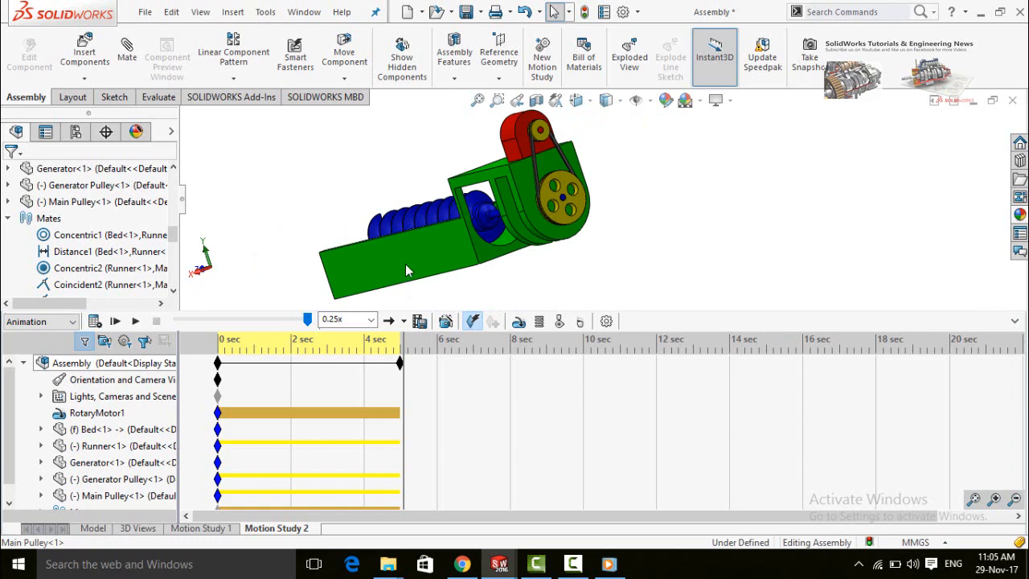
{"action": "left_click", "coordinate": [406, 274]}
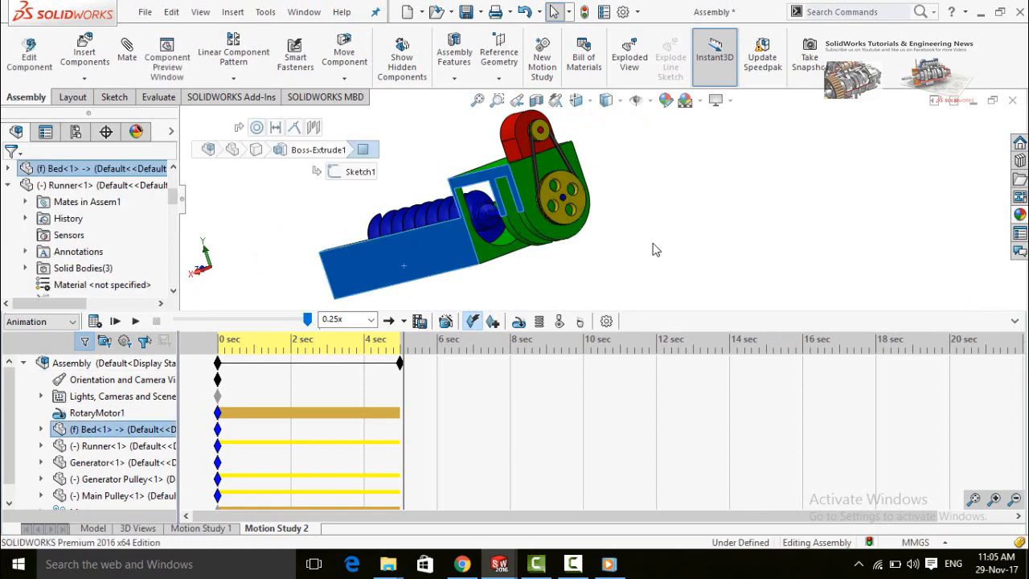
{"action": "scroll", "coordinate": [561, 198], "scroll_direction": "down", "scroll_amount": 6}
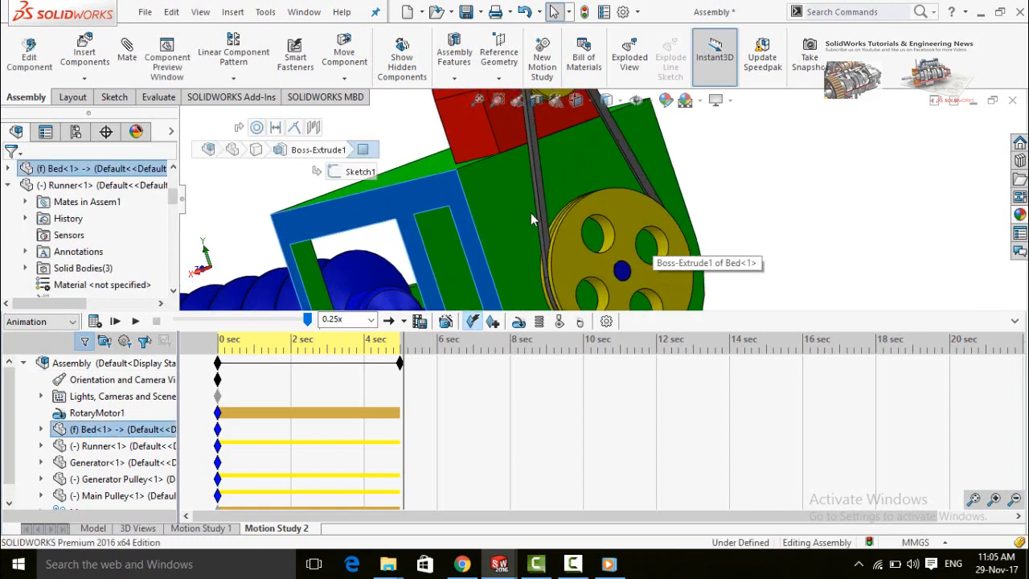
{"action": "middle_click_drag", "start_coordinate": [561, 194], "coordinate": [561, 239]}
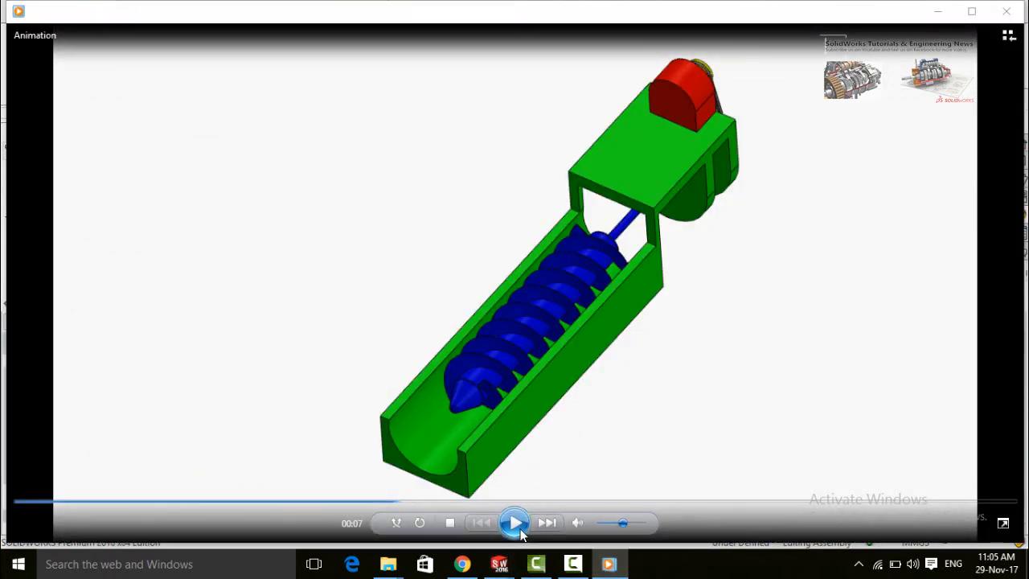
{"action": "left_click", "coordinate": [516, 523]}
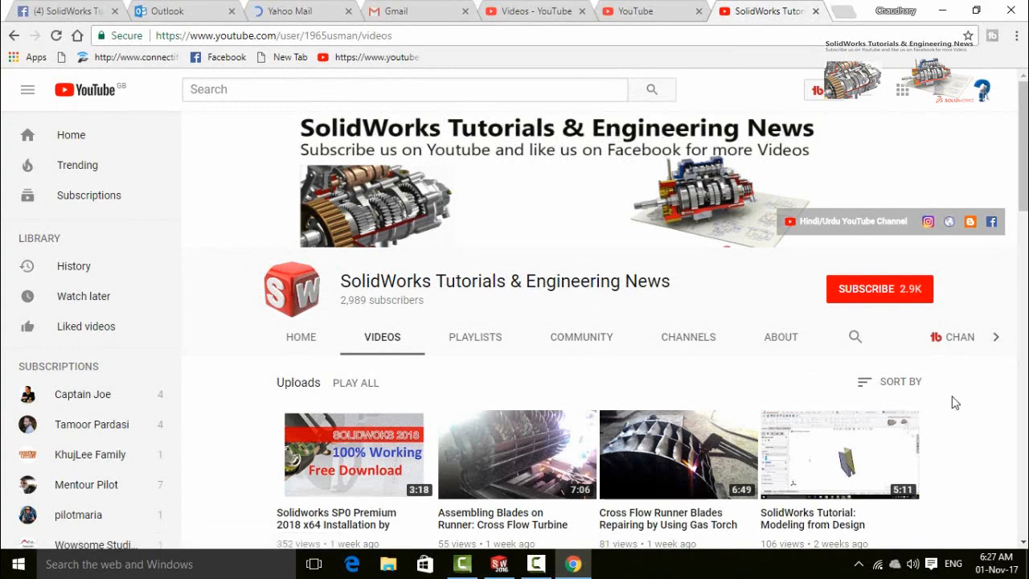
{"action": "scroll", "coordinate": [955, 402], "scroll_direction": "down", "scroll_amount": 15}
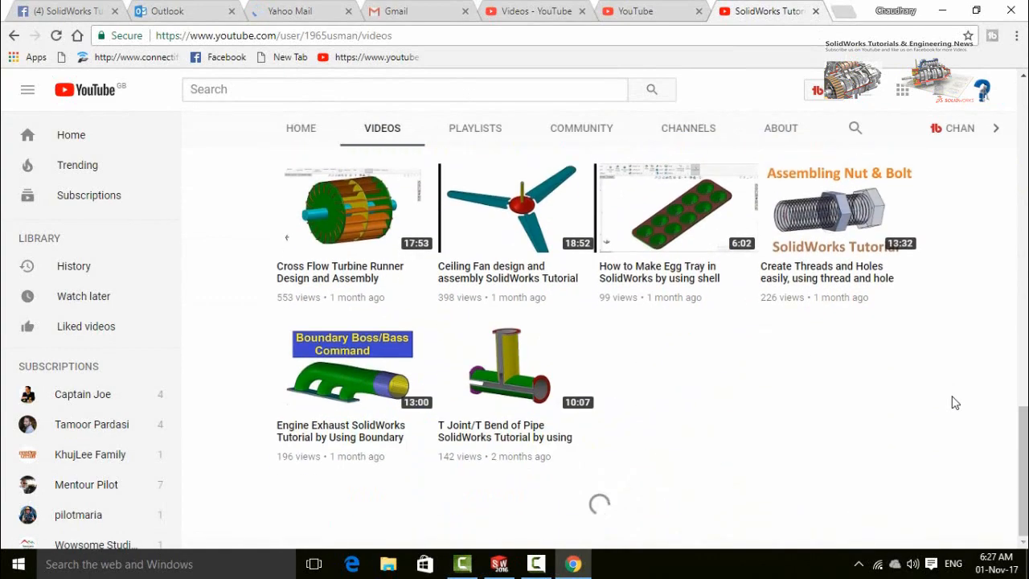
{"action": "scroll", "coordinate": [955, 402], "scroll_direction": "up", "scroll_amount": 15}
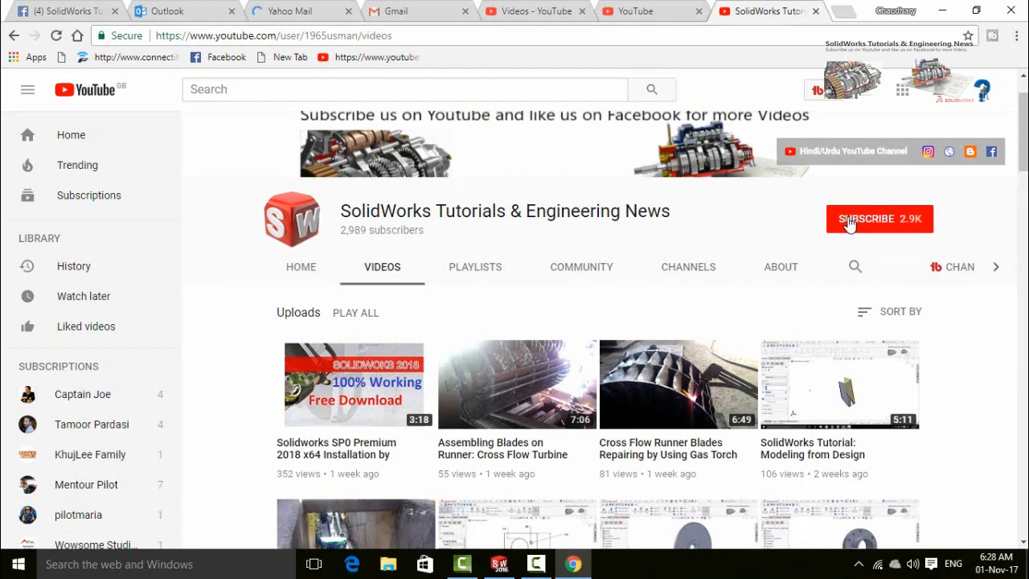
{"action": "left_click", "coordinate": [849, 224]}
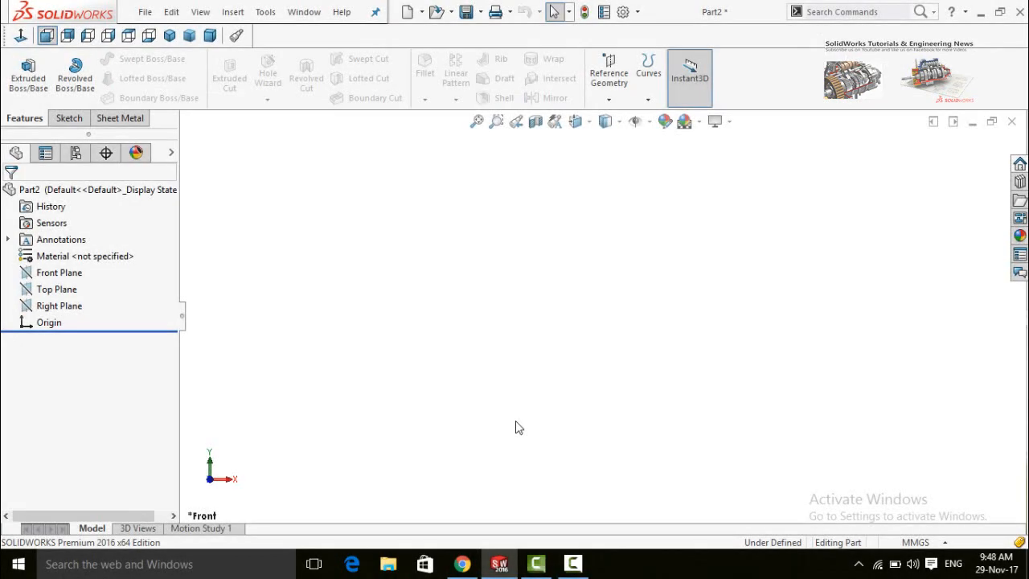
Sketch a closed stepped half-profile on the Front Plane from the origin, about 21 mm high with sloped shoulders and a top edge about 169 mm long
{"action": "left_click", "coordinate": [68, 274]}
{"action": "left_click", "coordinate": [101, 258]}
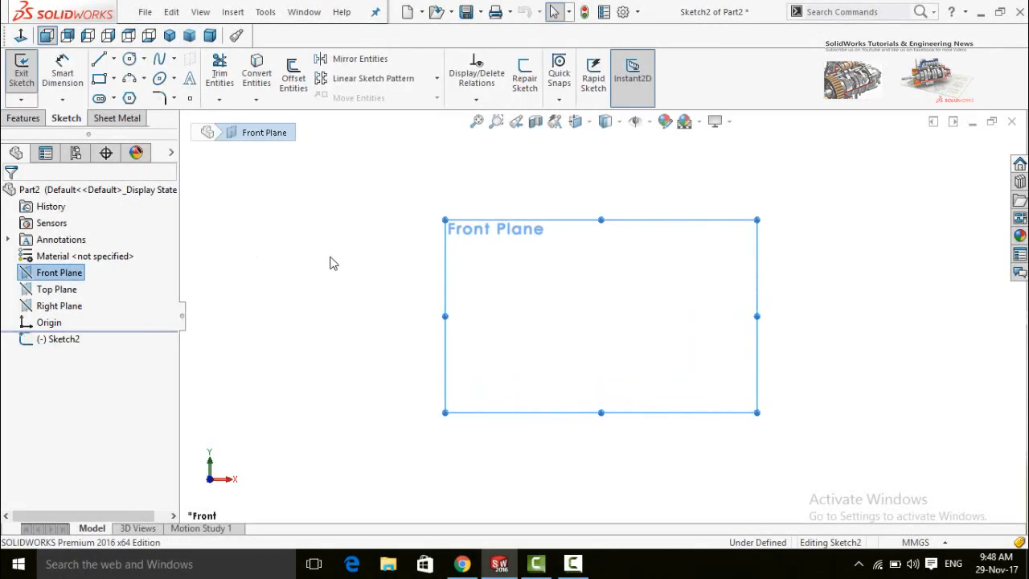
{"action": "left_click", "coordinate": [98, 61]}
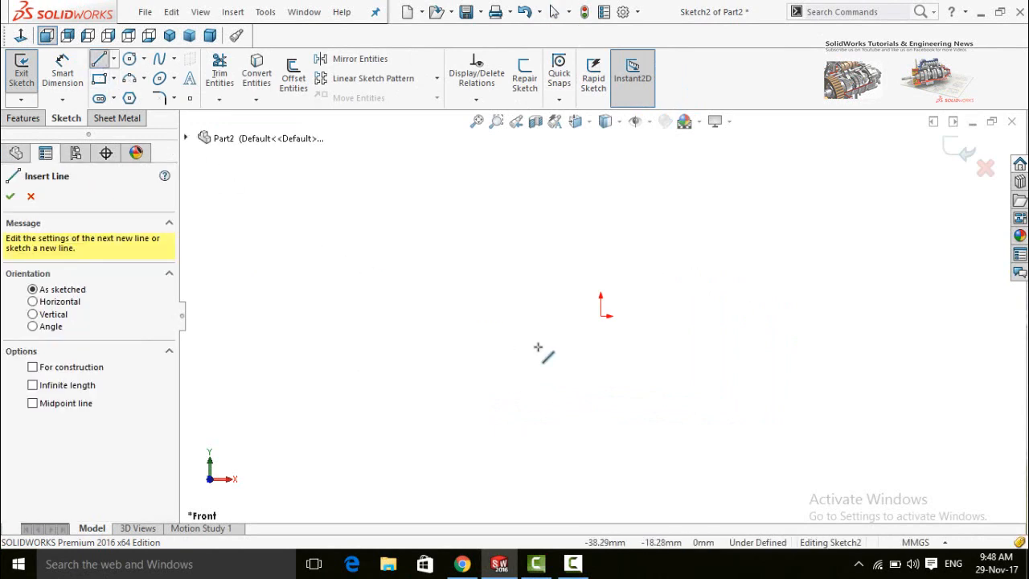
{"action": "left_click", "coordinate": [601, 316]}
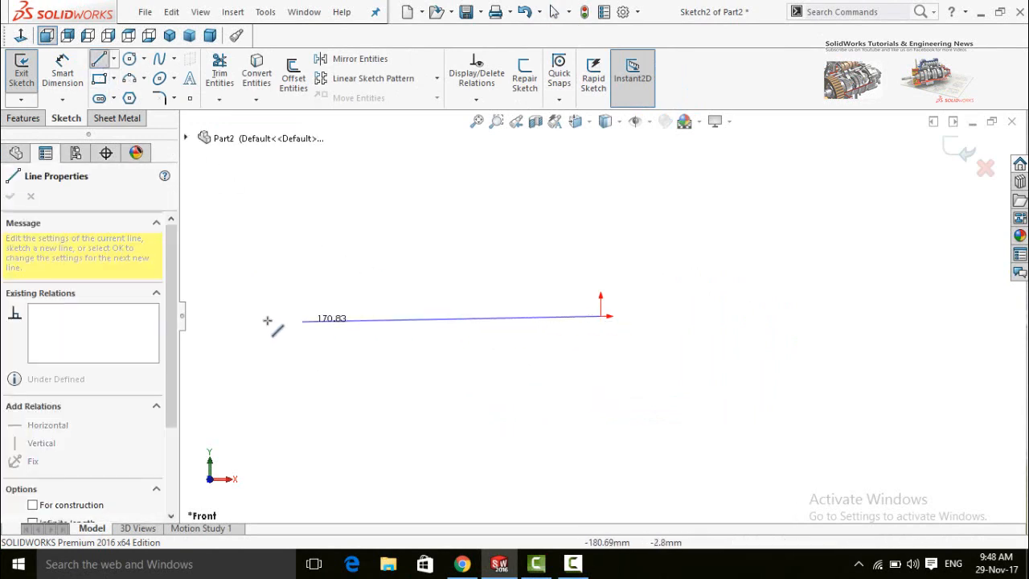
{"action": "left_click", "coordinate": [292, 315]}
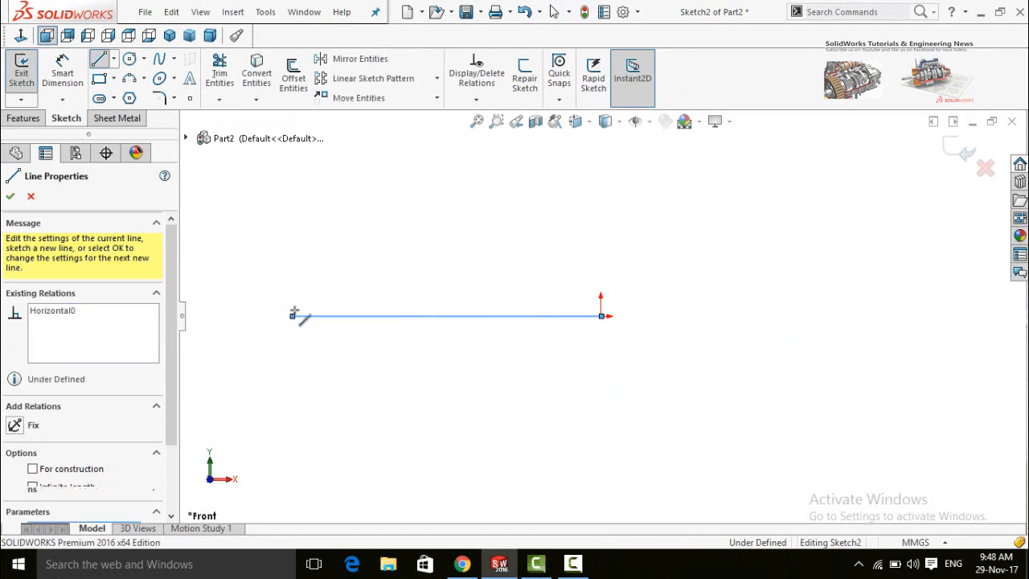
{"action": "left_click", "coordinate": [320, 290]}
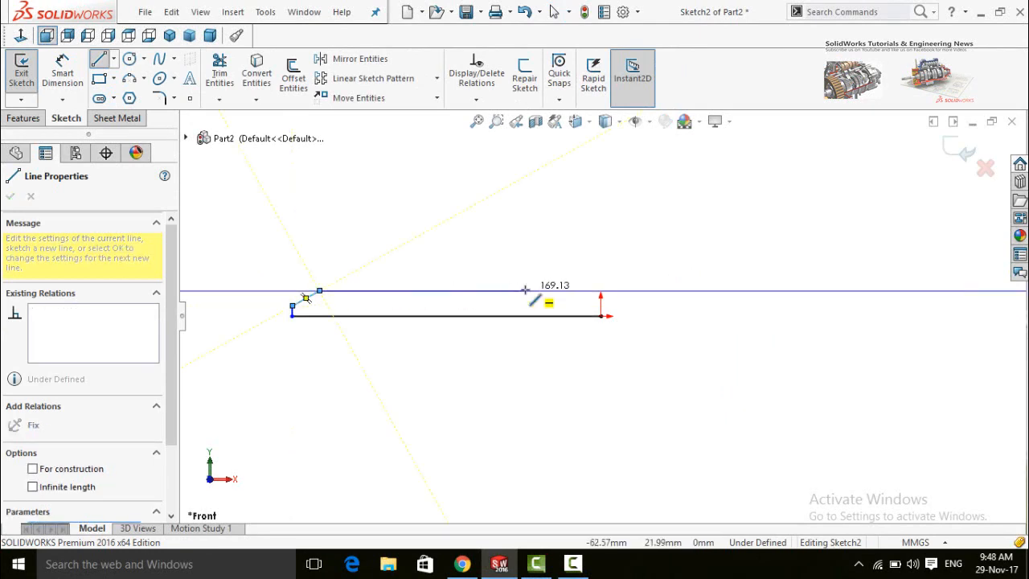
{"action": "left_click", "coordinate": [526, 291]}
{"action": "left_click", "coordinate": [534, 304]}
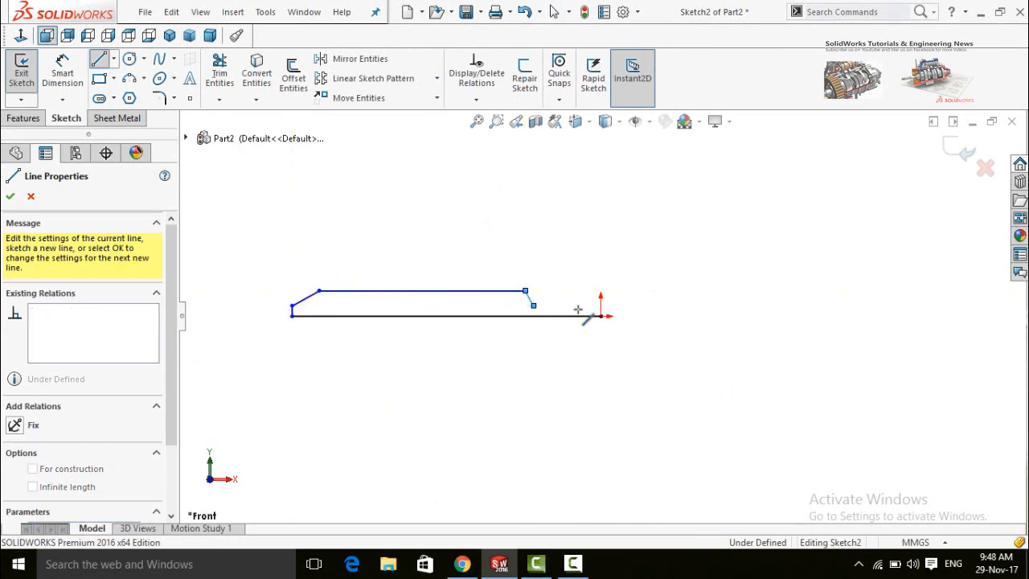
{"action": "left_click", "coordinate": [602, 305]}
{"action": "left_click", "coordinate": [601, 315]}
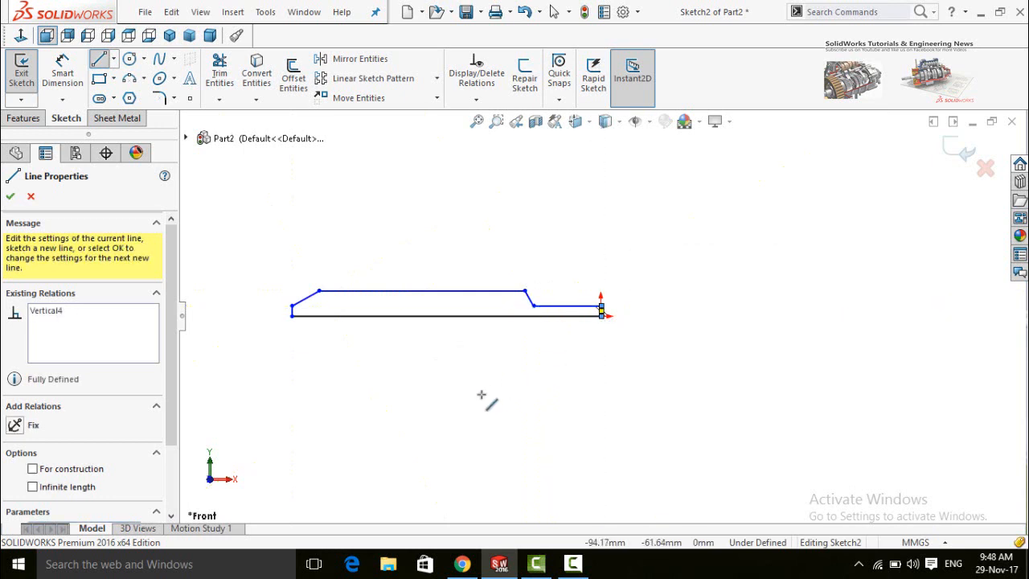
{"action": "key", "text": "Escape"}
Dimension the distance between the profile's top edge and its baseline as 50 mm
{"action": "scroll", "coordinate": [485, 326], "scroll_direction": "down", "scroll_amount": 4}
{"action": "scroll", "coordinate": [483, 341], "scroll_direction": "up", "scroll_amount": 4}
{"action": "scroll", "coordinate": [447, 344], "scroll_direction": "down", "scroll_amount": 1}
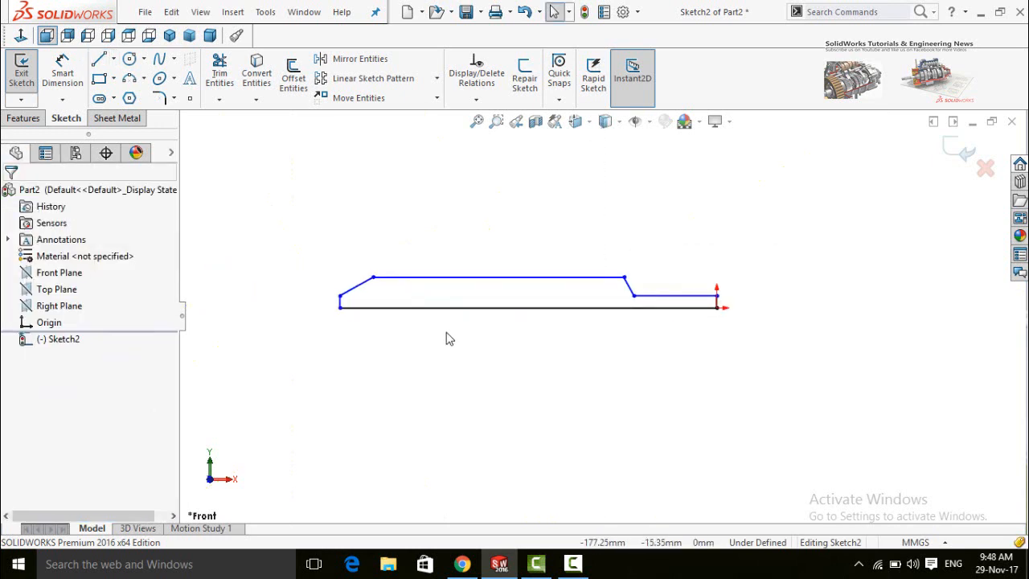
{"action": "right_click_drag", "start_coordinate": [473, 373], "coordinate": [470, 299]}
{"action": "scroll", "coordinate": [449, 265], "scroll_direction": "down", "scroll_amount": 3}
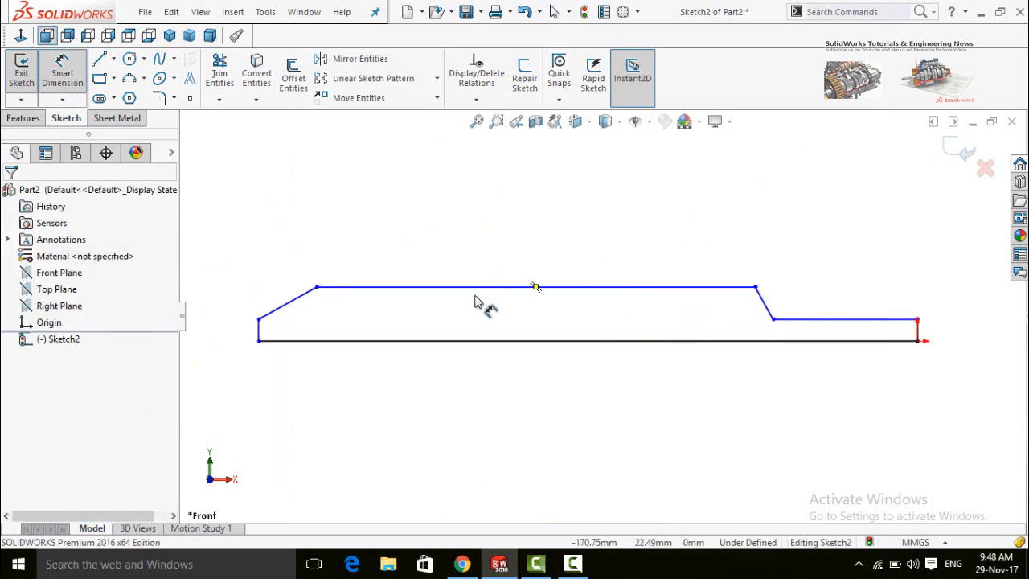
{"action": "left_click", "coordinate": [475, 287]}
{"action": "left_click", "coordinate": [483, 341]}
{"action": "left_click", "coordinate": [494, 421]}
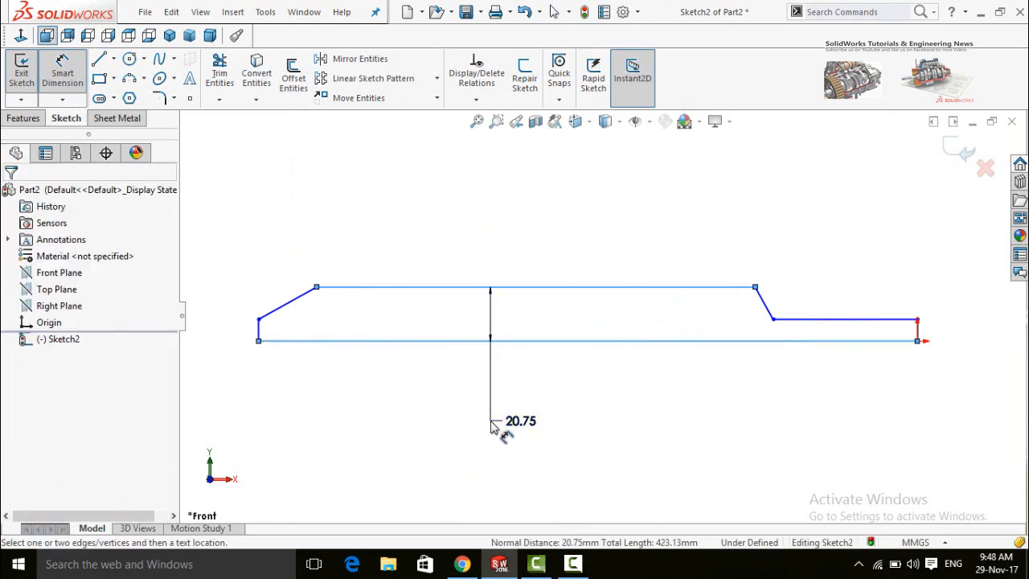
{"action": "type", "text": "50"}
{"action": "key", "text": "Return"}
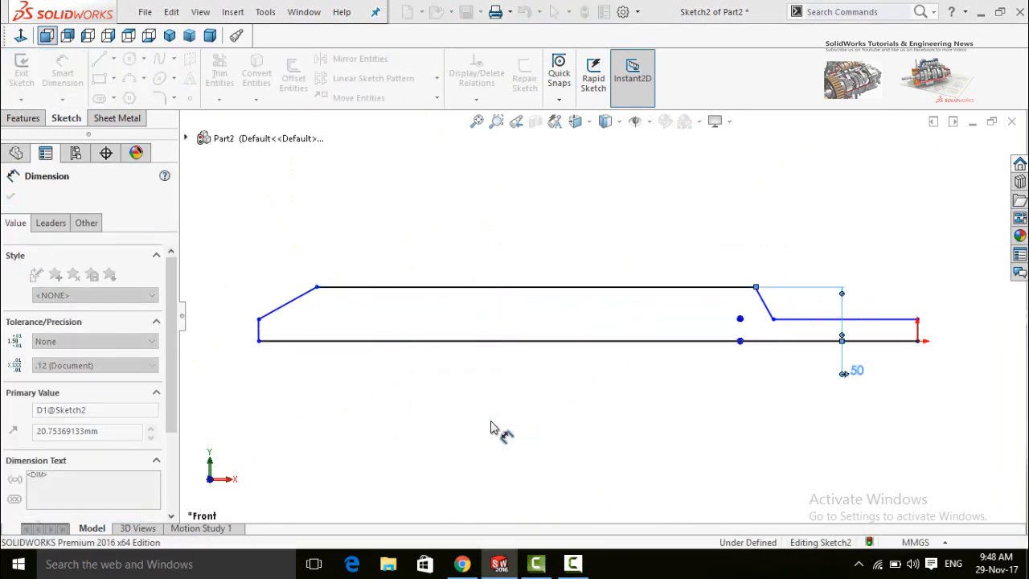
Dimension the short vertical edge at the profile's end opposite the origin as 12 mm
{"action": "scroll", "coordinate": [492, 428], "scroll_direction": "up", "scroll_amount": 3}
{"action": "scroll", "coordinate": [421, 338], "scroll_direction": "down", "scroll_amount": 4}
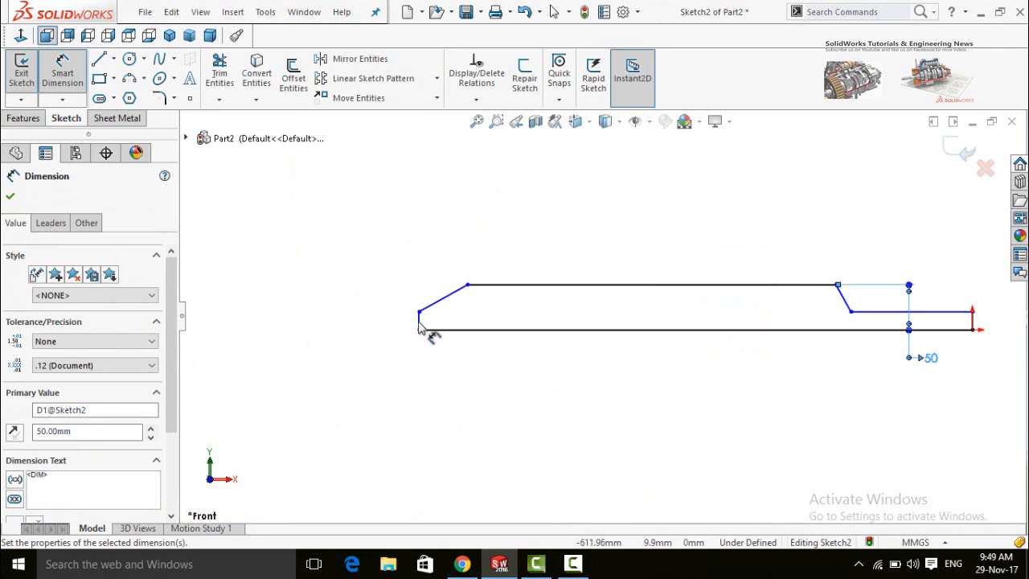
{"action": "left_click", "coordinate": [418, 322]}
{"action": "left_click", "coordinate": [393, 397]}
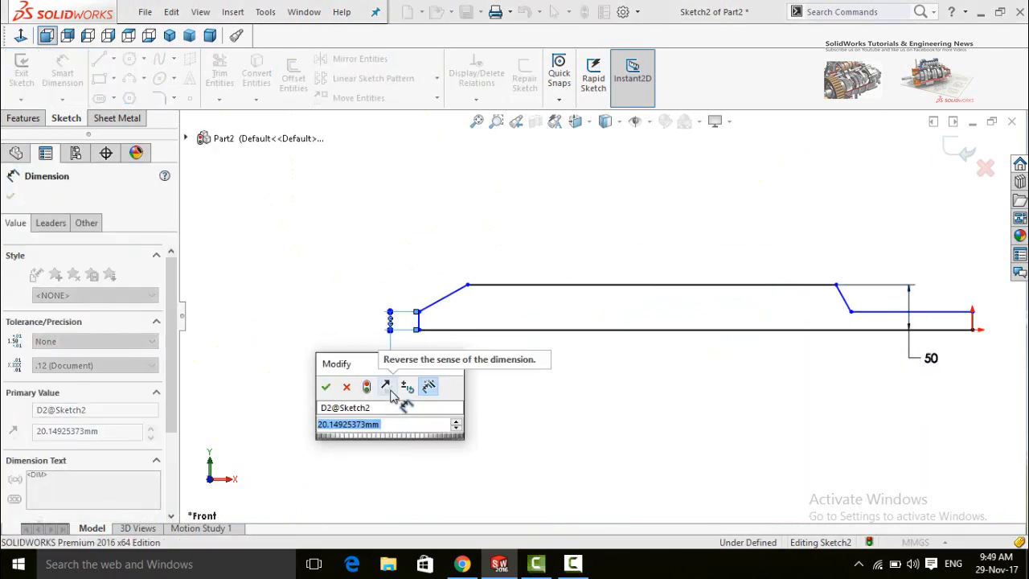
{"action": "type", "text": "12"}
{"action": "key", "text": "Return"}
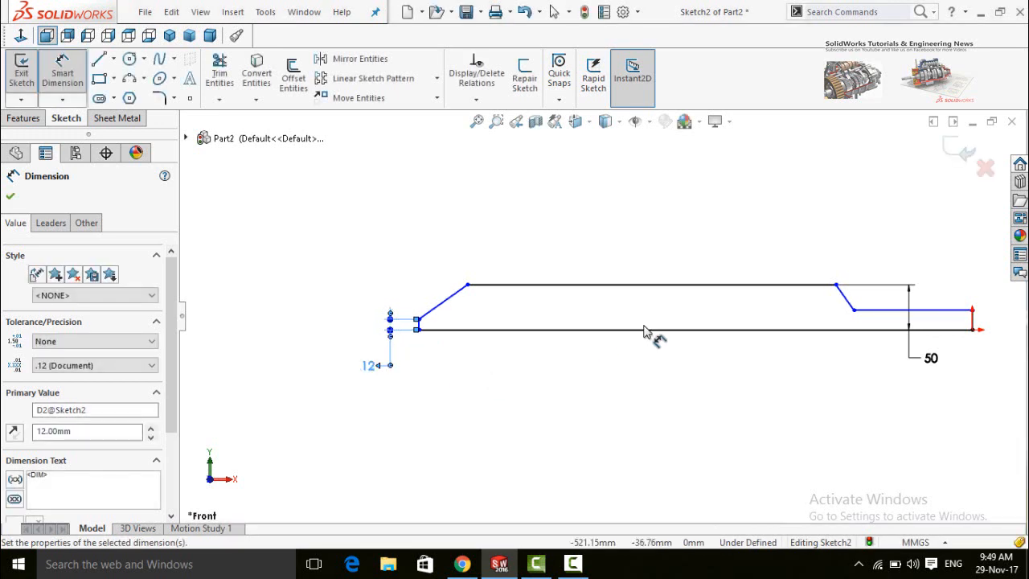
Dimension the short vertical edge at the origin end of the profile as 12 mm
{"action": "scroll", "coordinate": [740, 321], "scroll_direction": "up", "scroll_amount": 2}
{"action": "scroll", "coordinate": [789, 345], "scroll_direction": "down", "scroll_amount": 4}
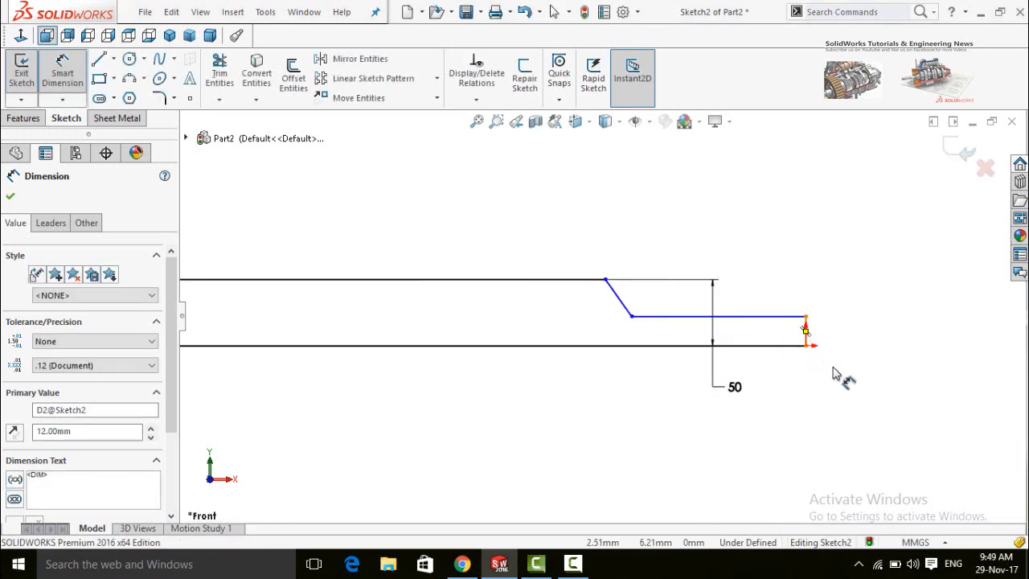
{"action": "left_click", "coordinate": [805, 330]}
{"action": "left_click", "coordinate": [852, 402]}
{"action": "type", "text": "12"}
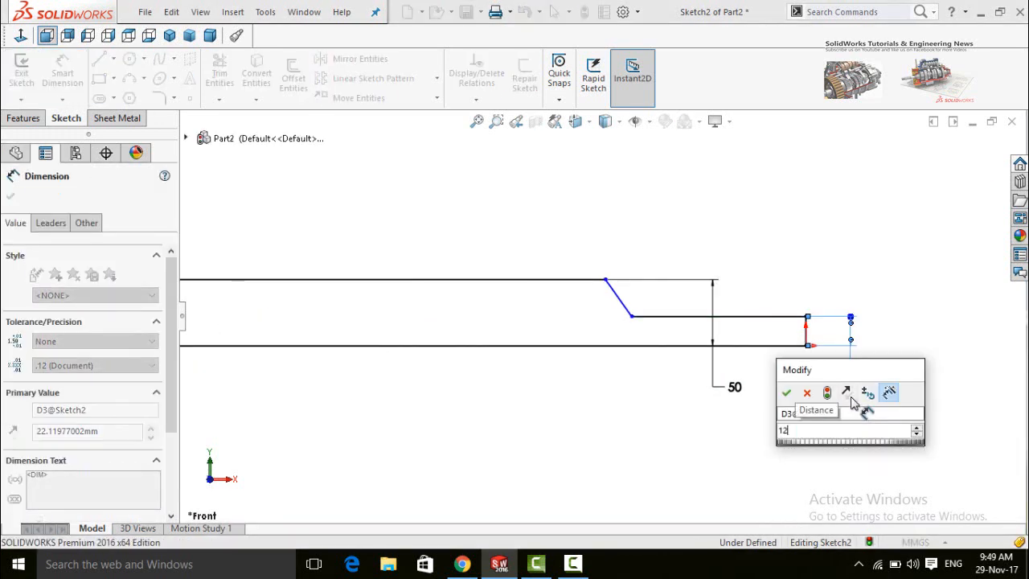
{"action": "key", "text": "Return"}
Dimension the profile's overall length from its far end edge to the origin as 1000 mm
{"action": "scroll", "coordinate": [659, 366], "scroll_direction": "up", "scroll_amount": 2}
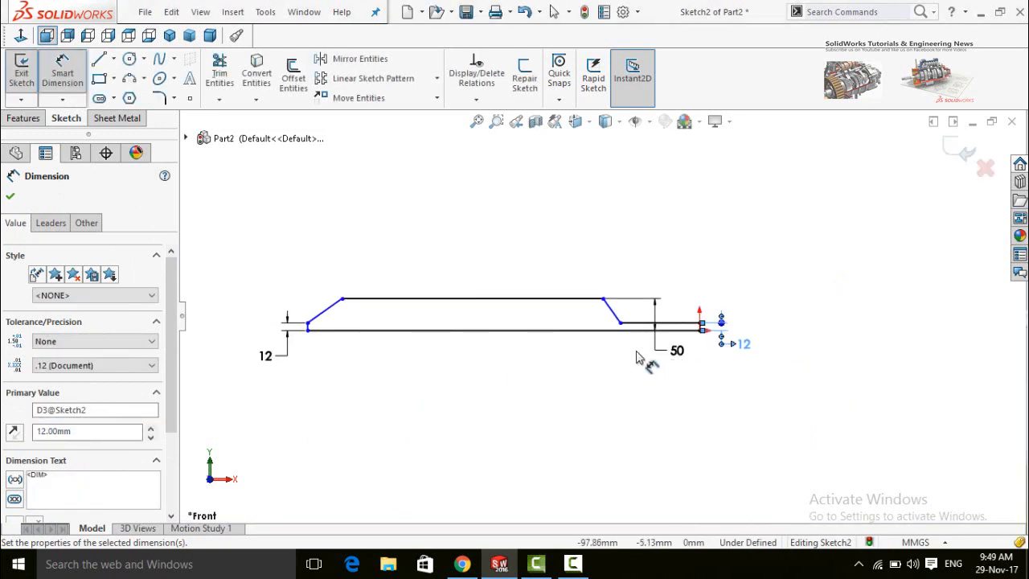
{"action": "scroll", "coordinate": [298, 326], "scroll_direction": "down", "scroll_amount": 3}
{"action": "left_click", "coordinate": [331, 327]}
{"action": "scroll", "coordinate": [703, 338], "scroll_direction": "up", "scroll_amount": 3}
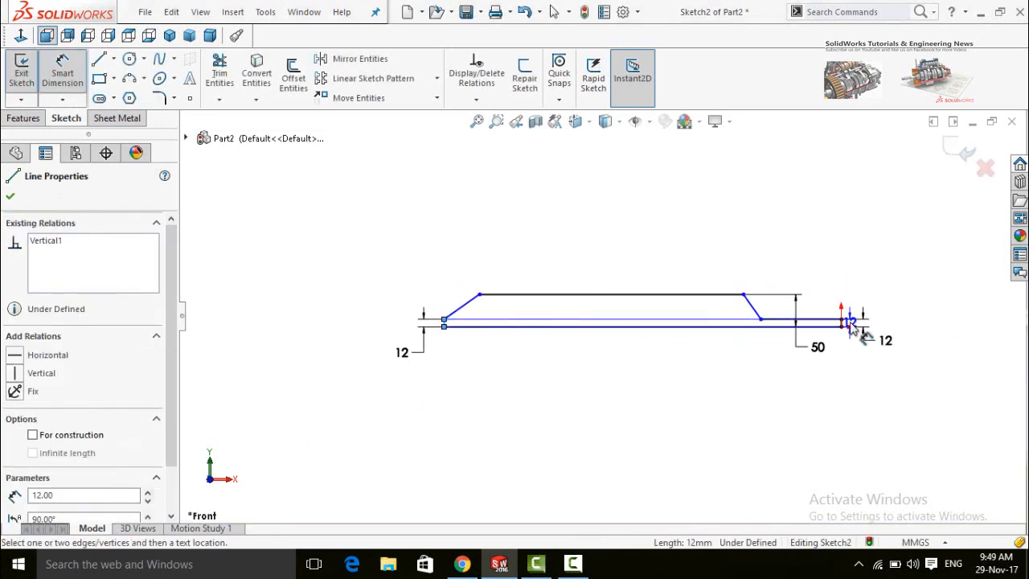
{"action": "left_click", "coordinate": [842, 324]}
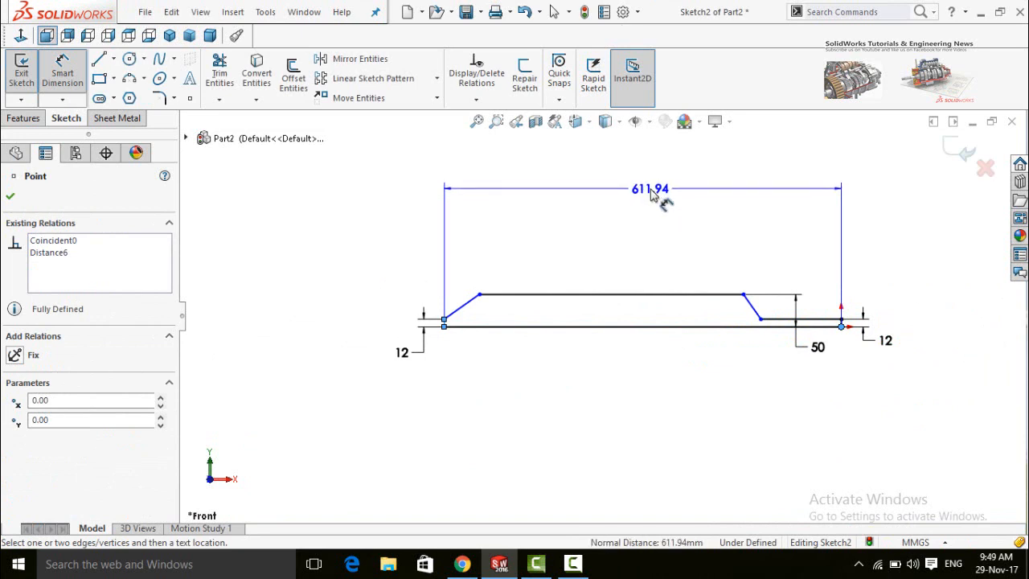
{"action": "left_click", "coordinate": [655, 197]}
{"action": "type", "text": "1000"}
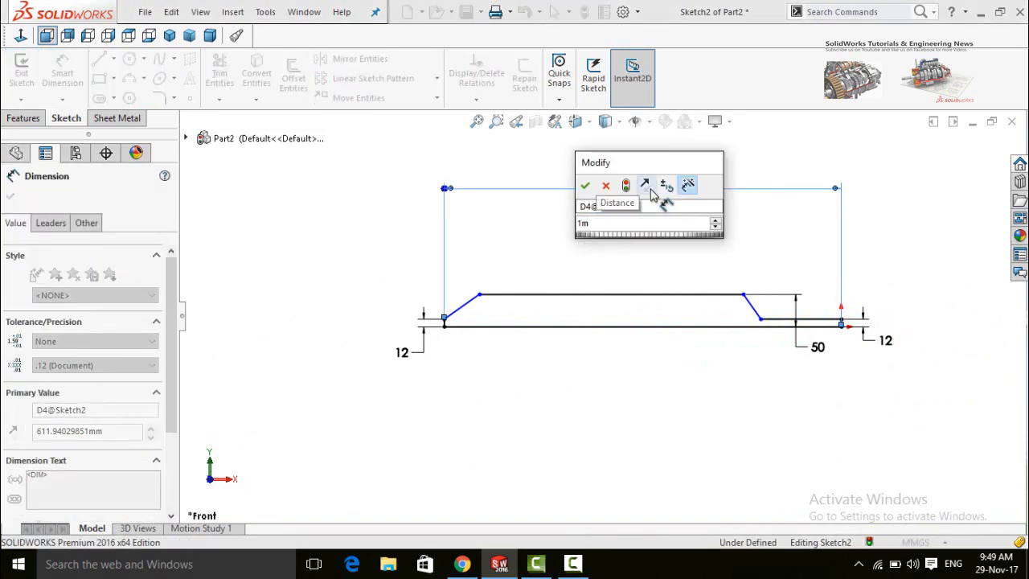
{"action": "key", "text": "Return"}
Dimension the lower horizontal step line next to the origin as 200 mm long
{"action": "scroll", "coordinate": [616, 329], "scroll_direction": "up", "scroll_amount": 5}
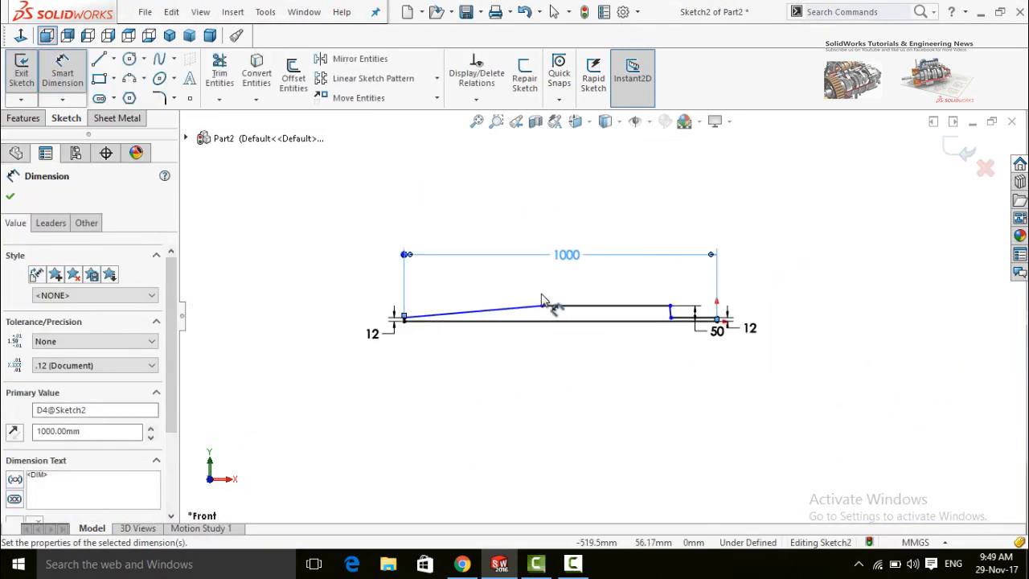
{"action": "scroll", "coordinate": [730, 321], "scroll_direction": "down", "scroll_amount": 5}
{"action": "left_click", "coordinate": [760, 332]}
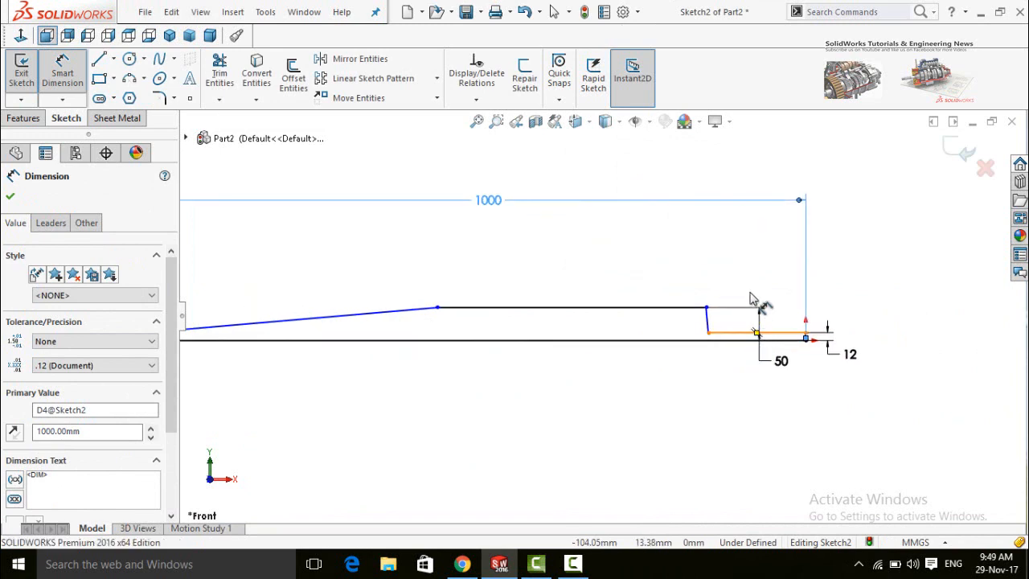
{"action": "left_click", "coordinate": [758, 260]}
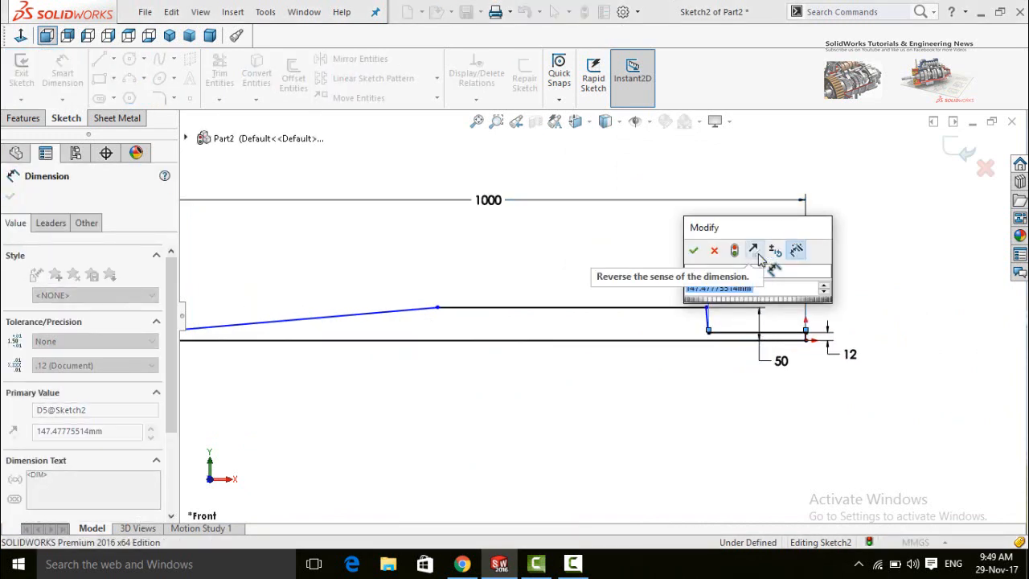
{"action": "type", "text": "200"}
{"action": "key", "text": "Return"}
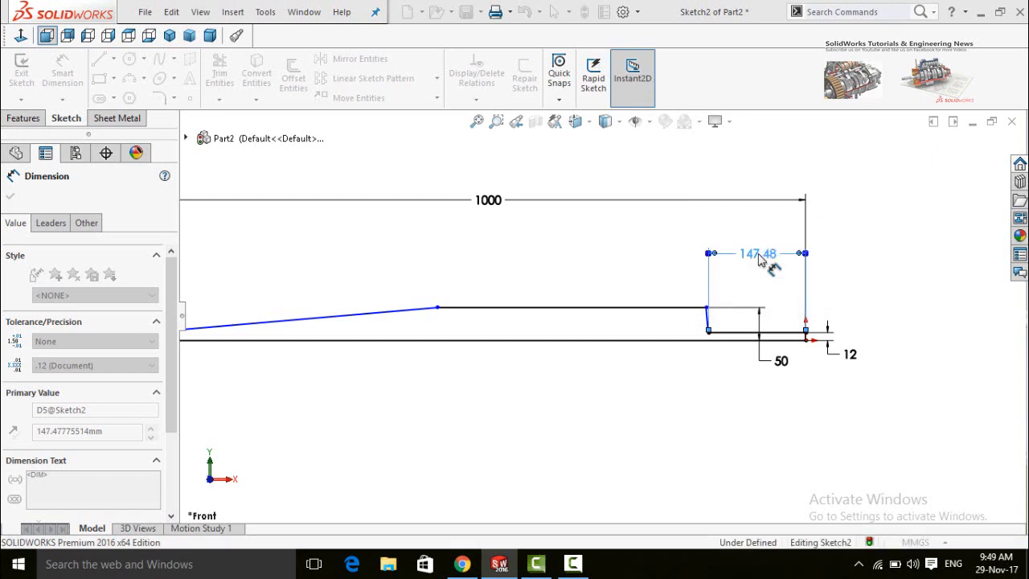
Dimension the raised top edge between the two sloped shoulders as 700 mm long
{"action": "key", "text": "f"}
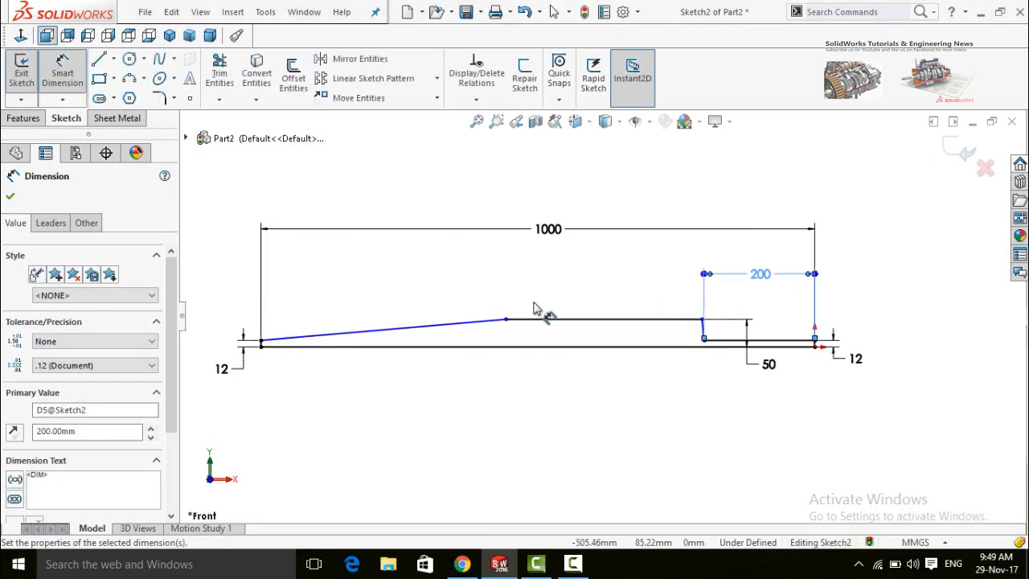
{"action": "left_click", "coordinate": [559, 319]}
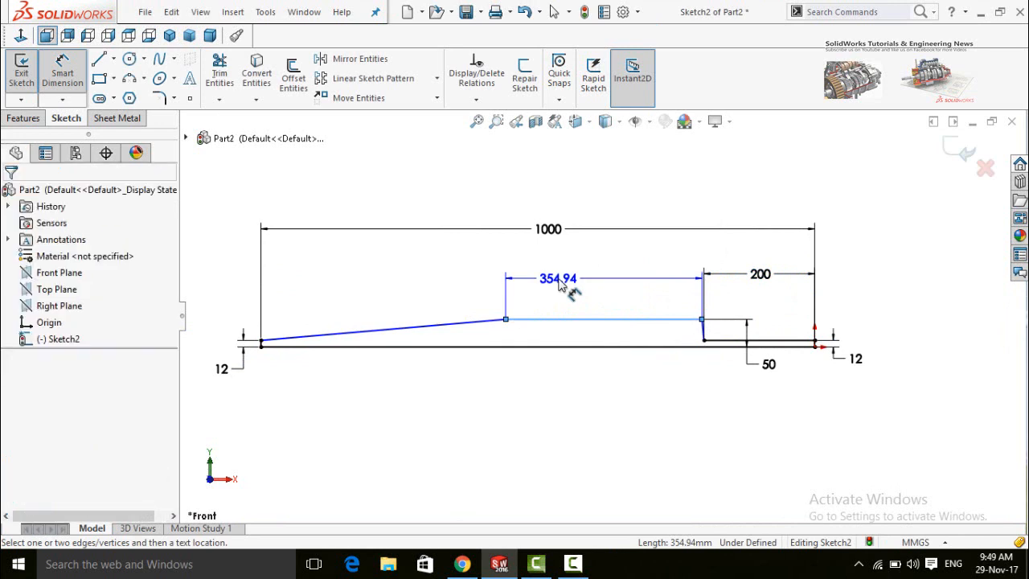
{"action": "left_click", "coordinate": [561, 283]}
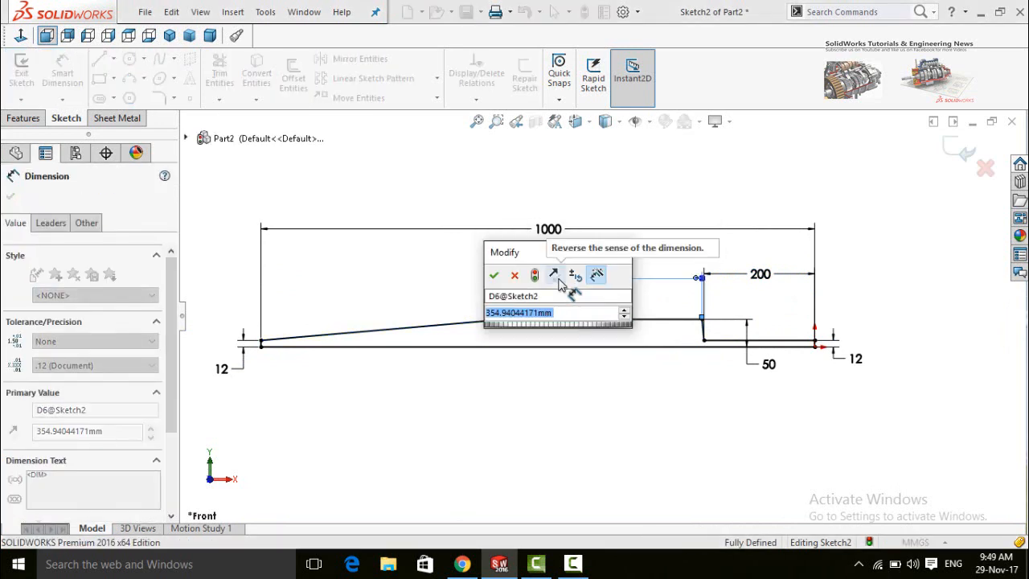
{"action": "type", "text": "700"}
{"action": "key", "text": "Return"}
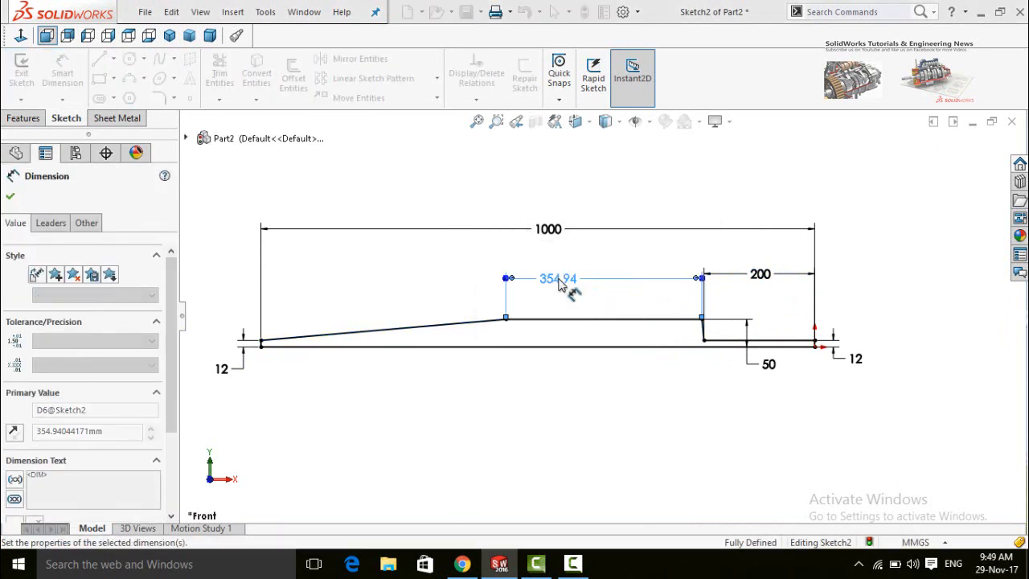
Start a 10 mm sketch fillet on both ends of the sloped line at the profile's far end
{"action": "scroll", "coordinate": [458, 338], "scroll_direction": "up", "scroll_amount": 3}
{"action": "scroll", "coordinate": [425, 309], "scroll_direction": "down", "scroll_amount": 2}
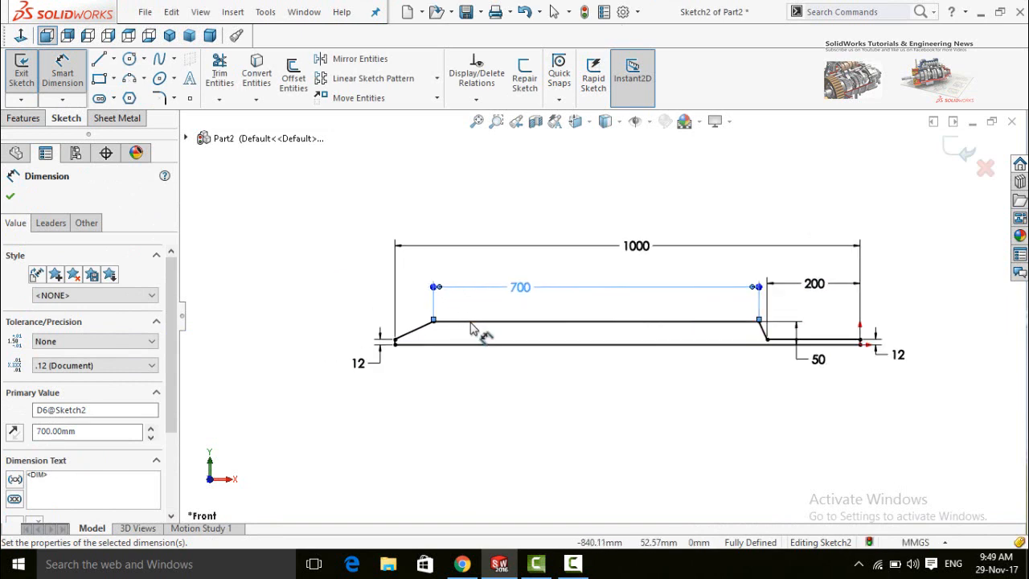
{"action": "scroll", "coordinate": [443, 336], "scroll_direction": "down", "scroll_amount": 2}
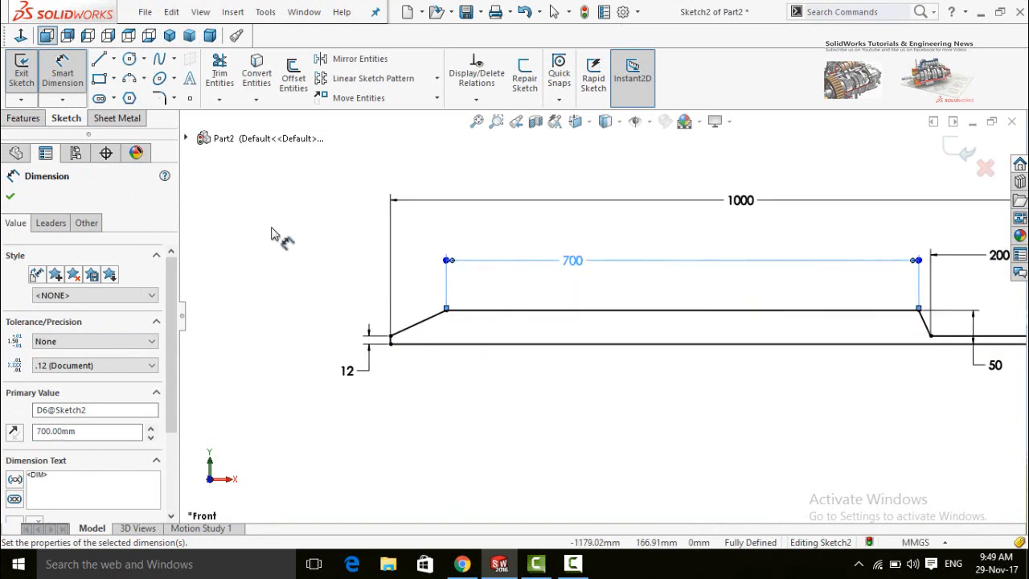
{"action": "left_click", "coordinate": [160, 99]}
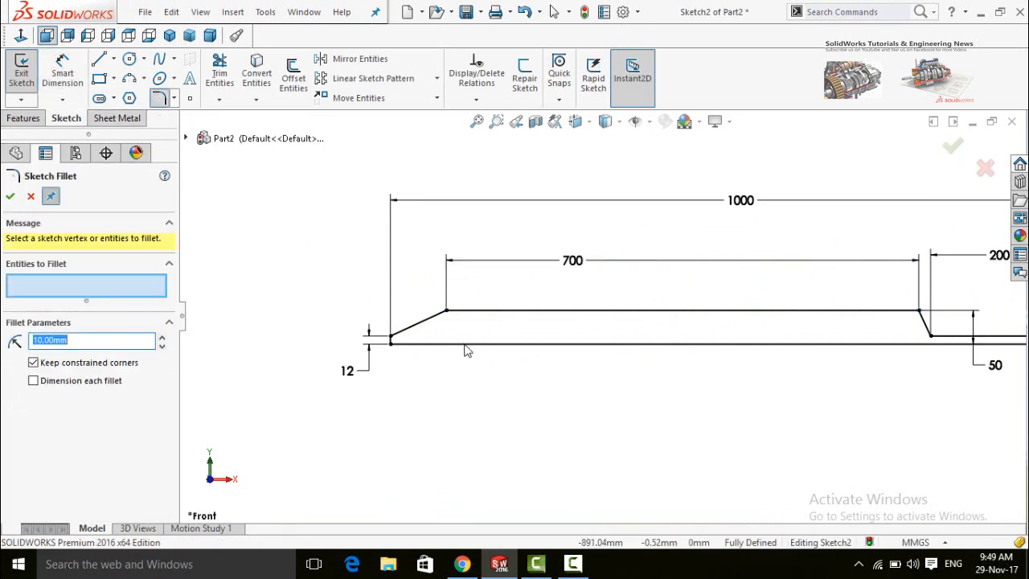
{"action": "scroll", "coordinate": [383, 364], "scroll_direction": "down", "scroll_amount": 3}
{"action": "left_click", "coordinate": [382, 354]}
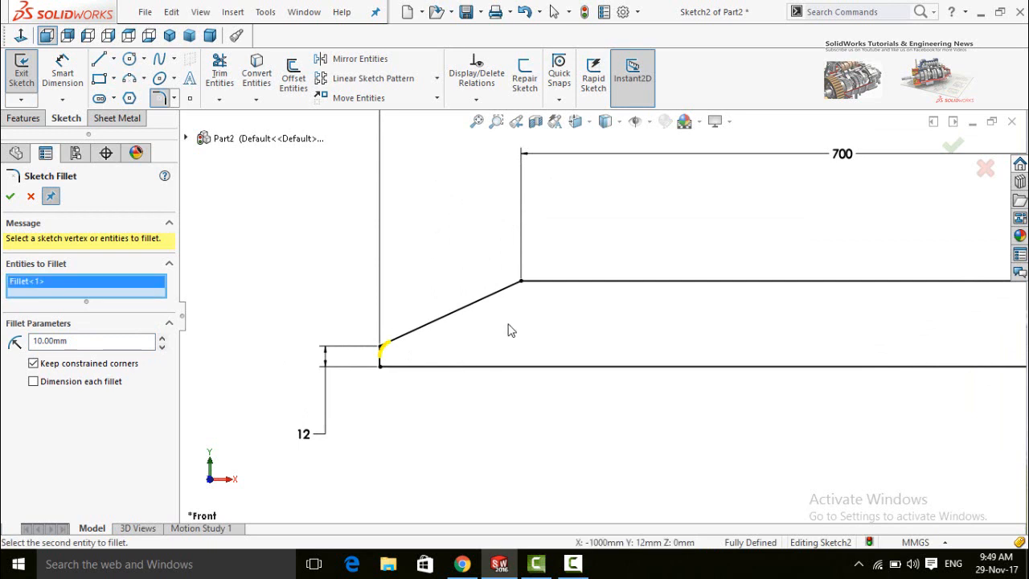
{"action": "left_click", "coordinate": [520, 283]}
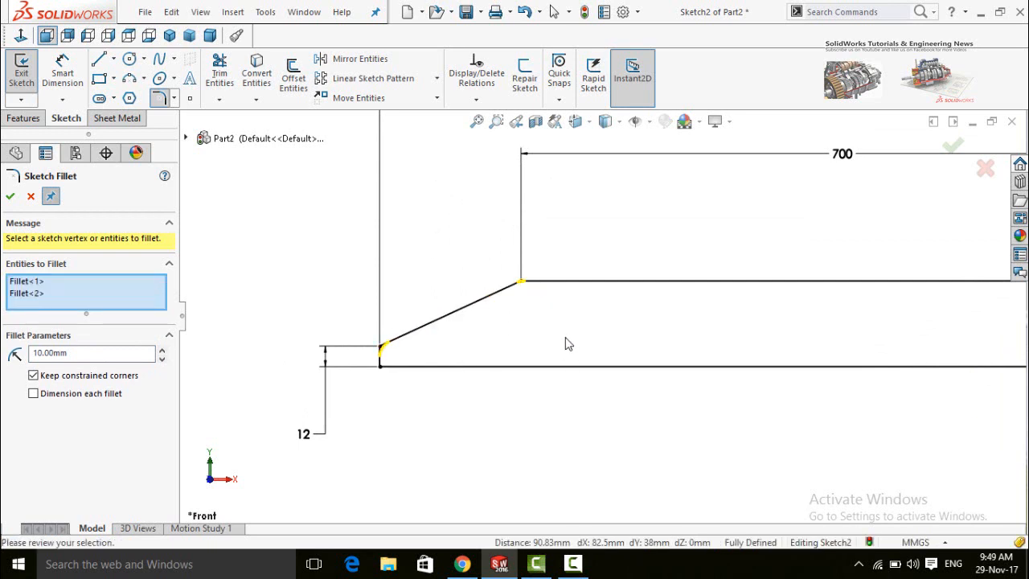
Add both corners of the steep shoulder beside the 200 mm step to the selection and apply the 10 mm sketch fillets
{"action": "scroll", "coordinate": [567, 344], "scroll_direction": "up", "scroll_amount": 1}
{"action": "scroll", "coordinate": [605, 328], "scroll_direction": "up", "scroll_amount": 1}
{"action": "scroll", "coordinate": [950, 339], "scroll_direction": "up", "scroll_amount": 2}
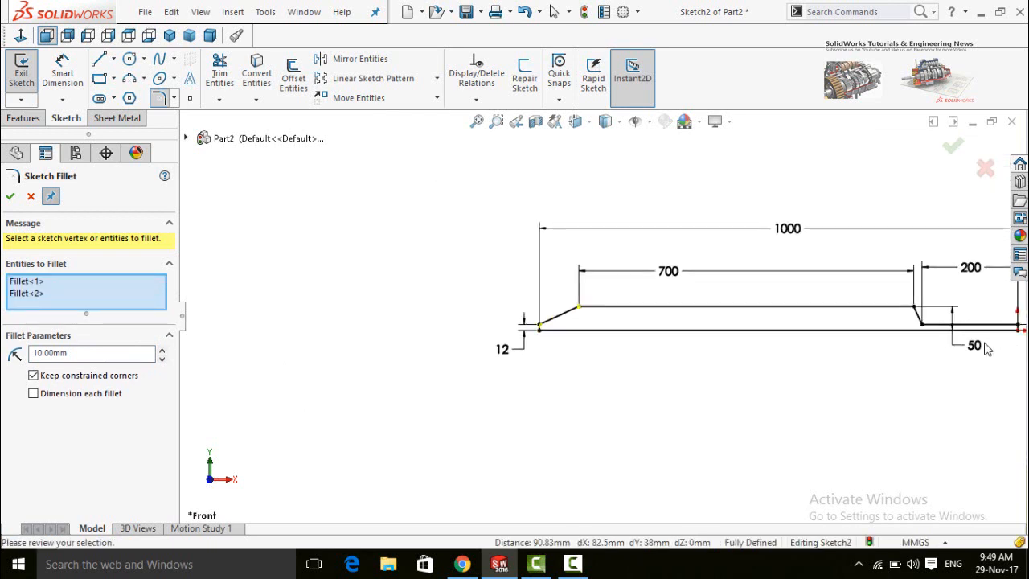
{"action": "scroll", "coordinate": [756, 347], "scroll_direction": "down", "scroll_amount": 4}
{"action": "scroll", "coordinate": [755, 350], "scroll_direction": "down", "scroll_amount": 3}
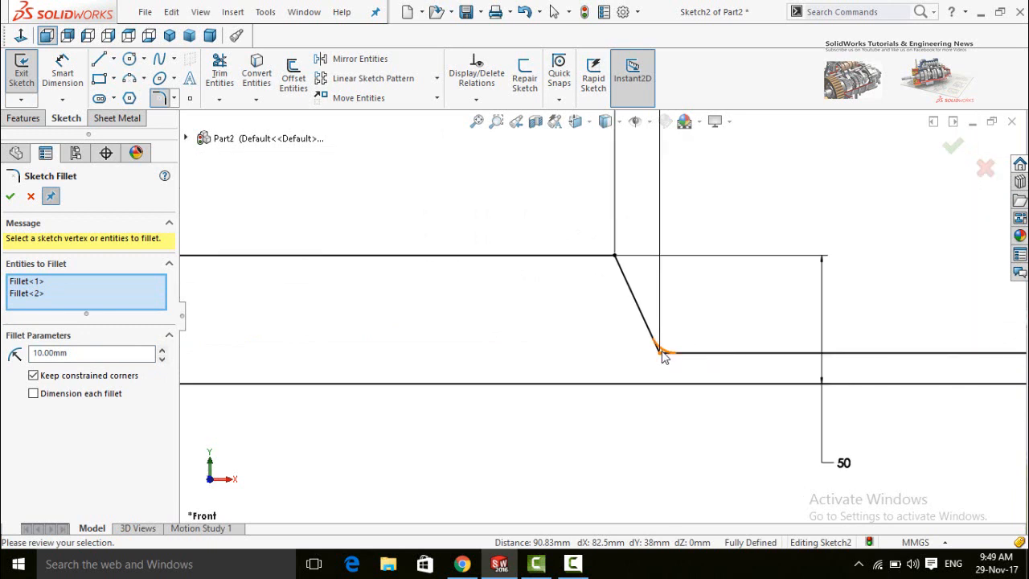
{"action": "left_click", "coordinate": [660, 351]}
{"action": "left_click", "coordinate": [612, 257]}
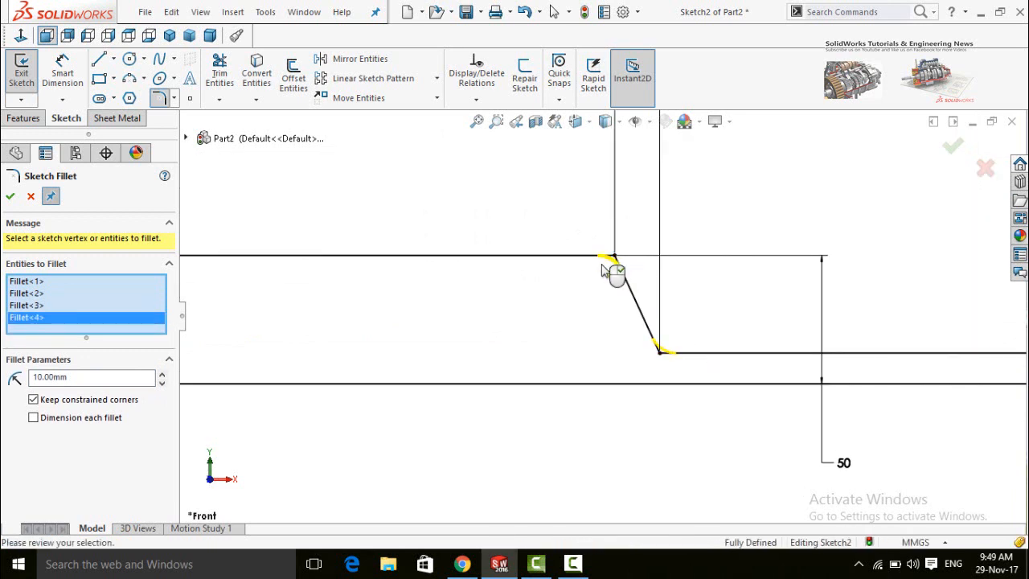
{"action": "scroll", "coordinate": [549, 293], "scroll_direction": "up", "scroll_amount": 5}
{"action": "scroll", "coordinate": [462, 298], "scroll_direction": "up", "scroll_amount": 3}
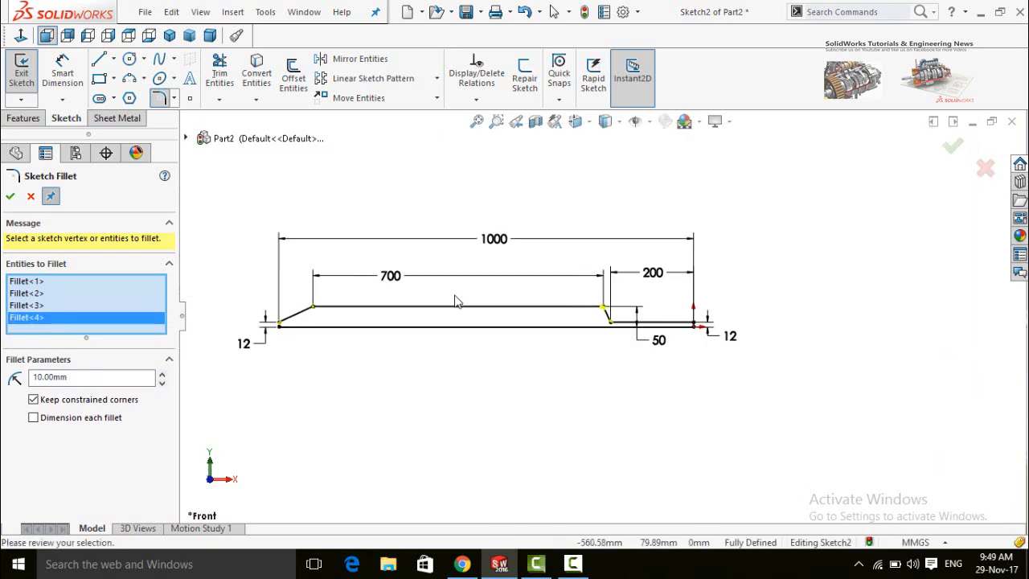
{"action": "scroll", "coordinate": [360, 313], "scroll_direction": "down", "scroll_amount": 5}
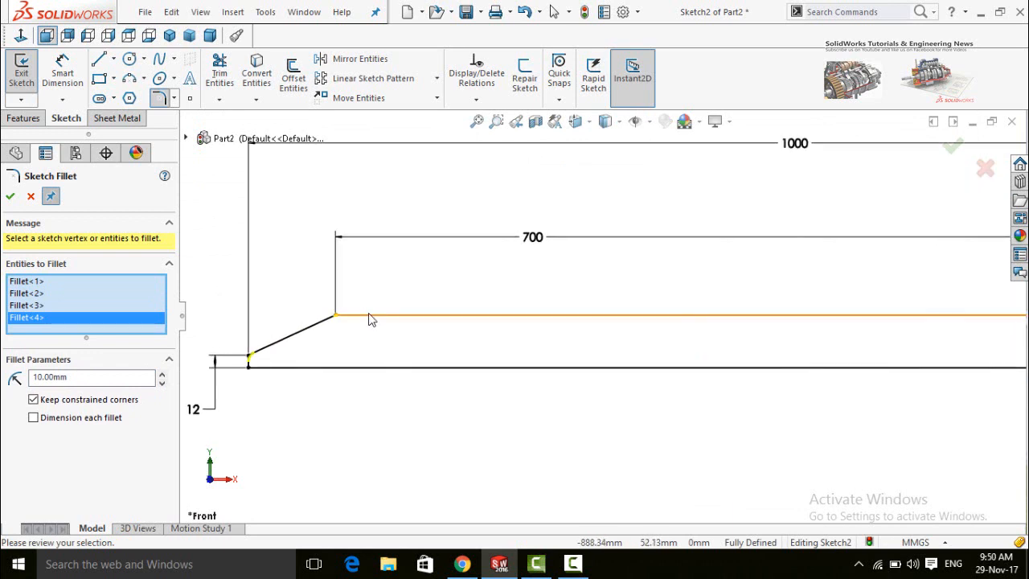
{"action": "left_click", "coordinate": [9, 196]}
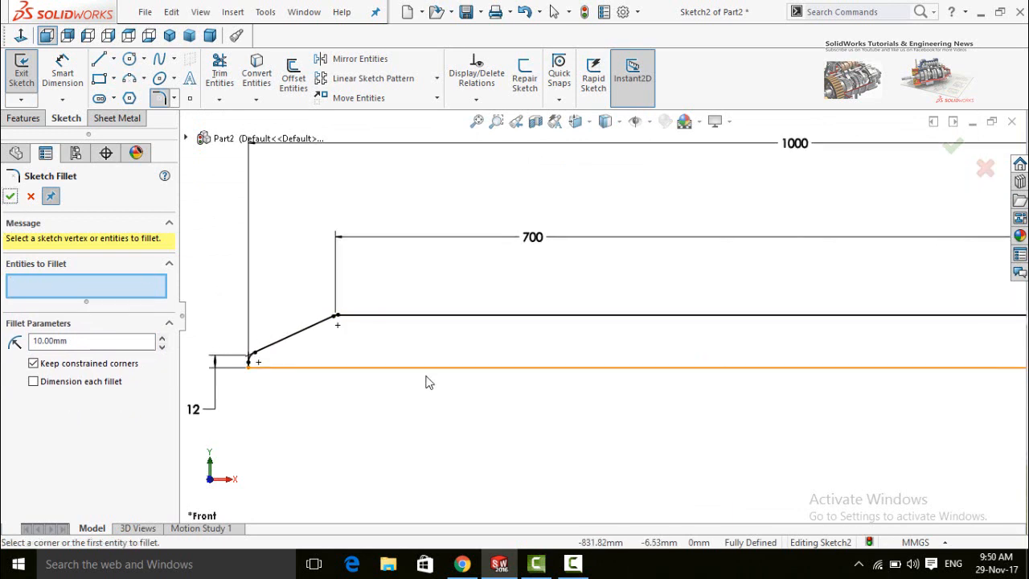
{"action": "scroll", "coordinate": [555, 318], "scroll_direction": "up", "scroll_amount": 1}
{"action": "left_click", "coordinate": [9, 196]}
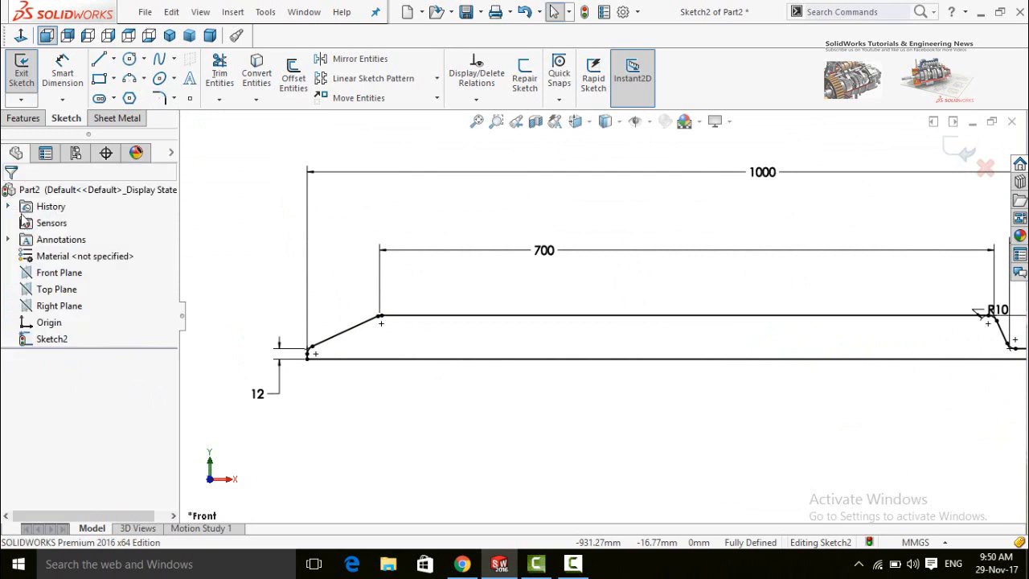
Measure the horizontal distance from the lower corner of the profile's far end to the start of the raised top edge
{"action": "scroll", "coordinate": [441, 397], "scroll_direction": "up", "scroll_amount": 1}
{"action": "scroll", "coordinate": [506, 389], "scroll_direction": "down", "scroll_amount": 2}
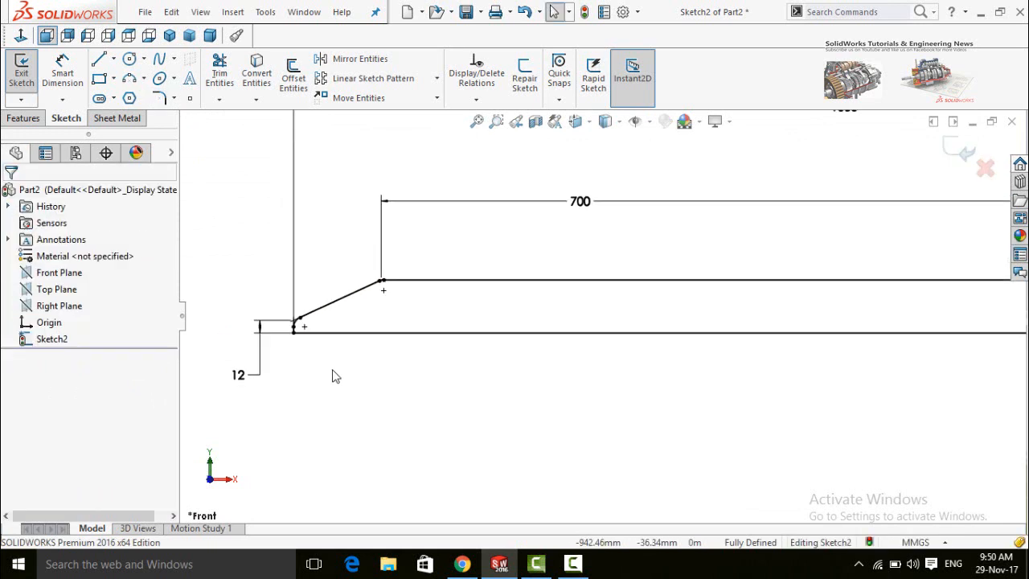
{"action": "right_click_drag", "start_coordinate": [368, 428], "coordinate": [363, 330]}
{"action": "scroll", "coordinate": [320, 325], "scroll_direction": "down", "scroll_amount": 2}
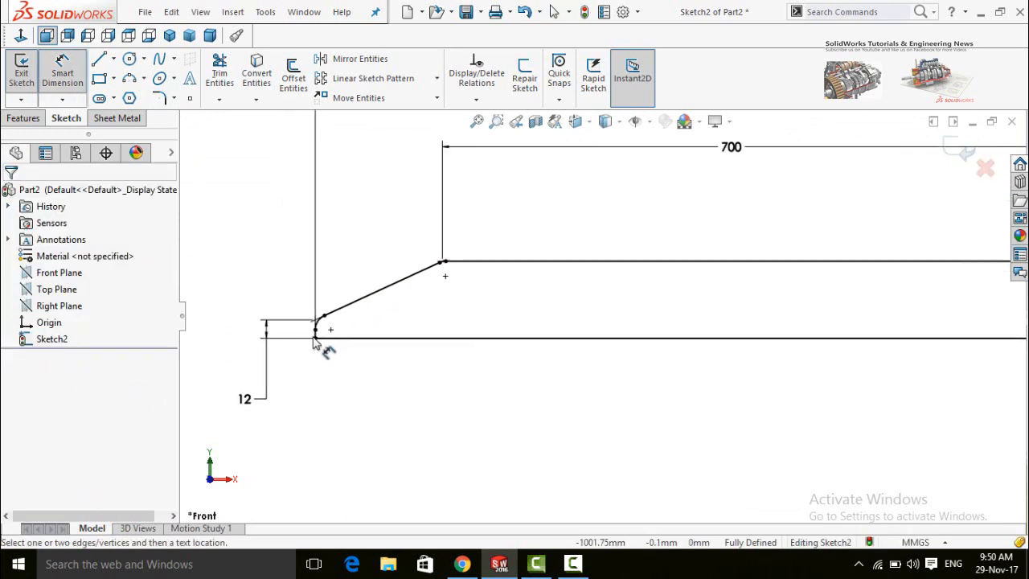
{"action": "left_click", "coordinate": [315, 338]}
{"action": "left_click", "coordinate": [443, 262]}
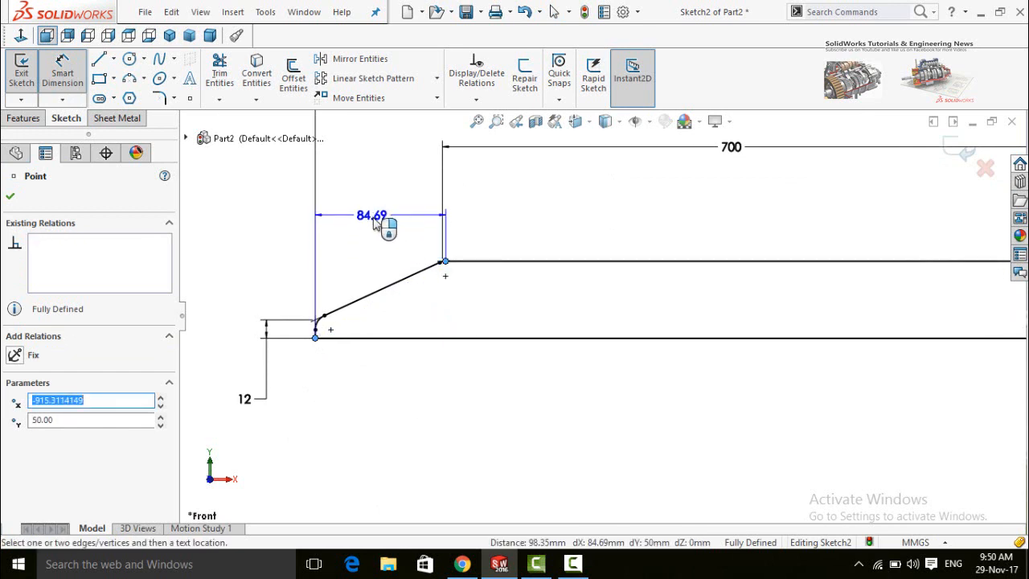
{"action": "key", "text": "Escape"}
{"action": "key", "text": "Escape"}
Revolve the filleted profile 360 degrees about its long bottom line to form the solid shaft
{"action": "scroll", "coordinate": [407, 249], "scroll_direction": "up", "scroll_amount": 5}
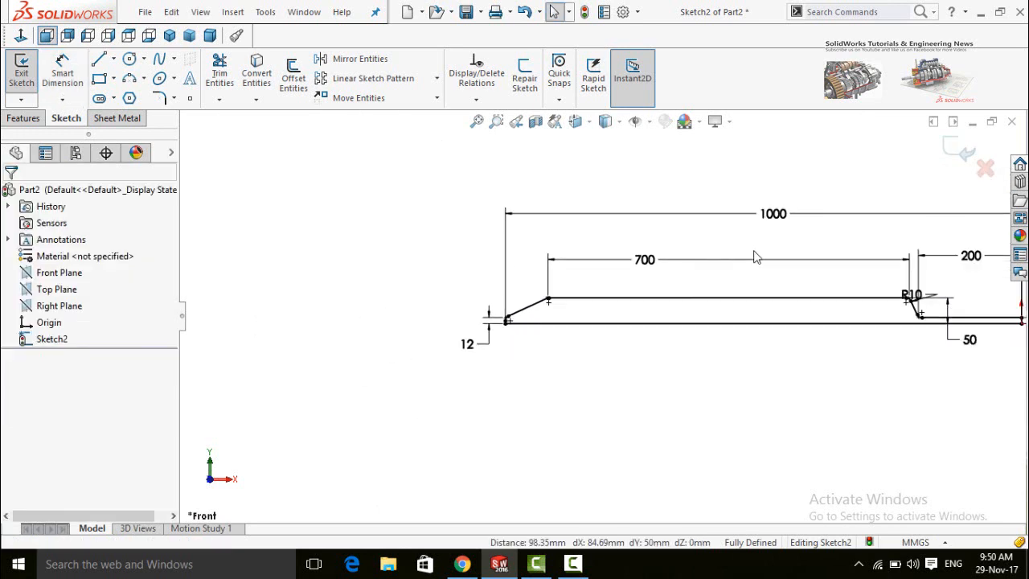
{"action": "scroll", "coordinate": [650, 246], "scroll_direction": "up", "scroll_amount": 3}
{"action": "left_click", "coordinate": [23, 119]}
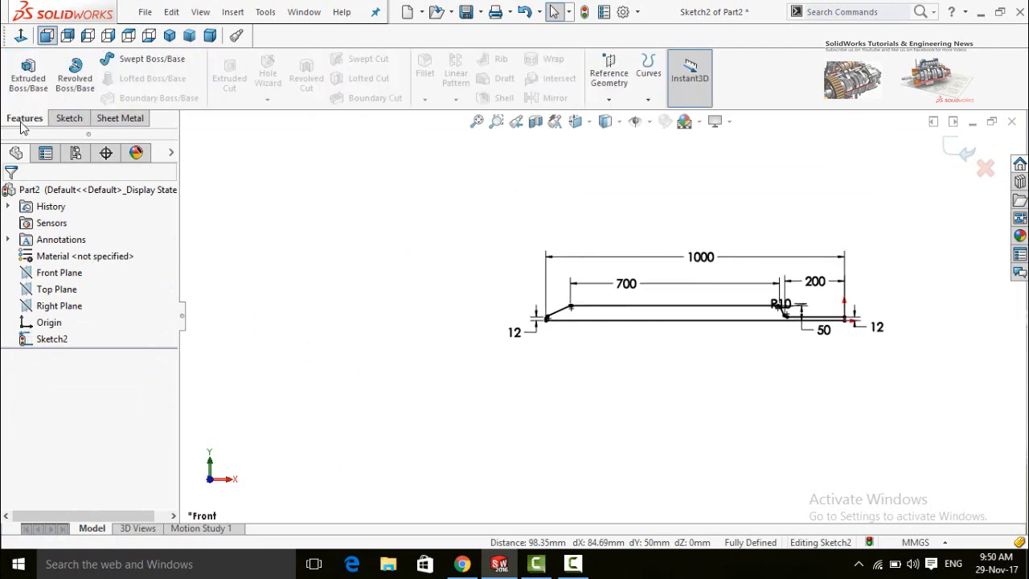
{"action": "left_click", "coordinate": [74, 76]}
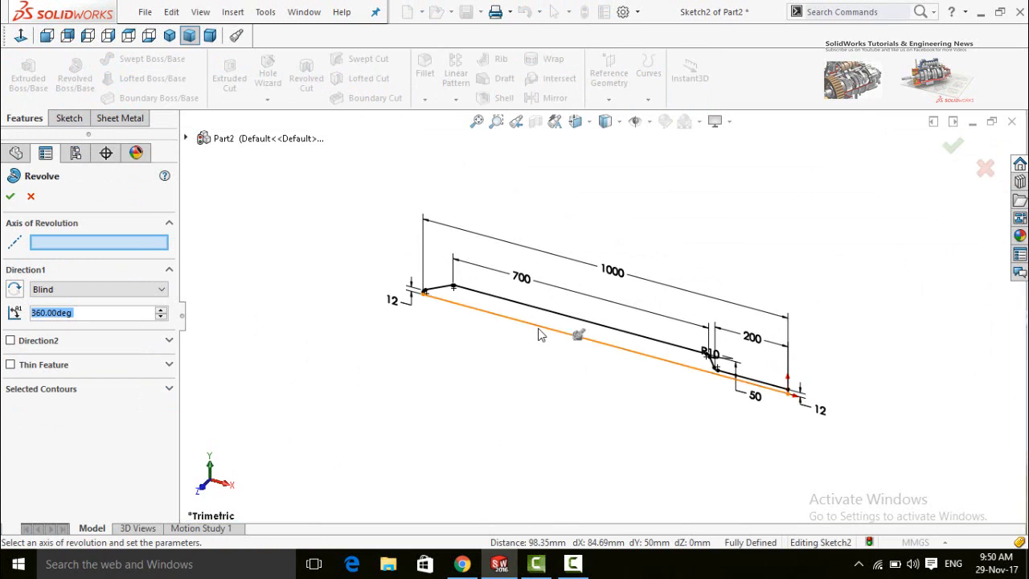
{"action": "left_click", "coordinate": [540, 336]}
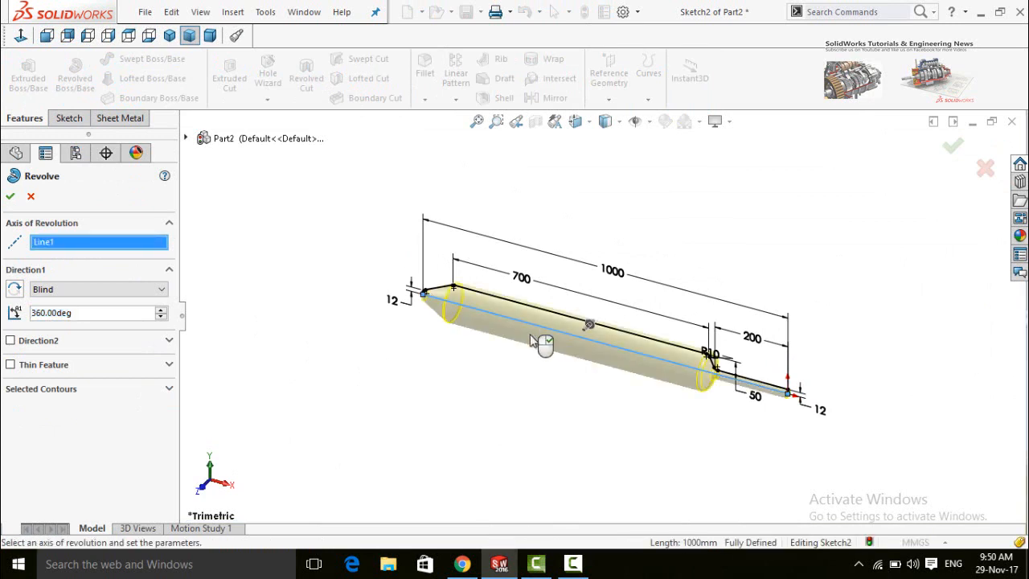
{"action": "left_click", "coordinate": [10, 198]}
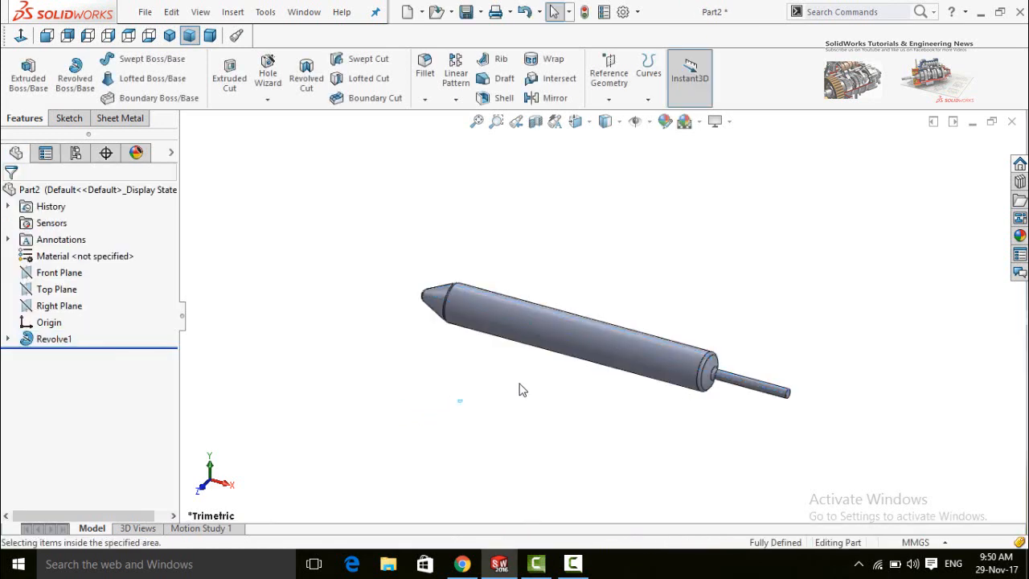
Create a reference plane offset 85 mm from the small end face of the conical tip, with the offset flipped toward the shaft body
{"action": "middle_click_drag", "start_coordinate": [572, 383], "coordinate": [429, 249]}
{"action": "scroll", "coordinate": [540, 451], "scroll_direction": "down", "scroll_amount": 5}
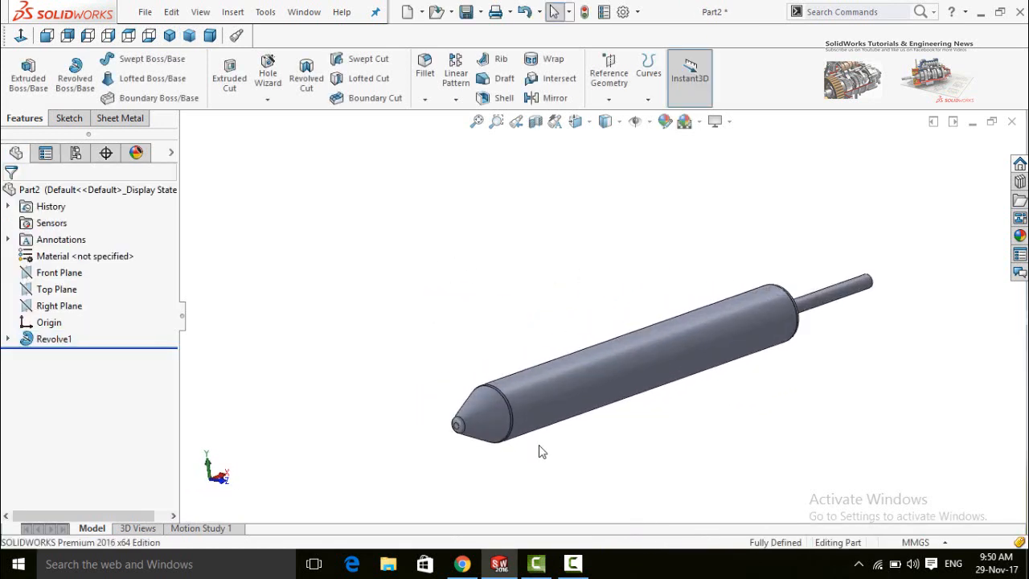
{"action": "scroll", "coordinate": [563, 450], "scroll_direction": "up", "scroll_amount": 5}
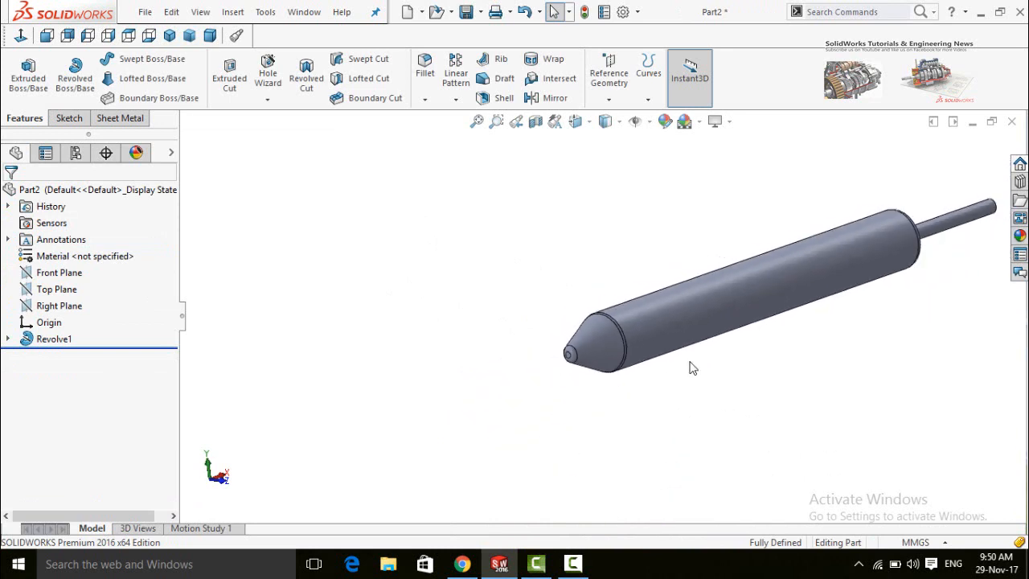
{"action": "scroll", "coordinate": [589, 362], "scroll_direction": "down", "scroll_amount": 6}
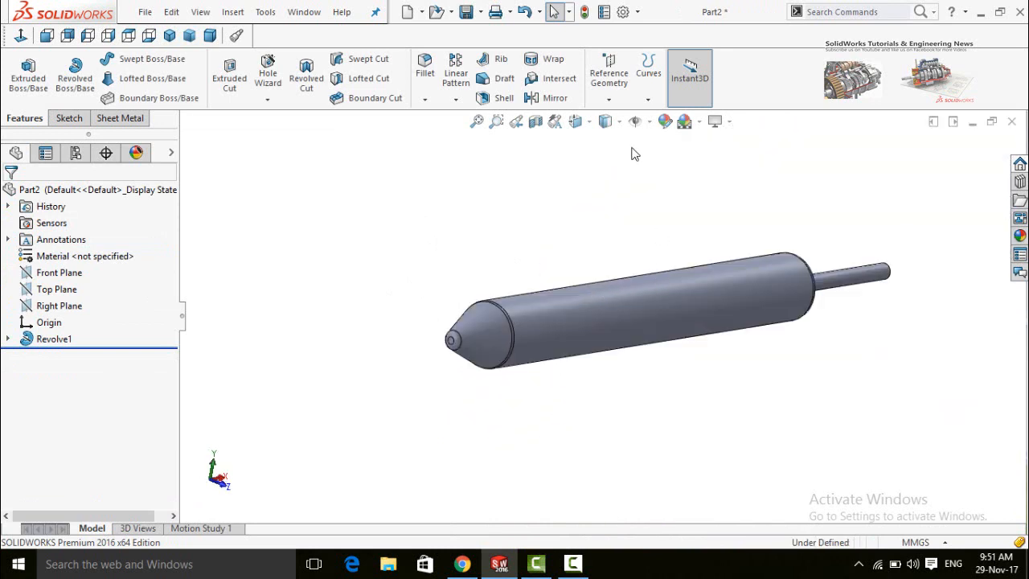
{"action": "left_click", "coordinate": [616, 85]}
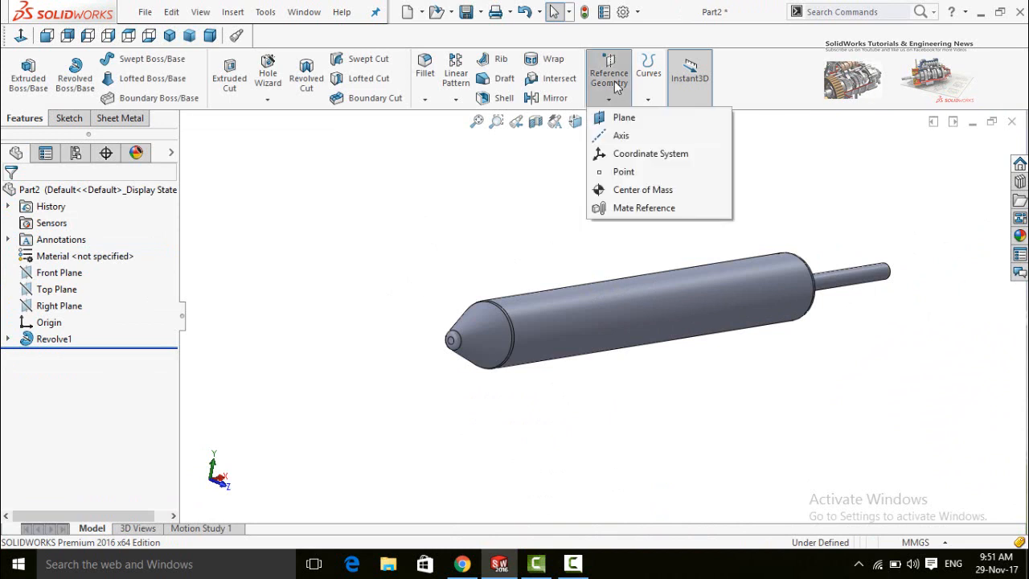
{"action": "left_click", "coordinate": [665, 122]}
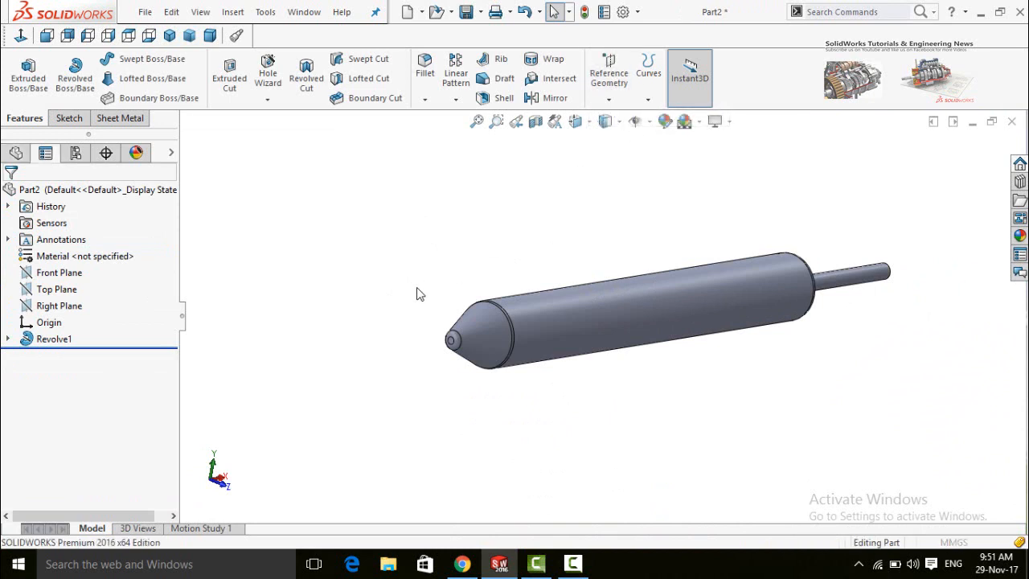
{"action": "scroll", "coordinate": [482, 333], "scroll_direction": "down", "scroll_amount": 4}
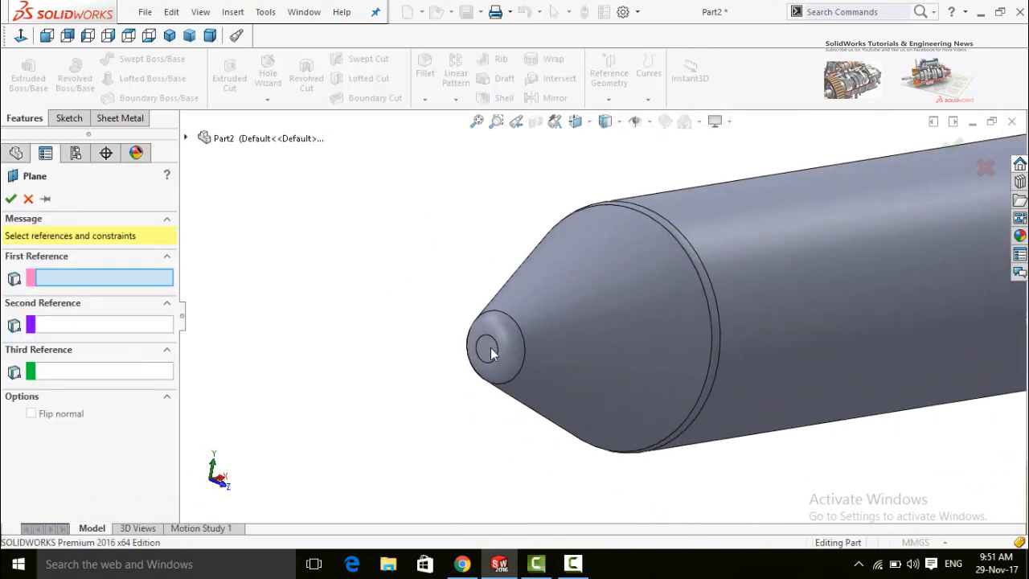
{"action": "left_click", "coordinate": [488, 350]}
{"action": "scroll", "coordinate": [348, 331], "scroll_direction": "up", "scroll_amount": 5}
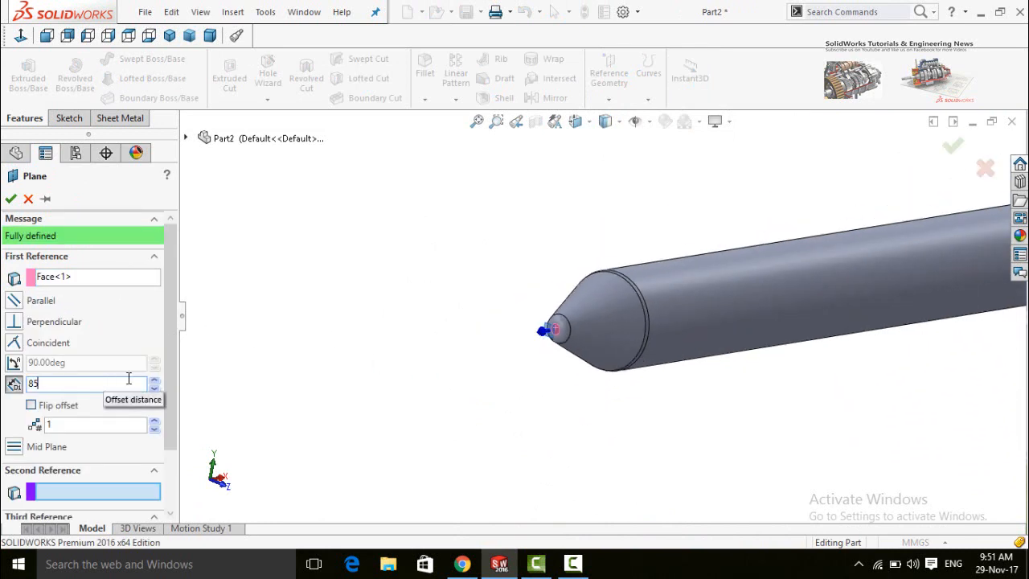
{"action": "key", "text": "Return"}
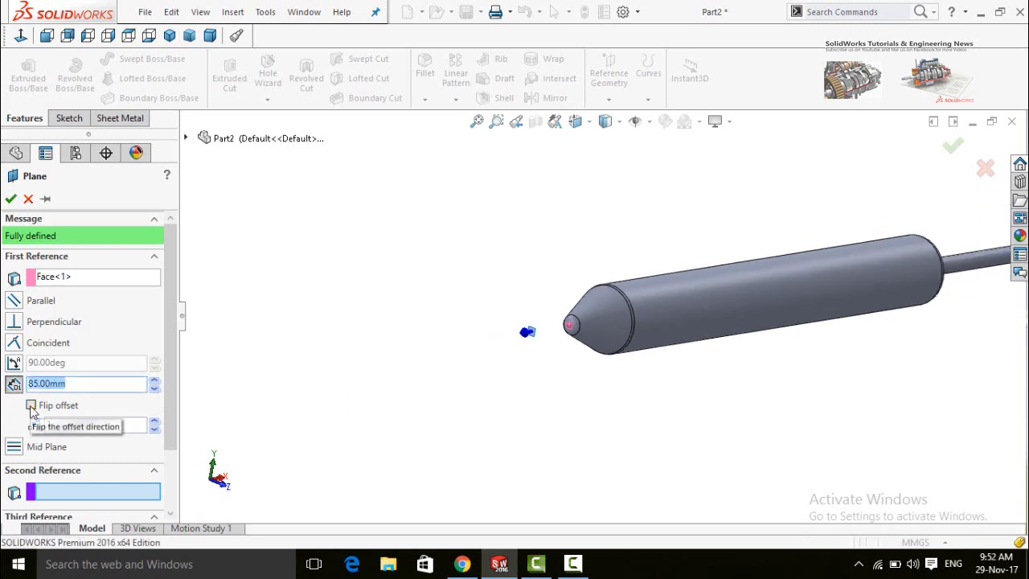
{"action": "left_click", "coordinate": [30, 406]}
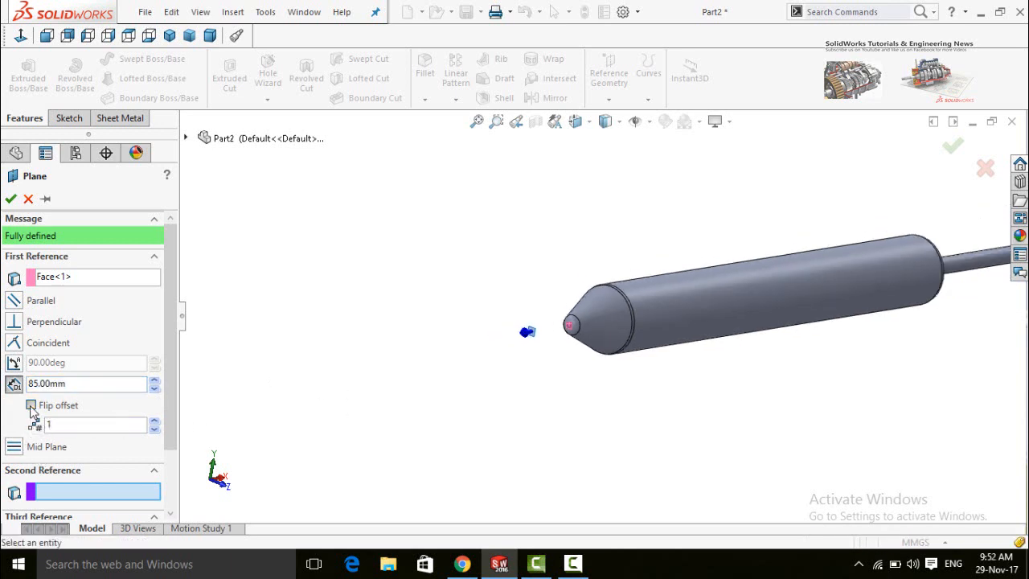
{"action": "left_click", "coordinate": [10, 200]}
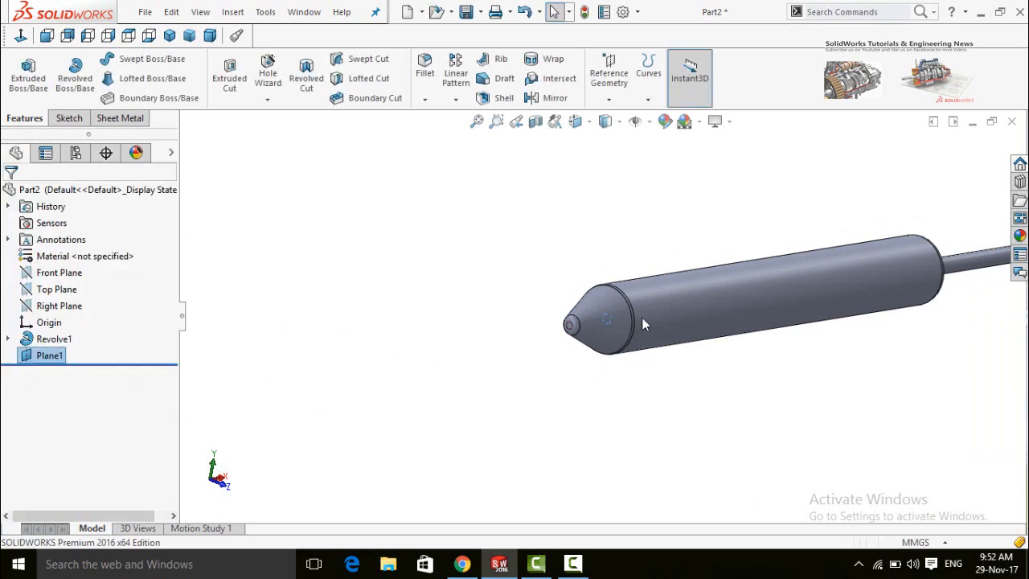
Start a sketch on the offset plane and draw a 100 mm diameter circle from the origin out to the shaft body's outer edge
{"action": "scroll", "coordinate": [642, 320], "scroll_direction": "down", "scroll_amount": 3}
{"action": "left_click", "coordinate": [534, 336]}
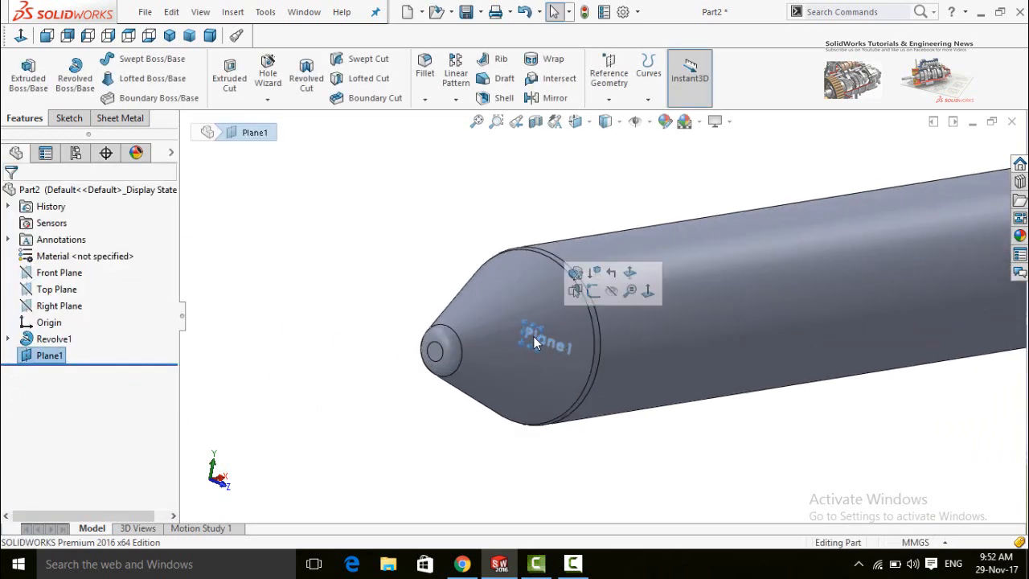
{"action": "left_click", "coordinate": [598, 295]}
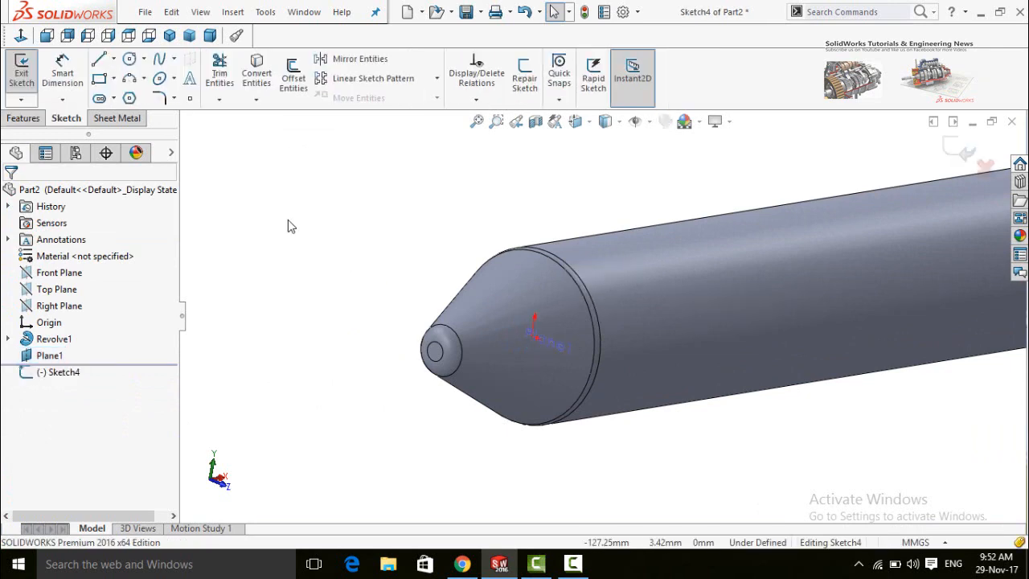
{"action": "left_click", "coordinate": [21, 34]}
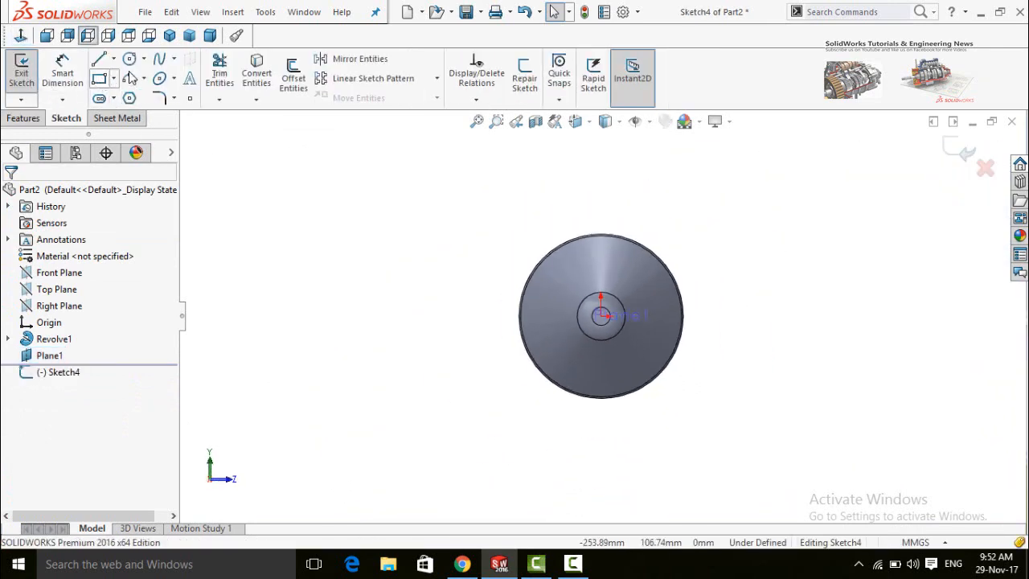
{"action": "left_click", "coordinate": [130, 60]}
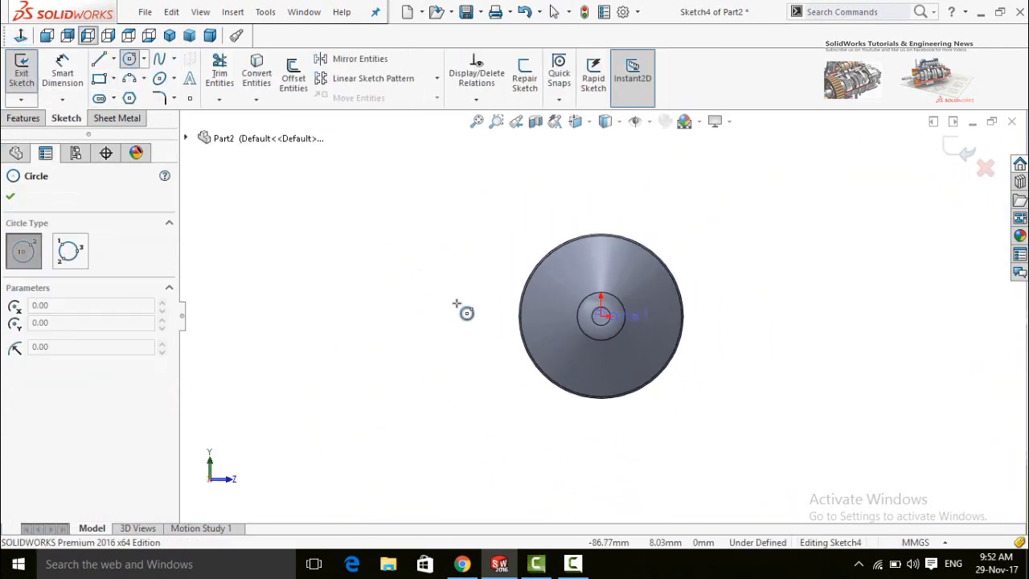
{"action": "left_click", "coordinate": [611, 322]}
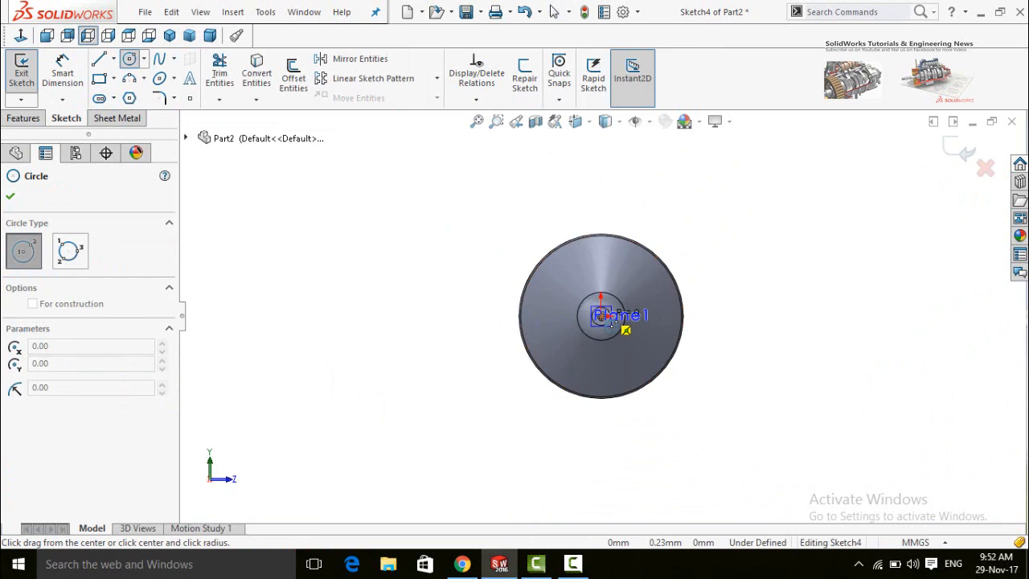
{"action": "left_click", "coordinate": [684, 300]}
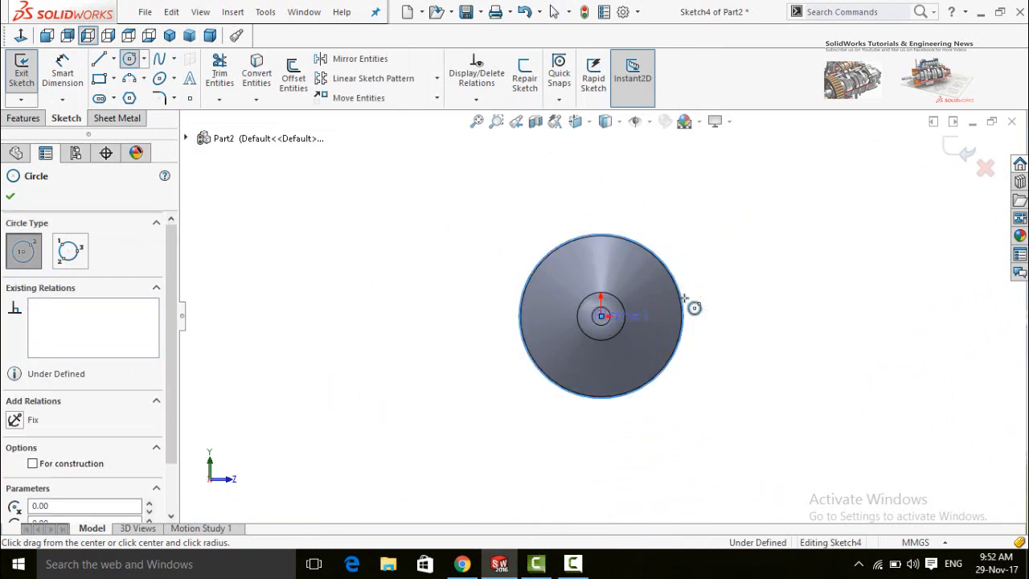
{"action": "left_click", "coordinate": [9, 197]}
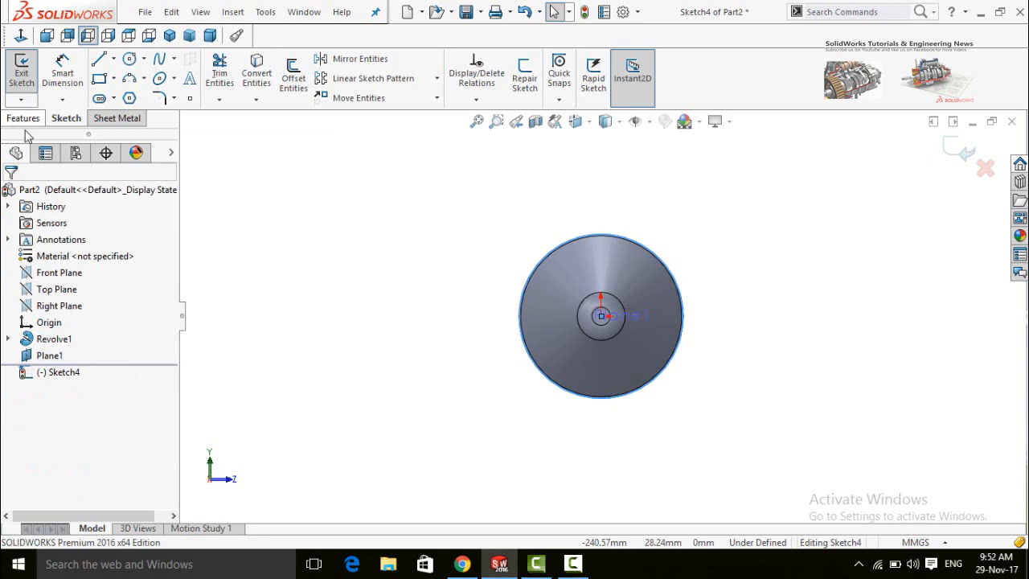
{"action": "left_click", "coordinate": [573, 564]}
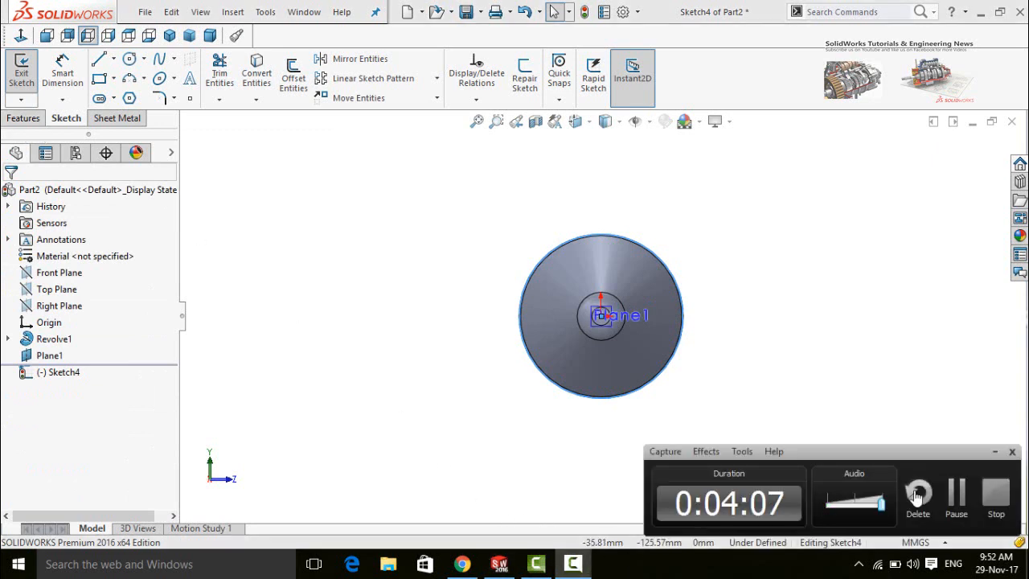
{"action": "left_click", "coordinate": [956, 495]}
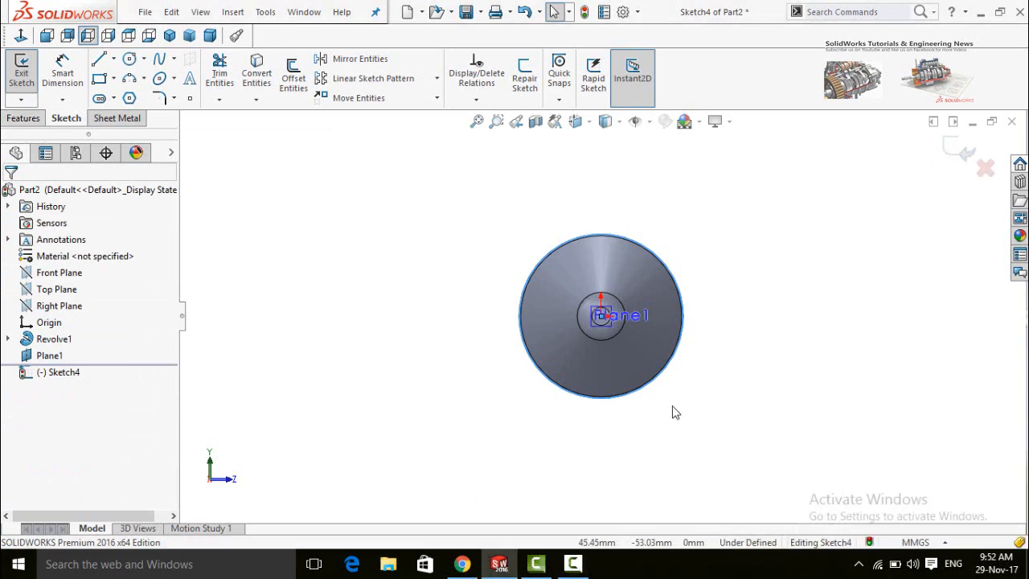
Start a helix from the sketched circle, defined by Height and Pitch, and set its height to 650 mm
{"action": "left_click", "coordinate": [19, 118]}
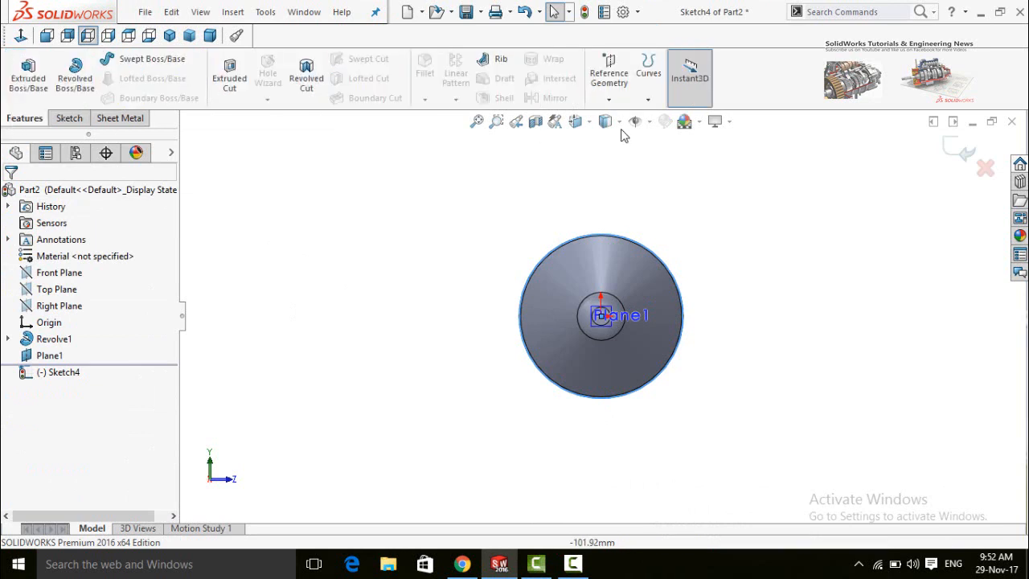
{"action": "left_click", "coordinate": [648, 92]}
{"action": "left_click", "coordinate": [676, 164]}
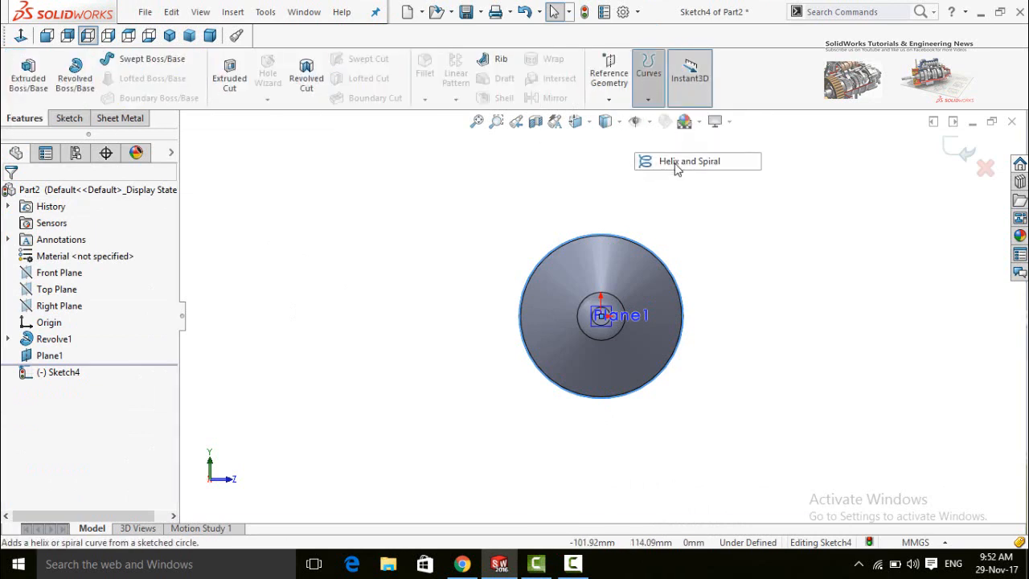
{"action": "middle_click_drag", "start_coordinate": [531, 207], "coordinate": [486, 227]}
{"action": "middle_click_drag", "start_coordinate": [595, 367], "coordinate": [537, 441]}
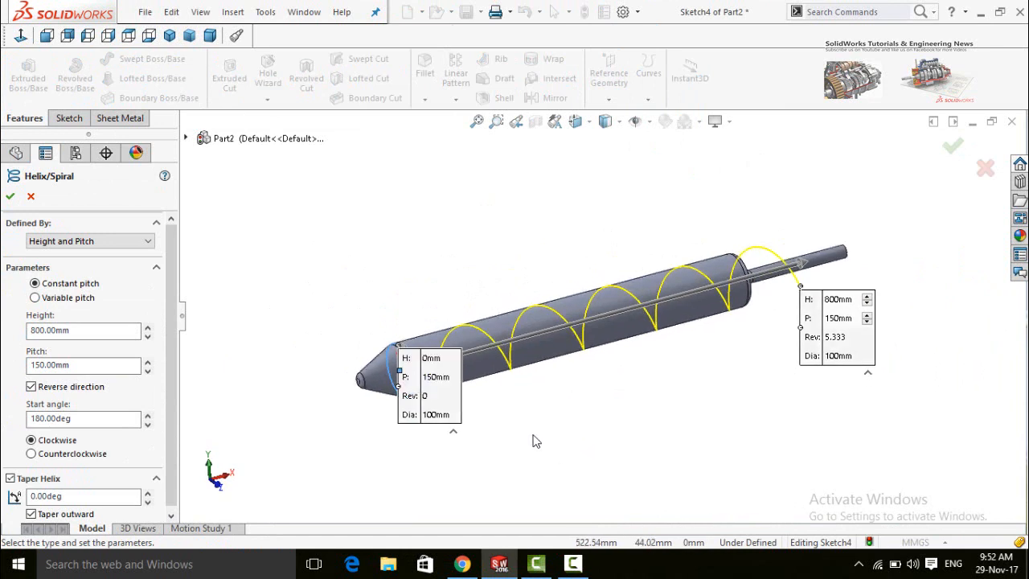
{"action": "left_click", "coordinate": [44, 244]}
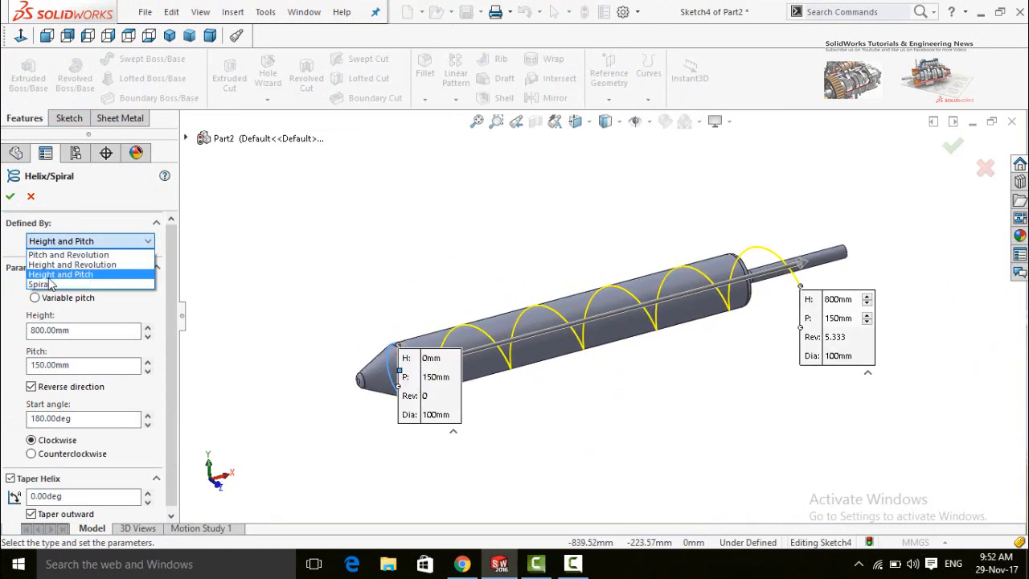
{"action": "left_click", "coordinate": [72, 275]}
{"action": "double_click", "coordinate": [95, 329]}
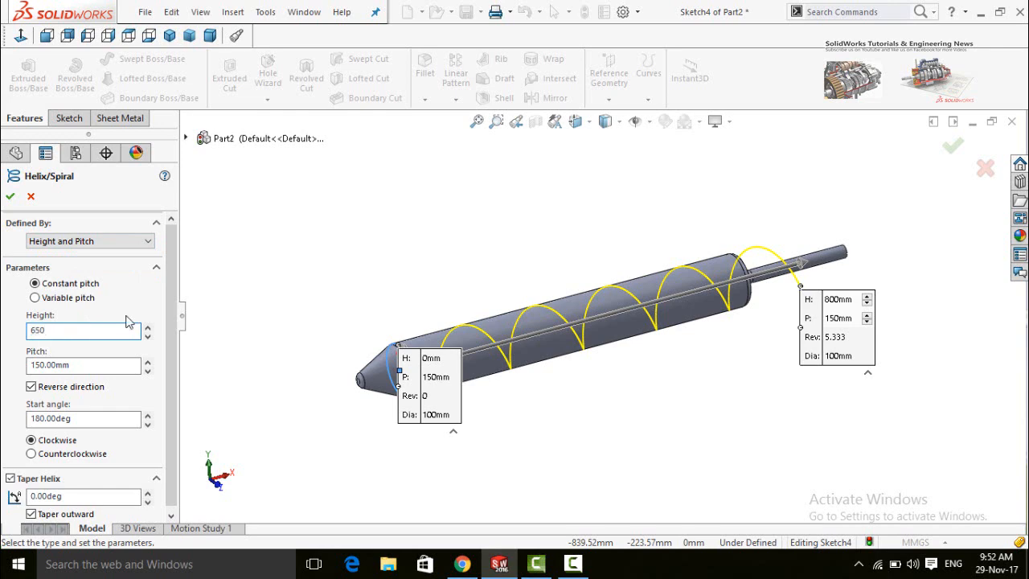
{"action": "left_click", "coordinate": [322, 257]}
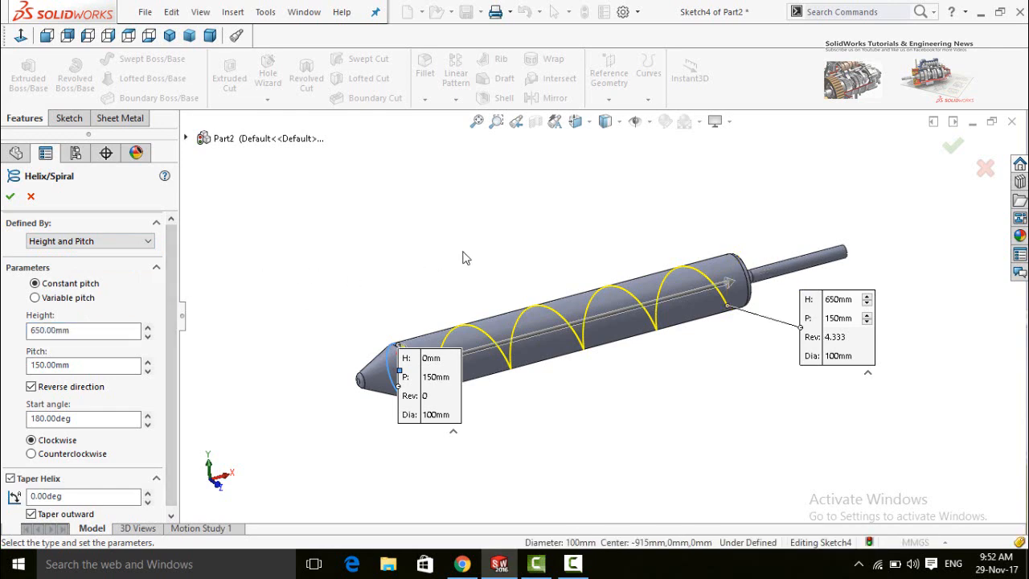
{"action": "middle_click_drag", "start_coordinate": [463, 257], "coordinate": [458, 292]}
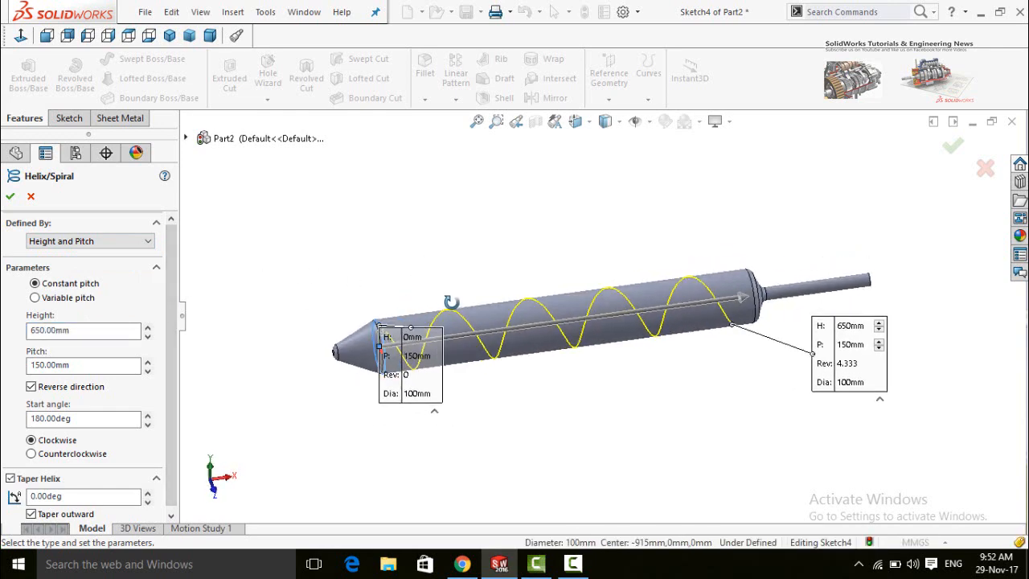
Set the helix height to 680 mm and its pitch to 160 mm, and create the helix
{"action": "left_click", "coordinate": [41, 330]}
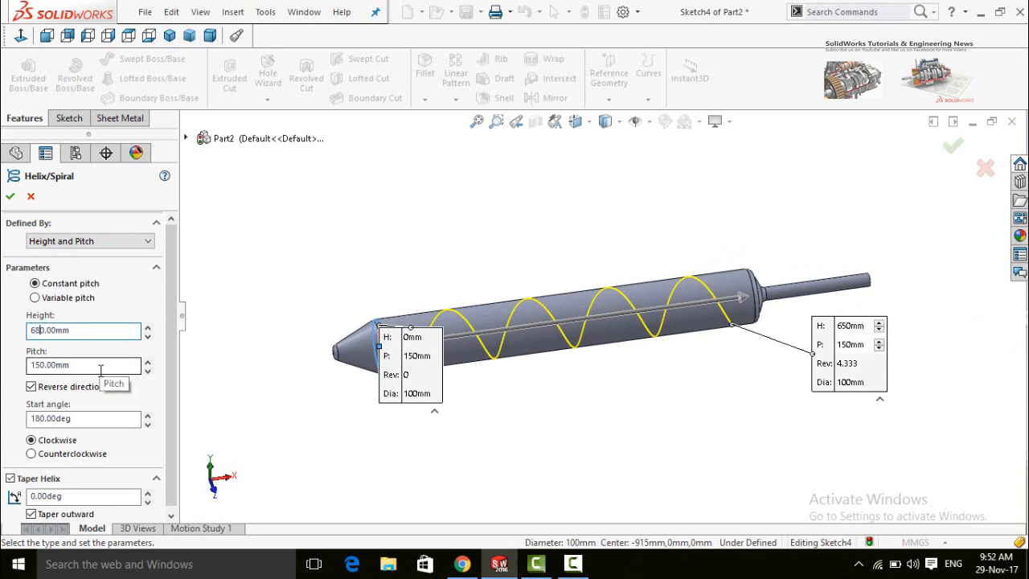
{"action": "left_click", "coordinate": [329, 237]}
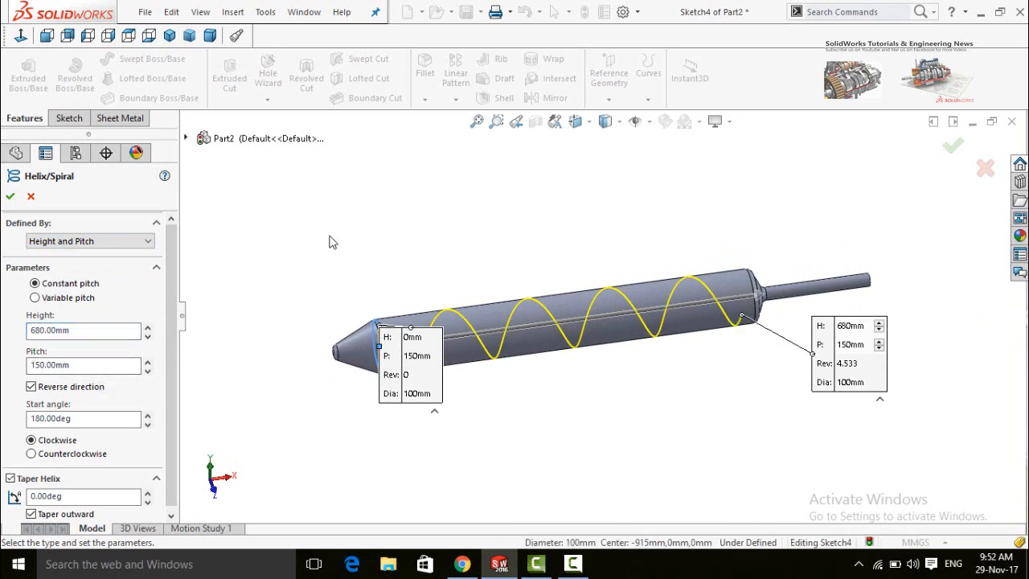
{"action": "double_click", "coordinate": [85, 364]}
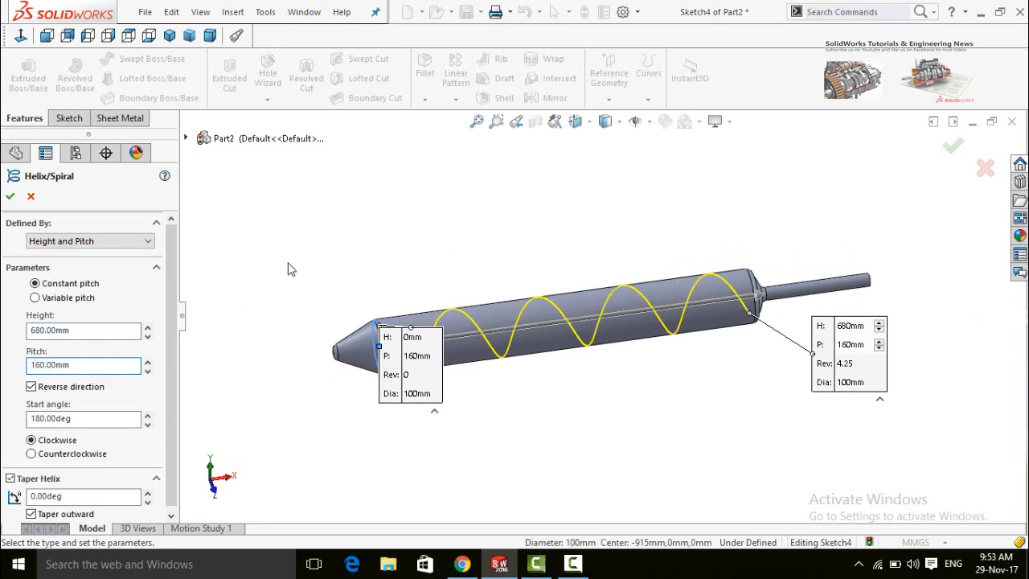
{"action": "left_click", "coordinate": [11, 197]}
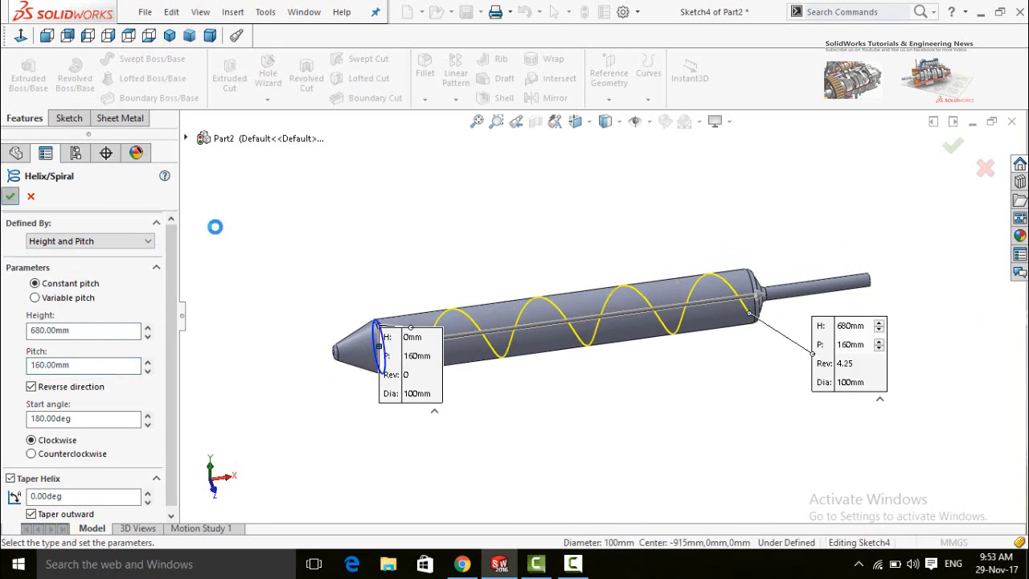
Create a reference plane perpendicular to the helix and coincident with its end point near the thin shaft end
{"action": "scroll", "coordinate": [397, 291], "scroll_direction": "down", "scroll_amount": 3}
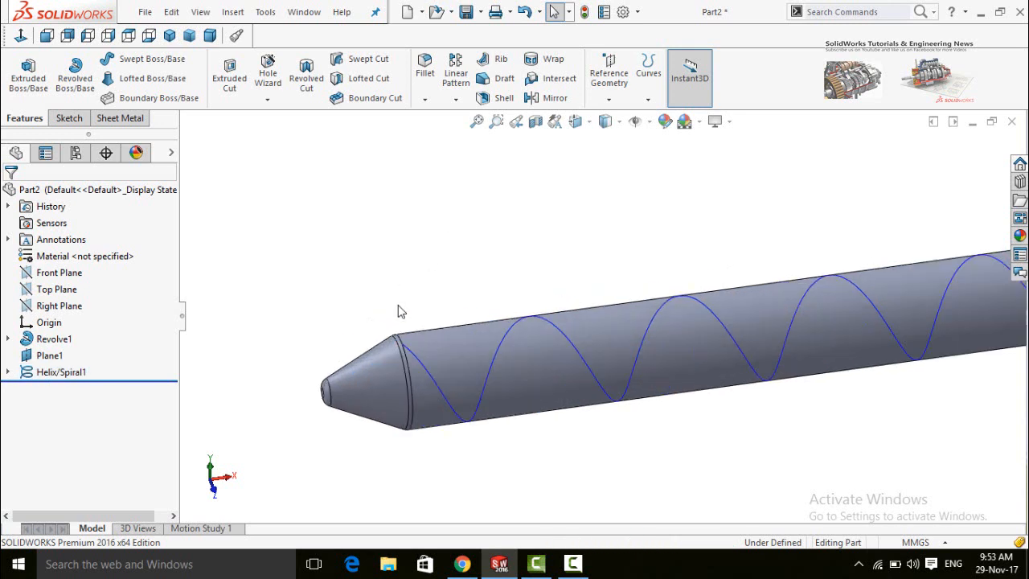
{"action": "middle_click_drag", "start_coordinate": [412, 295], "coordinate": [434, 272]}
{"action": "scroll", "coordinate": [505, 265], "scroll_direction": "up", "scroll_amount": 4}
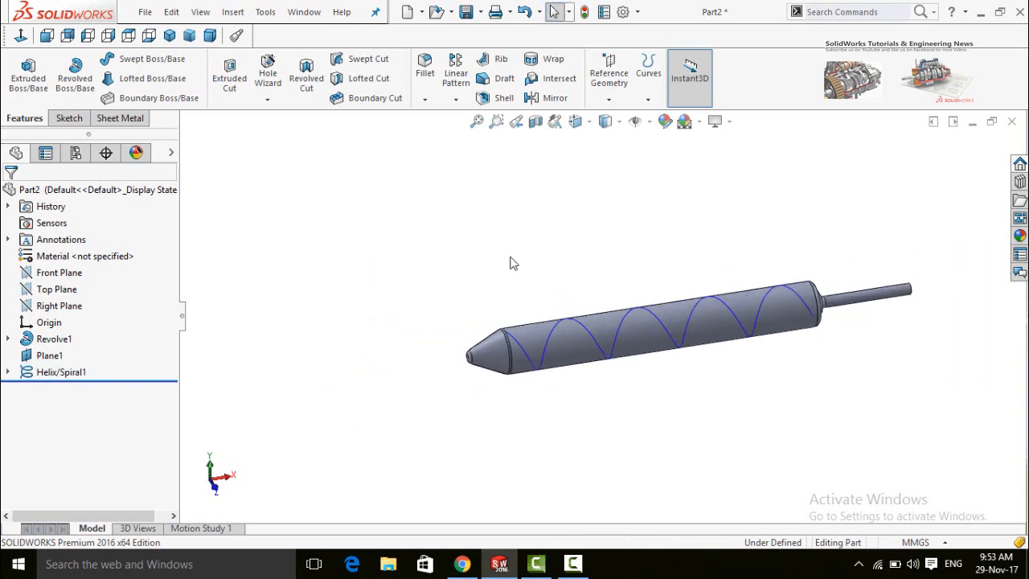
{"action": "middle_click_drag", "start_coordinate": [512, 262], "coordinate": [525, 253]}
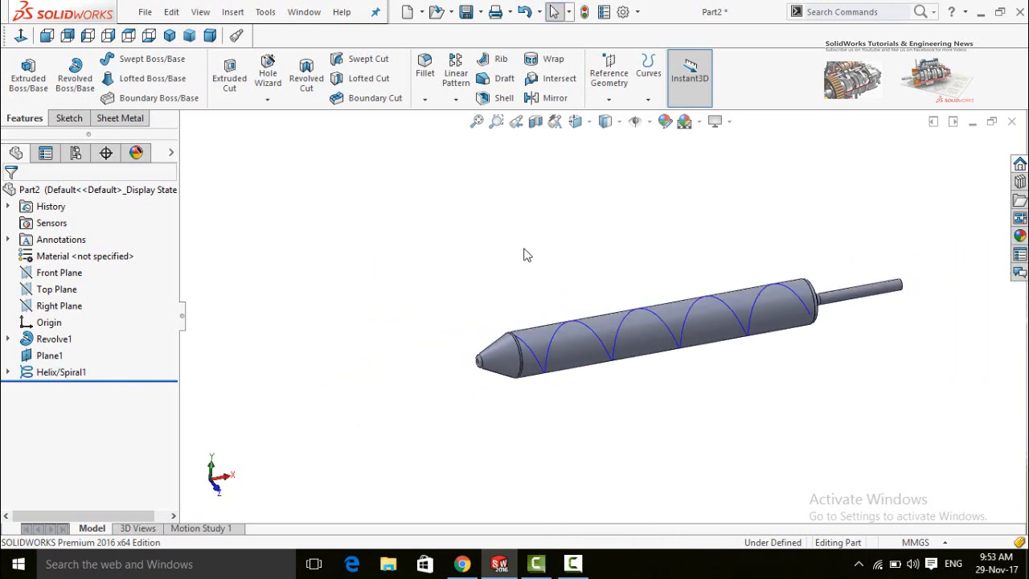
{"action": "left_click", "coordinate": [609, 84]}
{"action": "left_click", "coordinate": [615, 120]}
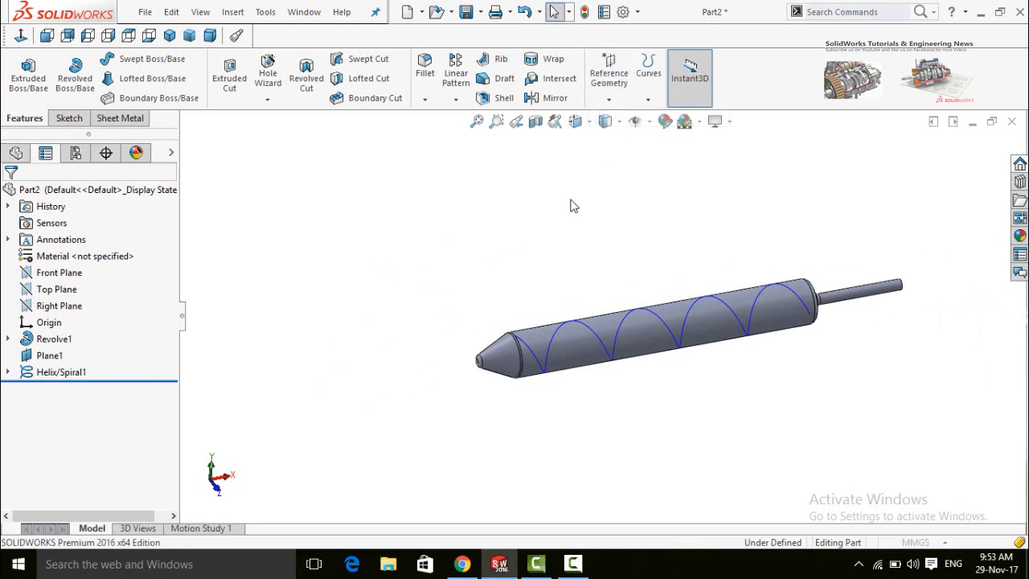
{"action": "left_click", "coordinate": [588, 331]}
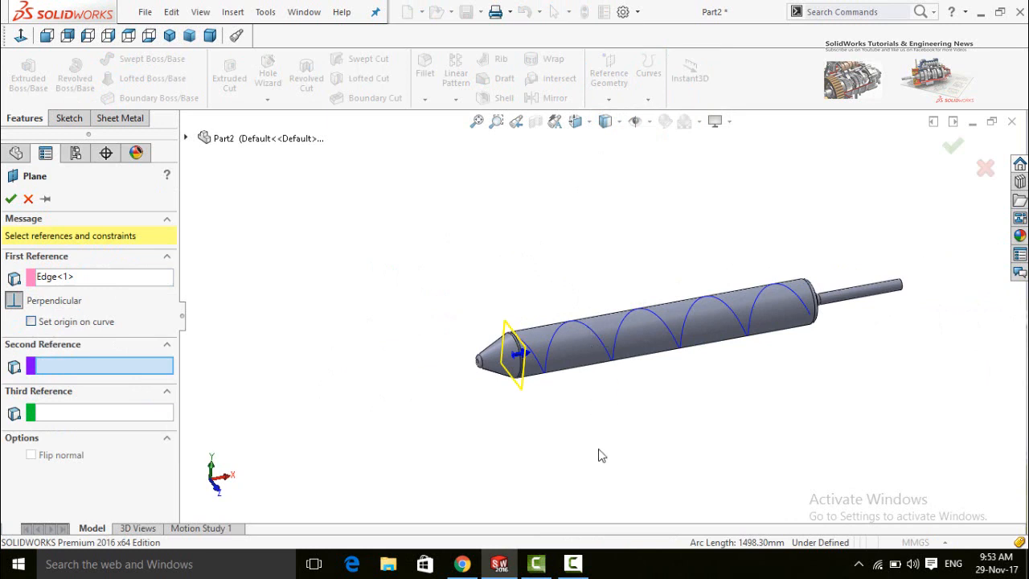
{"action": "scroll", "coordinate": [804, 312], "scroll_direction": "down", "scroll_amount": 5}
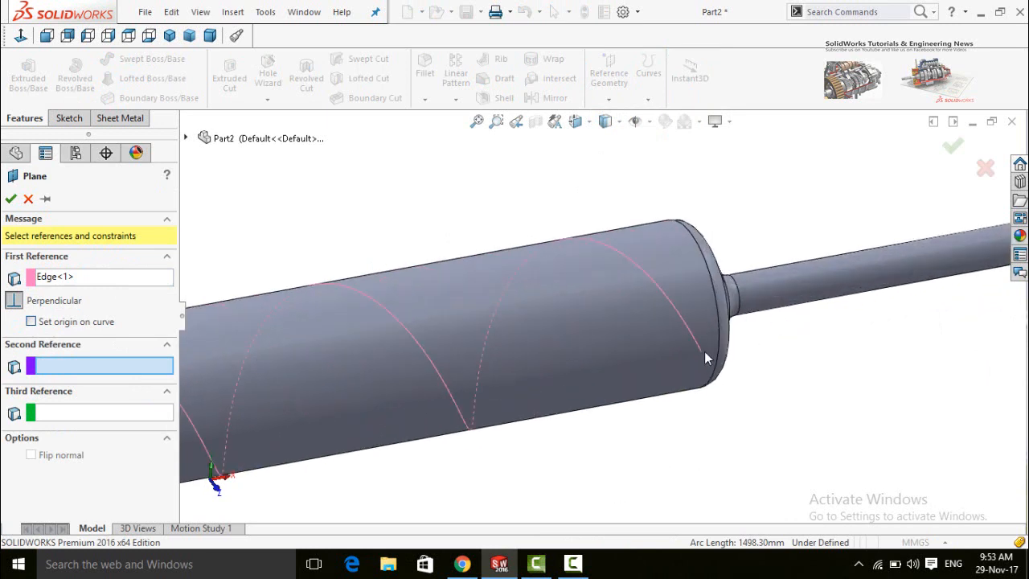
{"action": "left_click", "coordinate": [701, 354]}
{"action": "scroll", "coordinate": [683, 412], "scroll_direction": "up", "scroll_amount": 5}
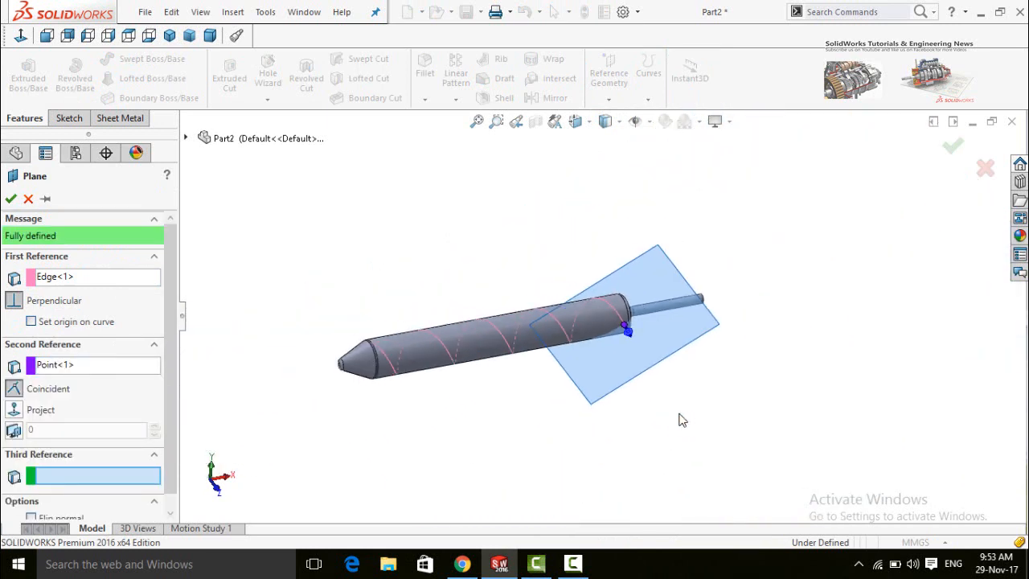
{"action": "middle_click_drag", "start_coordinate": [630, 439], "coordinate": [566, 380]}
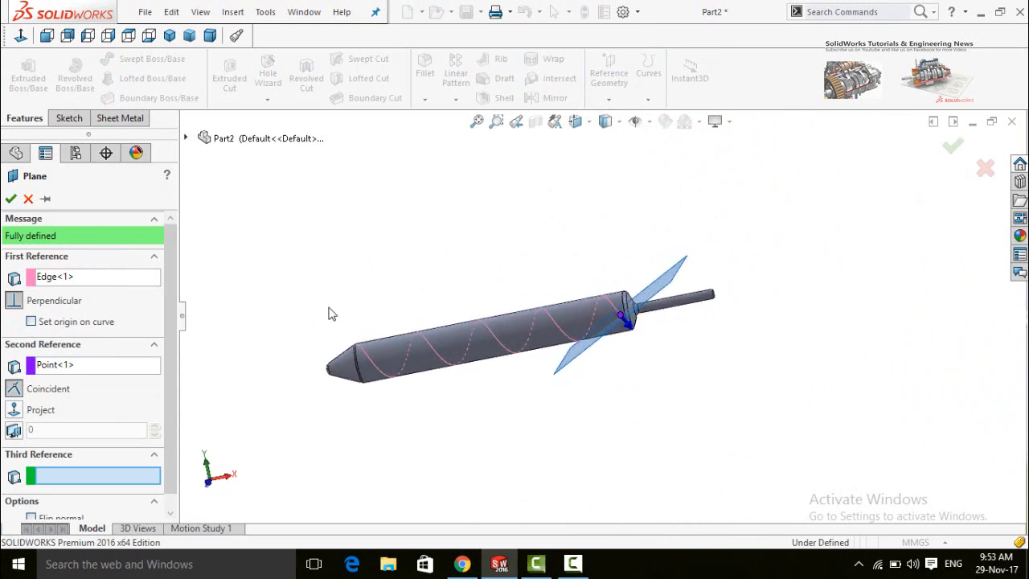
{"action": "left_click", "coordinate": [10, 199]}
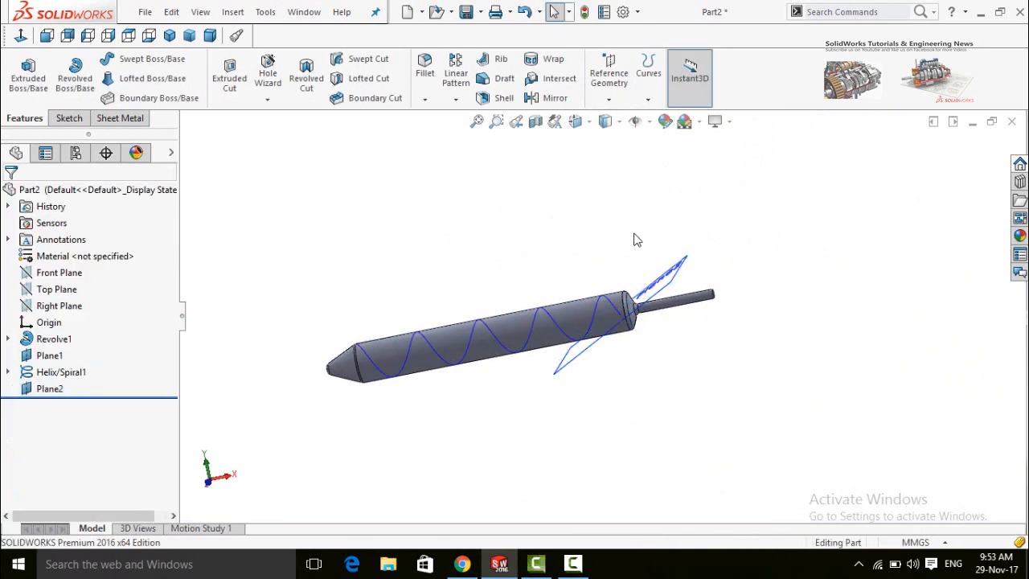
Start a sketch on the reference plane at the helix's end near the thin shaft
{"action": "middle_click_drag", "start_coordinate": [670, 332], "coordinate": [605, 251]}
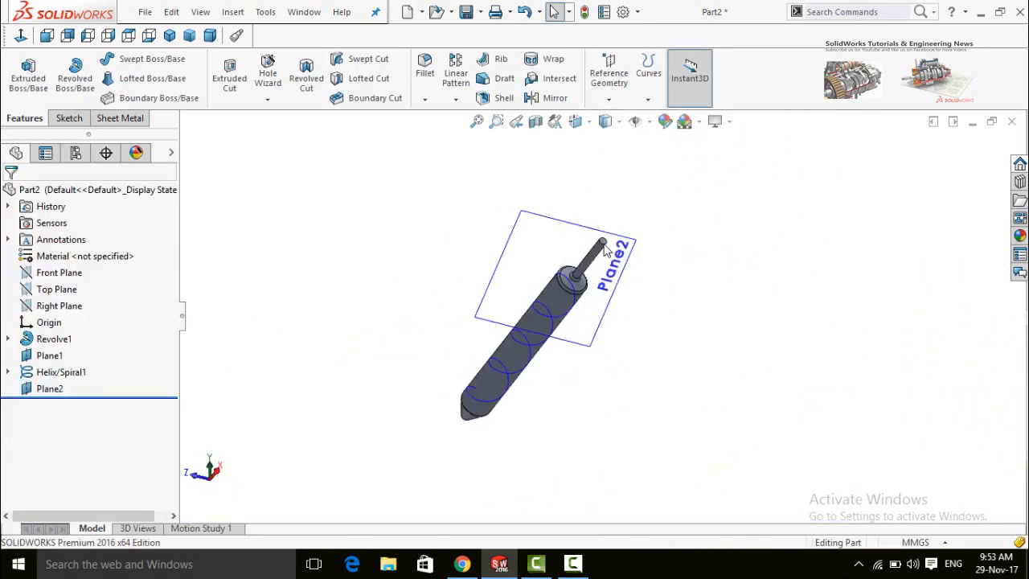
{"action": "left_click", "coordinate": [560, 250]}
{"action": "left_click", "coordinate": [599, 198]}
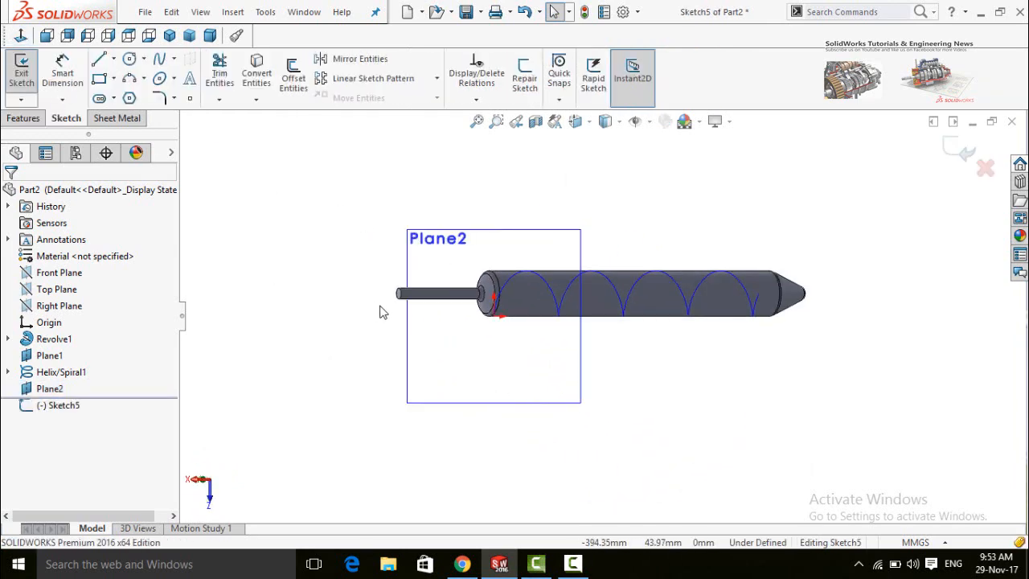
{"action": "scroll", "coordinate": [500, 314], "scroll_direction": "up", "scroll_amount": 5}
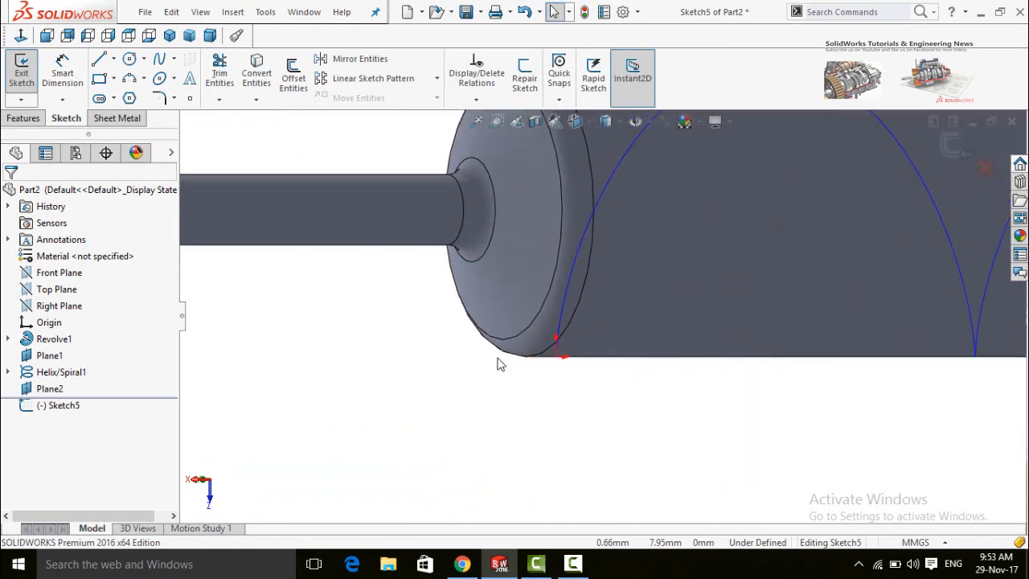
{"action": "scroll", "coordinate": [779, 412], "scroll_direction": "down", "scroll_amount": 2}
{"action": "scroll", "coordinate": [723, 416], "scroll_direction": "up", "scroll_amount": 1}
{"action": "scroll", "coordinate": [686, 421], "scroll_direction": "down", "scroll_amount": 2}
{"action": "scroll", "coordinate": [689, 420], "scroll_direction": "up", "scroll_amount": 3}
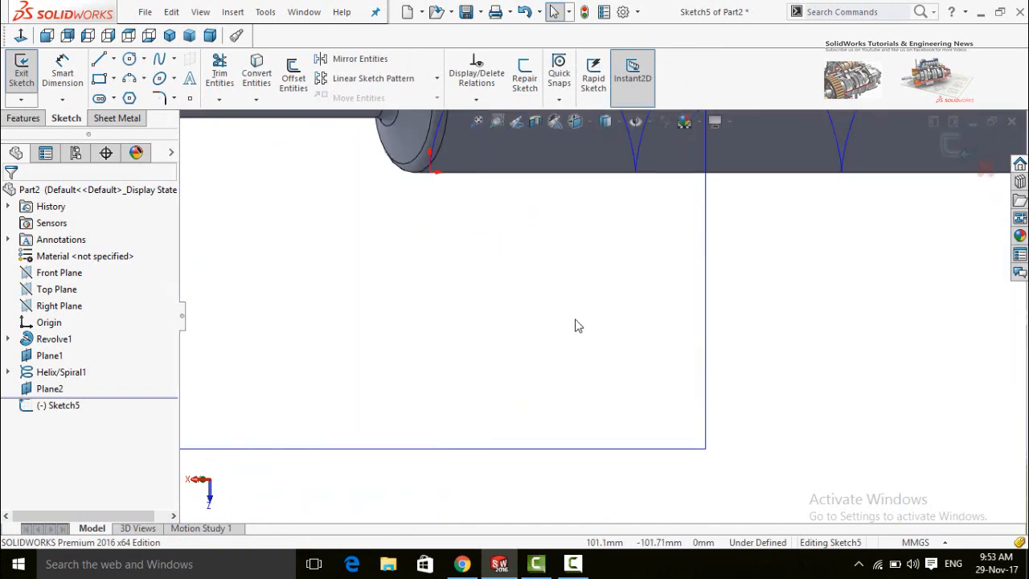
{"action": "scroll", "coordinate": [573, 321], "scroll_direction": "down", "scroll_amount": 2}
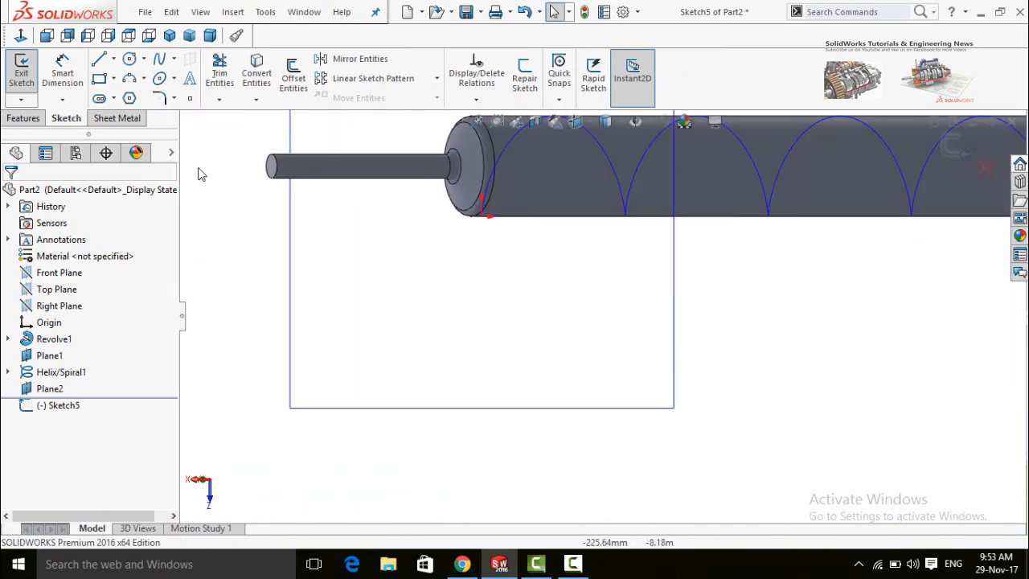
Draw a closed rectangle of lines about 13 mm wide and 35 mm long from the helix's end point outward from the shaft body
{"action": "left_click", "coordinate": [100, 62]}
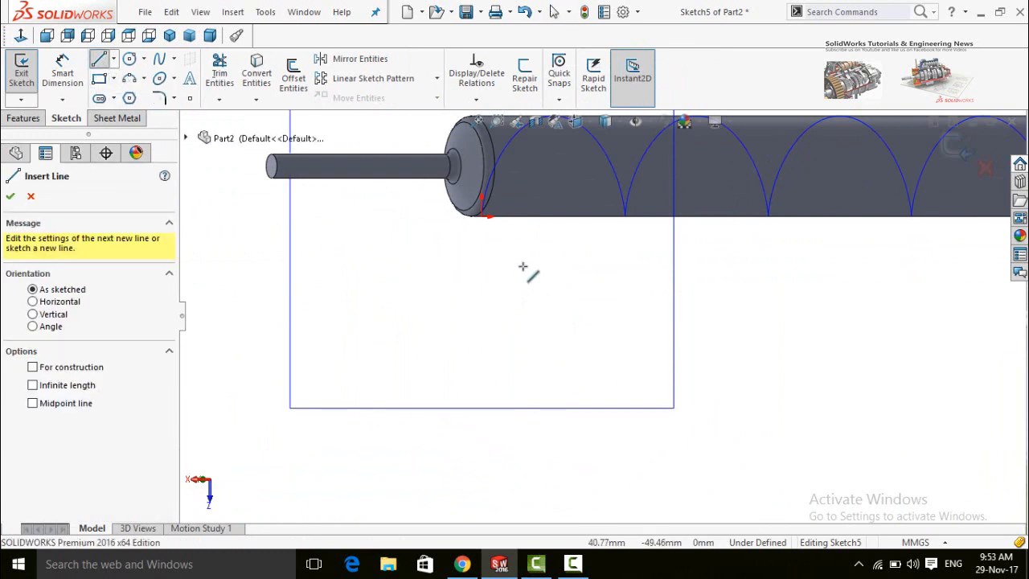
{"action": "scroll", "coordinate": [493, 253], "scroll_direction": "up", "scroll_amount": 3}
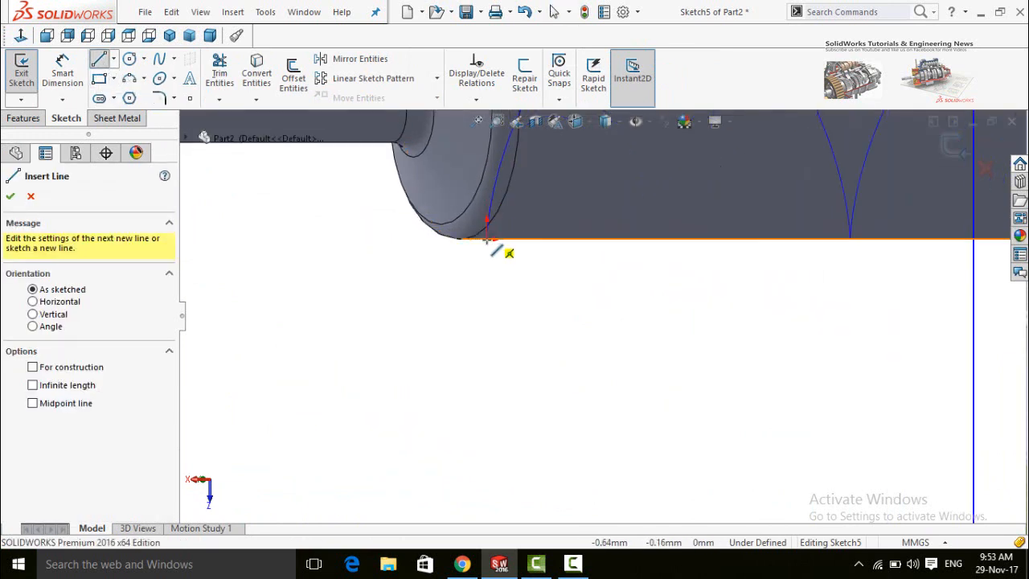
{"action": "left_click", "coordinate": [487, 239]}
{"action": "left_click", "coordinate": [487, 327]}
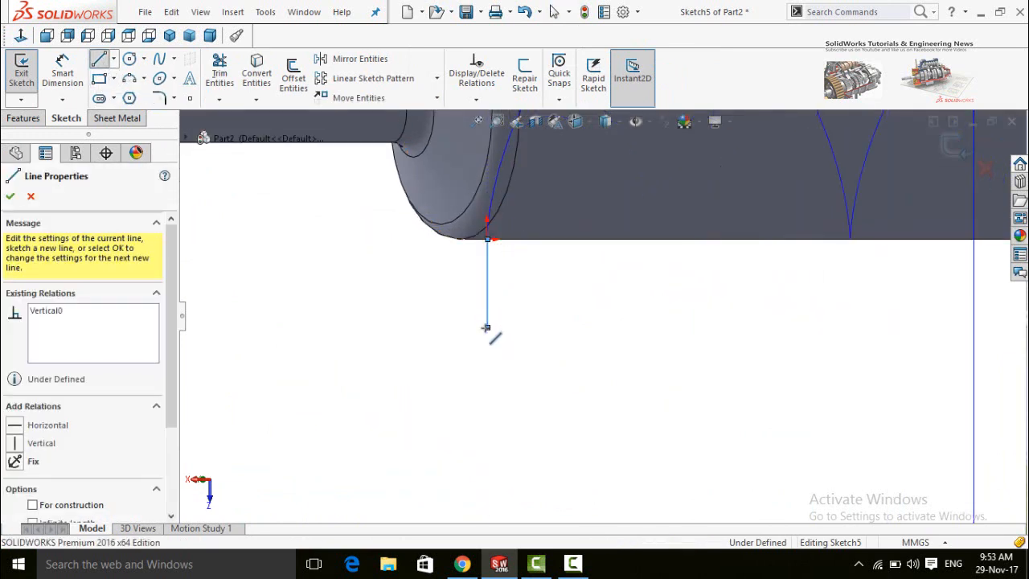
{"action": "left_click", "coordinate": [520, 327]}
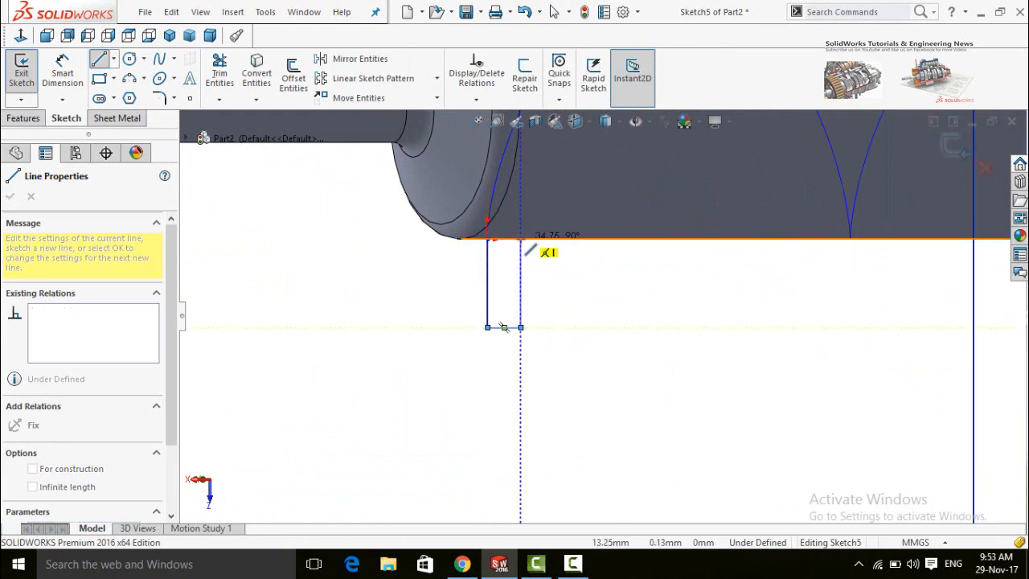
{"action": "left_click", "coordinate": [520, 238]}
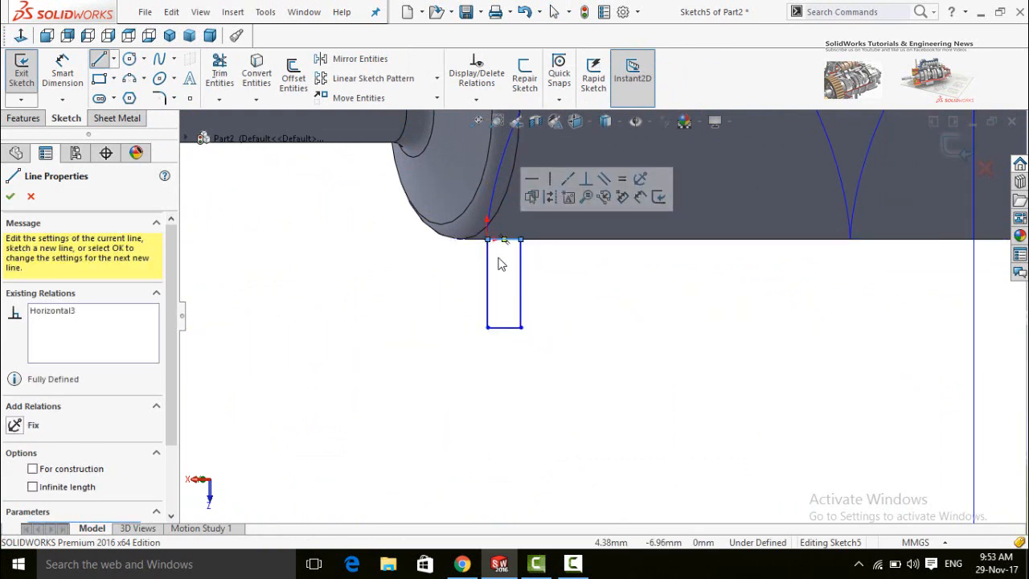
{"action": "key", "text": "Escape"}
{"action": "scroll", "coordinate": [510, 251], "scroll_direction": "down", "scroll_amount": 2}
{"action": "scroll", "coordinate": [514, 257], "scroll_direction": "down", "scroll_amount": 2}
{"action": "scroll", "coordinate": [529, 292], "scroll_direction": "up", "scroll_amount": 5}
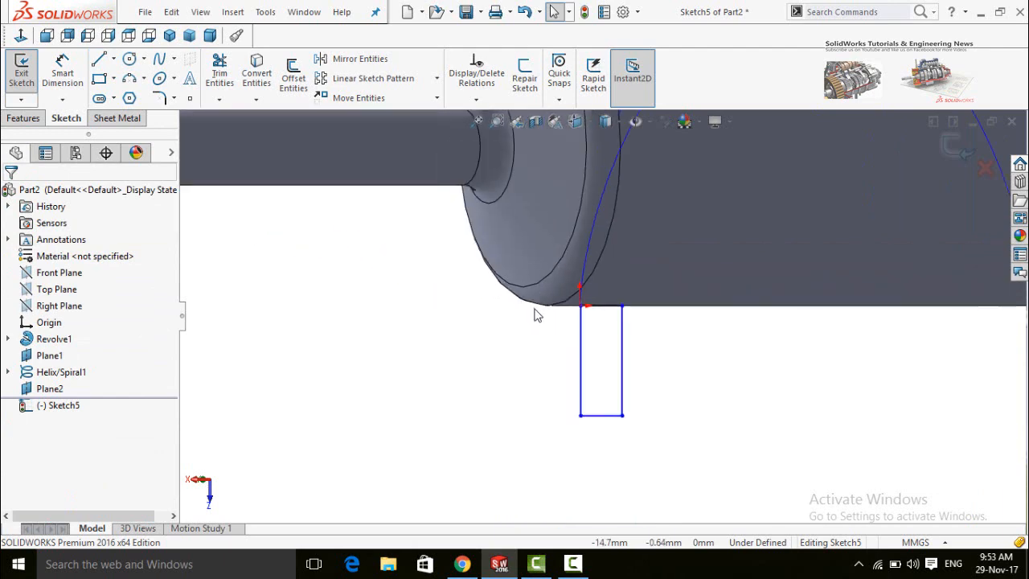
Dimension the rectangle's short outer edge and set its width to 3 mm
{"action": "right_click_drag", "start_coordinate": [545, 424], "coordinate": [539, 326]}
{"action": "left_click", "coordinate": [603, 357]}
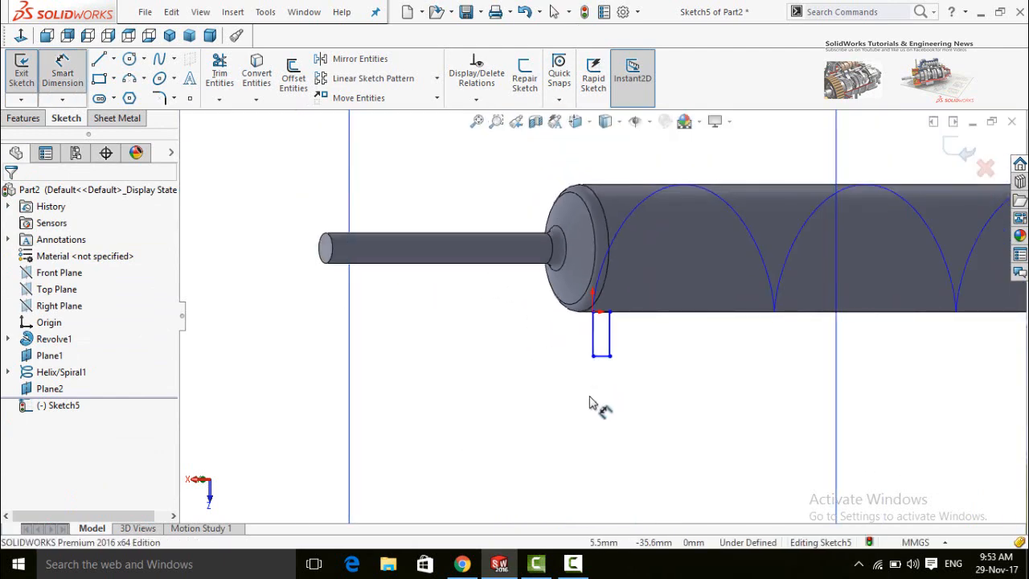
{"action": "left_click", "coordinate": [547, 426]}
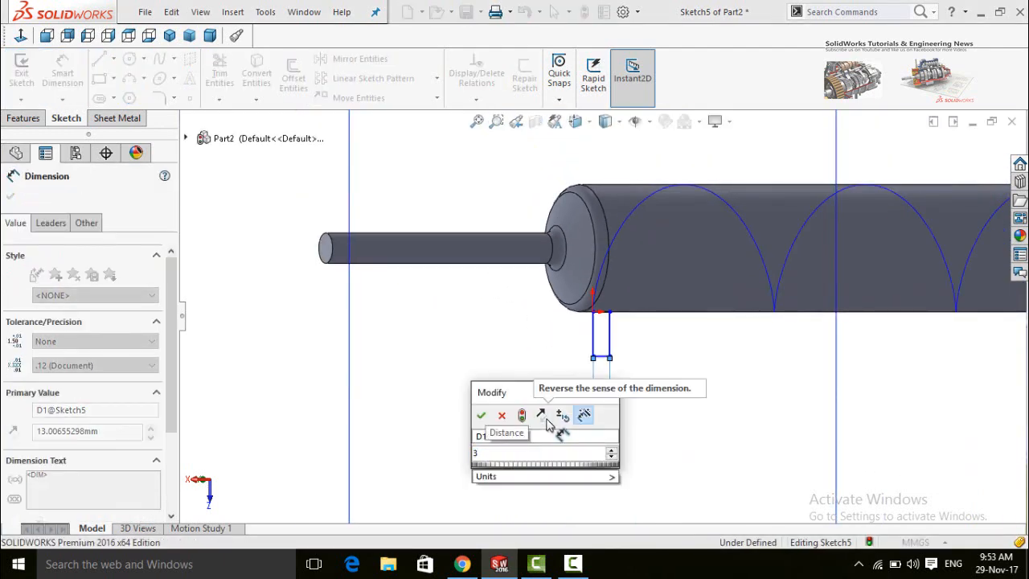
{"action": "key", "text": "Return"}
Dimension the rectangle's long side and set its length to 50 mm
{"action": "scroll", "coordinate": [598, 356], "scroll_direction": "down", "scroll_amount": 3}
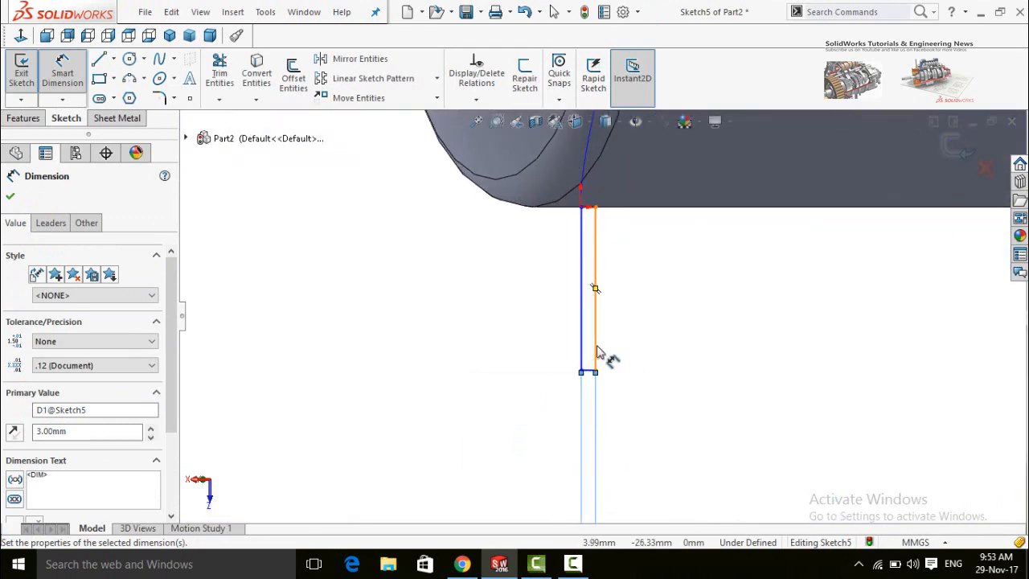
{"action": "left_click", "coordinate": [596, 354]}
{"action": "left_click", "coordinate": [738, 351]}
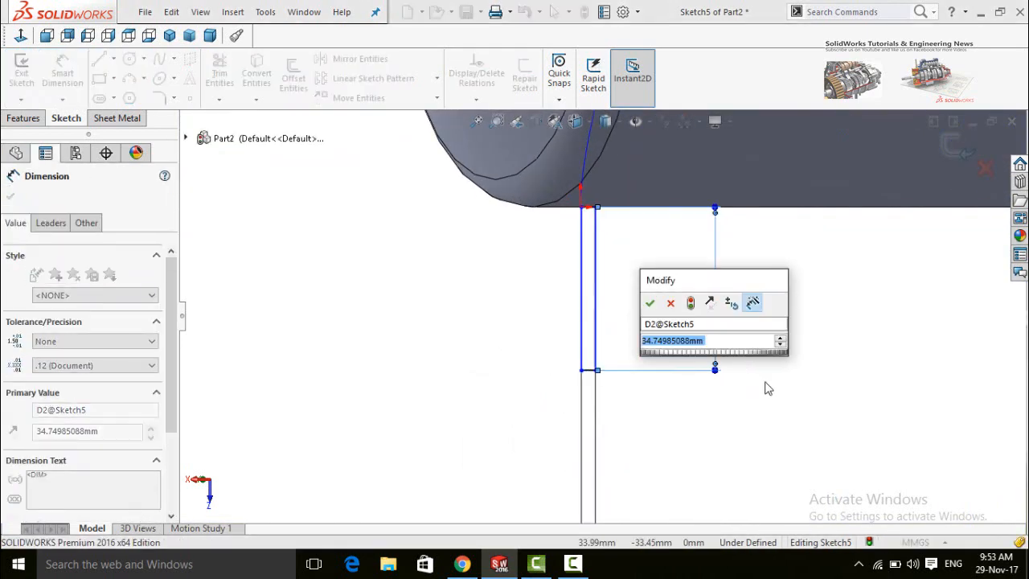
{"action": "scroll", "coordinate": [854, 401], "scroll_direction": "up", "scroll_amount": 2}
{"action": "scroll", "coordinate": [816, 370], "scroll_direction": "up", "scroll_amount": 5}
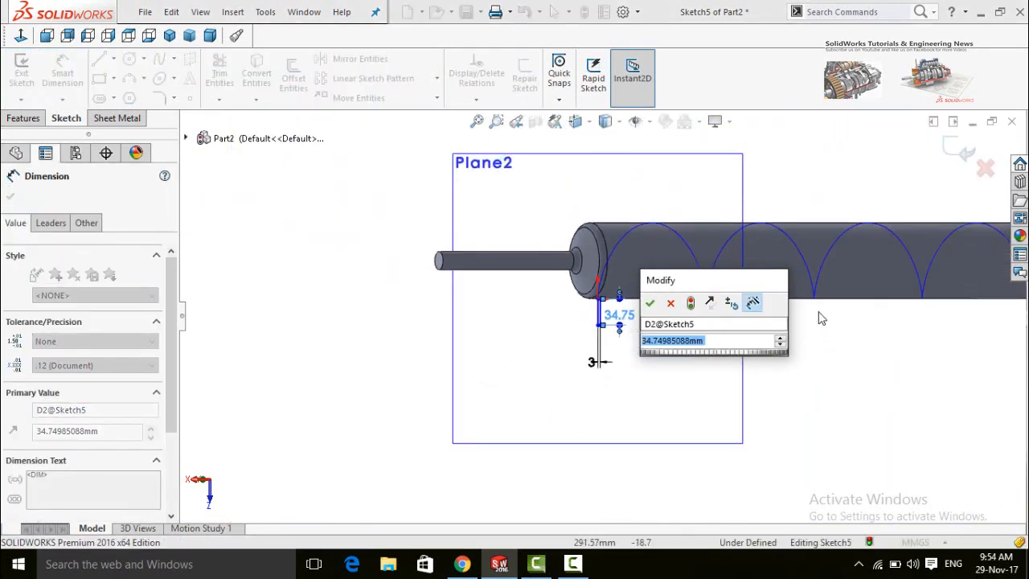
{"action": "scroll", "coordinate": [815, 320], "scroll_direction": "down", "scroll_amount": 2}
{"action": "scroll", "coordinate": [814, 321], "scroll_direction": "up", "scroll_amount": 1}
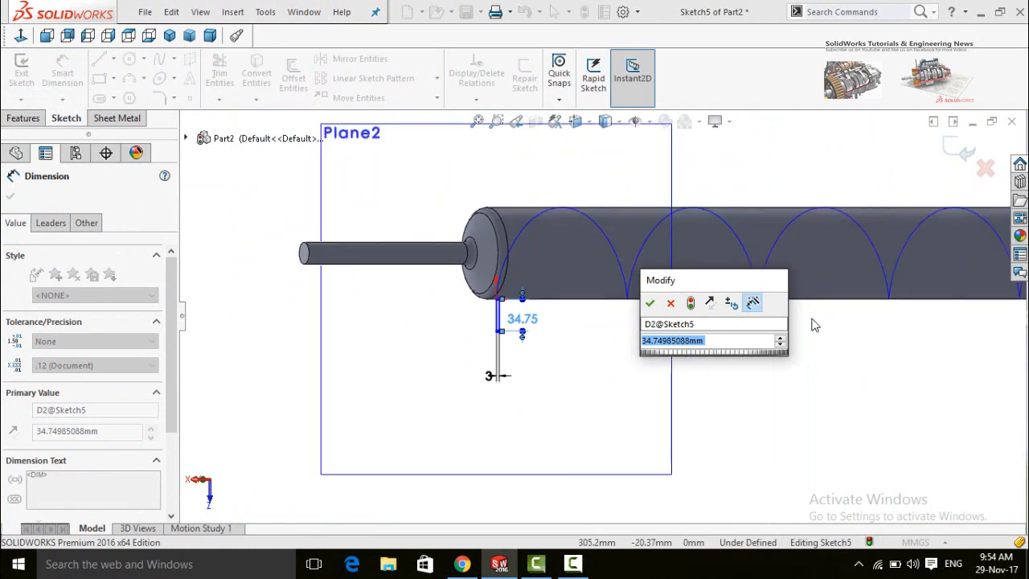
{"action": "type", "text": "50"}
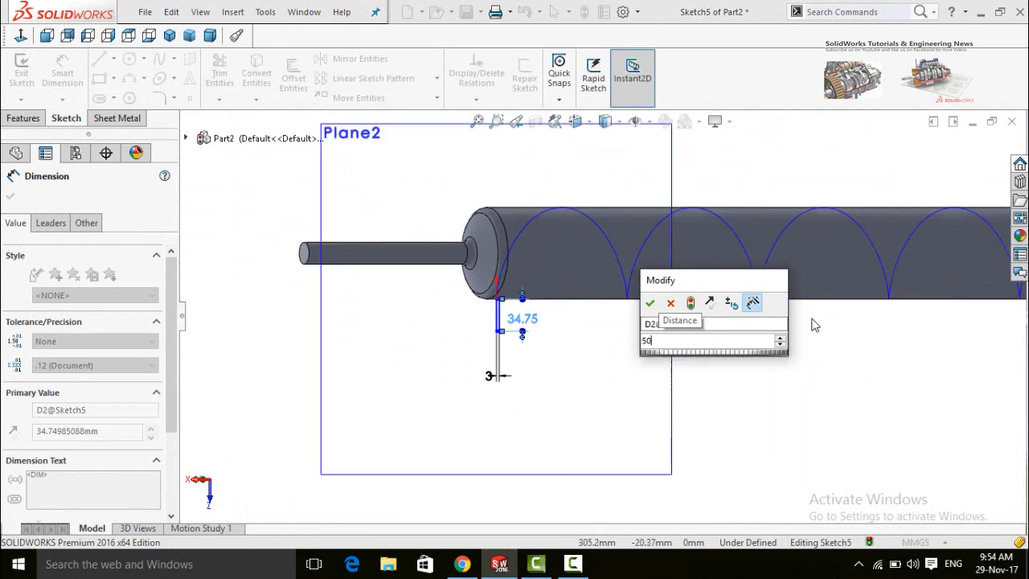
{"action": "key", "text": "Return"}
{"action": "scroll", "coordinate": [814, 325], "scroll_direction": "up", "scroll_amount": 4}
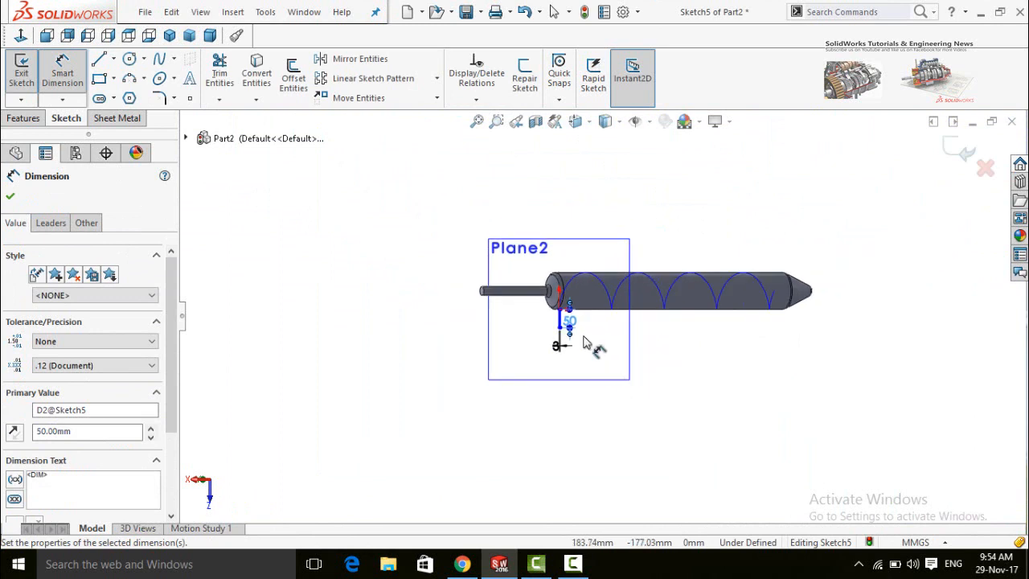
{"action": "scroll", "coordinate": [563, 350], "scroll_direction": "down", "scroll_amount": 2}
{"action": "left_click", "coordinate": [10, 195]}
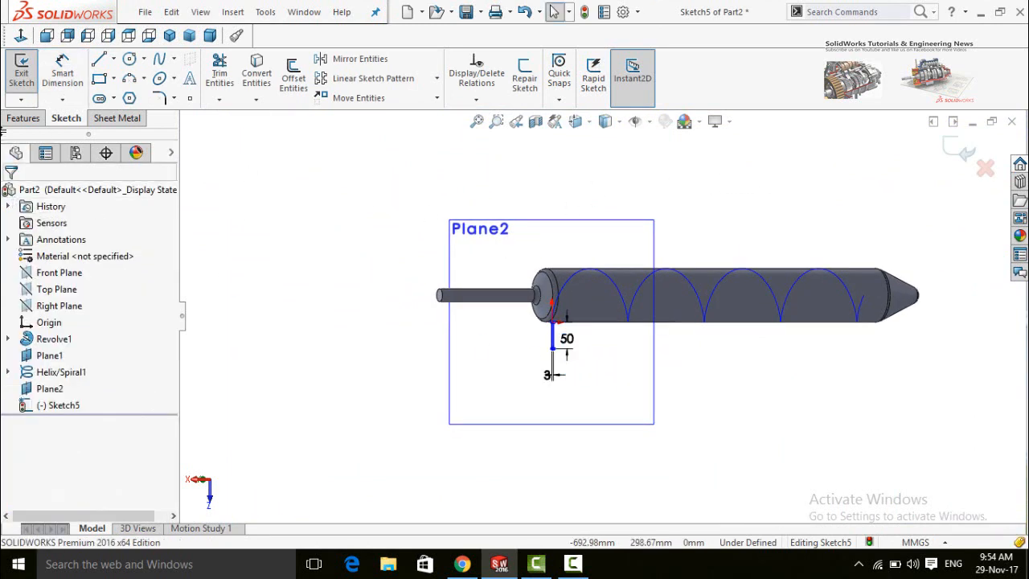
Create a swept boss with the 3 x 50 mm rectangle sketch as profile and the helix as path
{"action": "left_click", "coordinate": [24, 118]}
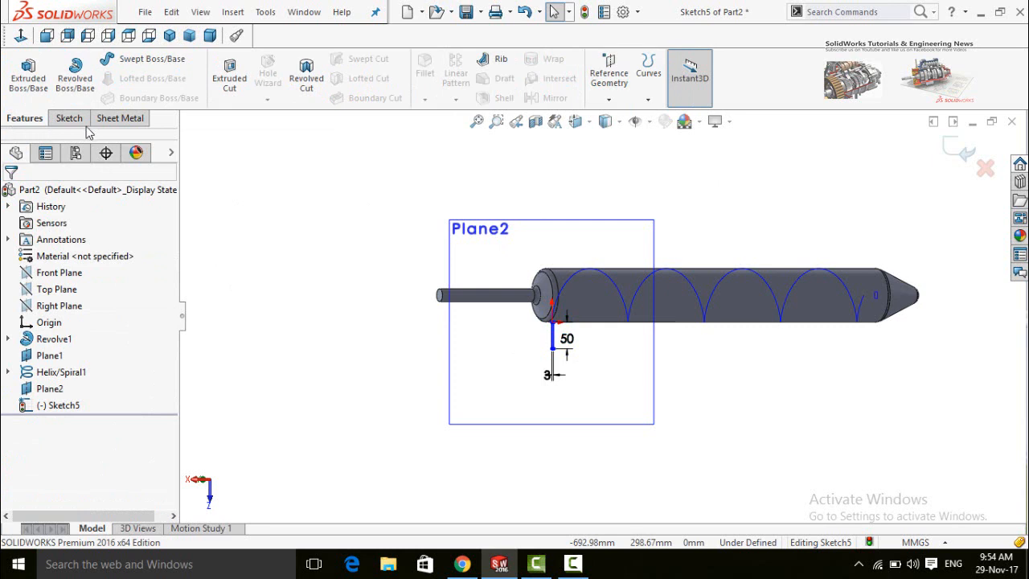
{"action": "left_click", "coordinate": [113, 67]}
{"action": "scroll", "coordinate": [530, 357], "scroll_direction": "down", "scroll_amount": 5}
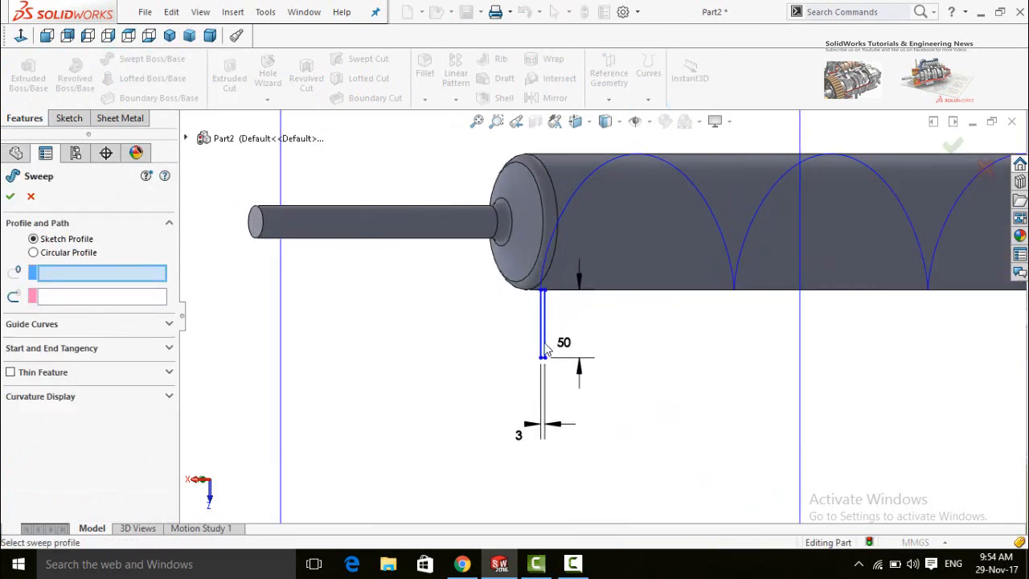
{"action": "left_click", "coordinate": [546, 352]}
{"action": "scroll", "coordinate": [664, 359], "scroll_direction": "up", "scroll_amount": 4}
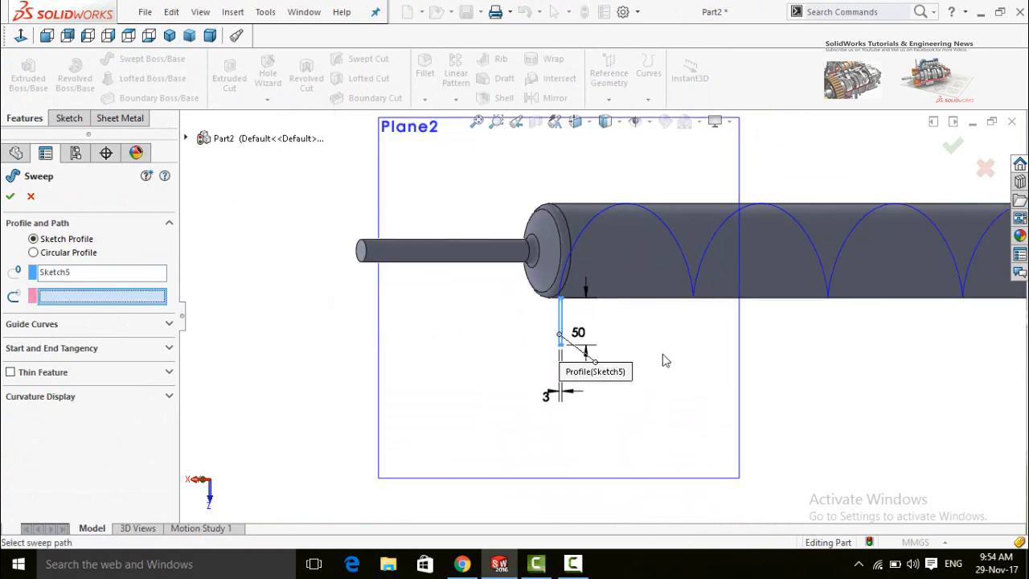
{"action": "left_click", "coordinate": [671, 274]}
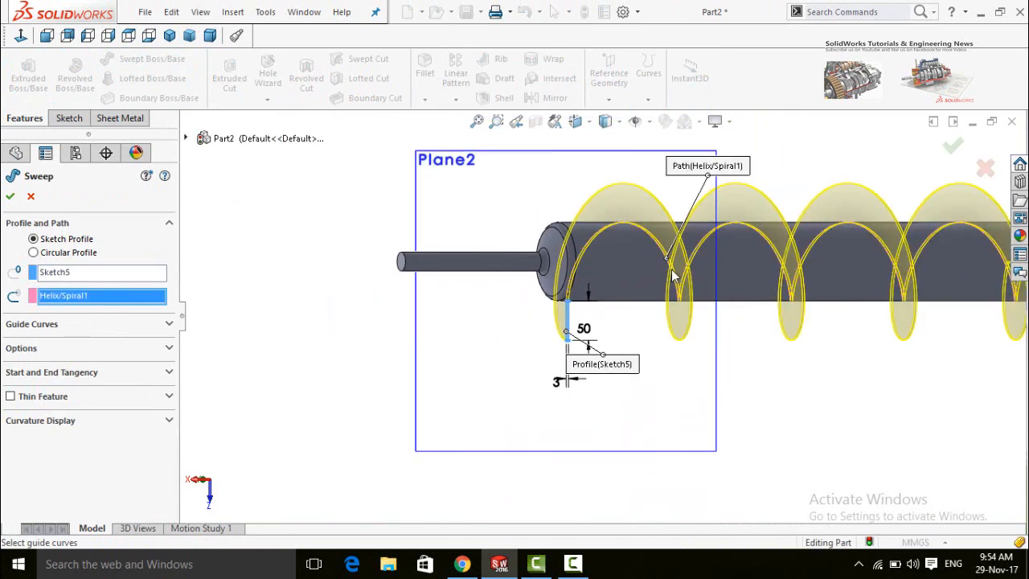
{"action": "scroll", "coordinate": [636, 386], "scroll_direction": "up", "scroll_amount": 3}
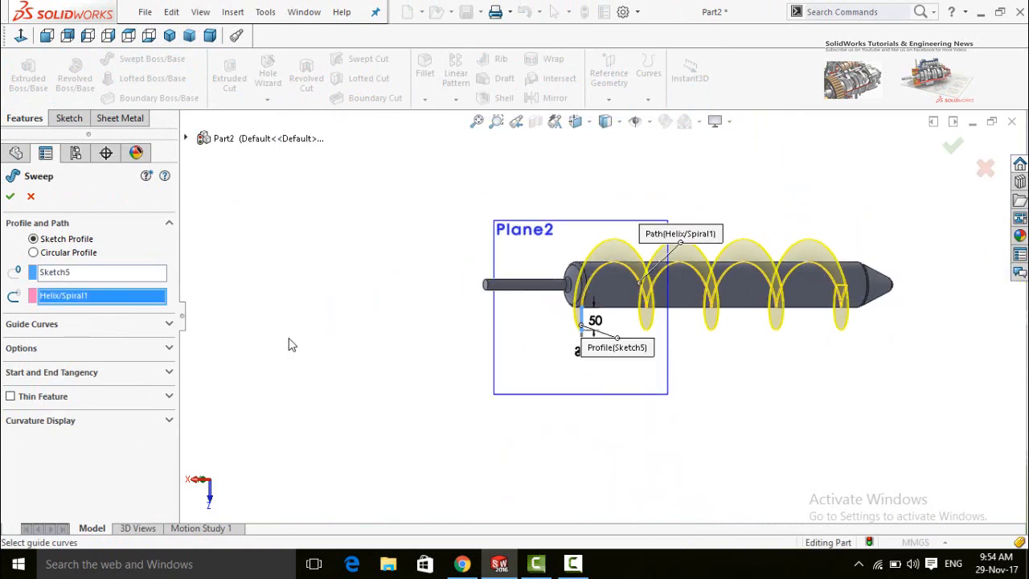
{"action": "left_click", "coordinate": [10, 198]}
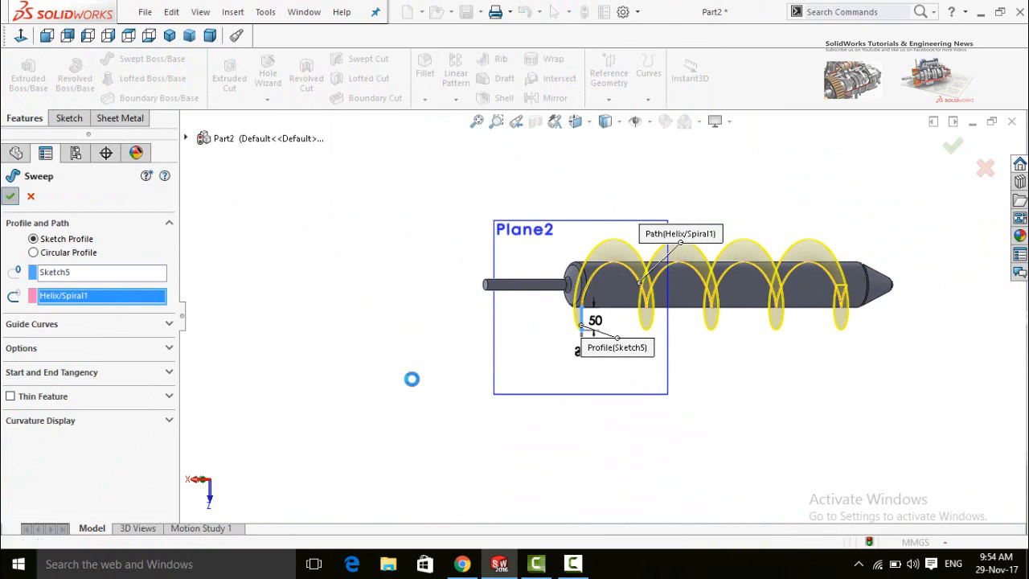
{"action": "left_click", "coordinate": [531, 377]}
{"action": "left_click", "coordinate": [609, 335]}
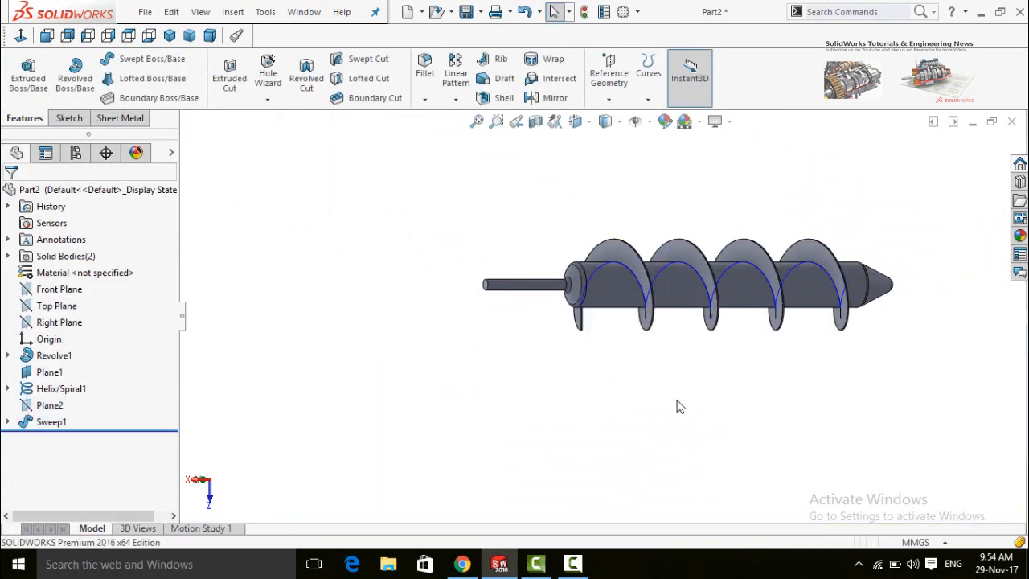
Hide the helix curve running along the shaft body
{"action": "middle_click_drag", "start_coordinate": [677, 358], "coordinate": [650, 323]}
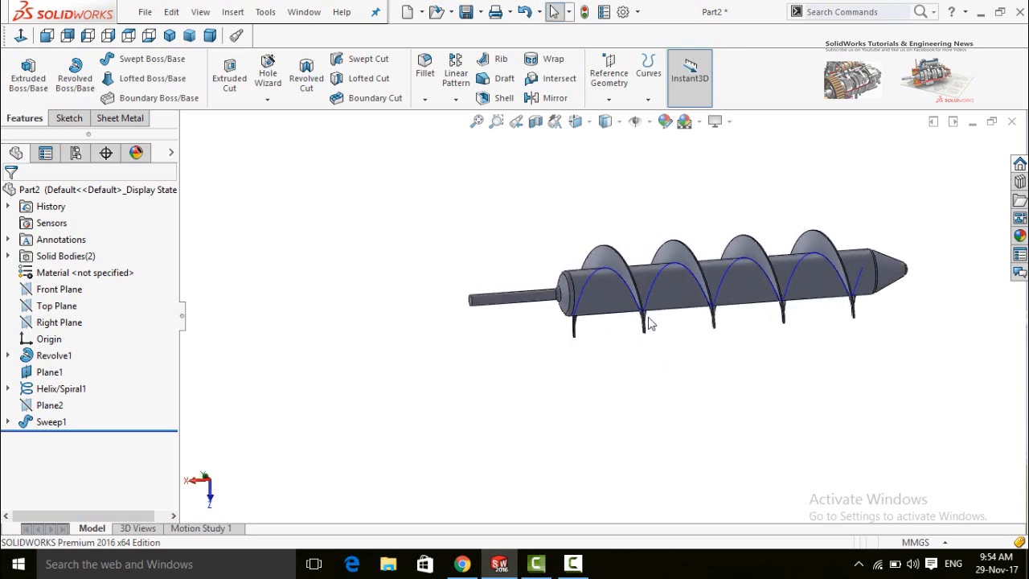
{"action": "left_click", "coordinate": [653, 296]}
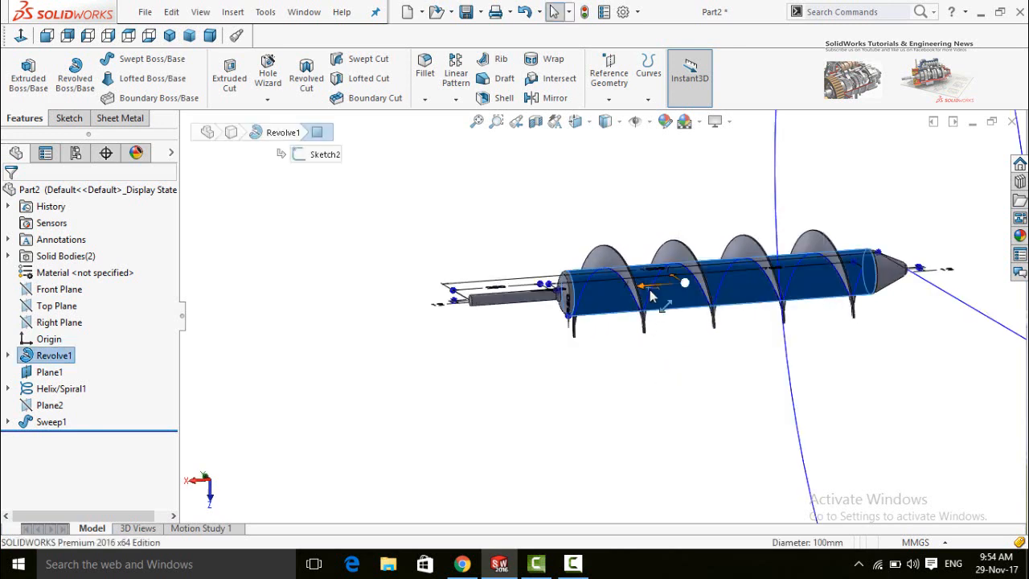
{"action": "left_click", "coordinate": [613, 396]}
{"action": "scroll", "coordinate": [653, 296], "scroll_direction": "down", "scroll_amount": 1}
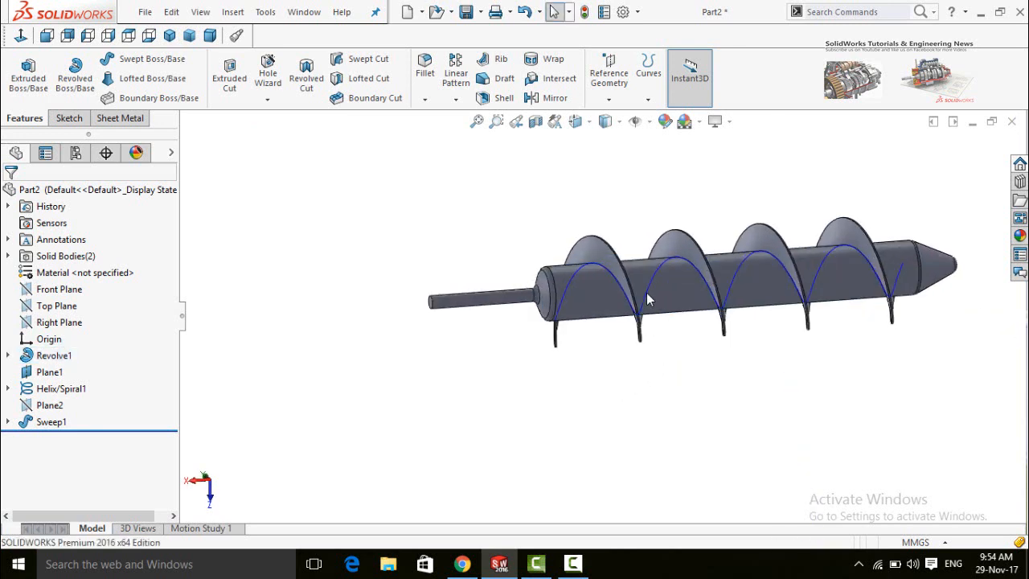
{"action": "left_click", "coordinate": [647, 293]}
{"action": "left_click", "coordinate": [712, 244]}
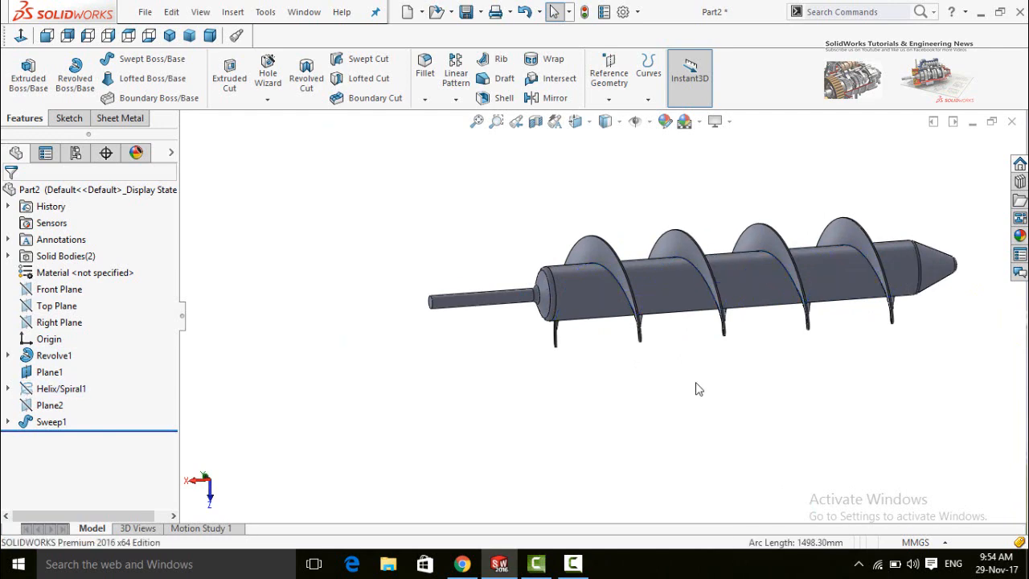
Circular-pattern the swept blade body about the thin shaft's circular end edge, with 2 equally spaced instances over 360 degrees
{"action": "middle_click_drag", "start_coordinate": [710, 377], "coordinate": [522, 412]}
{"action": "scroll", "coordinate": [648, 393], "scroll_direction": "up", "scroll_amount": 3}
{"action": "middle_click_drag", "start_coordinate": [611, 387], "coordinate": [608, 460]}
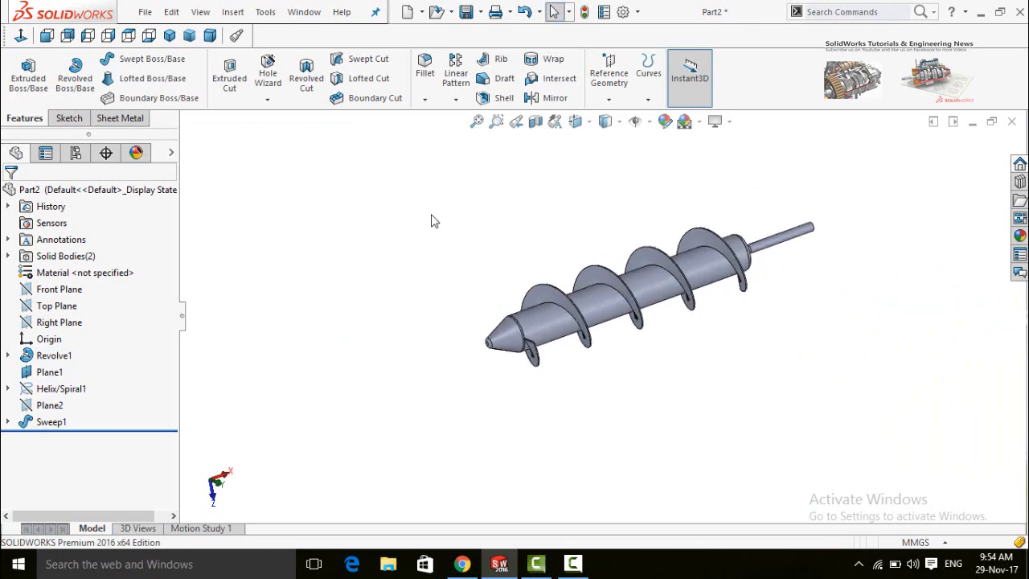
{"action": "left_click", "coordinate": [456, 100]}
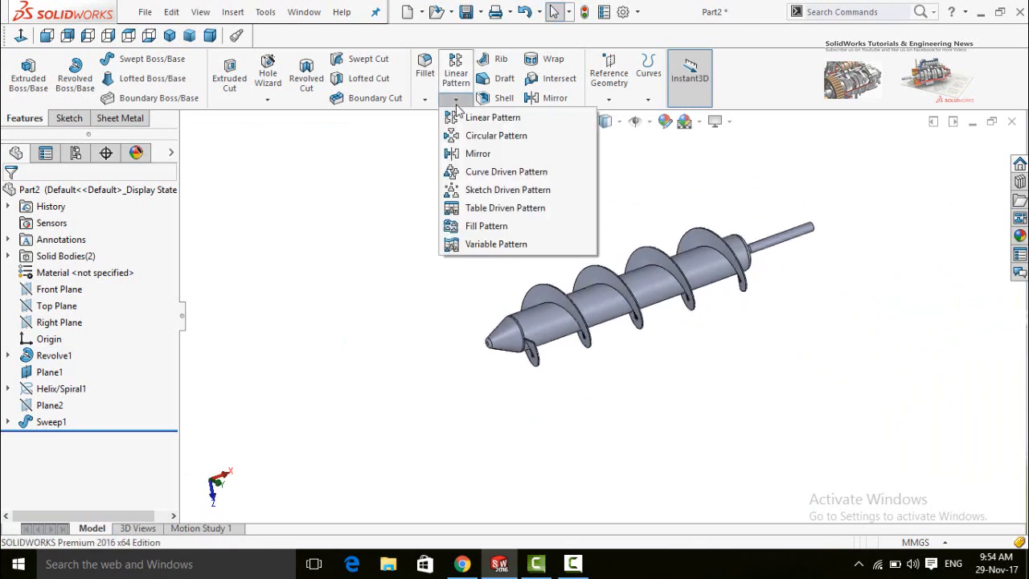
{"action": "left_click", "coordinate": [485, 137]}
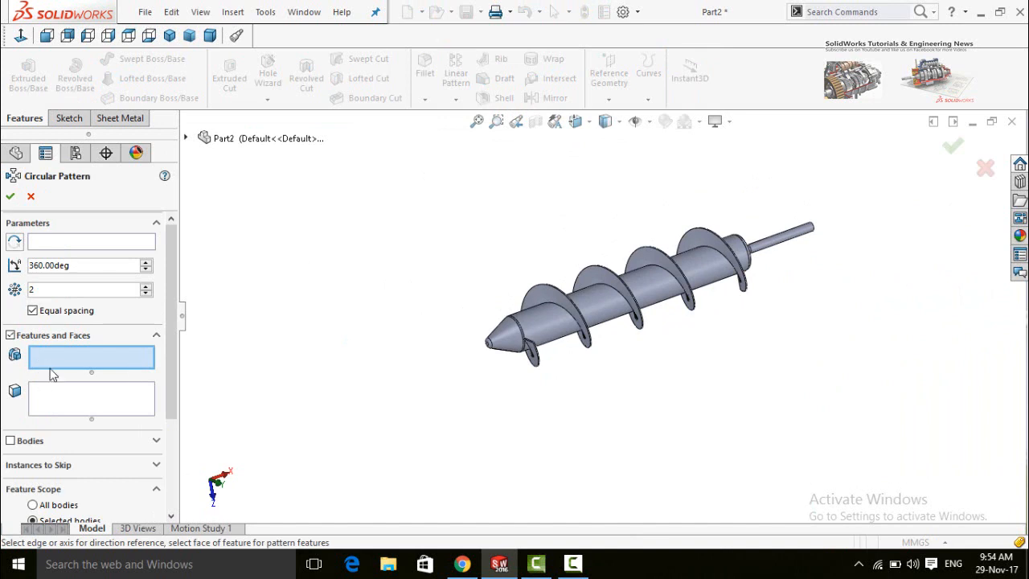
{"action": "left_click", "coordinate": [65, 245]}
{"action": "scroll", "coordinate": [827, 231], "scroll_direction": "down", "scroll_amount": 3}
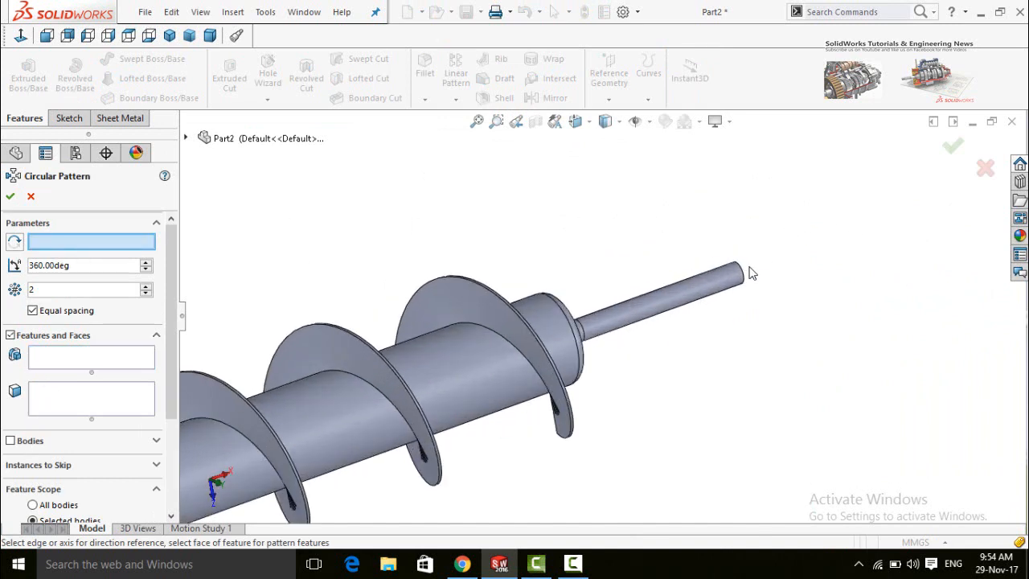
{"action": "left_click", "coordinate": [738, 271]}
{"action": "scroll", "coordinate": [732, 270], "scroll_direction": "up", "scroll_amount": 5}
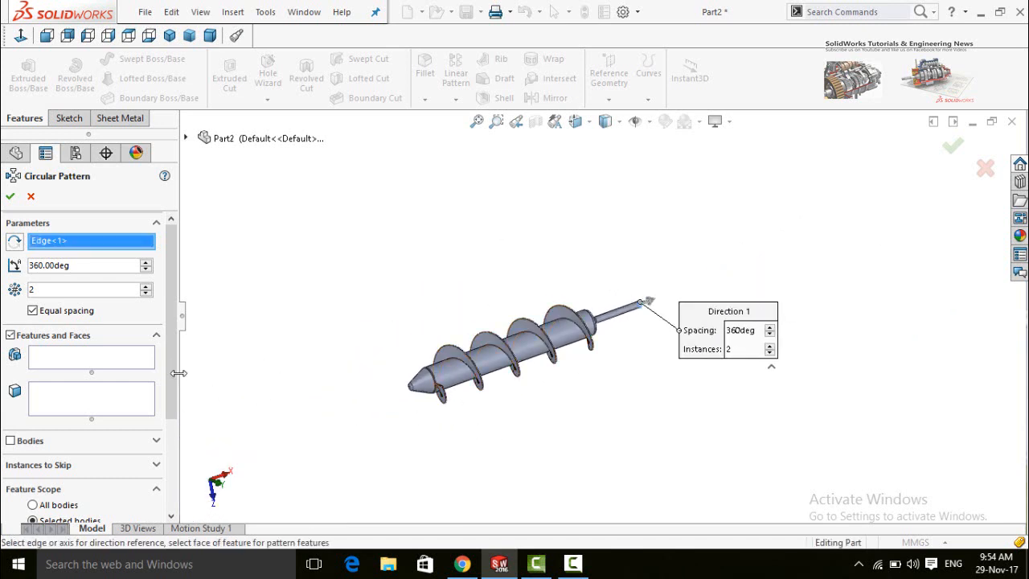
{"action": "scroll", "coordinate": [134, 410], "scroll_direction": "down", "scroll_amount": 3}
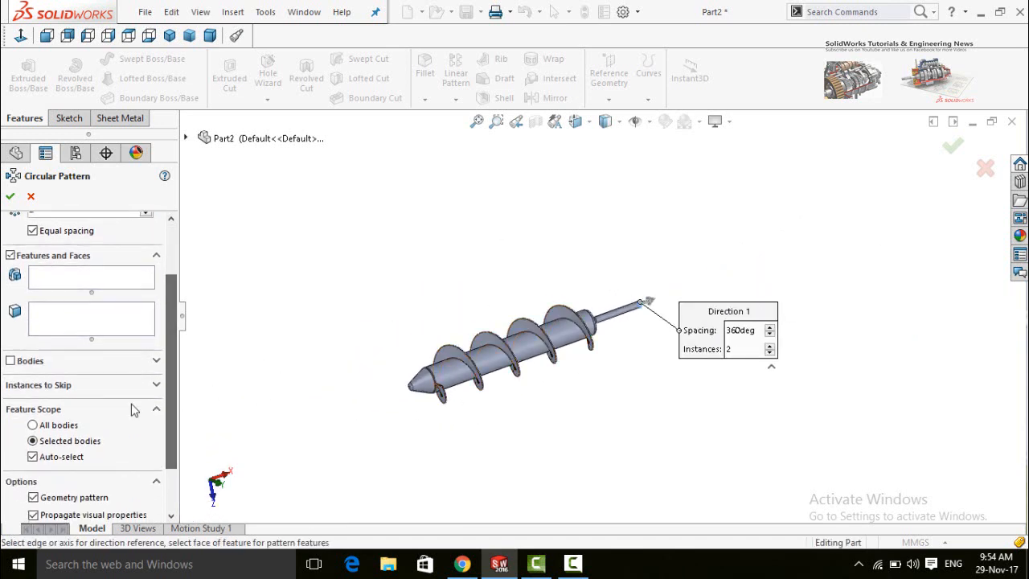
{"action": "left_click", "coordinate": [11, 360]}
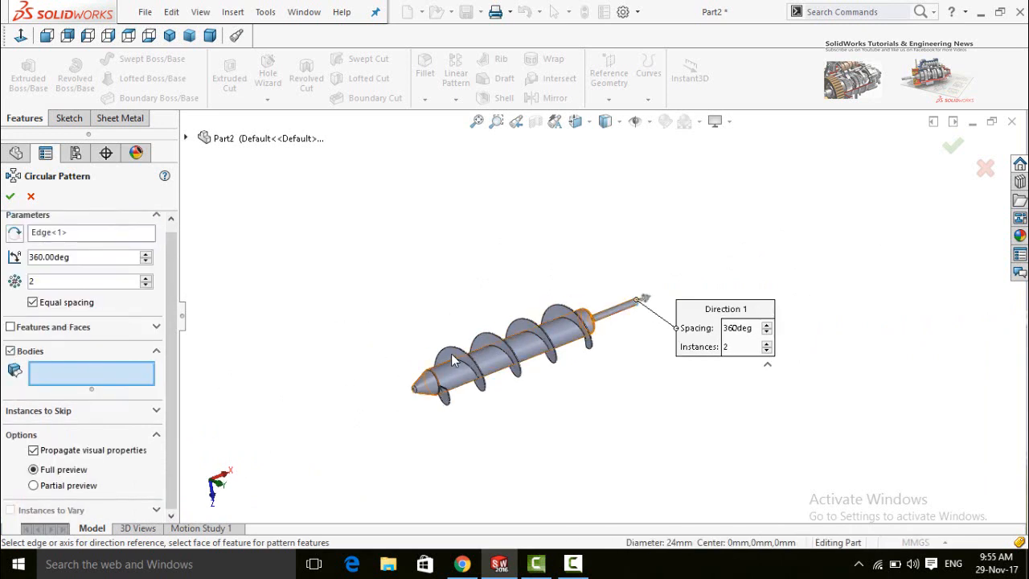
{"action": "left_click", "coordinate": [451, 361]}
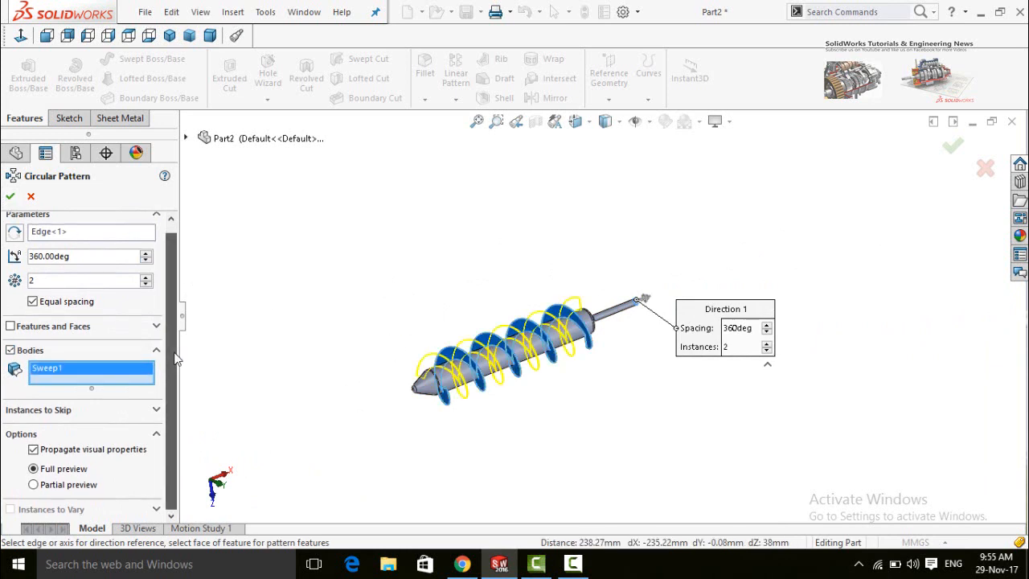
{"action": "left_click", "coordinate": [10, 197]}
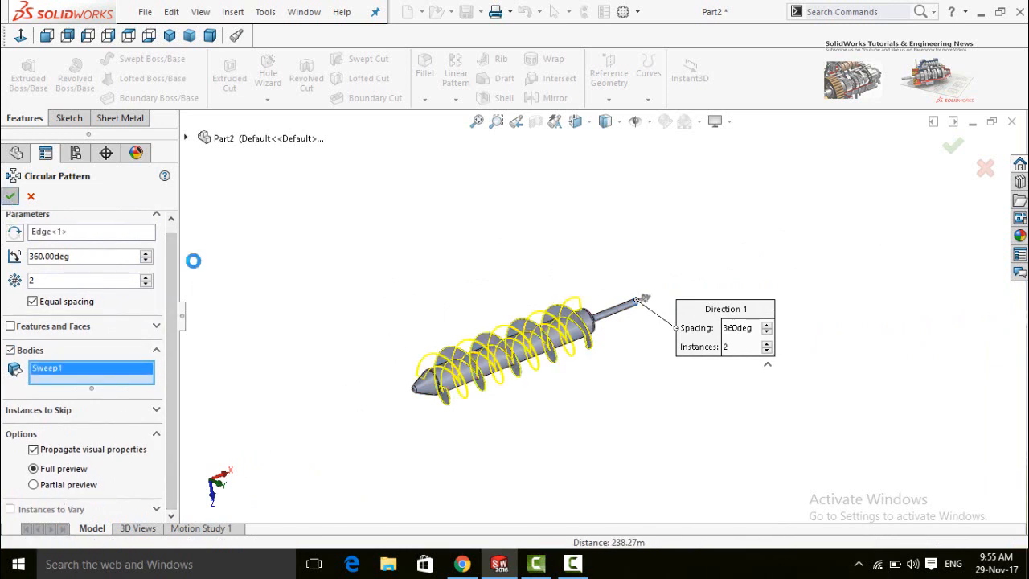
{"action": "middle_click_drag", "start_coordinate": [370, 306], "coordinate": [341, 330]}
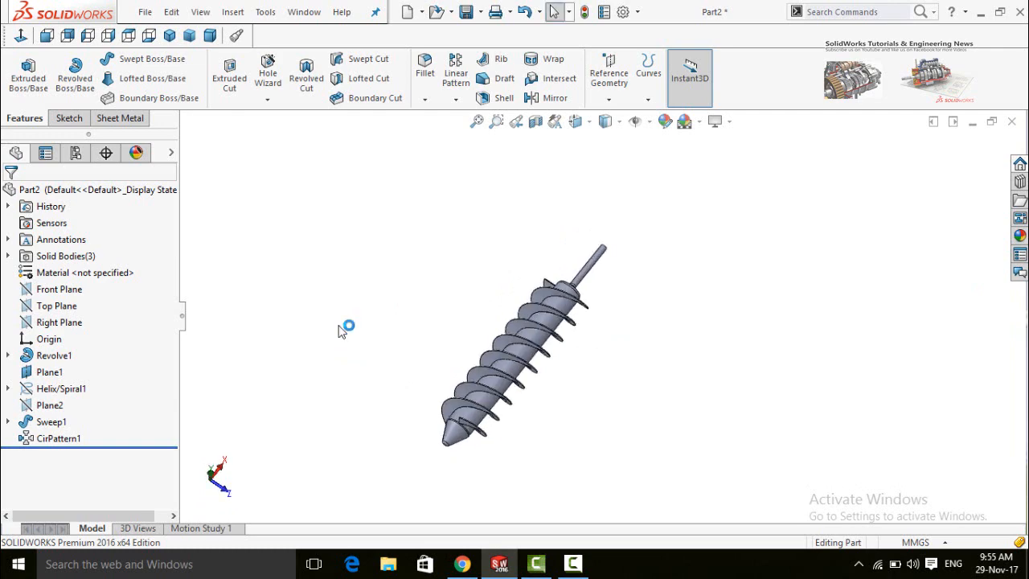
Start saving the part and create a folder named Screw Turbine on the Desktop
{"action": "key", "text": "ctrl+s"}
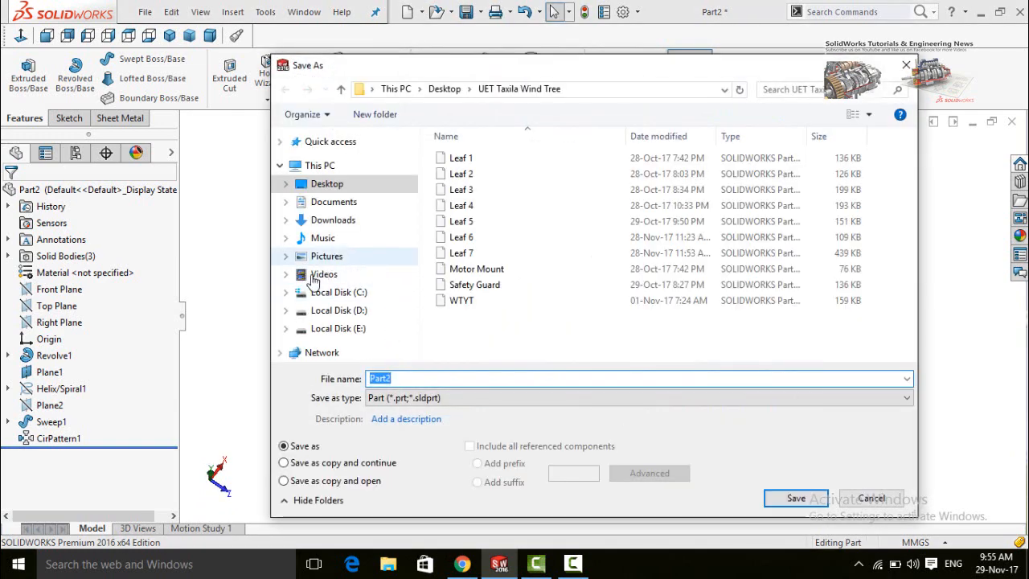
{"action": "left_click", "coordinate": [320, 185]}
{"action": "right_click", "coordinate": [702, 354]}
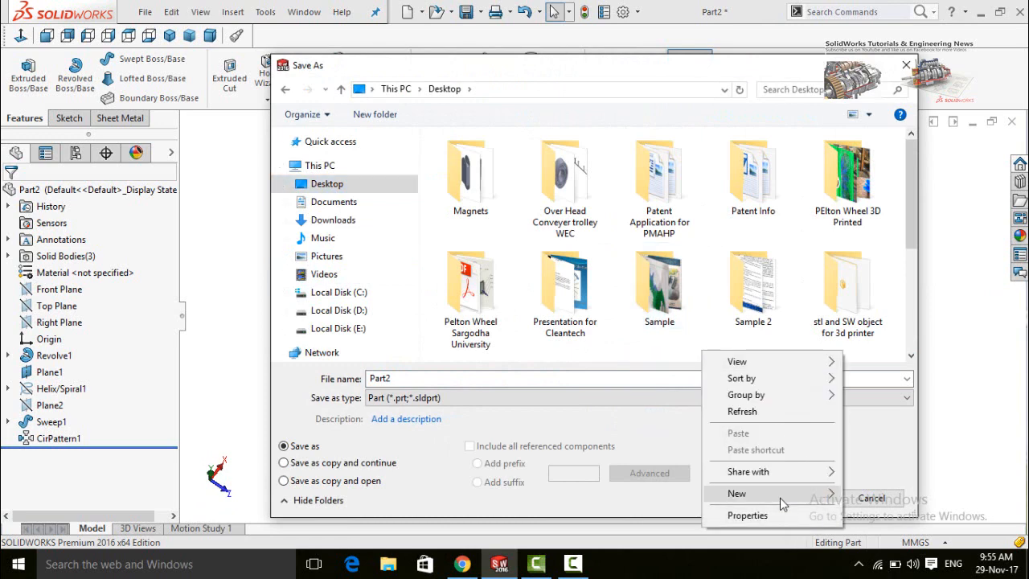
{"action": "mouse_move", "coordinate": [780, 496]}
{"action": "left_click", "coordinate": [519, 271]}
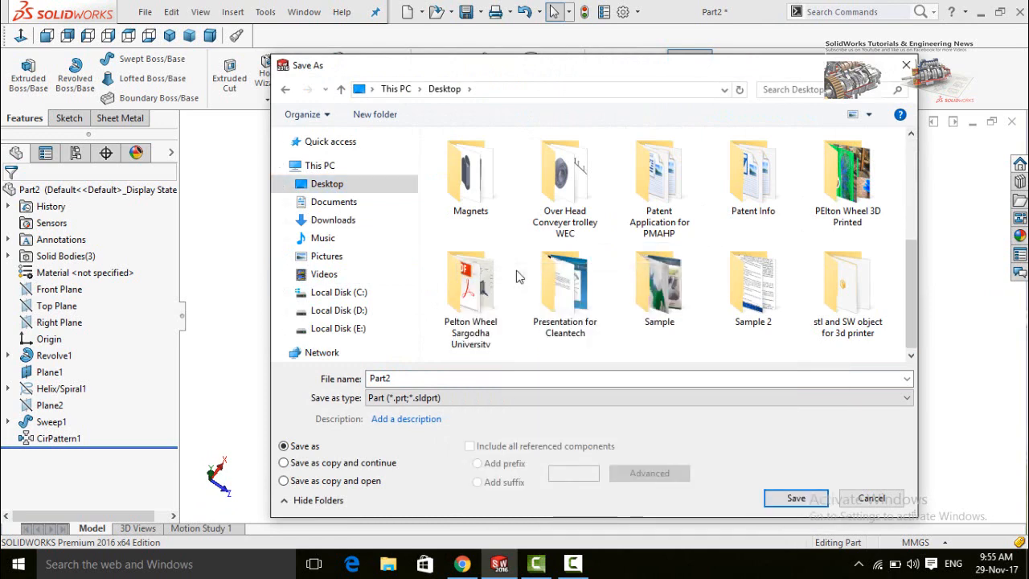
{"action": "type", "text": "Screw"}
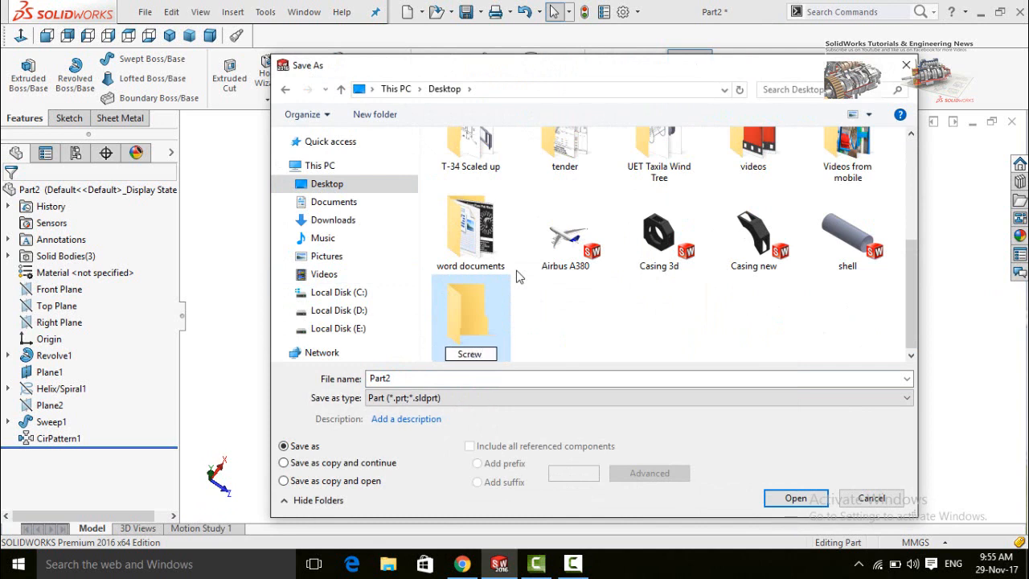
{"action": "type", "text": " Turbine"}
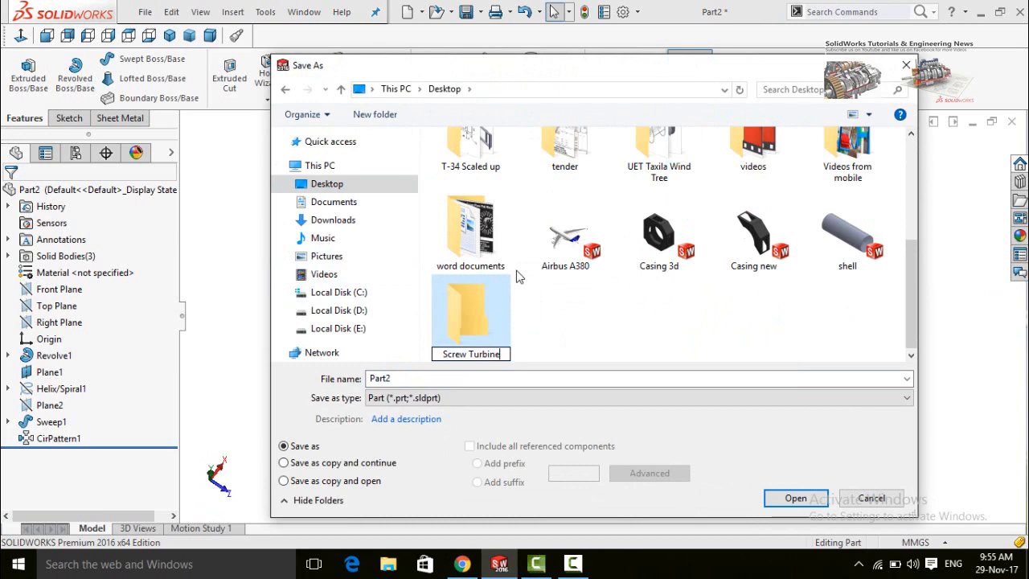
Save the part in the Screw Turbine folder as Runner
{"action": "double_click", "coordinate": [499, 320]}
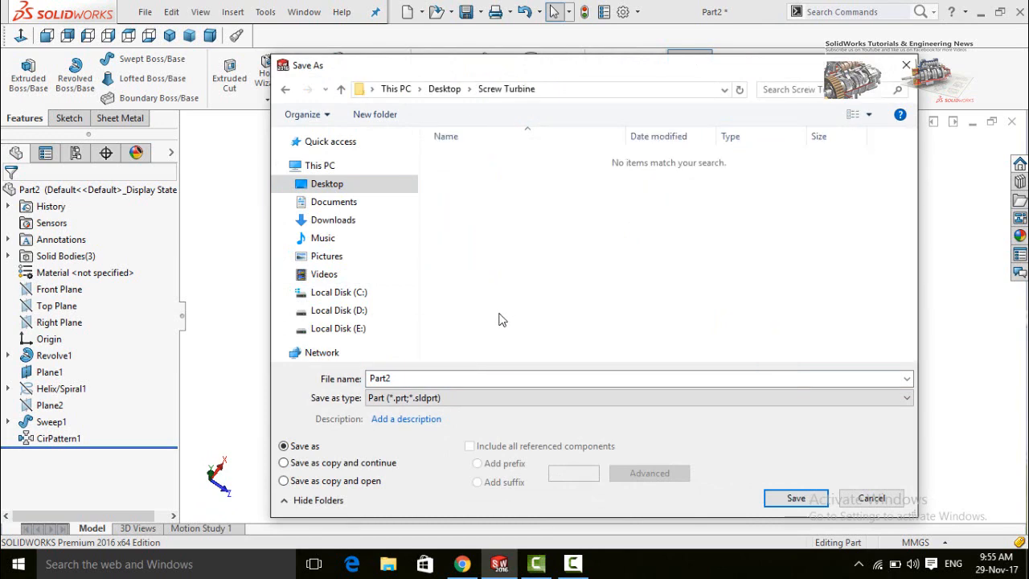
{"action": "double_click", "coordinate": [451, 379]}
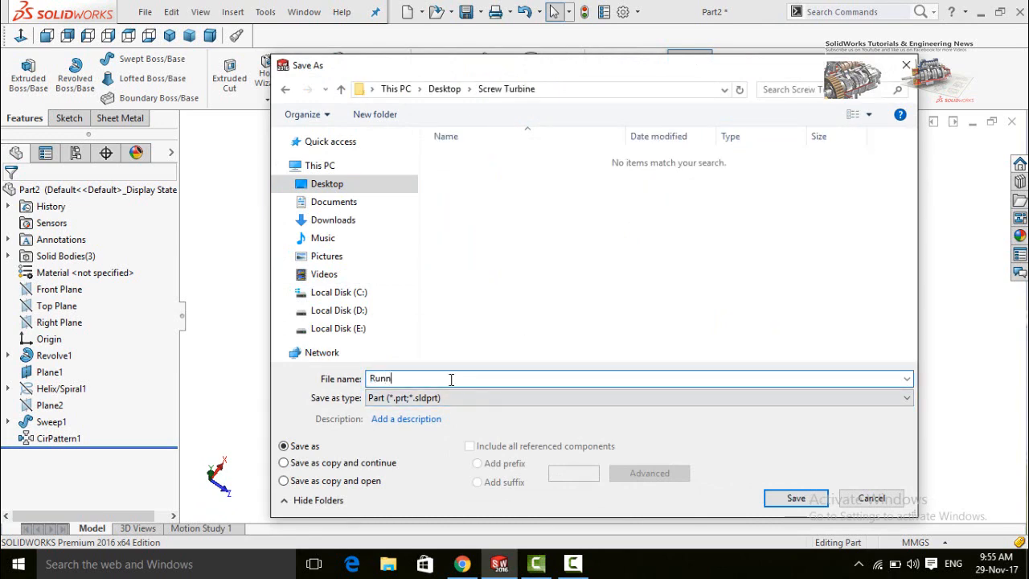
{"action": "key", "text": "Return"}
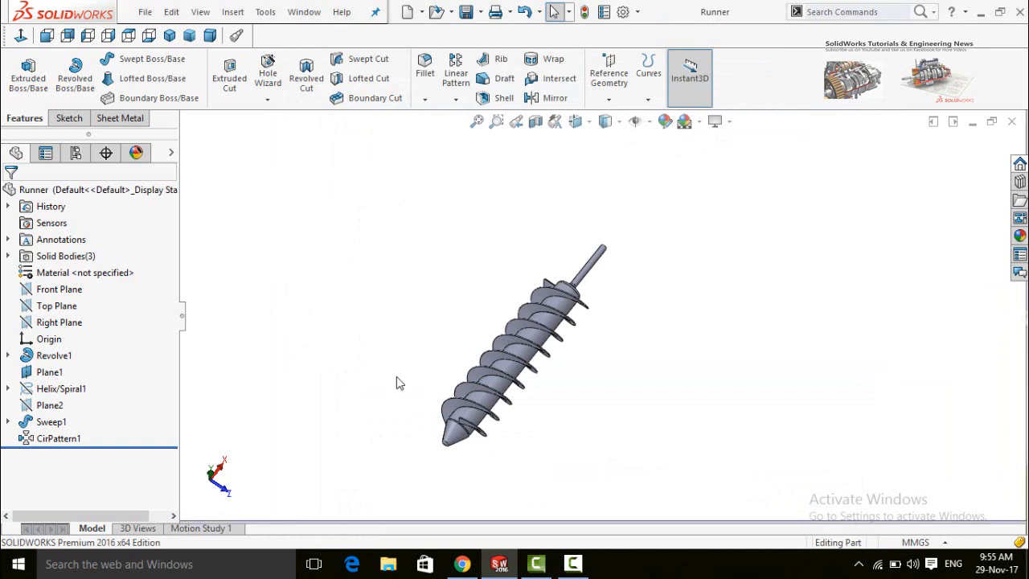
Create a new part and open a sketch on the Front Plane
{"action": "middle_click_drag", "start_coordinate": [430, 365], "coordinate": [590, 402]}
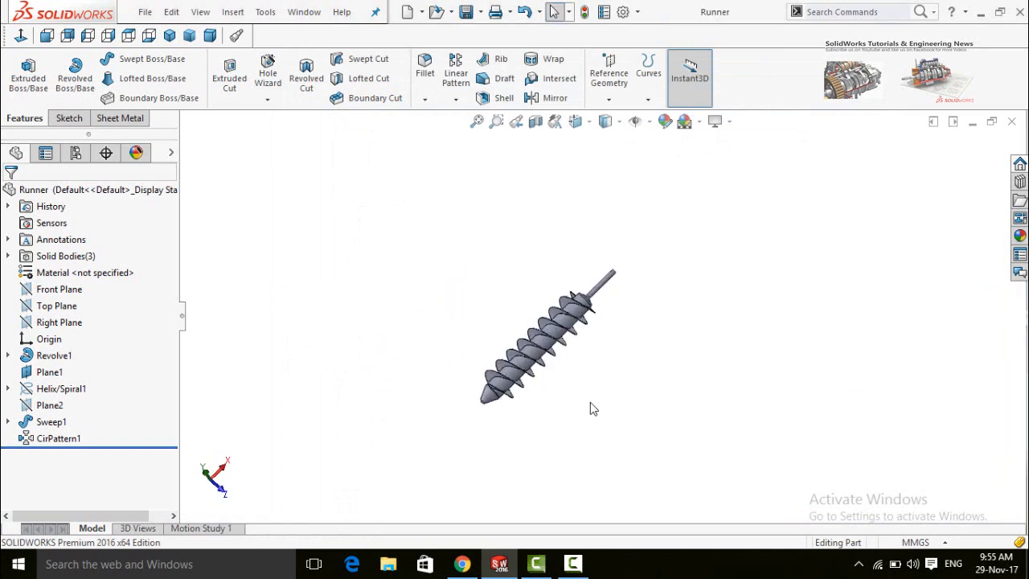
{"action": "scroll", "coordinate": [589, 401], "scroll_direction": "down", "scroll_amount": 2}
{"action": "key", "text": "ctrl+n"}
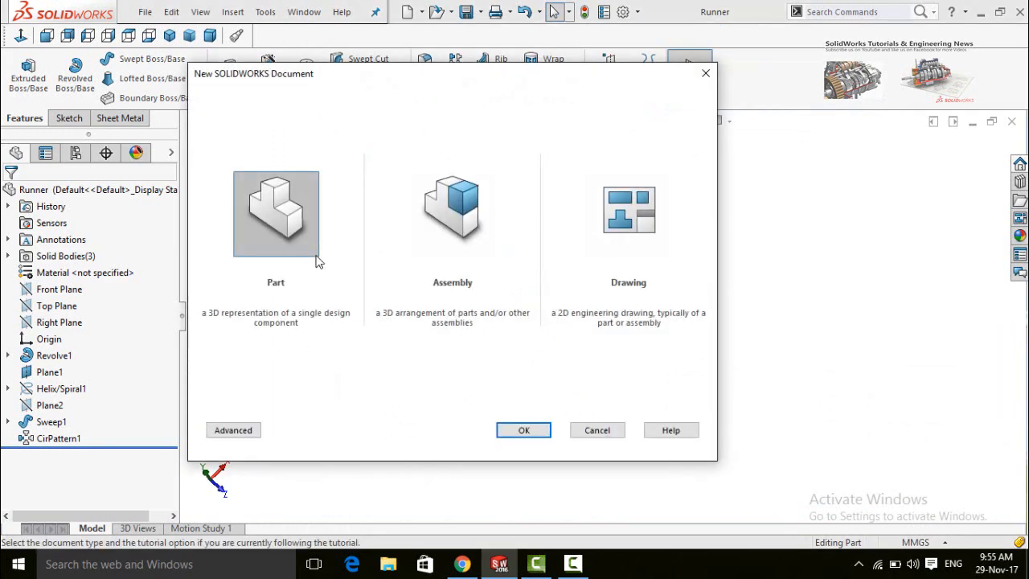
{"action": "double_click", "coordinate": [289, 229]}
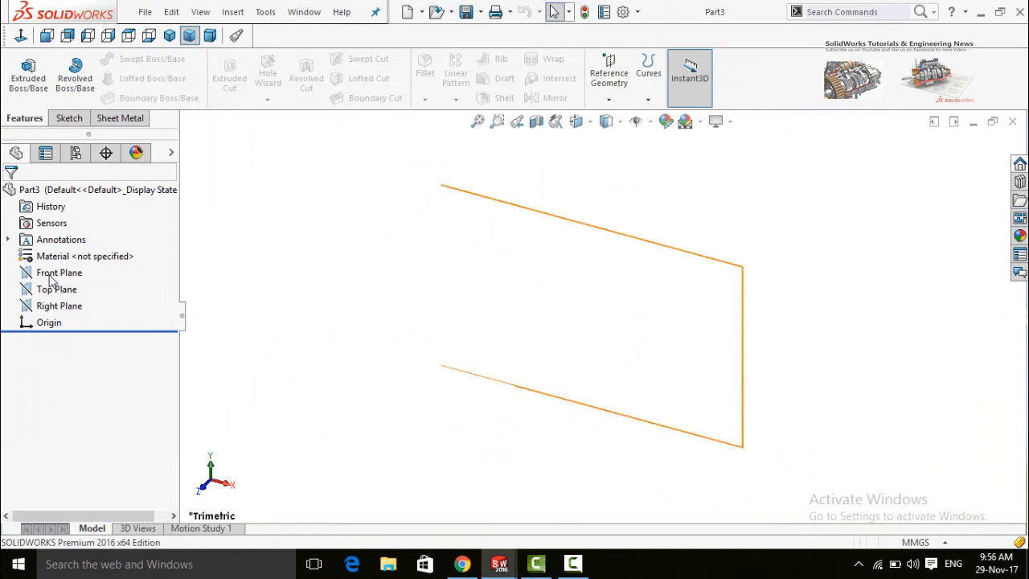
{"action": "left_click", "coordinate": [58, 275]}
{"action": "left_click", "coordinate": [66, 251]}
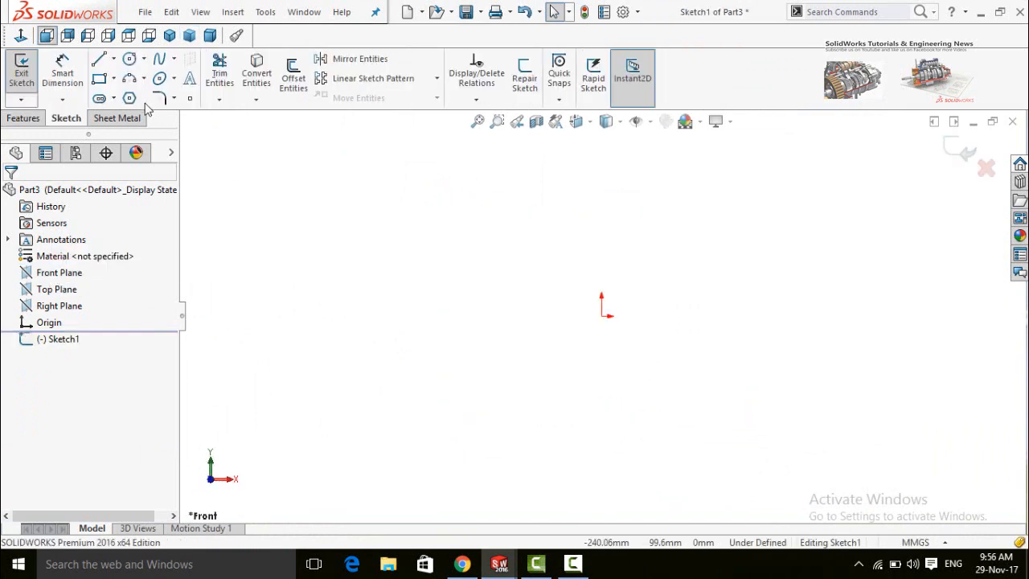
Sketch a downward-bulging three-point arc from the origin to a point about 127 mm to its left at the same height
{"action": "left_click", "coordinate": [129, 78]}
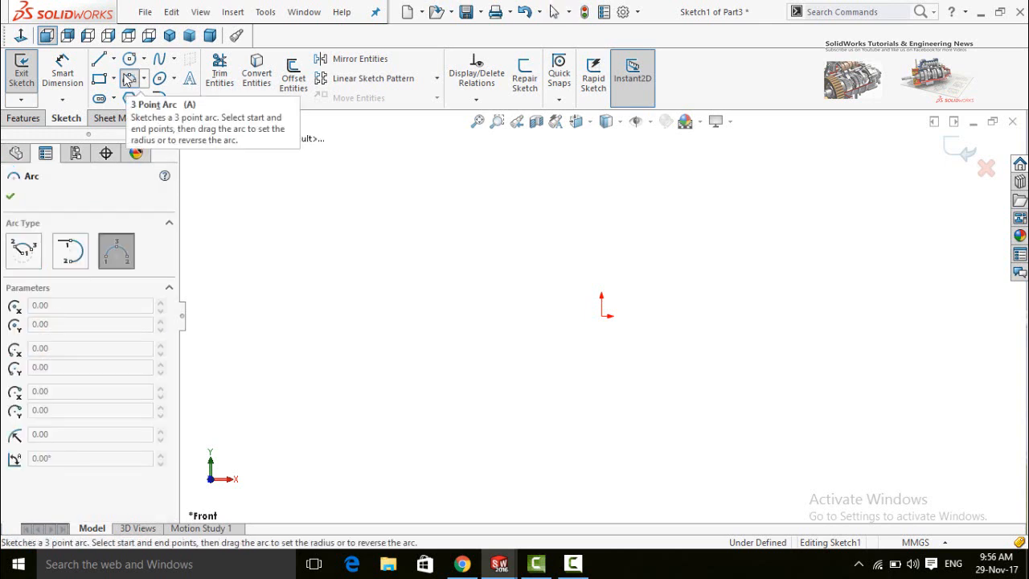
{"action": "left_click", "coordinate": [602, 316]}
{"action": "left_click", "coordinate": [379, 316]}
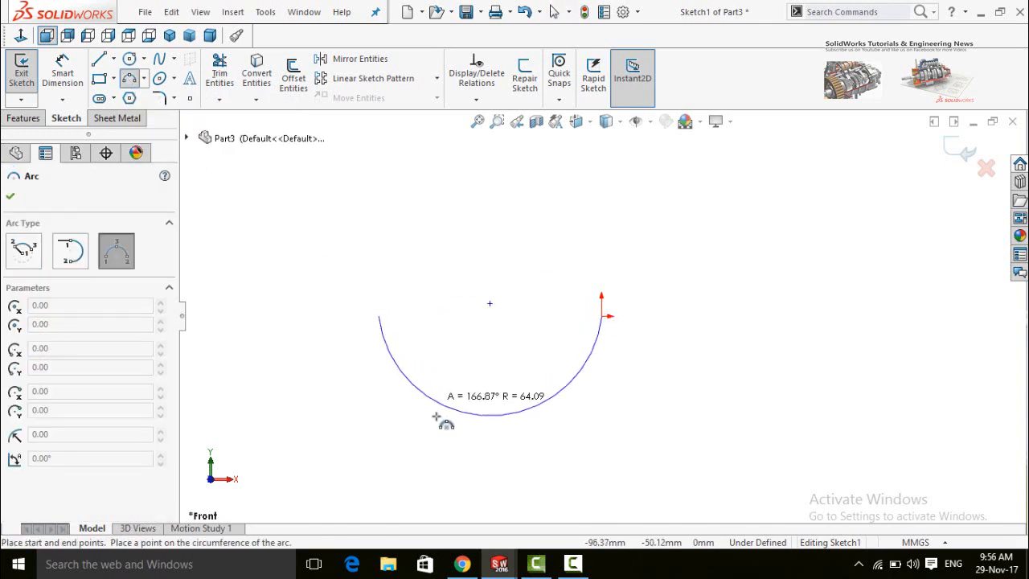
{"action": "left_click", "coordinate": [464, 441]}
{"action": "scroll", "coordinate": [466, 438], "scroll_direction": "up", "scroll_amount": 2}
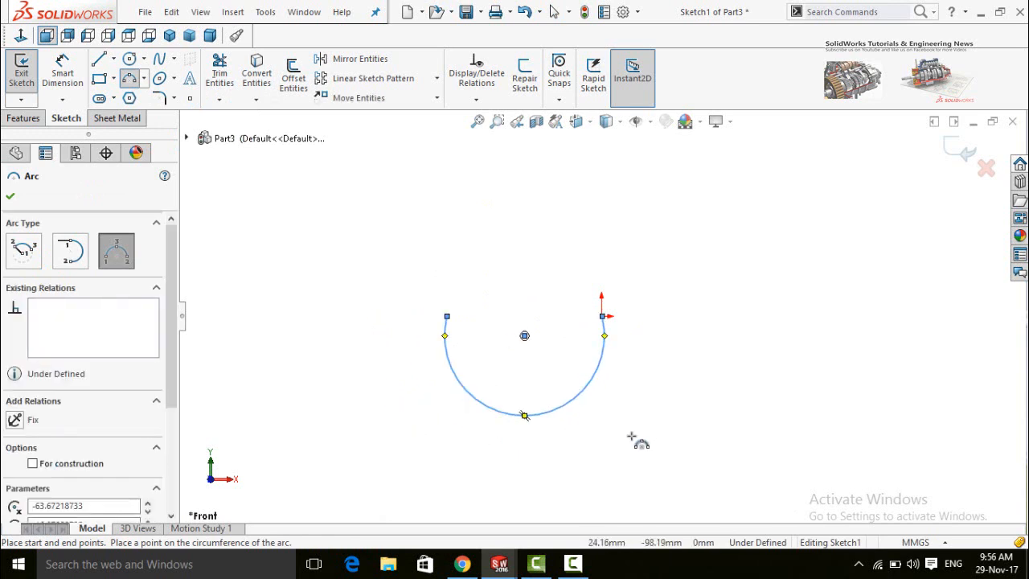
{"action": "scroll", "coordinate": [602, 430], "scroll_direction": "up", "scroll_amount": 1}
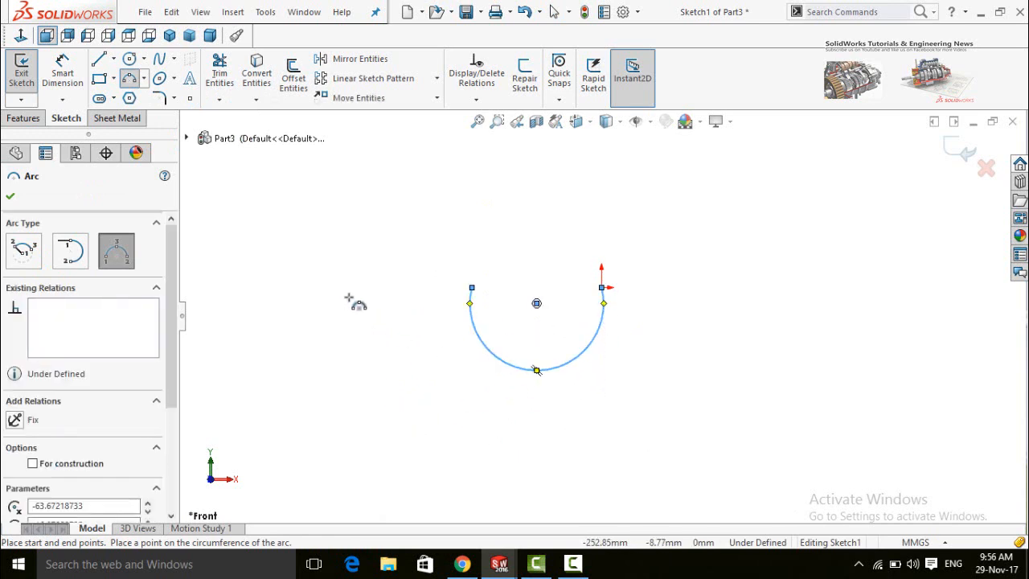
Draw lines joining the arc's ends around its underside to close a block profile about 234 mm wide and 124 mm high
{"action": "left_click", "coordinate": [95, 61]}
{"action": "left_click", "coordinate": [470, 287]}
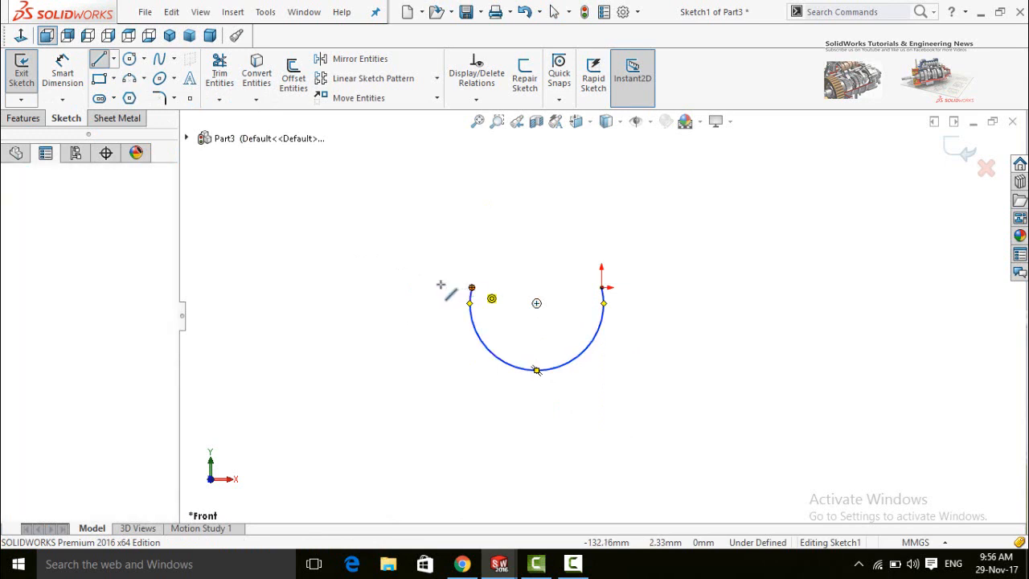
{"action": "left_click", "coordinate": [426, 287]}
{"action": "left_click", "coordinate": [429, 412]}
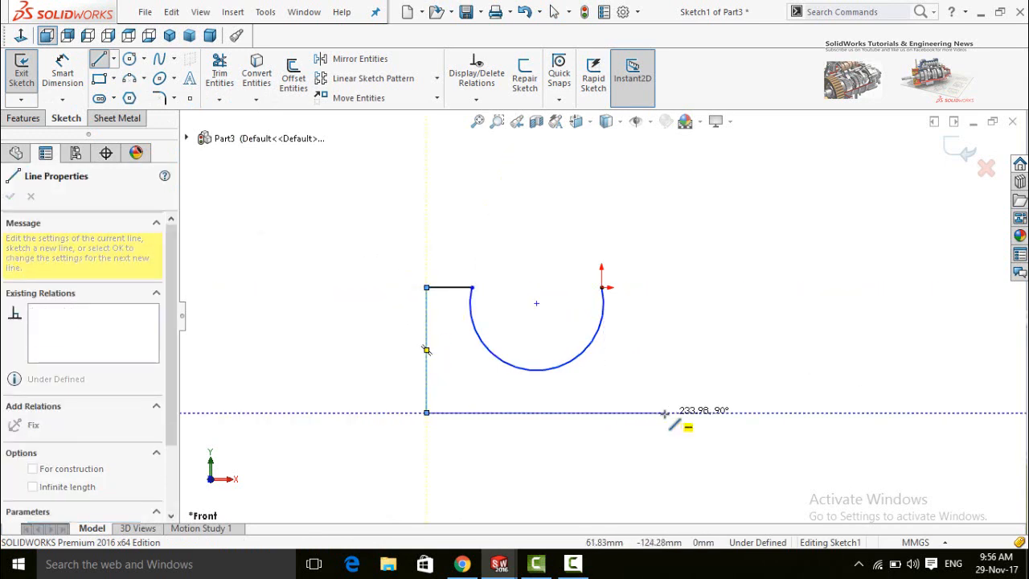
{"action": "left_click", "coordinate": [664, 413]}
{"action": "left_click", "coordinate": [664, 287]}
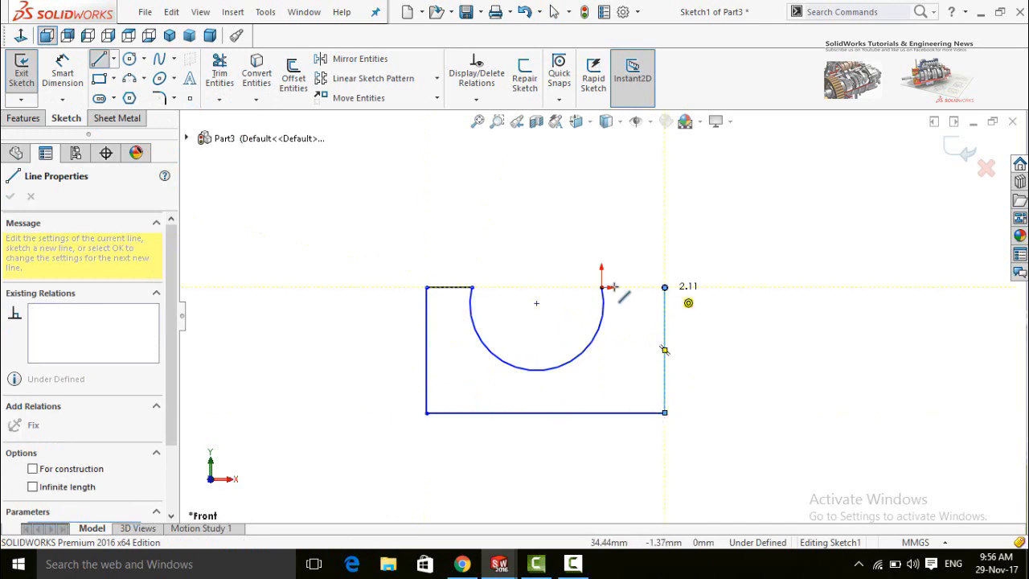
{"action": "left_click", "coordinate": [604, 288]}
{"action": "scroll", "coordinate": [587, 294], "scroll_direction": "down", "scroll_amount": 2}
{"action": "key", "text": "Escape"}
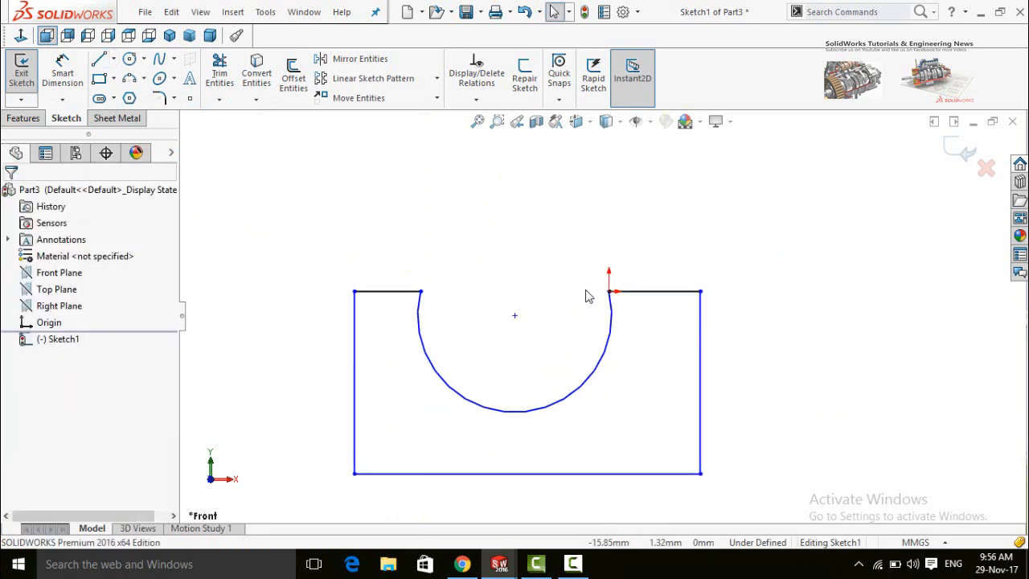
Make the two short horizontal lines on either side of the arc equal in length
{"action": "left_click", "coordinate": [640, 294]}
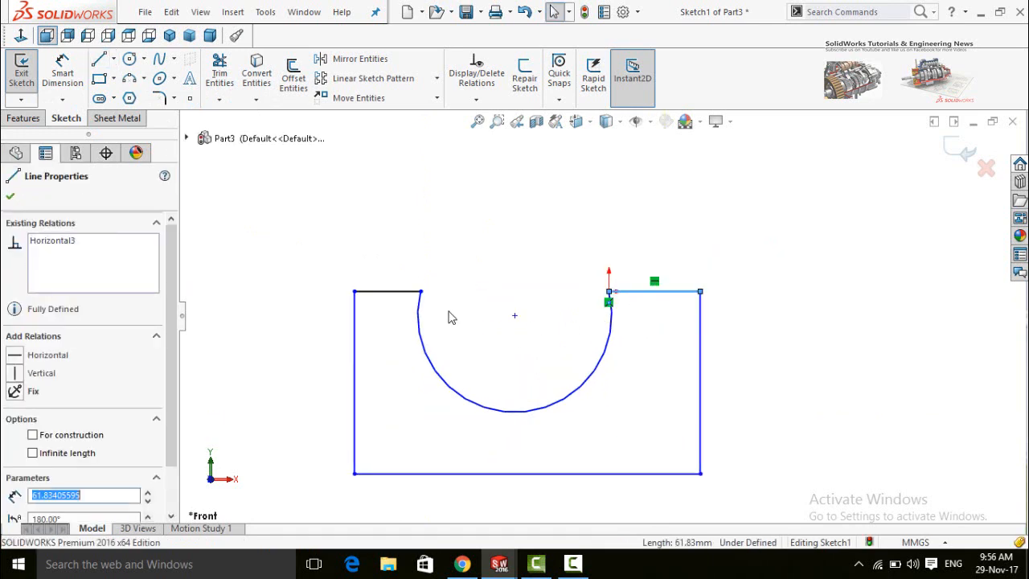
{"action": "left_click", "coordinate": [390, 295], "text": "ctrl"}
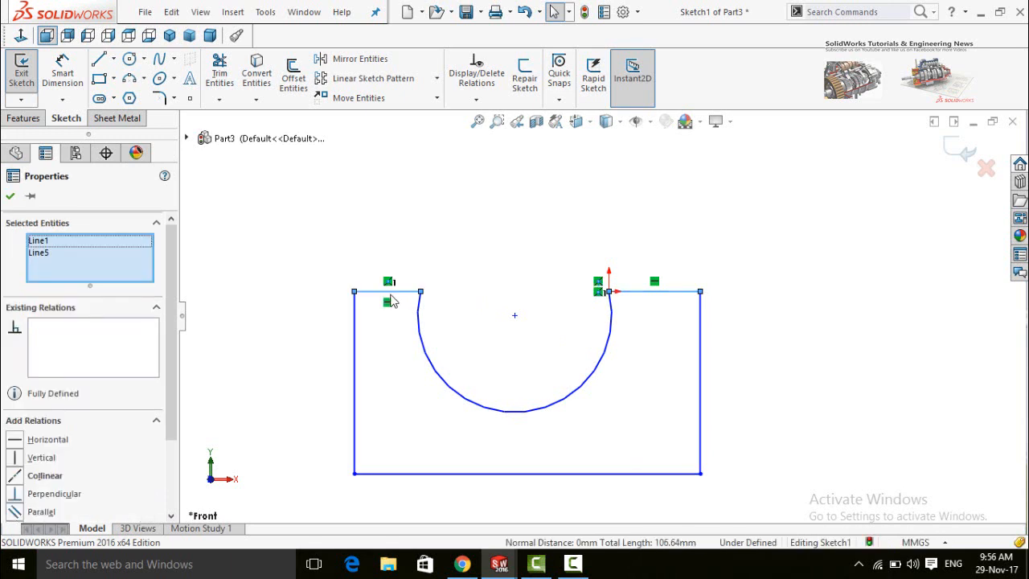
{"action": "left_click", "coordinate": [523, 231]}
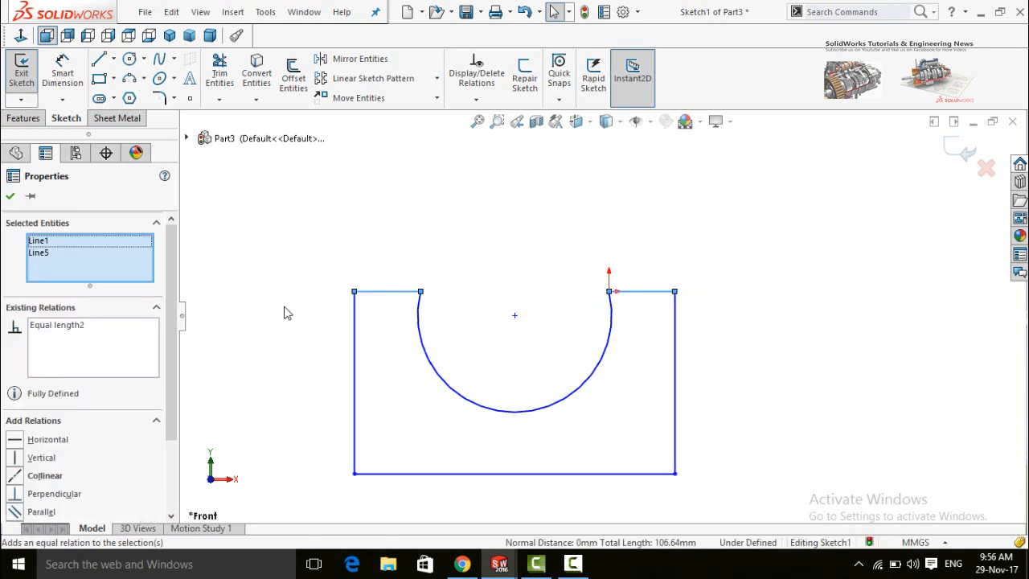
{"action": "left_click", "coordinate": [291, 320]}
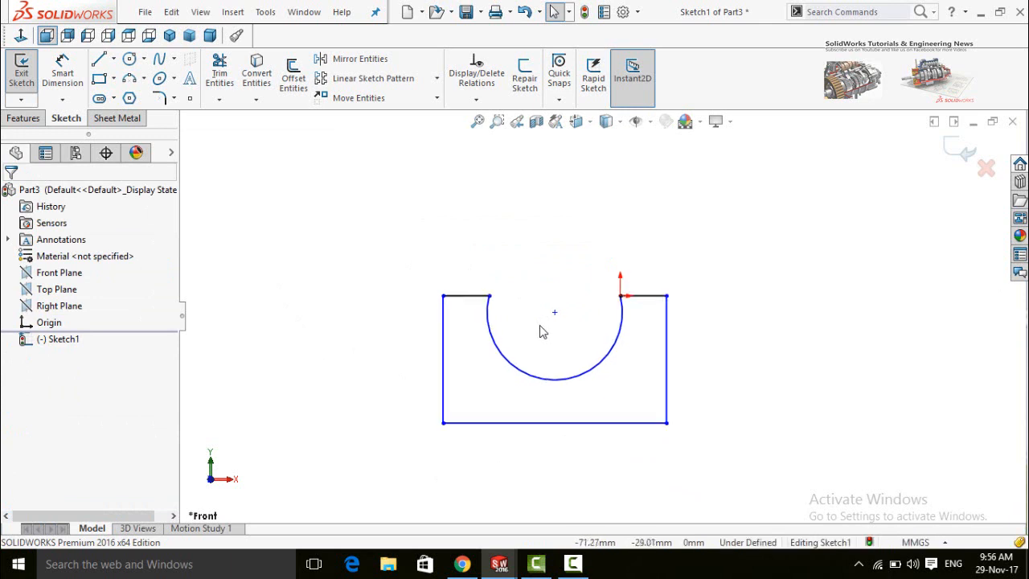
Draw a vertical centerline about 107 mm long from the arc's center down to the midpoint of the bottom line
{"action": "left_click", "coordinate": [115, 59]}
{"action": "left_click", "coordinate": [133, 96]}
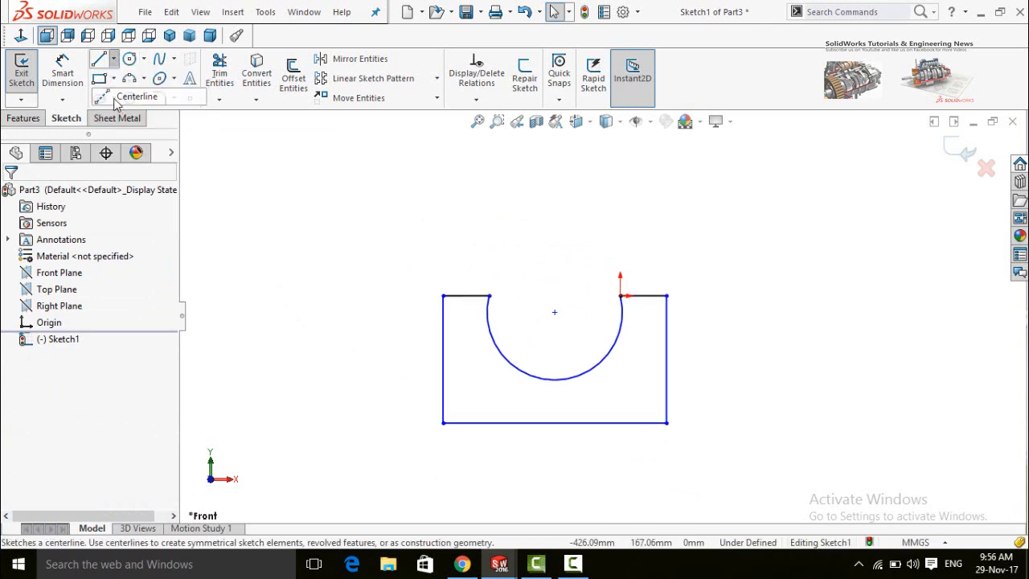
{"action": "left_click", "coordinate": [555, 313]}
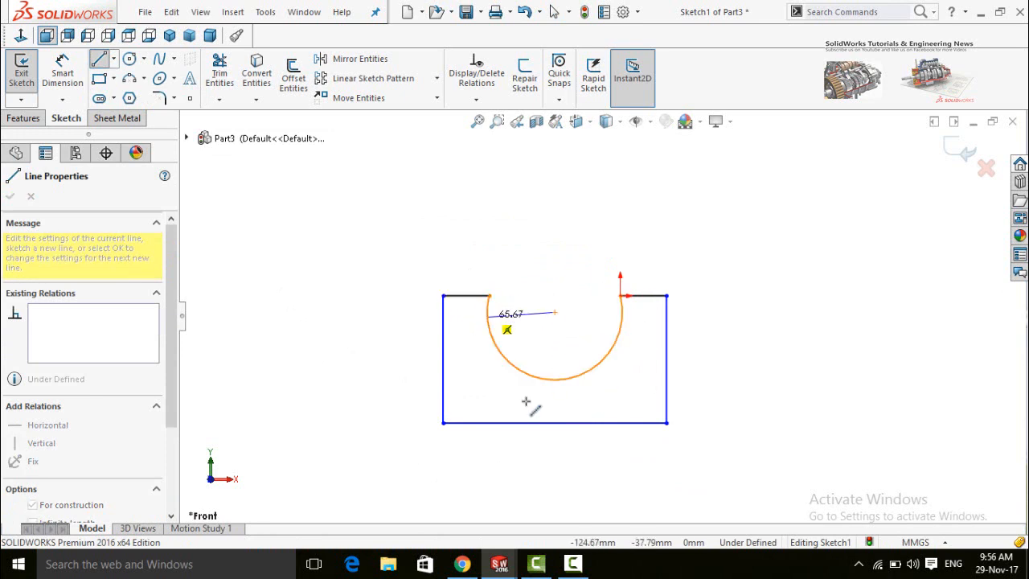
{"action": "left_click", "coordinate": [555, 422]}
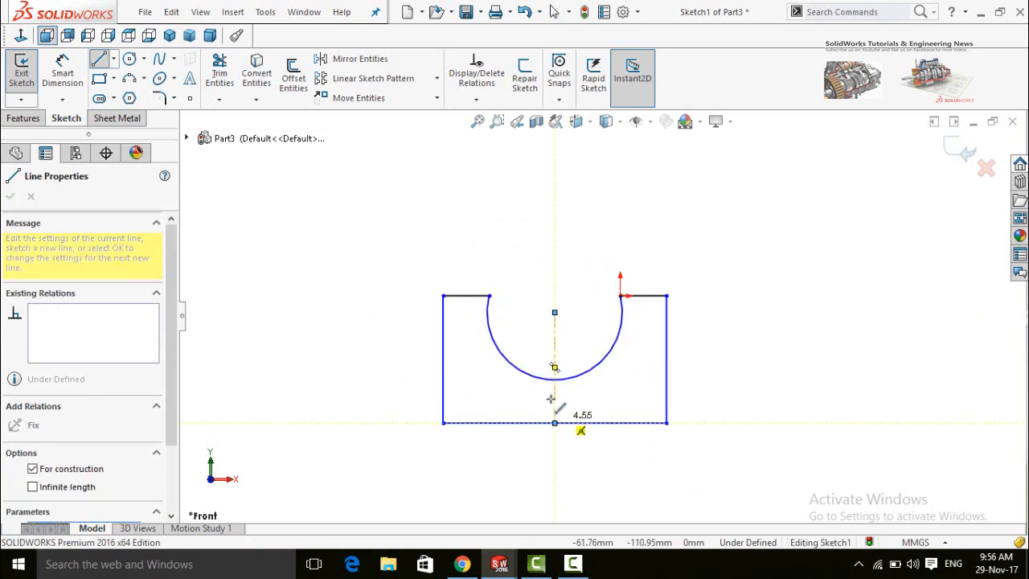
{"action": "key", "text": "Escape"}
{"action": "left_click", "coordinate": [555, 410]}
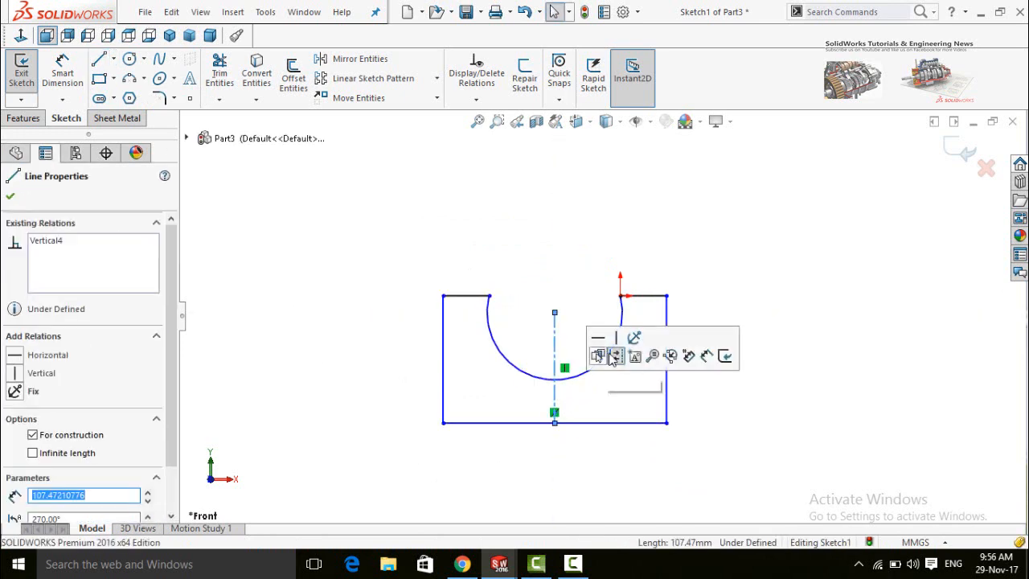
{"action": "left_click", "coordinate": [770, 457]}
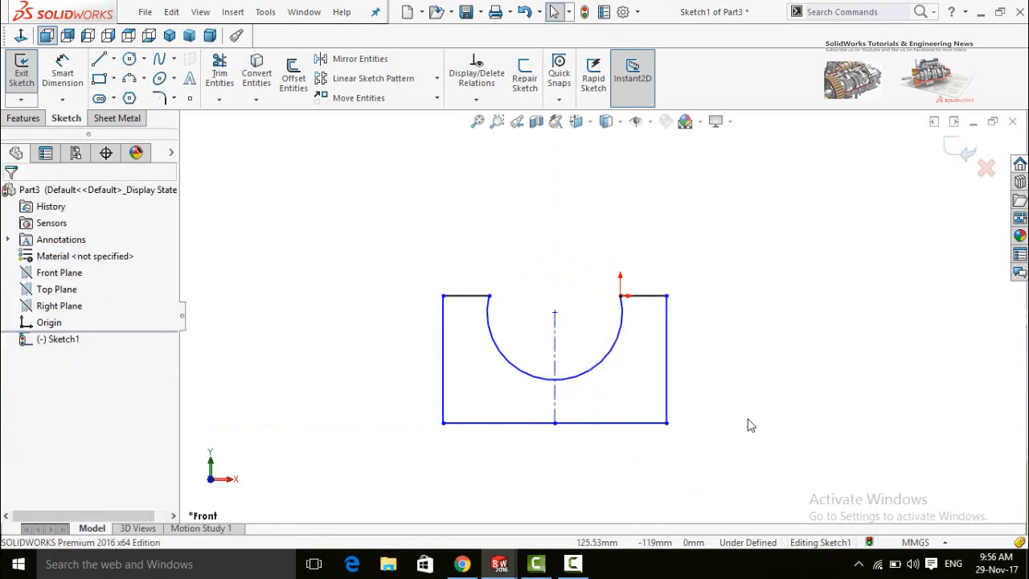
Dimension the trough arc with a radius of 120 mm
{"action": "scroll", "coordinate": [733, 423], "scroll_direction": "up", "scroll_amount": 3}
{"action": "right_click_drag", "start_coordinate": [723, 424], "coordinate": [719, 299]}
{"action": "scroll", "coordinate": [616, 395], "scroll_direction": "down", "scroll_amount": 2}
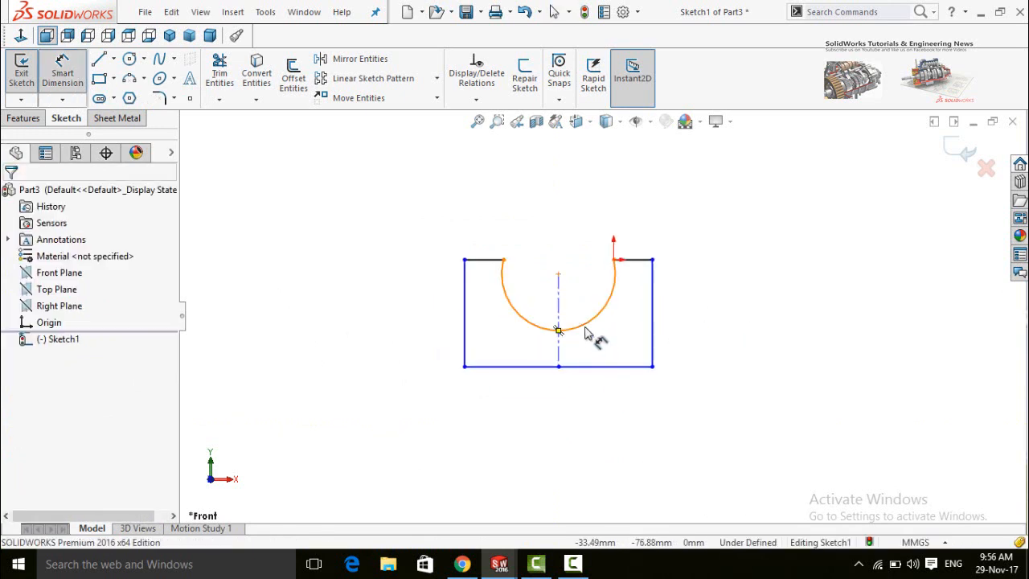
{"action": "left_click", "coordinate": [588, 335]}
{"action": "left_click", "coordinate": [713, 203]}
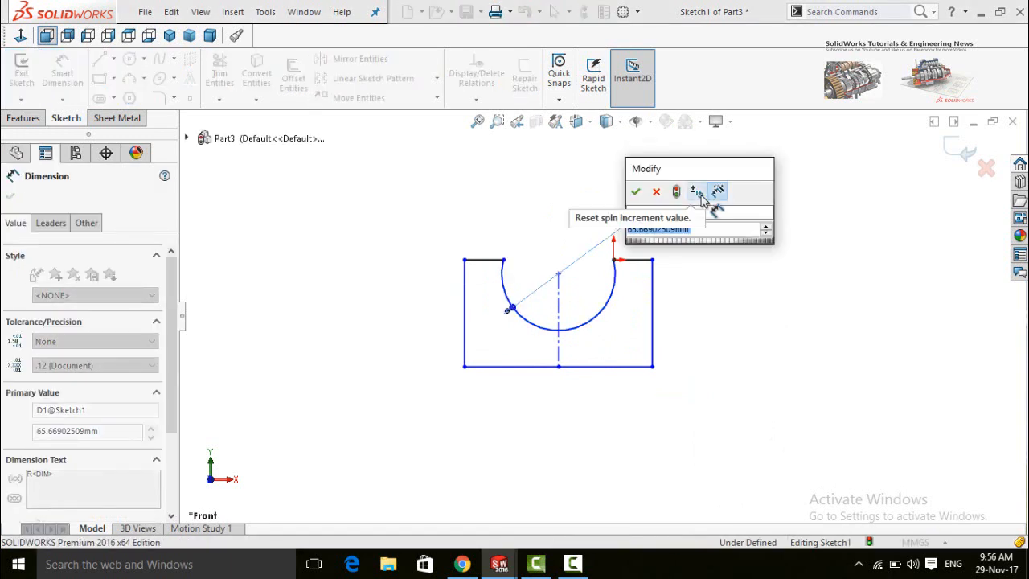
{"action": "type", "text": "120"}
{"action": "key", "text": "Return"}
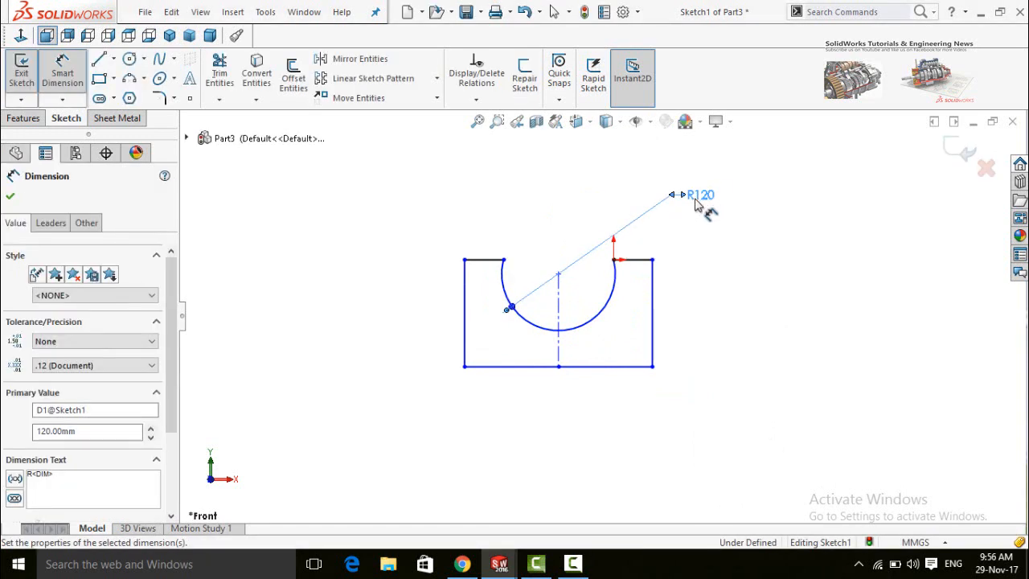
Dimension the short horizontal line between the origin and the block's upper right corner at 30 mm
{"action": "left_click", "coordinate": [650, 260]}
{"action": "left_click", "coordinate": [754, 256]}
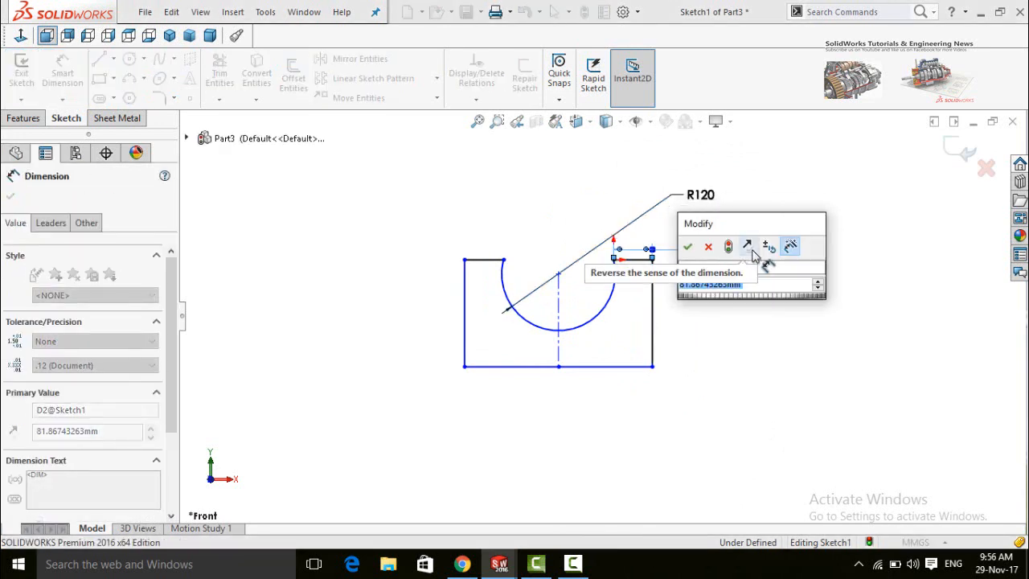
{"action": "type", "text": "30"}
{"action": "key", "text": "Return"}
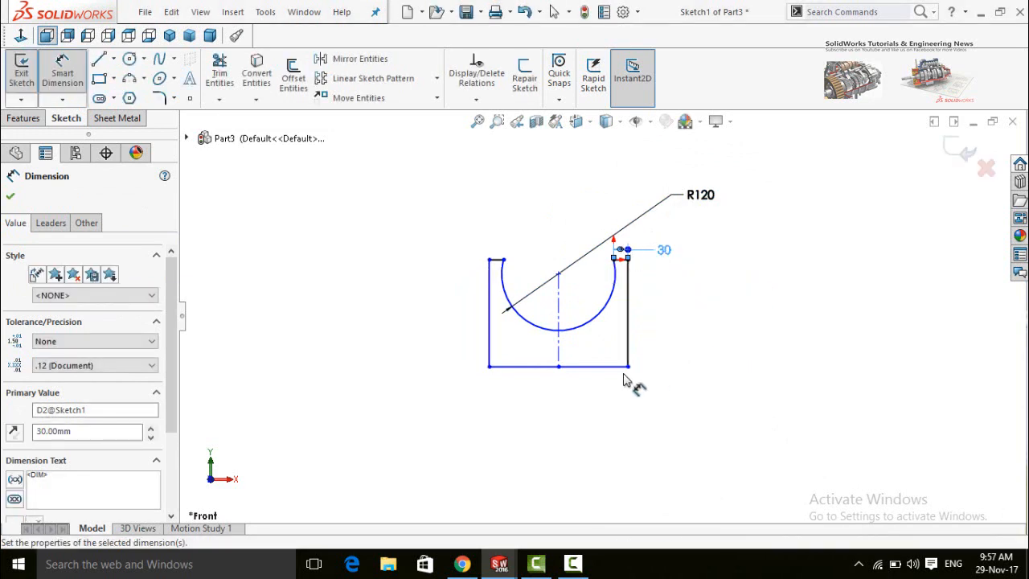
Dimension the block's right vertical side at 150 mm and change that height to 180 mm
{"action": "scroll", "coordinate": [595, 361], "scroll_direction": "down", "scroll_amount": 3}
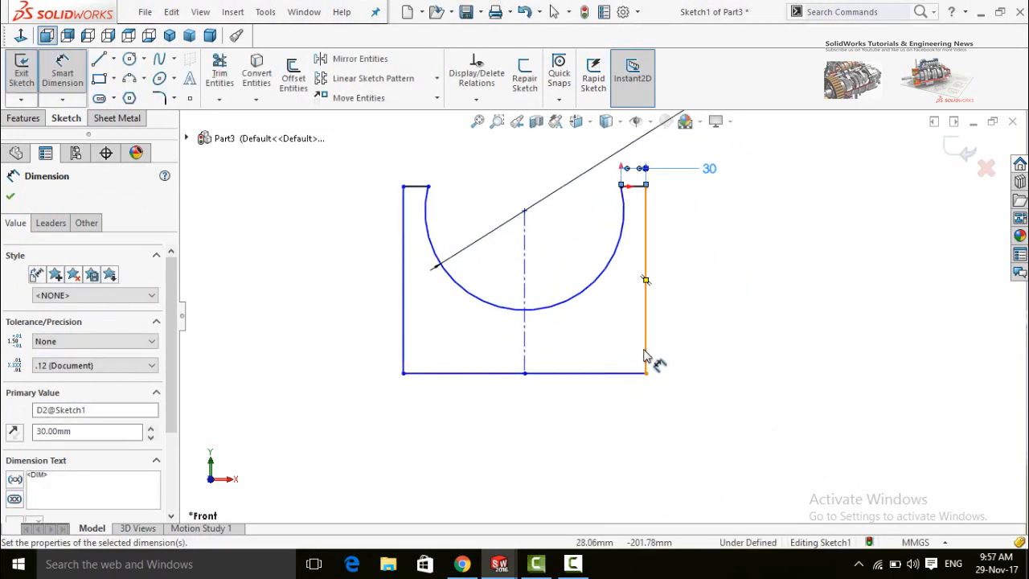
{"action": "left_click", "coordinate": [646, 351]}
{"action": "left_click", "coordinate": [758, 323]}
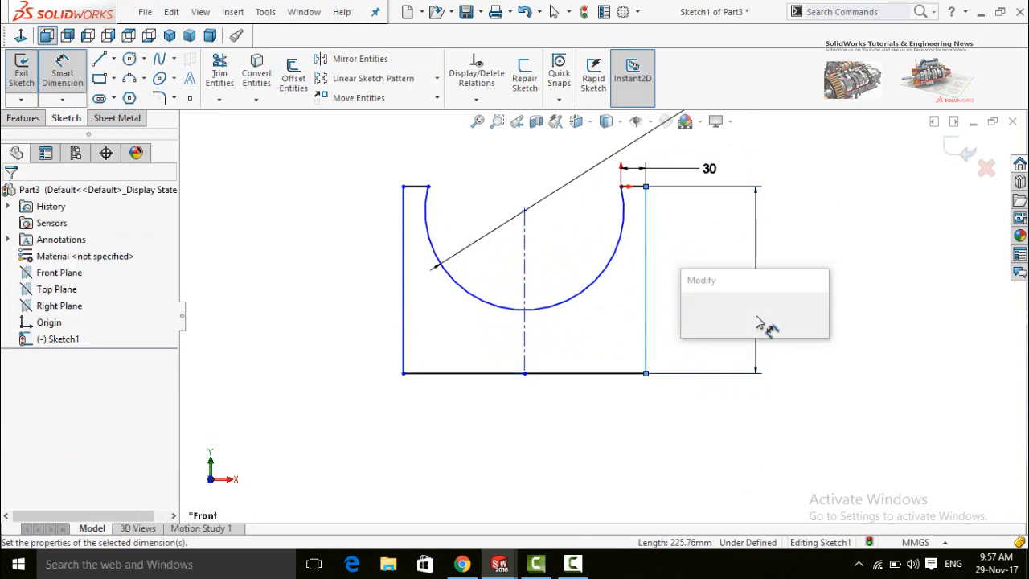
{"action": "type", "text": "150"}
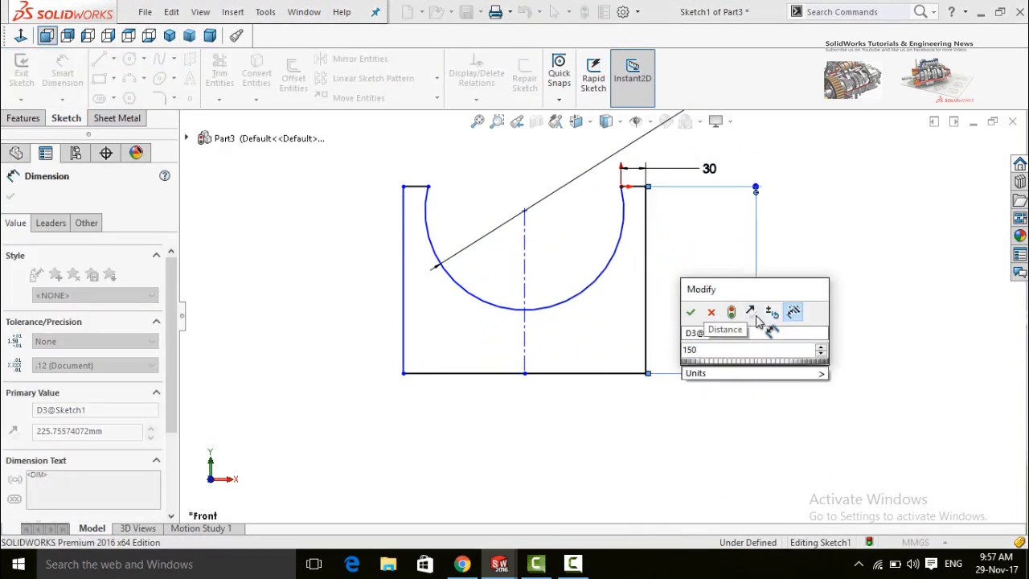
{"action": "key", "text": "Return"}
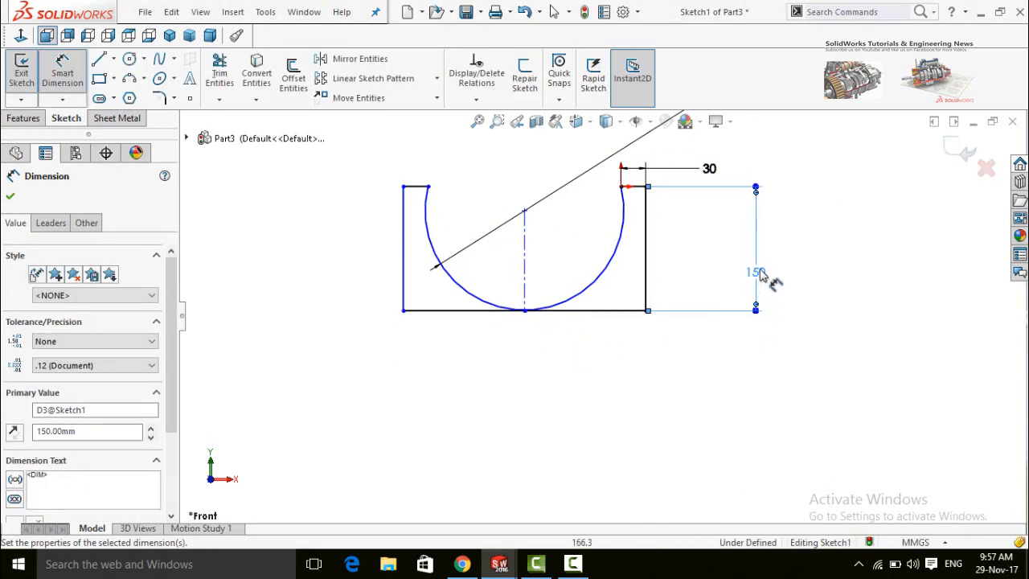
{"action": "left_click", "coordinate": [761, 272]}
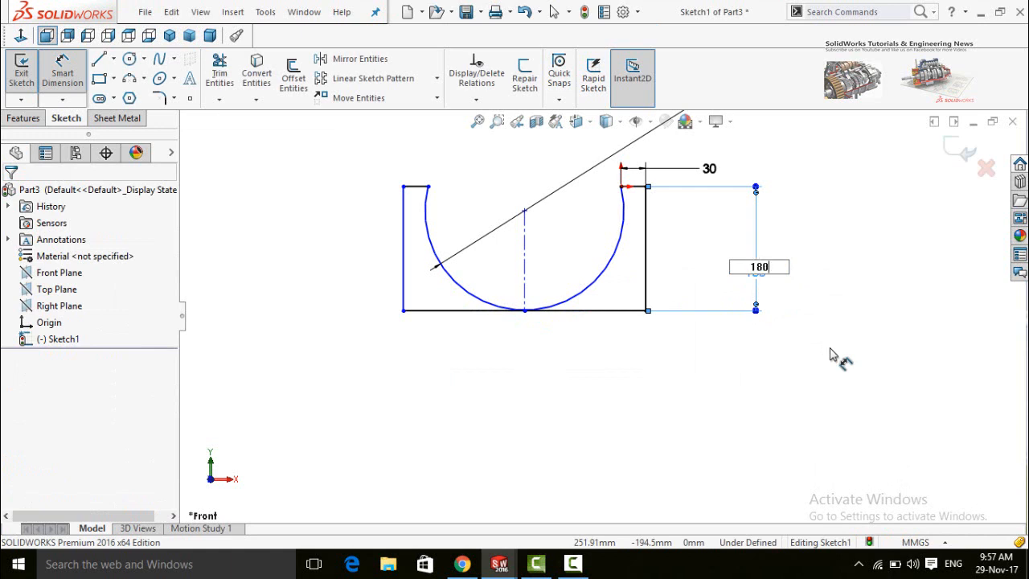
{"action": "key", "text": "Return"}
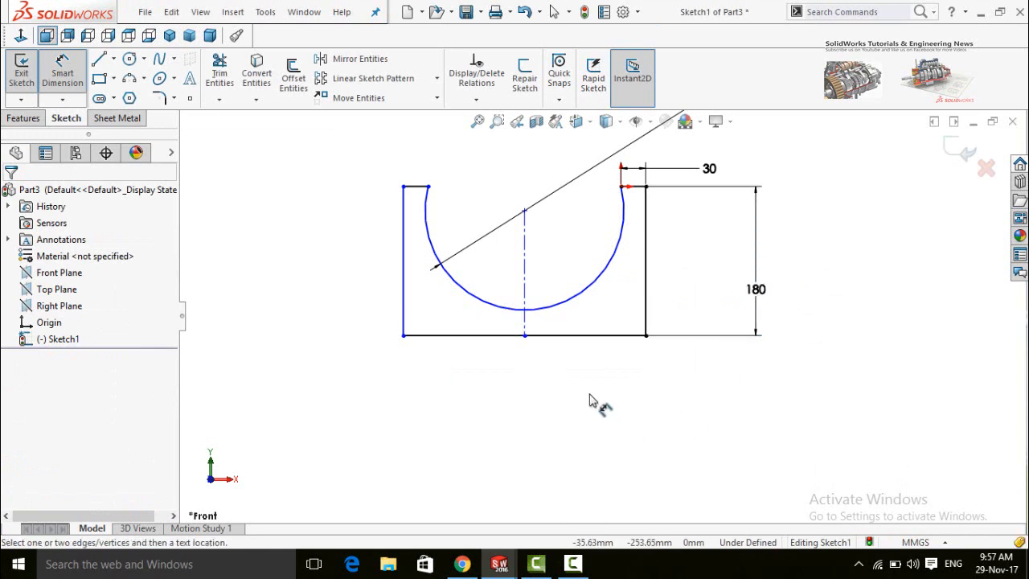
Extrude the trough profile 1000 mm as a blind boss from the sketch plane
{"action": "scroll", "coordinate": [579, 365], "scroll_direction": "up", "scroll_amount": 2}
{"action": "scroll", "coordinate": [471, 313], "scroll_direction": "up", "scroll_amount": 1}
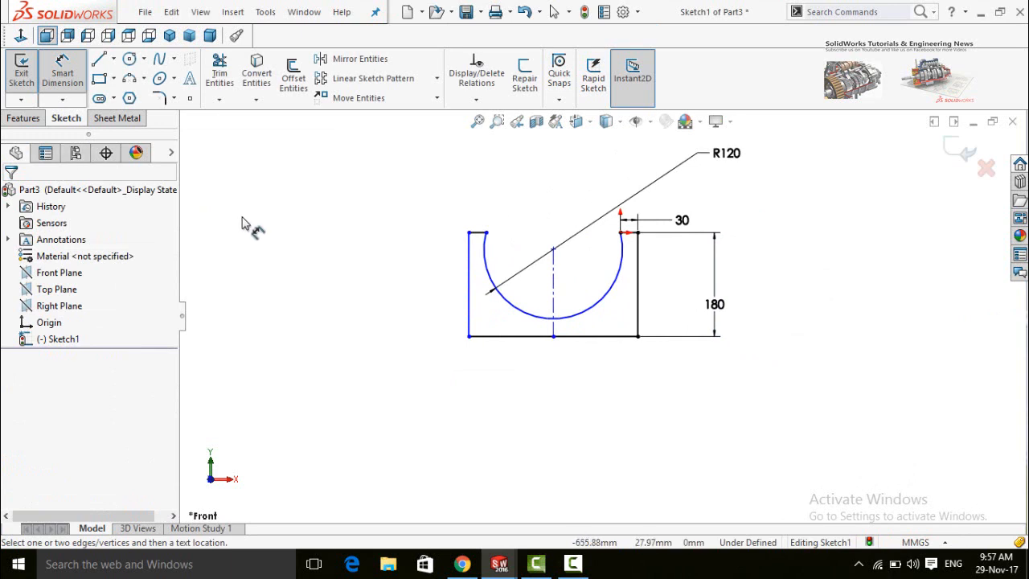
{"action": "left_click", "coordinate": [17, 120]}
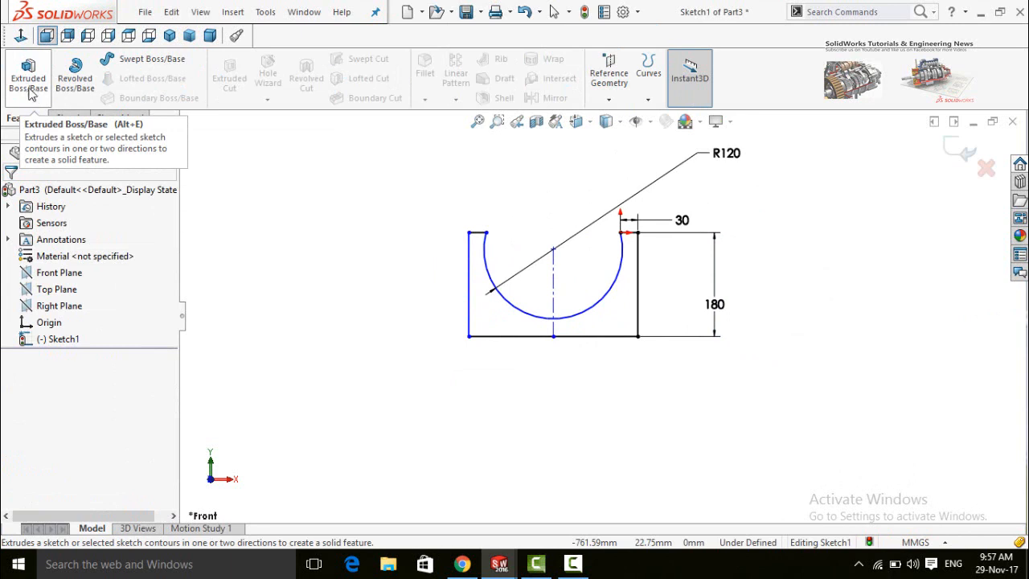
{"action": "left_click", "coordinate": [29, 93]}
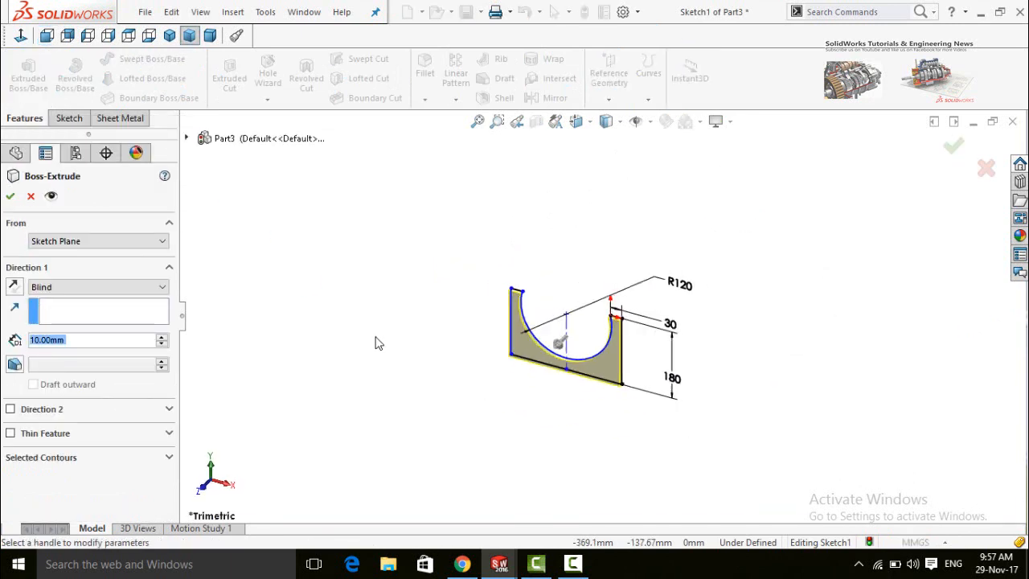
{"action": "scroll", "coordinate": [375, 337], "scroll_direction": "up", "scroll_amount": 2}
{"action": "mouse_move", "coordinate": [450, 336]}
{"action": "middle_mouse_down"}
{"action": "mouse_move", "coordinate": [464, 298]}
{"action": "mouse_move", "coordinate": [459, 326]}
{"action": "middle_mouse_up"}
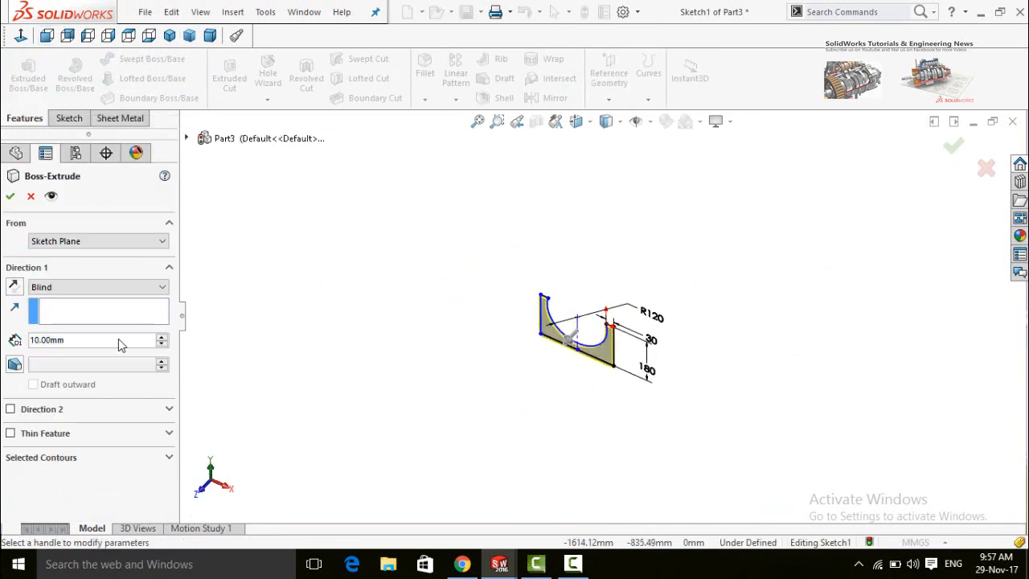
{"action": "left_click", "coordinate": [83, 340]}
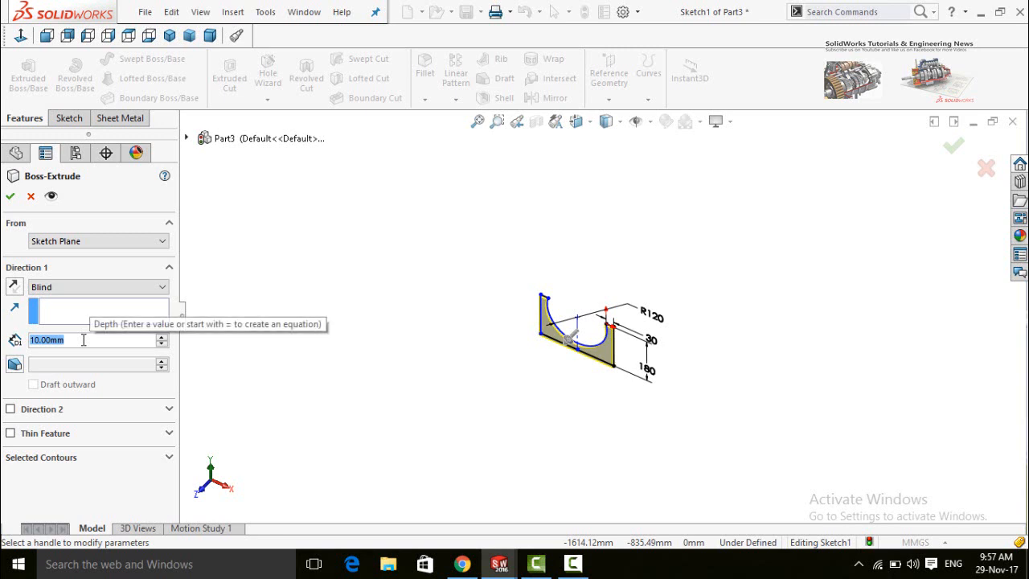
{"action": "type", "text": "1000"}
{"action": "key", "text": "Return"}
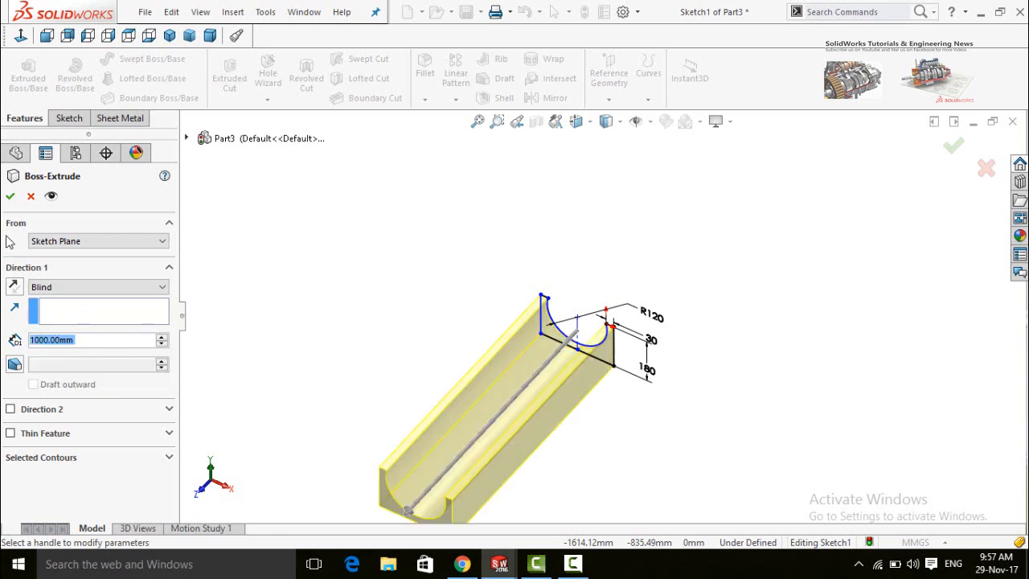
{"action": "left_click", "coordinate": [10, 197]}
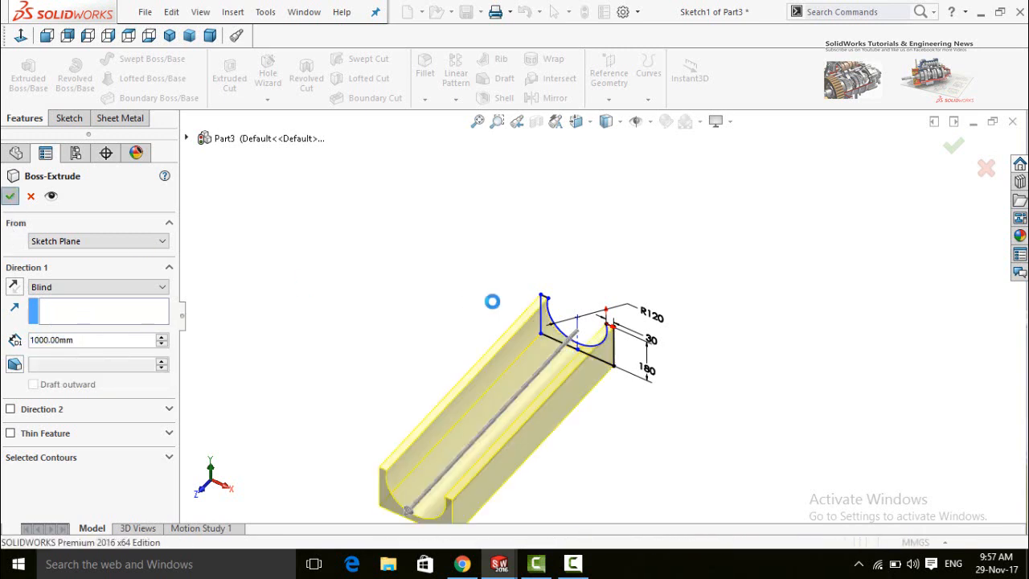
Open a sketch on the trough's back end face and view it straight on
{"action": "middle_click_drag", "start_coordinate": [416, 312], "coordinate": [371, 289]}
{"action": "scroll", "coordinate": [661, 401], "scroll_direction": "down", "scroll_amount": 2}
{"action": "middle_click_drag", "start_coordinate": [661, 401], "coordinate": [602, 328]}
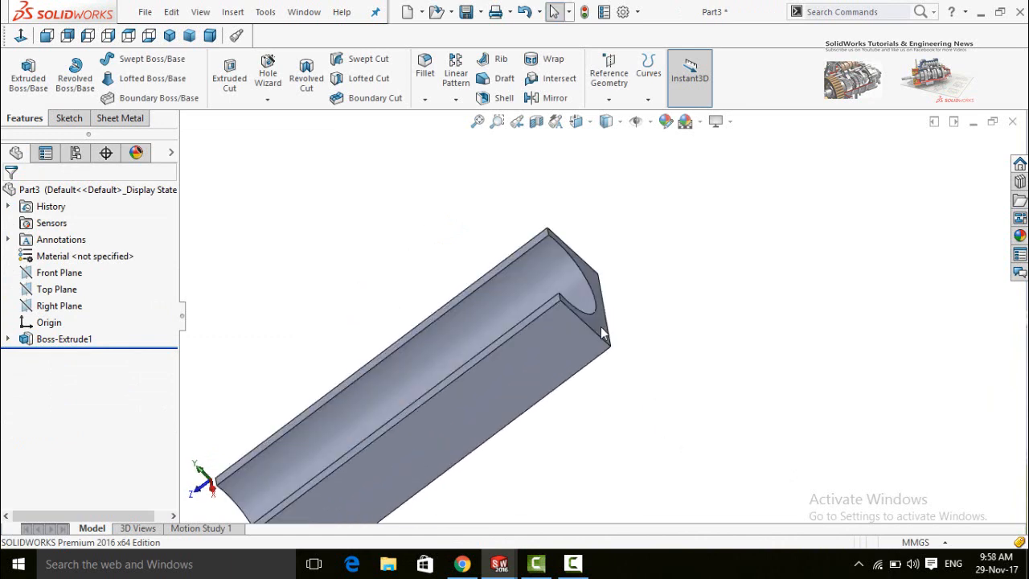
{"action": "left_click", "coordinate": [603, 333]}
{"action": "left_click", "coordinate": [661, 267]}
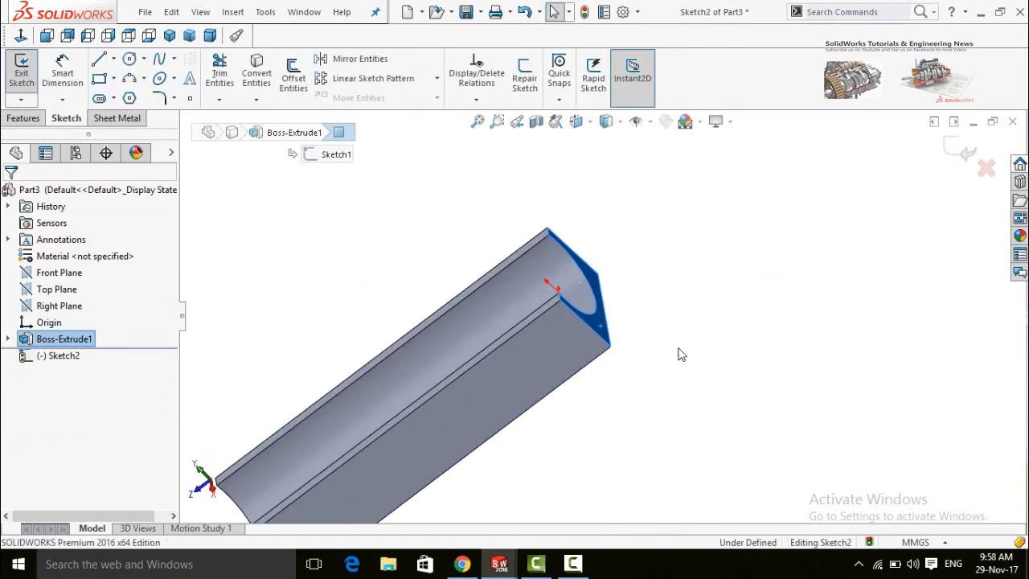
{"action": "left_click", "coordinate": [20, 35]}
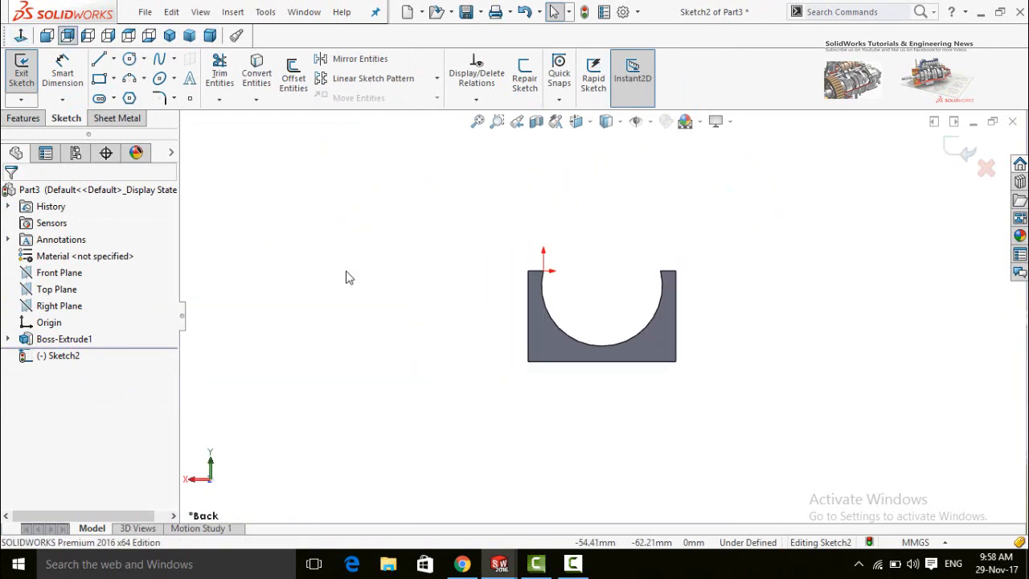
Draw two upright corner rectangles, one above each trough wall, matching the width of the wall tops
{"action": "left_click", "coordinate": [99, 78]}
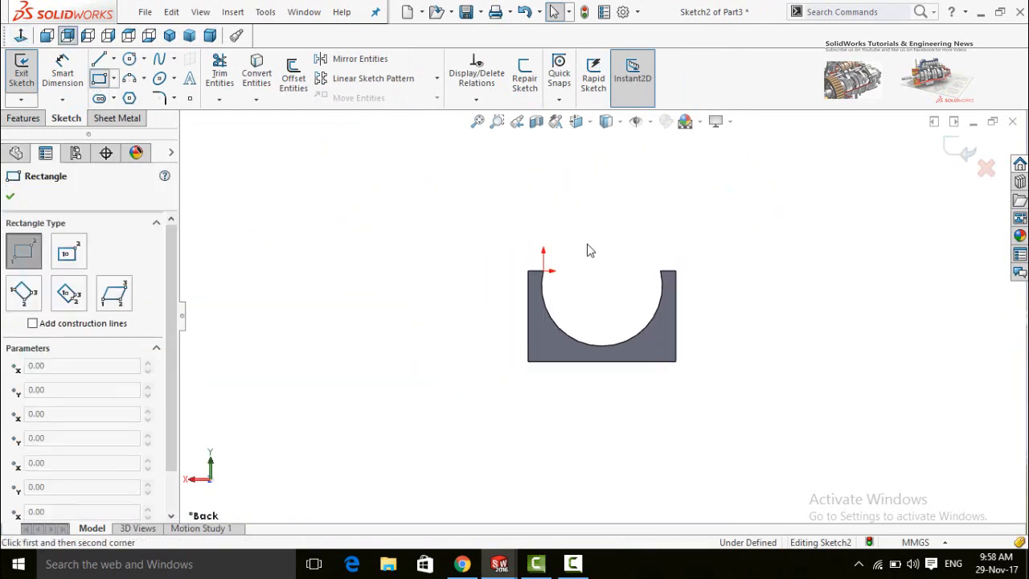
{"action": "scroll", "coordinate": [582, 233], "scroll_direction": "down", "scroll_amount": 2}
{"action": "left_click", "coordinate": [505, 289]}
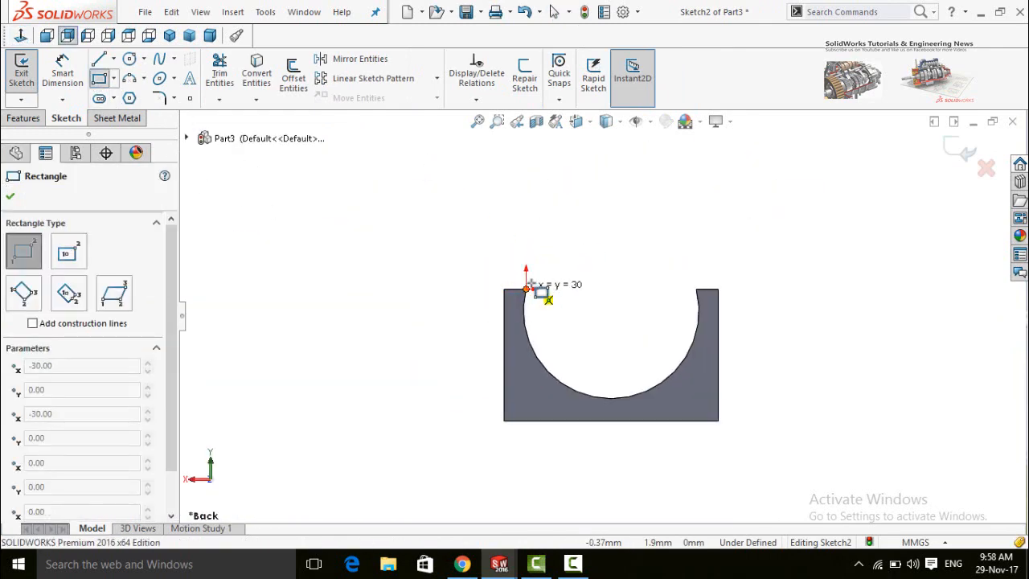
{"action": "left_click", "coordinate": [526, 177]}
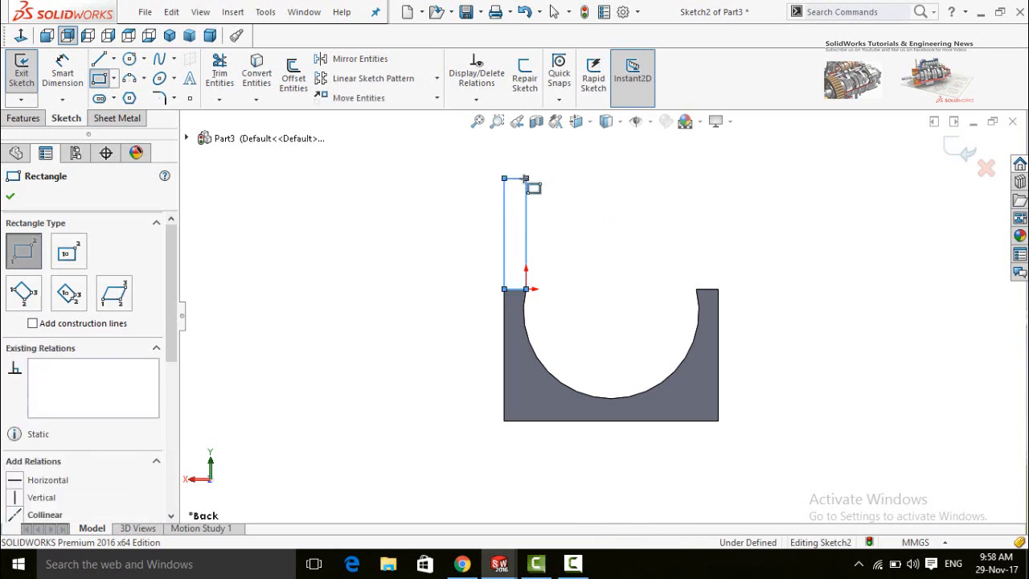
{"action": "left_click", "coordinate": [719, 289]}
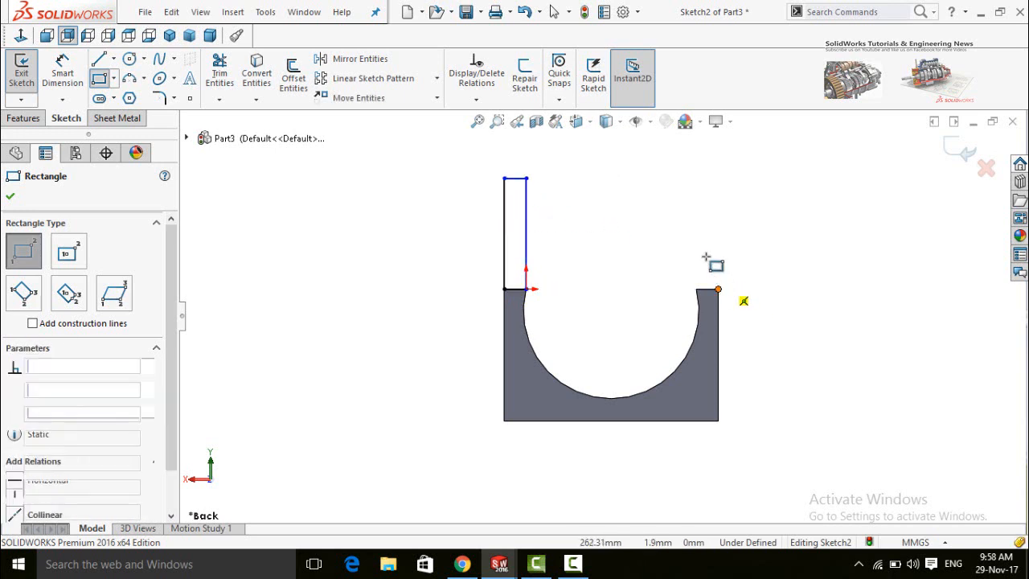
{"action": "left_click", "coordinate": [693, 175]}
{"action": "scroll", "coordinate": [708, 258], "scroll_direction": "down", "scroll_amount": 3}
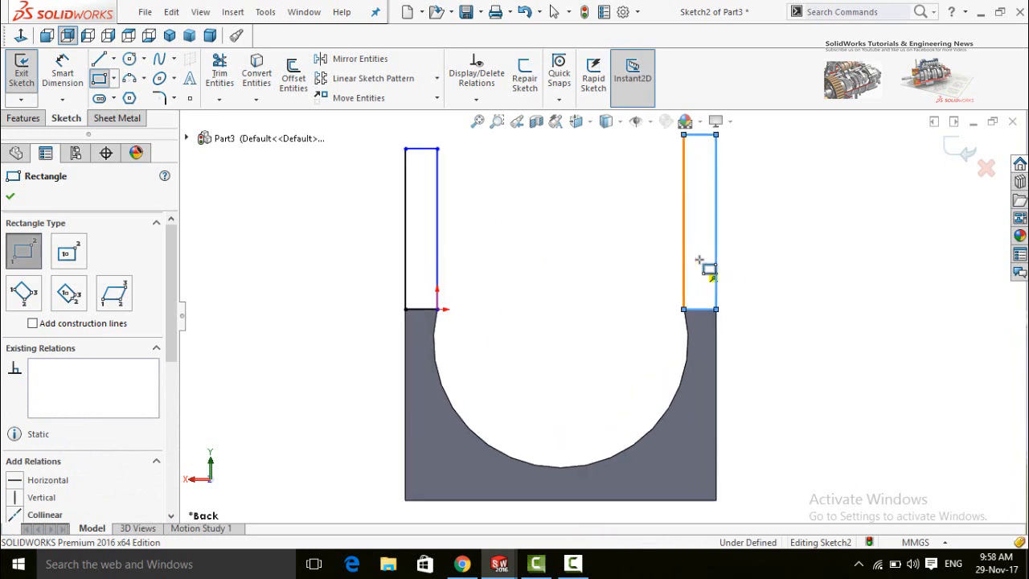
Make the vertical sides of both rectangles equal in length, and make their two top edges equal
{"action": "scroll", "coordinate": [705, 280], "scroll_direction": "up", "scroll_amount": 3}
{"action": "key", "text": "Escape"}
{"action": "left_click_drag", "start_coordinate": [705, 249], "coordinate": [463, 284]}
{"action": "left_click", "coordinate": [543, 225]}
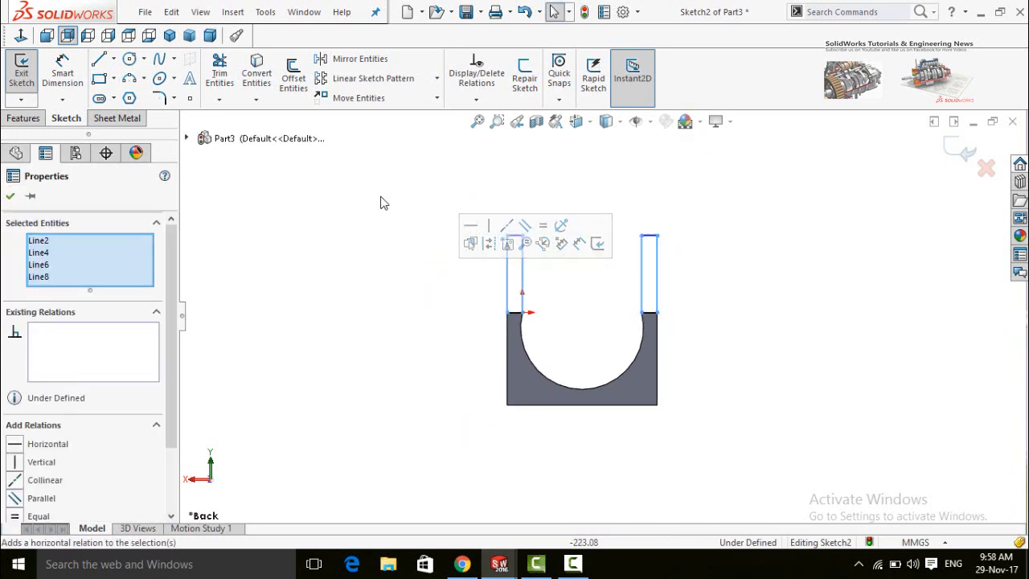
{"action": "left_click", "coordinate": [380, 193]}
{"action": "left_click_drag", "start_coordinate": [430, 195], "coordinate": [760, 251]}
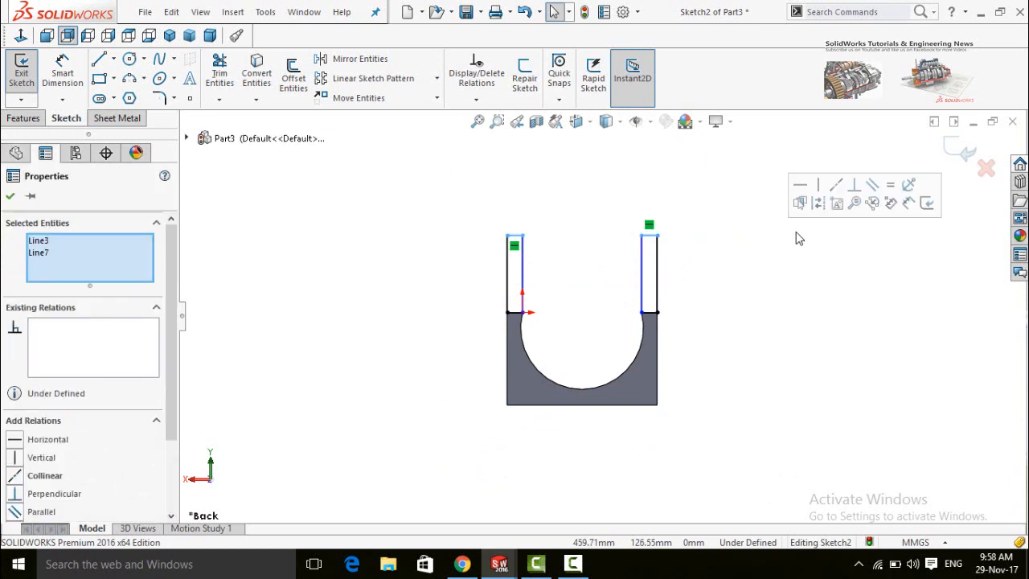
{"action": "left_click", "coordinate": [888, 186]}
{"action": "left_click", "coordinate": [705, 332]}
Dimension the outer vertical edge of the upright rectangle on the side away from the origin as 150 mm
{"action": "right_click_drag", "start_coordinate": [700, 311], "coordinate": [694, 224]}
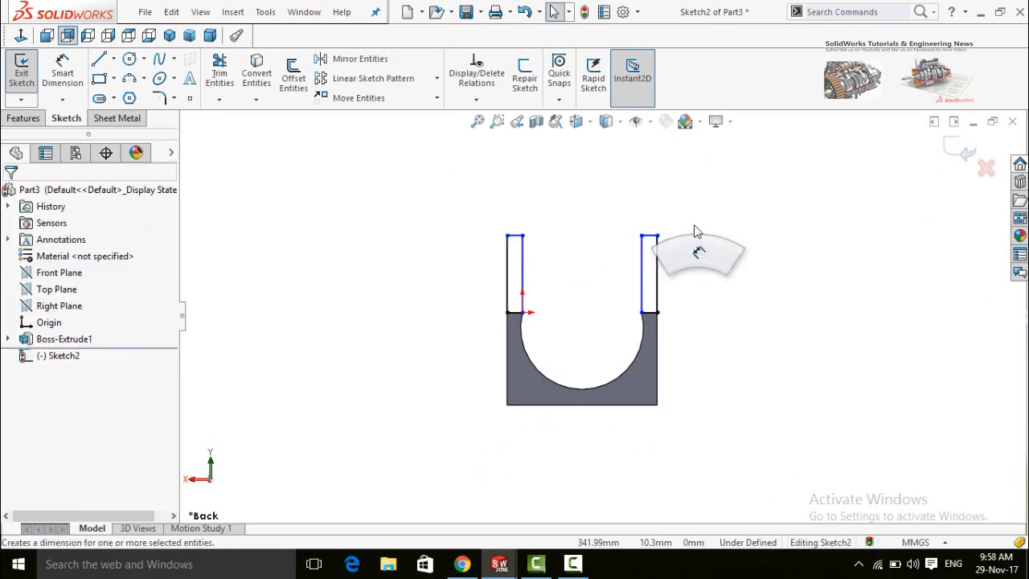
{"action": "scroll", "coordinate": [682, 246], "scroll_direction": "down", "scroll_amount": 2}
{"action": "scroll", "coordinate": [523, 359], "scroll_direction": "down", "scroll_amount": 3}
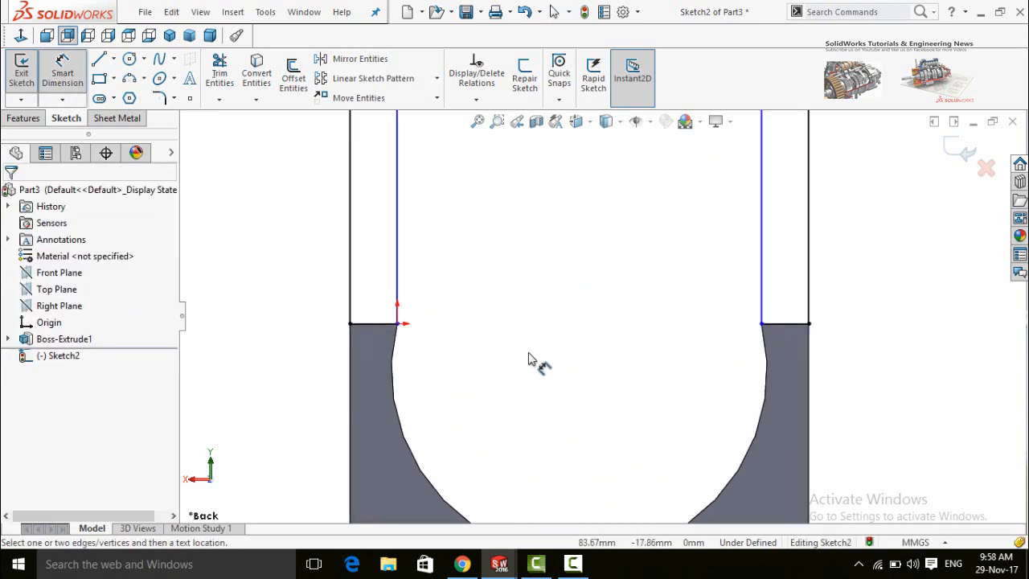
{"action": "scroll", "coordinate": [530, 361], "scroll_direction": "up", "scroll_amount": 3}
{"action": "left_click", "coordinate": [702, 266]}
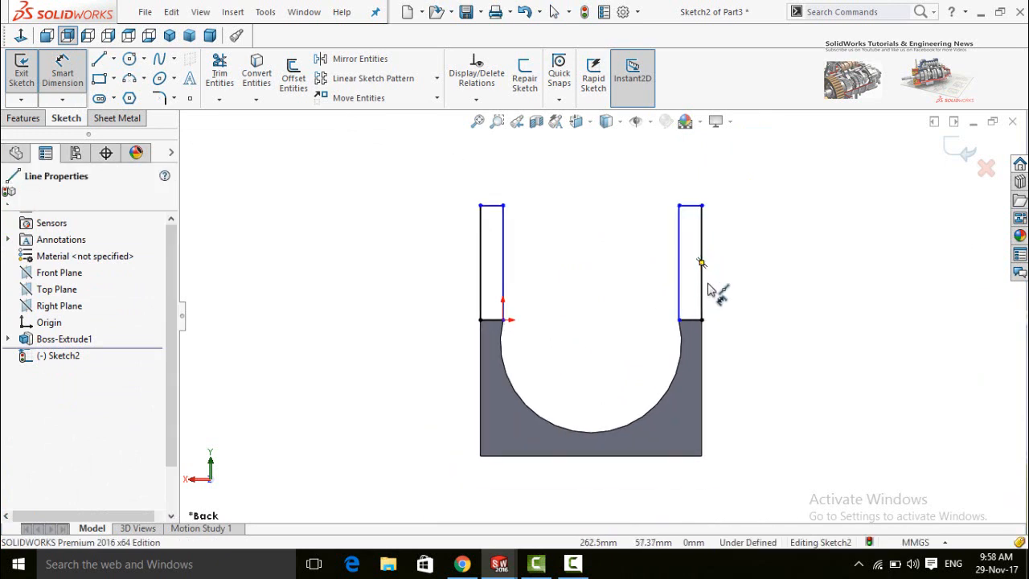
{"action": "left_click", "coordinate": [744, 273]}
{"action": "type", "text": "150"}
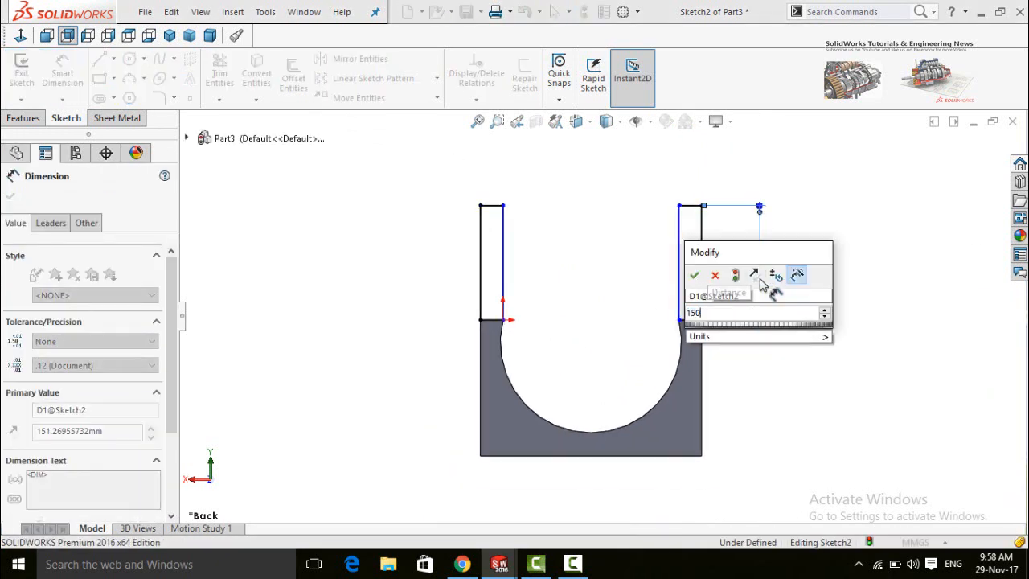
{"action": "key", "text": "Return"}
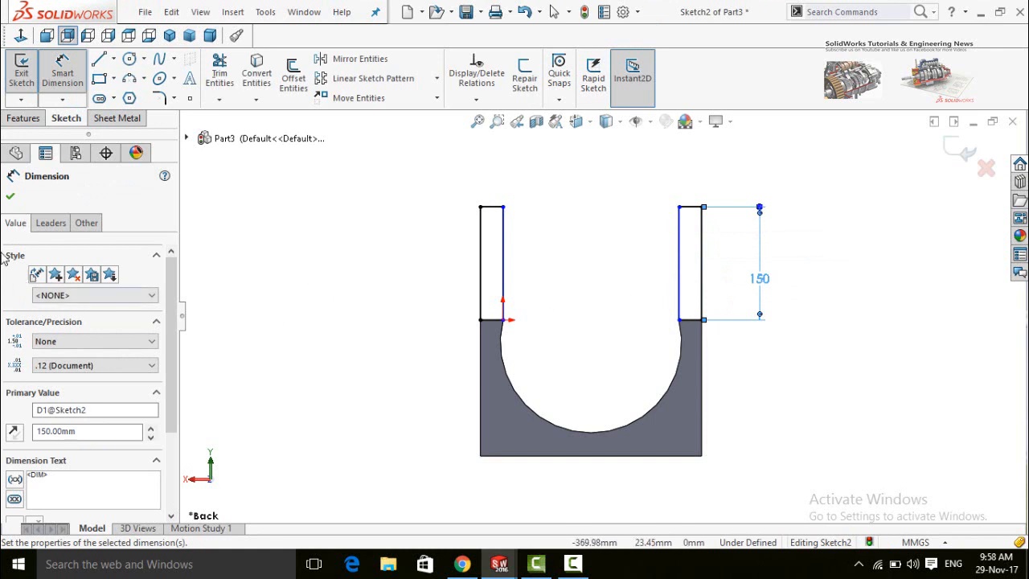
{"action": "key", "text": "Escape"}
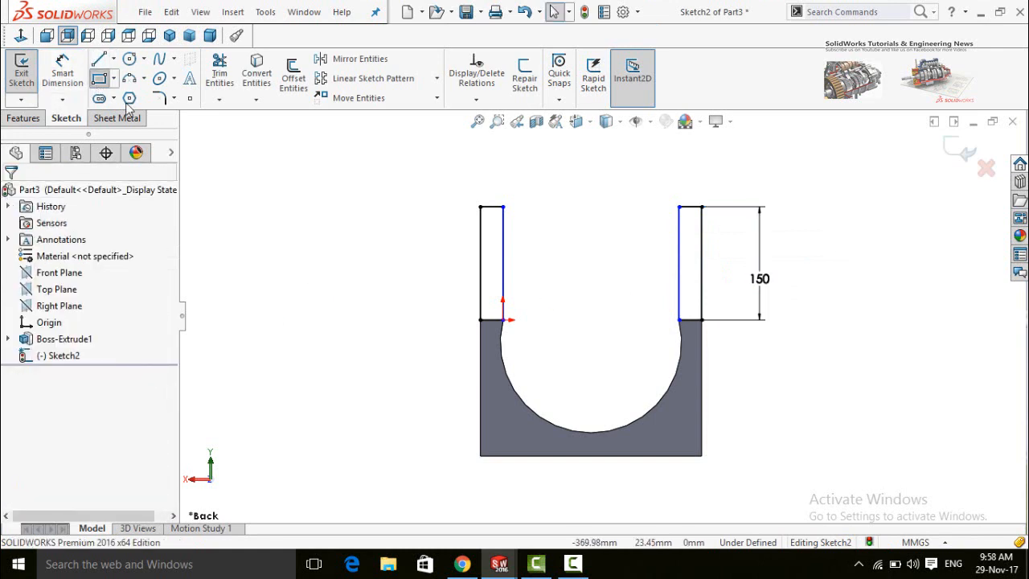
Draw a corner rectangle about 52 mm high across the tops of both uprights, spanning from outer edge to outer edge
{"action": "left_click", "coordinate": [480, 207]}
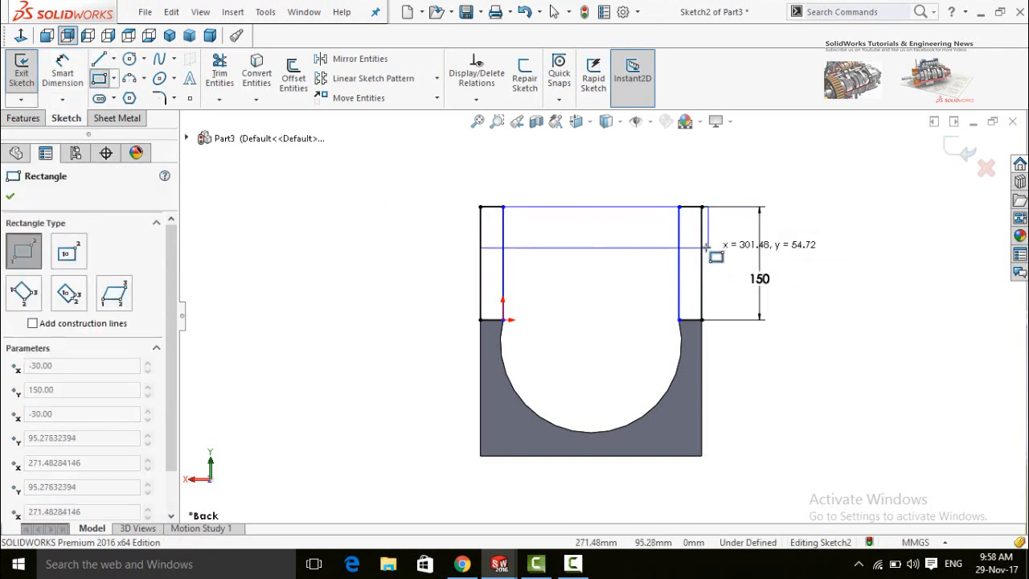
{"action": "left_click", "coordinate": [702, 245]}
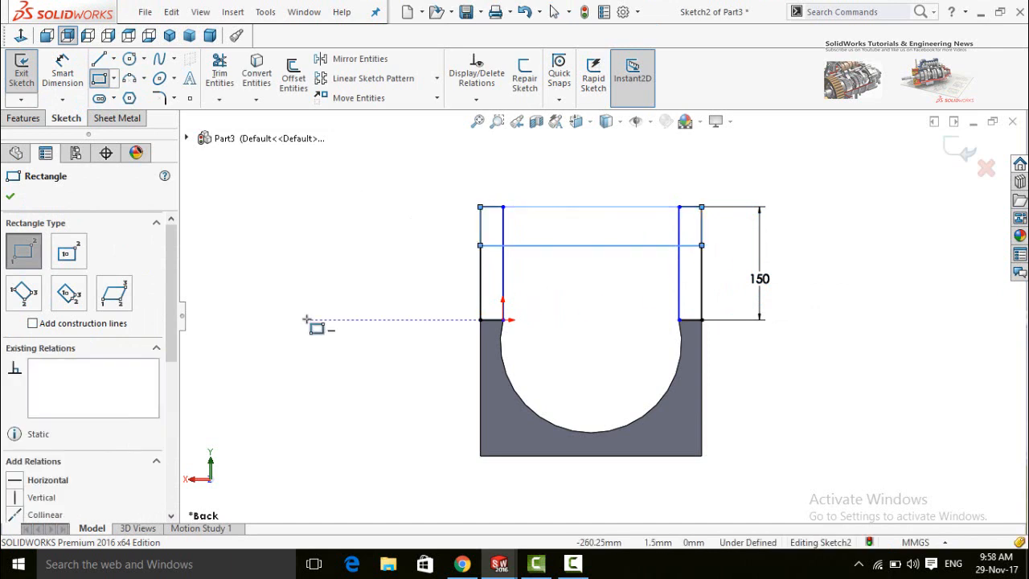
{"action": "key", "text": "Escape"}
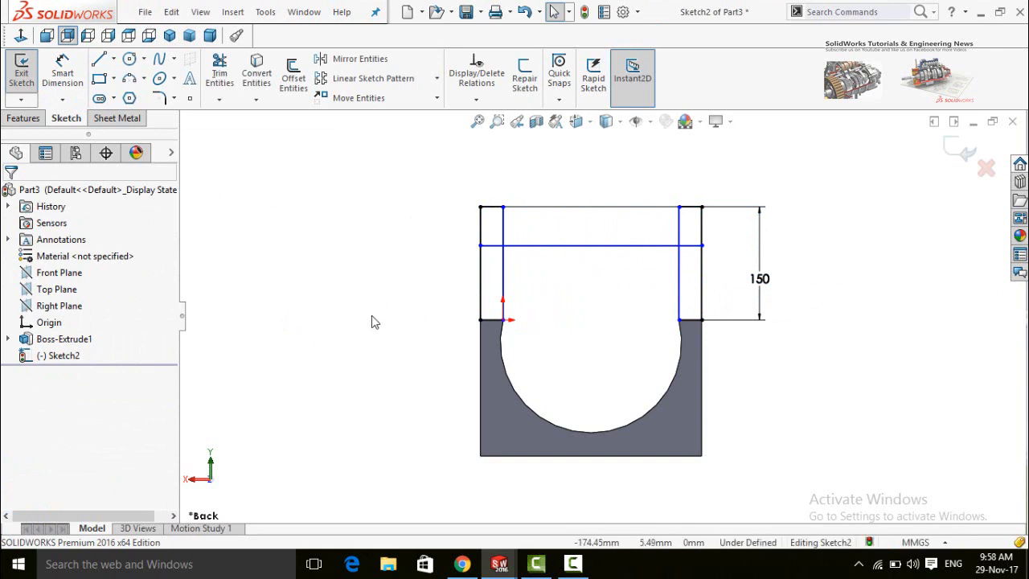
Dimension the distance between the crossbar rectangle's upper and lower edges as 40 mm
{"action": "right_click_drag", "start_coordinate": [371, 315], "coordinate": [394, 208]}
{"action": "left_click", "coordinate": [548, 208]}
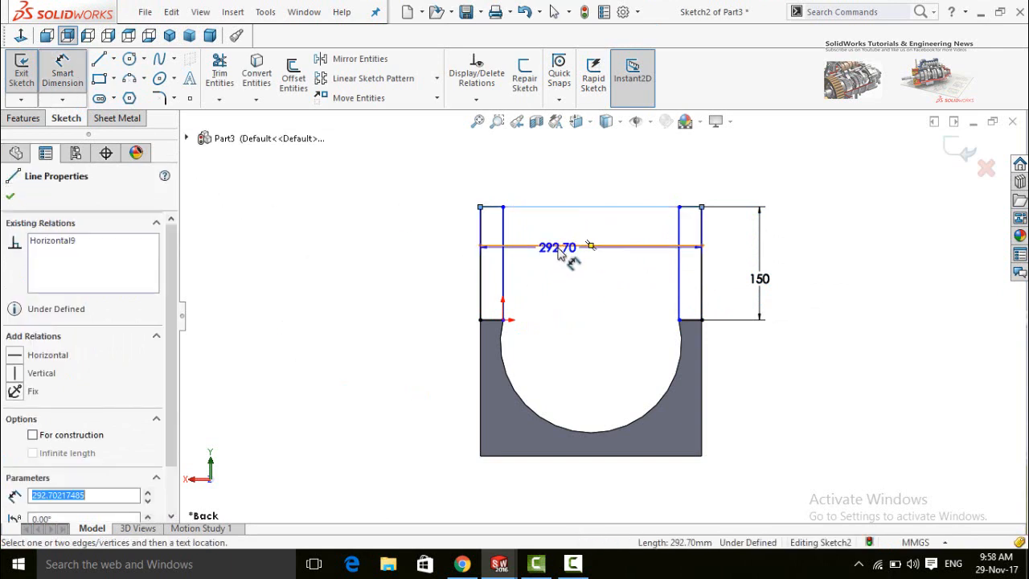
{"action": "left_click", "coordinate": [563, 245]}
{"action": "left_click", "coordinate": [606, 171]}
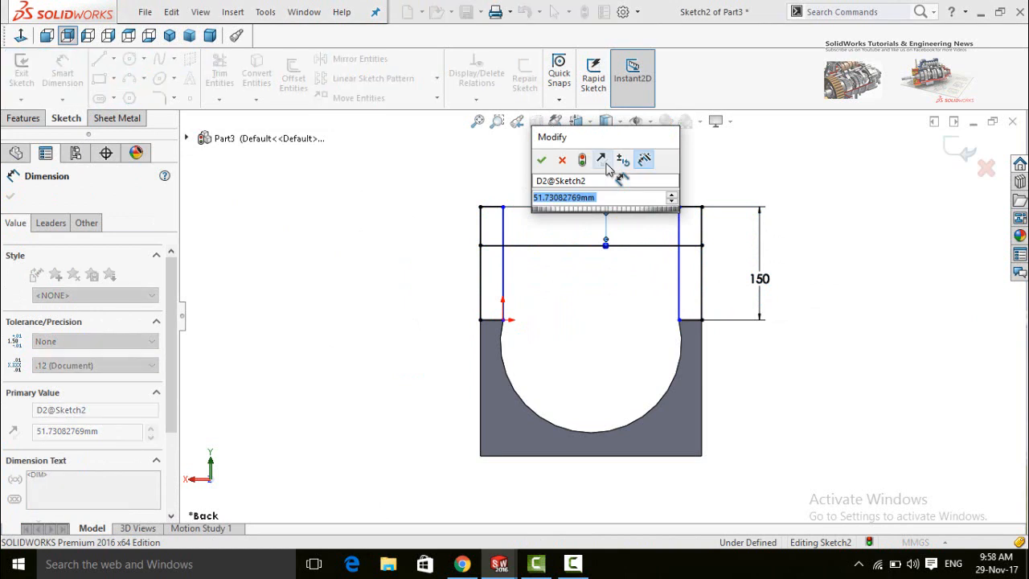
{"action": "type", "text": "40"}
{"action": "key", "text": "Return"}
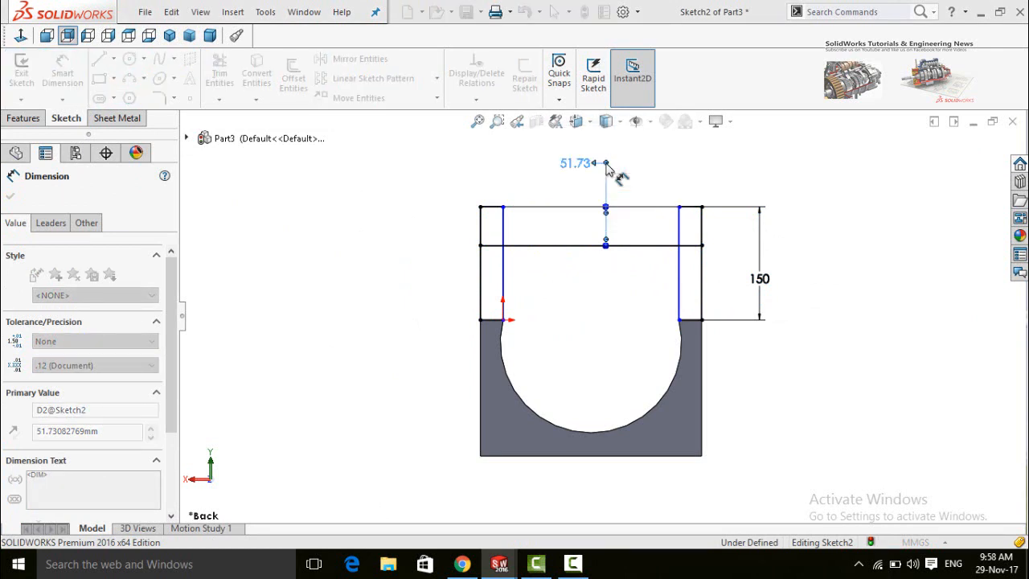
{"action": "left_click", "coordinate": [9, 198]}
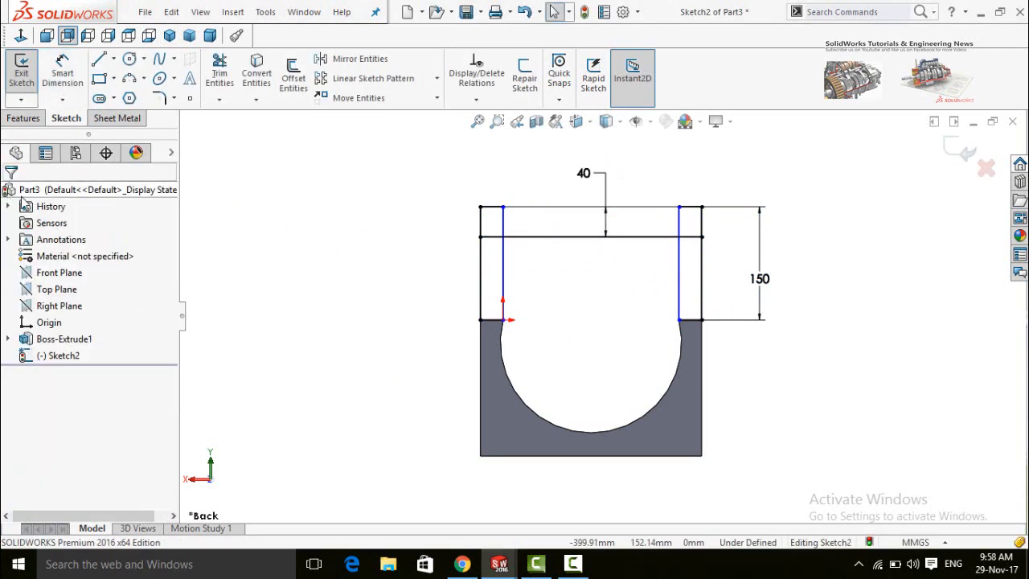
Power-trim the overlapping segments where the crossbar crosses both uprights, leaving one continuous inverted-U frame profile
{"action": "left_click", "coordinate": [221, 78]}
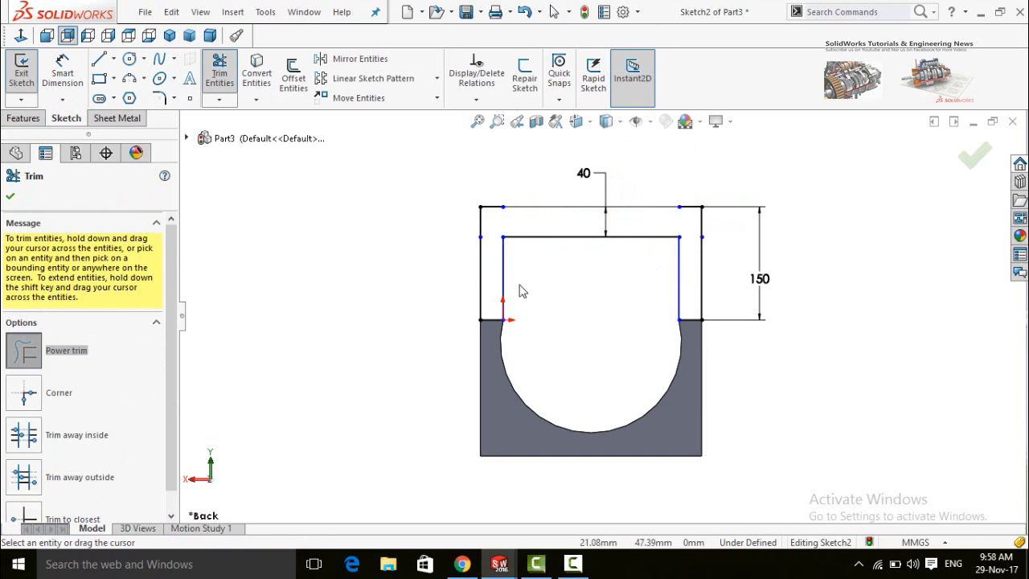
{"action": "key", "text": "Escape"}
Extrude the inverted-U frame region as a 20 mm blind boss, with the direction reversed to run back over the trough
{"action": "middle_click_drag", "start_coordinate": [472, 284], "coordinate": [389, 264]}
{"action": "left_click", "coordinate": [24, 119]}
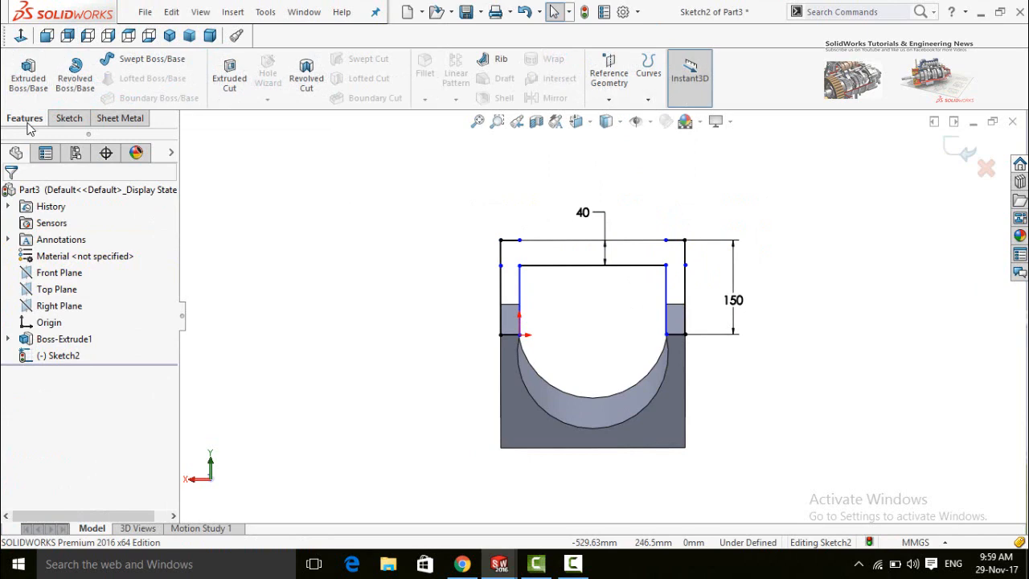
{"action": "left_click", "coordinate": [24, 74]}
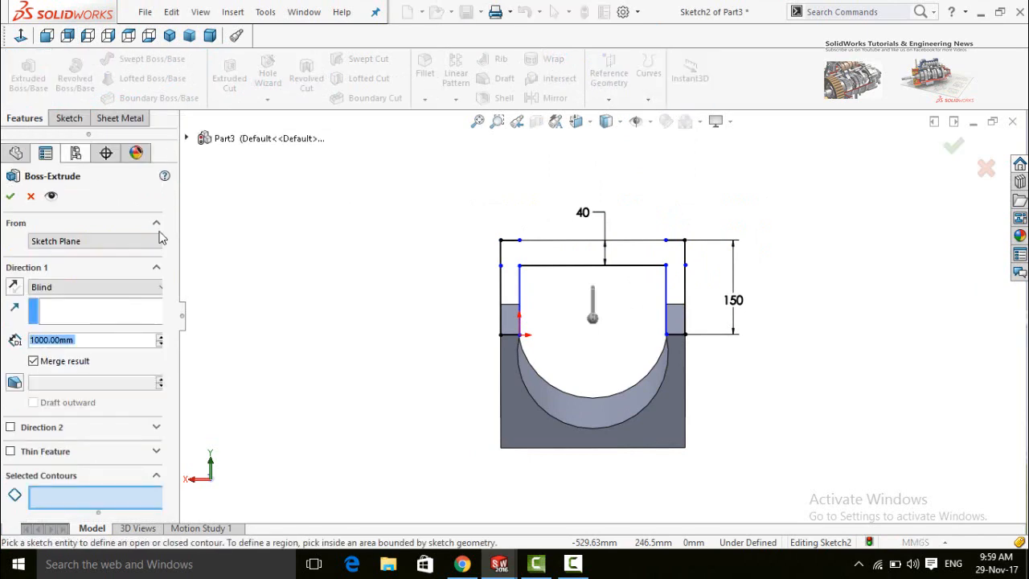
{"action": "left_click", "coordinate": [543, 256]}
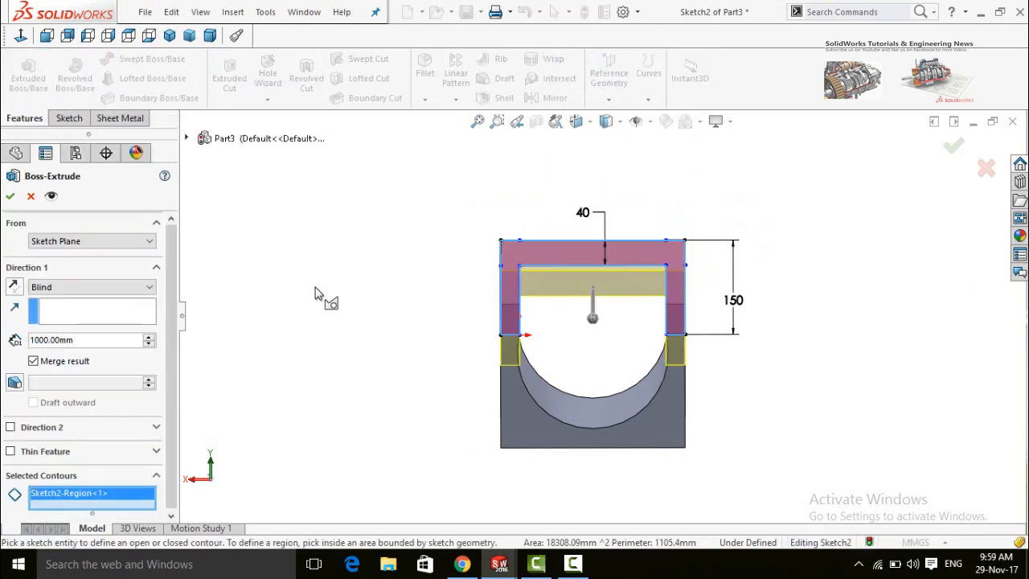
{"action": "mouse_move", "coordinate": [322, 295]}
{"action": "middle_mouse_down"}
{"action": "mouse_move", "coordinate": [441, 303]}
{"action": "mouse_move", "coordinate": [475, 326]}
{"action": "middle_mouse_up"}
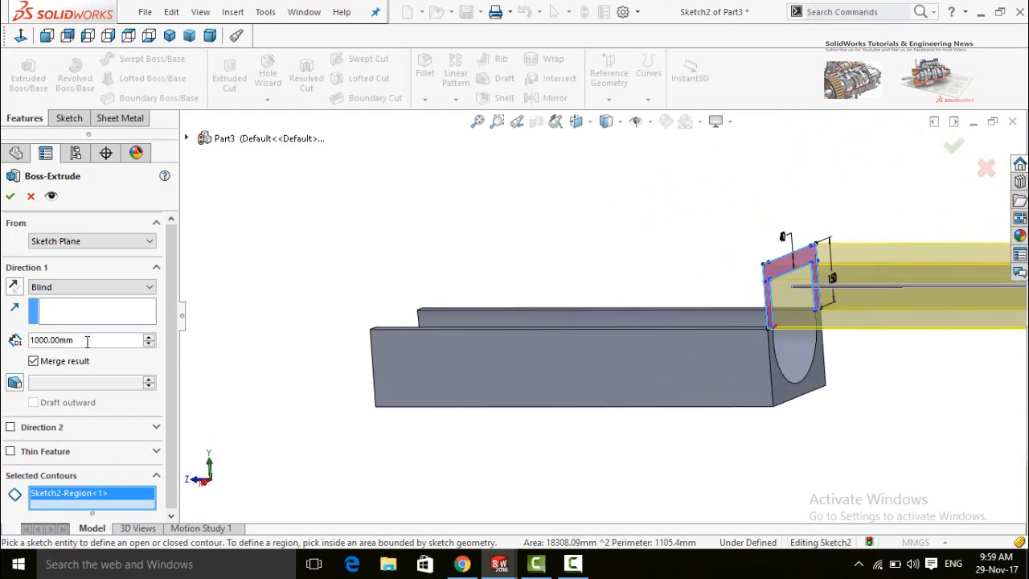
{"action": "left_click", "coordinate": [16, 289]}
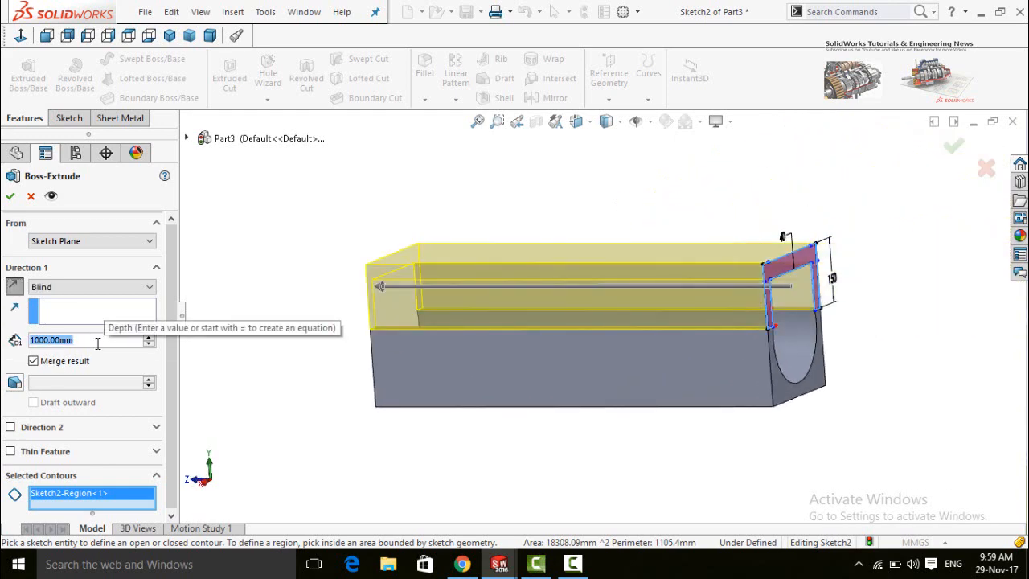
{"action": "type", "text": "20"}
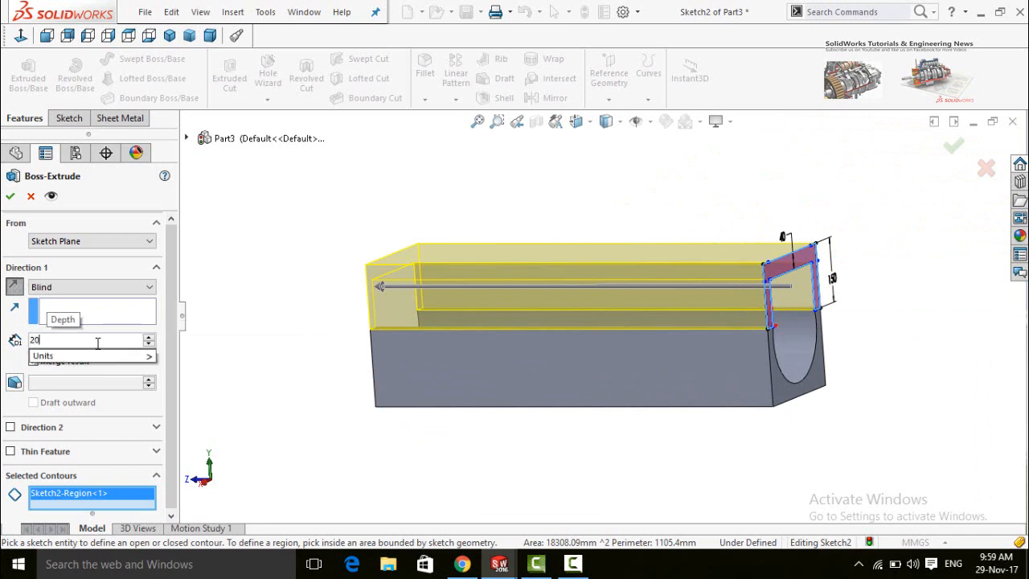
{"action": "key", "text": "Return"}
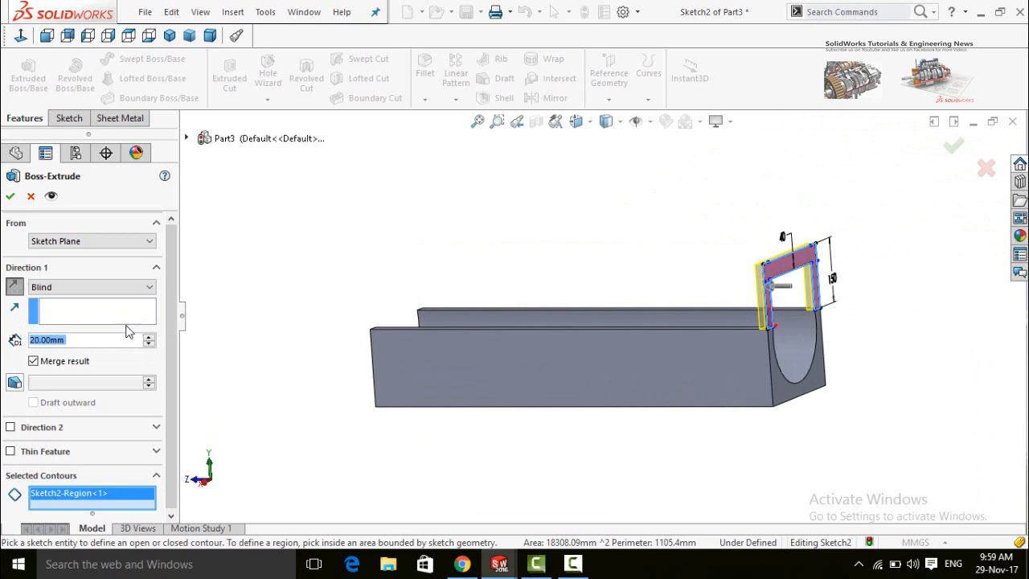
{"action": "left_click", "coordinate": [10, 196]}
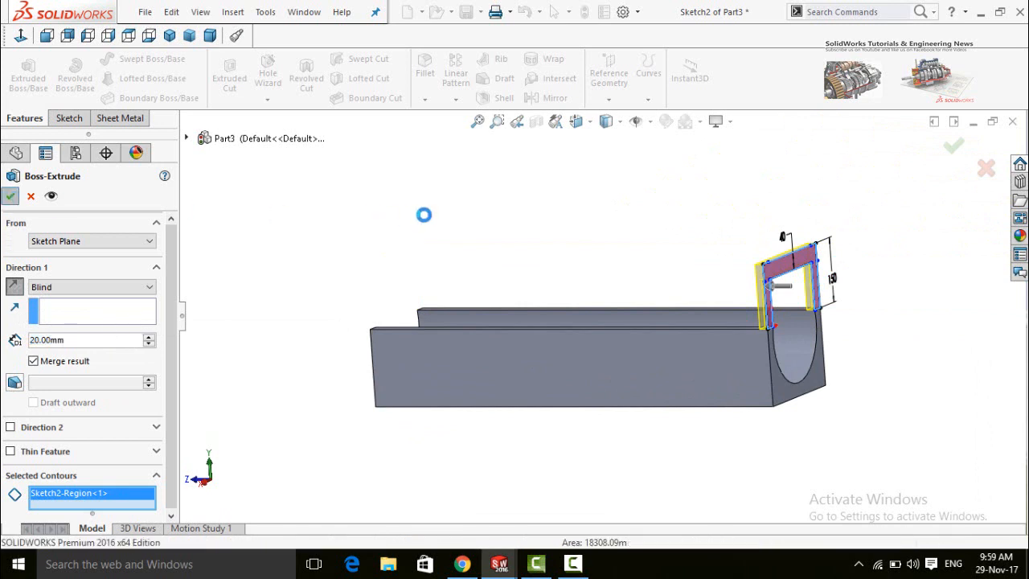
Open a sketch on the outer end face of the frame's crossbar and view it straight on
{"action": "left_click", "coordinate": [631, 224]}
{"action": "middle_click_drag", "start_coordinate": [631, 224], "coordinate": [812, 290]}
{"action": "scroll", "coordinate": [695, 251], "scroll_direction": "down", "scroll_amount": 5}
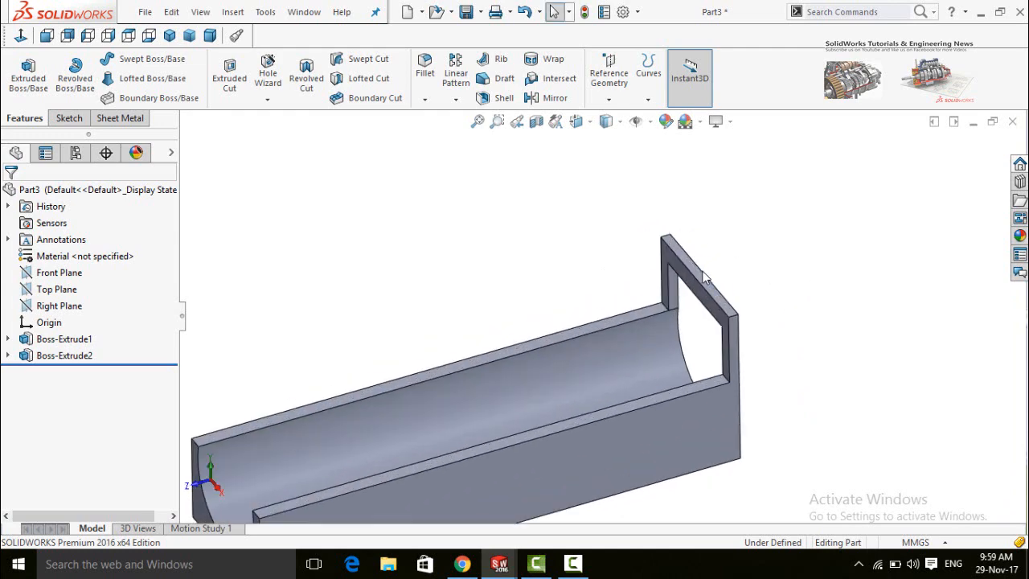
{"action": "middle_click_drag", "start_coordinate": [797, 271], "coordinate": [726, 244]}
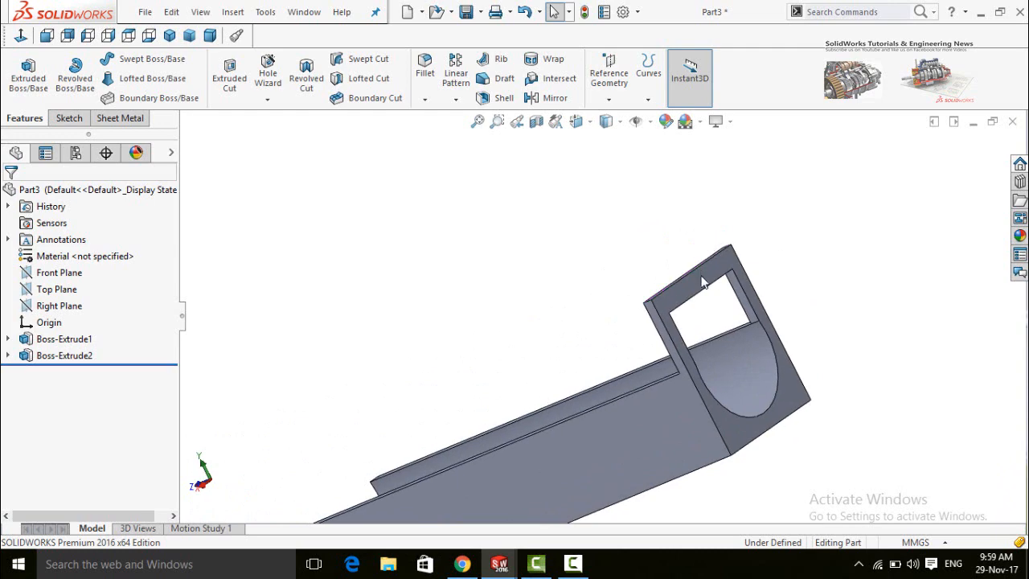
{"action": "left_click", "coordinate": [699, 275]}
{"action": "left_click", "coordinate": [758, 231]}
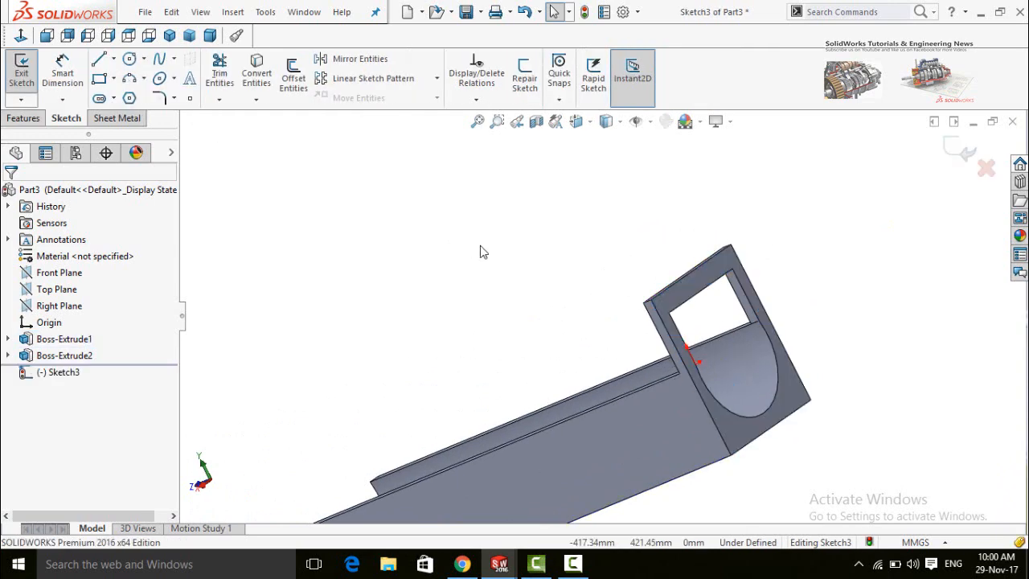
{"action": "left_click", "coordinate": [20, 36]}
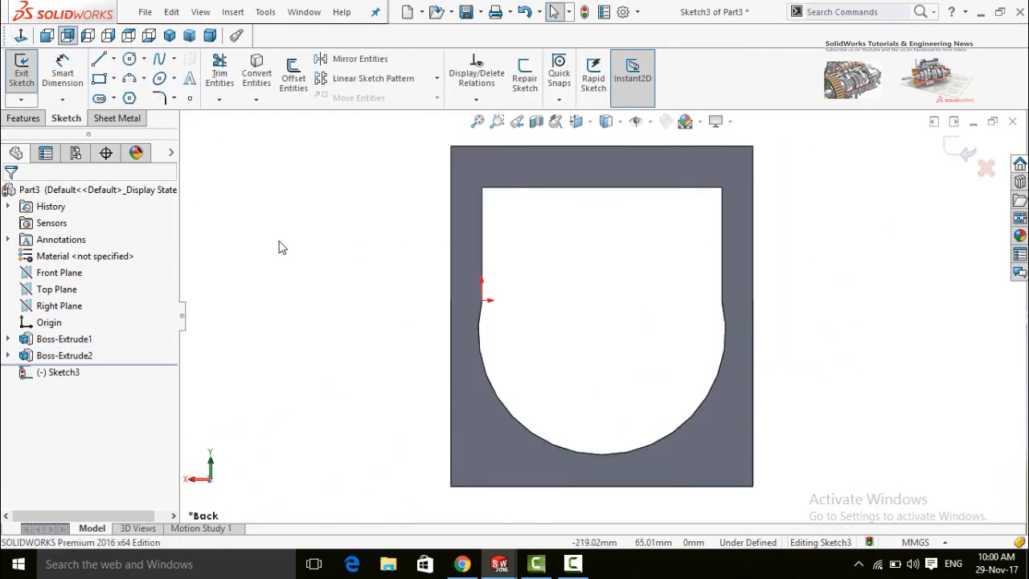
Draw a corner rectangle about 40 mm high over the crossbar, spanning the frame's full width from its upper corner
{"action": "left_click", "coordinate": [99, 79]}
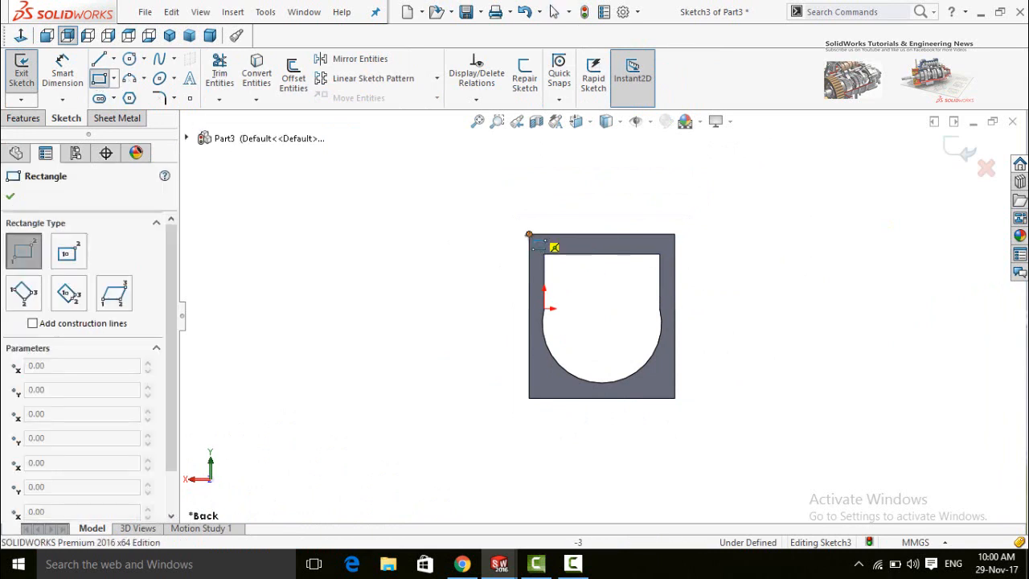
{"action": "mouse_move", "coordinate": [528, 235]}
{"action": "left_mouse_down"}
{"action": "mouse_move", "coordinate": [685, 259]}
{"action": "mouse_move", "coordinate": [675, 254]}
{"action": "left_mouse_up"}
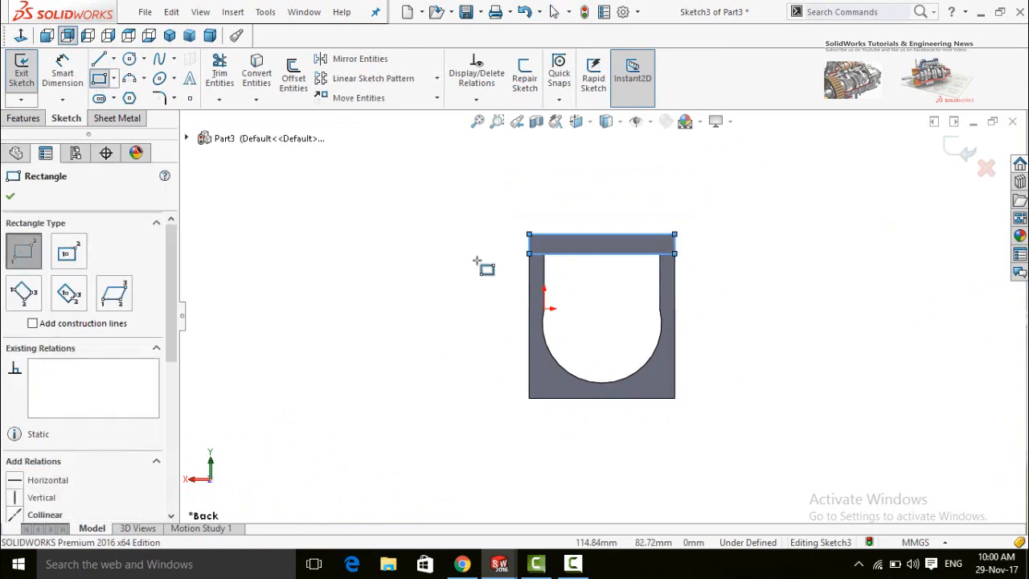
{"action": "key", "text": "Escape"}
Dimension the short vertical side of the rectangle on the crossbar as 40 mm
{"action": "right_click_drag", "start_coordinate": [451, 305], "coordinate": [482, 266]}
{"action": "scroll", "coordinate": [516, 246], "scroll_direction": "down", "scroll_amount": 3}
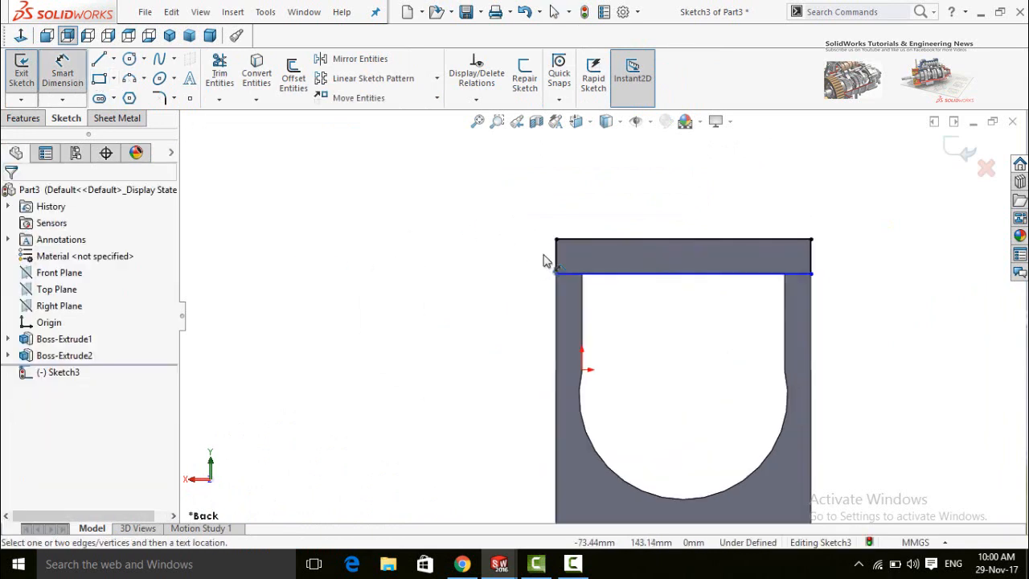
{"action": "left_click", "coordinate": [556, 257]}
{"action": "left_click", "coordinate": [494, 320]}
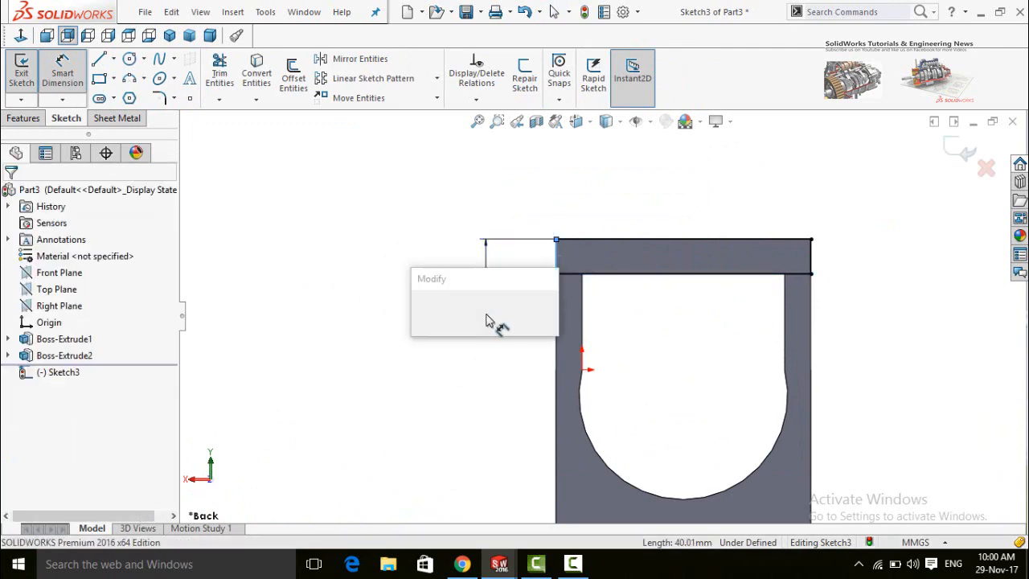
{"action": "type", "text": "40"}
{"action": "key", "text": "Return"}
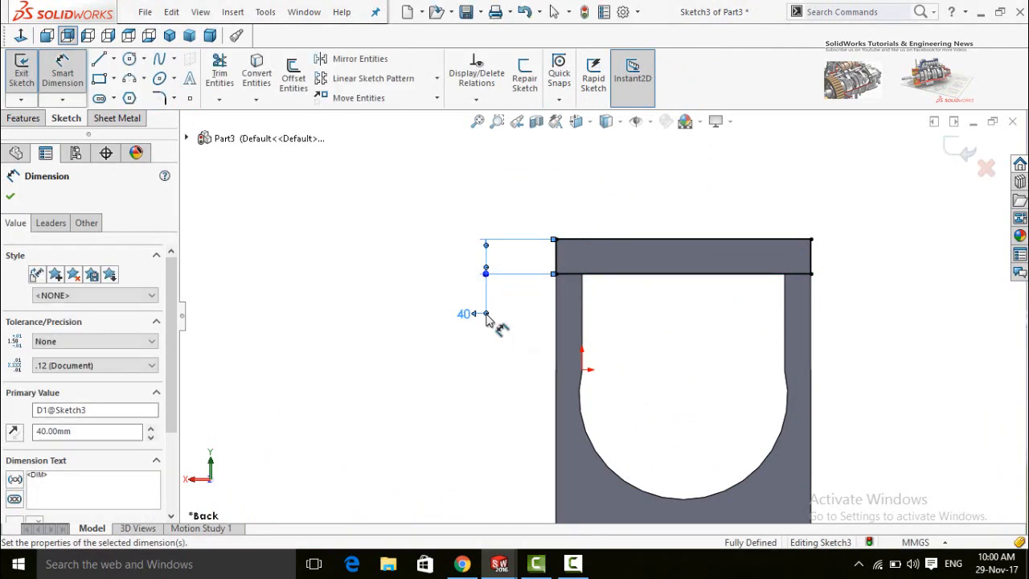
Extrude the crossbar rectangle 200 mm as a blind boss outward from the end face, merged with the body
{"action": "left_click", "coordinate": [22, 119]}
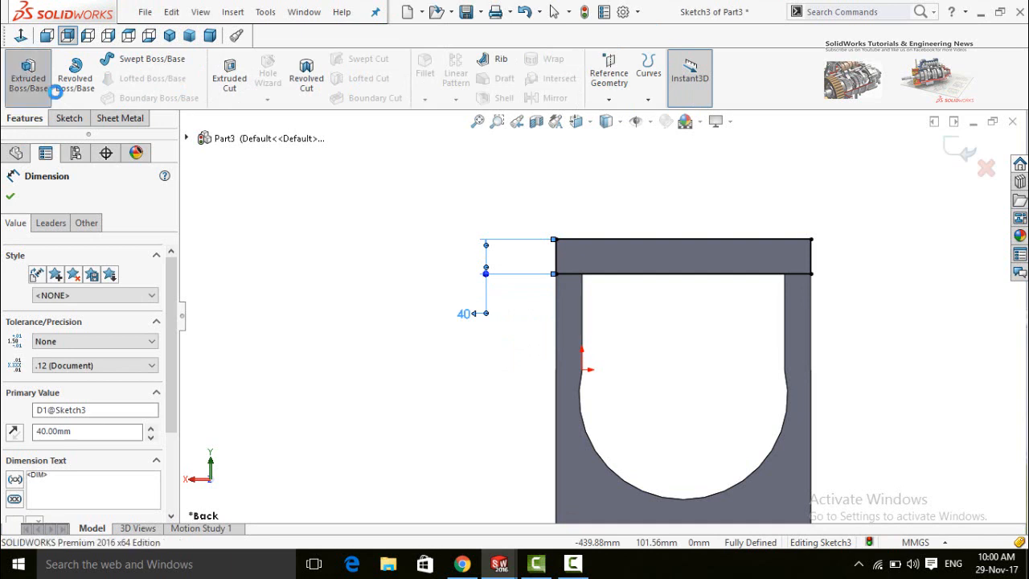
{"action": "left_click", "coordinate": [28, 72]}
{"action": "mouse_move", "coordinate": [450, 281]}
{"action": "middle_mouse_down"}
{"action": "mouse_move", "coordinate": [494, 249]}
{"action": "mouse_move", "coordinate": [552, 248]}
{"action": "middle_mouse_up"}
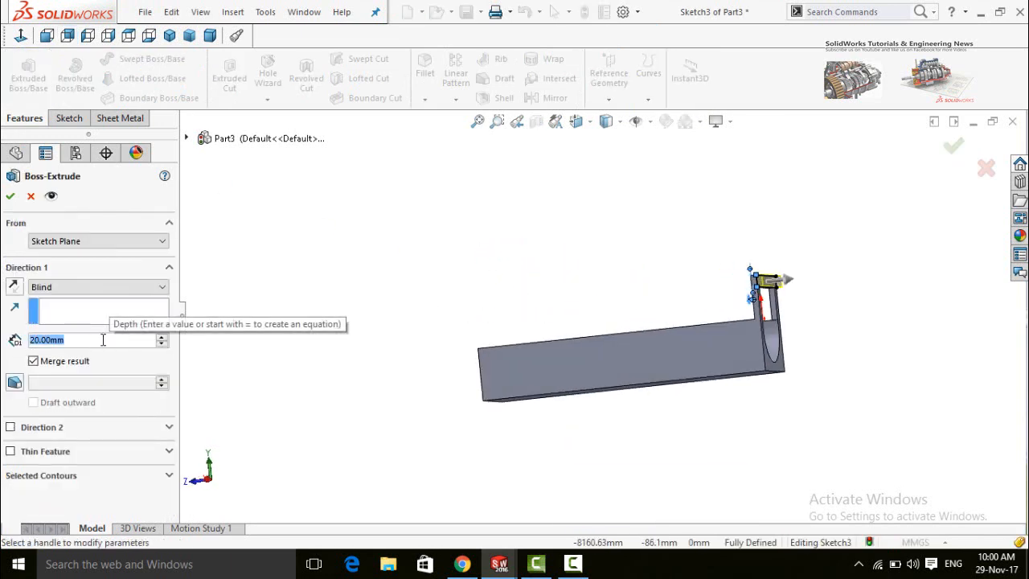
{"action": "type", "text": "200"}
{"action": "key", "text": "Return"}
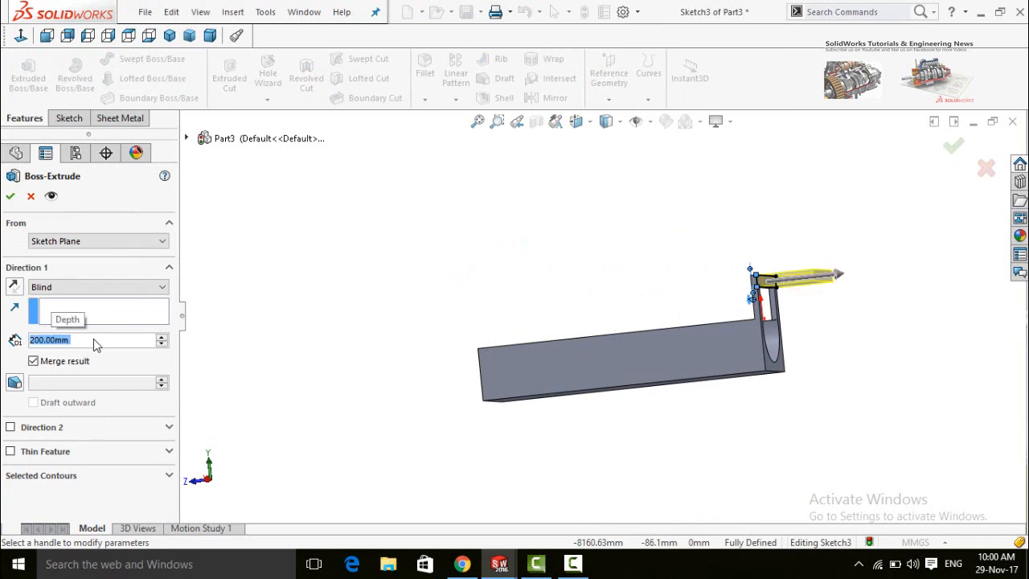
{"action": "left_click", "coordinate": [10, 197]}
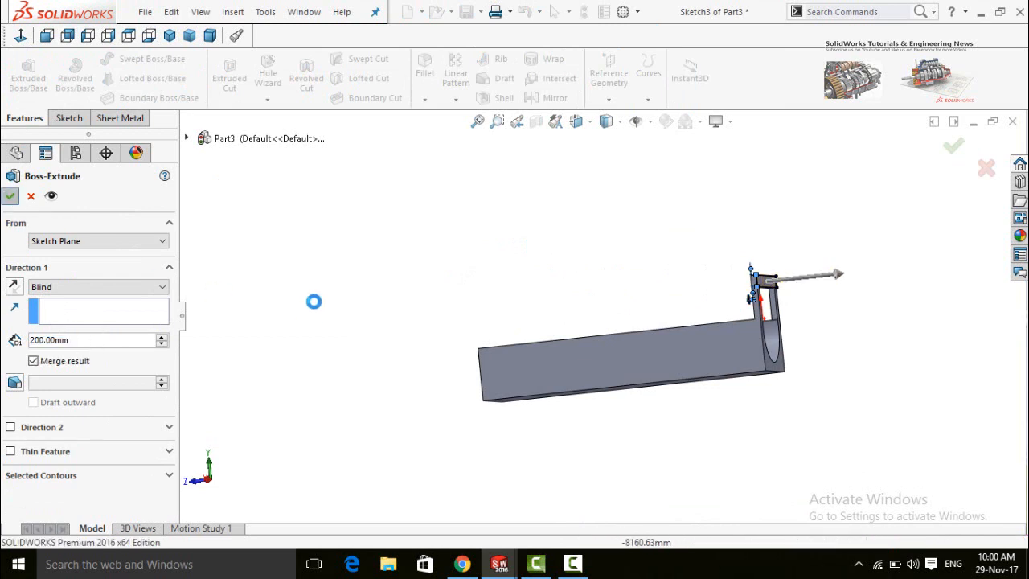
Open a sketch on the underside face of the top plate that projects from the end frame
{"action": "middle_click_drag", "start_coordinate": [457, 284], "coordinate": [428, 266]}
{"action": "scroll", "coordinate": [576, 270], "scroll_direction": "up", "scroll_amount": 2}
{"action": "scroll", "coordinate": [644, 218], "scroll_direction": "down", "scroll_amount": 3}
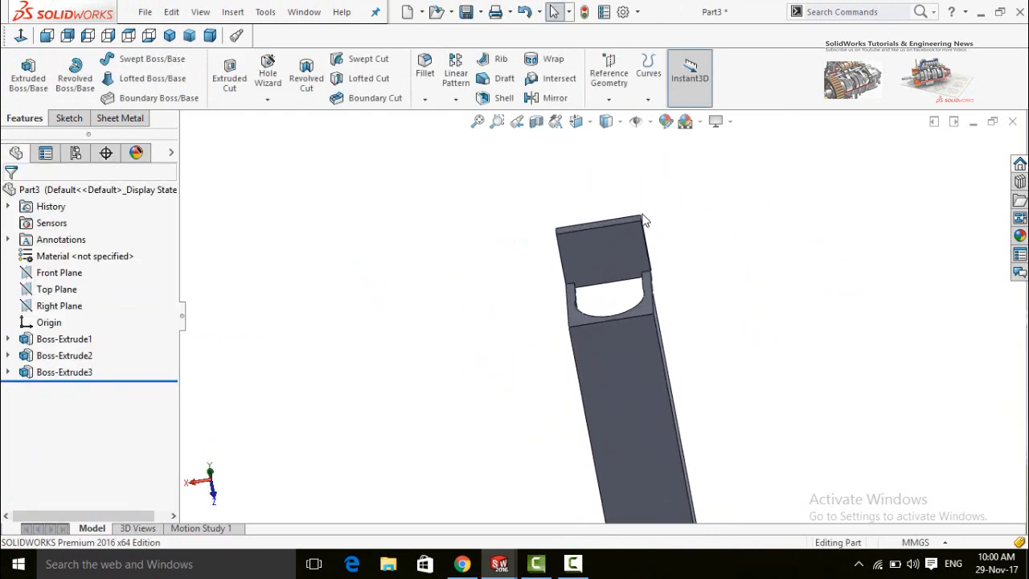
{"action": "left_click", "coordinate": [578, 256]}
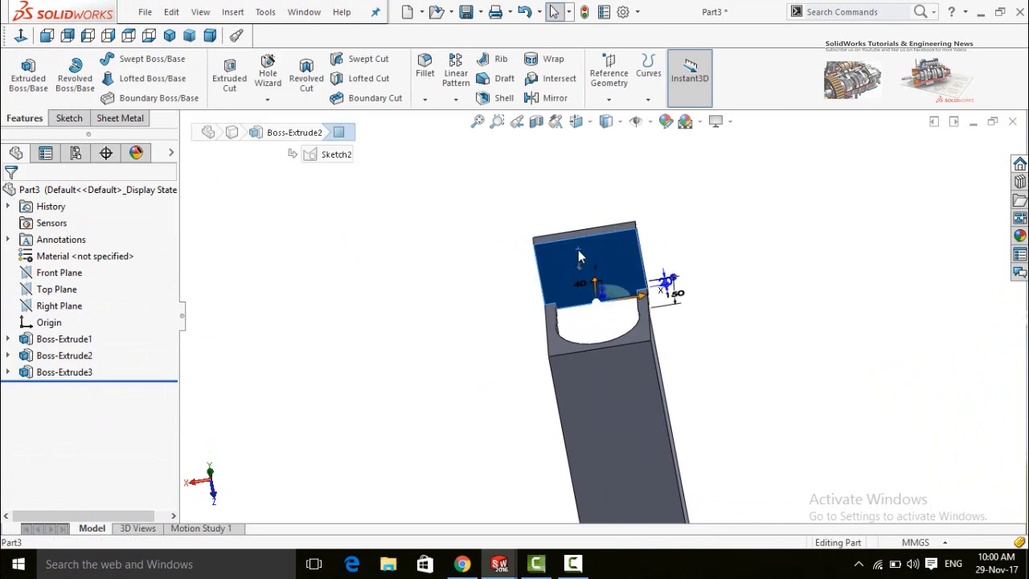
{"action": "left_click", "coordinate": [647, 201]}
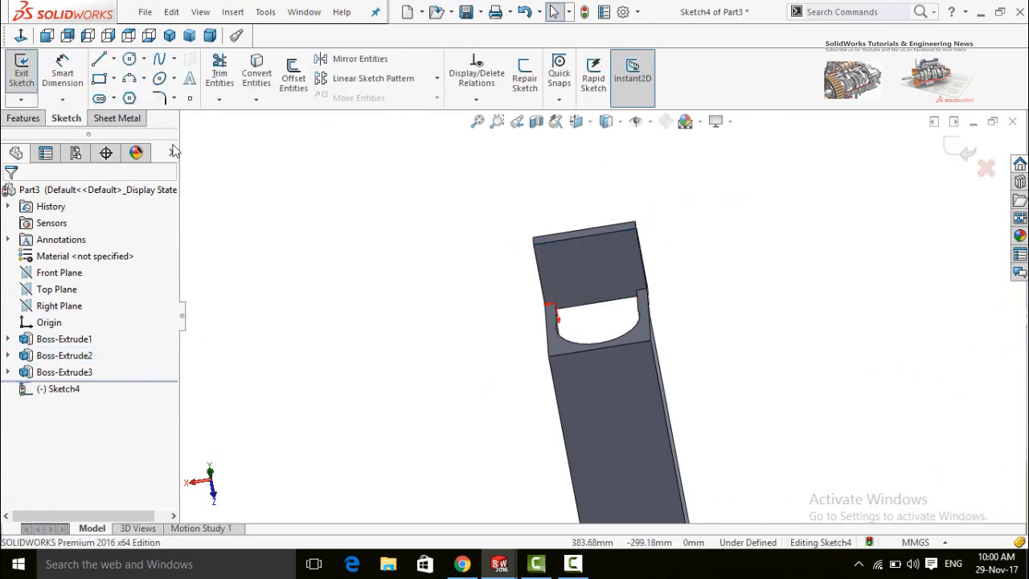
Draw two full-width corner rectangles across the plate's underside: one about 58 mm deep at the outer end, a second nearer the trough
{"action": "left_click", "coordinate": [107, 82]}
{"action": "scroll", "coordinate": [588, 471], "scroll_direction": "up", "scroll_amount": 3}
{"action": "scroll", "coordinate": [629, 408], "scroll_direction": "down", "scroll_amount": 3}
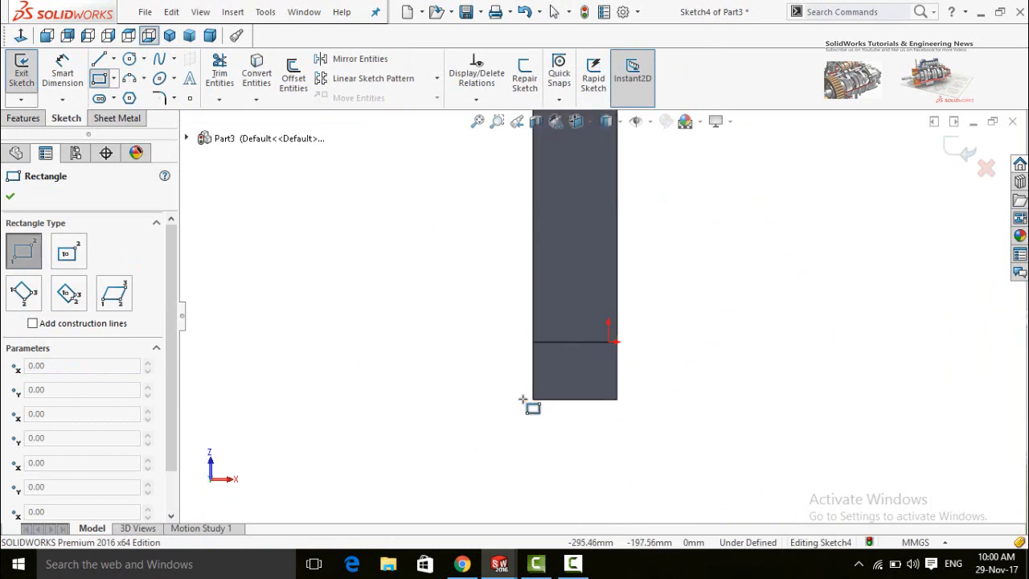
{"action": "left_click", "coordinate": [533, 400]}
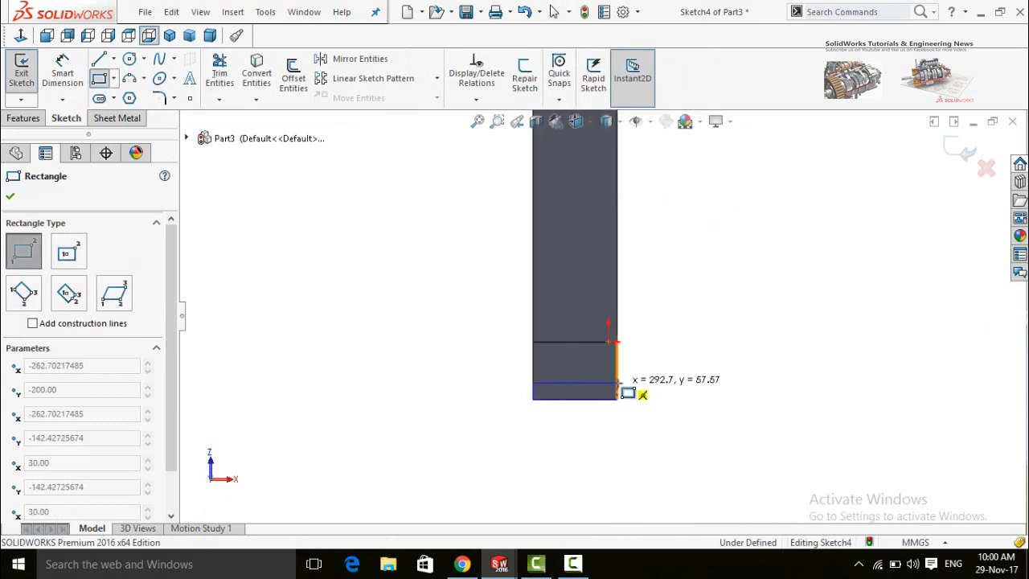
{"action": "left_click", "coordinate": [617, 383]}
{"action": "left_click", "coordinate": [532, 361]}
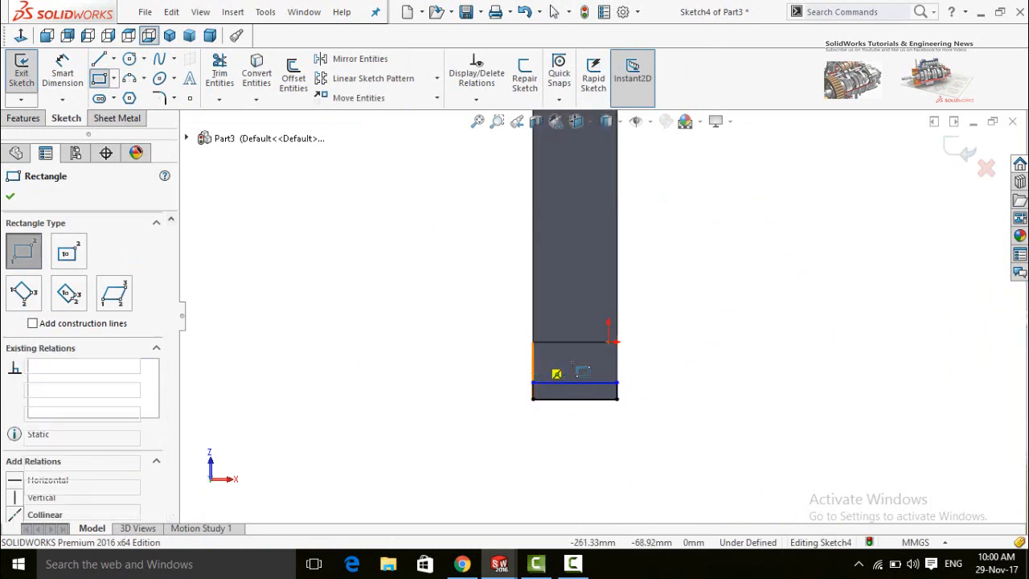
{"action": "left_click", "coordinate": [618, 355]}
{"action": "scroll", "coordinate": [630, 429], "scroll_direction": "down", "scroll_amount": 3}
{"action": "key", "text": "Escape"}
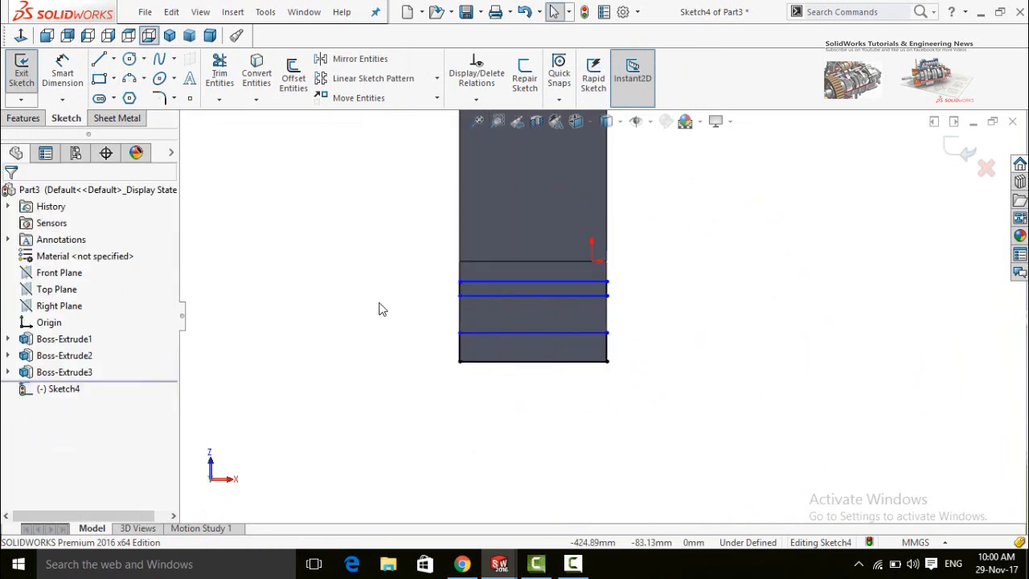
Make the short sides of the two rectangles equal in length
{"action": "left_click_drag", "start_coordinate": [402, 248], "coordinate": [495, 418]}
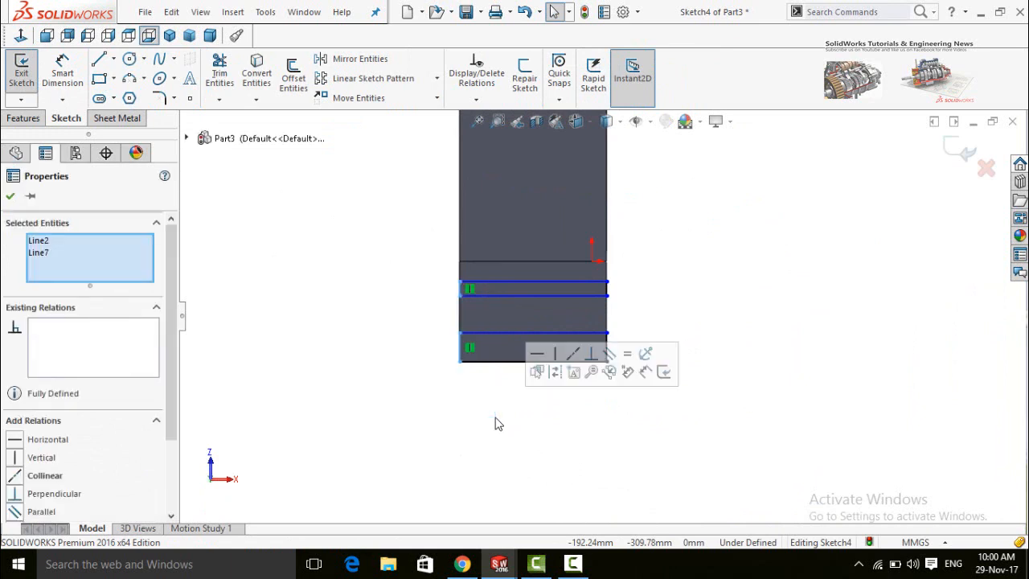
{"action": "left_click", "coordinate": [627, 354]}
{"action": "left_click", "coordinate": [751, 421]}
Dimension the depth of the outer-end rectangle as 40 mm
{"action": "right_click_drag", "start_coordinate": [722, 411], "coordinate": [684, 283]}
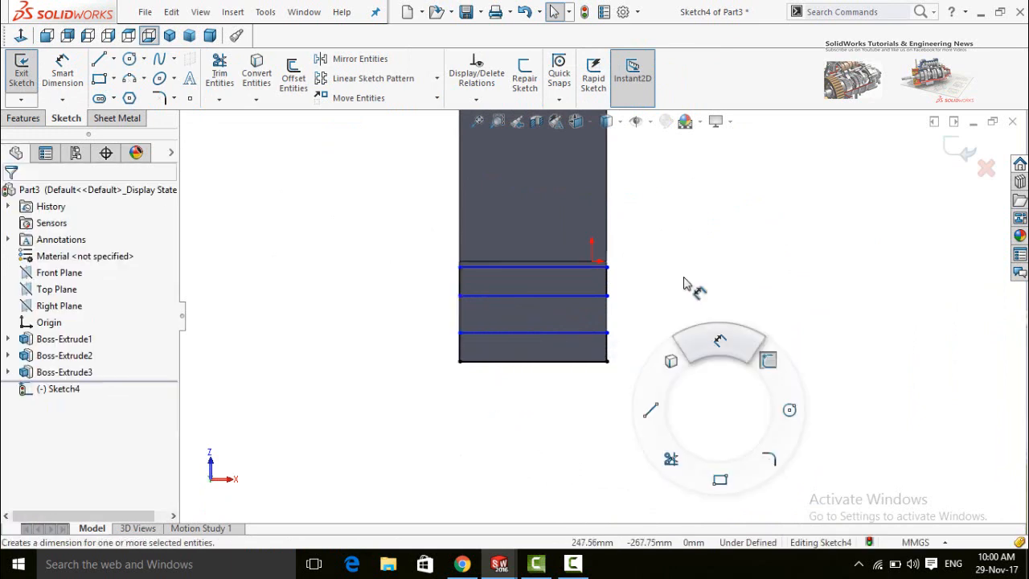
{"action": "left_click", "coordinate": [563, 334]}
{"action": "left_click", "coordinate": [565, 361]}
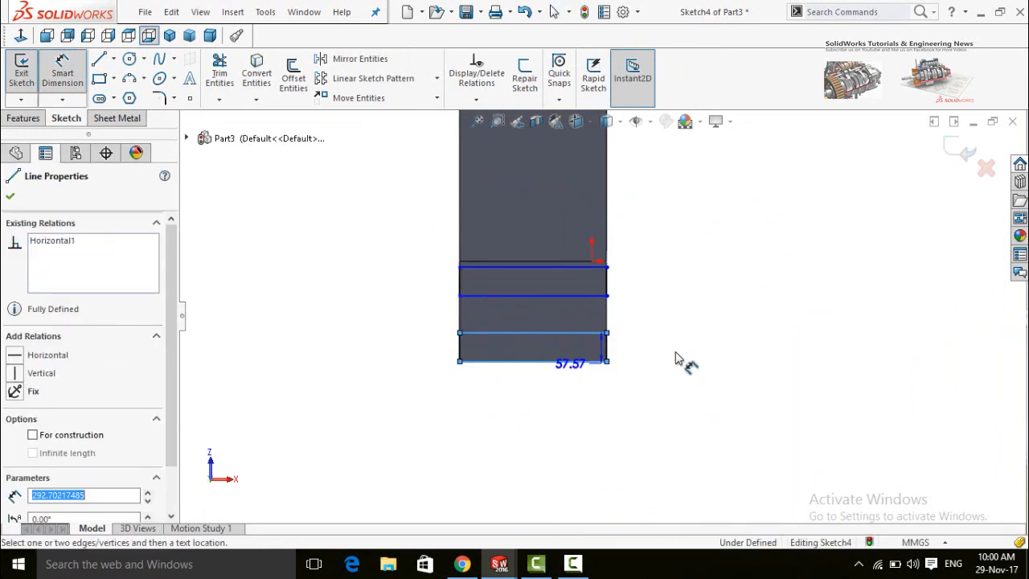
{"action": "left_click", "coordinate": [720, 292]}
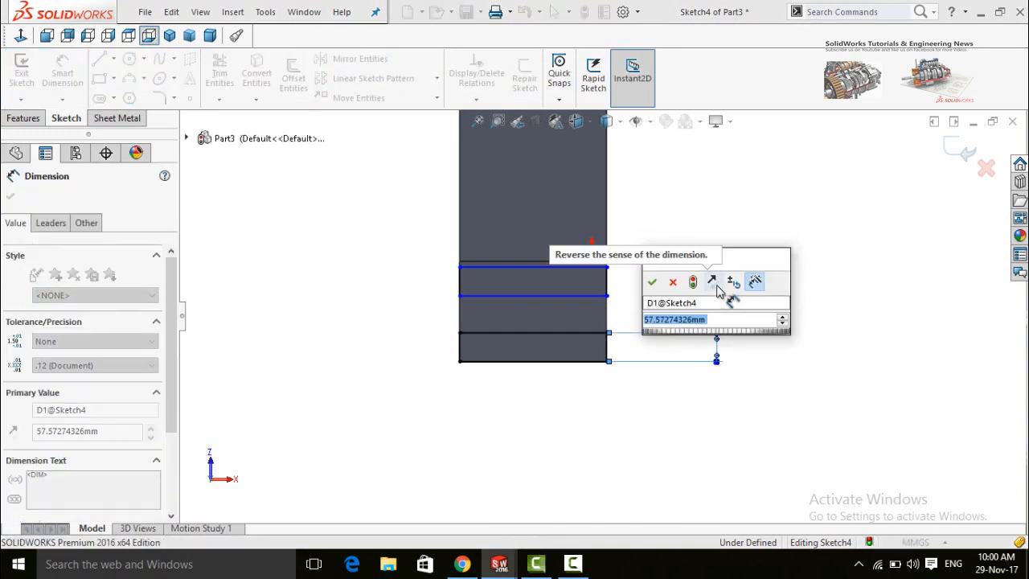
{"action": "type", "text": "40"}
{"action": "key", "text": "Return"}
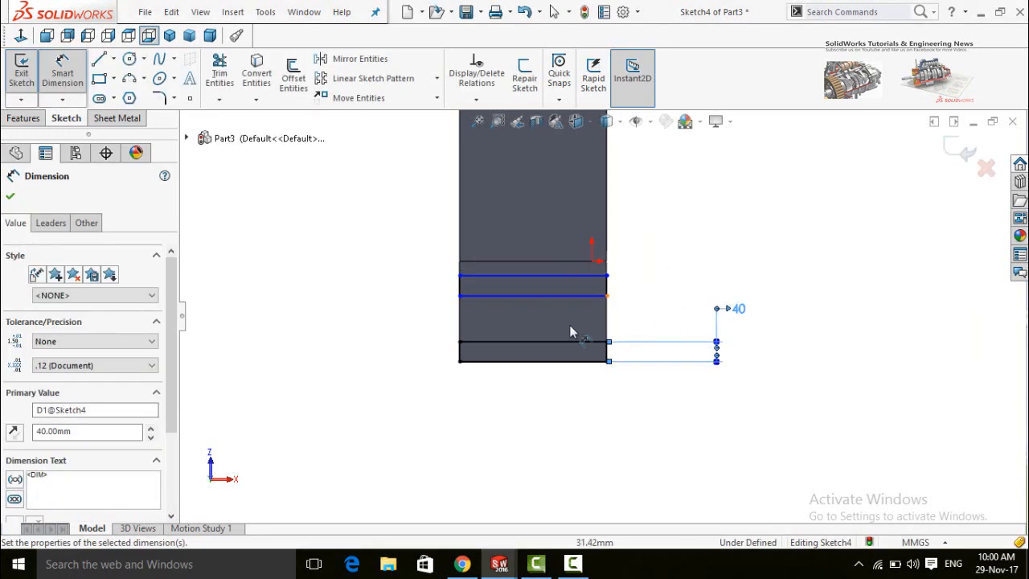
{"action": "left_click", "coordinate": [10, 197]}
Extrude both rectangles as merged bosses, Up To Surface, ending at the bottom face of the trough block
{"action": "left_click", "coordinate": [22, 118]}
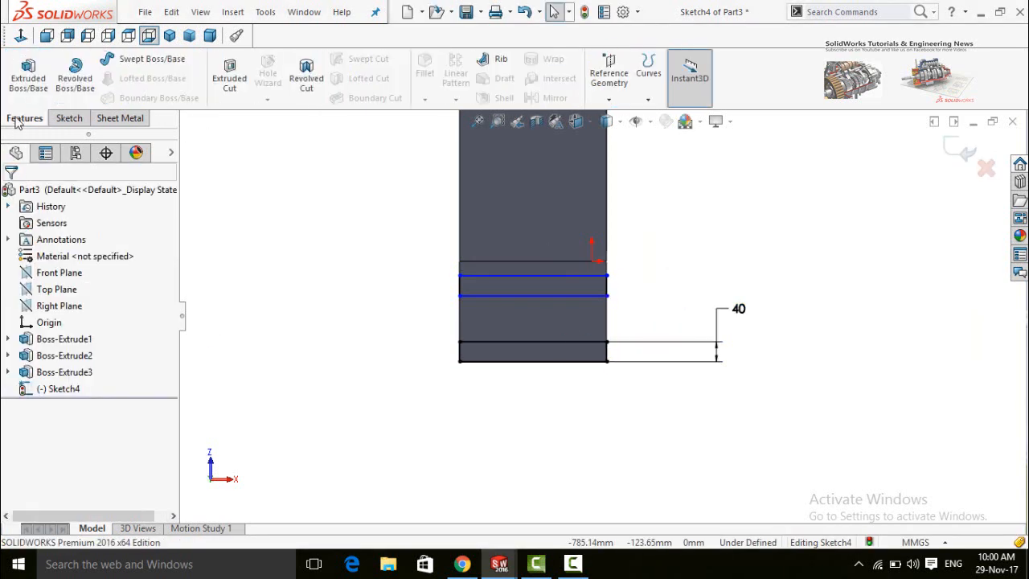
{"action": "left_click", "coordinate": [16, 87]}
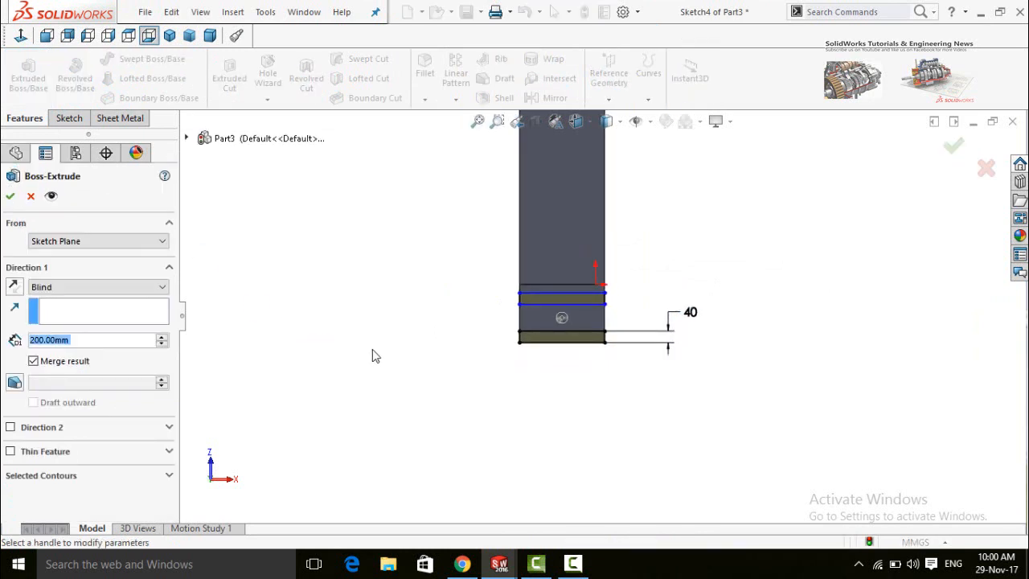
{"action": "middle_click_drag", "start_coordinate": [448, 321], "coordinate": [453, 321]}
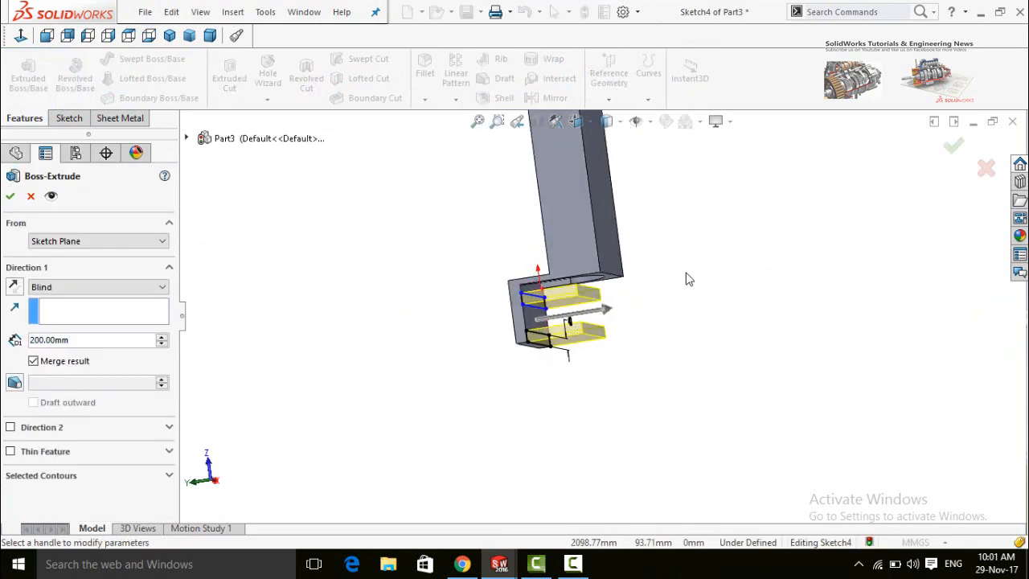
{"action": "left_click", "coordinate": [608, 244]}
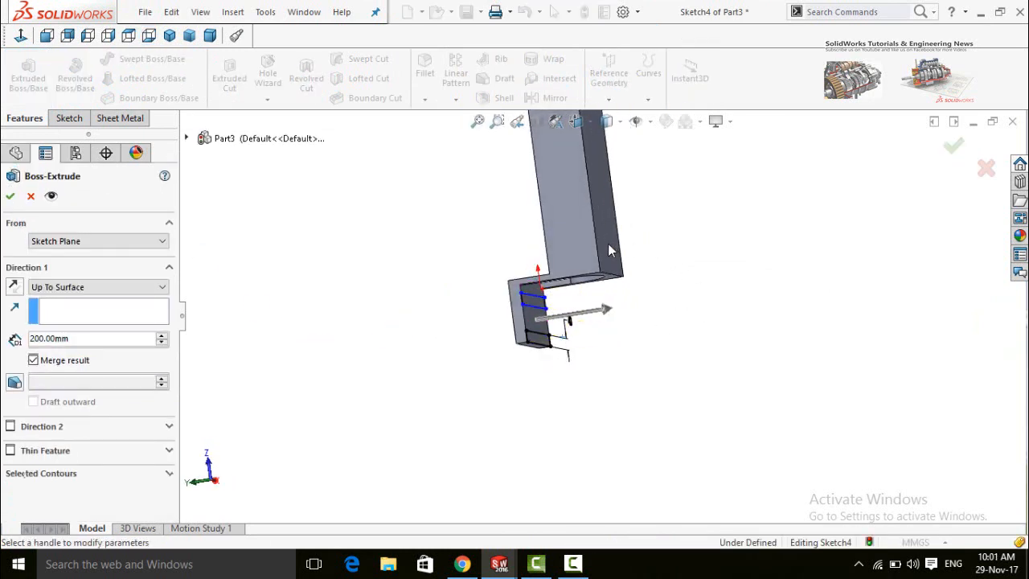
{"action": "left_click", "coordinate": [10, 197]}
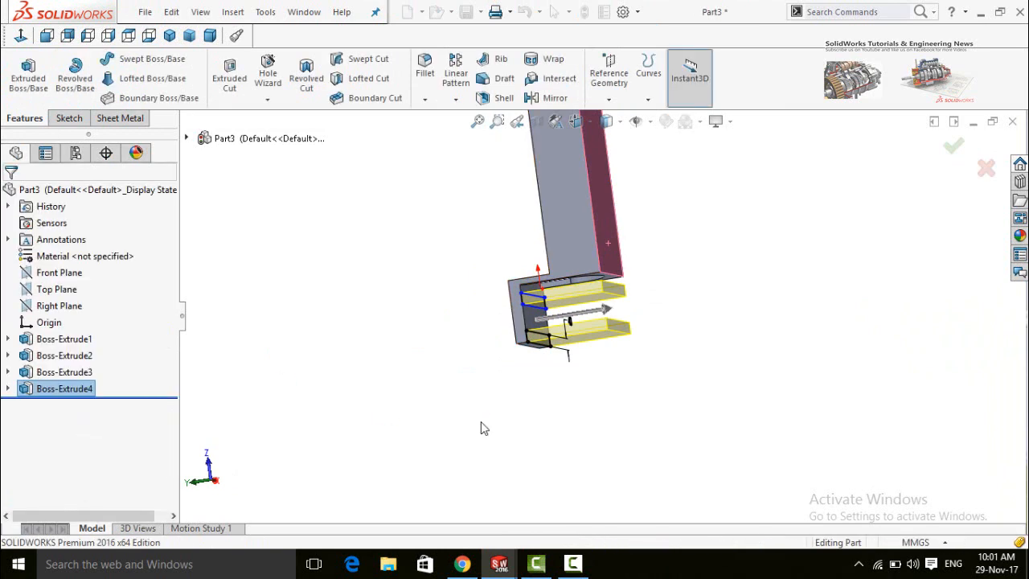
Open a sketch on the outer face of the end plate, viewed straight on with hidden lines visible
{"action": "middle_click_drag", "start_coordinate": [479, 390], "coordinate": [531, 232]}
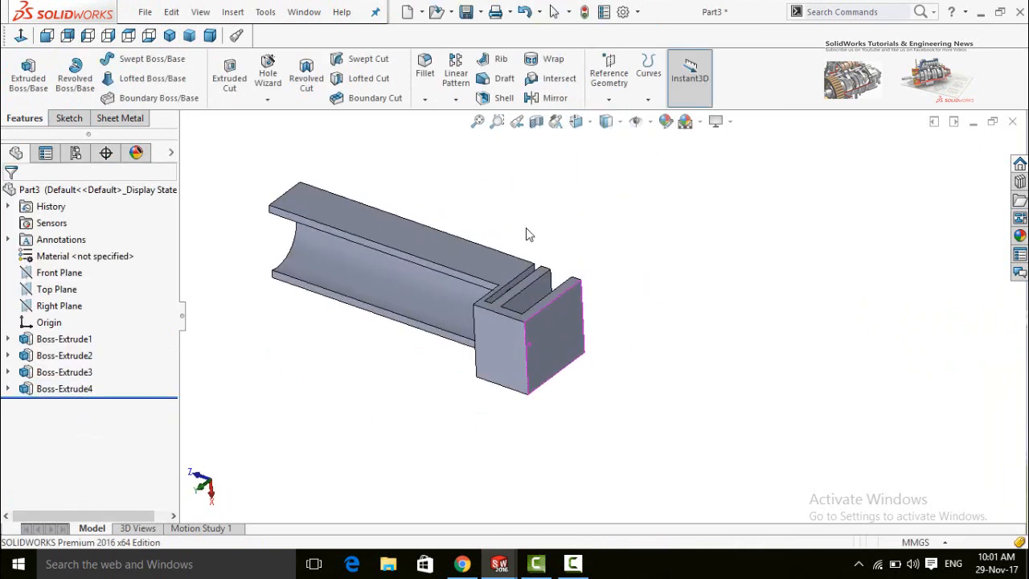
{"action": "left_click", "coordinate": [561, 337]}
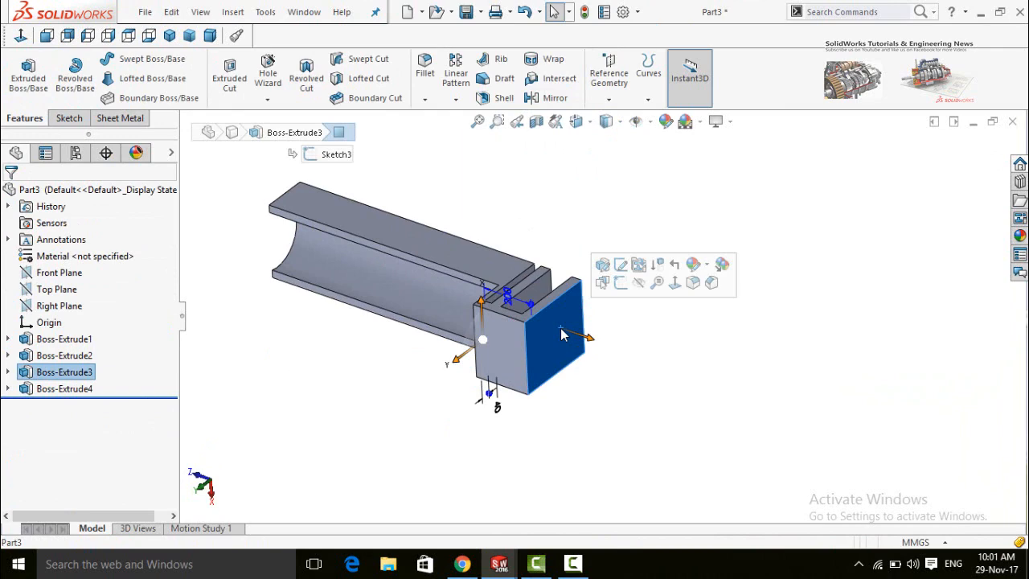
{"action": "left_click", "coordinate": [630, 283]}
{"action": "left_click", "coordinate": [21, 35]}
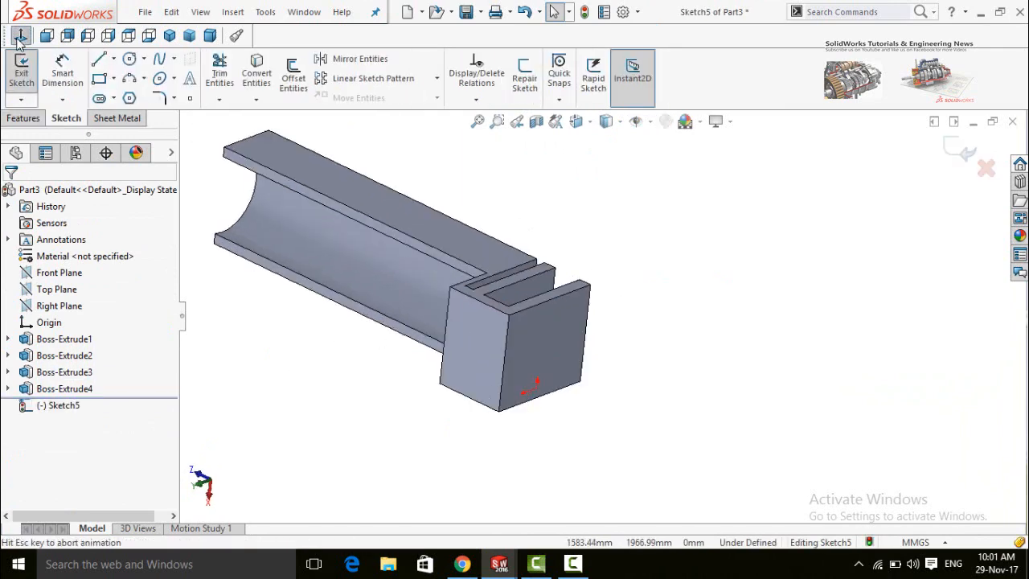
{"action": "left_click", "coordinate": [620, 122]}
{"action": "left_click", "coordinate": [610, 201]}
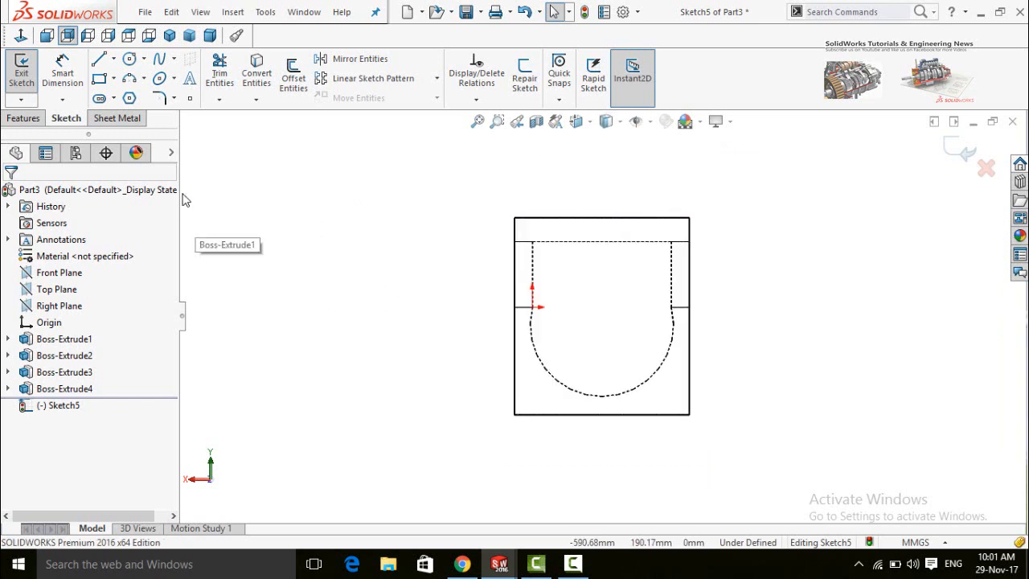
Draw a circle about 90 mm in diameter centred on the trough arc's centre
{"action": "left_click", "coordinate": [128, 61]}
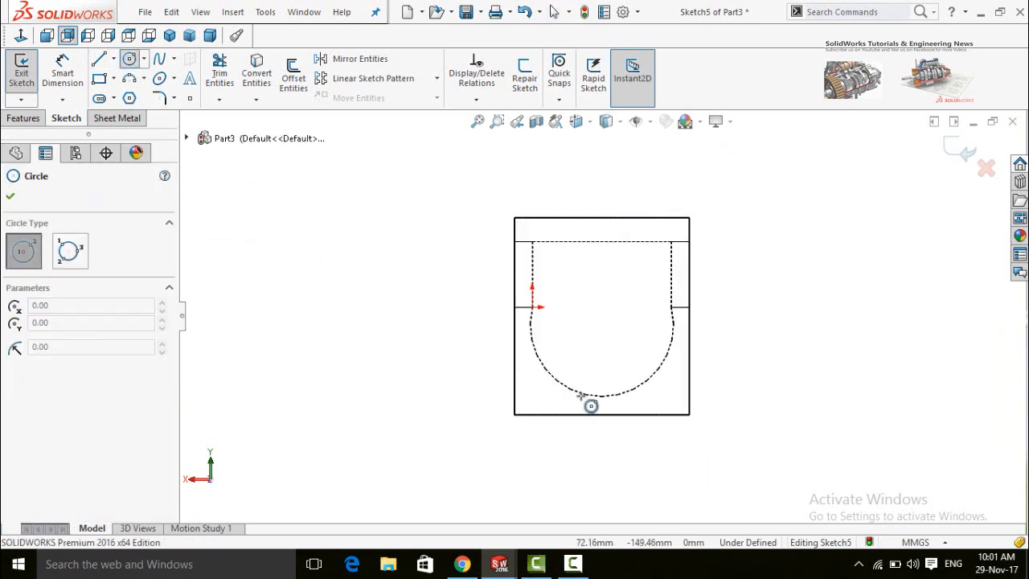
{"action": "left_click", "coordinate": [601, 325]}
{"action": "left_click", "coordinate": [616, 347]}
Dimension the circle's diameter as 24 mm
{"action": "right_click_drag", "start_coordinate": [750, 419], "coordinate": [746, 359]}
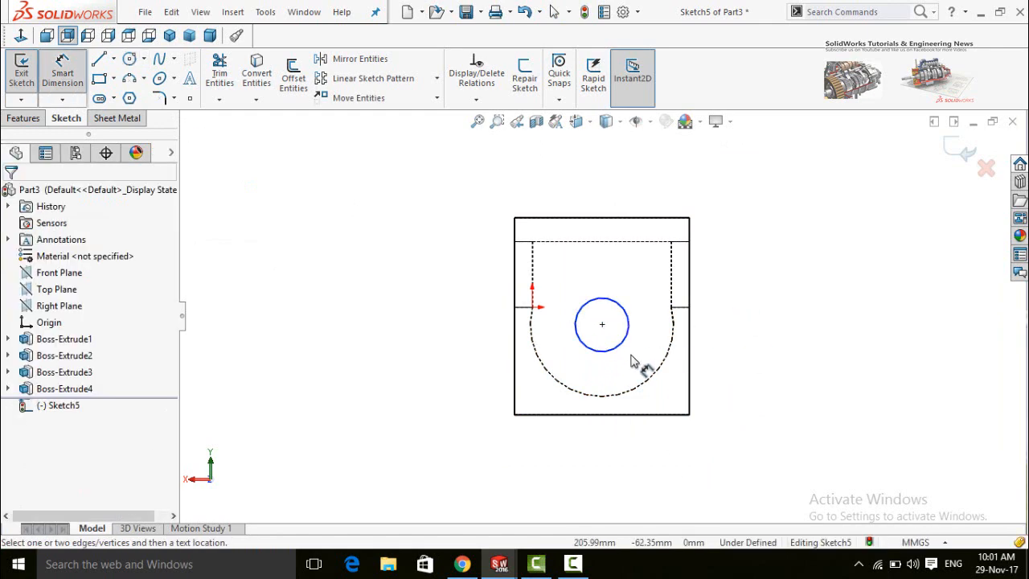
{"action": "left_click", "coordinate": [628, 333]}
{"action": "left_click", "coordinate": [774, 284]}
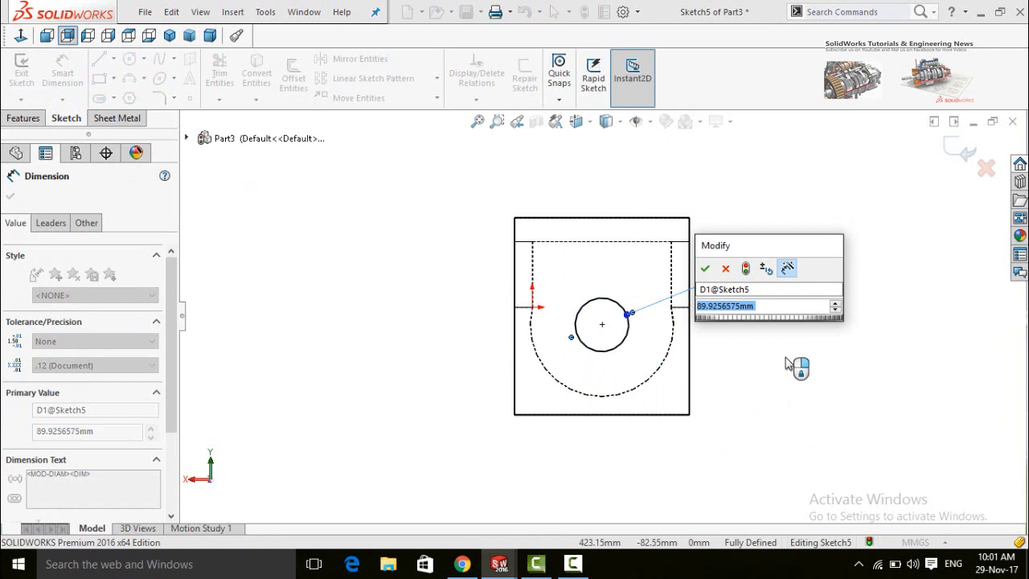
{"action": "type", "text": "24"}
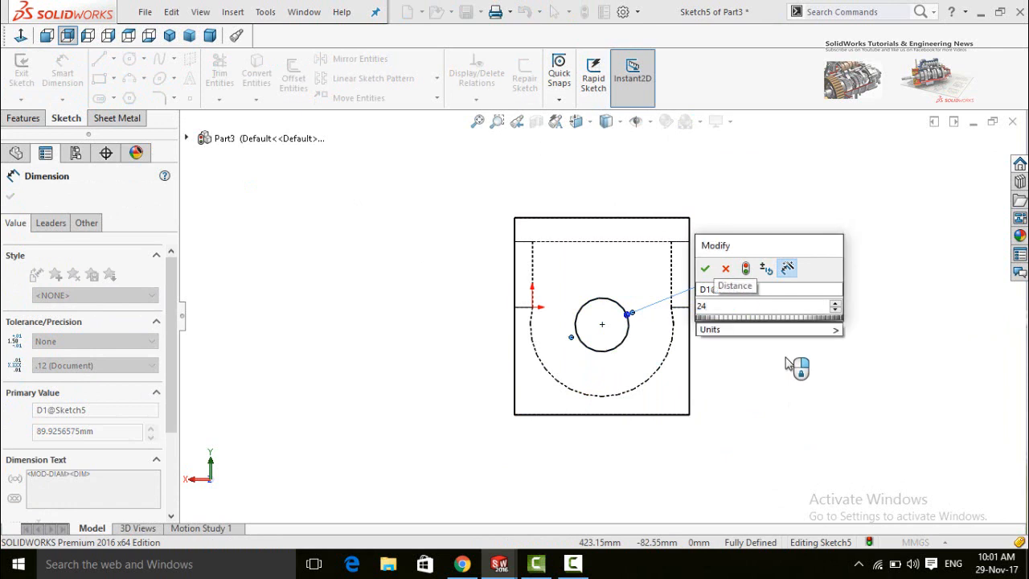
{"action": "key", "text": "Return"}
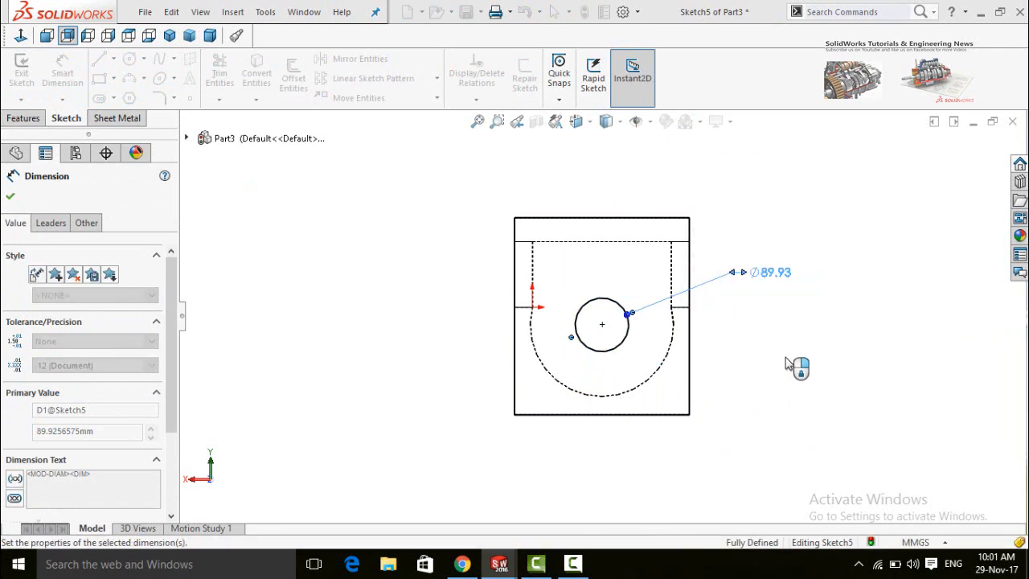
{"action": "left_click", "coordinate": [9, 198]}
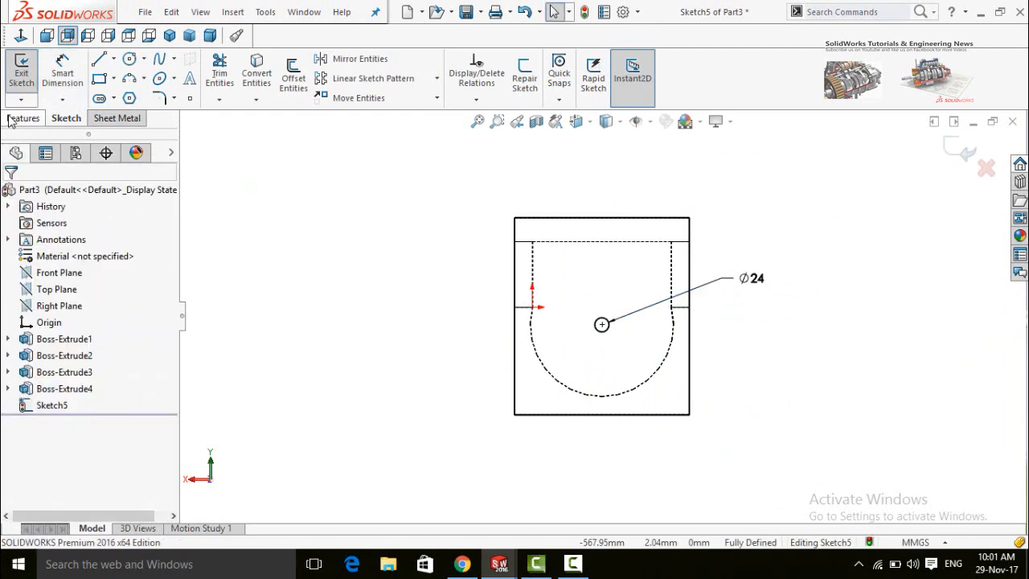
Cut-extrude the 24 mm circle as a blind cut 454 mm deep through both hanging plates towards the trough
{"action": "left_click", "coordinate": [24, 118]}
{"action": "left_click", "coordinate": [222, 85]}
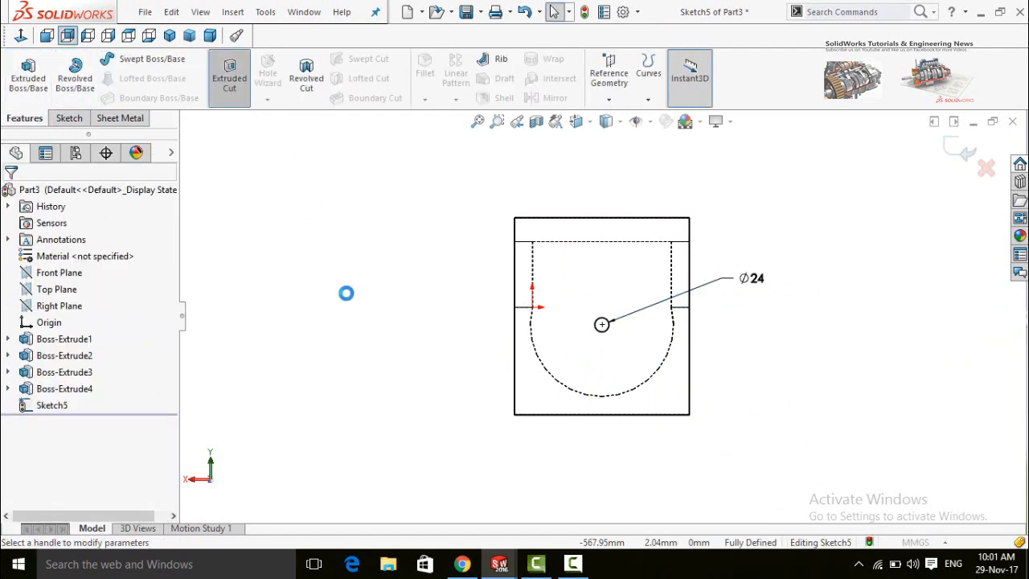
{"action": "middle_click_drag", "start_coordinate": [415, 304], "coordinate": [810, 344]}
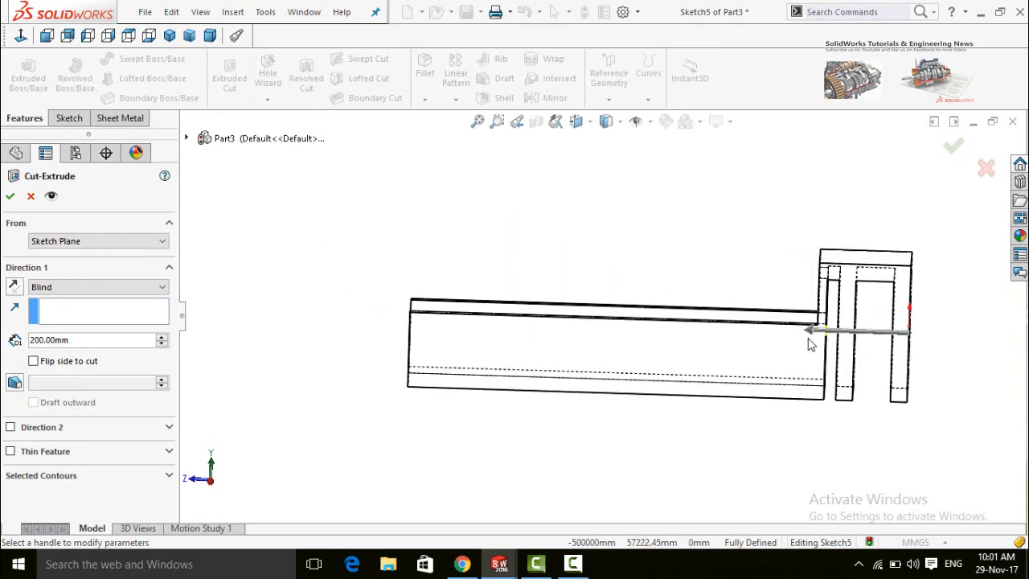
{"action": "left_click_drag", "start_coordinate": [793, 339], "coordinate": [718, 352]}
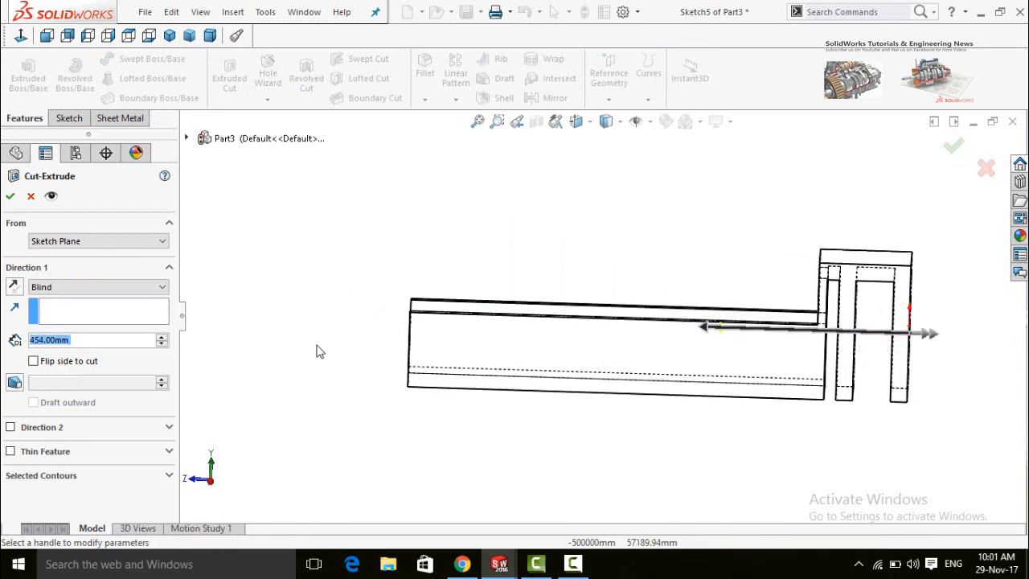
{"action": "left_click", "coordinate": [9, 196]}
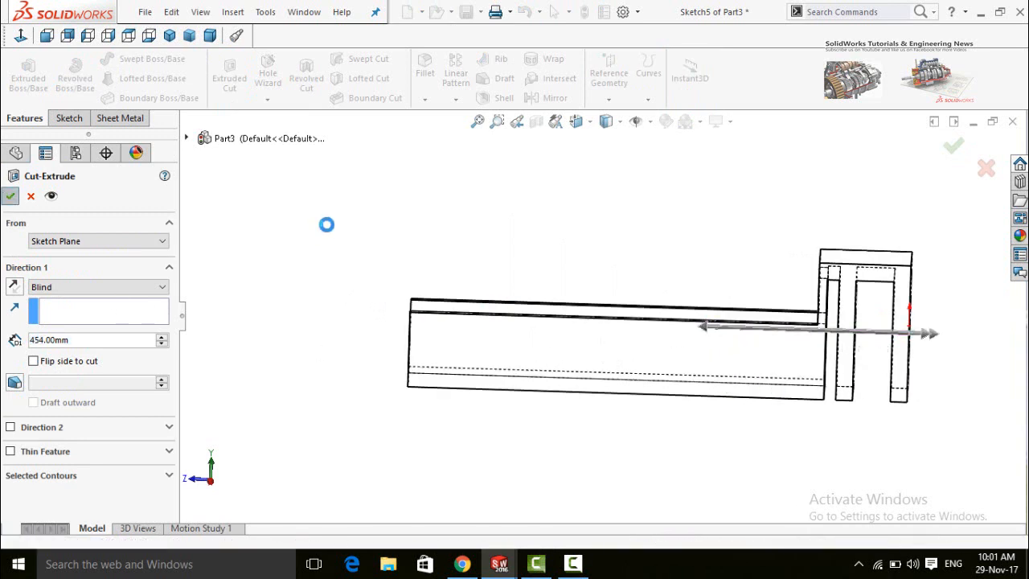
Set the display style back to shaded with edges
{"action": "left_click", "coordinate": [607, 121]}
{"action": "left_click", "coordinate": [608, 143]}
{"action": "mouse_move", "coordinate": [692, 250]}
{"action": "middle_mouse_down"}
{"action": "mouse_move", "coordinate": [620, 225]}
{"action": "mouse_move", "coordinate": [579, 225]}
{"action": "mouse_move", "coordinate": [598, 243]}
{"action": "mouse_move", "coordinate": [660, 225]}
{"action": "mouse_move", "coordinate": [699, 254]}
{"action": "mouse_move", "coordinate": [688, 252]}
{"action": "mouse_move", "coordinate": [669, 205]}
{"action": "middle_mouse_up"}
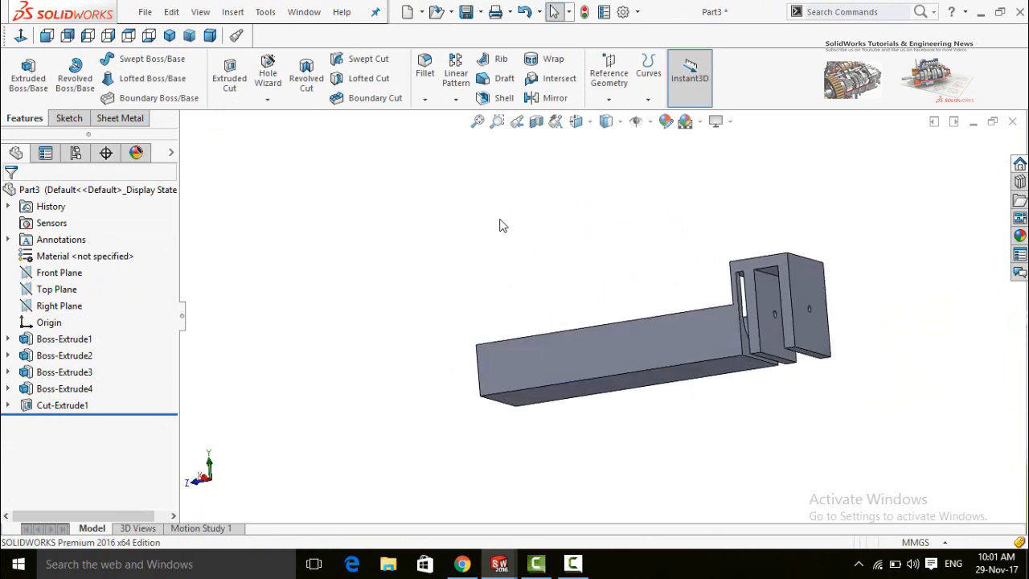
Fillet the four lower corner edges of the two hanging support plates with a 150 mm radius
{"action": "left_click", "coordinate": [426, 81]}
{"action": "middle_click_drag", "start_coordinate": [616, 257], "coordinate": [616, 164]}
{"action": "scroll", "coordinate": [829, 345], "scroll_direction": "down", "scroll_amount": 2}
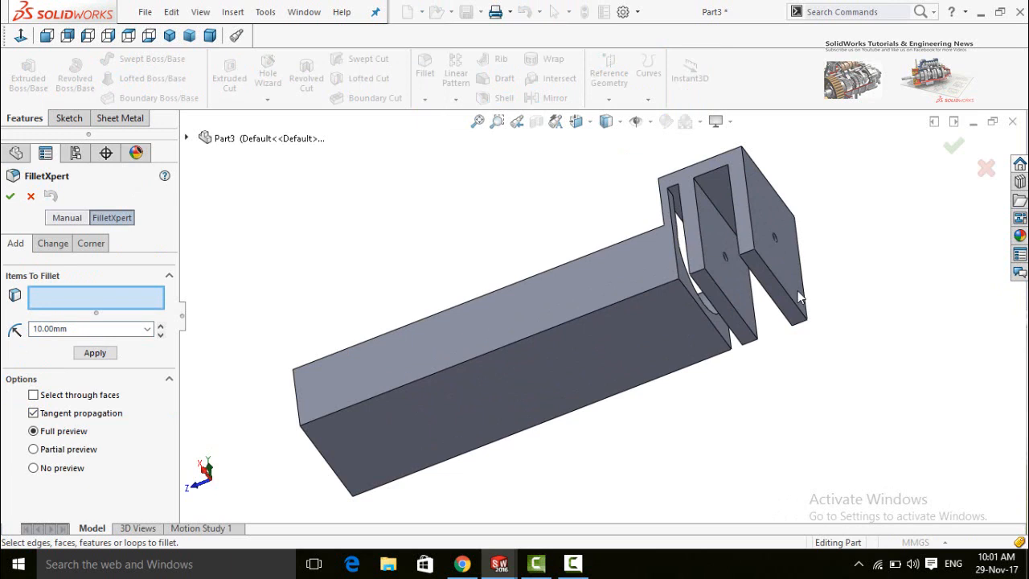
{"action": "left_click", "coordinate": [748, 253]}
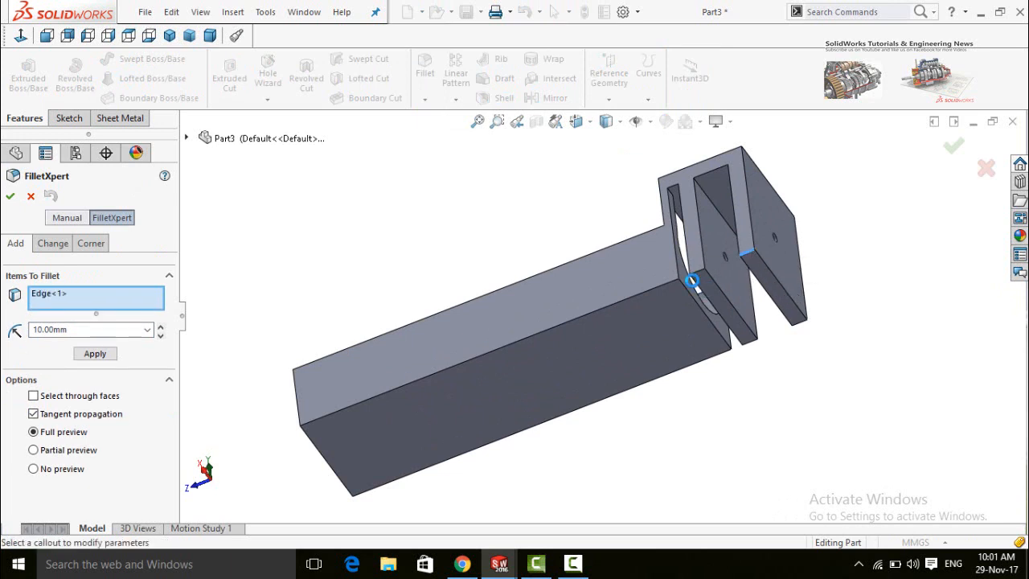
{"action": "left_click", "coordinate": [699, 274]}
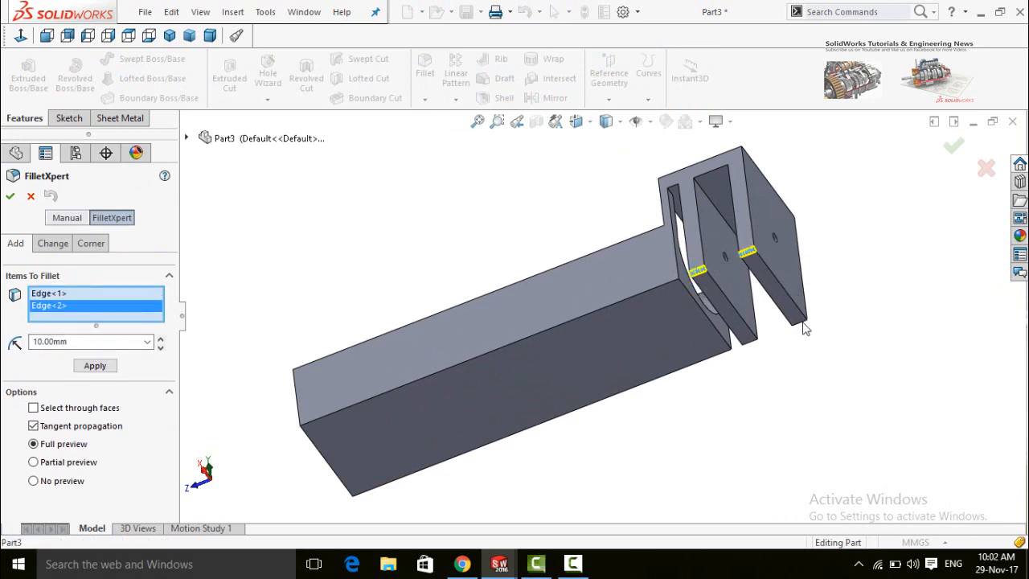
{"action": "left_click", "coordinate": [804, 323]}
{"action": "left_click", "coordinate": [751, 345]}
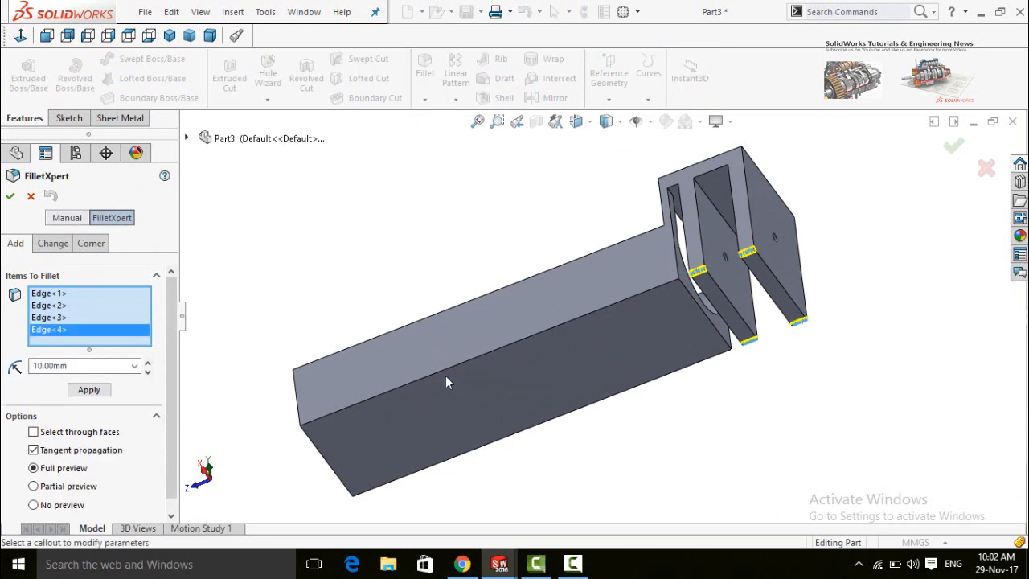
{"action": "middle_click_drag", "start_coordinate": [448, 381], "coordinate": [338, 344]}
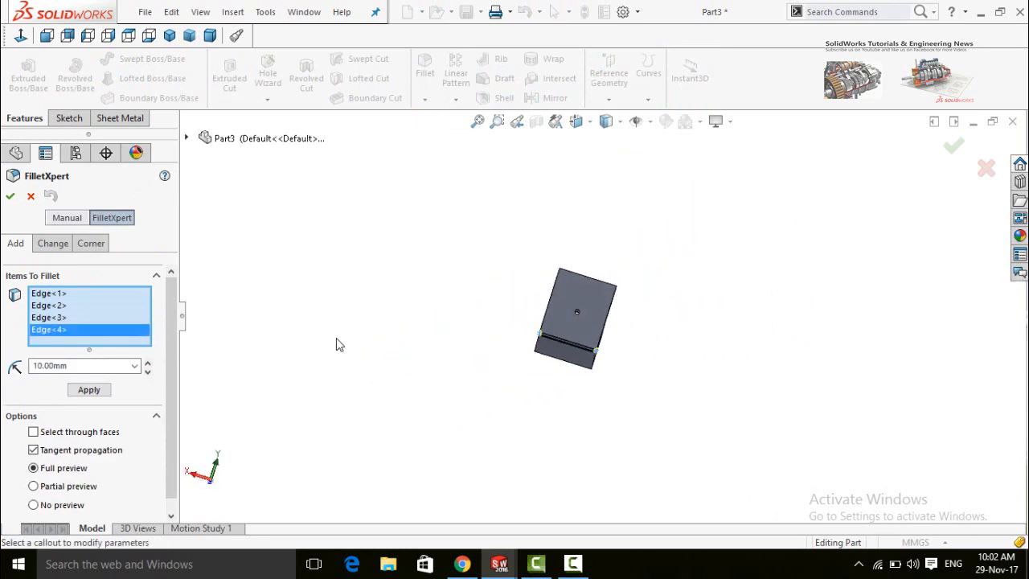
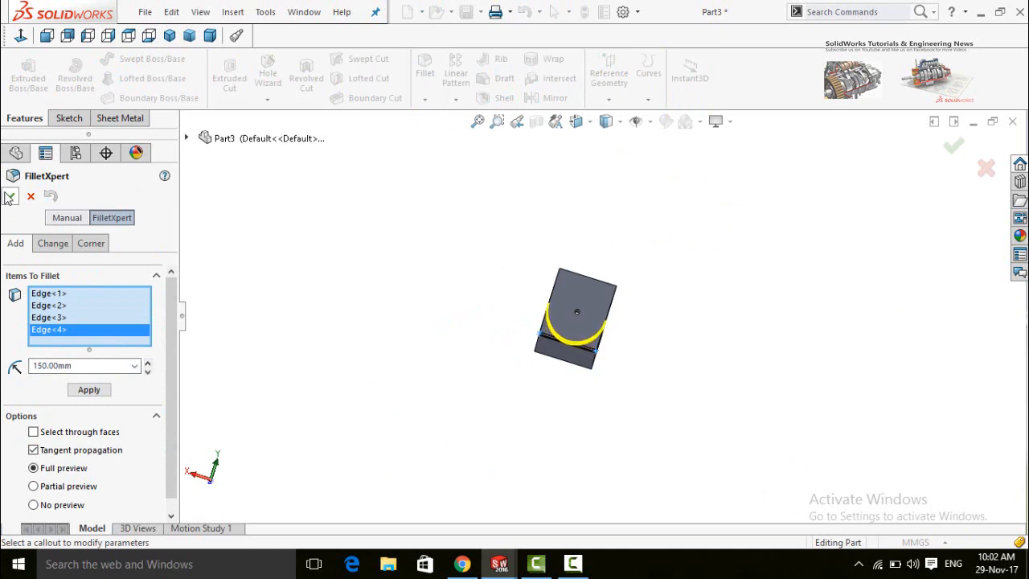
{"action": "middle_click_drag", "start_coordinate": [383, 306], "coordinate": [467, 292]}
{"action": "left_click", "coordinate": [657, 396]}
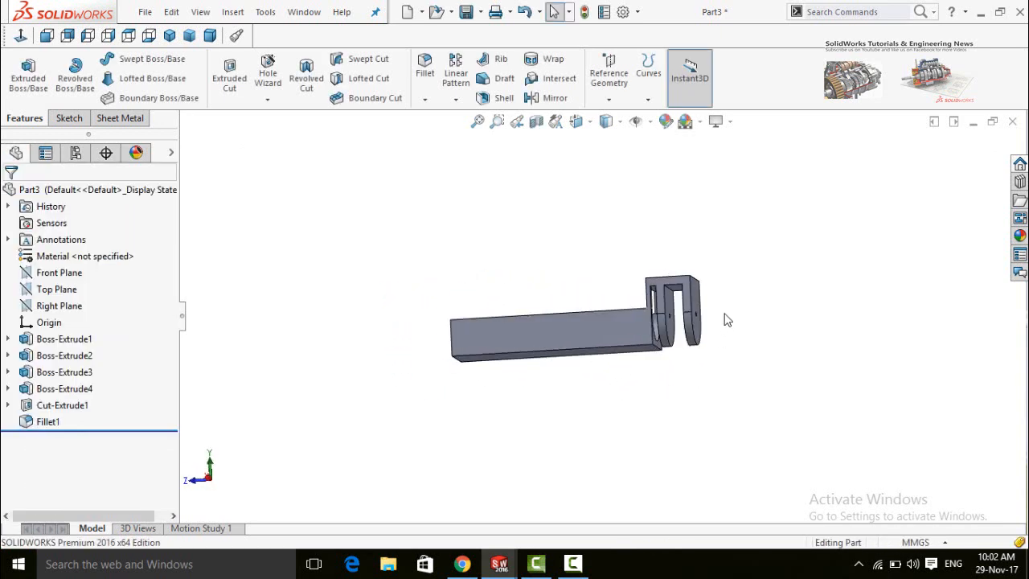
Set the extrusion depth of the end frame's horizontal top plate to 400 mm
{"action": "middle_click_drag", "start_coordinate": [724, 313], "coordinate": [718, 331]}
{"action": "scroll", "coordinate": [654, 298], "scroll_direction": "down", "scroll_amount": 3}
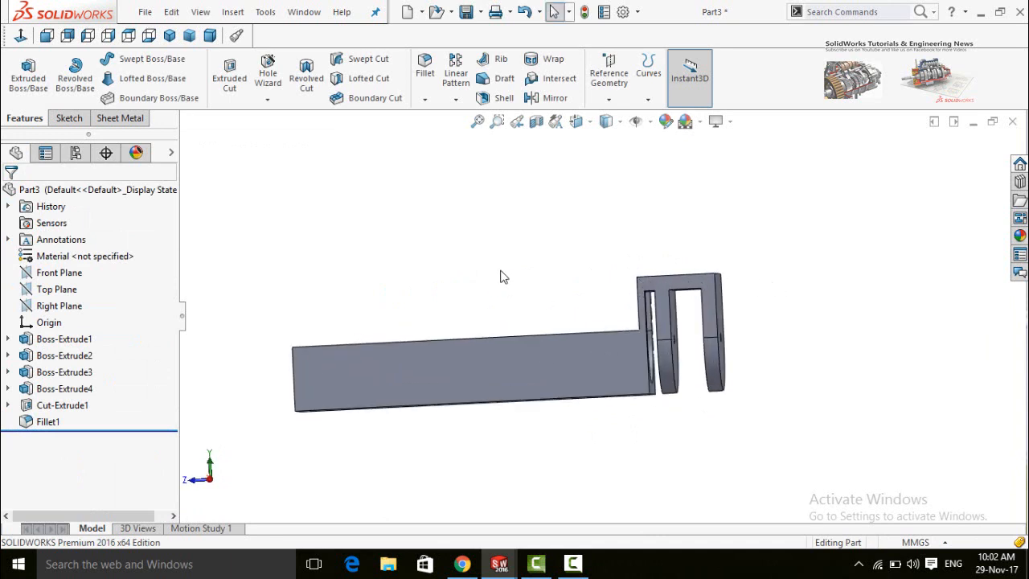
{"action": "scroll", "coordinate": [553, 263], "scroll_direction": "up", "scroll_amount": 2}
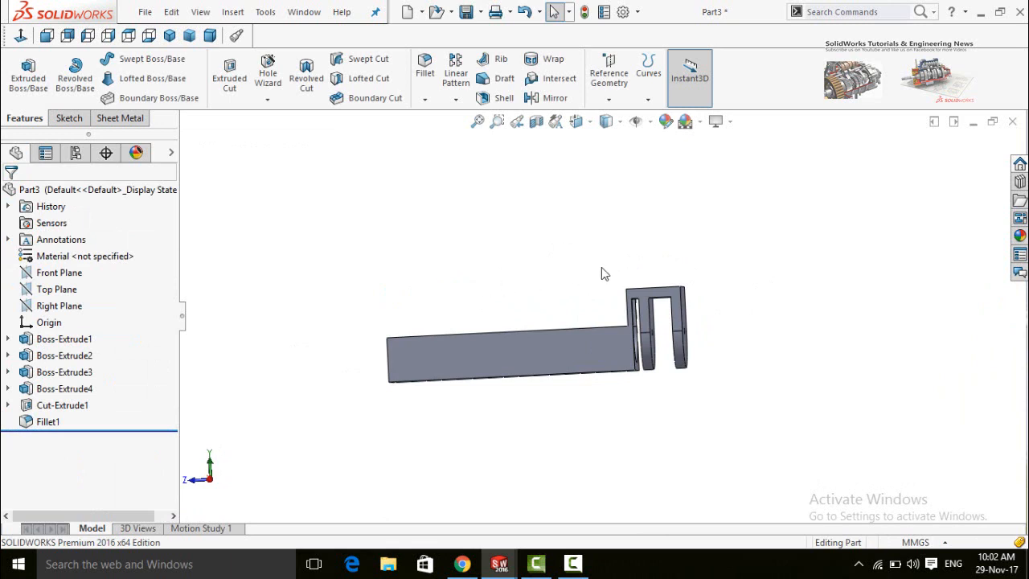
{"action": "middle_click_drag", "start_coordinate": [602, 268], "coordinate": [605, 286]}
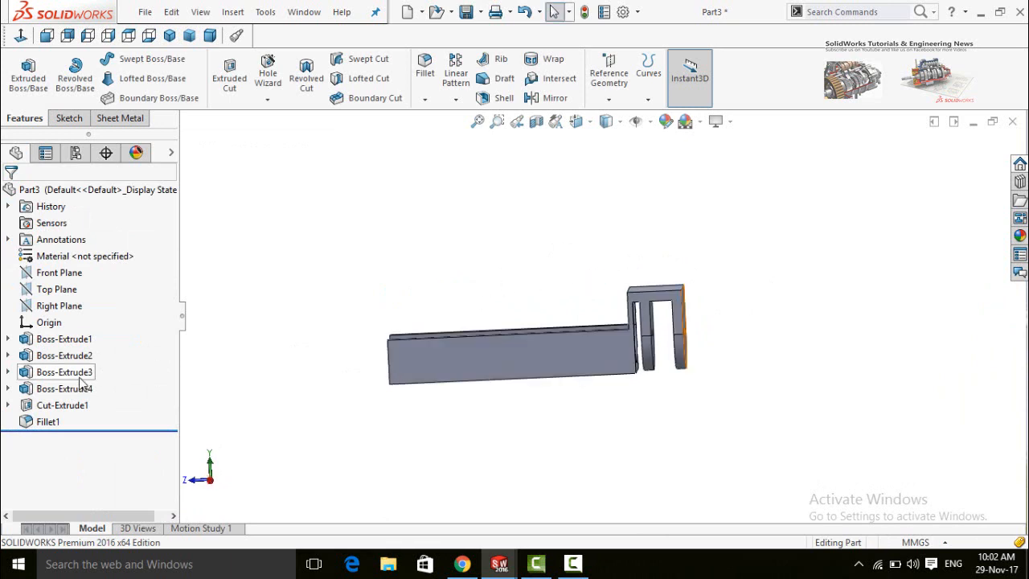
{"action": "left_click", "coordinate": [79, 376]}
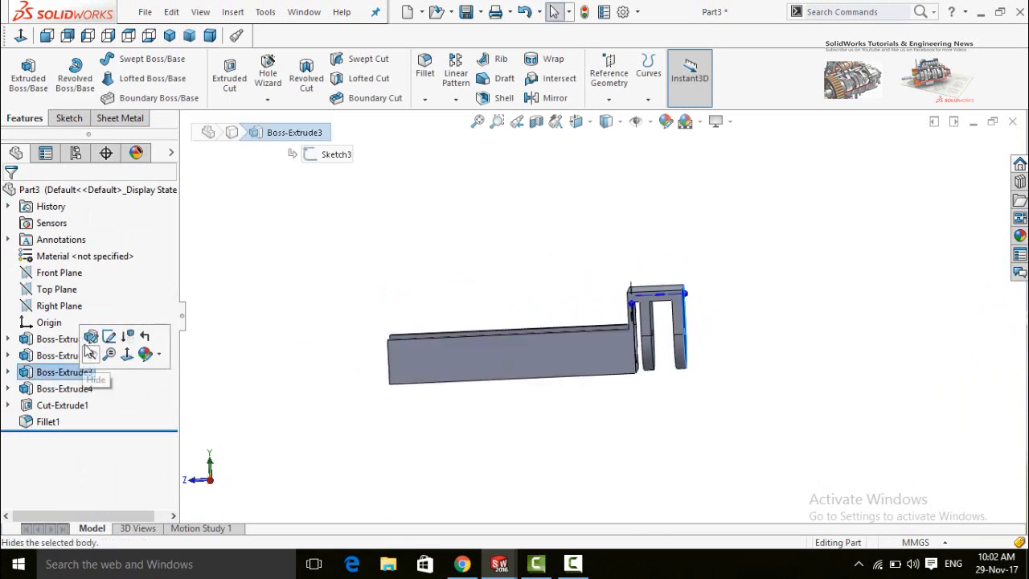
{"action": "left_click", "coordinate": [87, 340]}
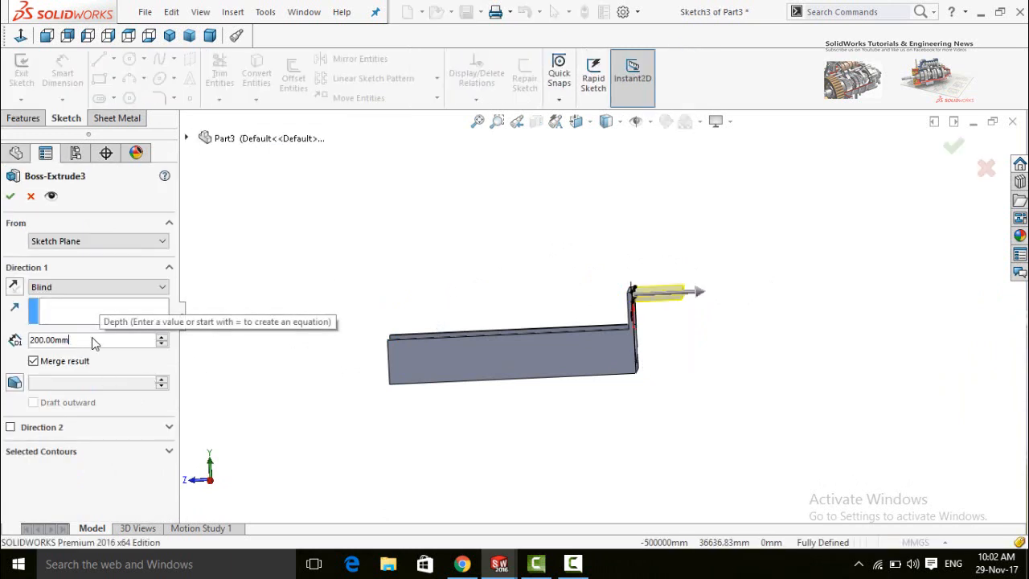
{"action": "type", "text": "400"}
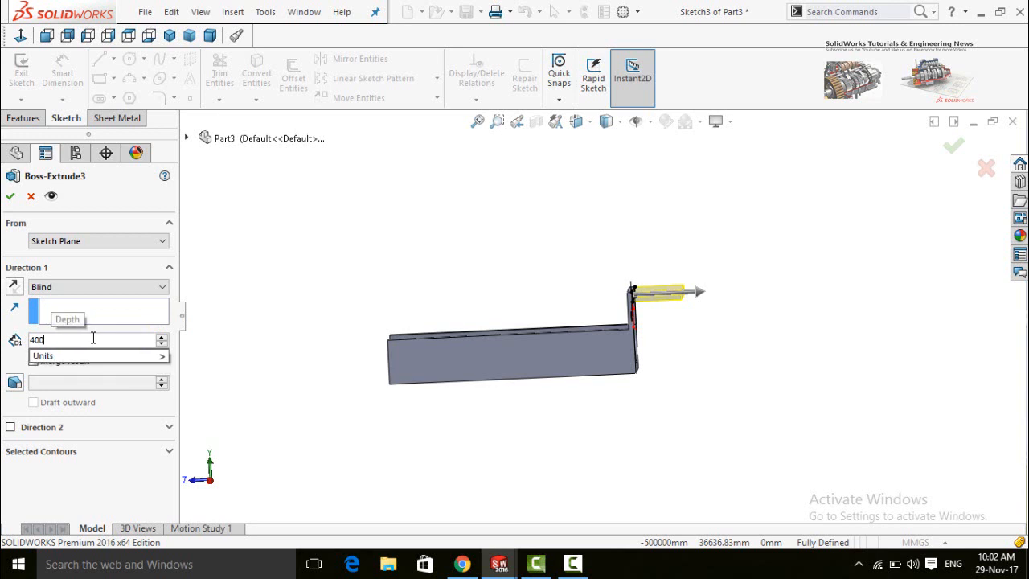
{"action": "key", "text": "Return"}
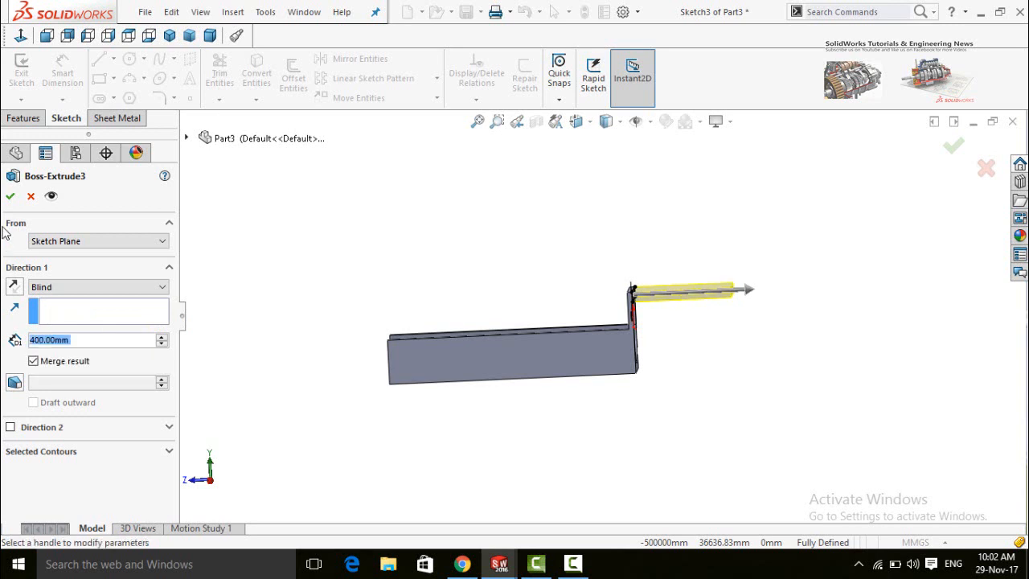
{"action": "left_click", "coordinate": [9, 197]}
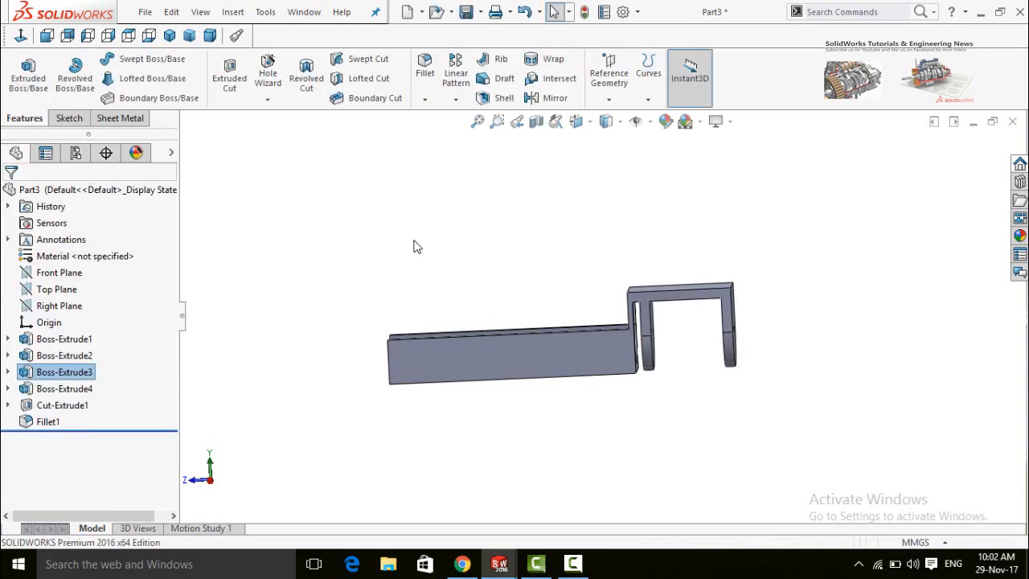
Edit the hanging plates' sketch and move the inner plate's rectangle to about 82 mm from the outer one
{"action": "middle_click_drag", "start_coordinate": [466, 280], "coordinate": [489, 265]}
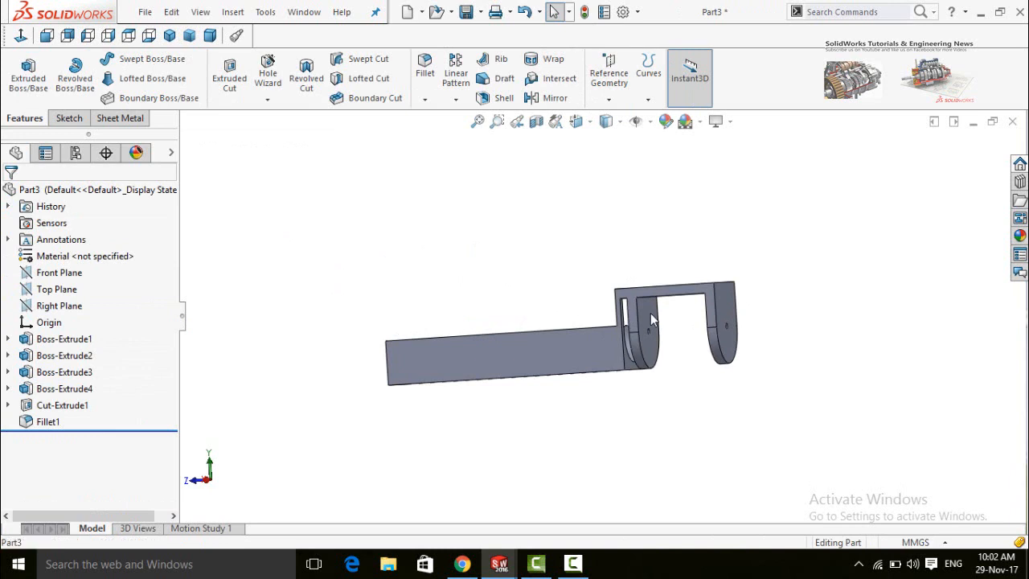
{"action": "left_click", "coordinate": [651, 318]}
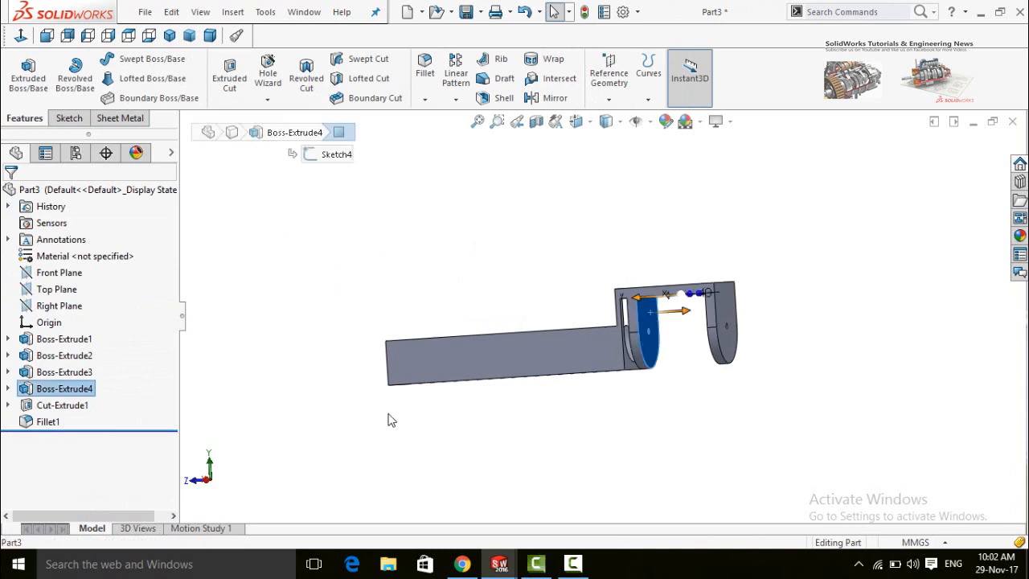
{"action": "left_click", "coordinate": [652, 322]}
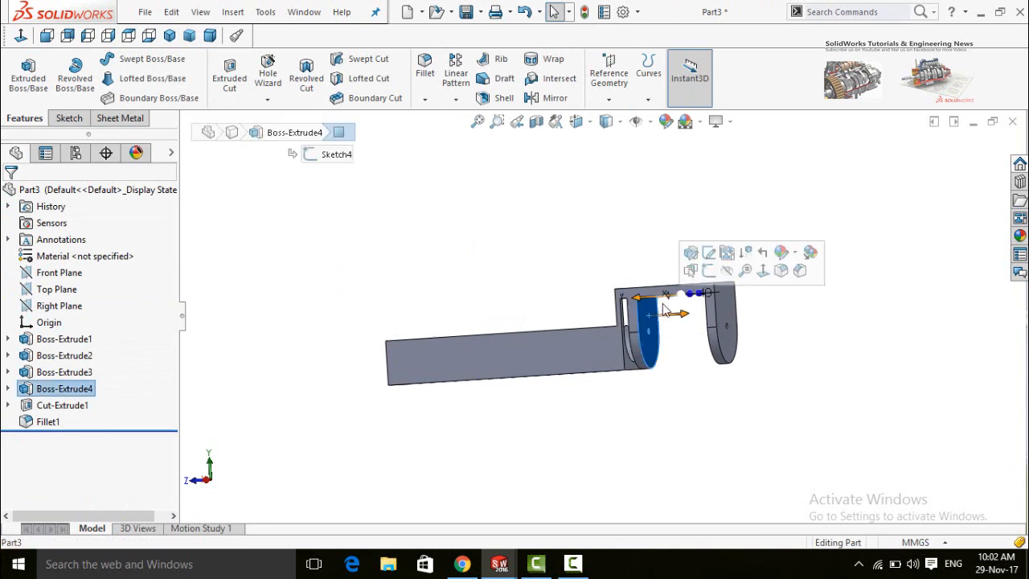
{"action": "left_click", "coordinate": [708, 254]}
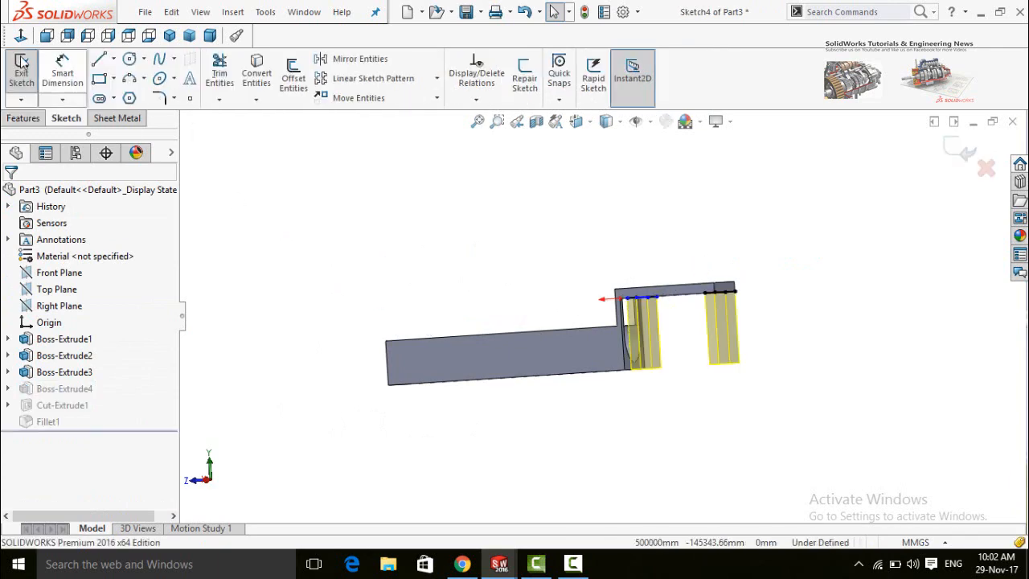
{"action": "left_click", "coordinate": [20, 35]}
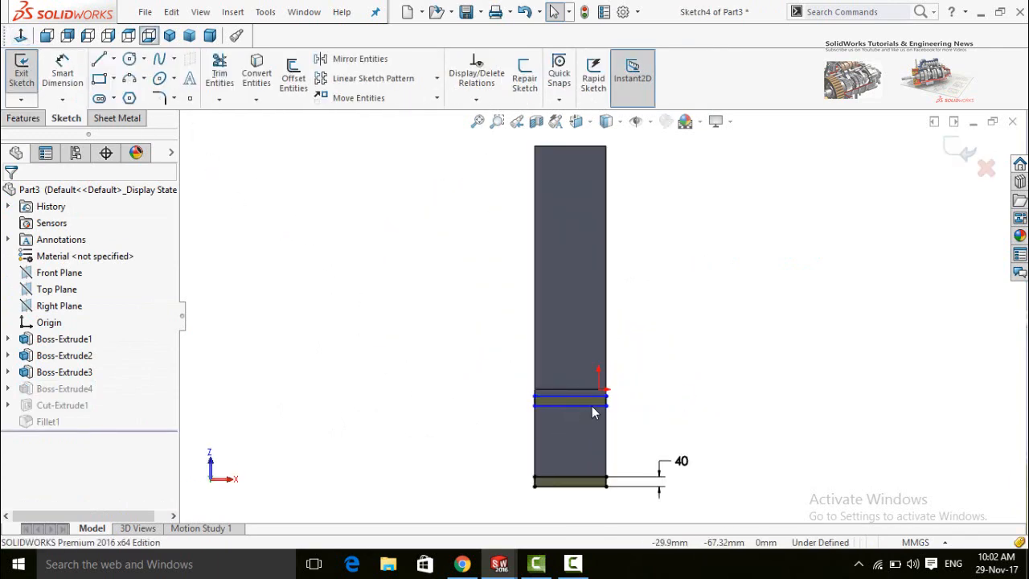
{"action": "left_click_drag", "start_coordinate": [609, 420], "coordinate": [607, 458]}
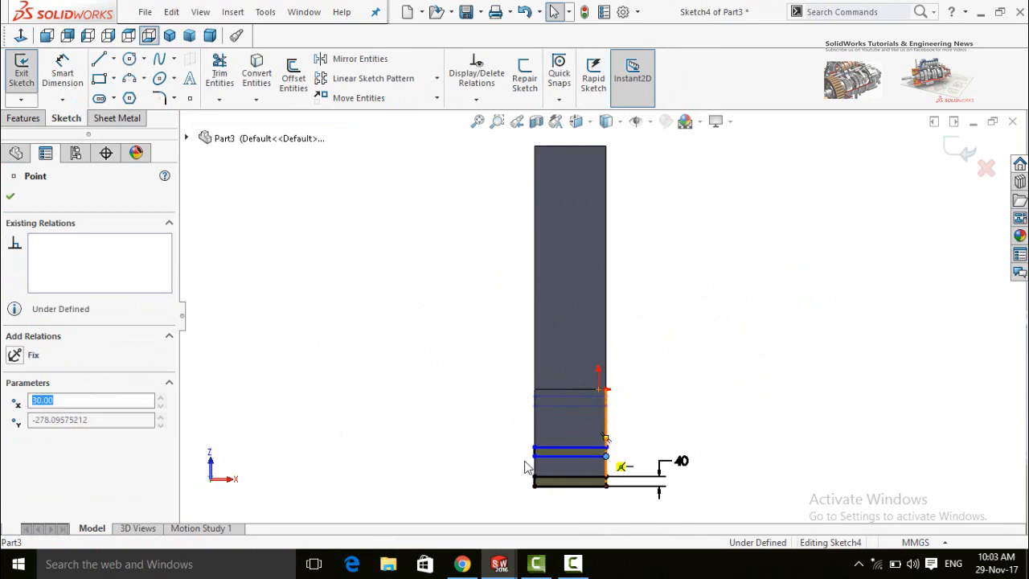
{"action": "left_click", "coordinate": [436, 416]}
Dimension the gap between the two hanging plate rectangles as 80 mm and exit the sketch
{"action": "key", "text": "d"}
{"action": "scroll", "coordinate": [485, 523], "scroll_direction": "up", "scroll_amount": 1}
{"action": "scroll", "coordinate": [540, 467], "scroll_direction": "down", "scroll_amount": 3}
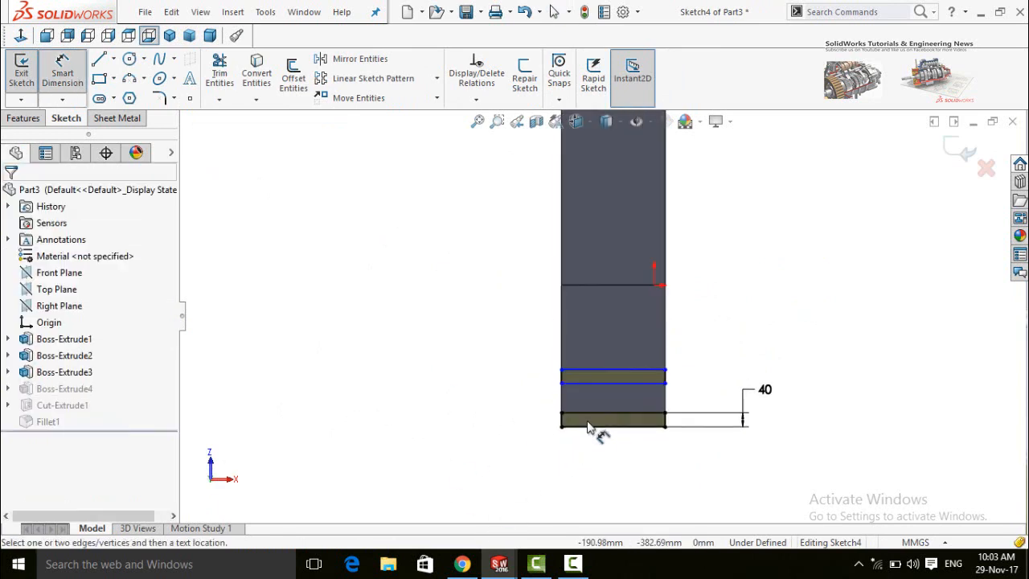
{"action": "left_click", "coordinate": [589, 417]}
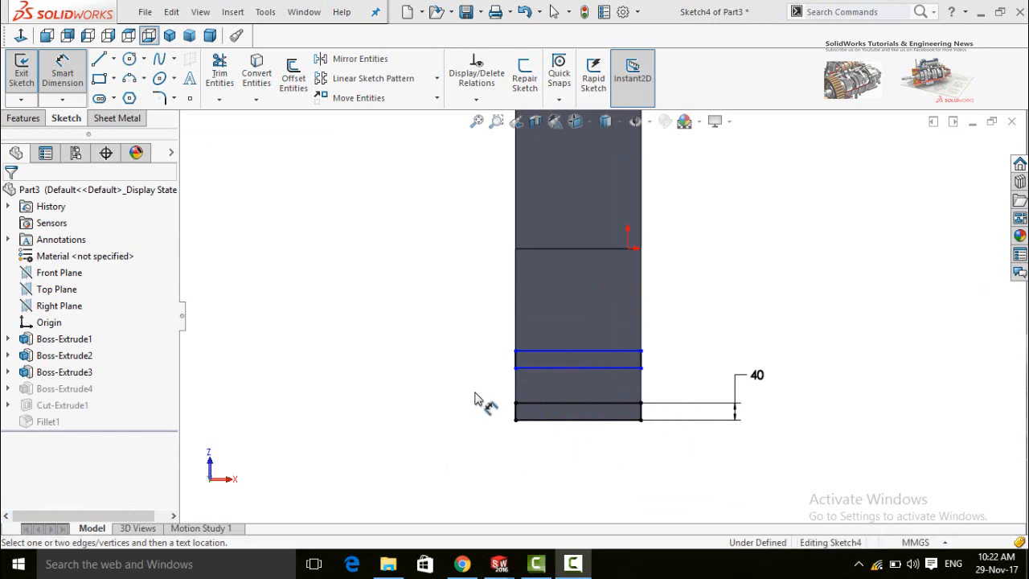
{"action": "left_click", "coordinate": [562, 403]}
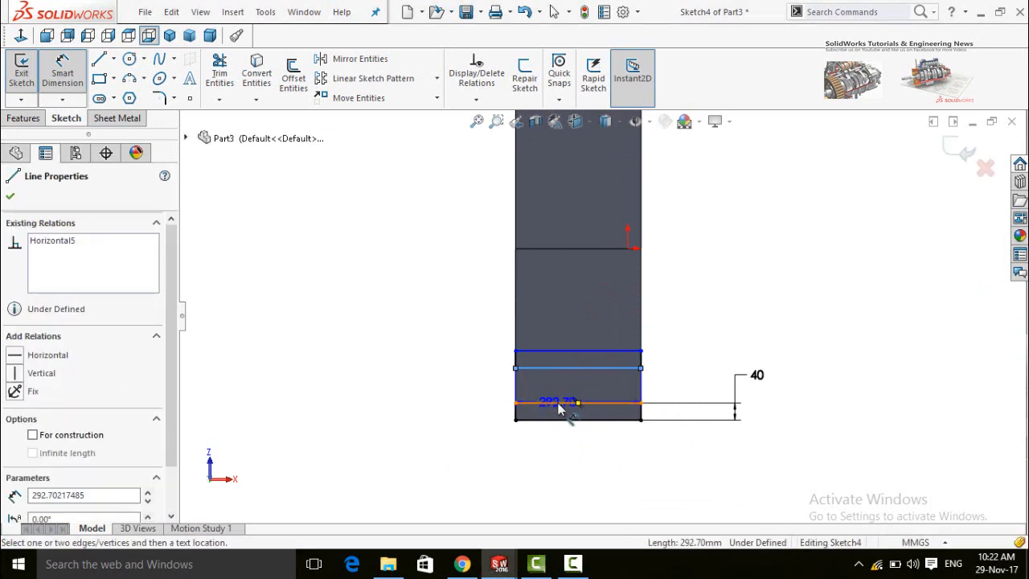
{"action": "left_click", "coordinate": [391, 441]}
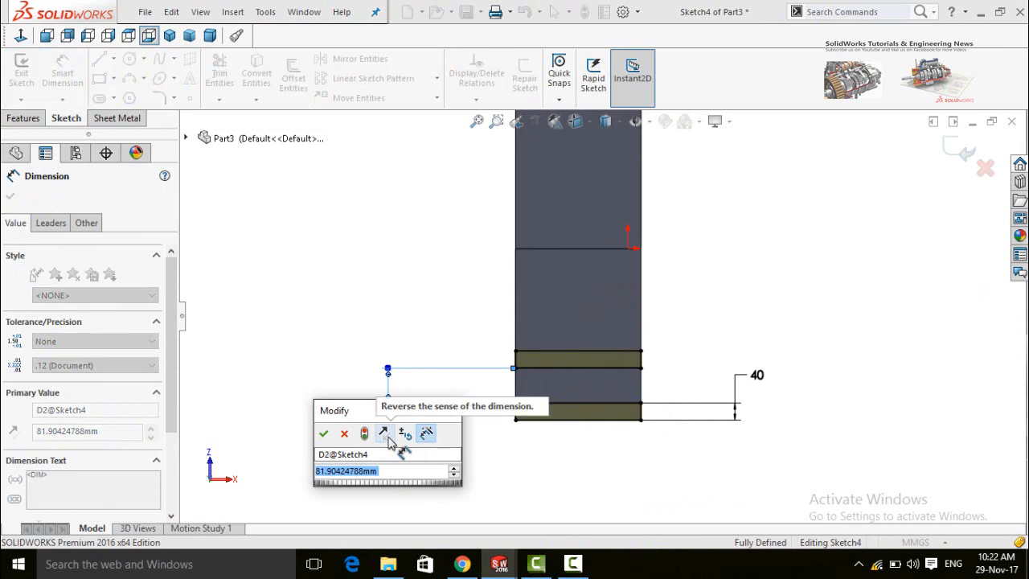
{"action": "type", "text": "80"}
{"action": "key", "text": "Return"}
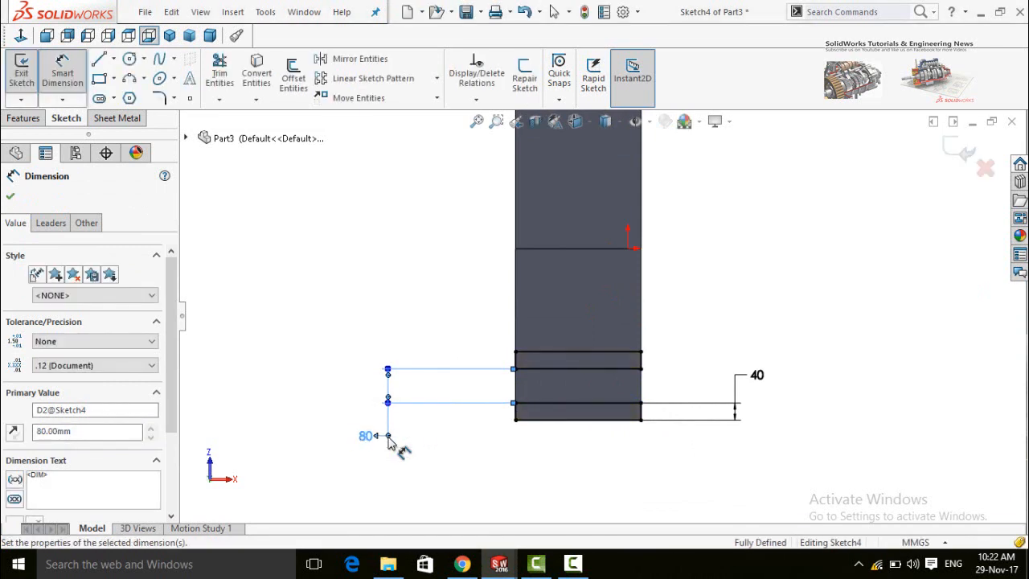
{"action": "left_click", "coordinate": [10, 197]}
{"action": "left_click", "coordinate": [14, 120]}
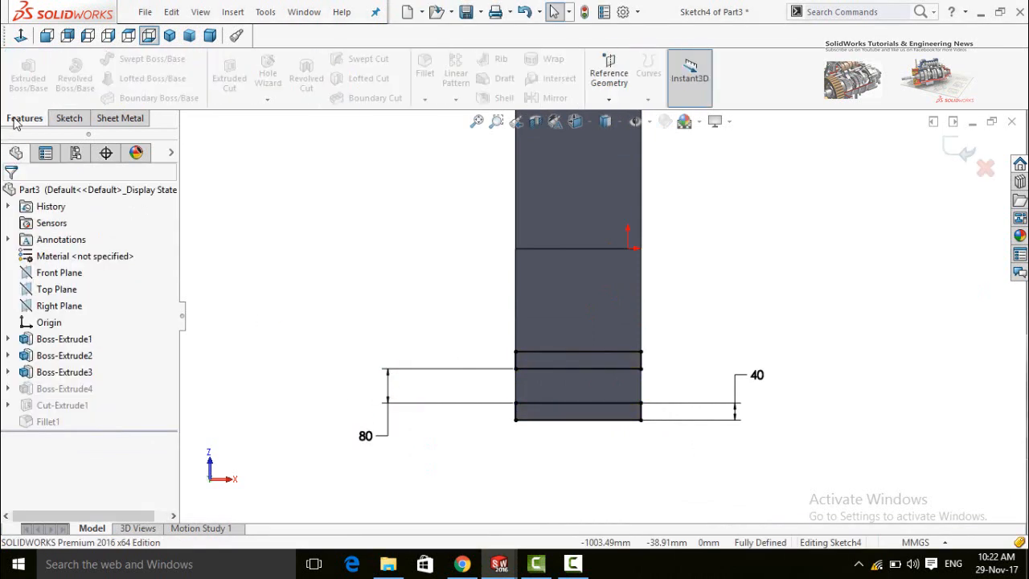
{"action": "left_click", "coordinate": [959, 152]}
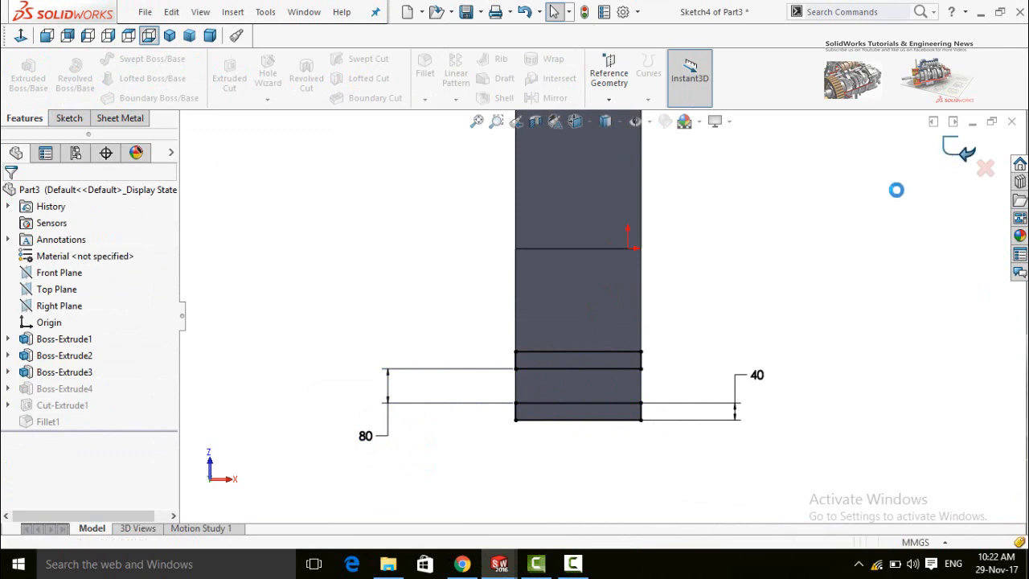
Save the part as Bed in the Screw Turbine folder
{"action": "middle_click_drag", "start_coordinate": [495, 311], "coordinate": [756, 283]}
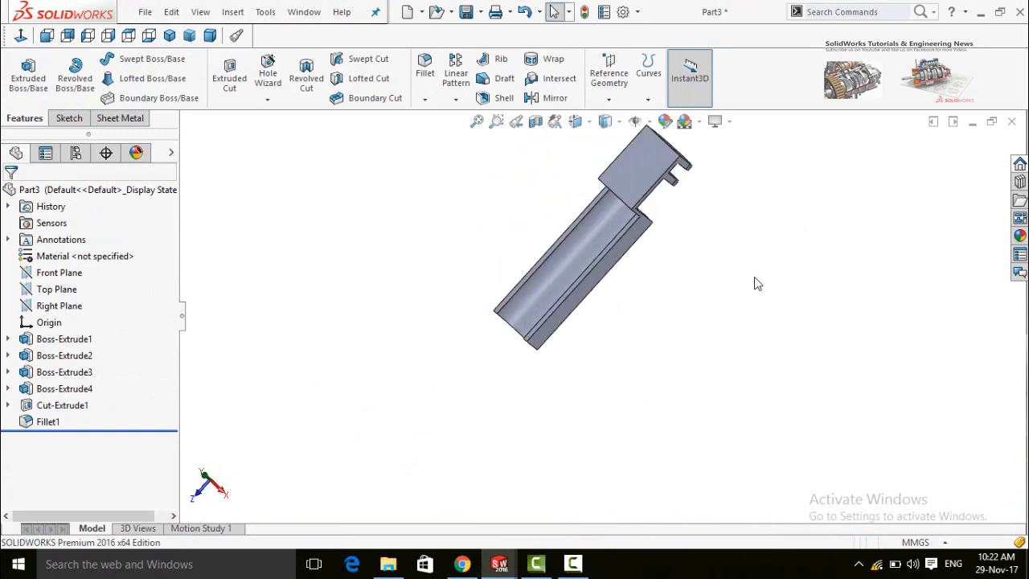
{"action": "key", "text": "ctrl+s"}
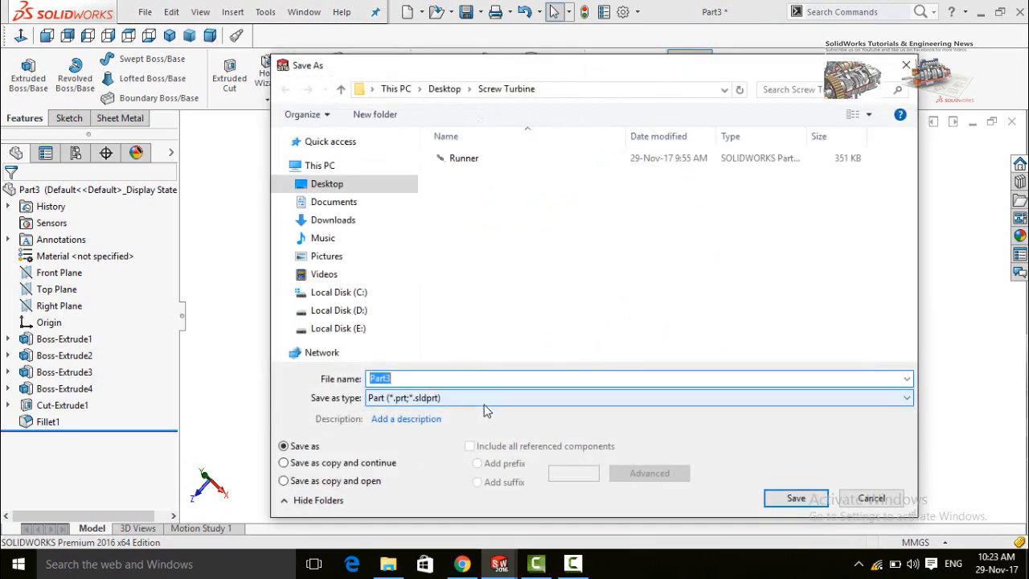
{"action": "type", "text": "Bed"}
{"action": "key", "text": "Return"}
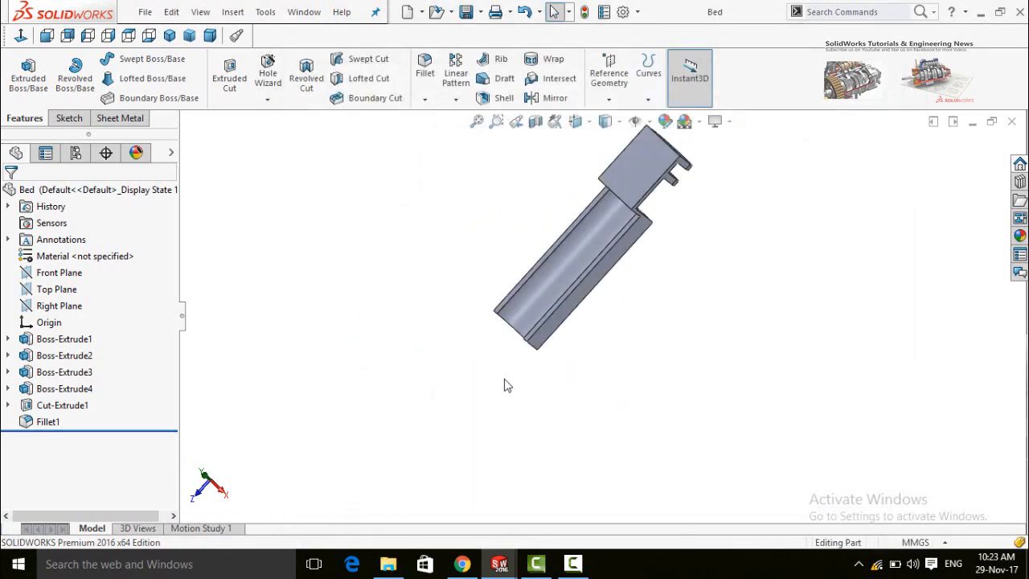
Create a new assembly and place the Bed part as its first, fixed component
{"action": "scroll", "coordinate": [561, 249], "scroll_direction": "down", "scroll_amount": 3}
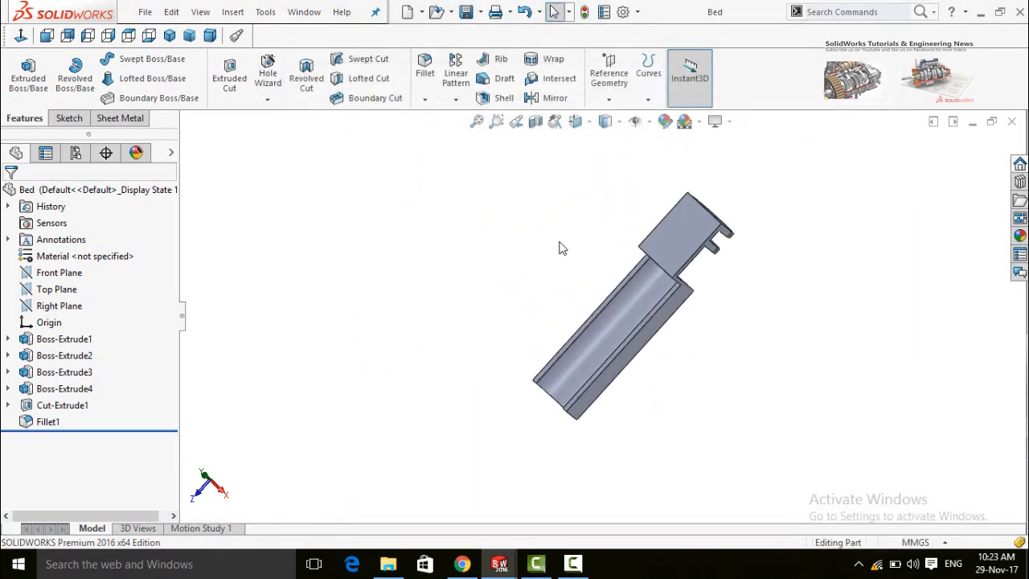
{"action": "key", "text": "ctrl+n"}
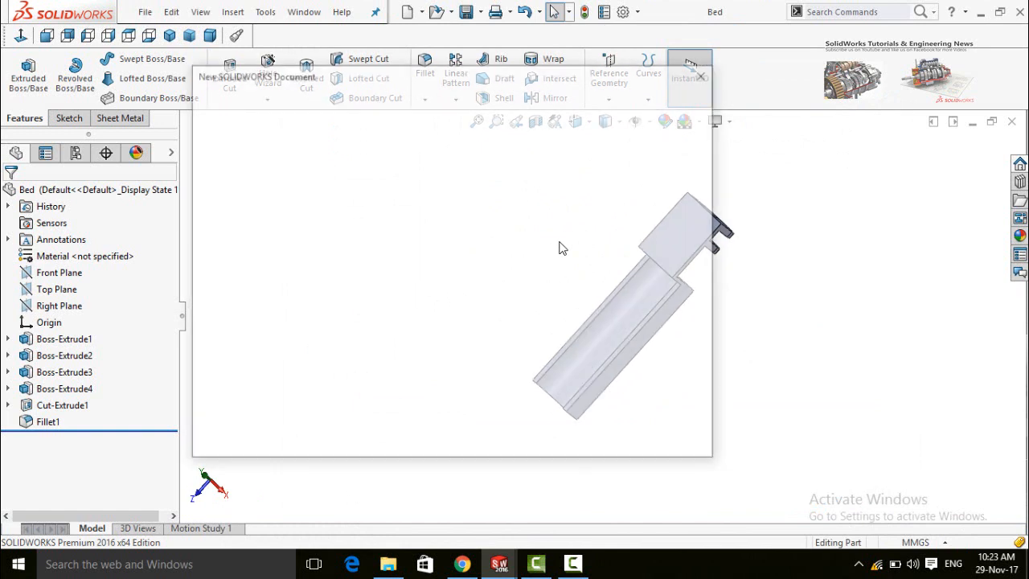
{"action": "left_click", "coordinate": [440, 221]}
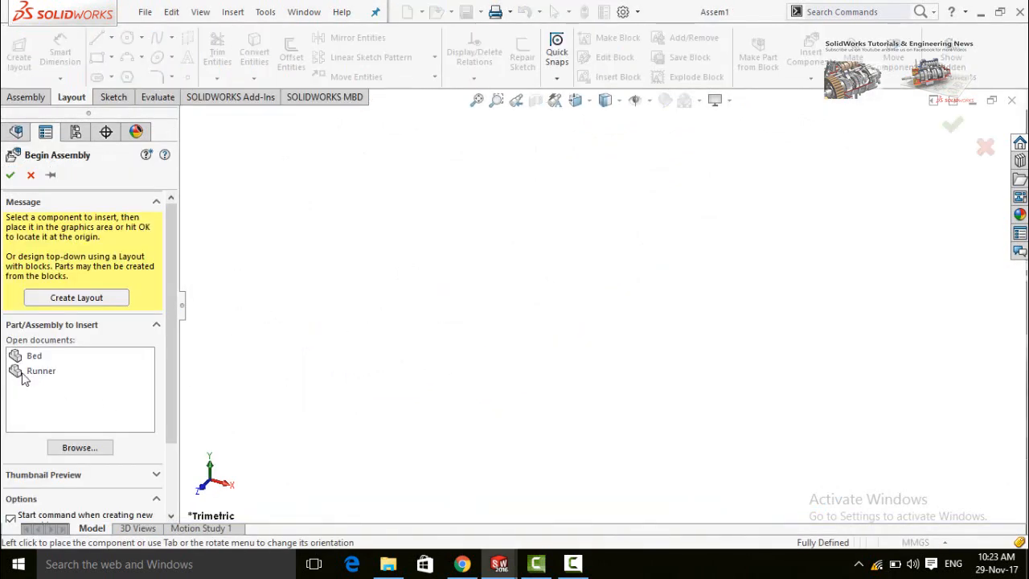
{"action": "left_click", "coordinate": [32, 359]}
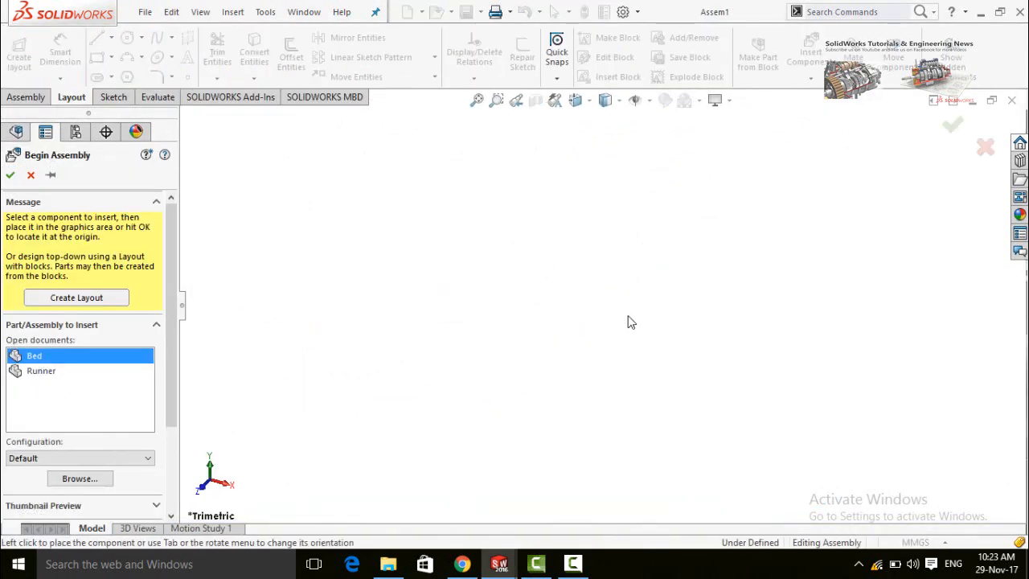
{"action": "left_click", "coordinate": [462, 357]}
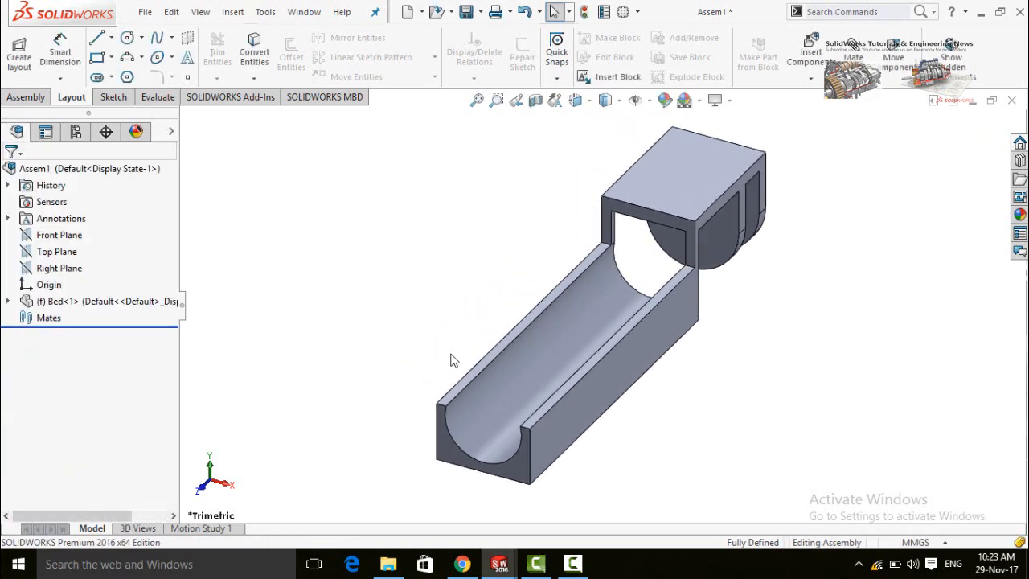
Insert the Runner part into the assembly beside the Bed's trough
{"action": "left_click", "coordinate": [25, 96]}
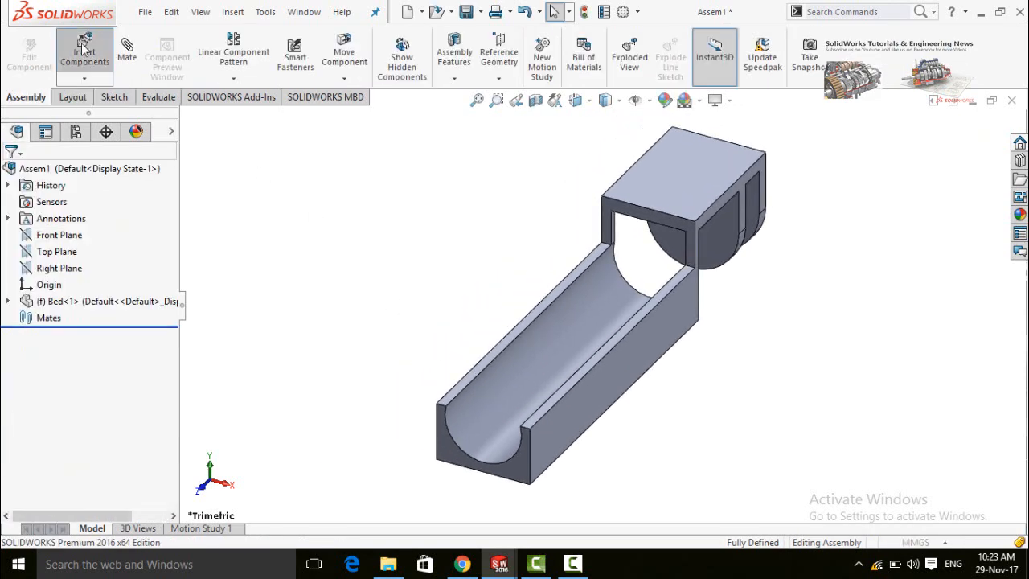
{"action": "left_click", "coordinate": [83, 63]}
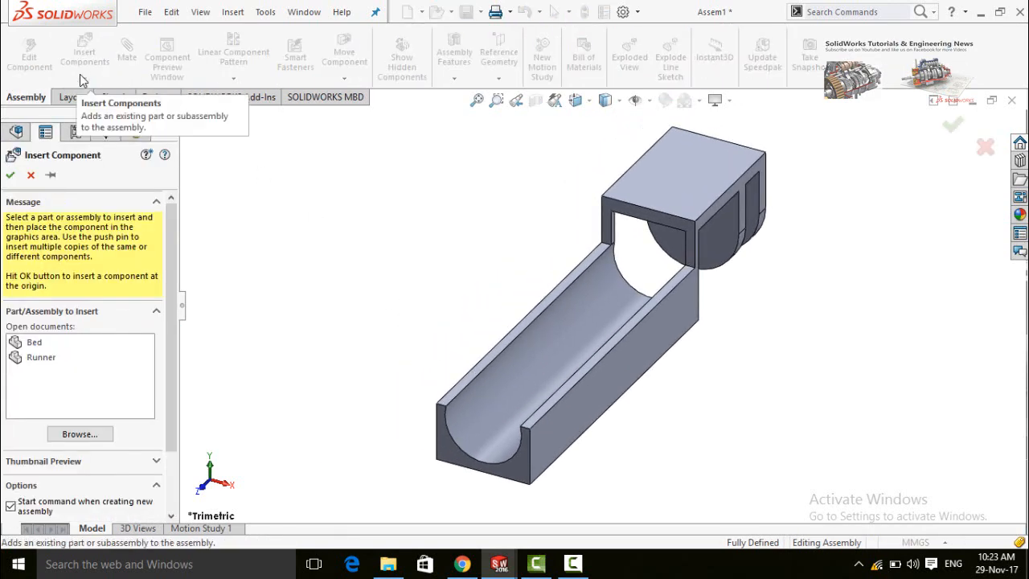
{"action": "left_click", "coordinate": [36, 358]}
{"action": "left_click", "coordinate": [483, 265]}
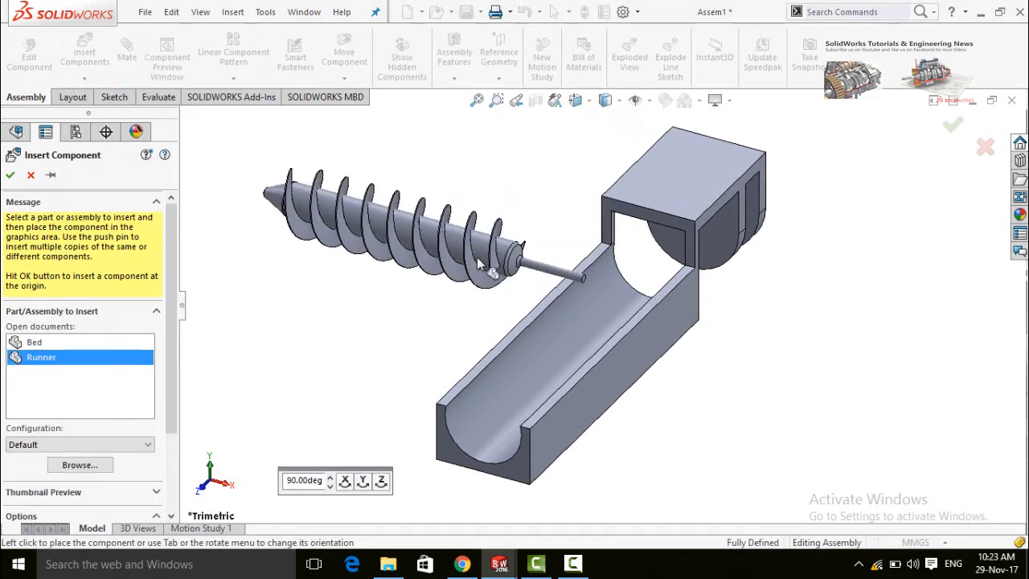
{"action": "scroll", "coordinate": [745, 345], "scroll_direction": "up", "scroll_amount": 2}
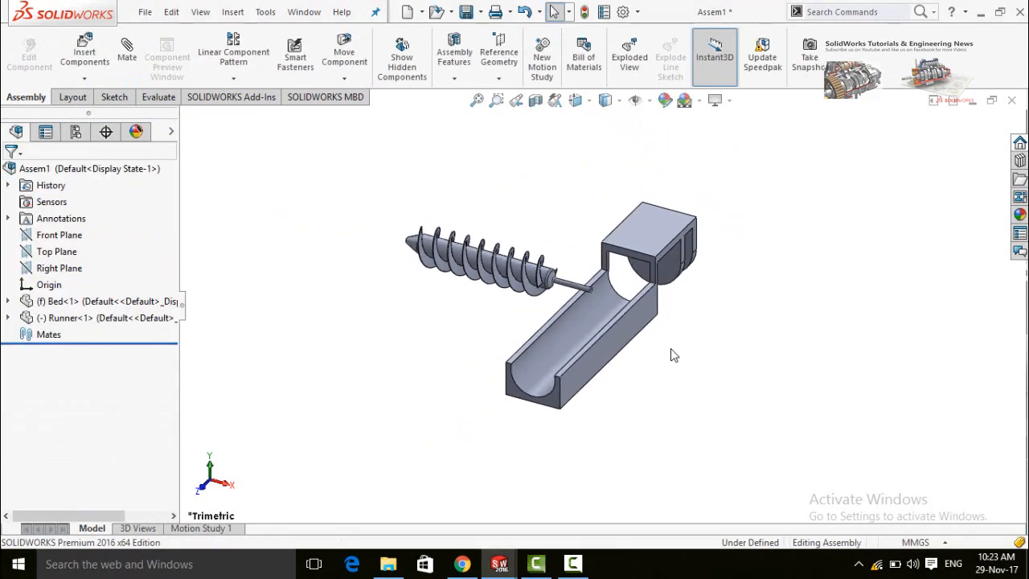
{"action": "scroll", "coordinate": [671, 353], "scroll_direction": "down", "scroll_amount": 1}
{"action": "left_click", "coordinate": [590, 321]}
{"action": "right_click", "coordinate": [590, 325]}
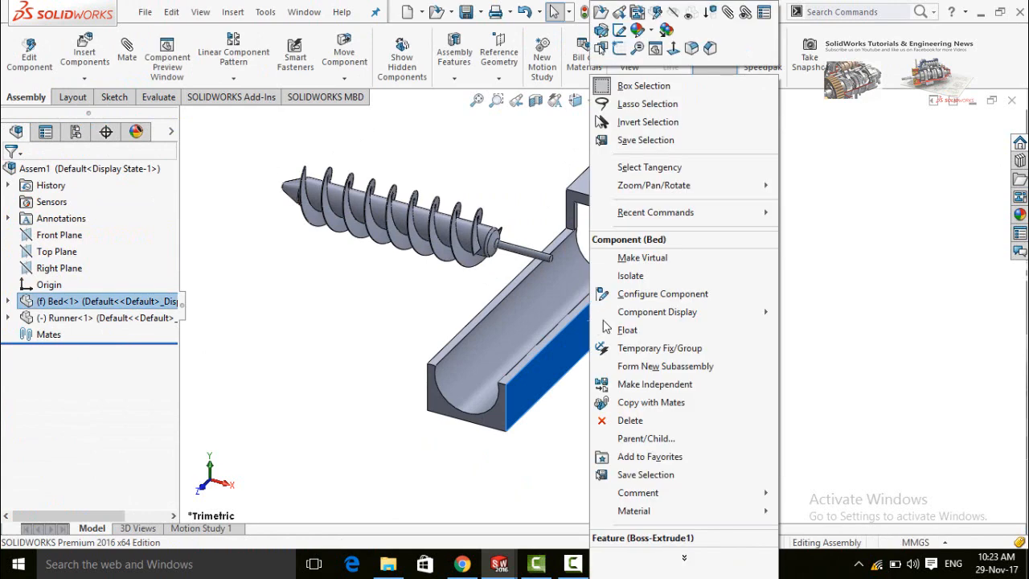
{"action": "left_click", "coordinate": [485, 248]}
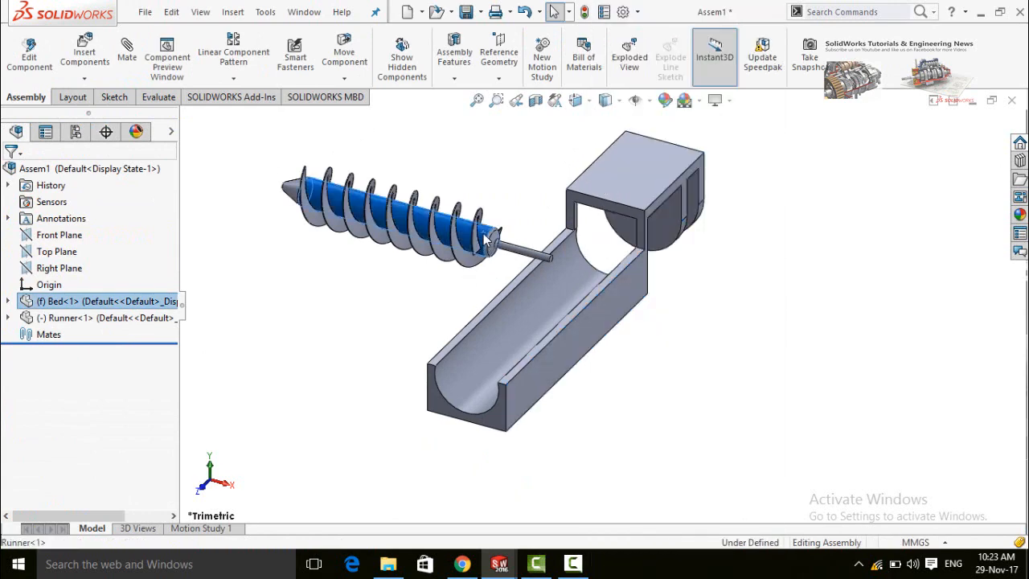
{"action": "right_click", "coordinate": [485, 245]}
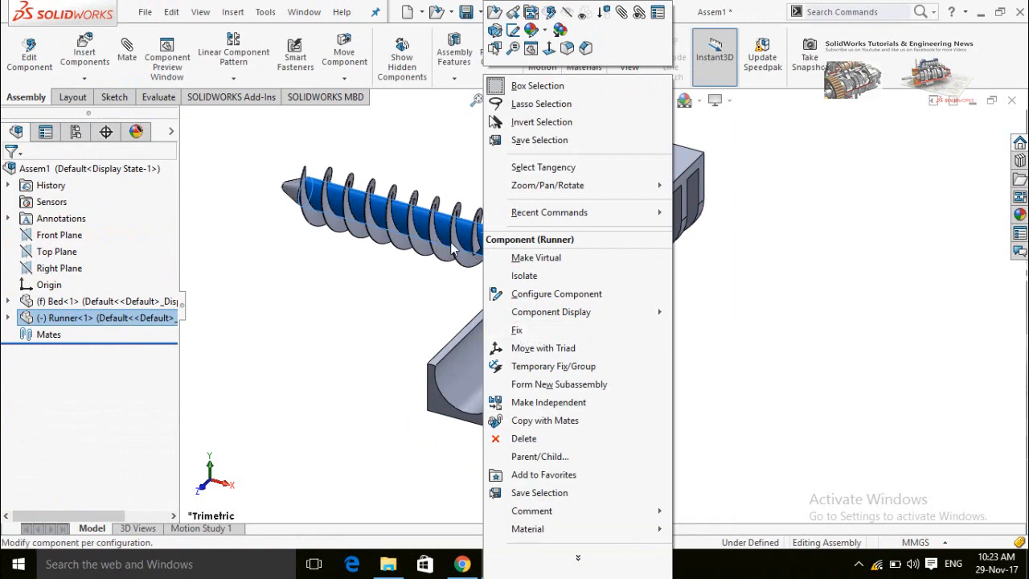
{"action": "left_click", "coordinate": [401, 310]}
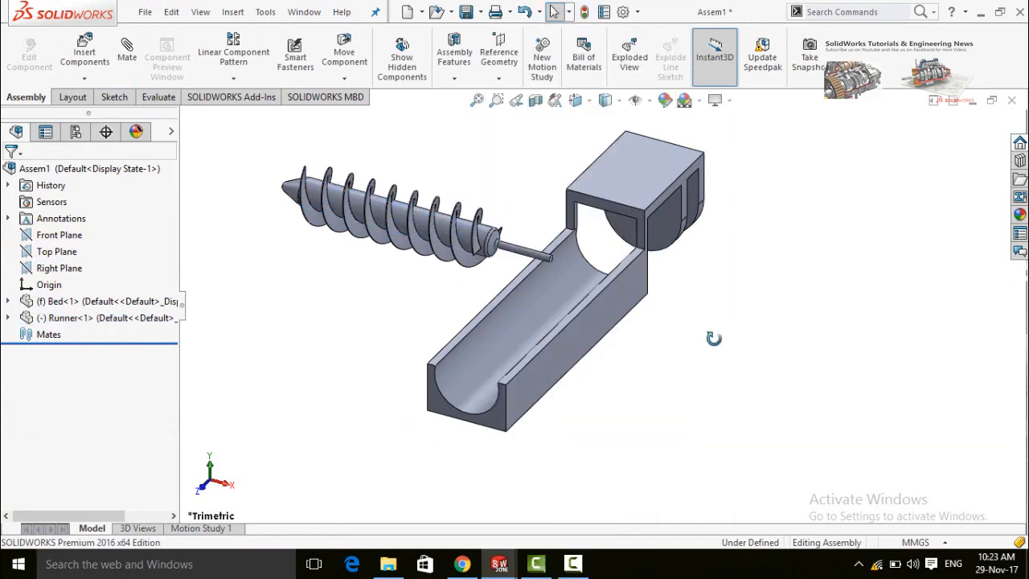
Move the Runner slightly towards the end frame and try to move the Bed to test which component is free
{"action": "middle_click_drag", "start_coordinate": [714, 339], "coordinate": [678, 310]}
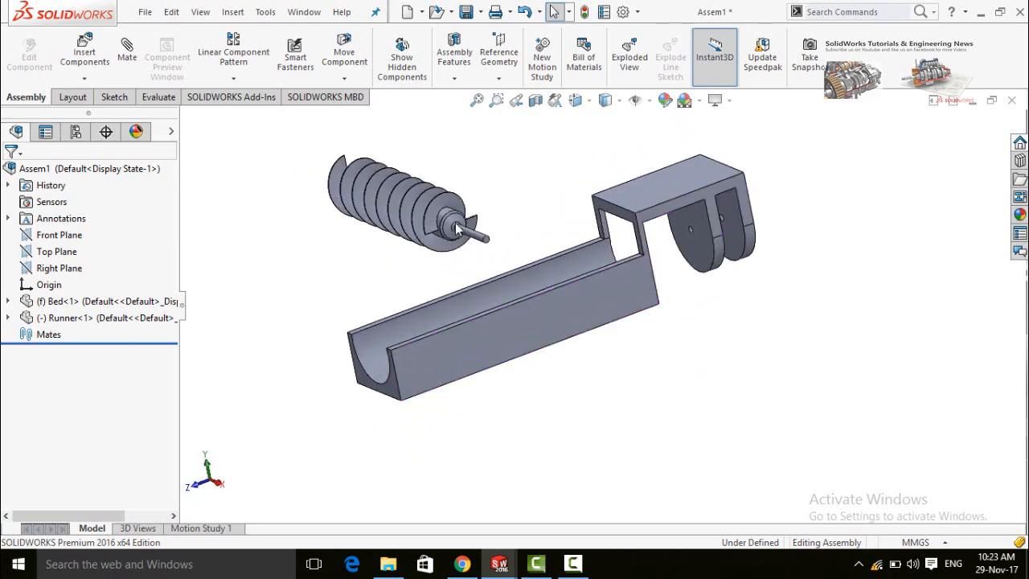
{"action": "left_click_drag", "start_coordinate": [457, 229], "coordinate": [577, 193]}
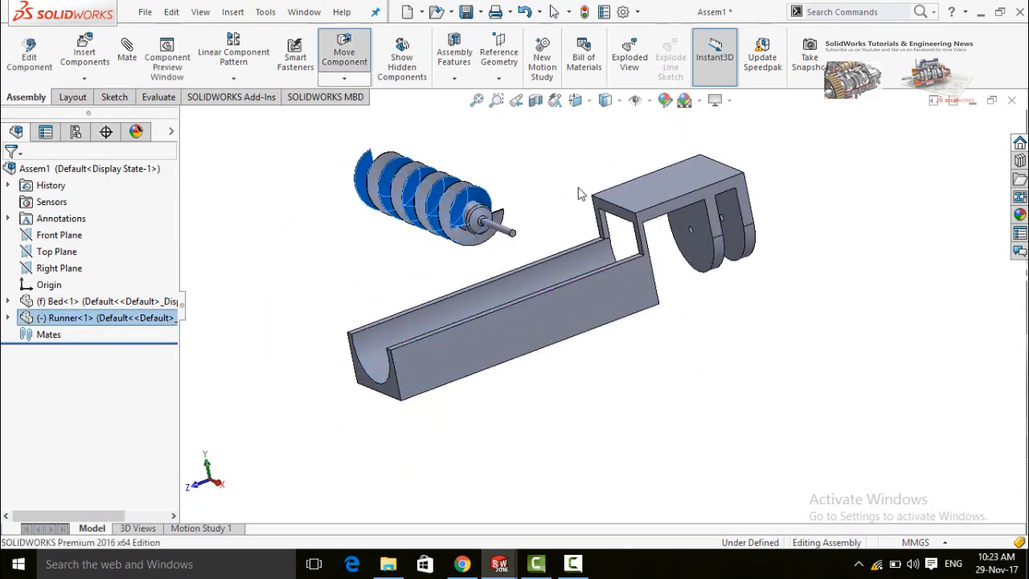
{"action": "left_click_drag", "start_coordinate": [652, 186], "coordinate": [630, 238]}
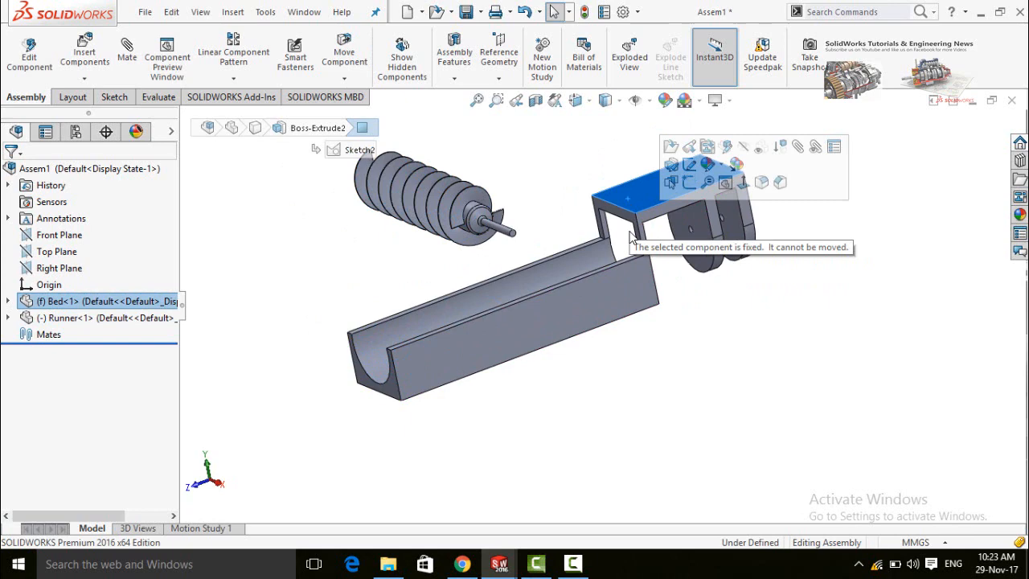
{"action": "left_click", "coordinate": [707, 384]}
Add a concentric mate between the Runner's thin shaft and the hole in the Bed's inner hanging plate
{"action": "middle_click_drag", "start_coordinate": [764, 354], "coordinate": [641, 369]}
{"action": "left_click", "coordinate": [502, 273]}
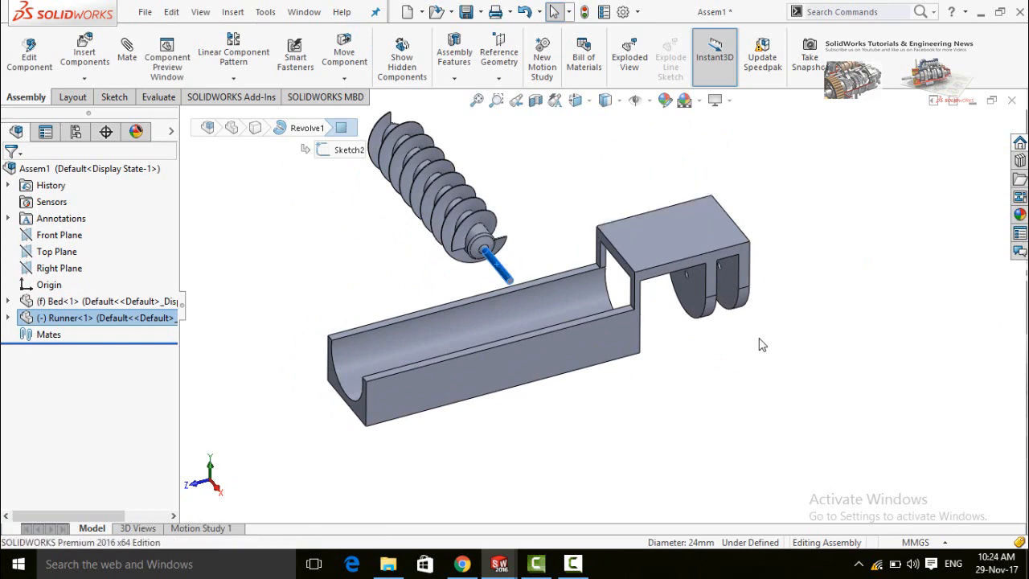
{"action": "scroll", "coordinate": [698, 304], "scroll_direction": "down", "scroll_amount": 8}
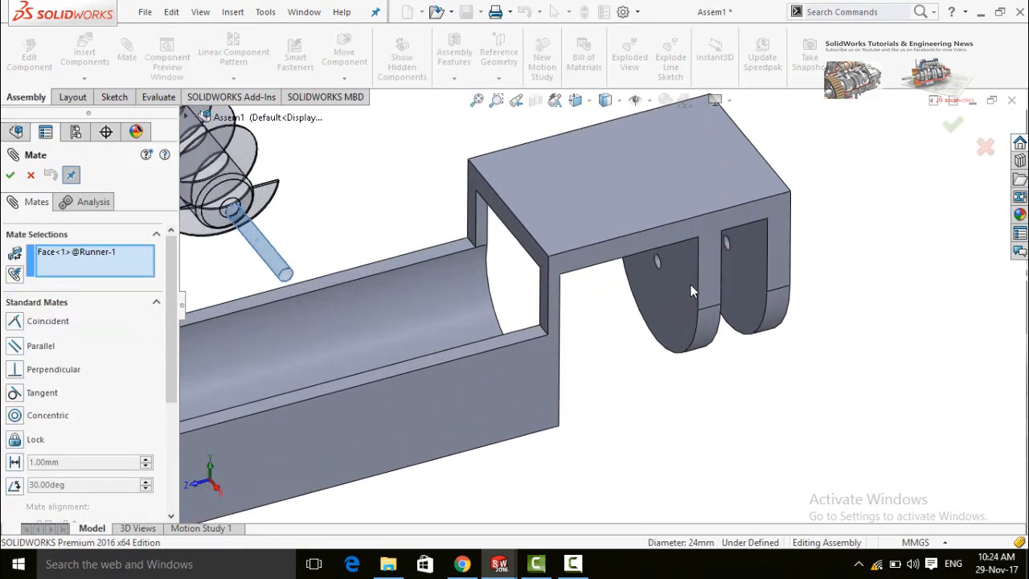
{"action": "middle_click_drag", "start_coordinate": [655, 240], "coordinate": [607, 257]}
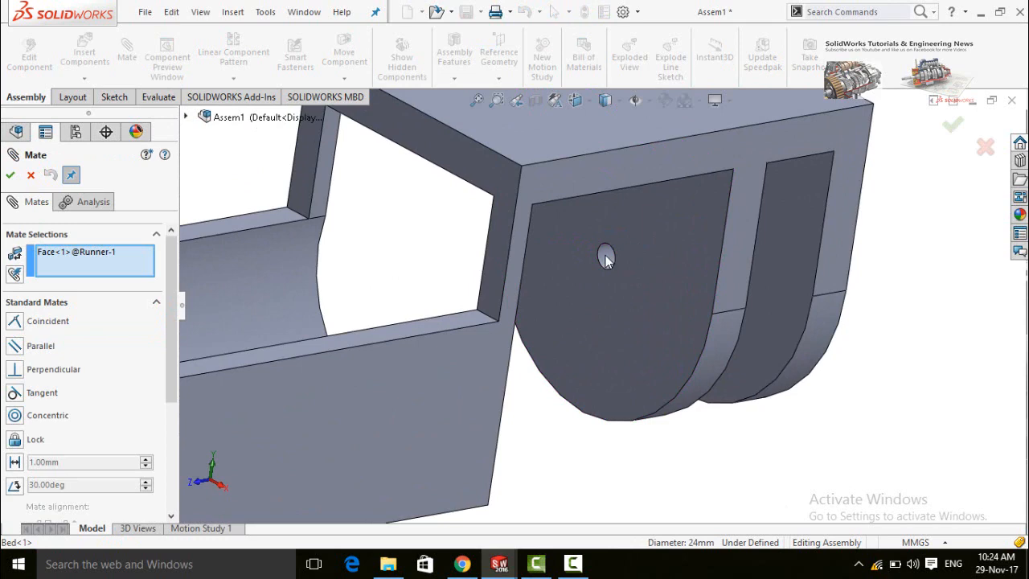
{"action": "left_click", "coordinate": [605, 255]}
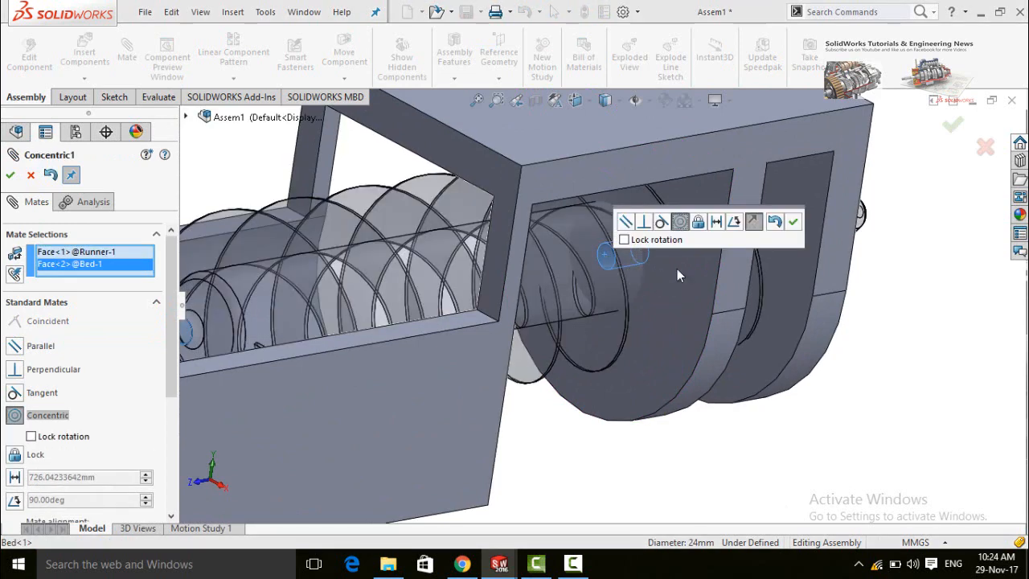
{"action": "scroll", "coordinate": [665, 333], "scroll_direction": "up", "scroll_amount": 6}
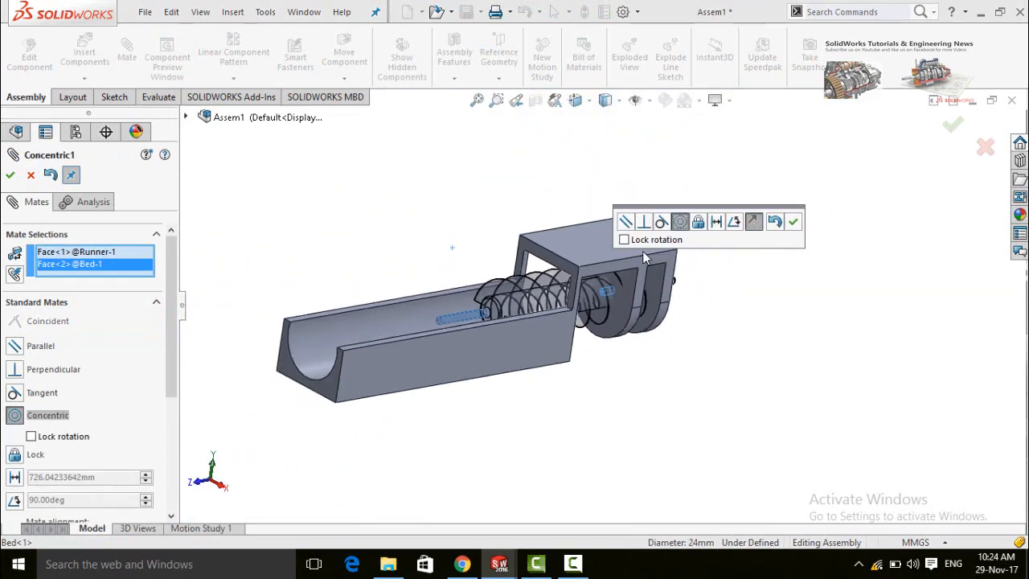
{"action": "left_click", "coordinate": [794, 228]}
{"action": "middle_click_drag", "start_coordinate": [739, 345], "coordinate": [680, 365]}
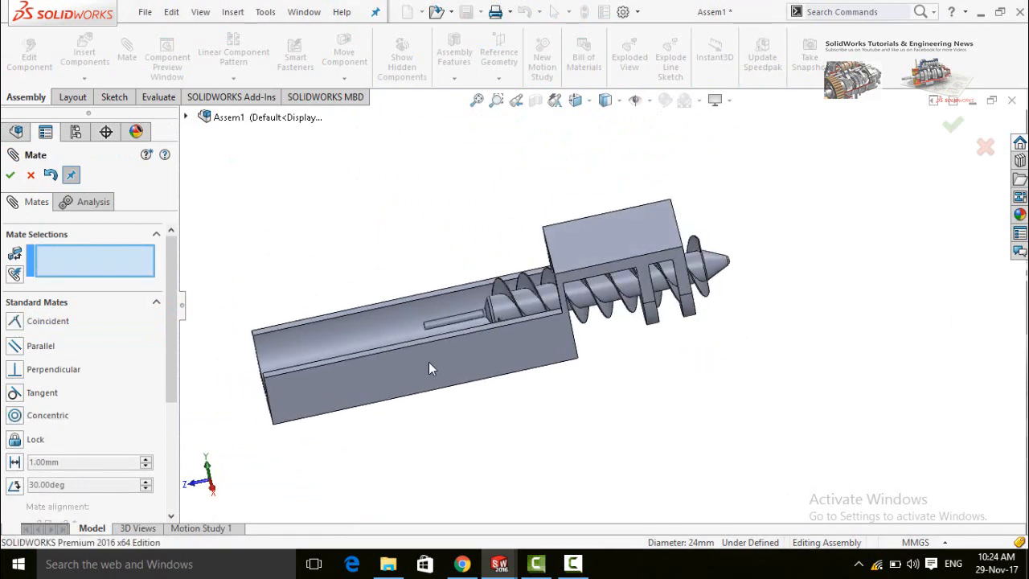
{"action": "left_click", "coordinate": [9, 175]}
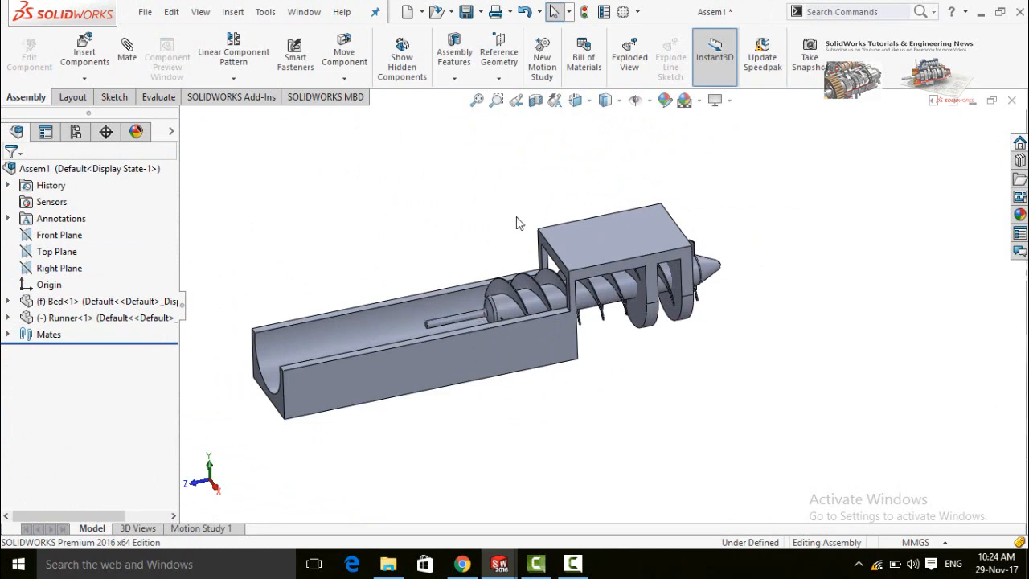
Edit the concentric mate and set its alignment to Aligned to reverse the Runner's direction
{"action": "left_click", "coordinate": [7, 335]}
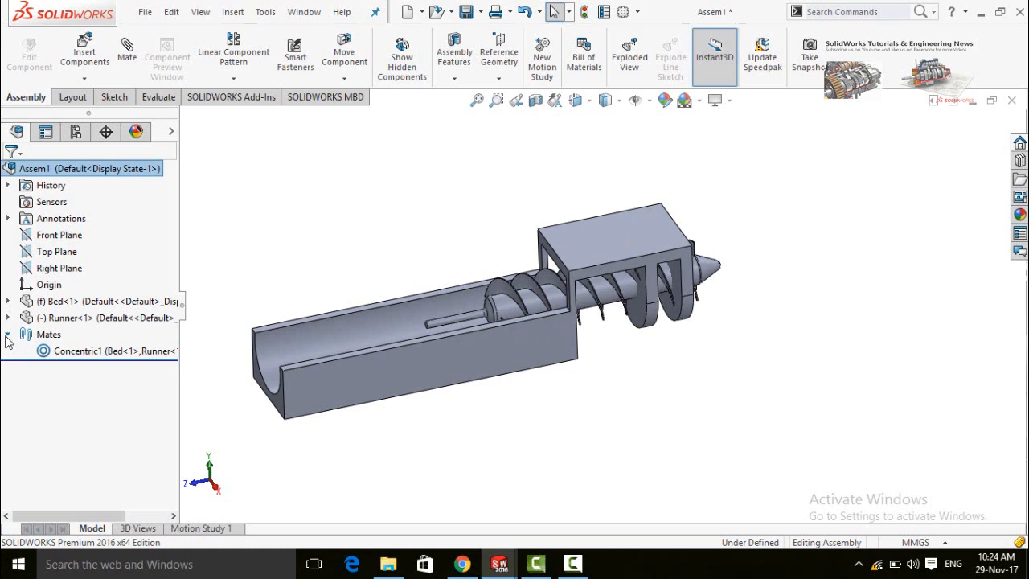
{"action": "left_click", "coordinate": [66, 351]}
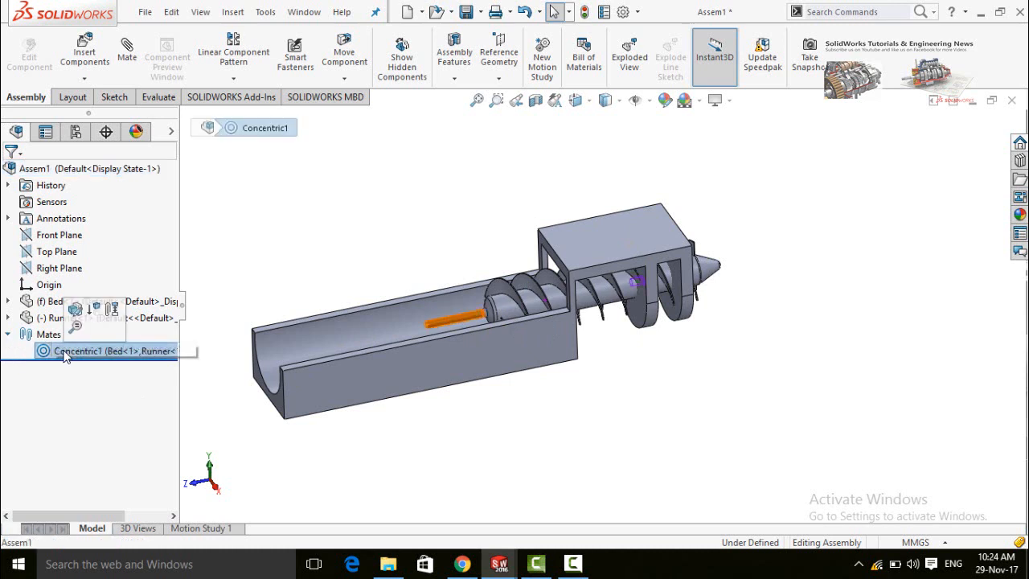
{"action": "left_click", "coordinate": [75, 309]}
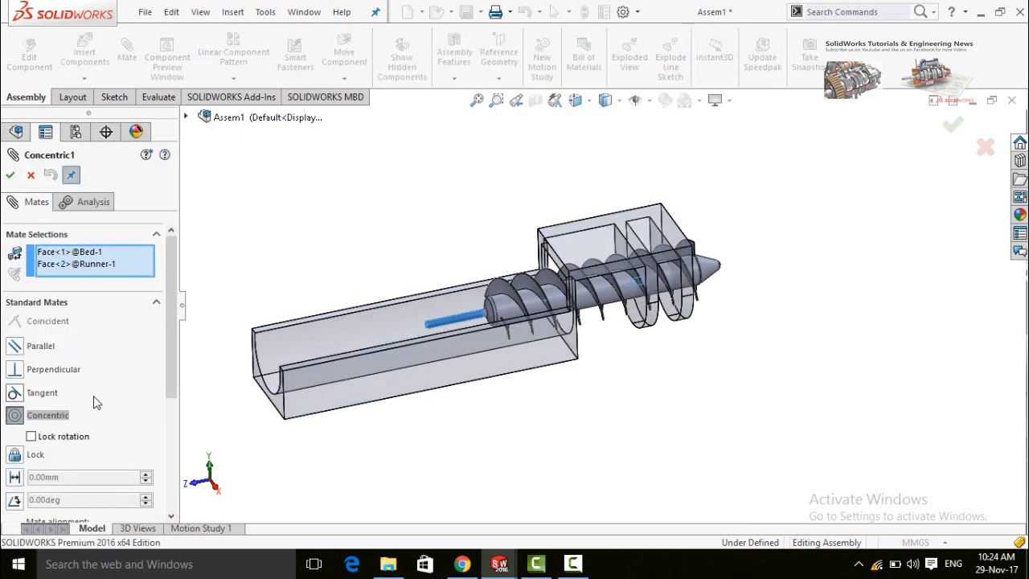
{"action": "left_click_drag", "start_coordinate": [169, 299], "coordinate": [169, 388]}
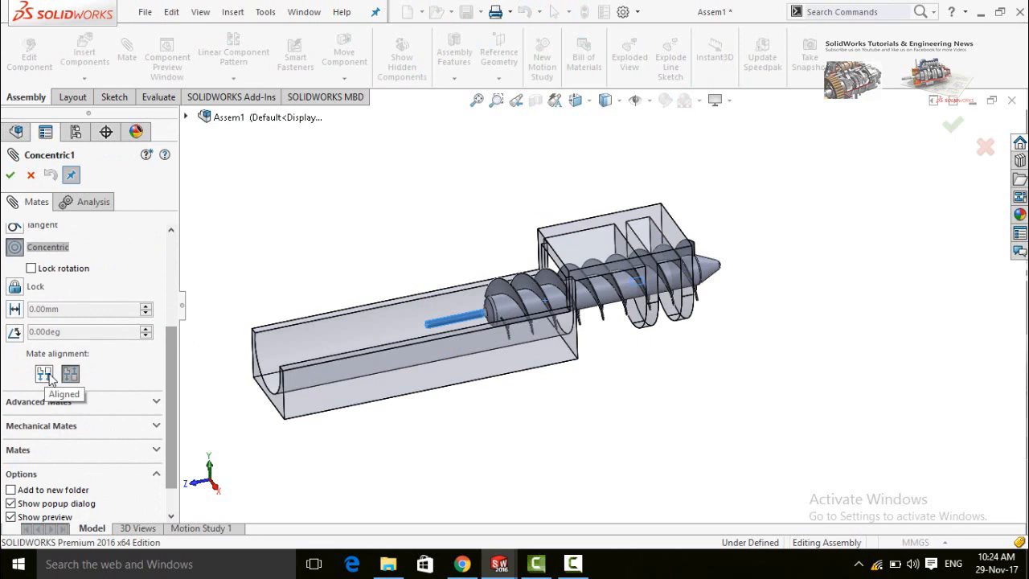
{"action": "left_click", "coordinate": [45, 375]}
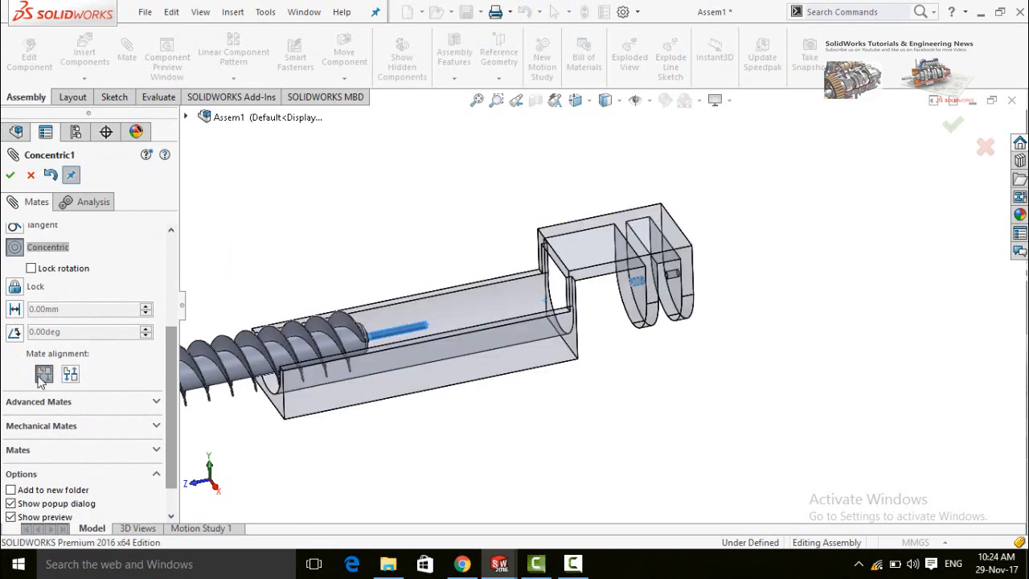
{"action": "left_click", "coordinate": [10, 175]}
Mate the end face of the Runner's thin shaft to the outer face of the Bed's outermost hanging plate
{"action": "middle_click_drag", "start_coordinate": [571, 386], "coordinate": [659, 314]}
{"action": "scroll", "coordinate": [660, 314], "scroll_direction": "down", "scroll_amount": 2}
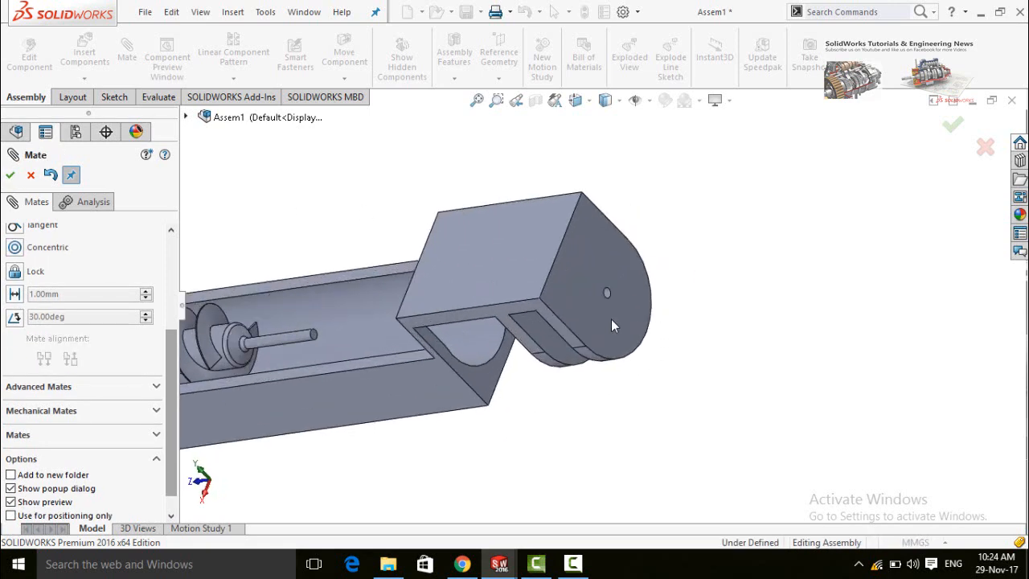
{"action": "left_click", "coordinate": [611, 322]}
{"action": "scroll", "coordinate": [309, 321], "scroll_direction": "down", "scroll_amount": 4}
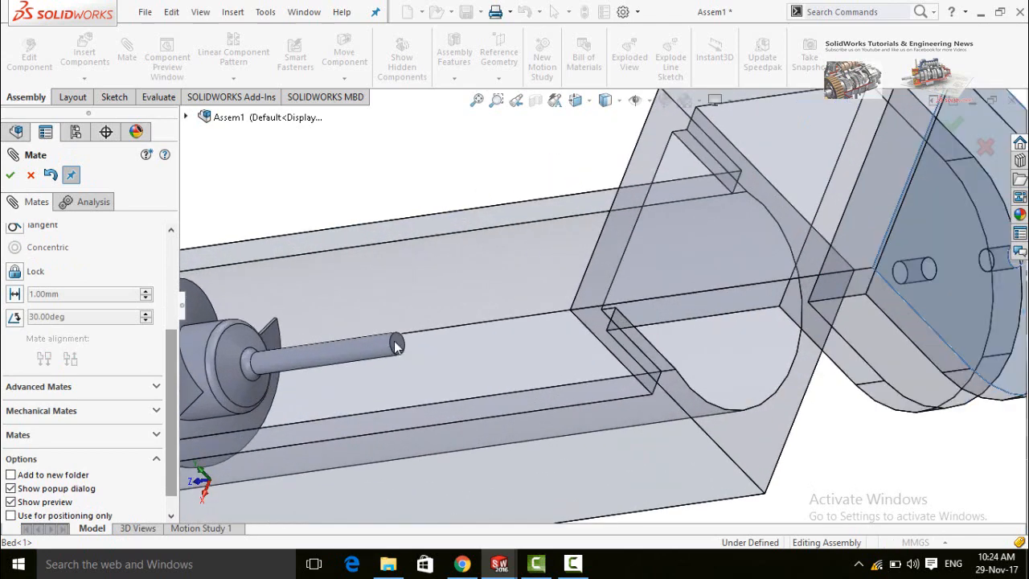
{"action": "left_click", "coordinate": [397, 343]}
{"action": "scroll", "coordinate": [611, 322], "scroll_direction": "up", "scroll_amount": 2}
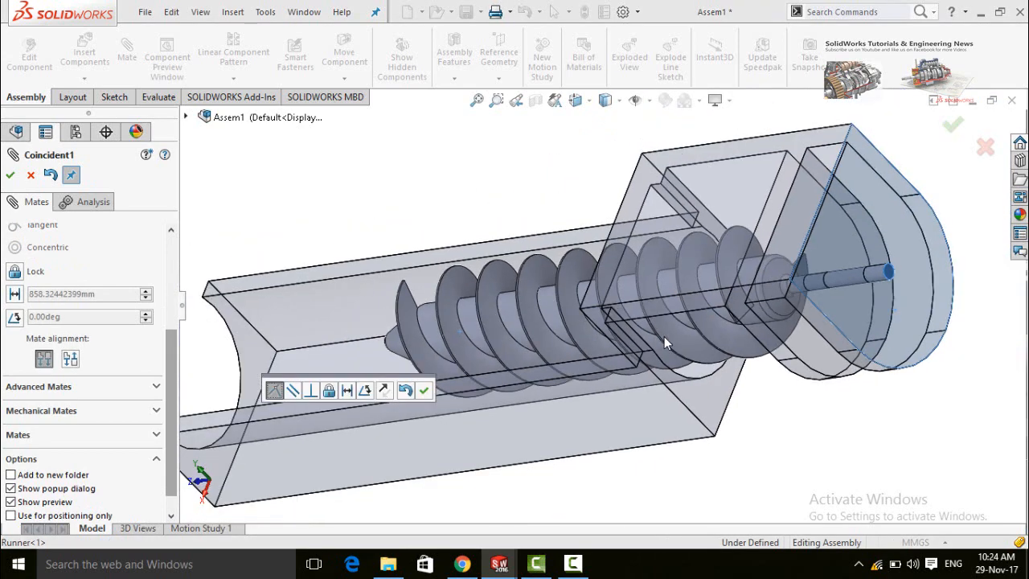
{"action": "scroll", "coordinate": [665, 336], "scroll_direction": "up", "scroll_amount": 3}
{"action": "middle_click_drag", "start_coordinate": [680, 427], "coordinate": [724, 354]}
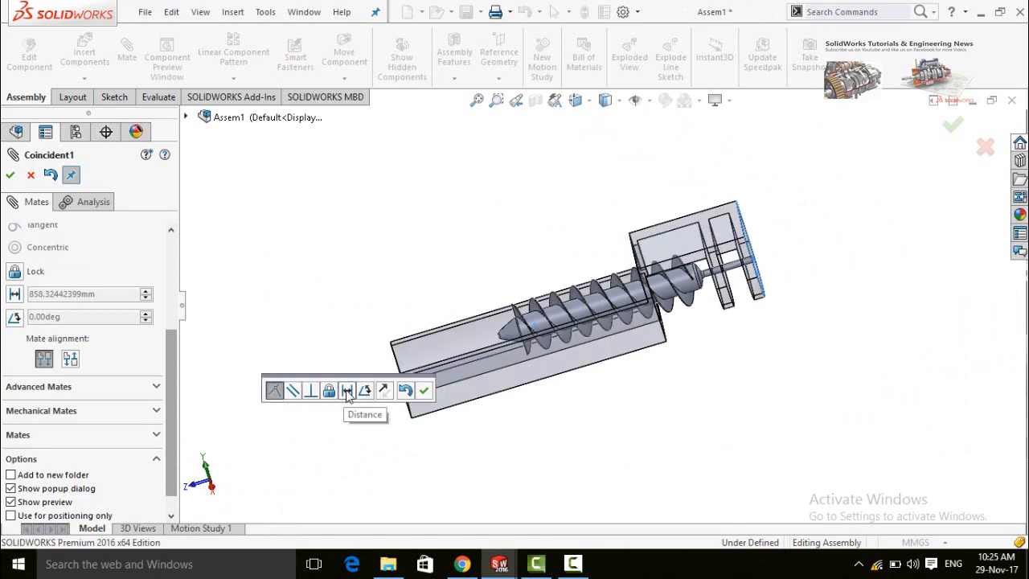
Make this mate a 50 mm distance and flip its dimension so the shaft protrudes beyond the Bed's outer plate
{"action": "left_click", "coordinate": [347, 391]}
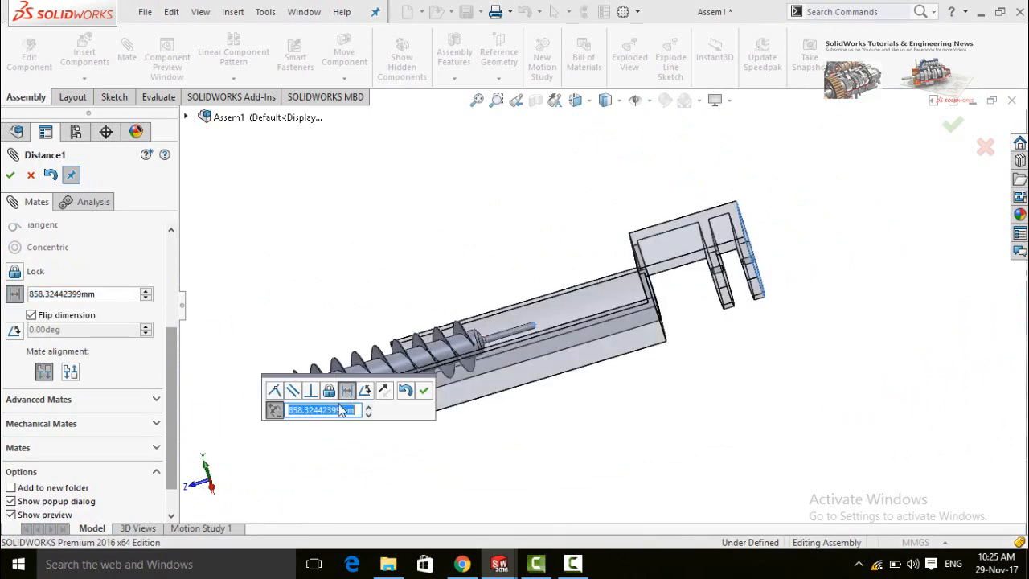
{"action": "type", "text": "50"}
{"action": "key", "text": "Return"}
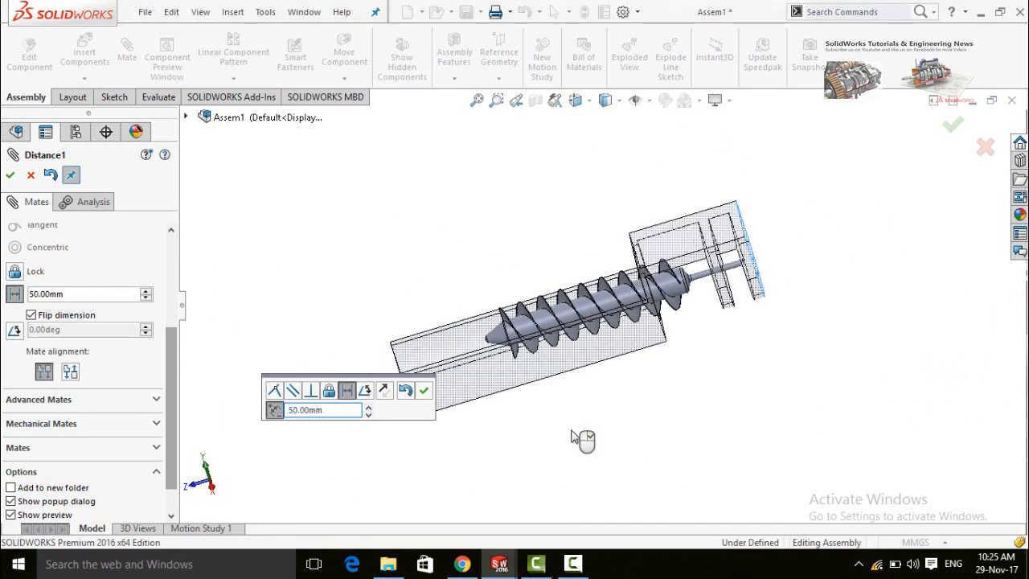
{"action": "left_click", "coordinate": [274, 412]}
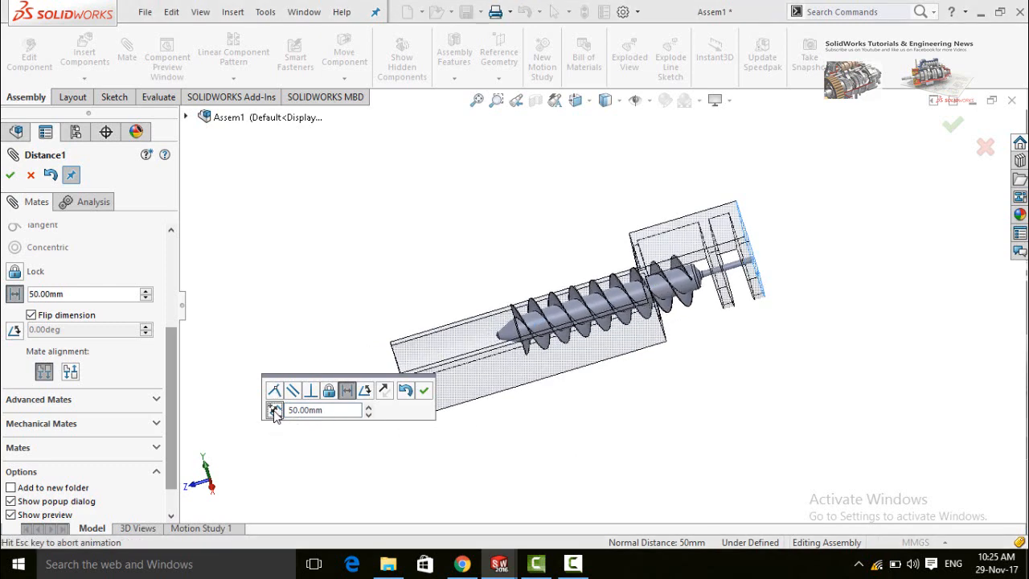
{"action": "left_click", "coordinate": [12, 176]}
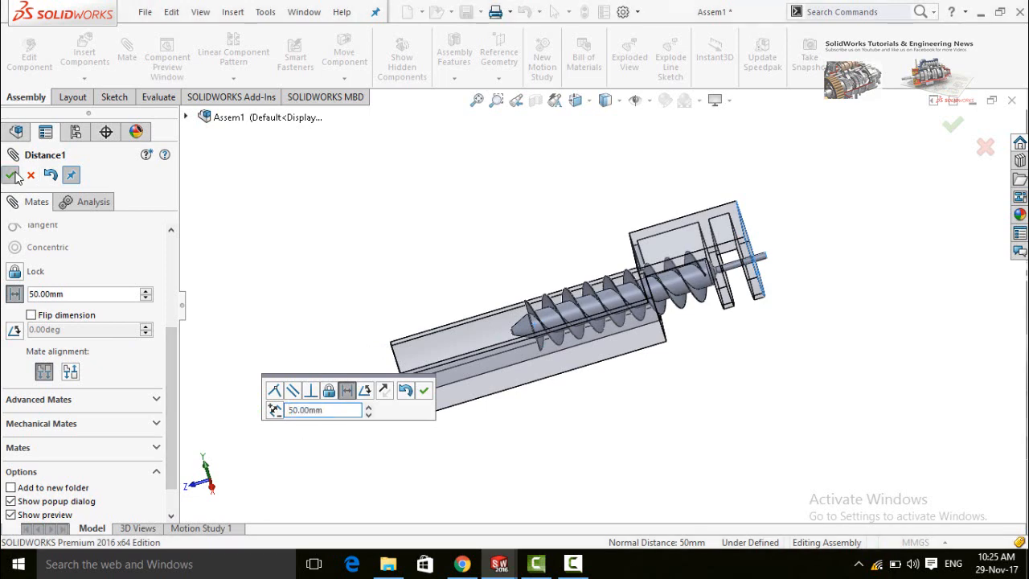
{"action": "left_click", "coordinate": [10, 176]}
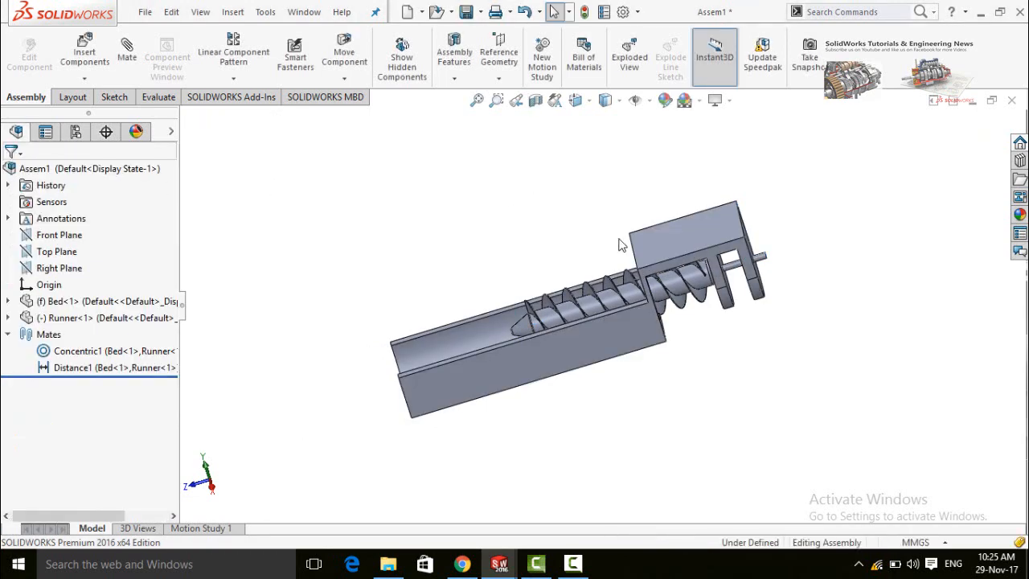
Open the Runner part from the assembly and delete the 1000 mm overall length dimension in its revolve sketch
{"action": "middle_click_drag", "start_coordinate": [732, 354], "coordinate": [721, 293]}
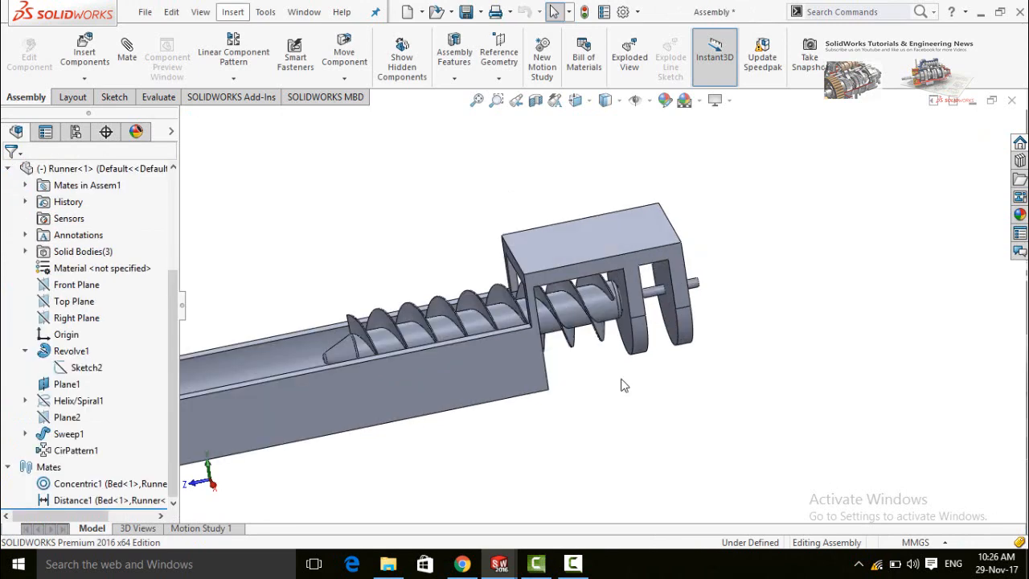
{"action": "left_click", "coordinate": [604, 304]}
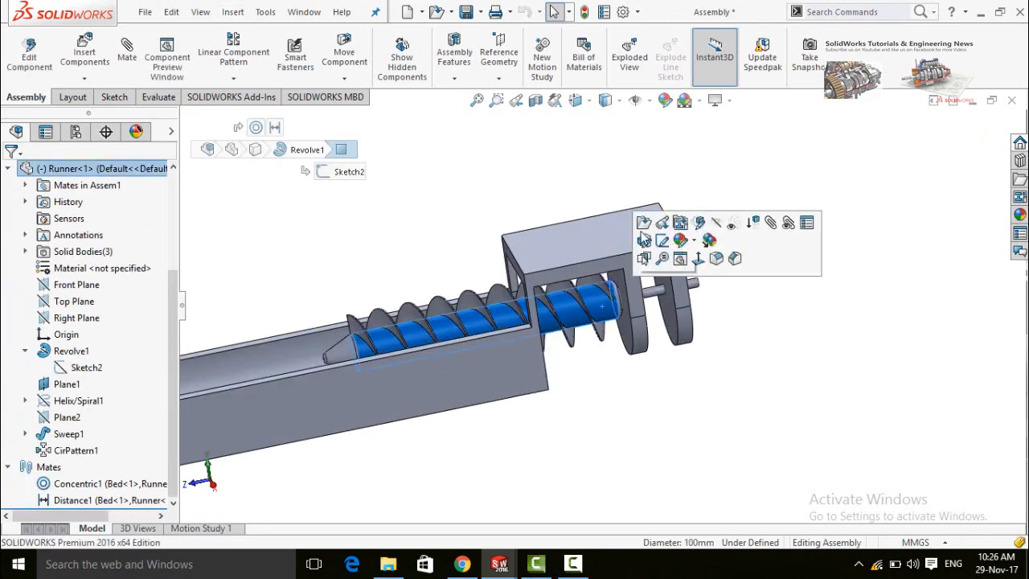
{"action": "left_click", "coordinate": [649, 221]}
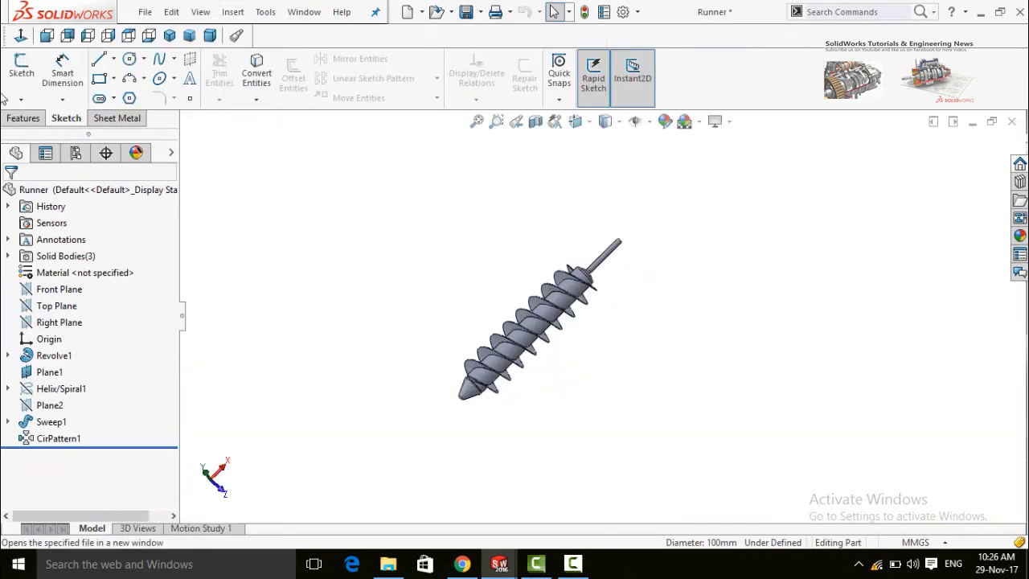
{"action": "left_click", "coordinate": [8, 355]}
{"action": "left_click", "coordinate": [68, 373]}
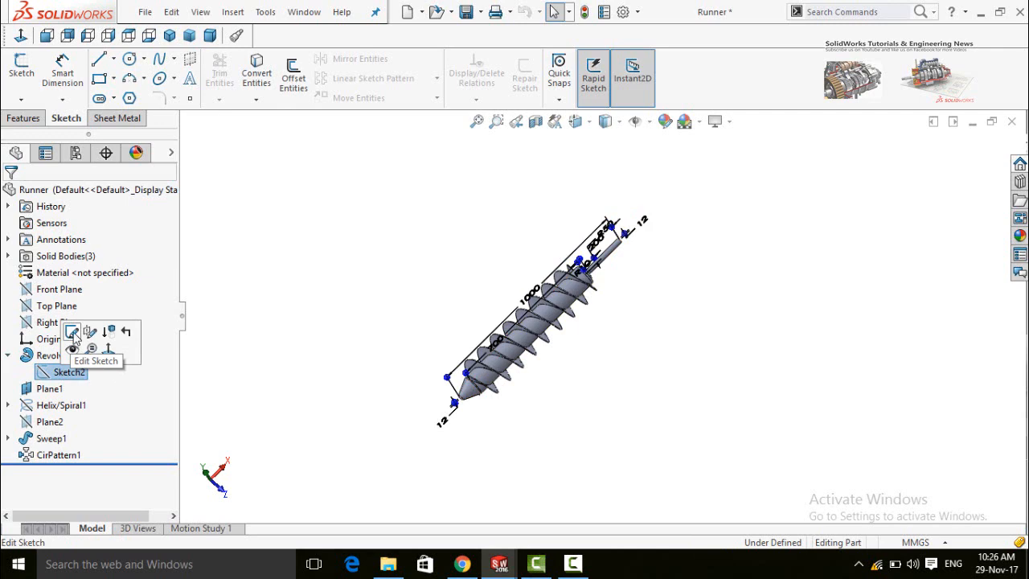
{"action": "left_click", "coordinate": [72, 332]}
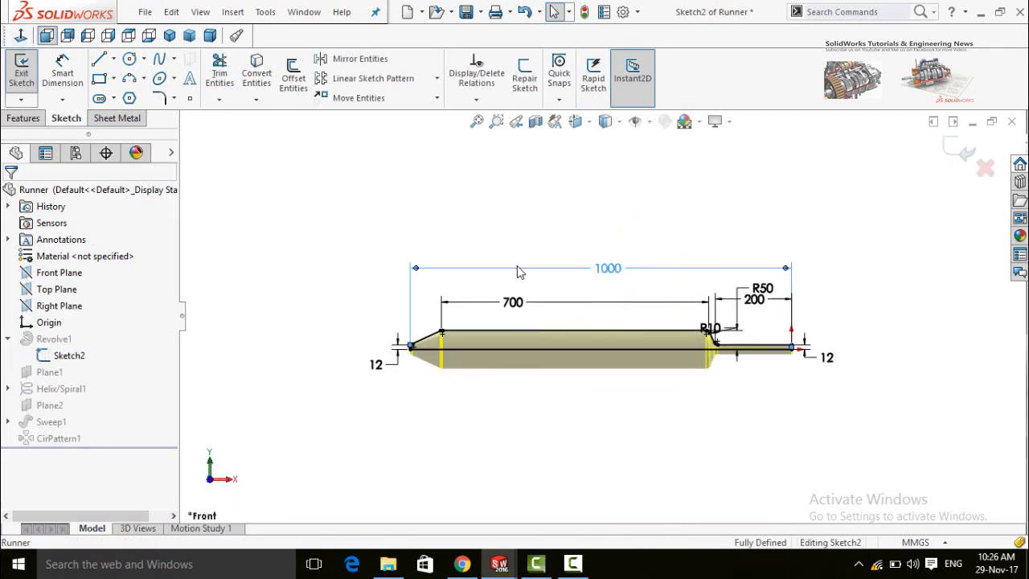
{"action": "left_click", "coordinate": [518, 270]}
{"action": "key", "text": "Delete"}
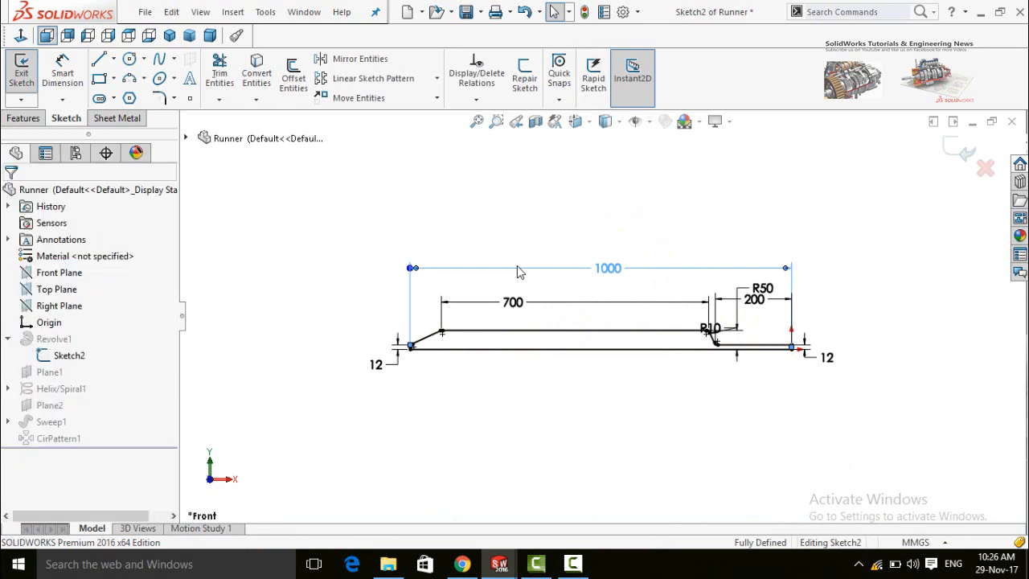
Set the thin shaft's length to 500 mm, exit the sketch and return to the assembly
{"action": "scroll", "coordinate": [840, 341], "scroll_direction": "down", "scroll_amount": 2}
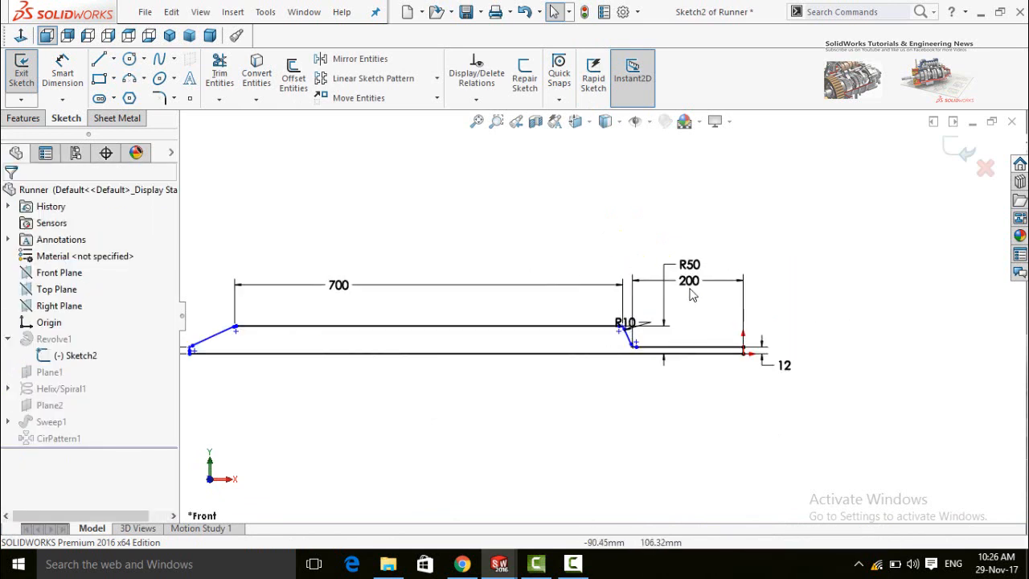
{"action": "left_click_drag", "start_coordinate": [689, 280], "coordinate": [704, 195]}
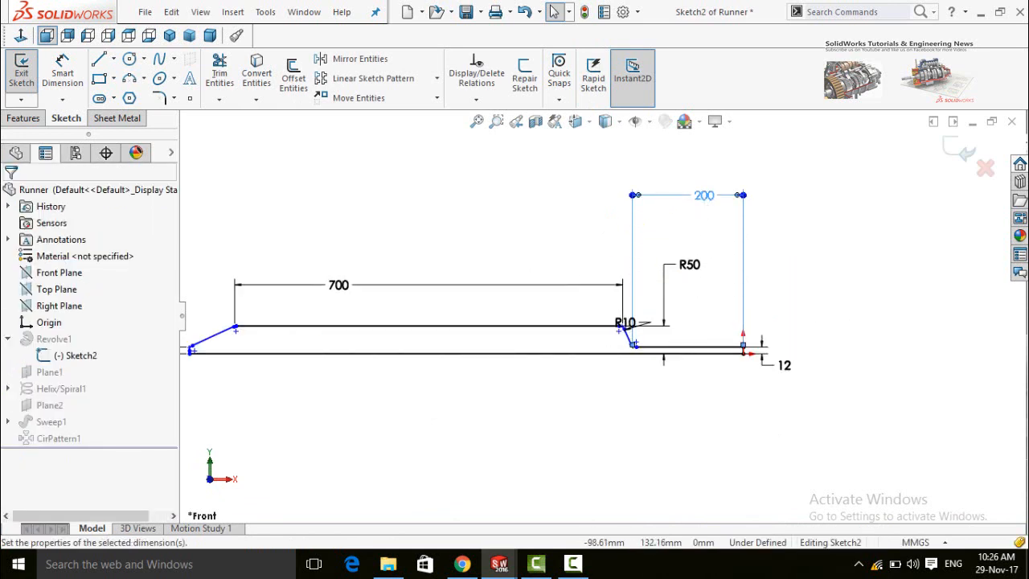
{"action": "left_click", "coordinate": [702, 196]}
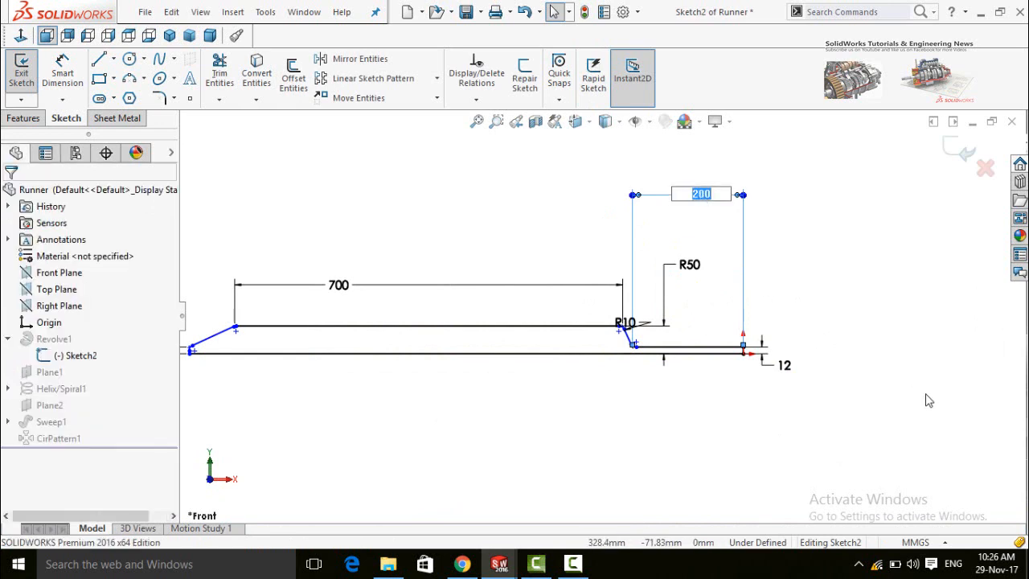
{"action": "key", "text": "Return"}
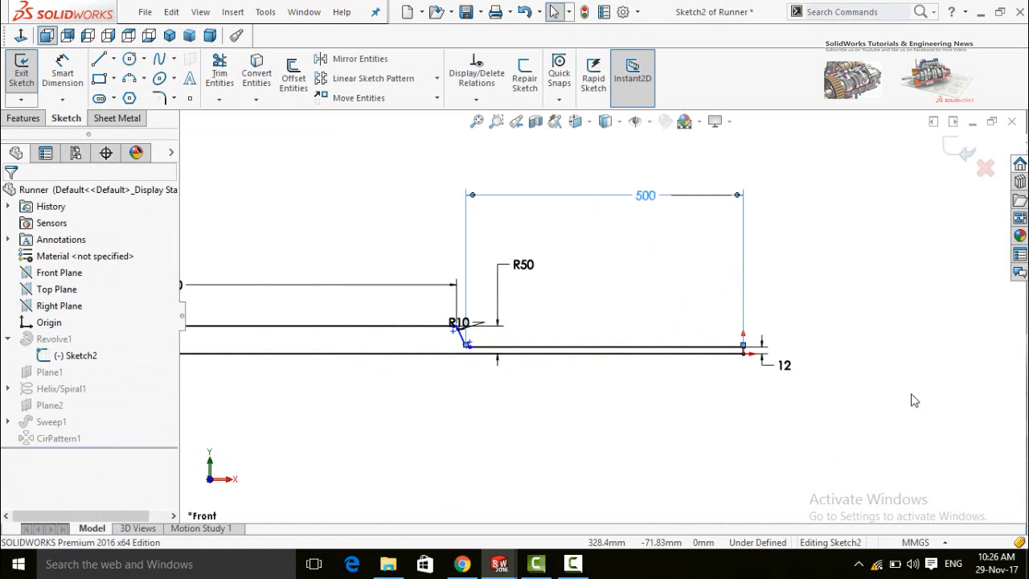
{"action": "left_click", "coordinate": [820, 400]}
{"action": "scroll", "coordinate": [821, 400], "scroll_direction": "up", "scroll_amount": 4}
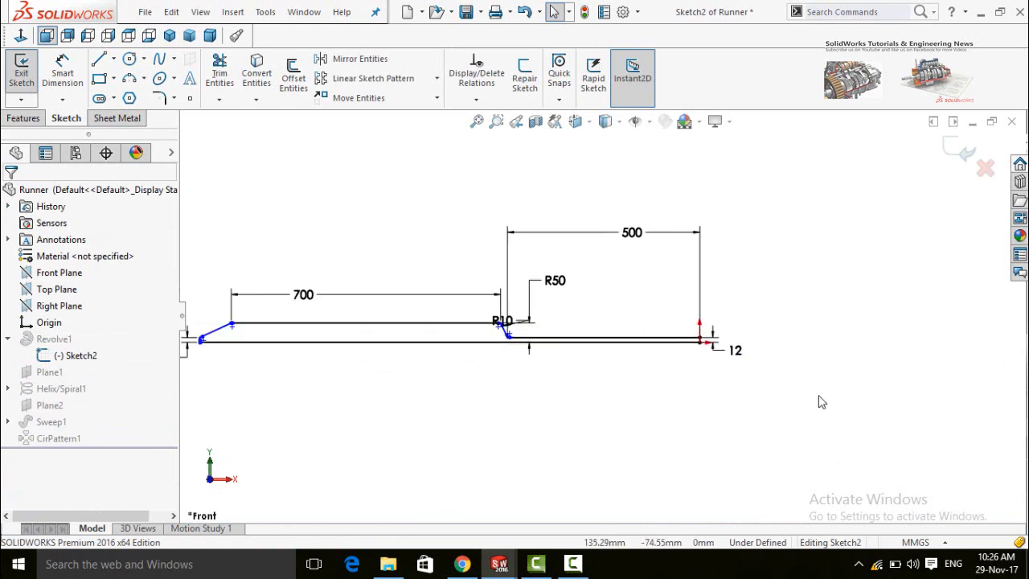
{"action": "left_click", "coordinate": [962, 155]}
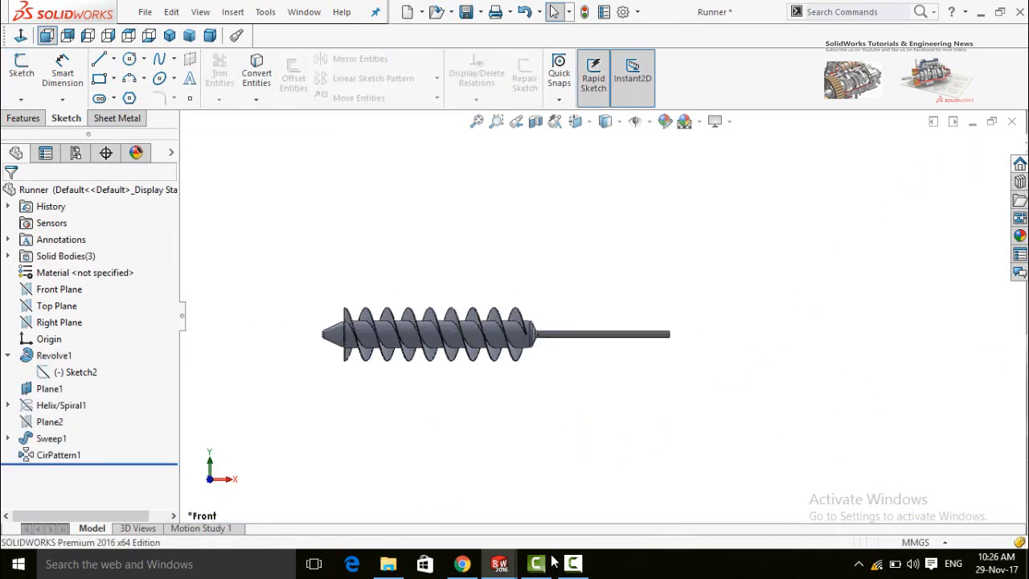
{"action": "mouse_move", "coordinate": [500, 563]}
{"action": "left_click", "coordinate": [649, 494]}
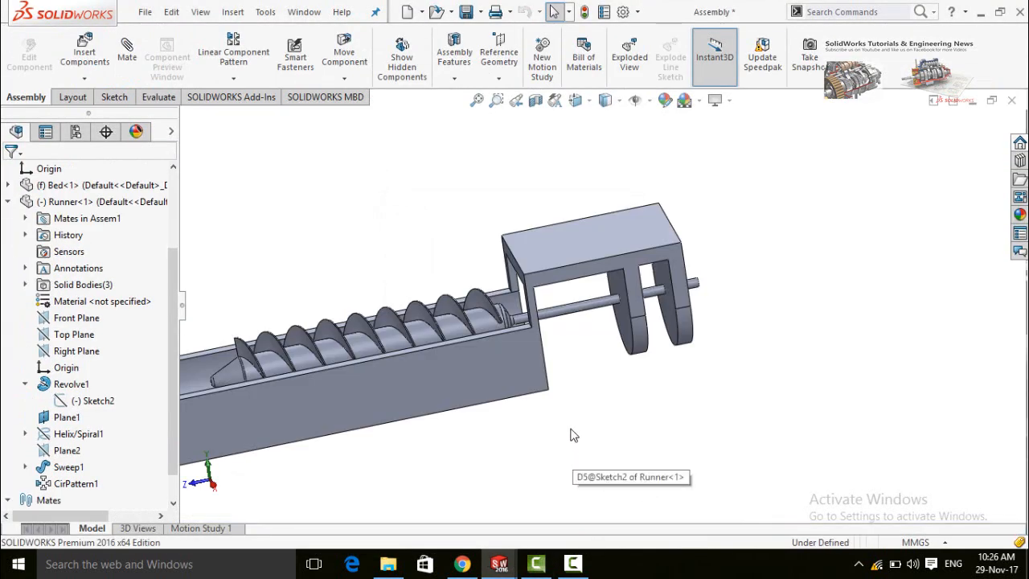
Apply a blue colour to the whole Runner at component level
{"action": "scroll", "coordinate": [575, 420], "scroll_direction": "up", "scroll_amount": 3}
{"action": "mouse_move", "coordinate": [575, 415]}
{"action": "middle_mouse_down"}
{"action": "mouse_move", "coordinate": [542, 382]}
{"action": "mouse_move", "coordinate": [535, 391]}
{"action": "mouse_move", "coordinate": [548, 346]}
{"action": "mouse_move", "coordinate": [558, 349]}
{"action": "mouse_move", "coordinate": [519, 399]}
{"action": "mouse_move", "coordinate": [562, 328]}
{"action": "mouse_move", "coordinate": [584, 362]}
{"action": "mouse_move", "coordinate": [572, 370]}
{"action": "mouse_move", "coordinate": [578, 402]}
{"action": "middle_mouse_up"}
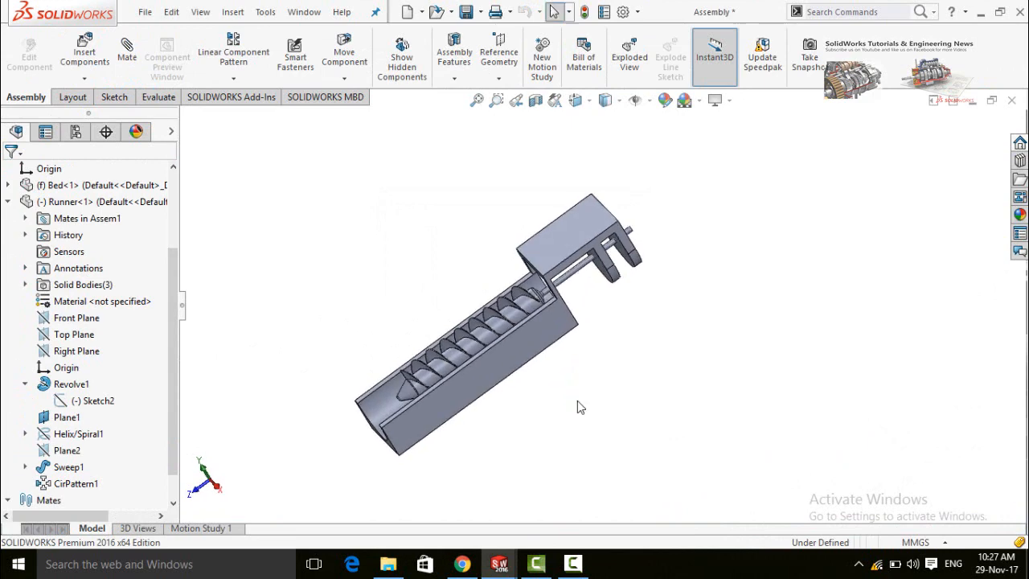
{"action": "middle_click_drag", "start_coordinate": [458, 398], "coordinate": [501, 357]}
{"action": "scroll", "coordinate": [503, 352], "scroll_direction": "down", "scroll_amount": 3}
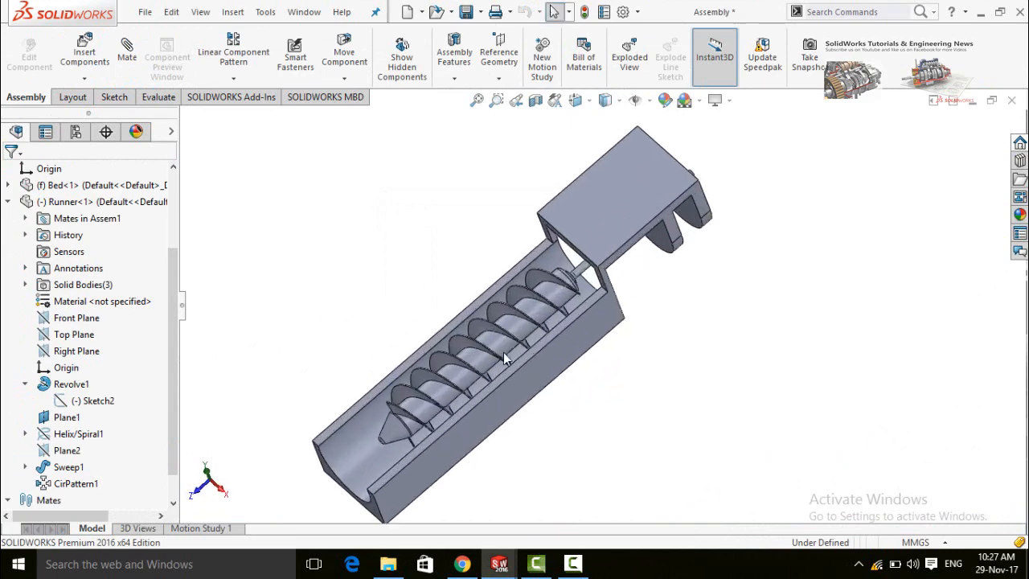
{"action": "left_click", "coordinate": [496, 340]}
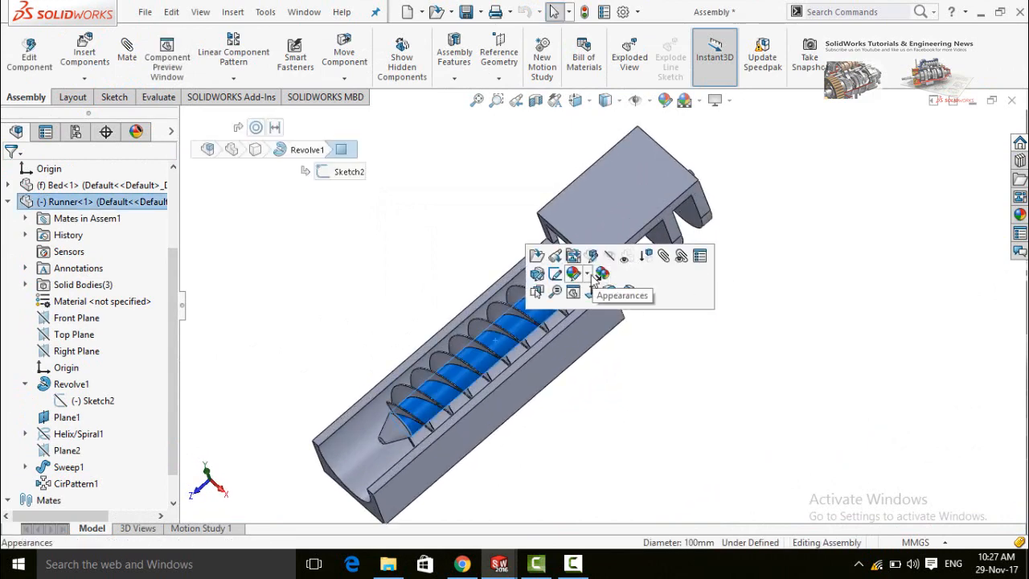
{"action": "left_click", "coordinate": [588, 277]}
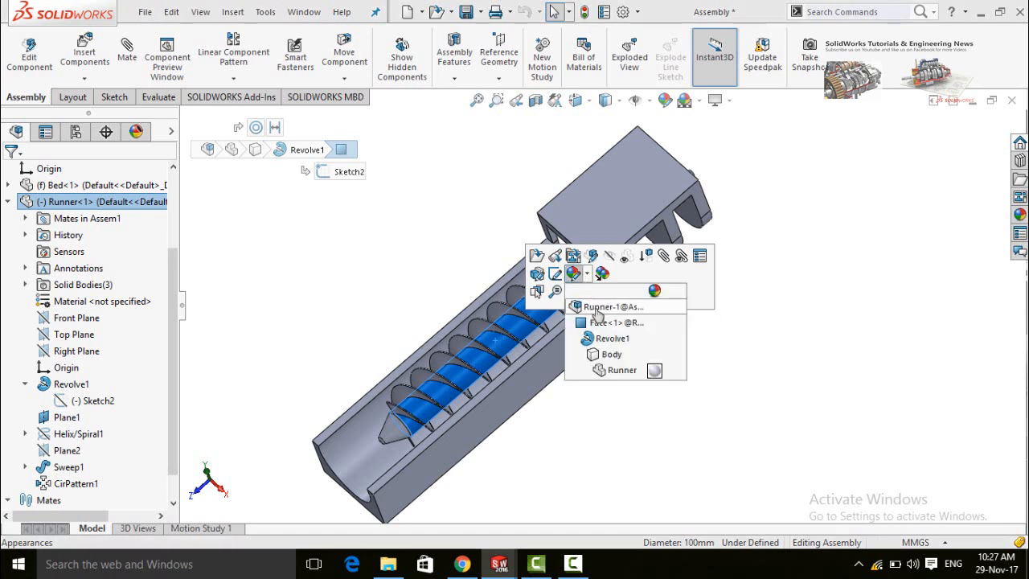
{"action": "left_click", "coordinate": [596, 310]}
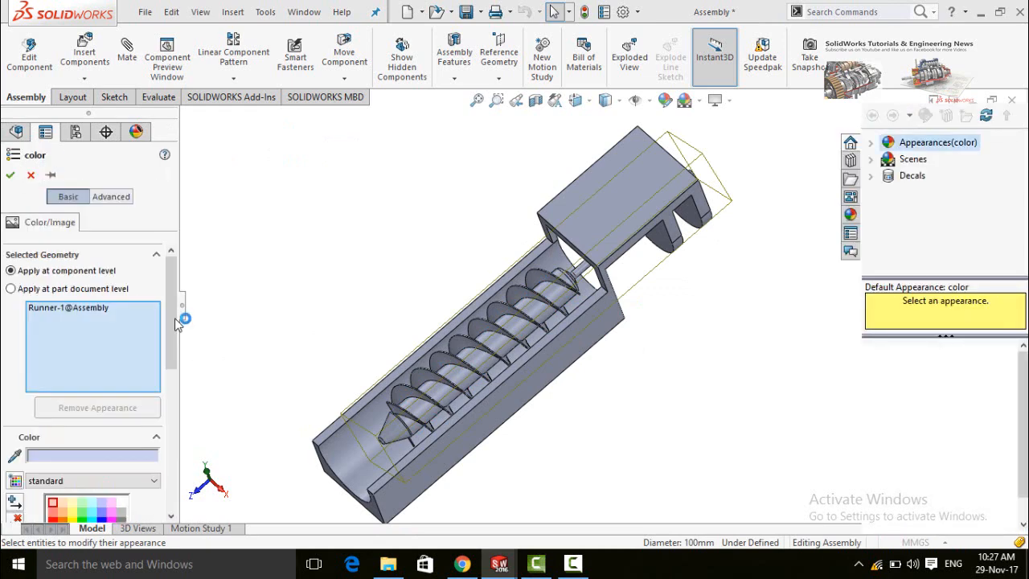
{"action": "scroll", "coordinate": [175, 372], "scroll_direction": "down", "scroll_amount": 3}
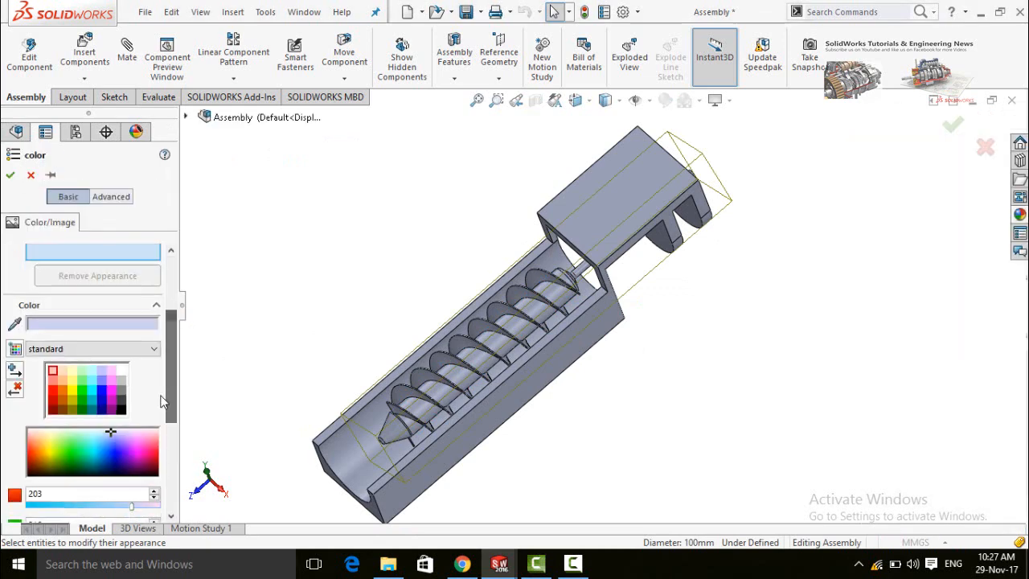
{"action": "left_click", "coordinate": [102, 390]}
{"action": "left_click", "coordinate": [9, 175]}
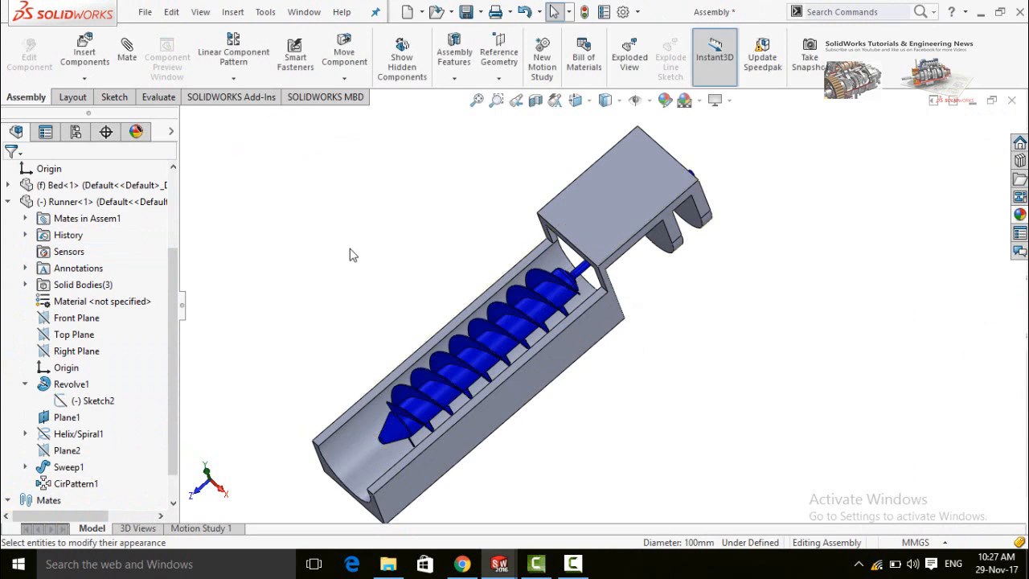
Apply a green appearance to the Bed component at component level in the assembly
{"action": "left_click", "coordinate": [454, 451]}
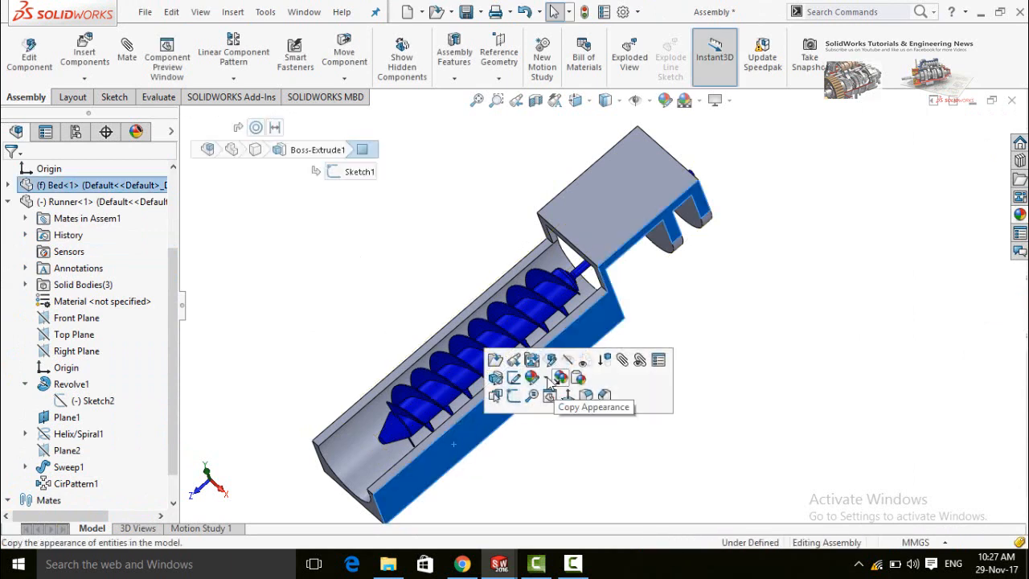
{"action": "left_click", "coordinate": [546, 384]}
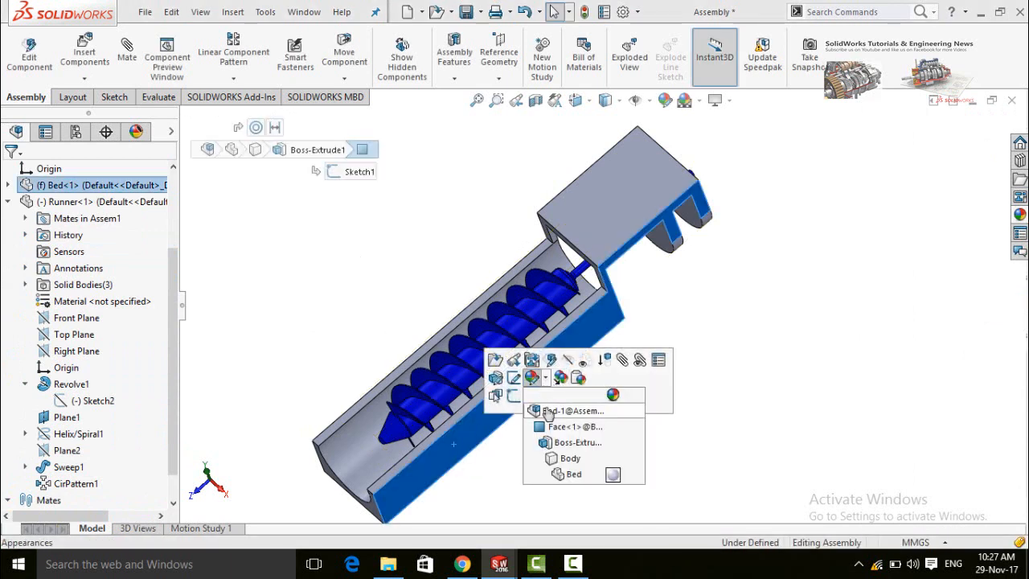
{"action": "left_click", "coordinate": [544, 409]}
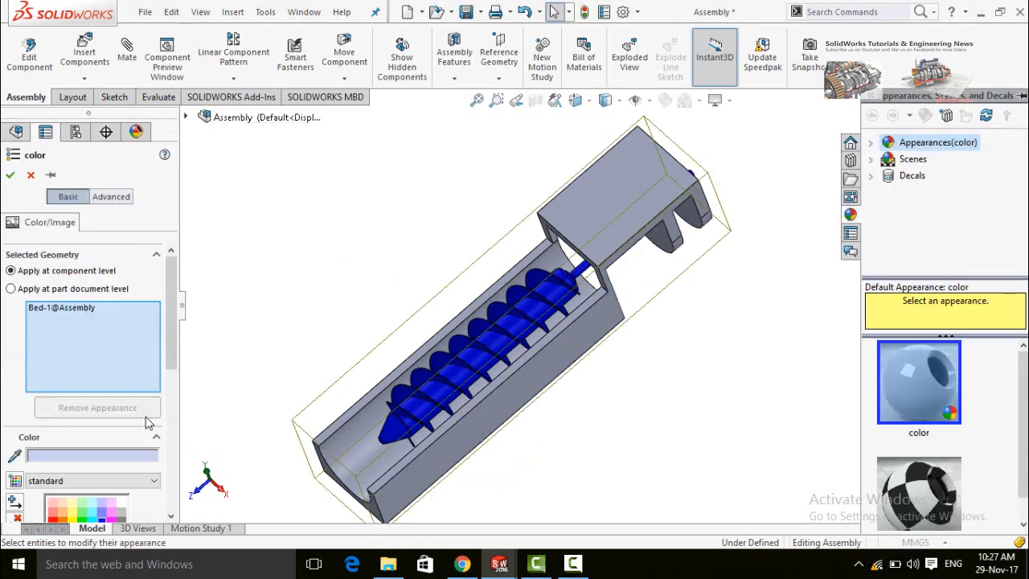
{"action": "left_click_drag", "start_coordinate": [171, 358], "coordinate": [108, 425]}
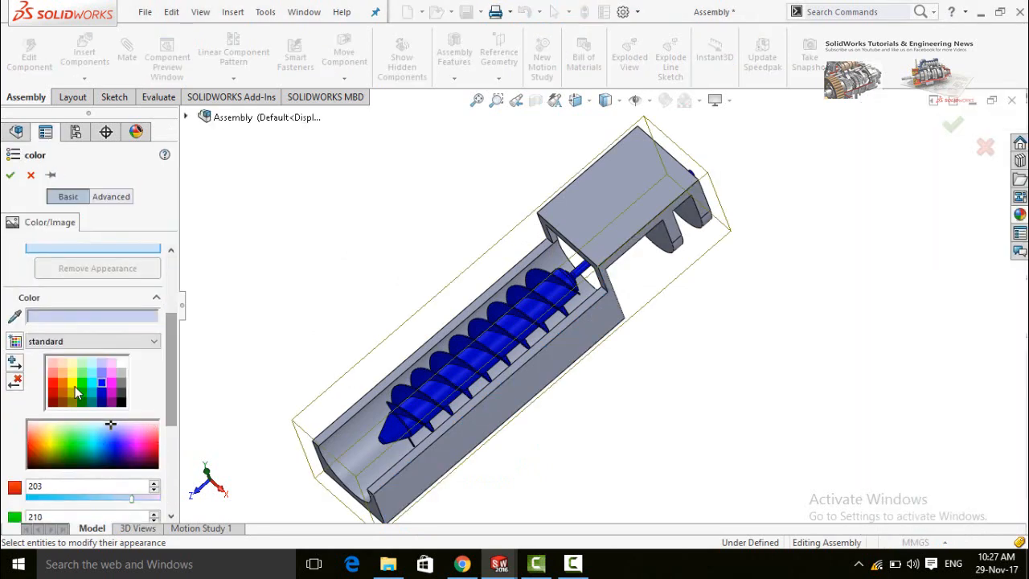
{"action": "left_click", "coordinate": [80, 386]}
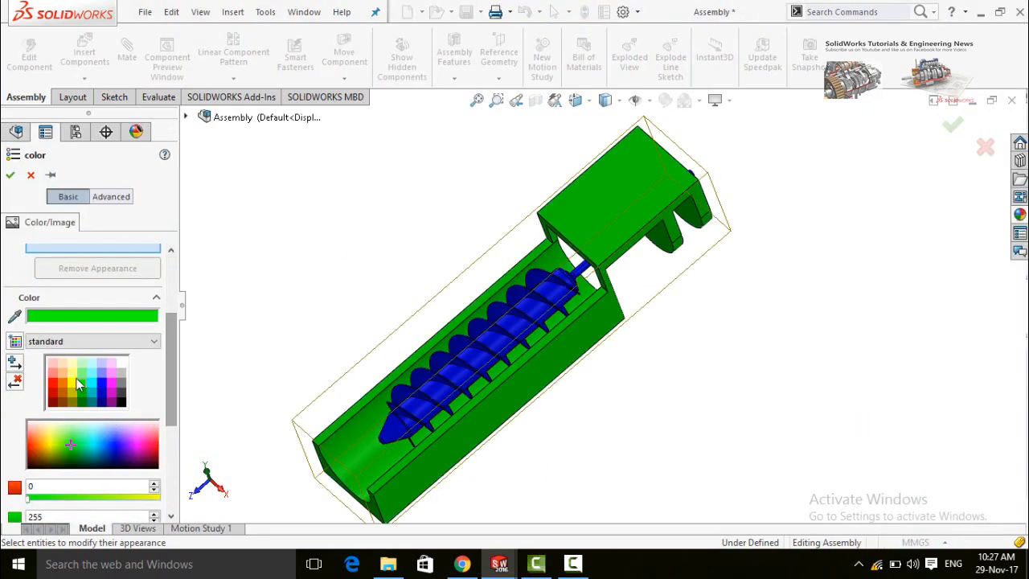
{"action": "left_click", "coordinate": [10, 175]}
{"action": "middle_click_drag", "start_coordinate": [381, 231], "coordinate": [465, 229]}
{"action": "middle_click_drag", "start_coordinate": [785, 305], "coordinate": [739, 305]}
{"action": "scroll", "coordinate": [779, 305], "scroll_direction": "down", "scroll_amount": 2}
{"action": "scroll", "coordinate": [752, 299], "scroll_direction": "up", "scroll_amount": 1}
{"action": "middle_click_drag", "start_coordinate": [729, 268], "coordinate": [711, 265]}
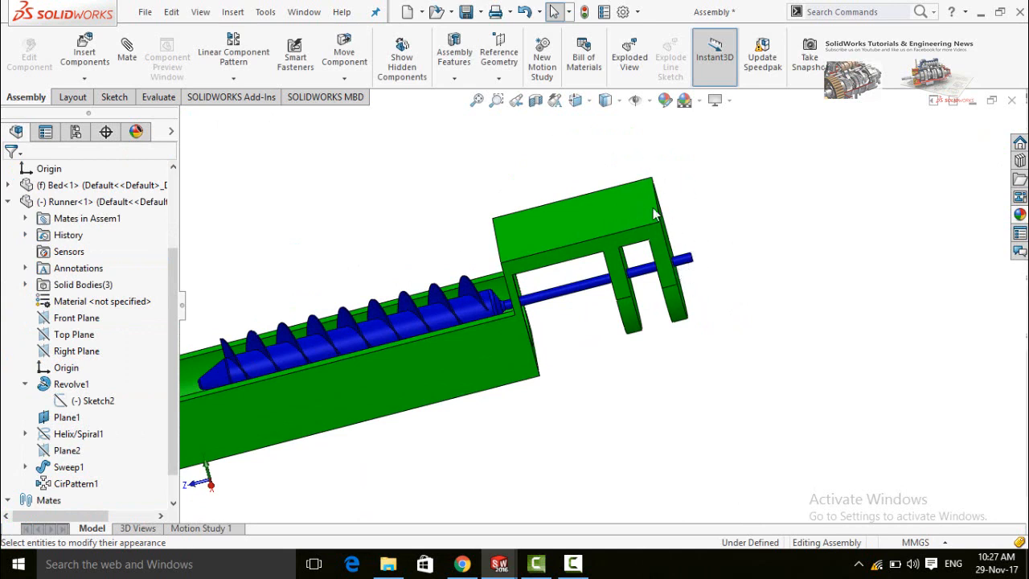
{"action": "scroll", "coordinate": [753, 344], "scroll_direction": "up", "scroll_amount": 2}
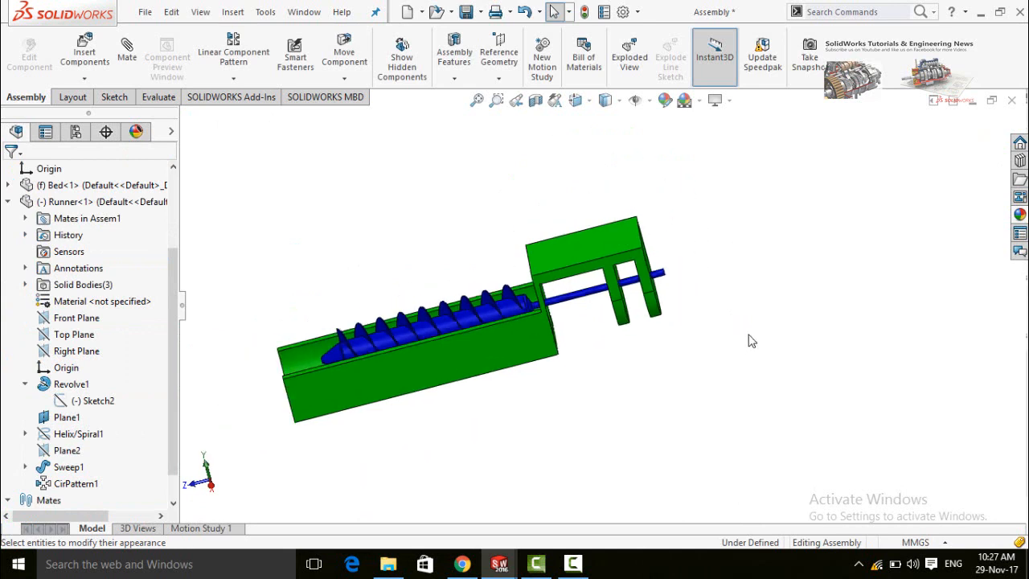
Create a new part and start a sketch on the Front Plane
{"action": "key", "text": "ctrl+n"}
{"action": "double_click", "coordinate": [266, 231]}
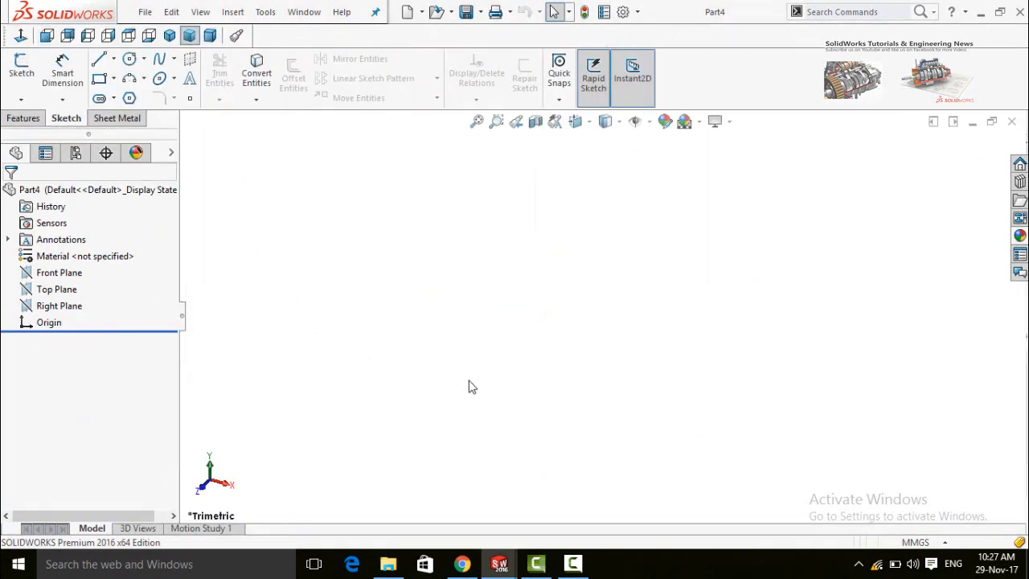
{"action": "left_click", "coordinate": [62, 274]}
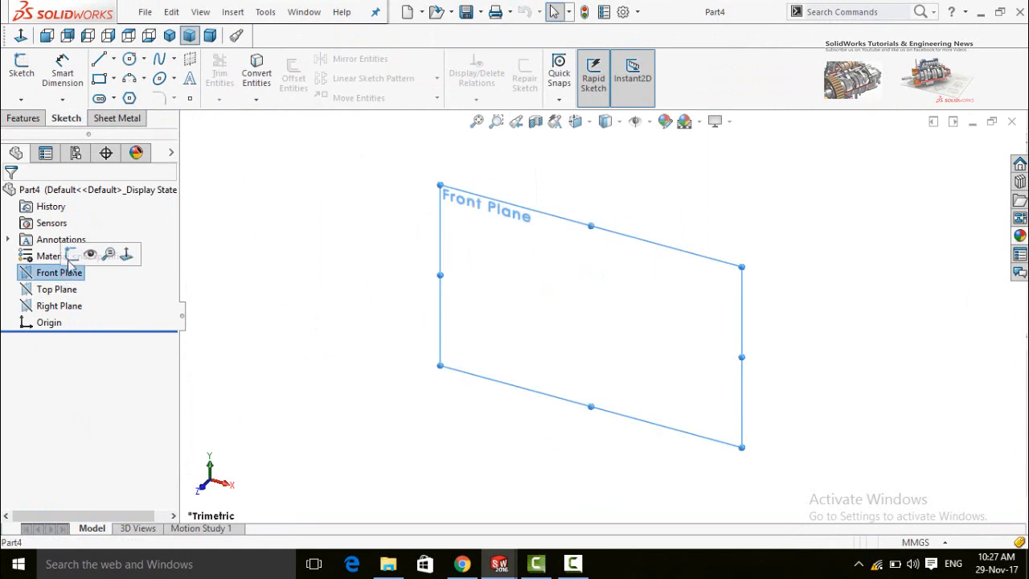
{"action": "left_click", "coordinate": [70, 253]}
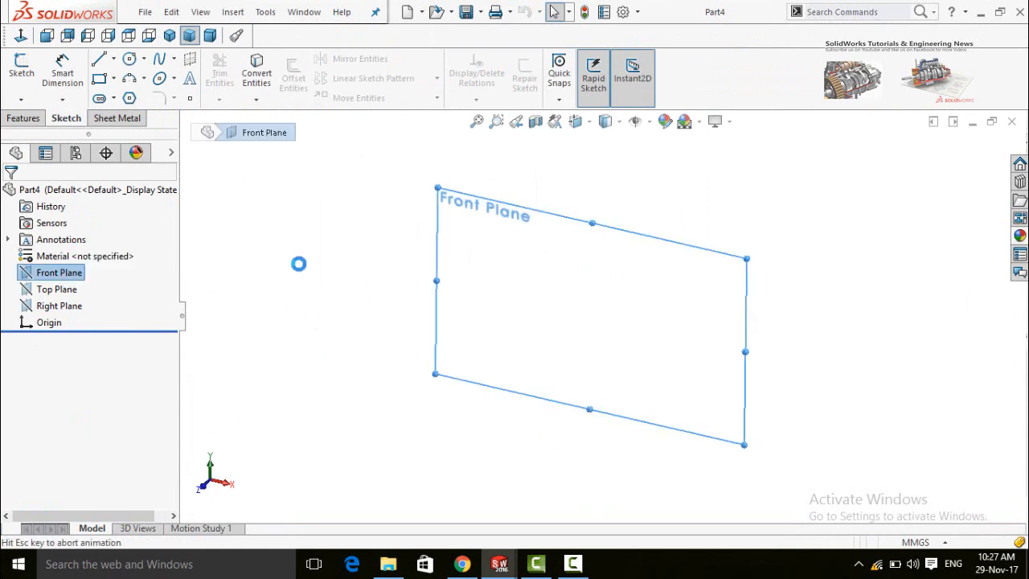
Sketch a closed stepped profile from the origin with lines, its base about 167 mm long and a low step at the end away from the origin
{"action": "left_click", "coordinate": [100, 60]}
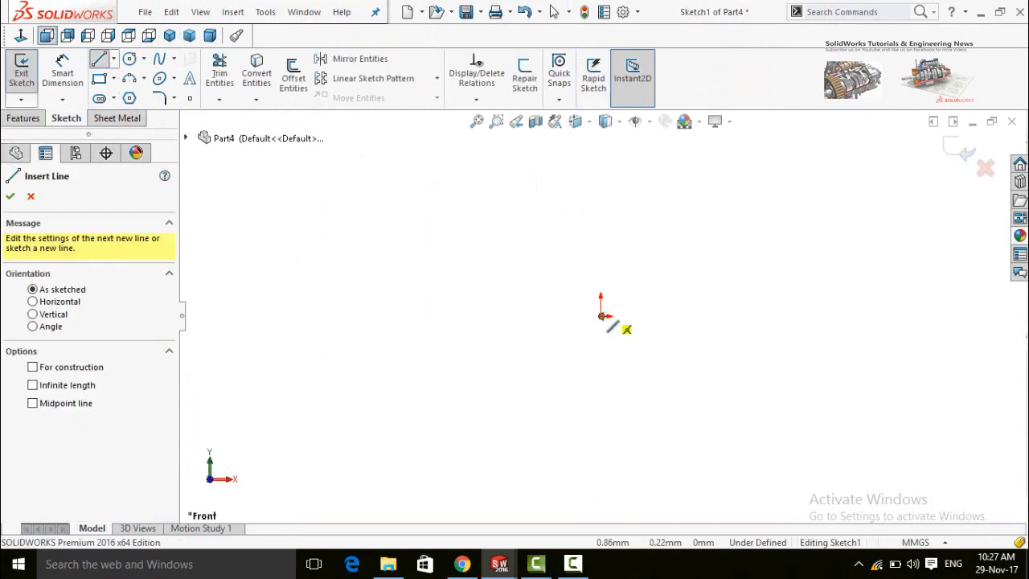
{"action": "left_click", "coordinate": [601, 315]}
{"action": "left_click", "coordinate": [308, 311]}
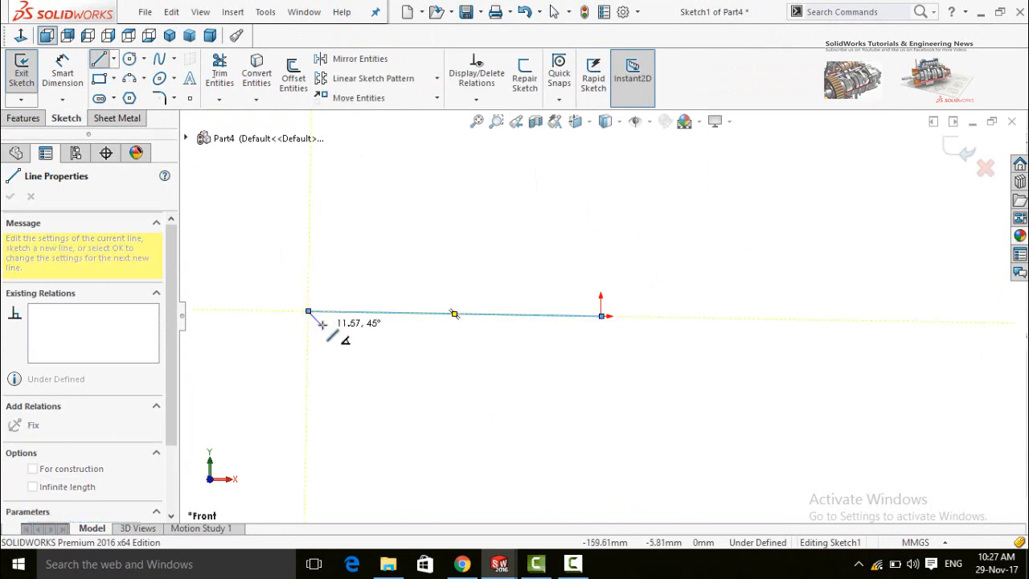
{"action": "left_click", "coordinate": [308, 280]}
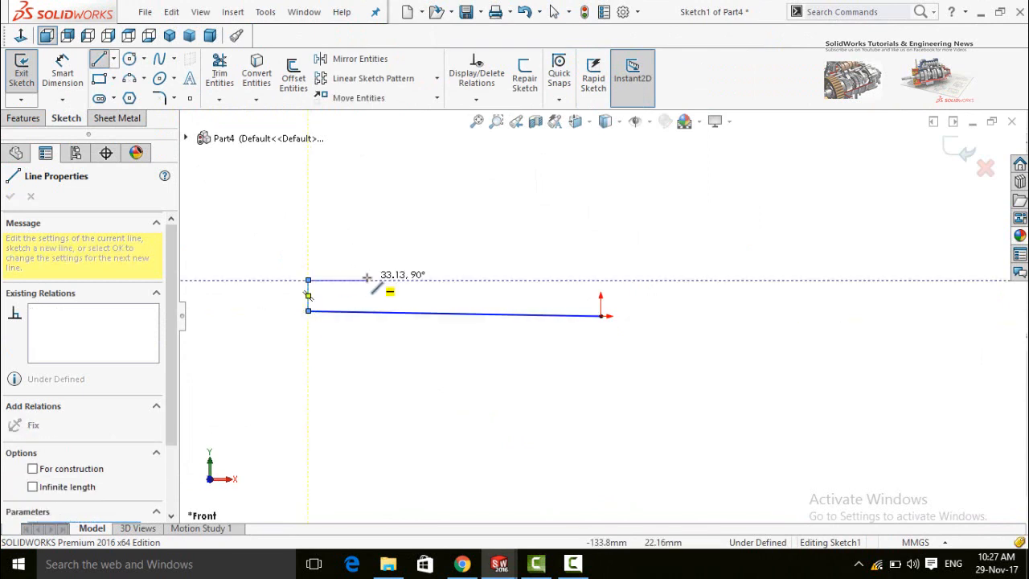
{"action": "left_click", "coordinate": [366, 280]}
{"action": "double_click", "coordinate": [366, 187]}
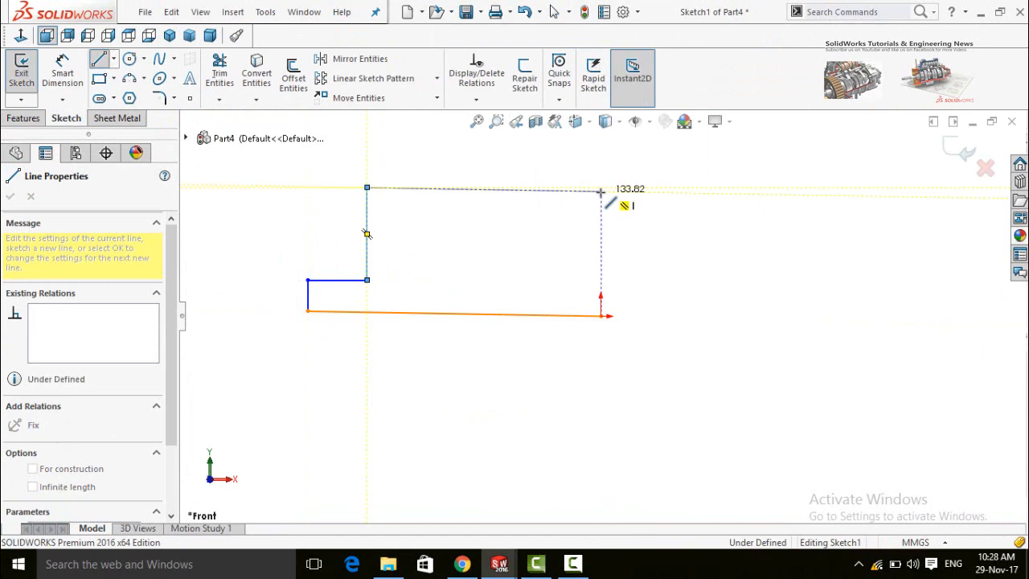
{"action": "left_click", "coordinate": [600, 191]}
{"action": "left_click", "coordinate": [601, 315]}
{"action": "key", "text": "Escape"}
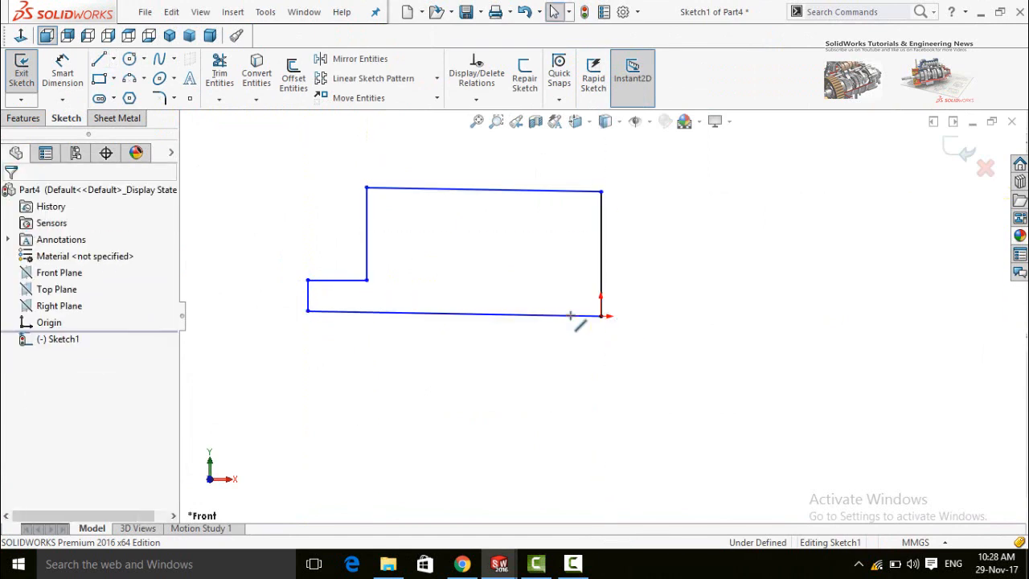
Add a horizontal relation to the base line of the stepped profile
{"action": "left_click", "coordinate": [571, 316]}
{"action": "left_click", "coordinate": [612, 265]}
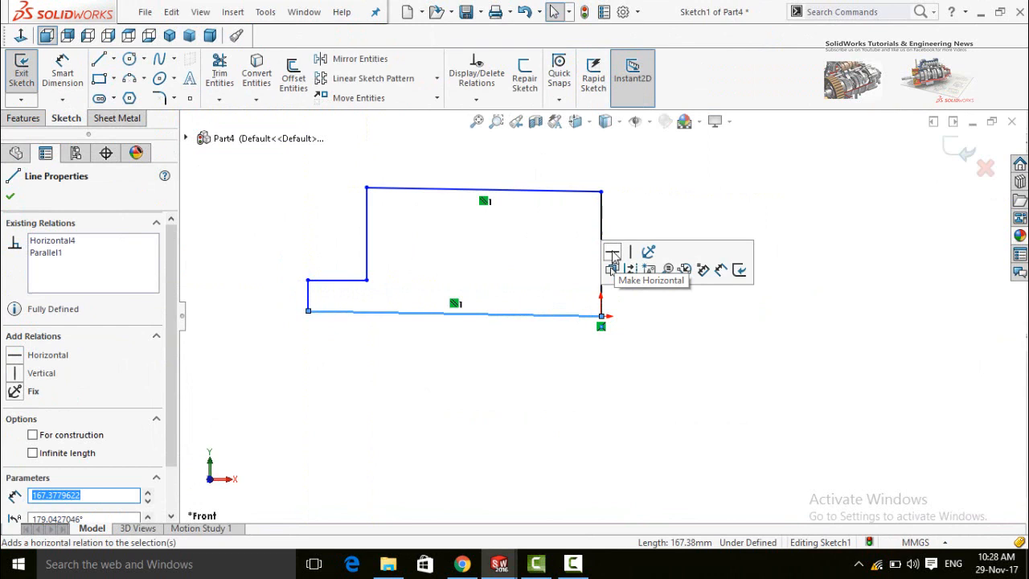
{"action": "left_click", "coordinate": [546, 396]}
Dimension the height of the low step above the base line as 12 mm
{"action": "scroll", "coordinate": [546, 397], "scroll_direction": "up", "scroll_amount": 2}
{"action": "right_click_drag", "start_coordinate": [547, 398], "coordinate": [542, 261]}
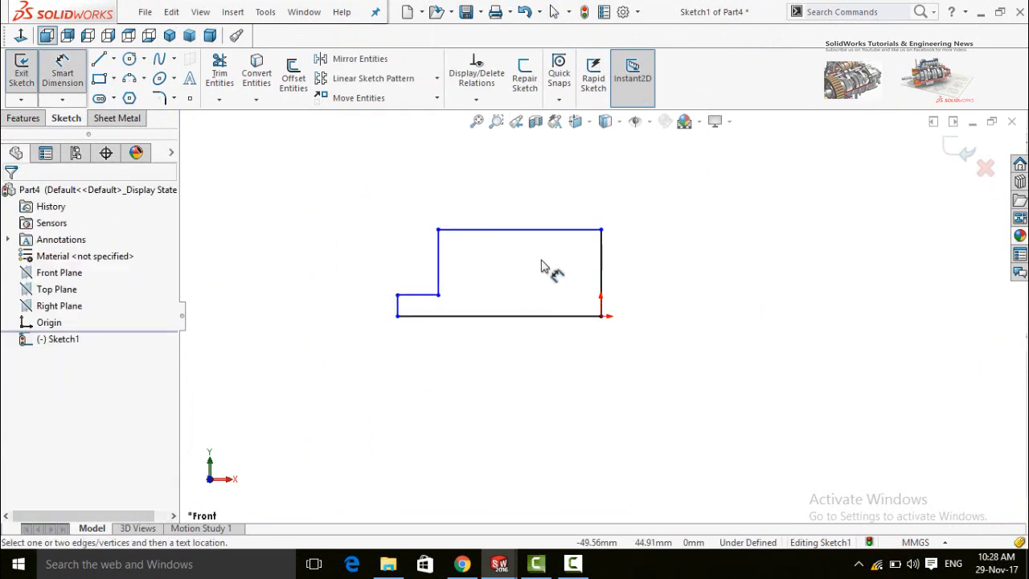
{"action": "left_click", "coordinate": [416, 296]}
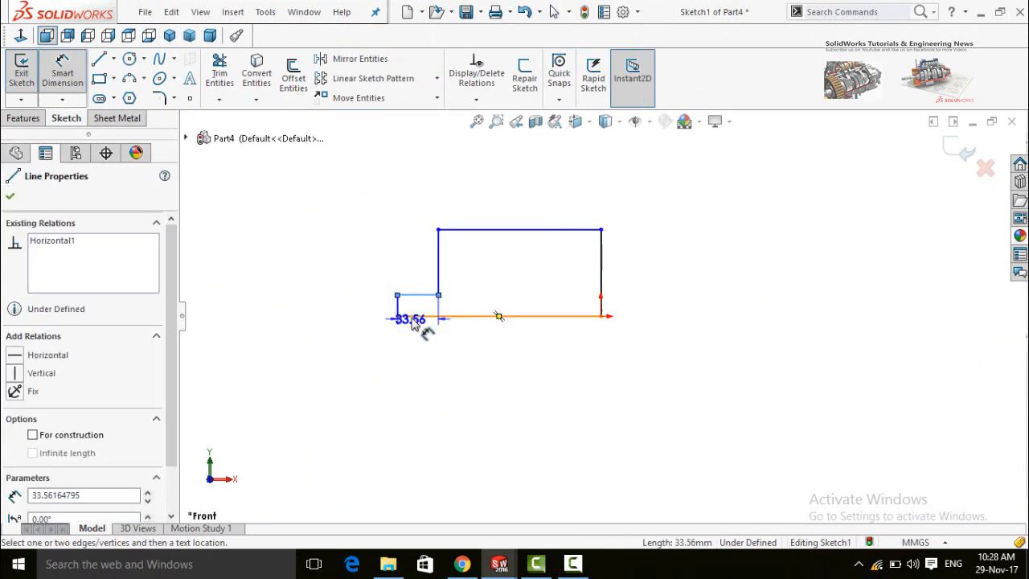
{"action": "left_click", "coordinate": [352, 408]}
{"action": "type", "text": "12"}
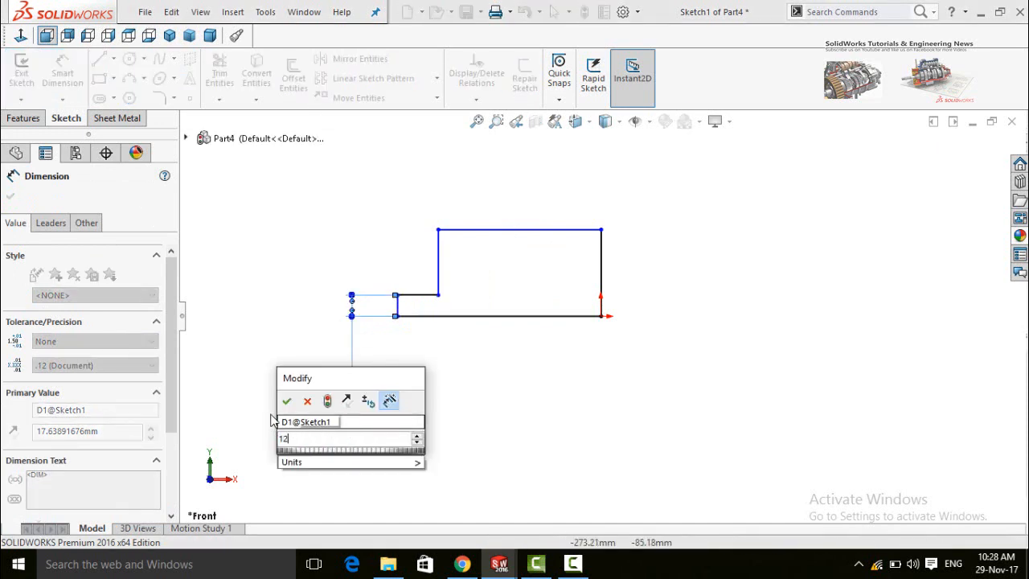
{"action": "left_click", "coordinate": [286, 400]}
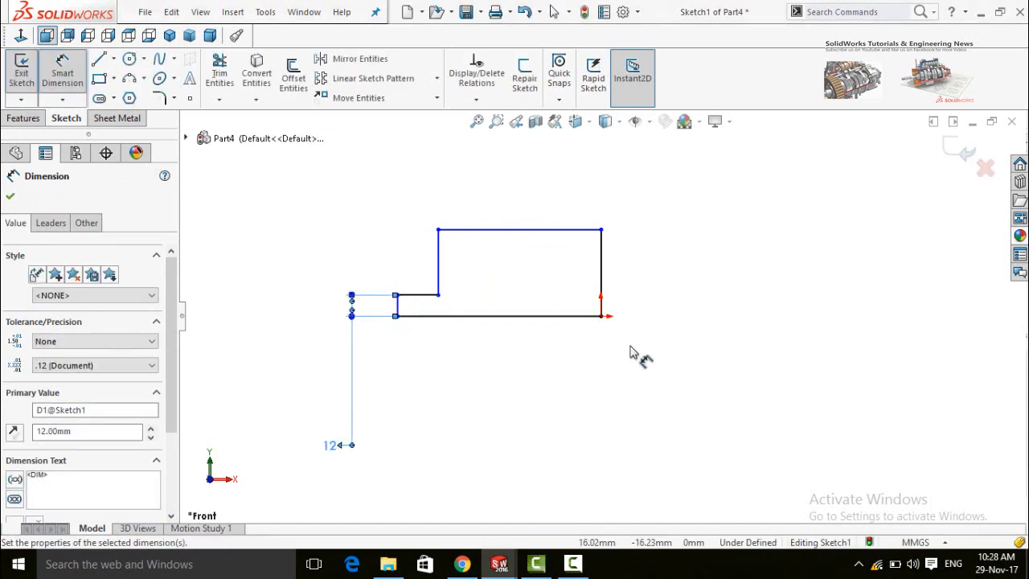
Dimension the overall height between the profile's top line and base line as 40 mm
{"action": "left_click", "coordinate": [520, 230]}
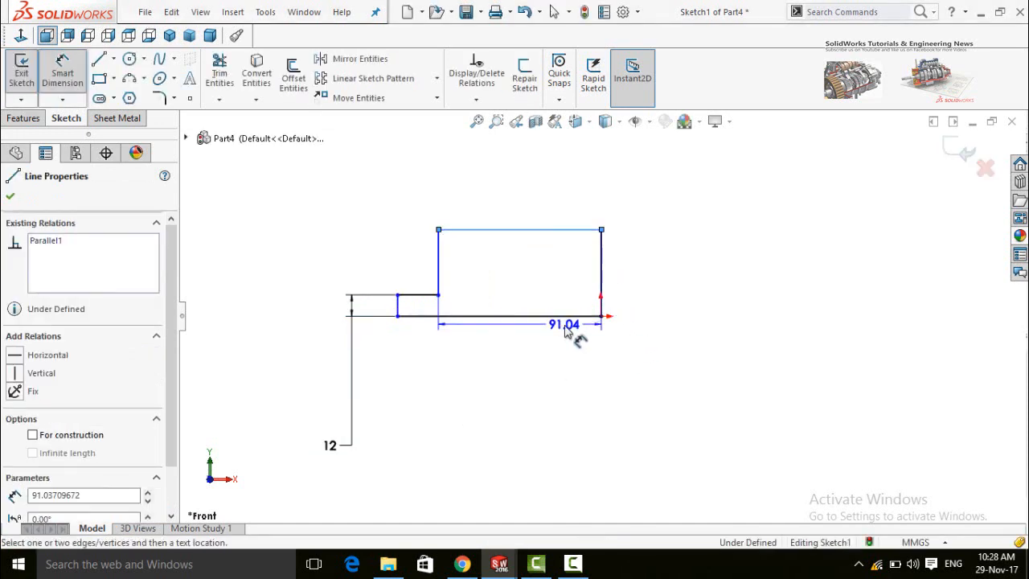
{"action": "left_click", "coordinate": [563, 316]}
{"action": "left_click", "coordinate": [702, 393]}
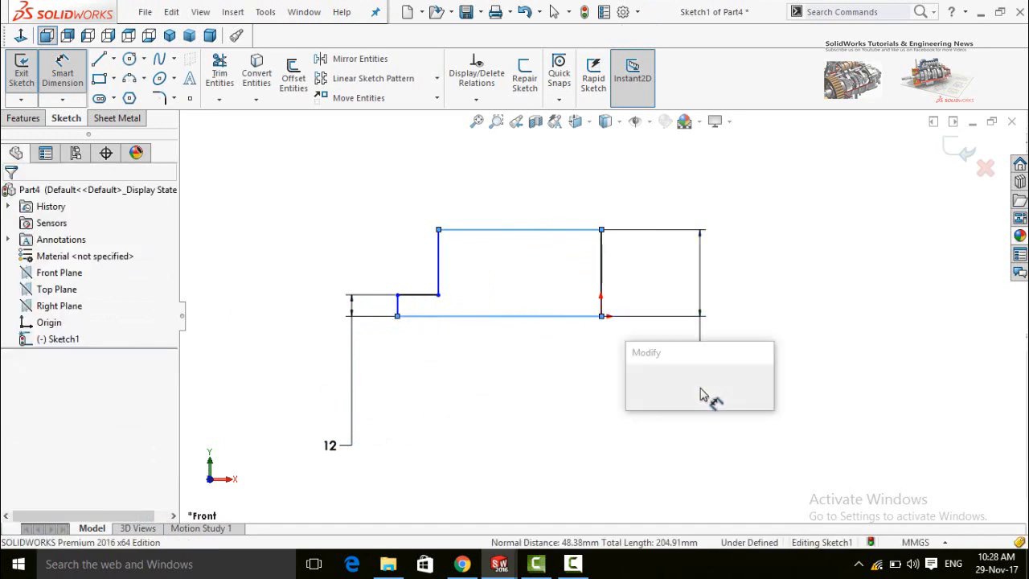
{"action": "type", "text": "40"}
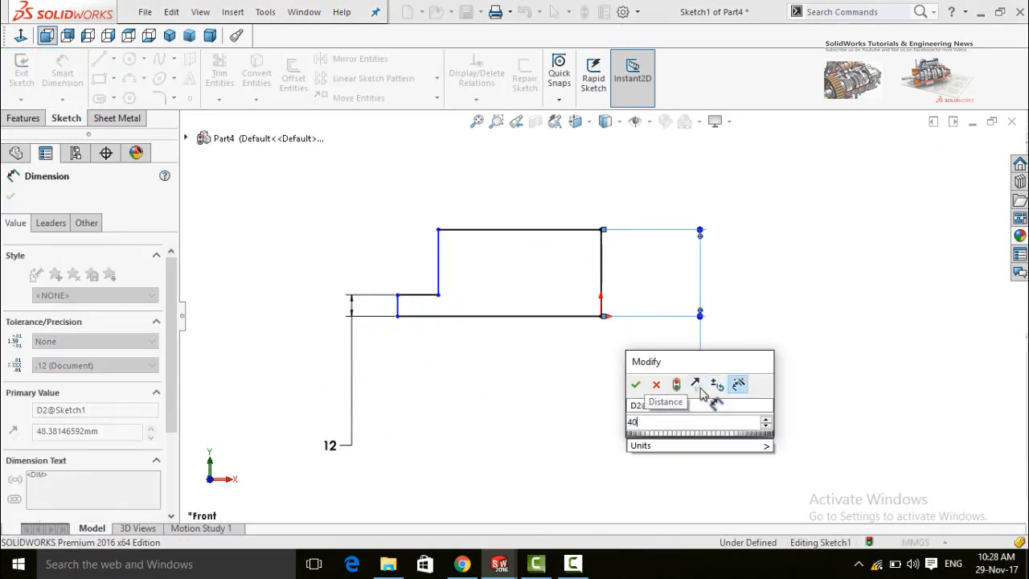
{"action": "key", "text": "Return"}
Dimension the horizontal length of the low step as 50 mm
{"action": "left_click", "coordinate": [410, 296]}
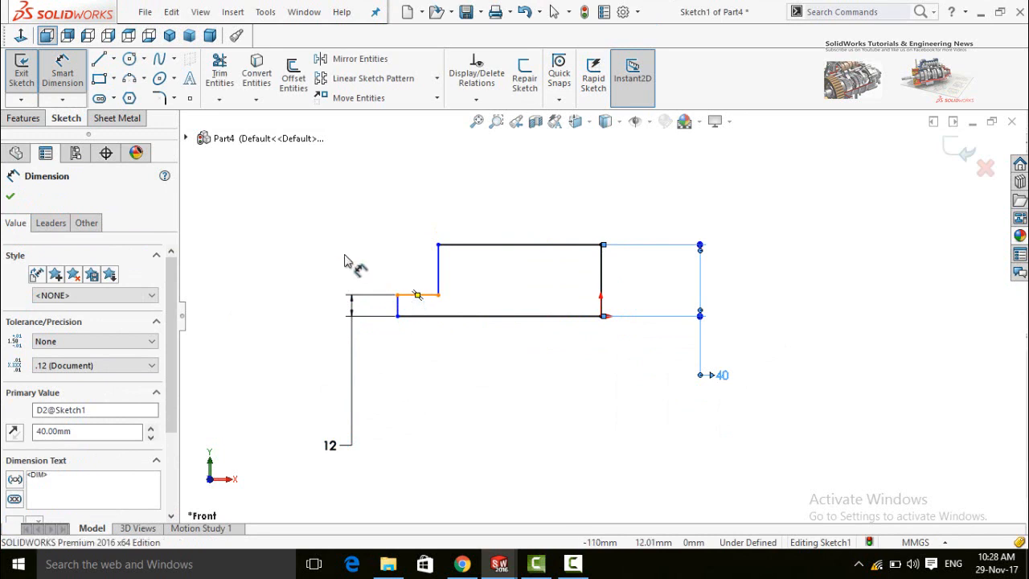
{"action": "left_click", "coordinate": [344, 266]}
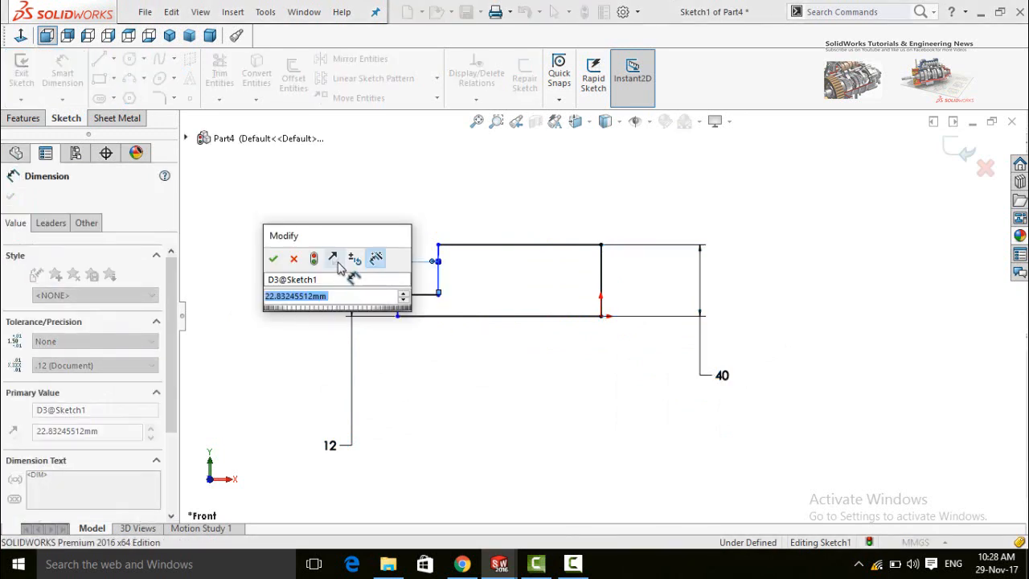
{"action": "type", "text": "11"}
{"action": "key", "text": "Return"}
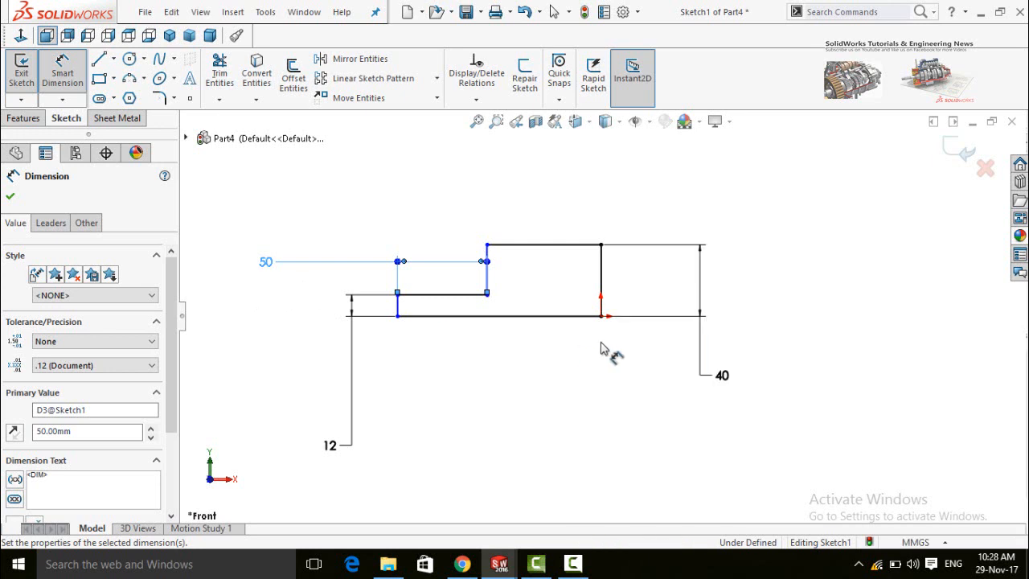
Dimension the profile's top line as 100 mm and set the overall height to 80 mm
{"action": "scroll", "coordinate": [610, 337], "scroll_direction": "up", "scroll_amount": 2}
{"action": "scroll", "coordinate": [602, 291], "scroll_direction": "down", "scroll_amount": 1}
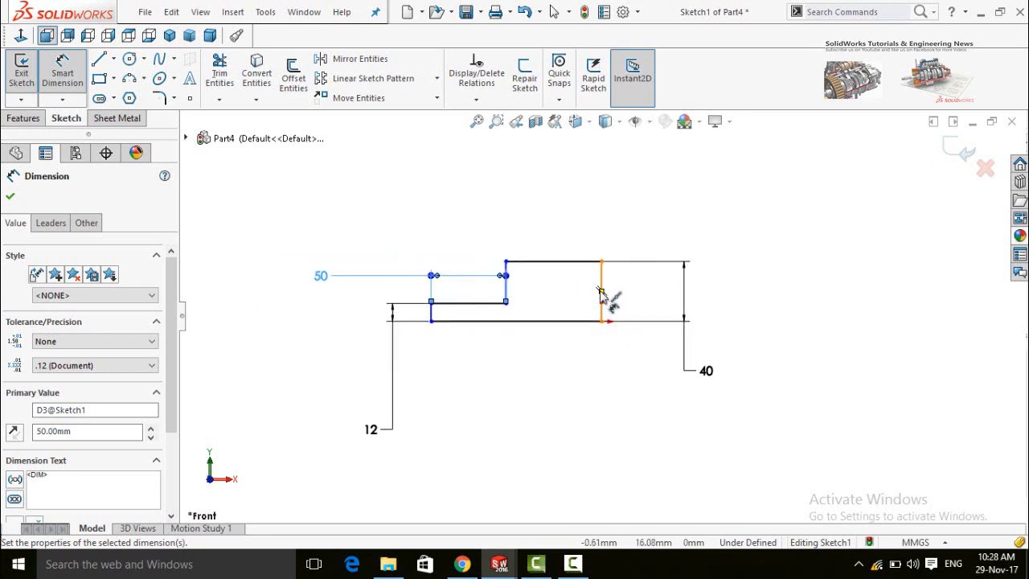
{"action": "left_click", "coordinate": [568, 262]}
{"action": "left_click", "coordinate": [577, 209]}
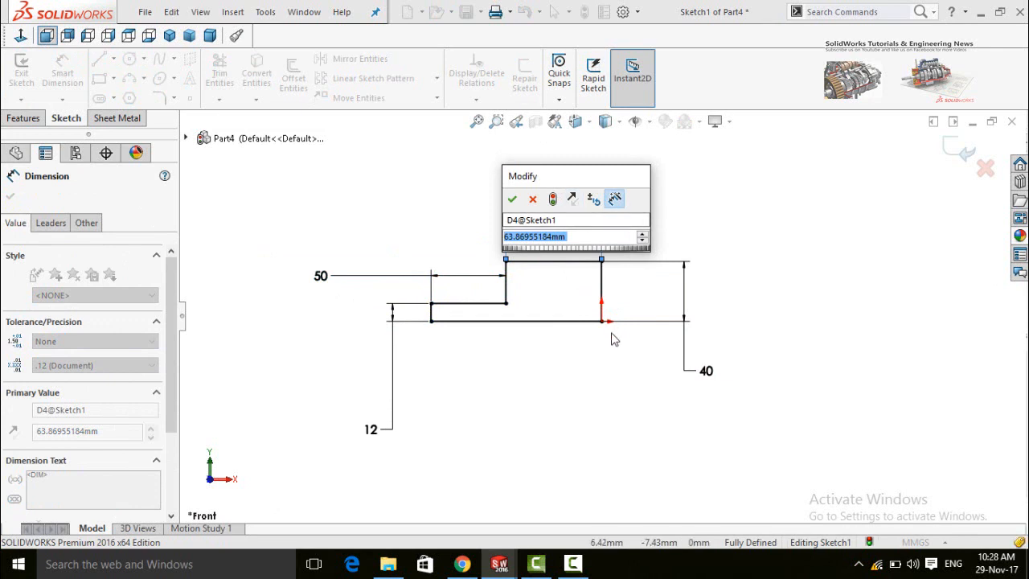
{"action": "type", "text": "100"}
{"action": "key", "text": "Return"}
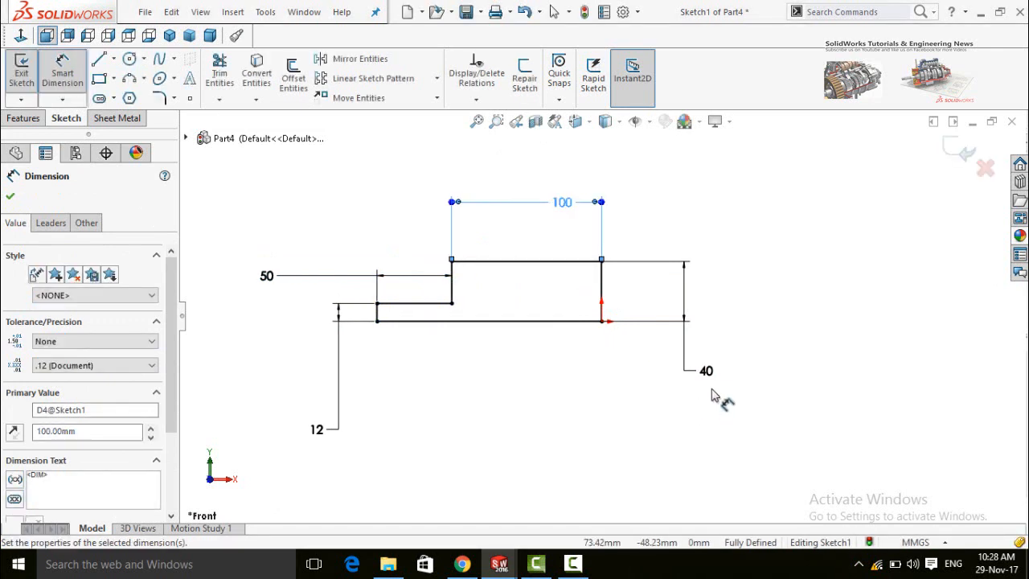
{"action": "double_click", "coordinate": [707, 372]}
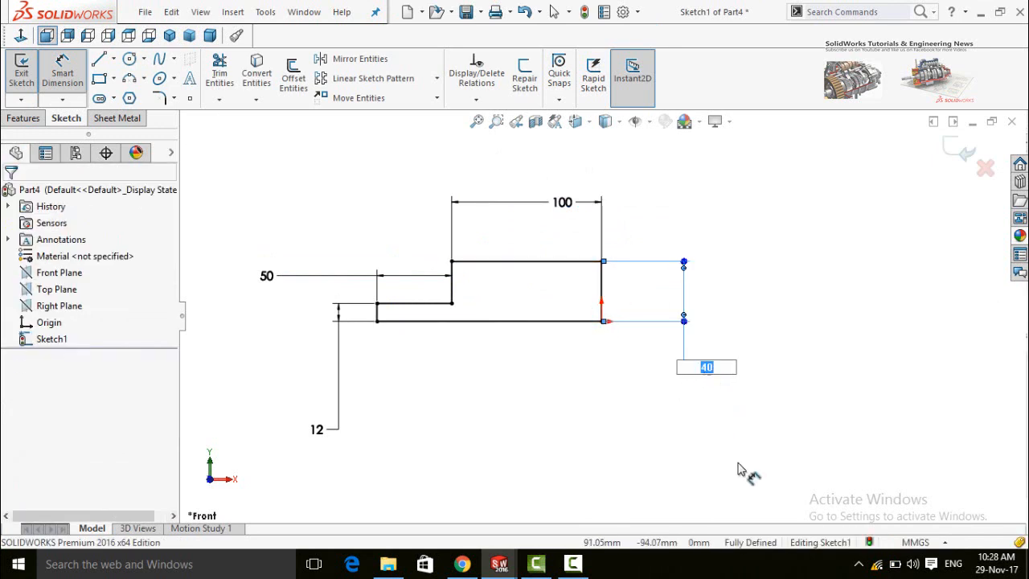
{"action": "key", "text": "Return"}
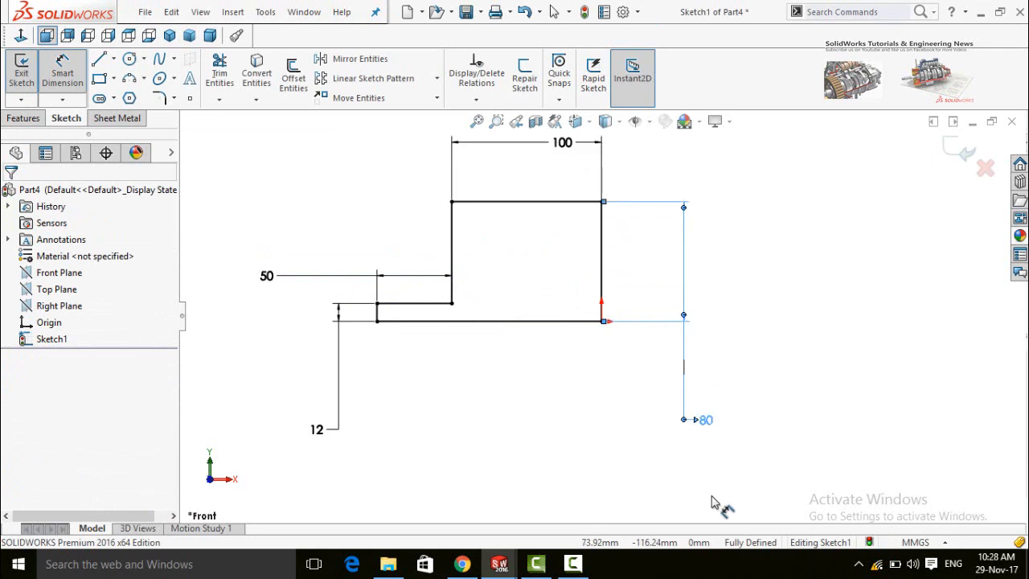
Revolve the stepped profile 360 degrees about its base line to form a solid cylinder with a thin shaft
{"action": "left_click", "coordinate": [24, 119]}
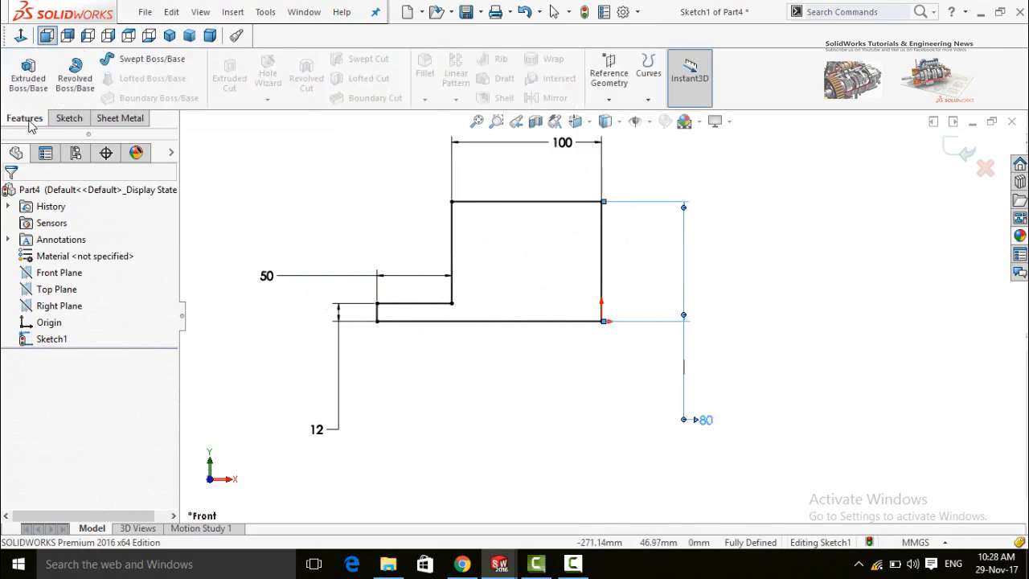
{"action": "left_click", "coordinate": [75, 71]}
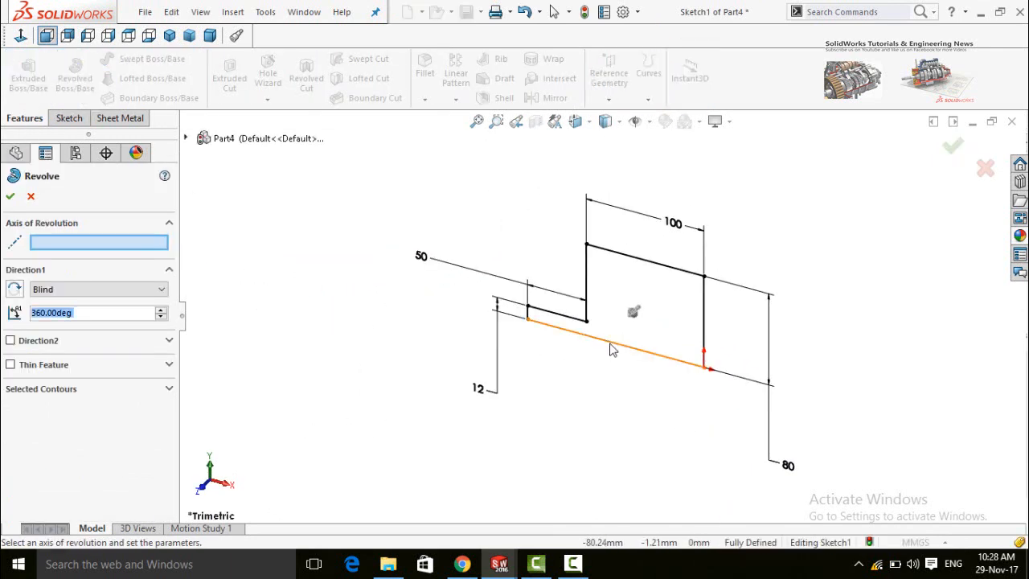
{"action": "left_click", "coordinate": [611, 349]}
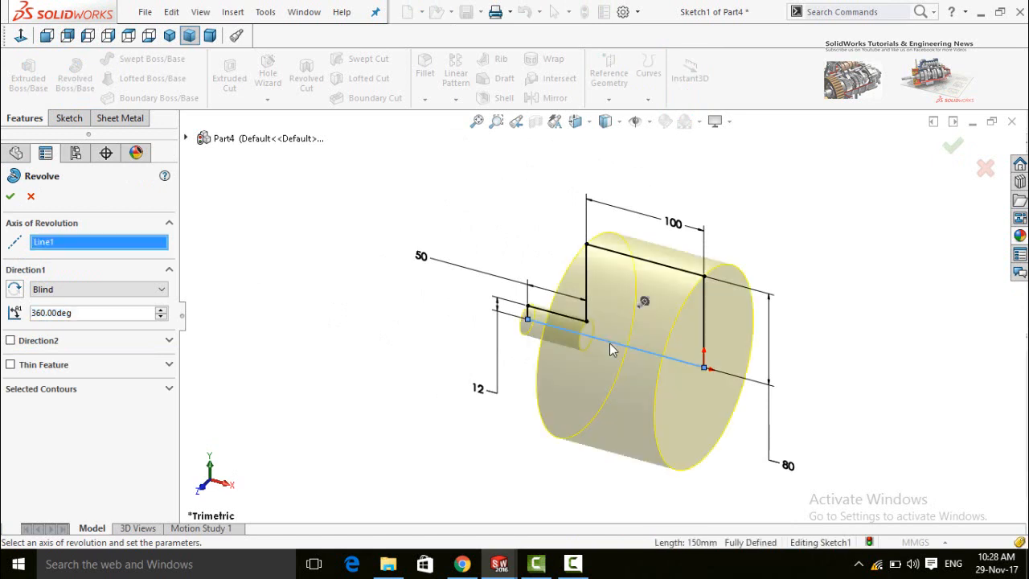
{"action": "left_click", "coordinate": [11, 196]}
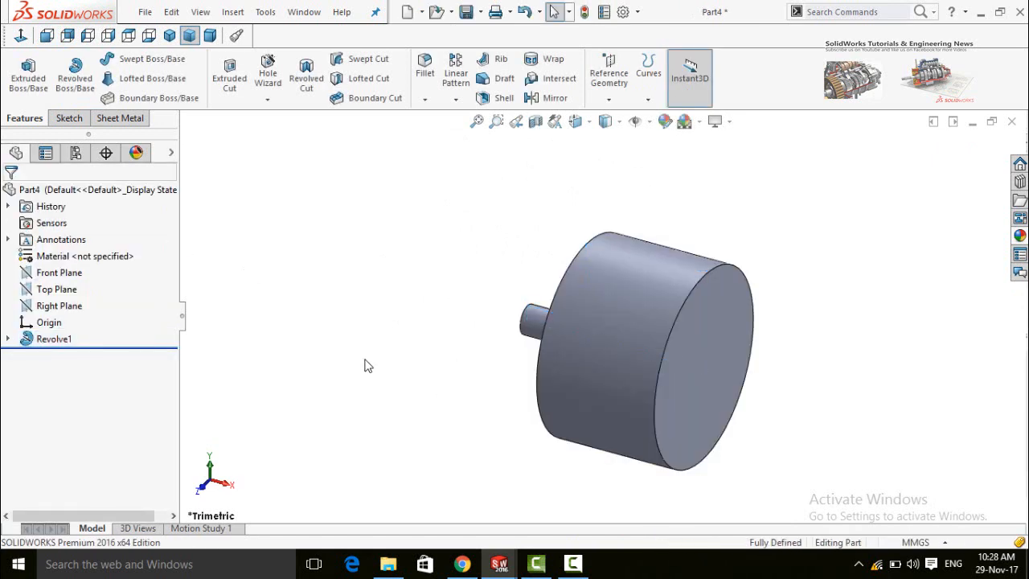
Start a sketch on the cylinder's flat end face opposite the shaft stub and view it straight on
{"action": "scroll", "coordinate": [482, 406], "scroll_direction": "up", "scroll_amount": 3}
{"action": "middle_click_drag", "start_coordinate": [490, 413], "coordinate": [461, 362]}
{"action": "left_click", "coordinate": [606, 336]}
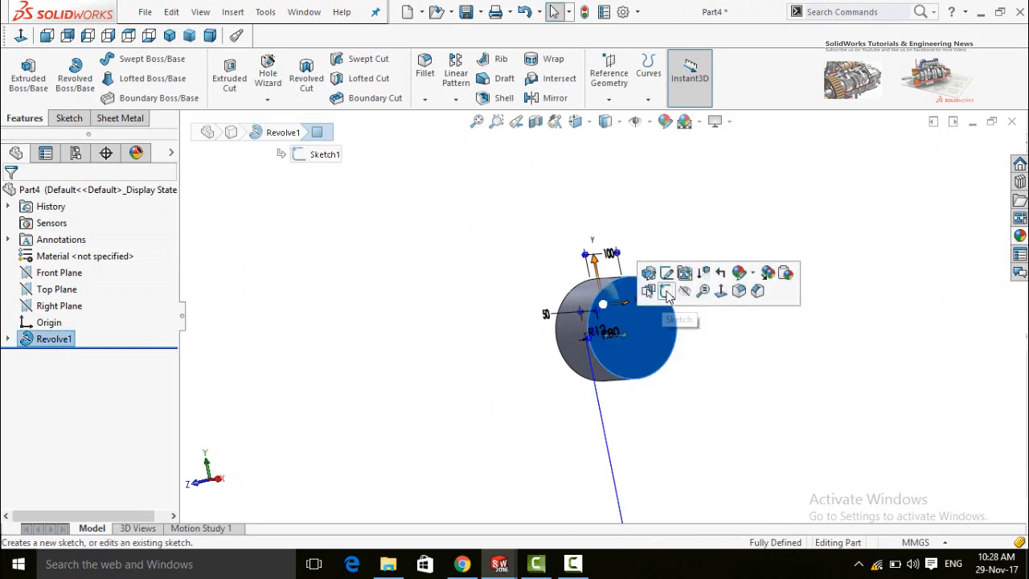
{"action": "left_click", "coordinate": [665, 289]}
{"action": "left_click", "coordinate": [405, 320]}
{"action": "left_click", "coordinate": [20, 35]}
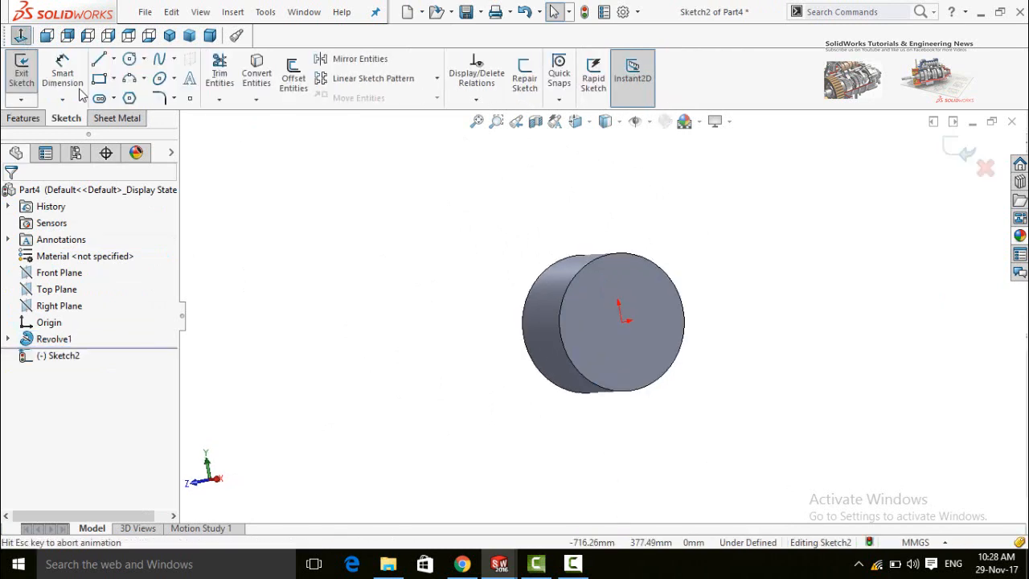
Sketch a closed 160 mm wide rectangle of lines from the circular face's horizontal diameter down to its lowest edge
{"action": "left_click", "coordinate": [98, 59]}
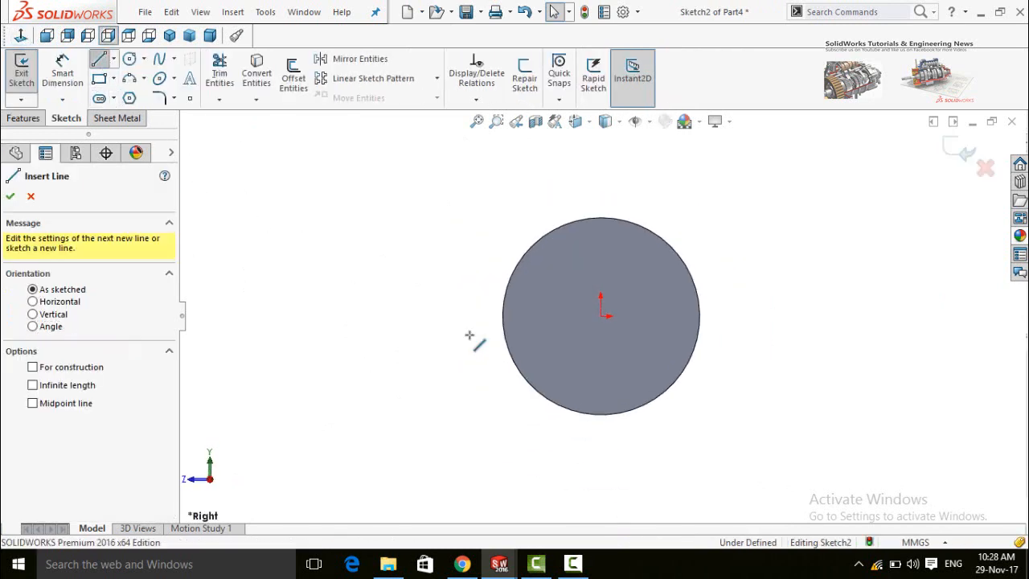
{"action": "mouse_move", "coordinate": [502, 316]}
{"action": "left_mouse_down"}
{"action": "mouse_move", "coordinate": [505, 418]}
{"action": "mouse_move", "coordinate": [692, 416]}
{"action": "left_mouse_up"}
{"action": "left_click", "coordinate": [700, 416]}
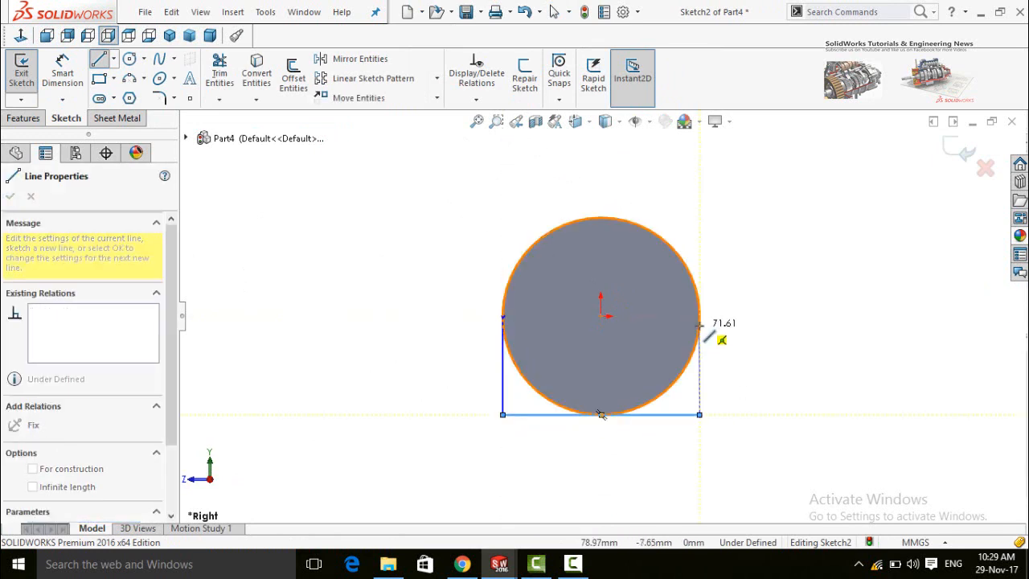
{"action": "left_click", "coordinate": [700, 316]}
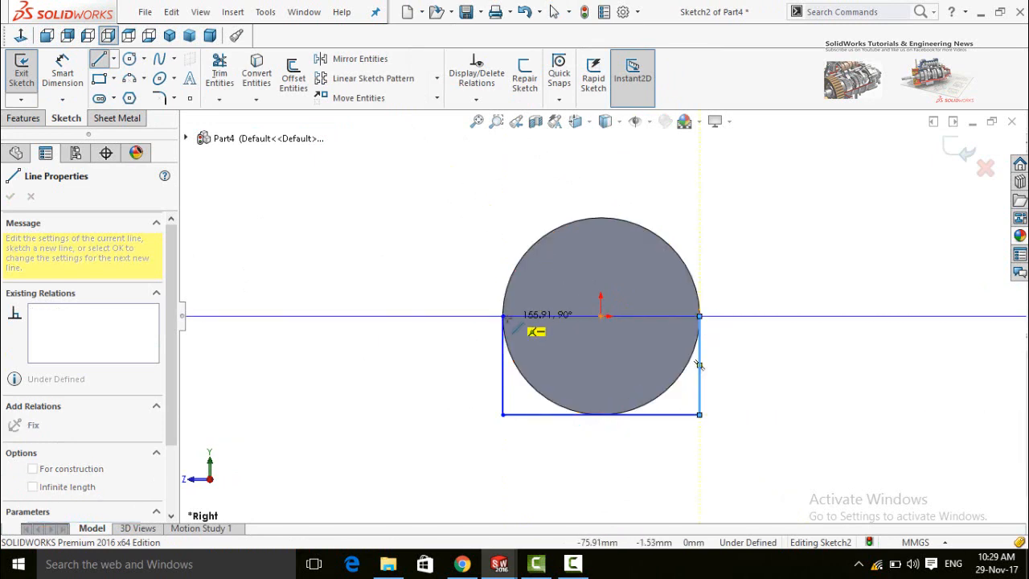
{"action": "left_click", "coordinate": [504, 317]}
Extrude the rectangle as a boss up to the cylinder's opposite end face, using Up To Surface with the result merged
{"action": "left_click", "coordinate": [24, 119]}
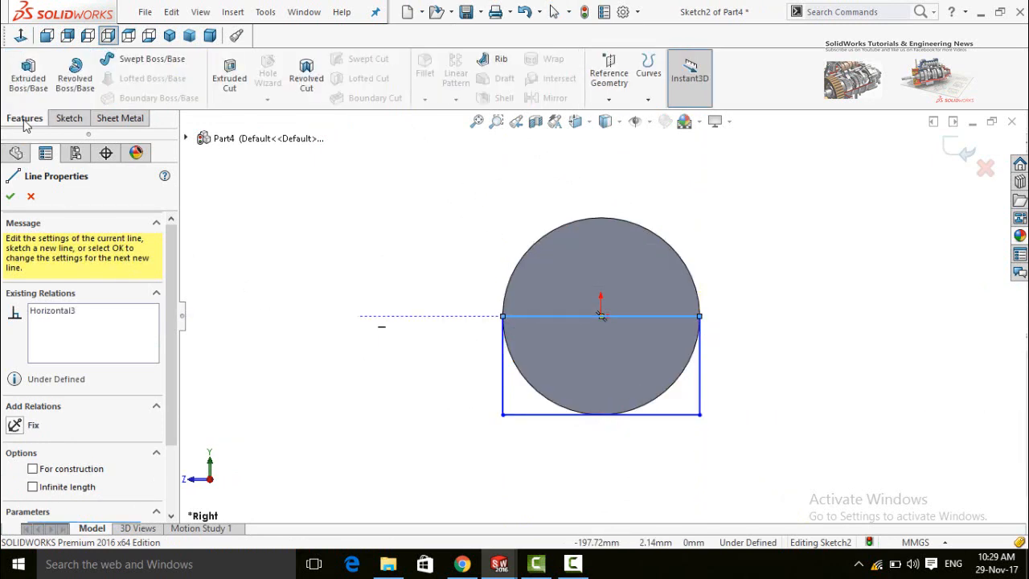
{"action": "left_click", "coordinate": [29, 78]}
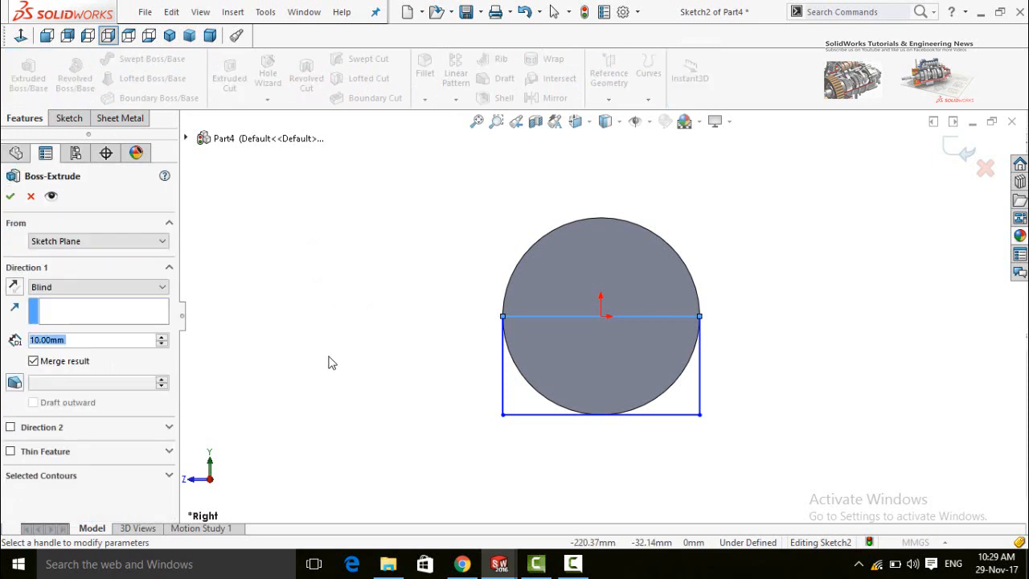
{"action": "left_click", "coordinate": [560, 380]}
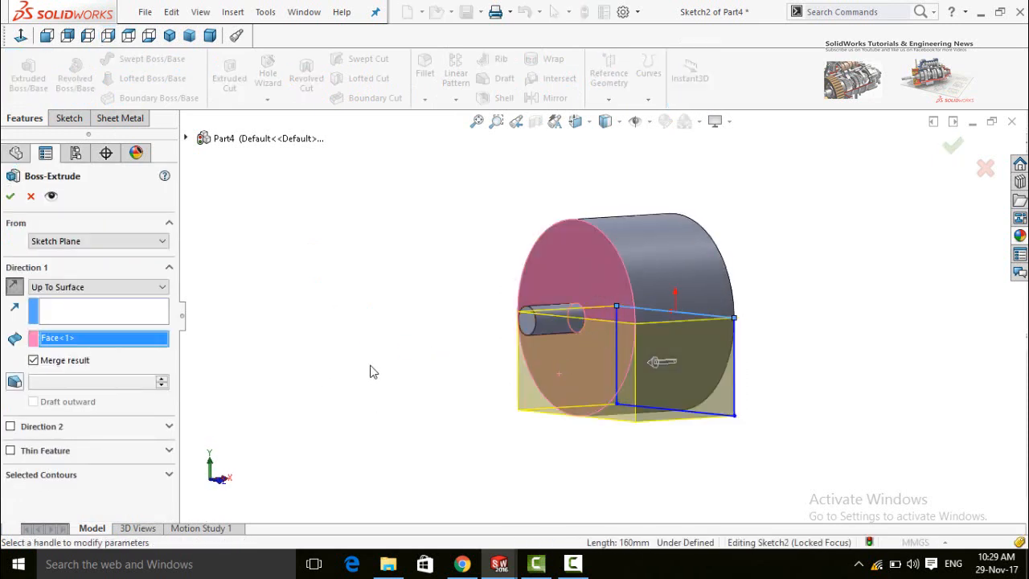
{"action": "middle_click_drag", "start_coordinate": [372, 372], "coordinate": [283, 383]}
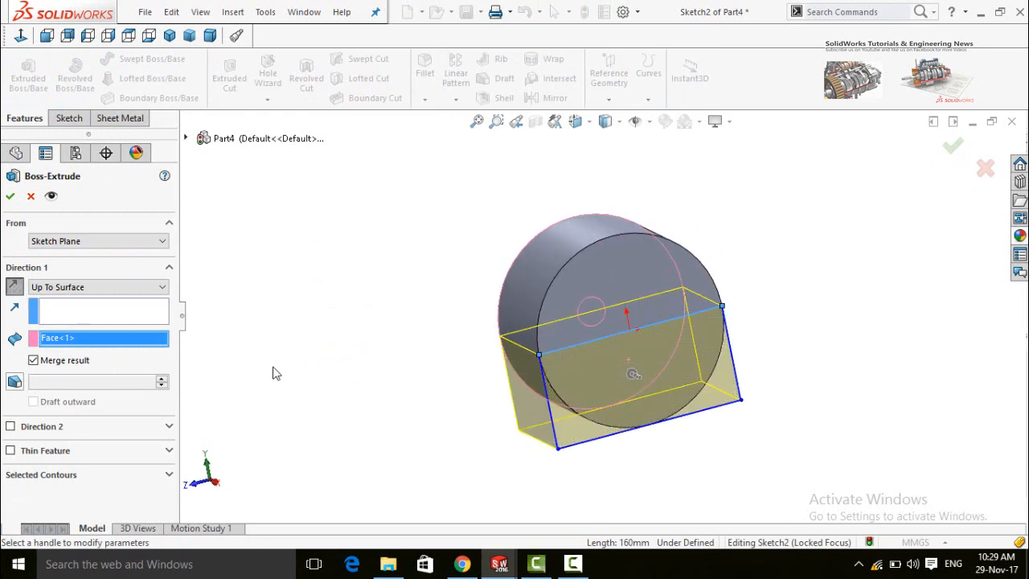
{"action": "left_click", "coordinate": [10, 197]}
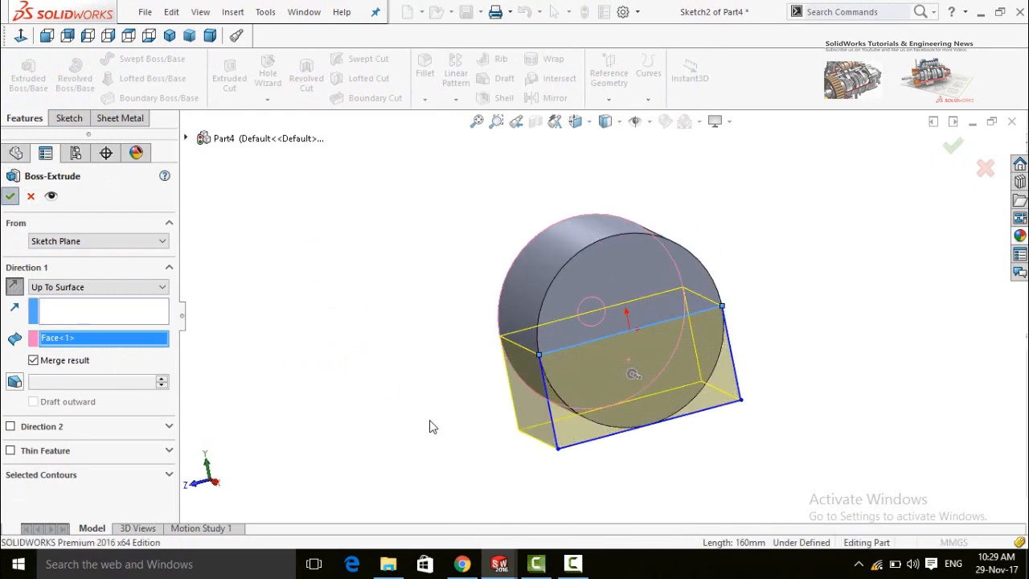
Start a sketch on the flat rectangular underside of the extruded block
{"action": "middle_click_drag", "start_coordinate": [460, 416], "coordinate": [560, 325]}
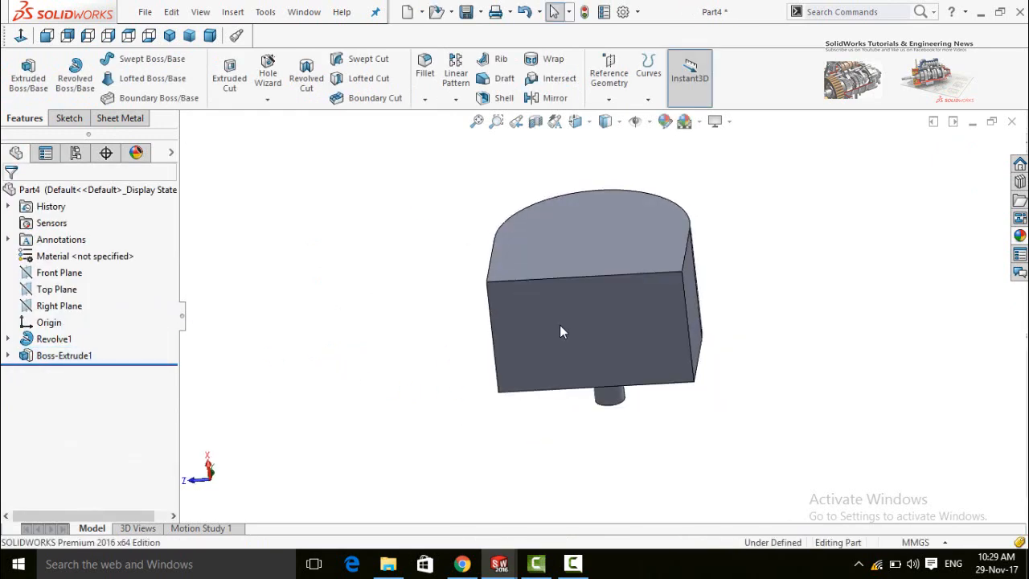
{"action": "left_click", "coordinate": [560, 325]}
{"action": "left_click", "coordinate": [624, 281]}
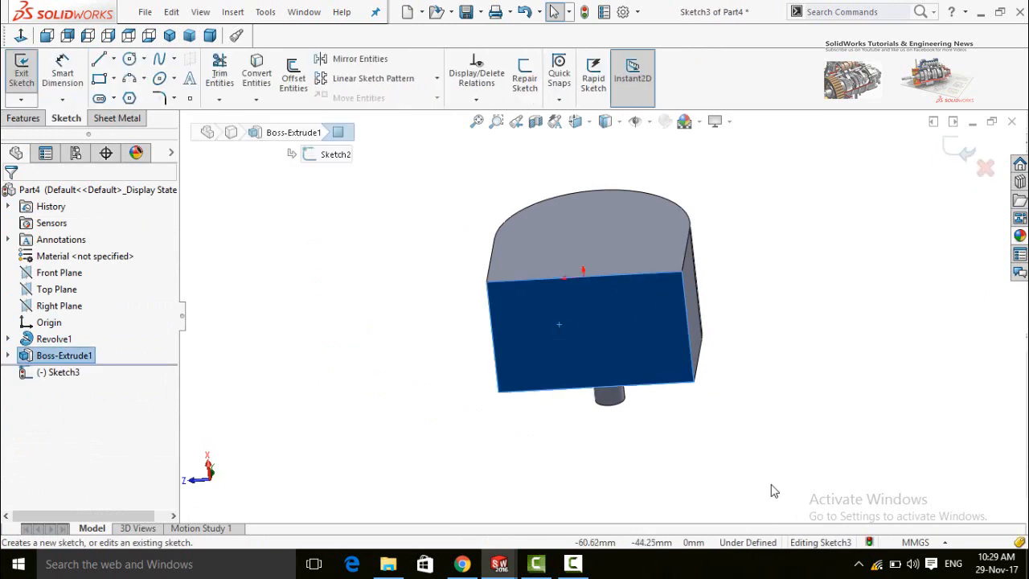
{"action": "left_click", "coordinate": [573, 564]}
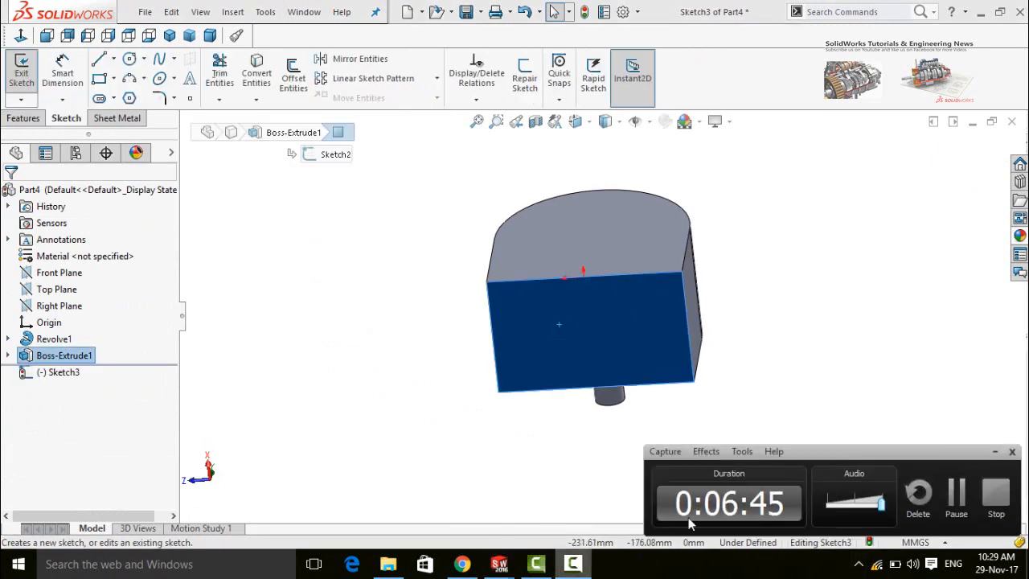
{"action": "left_click", "coordinate": [953, 503]}
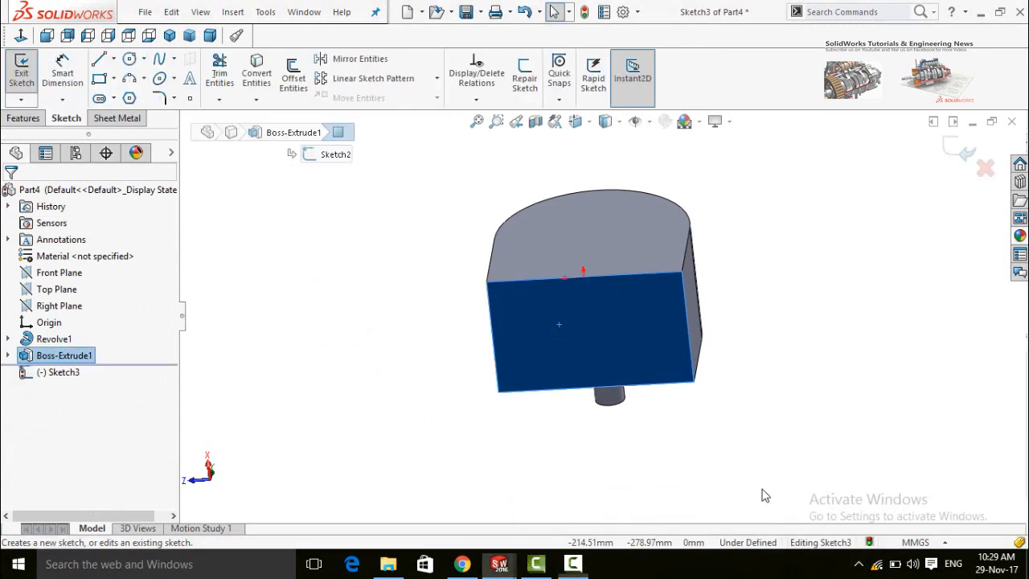
{"action": "left_click", "coordinate": [782, 437]}
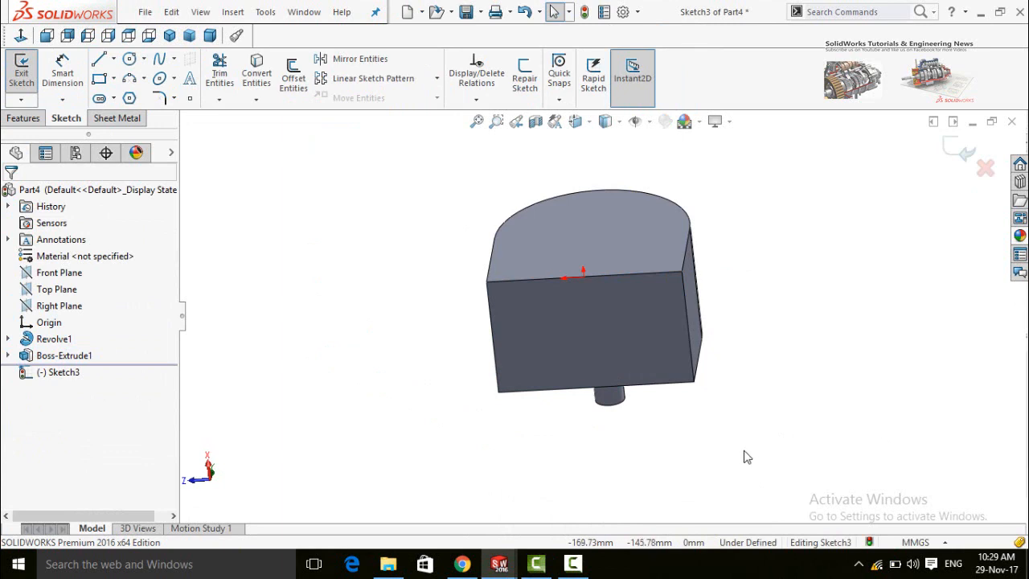
View the underside face straight on and sketch two vertically aligned circles near its opposite ends, the lower about 27 mm in diameter
{"action": "middle_click_drag", "start_coordinate": [395, 366], "coordinate": [386, 270]}
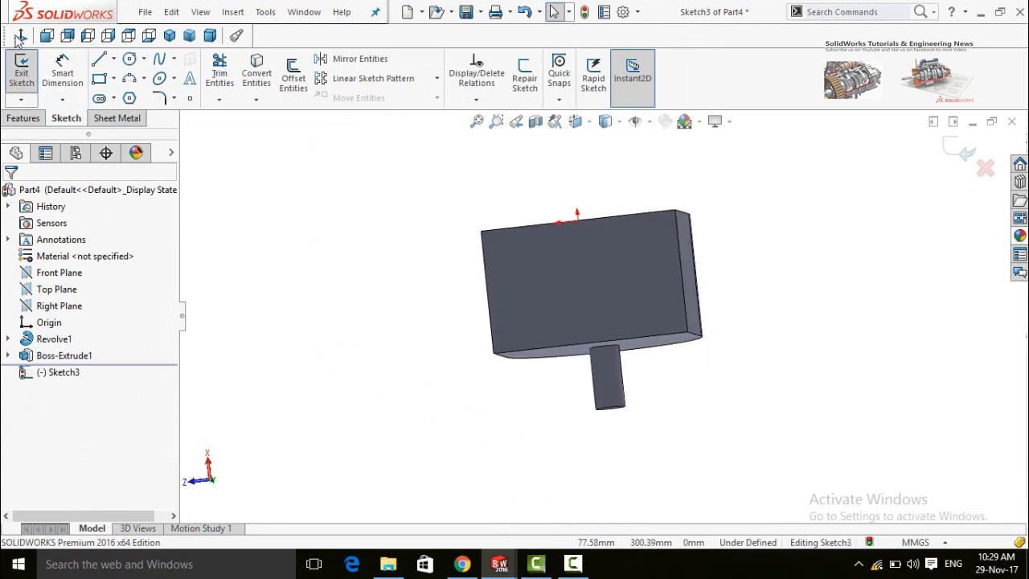
{"action": "left_click", "coordinate": [21, 35]}
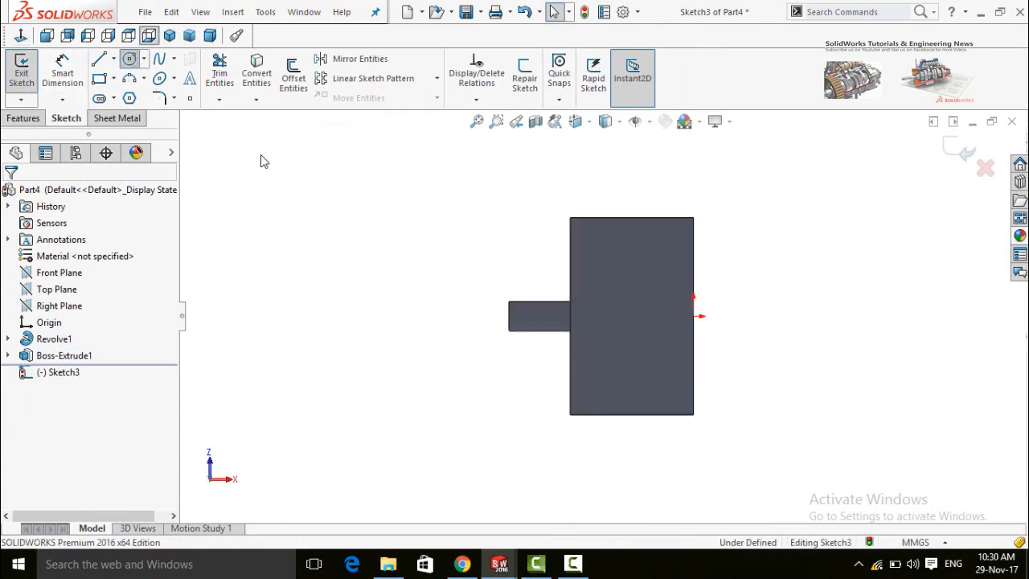
{"action": "left_click_drag", "start_coordinate": [642, 245], "coordinate": [654, 269]}
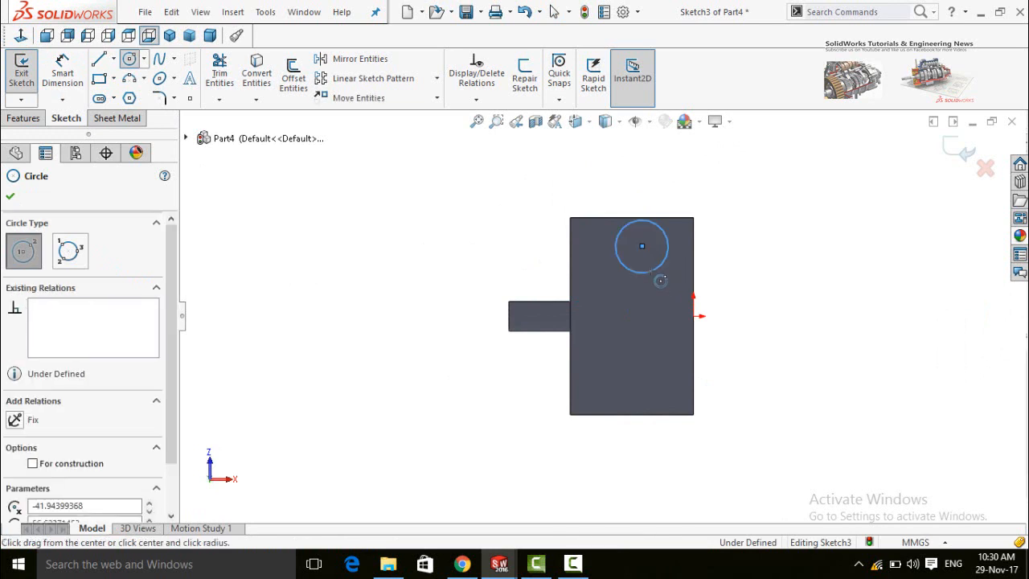
{"action": "left_click_drag", "start_coordinate": [642, 389], "coordinate": [654, 401]}
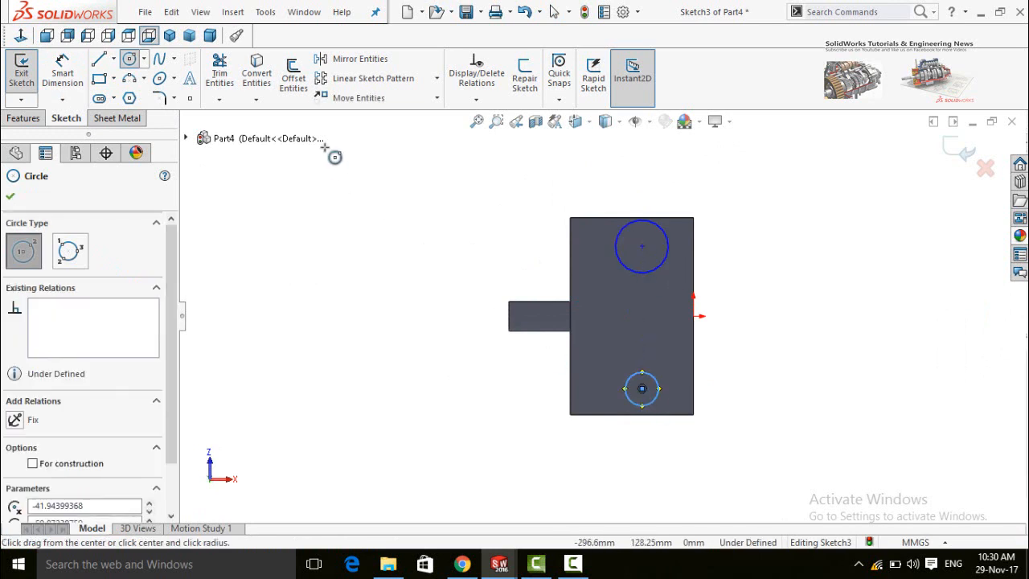
Draw a vertical centerline connecting the centres of the two circles
{"action": "left_click", "coordinate": [114, 59]}
{"action": "left_click", "coordinate": [138, 94]}
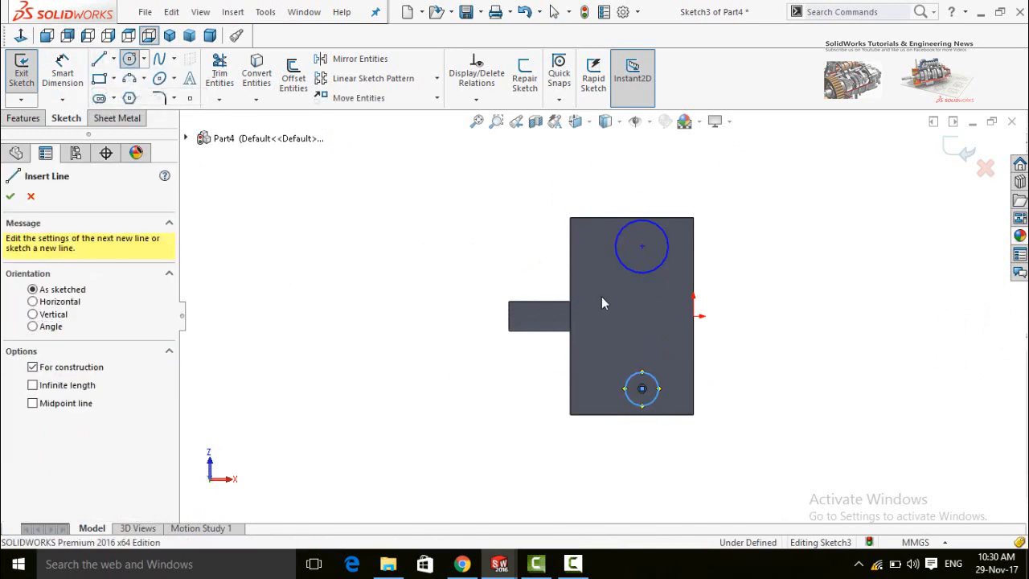
{"action": "left_click", "coordinate": [642, 245]}
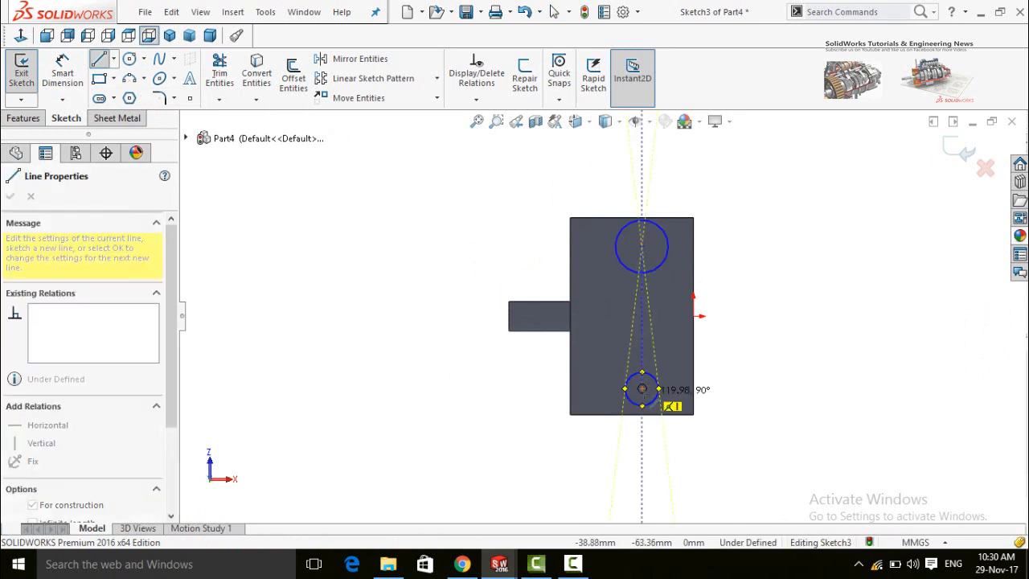
{"action": "left_click", "coordinate": [642, 389]}
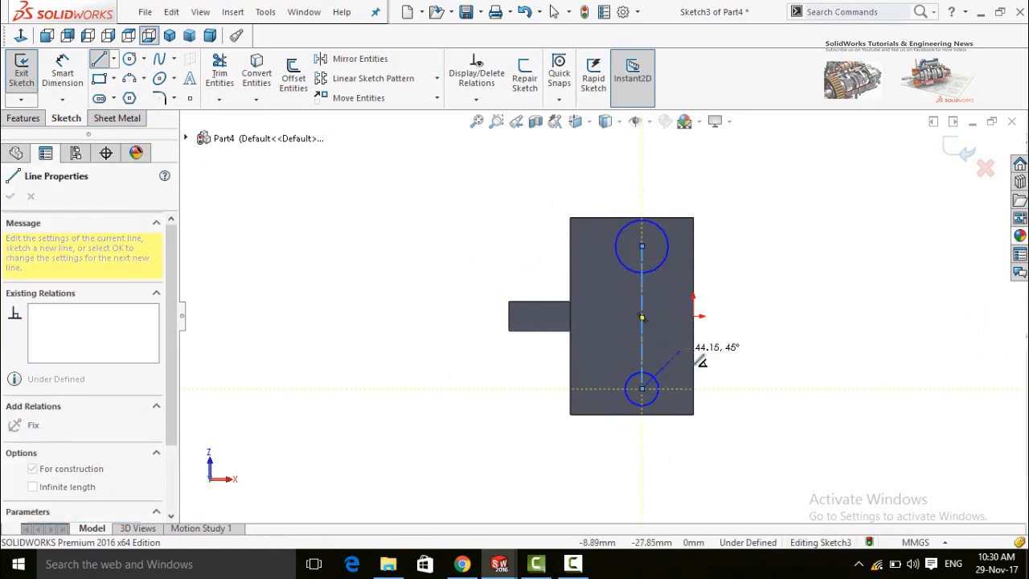
{"action": "key", "text": "Escape"}
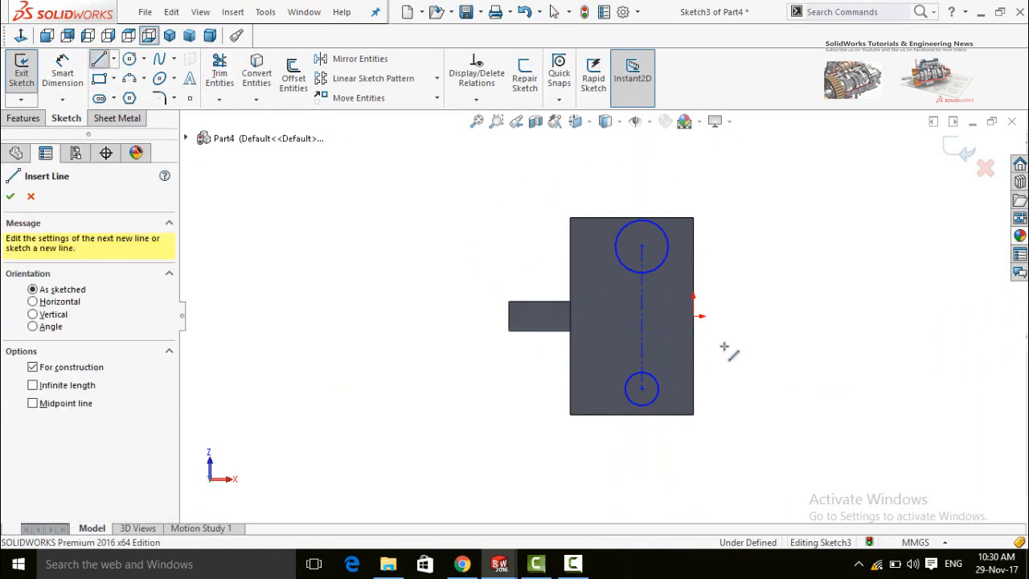
Draw a centerline about 42 mm long from the vertical centerline's midpoint to the origin and make it horizontal
{"action": "left_click", "coordinate": [641, 317]}
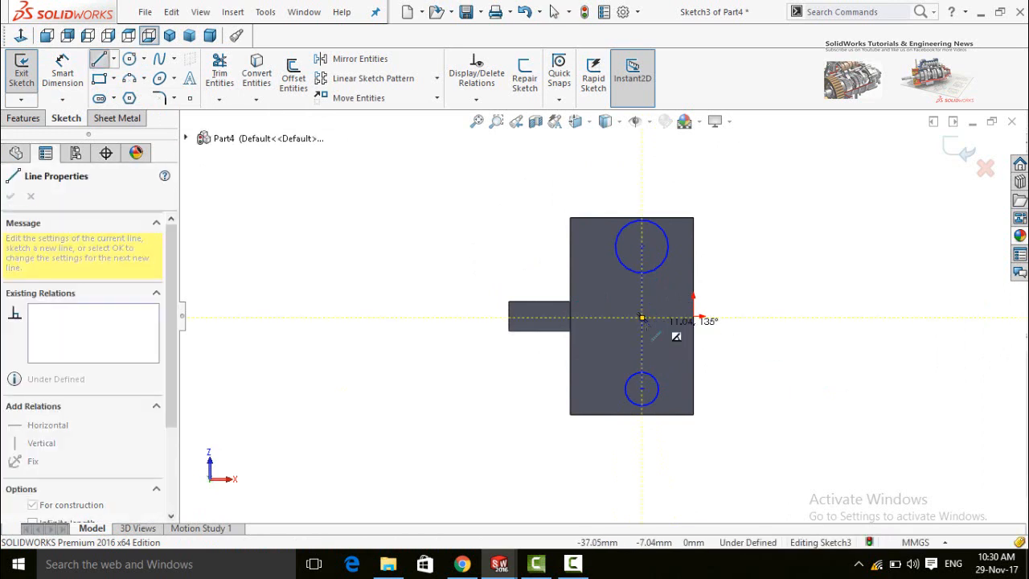
{"action": "left_click", "coordinate": [694, 316]}
{"action": "key", "text": "Escape"}
{"action": "left_click", "coordinate": [682, 320]}
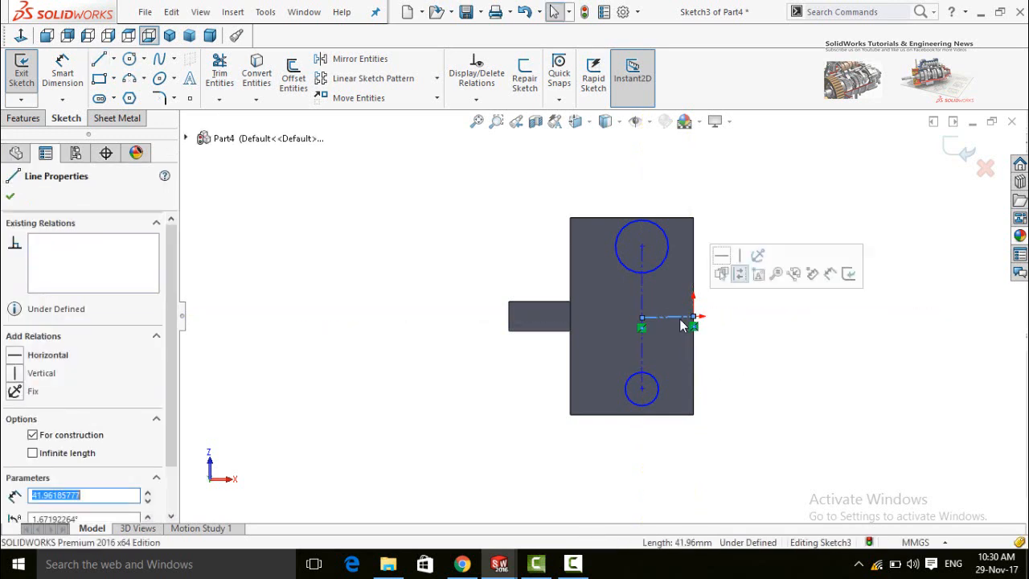
{"action": "left_click", "coordinate": [721, 259]}
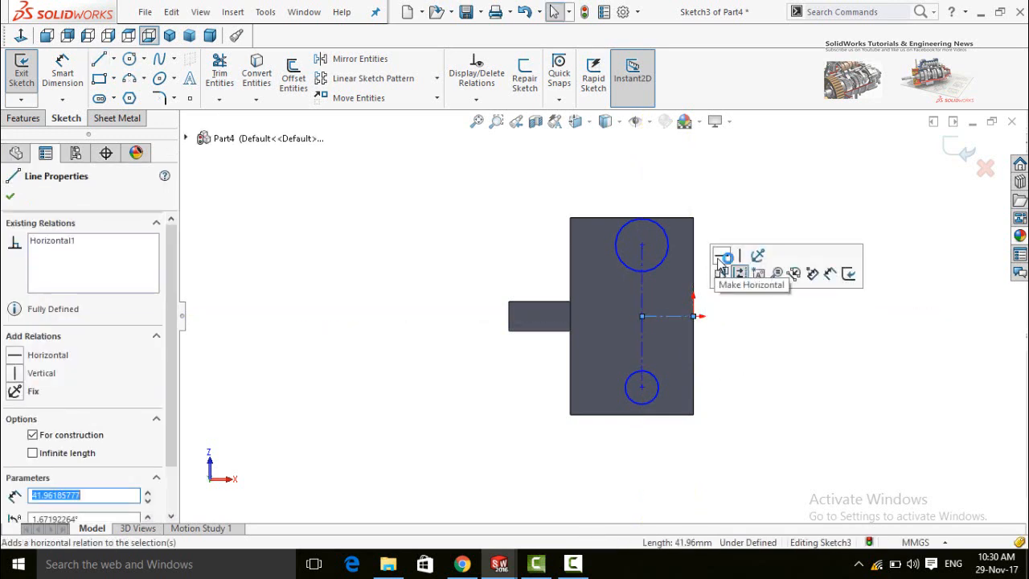
{"action": "left_click", "coordinate": [642, 304]}
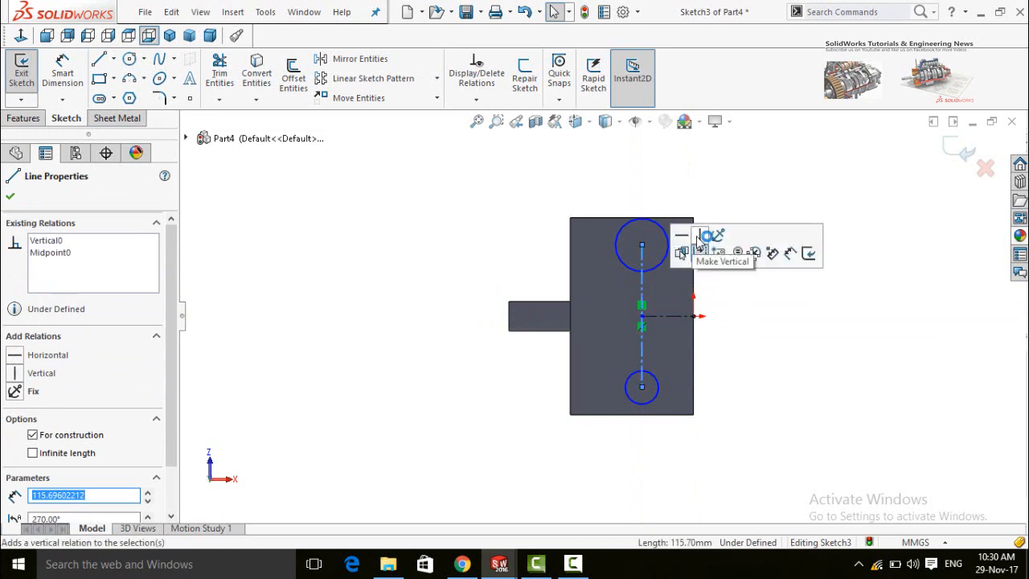
{"action": "left_click", "coordinate": [795, 428]}
Add an Equal relation between the two circles
{"action": "left_click", "coordinate": [667, 254]}
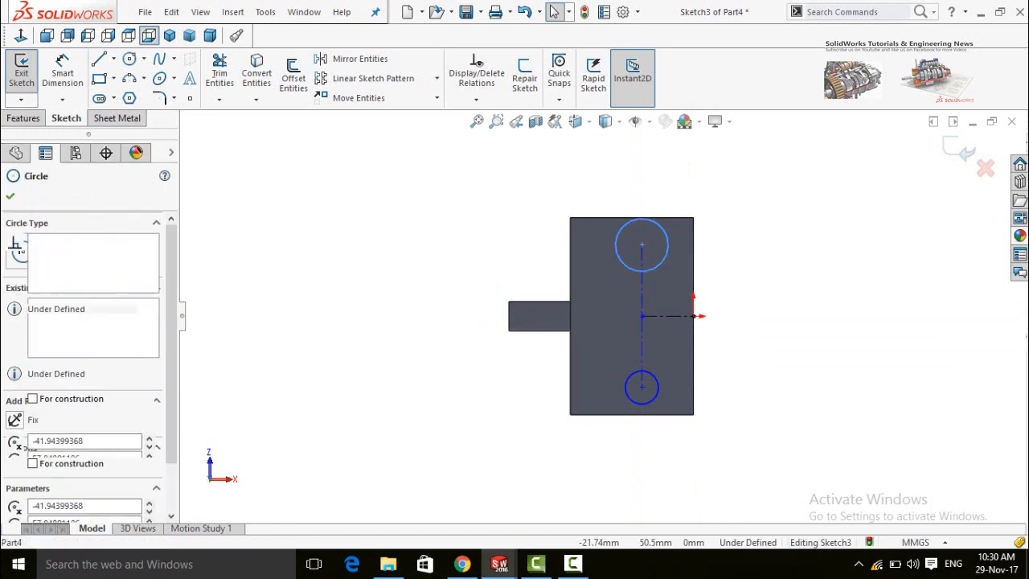
{"action": "left_click", "coordinate": [656, 394], "text": "ctrl"}
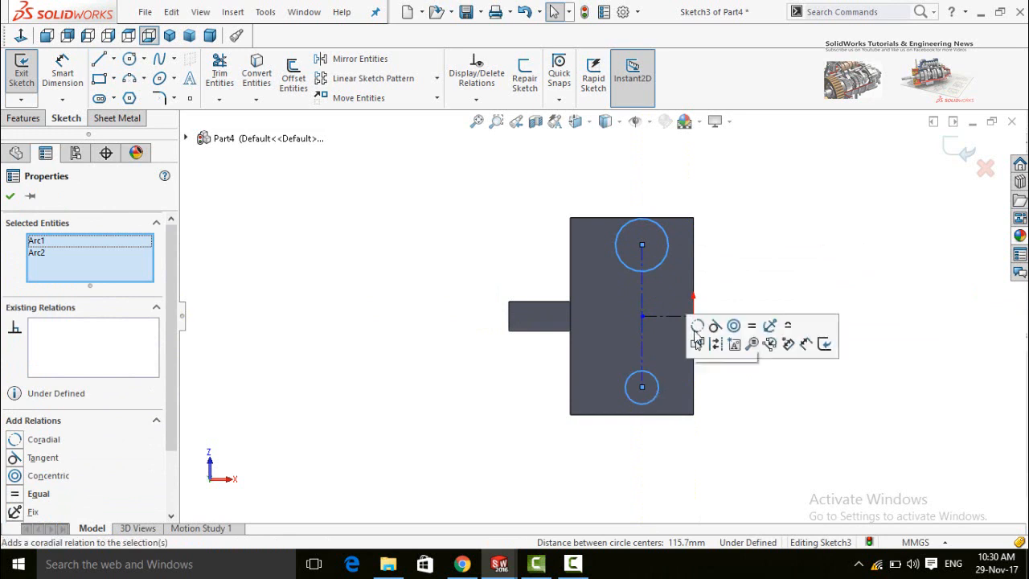
{"action": "left_click", "coordinate": [749, 328]}
{"action": "left_click", "coordinate": [747, 450]}
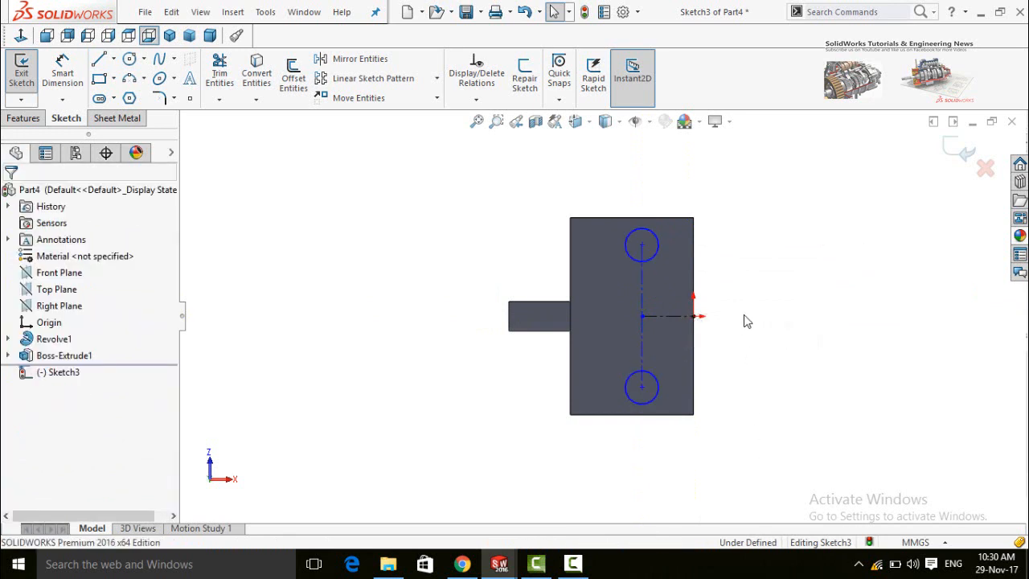
Dimension the lower circle's diameter as 25 mm
{"action": "right_click_drag", "start_coordinate": [744, 317], "coordinate": [741, 275]}
{"action": "left_click", "coordinate": [653, 387]}
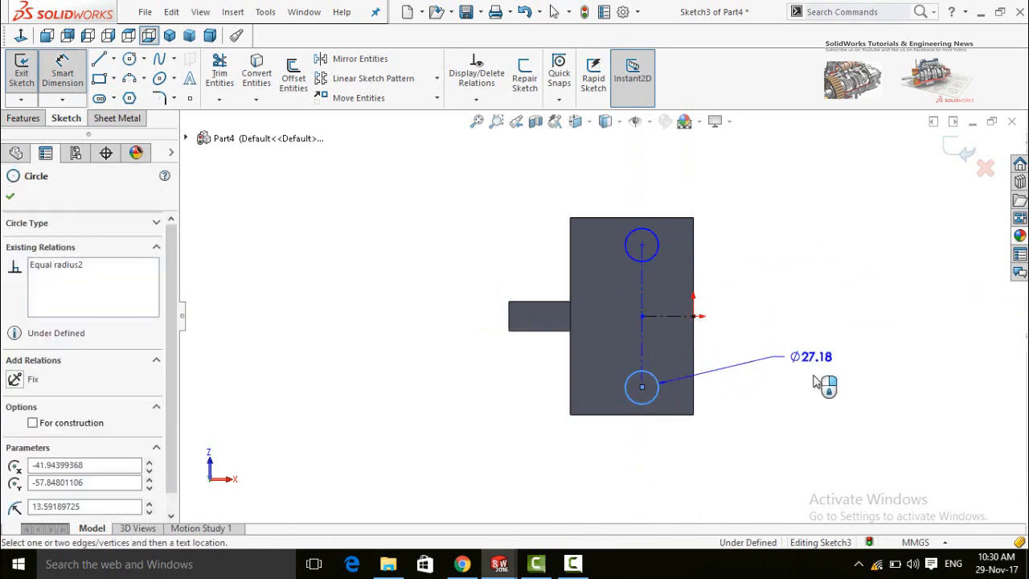
{"action": "left_click", "coordinate": [815, 394]}
{"action": "type", "text": "25"}
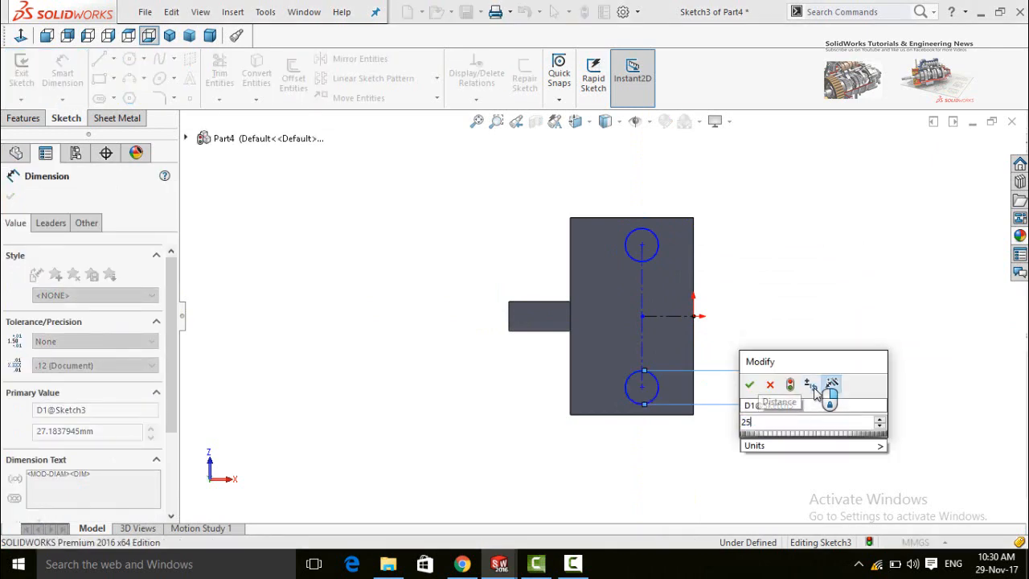
{"action": "key", "text": "Return"}
Dimension the vertical centerline between the two circle centres as 120 mm
{"action": "left_click", "coordinate": [642, 342]}
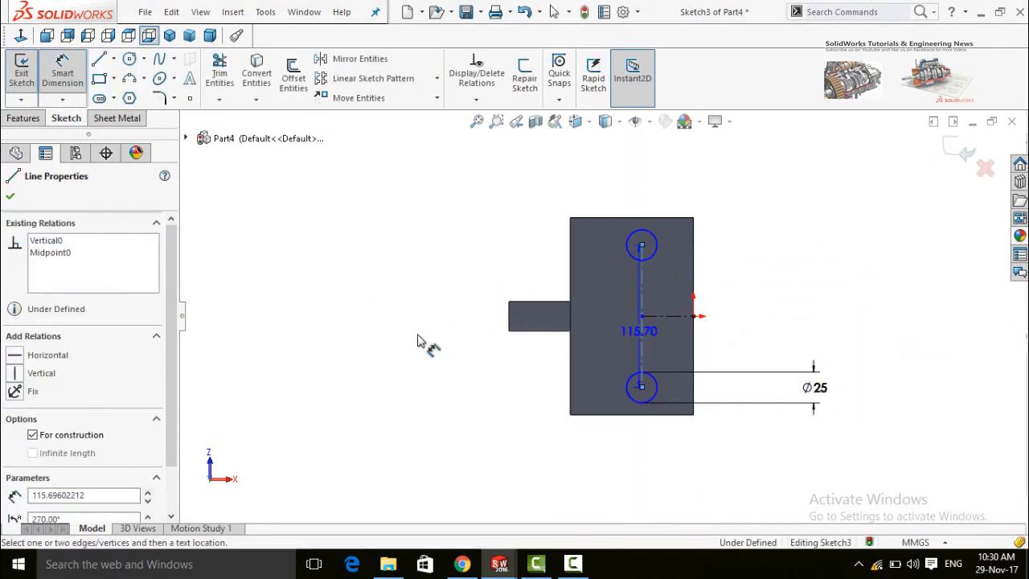
{"action": "left_click", "coordinate": [412, 337]}
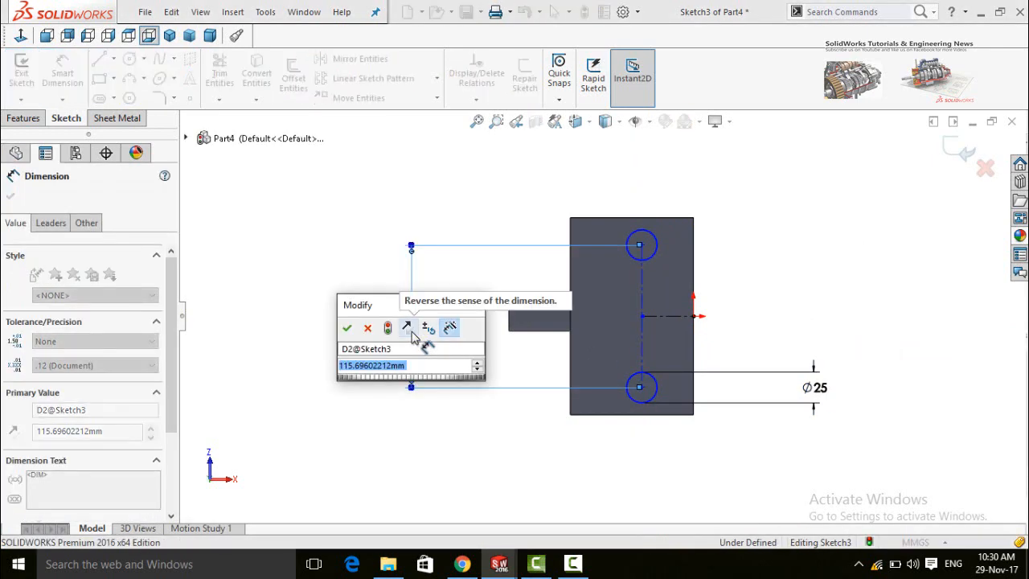
{"action": "type", "text": "120"}
{"action": "key", "text": "Return"}
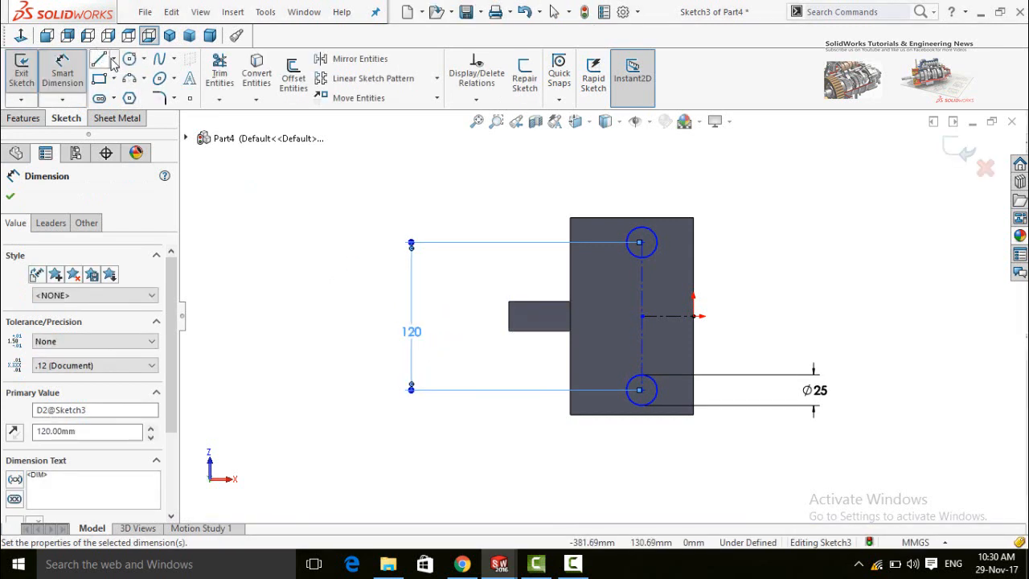
Draw a centerline about 80 mm long from the vertical centerline's midpoint to the block's lower edge and make it vertical
{"action": "left_click", "coordinate": [114, 59]}
{"action": "left_click", "coordinate": [138, 96]}
{"action": "left_click", "coordinate": [641, 242]}
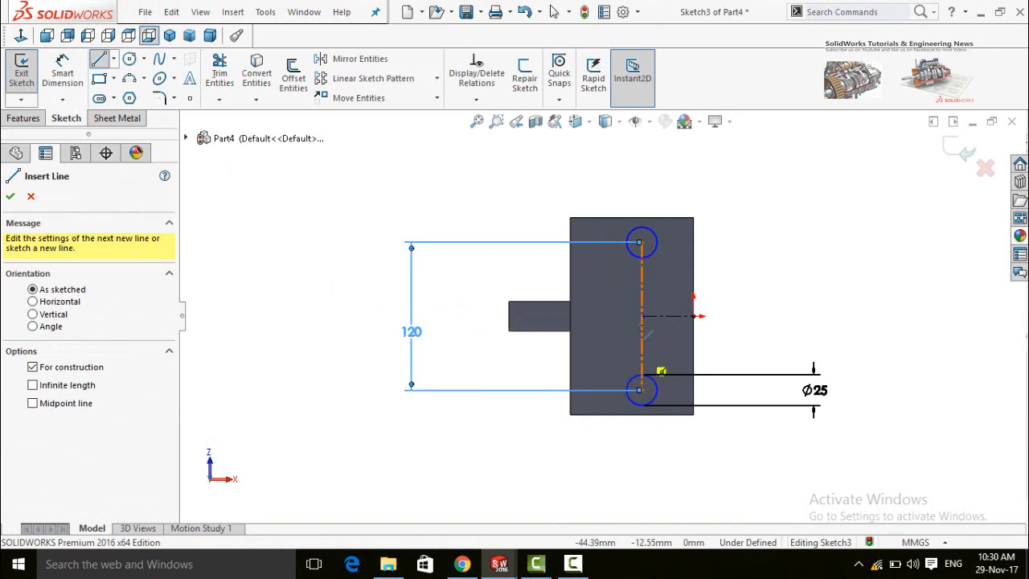
{"action": "left_click", "coordinate": [642, 316]}
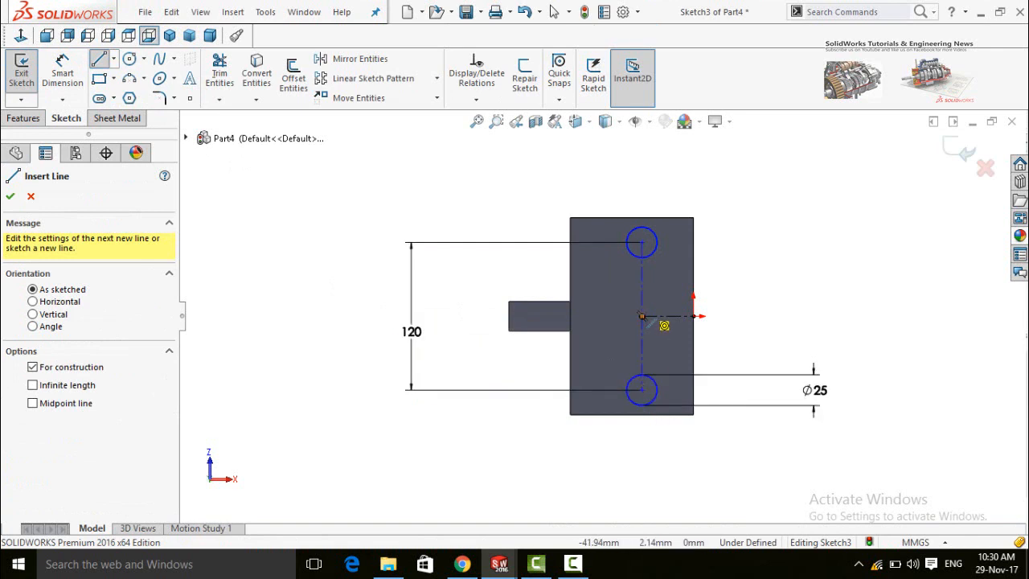
{"action": "left_click", "coordinate": [632, 414]}
{"action": "key", "text": "Escape"}
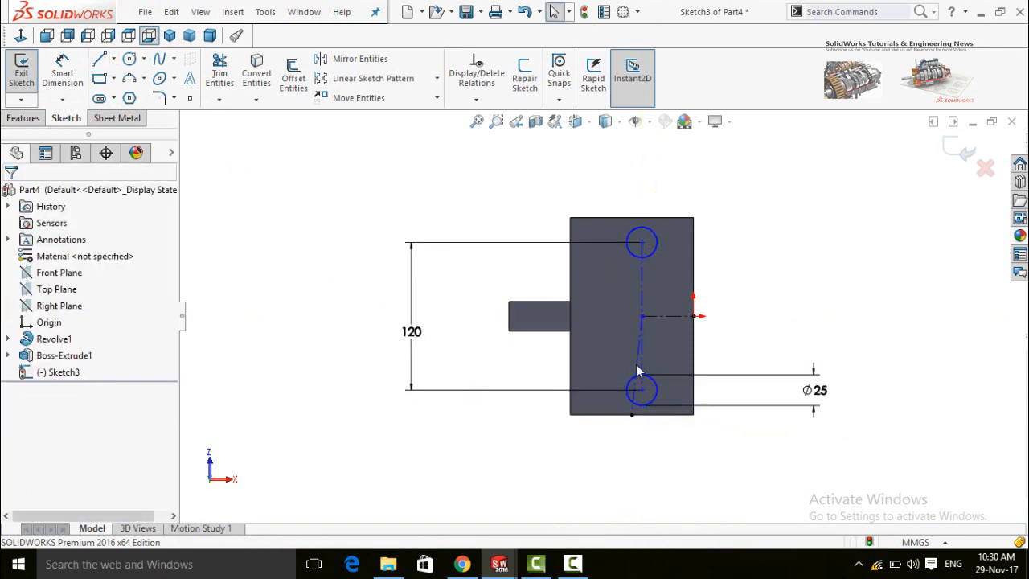
{"action": "left_click", "coordinate": [637, 371]}
{"action": "left_click", "coordinate": [696, 309]}
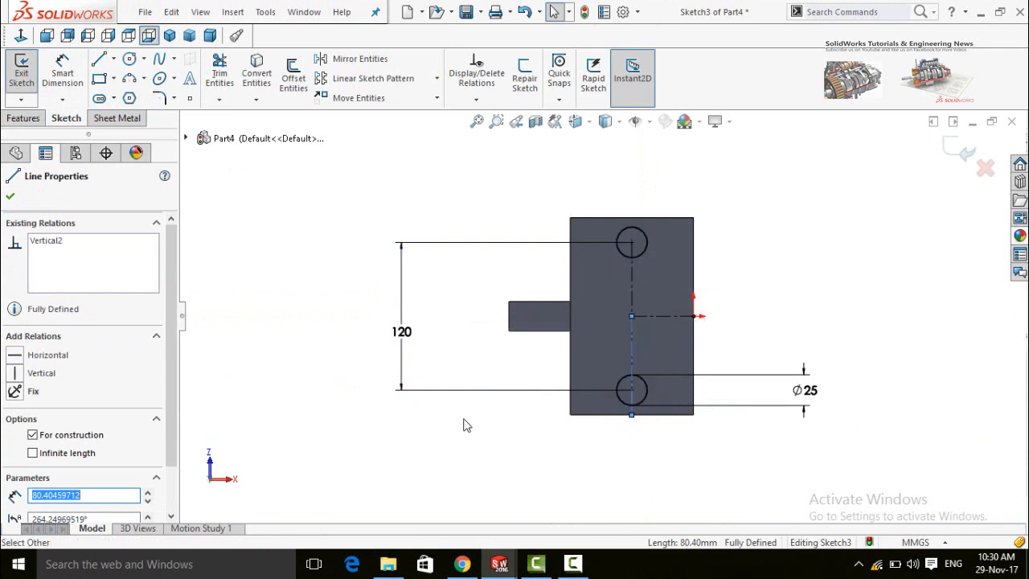
{"action": "left_click", "coordinate": [463, 449]}
Cut-extrude the two circles as blind holes 50 mm deep into the base
{"action": "left_click", "coordinate": [25, 119]}
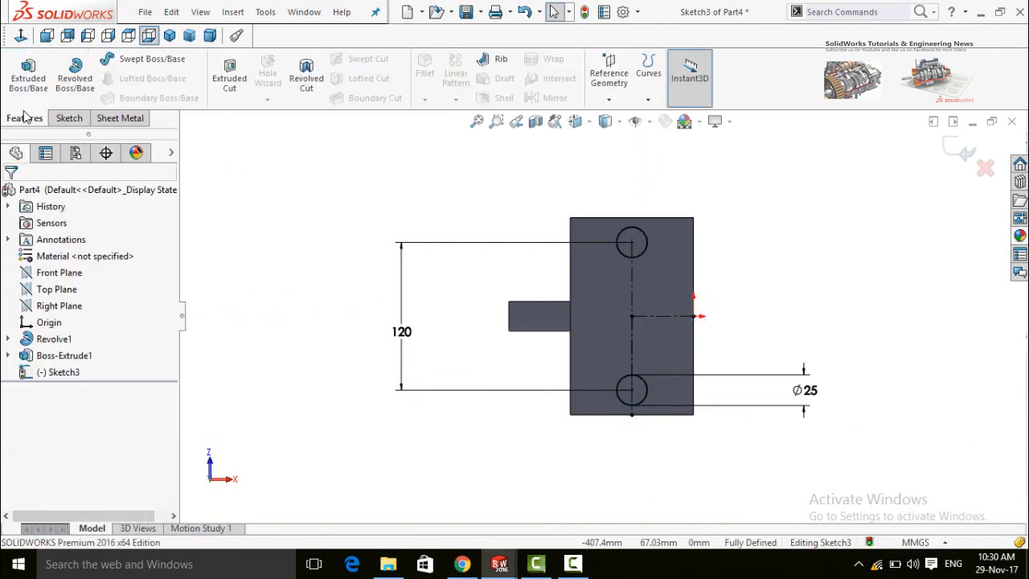
{"action": "left_click", "coordinate": [237, 87]}
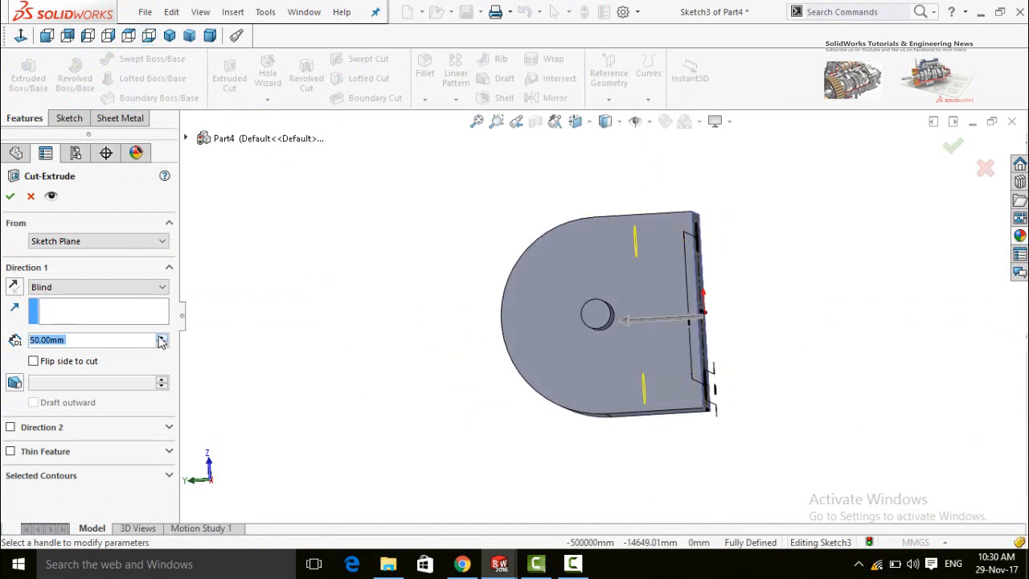
{"action": "left_click", "coordinate": [11, 197]}
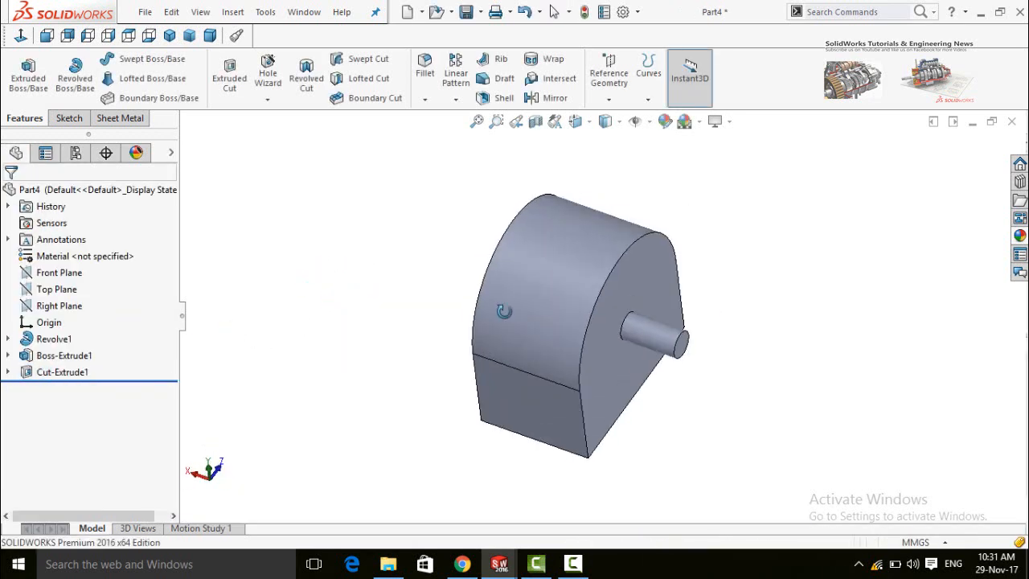
Save the part as Generator in the Screw Turbine folder
{"action": "key", "text": "ctrl+s"}
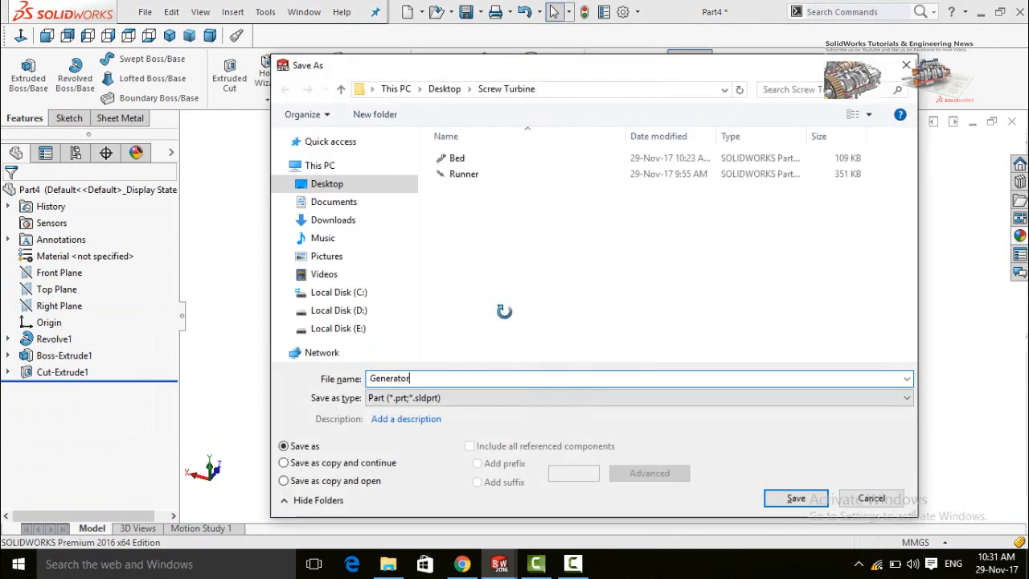
{"action": "type", "text": "Generator"}
{"action": "key", "text": "Return"}
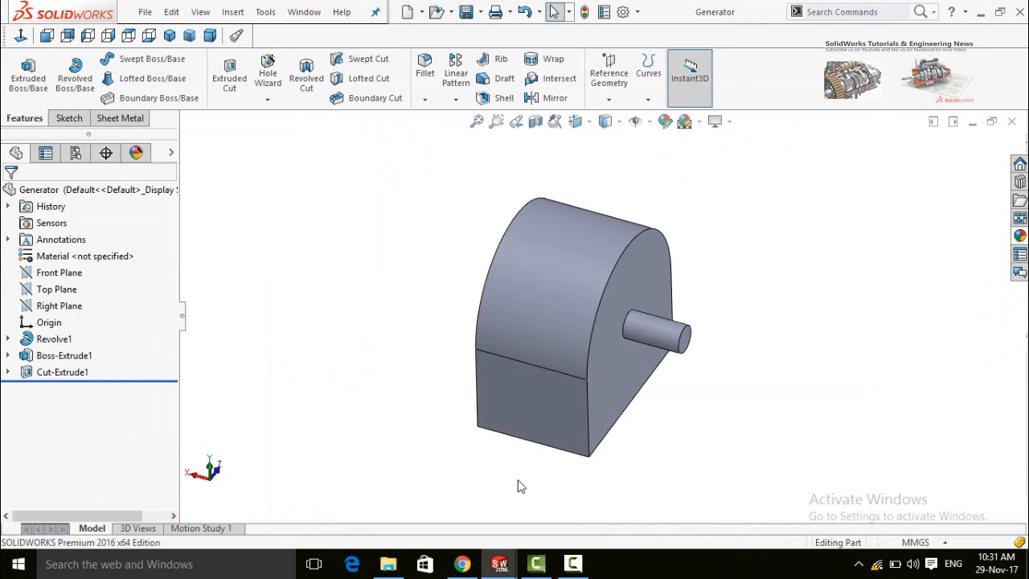
Create a new part document and start a sketch on the Front Plane
{"action": "key", "text": "ctrl+n"}
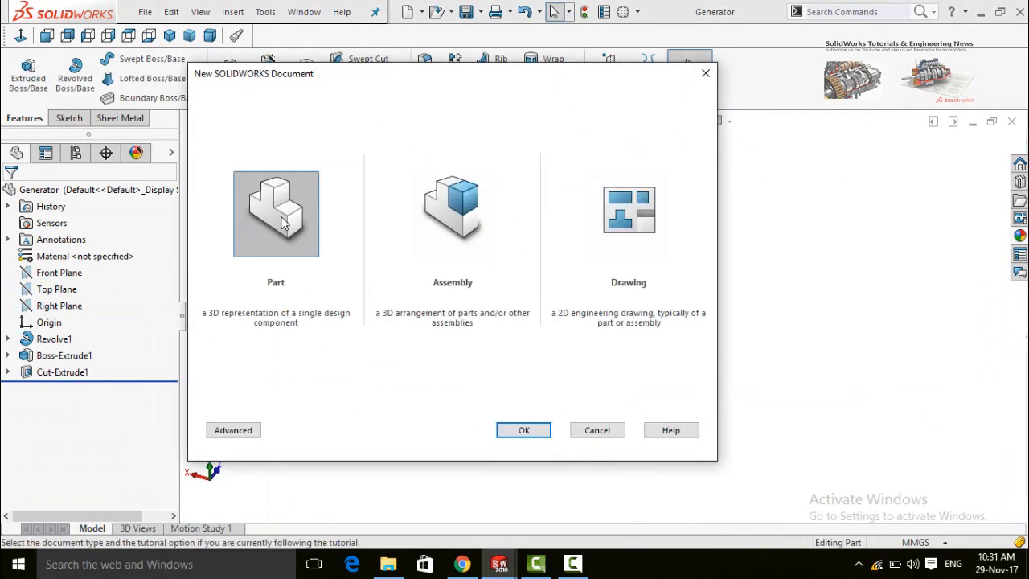
{"action": "double_click", "coordinate": [277, 219]}
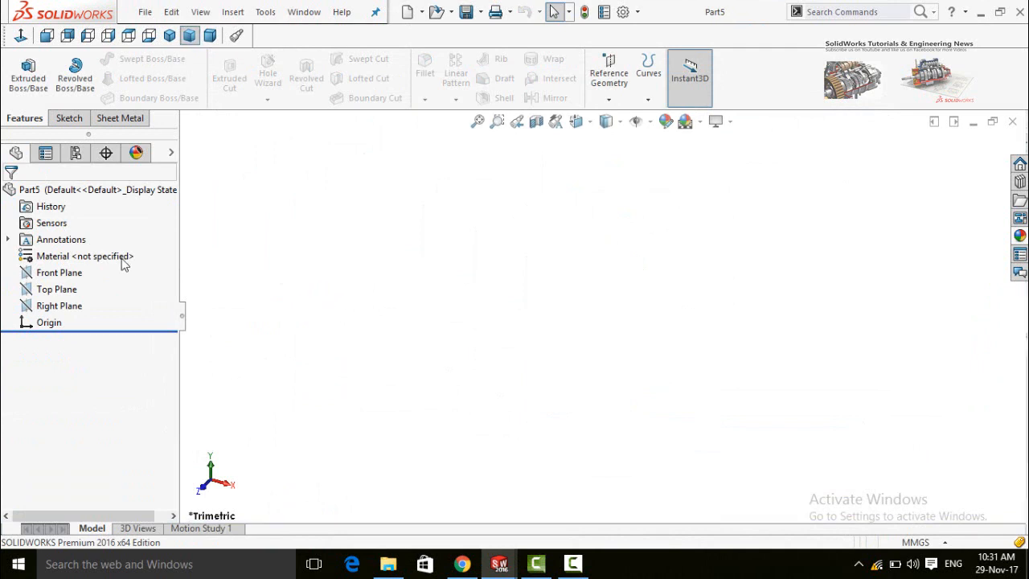
{"action": "left_click", "coordinate": [55, 276]}
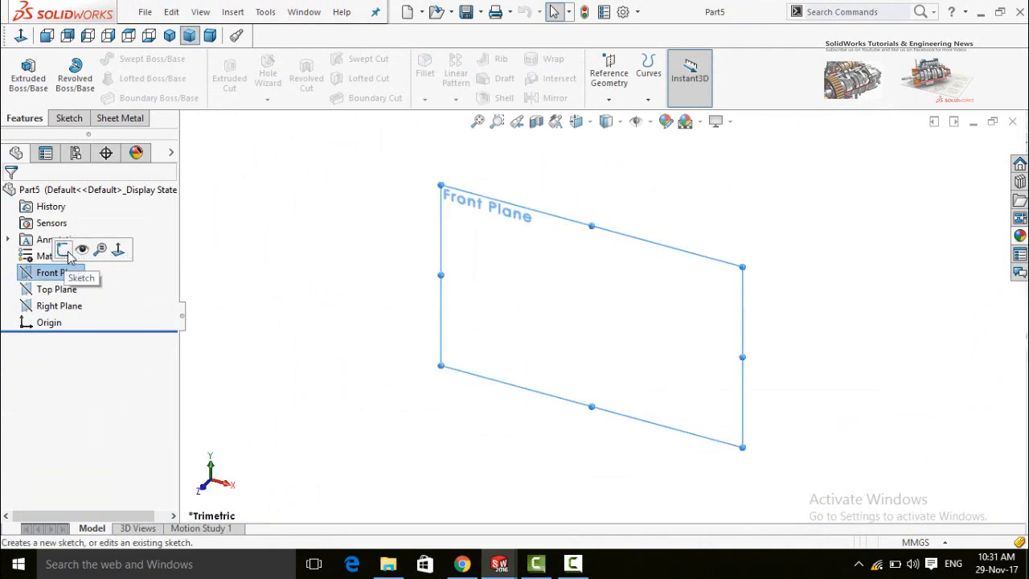
{"action": "left_click", "coordinate": [95, 245]}
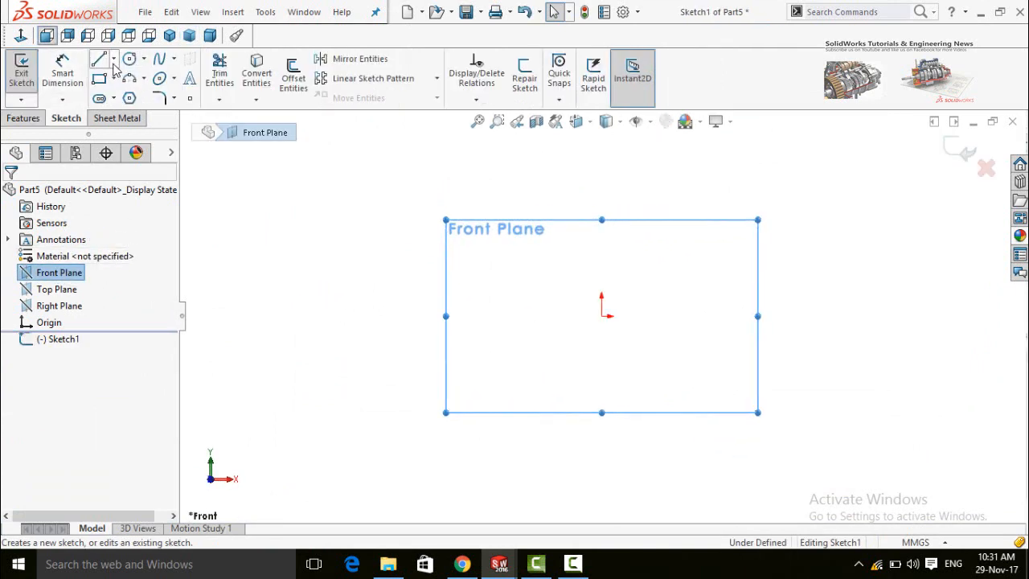
Draw a centerline about 143 mm long from the origin toward negative X and make it horizontal
{"action": "left_click", "coordinate": [115, 61]}
{"action": "left_click", "coordinate": [121, 96]}
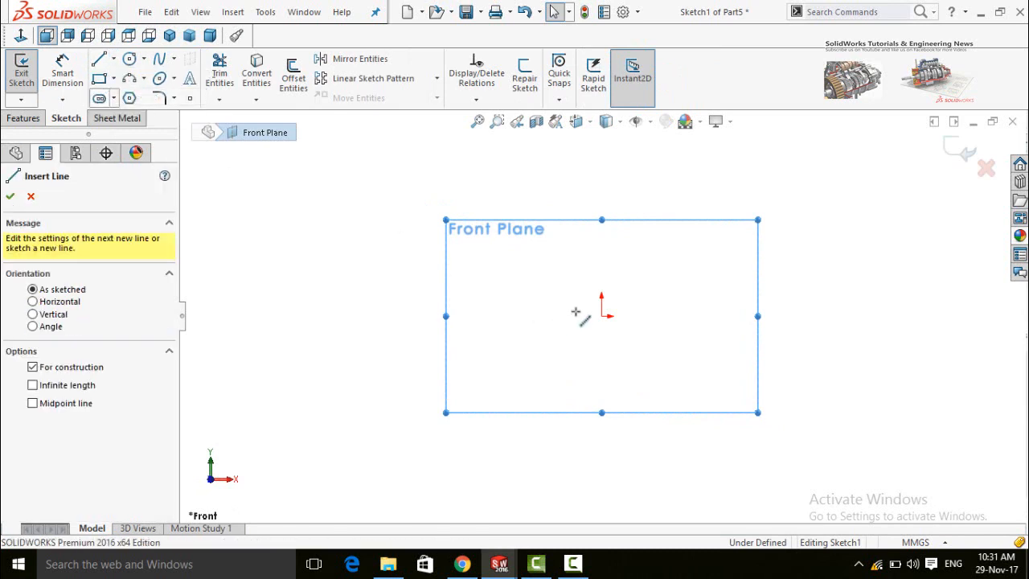
{"action": "left_click_drag", "start_coordinate": [603, 316], "coordinate": [352, 321]}
{"action": "key", "text": "Escape"}
{"action": "left_click", "coordinate": [431, 325]}
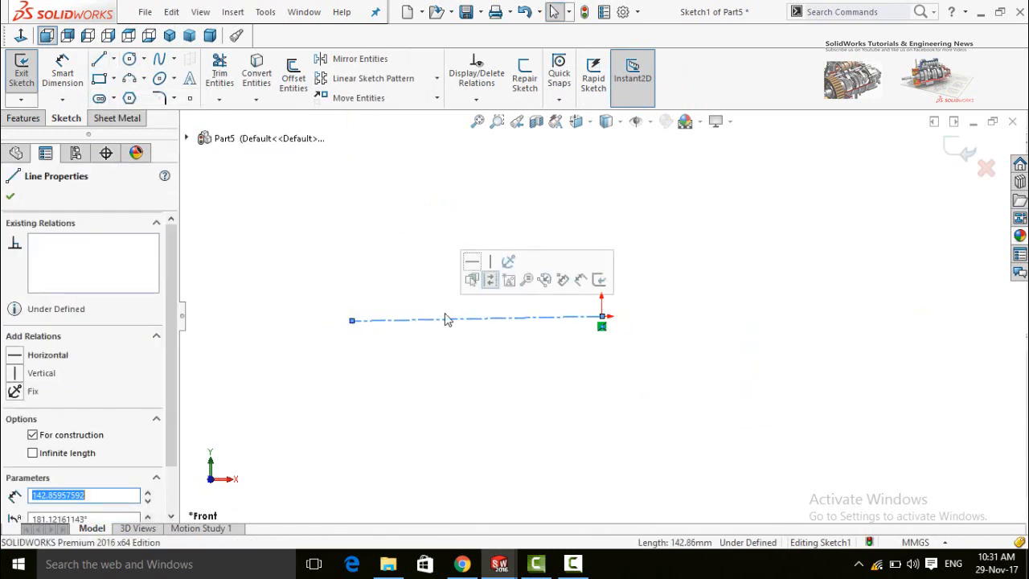
{"action": "left_click", "coordinate": [475, 277]}
{"action": "left_click", "coordinate": [496, 377]}
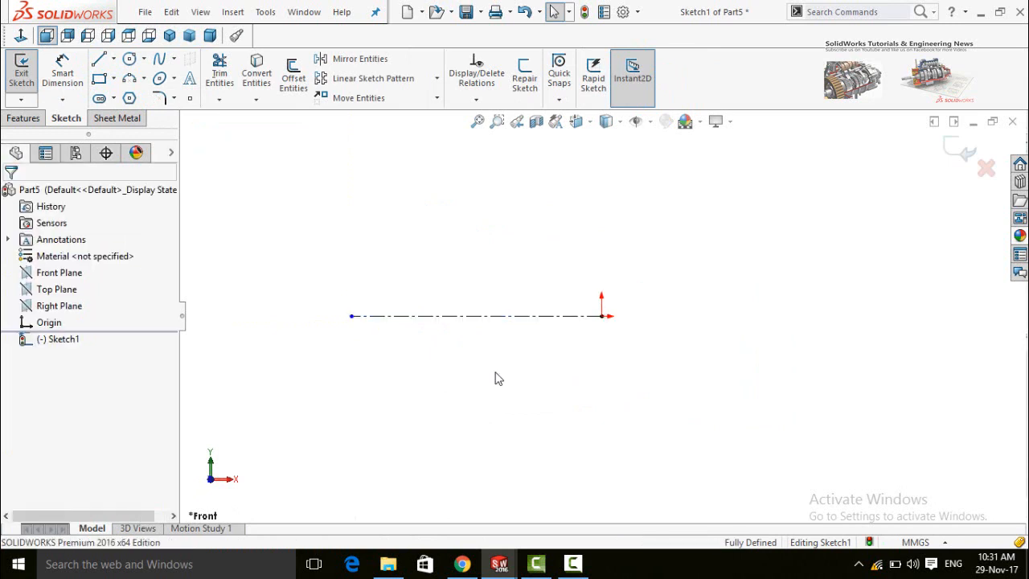
Sketch a closed profile about 93 mm high above the centerline, with a trapezoidal notch in its upper edge
{"action": "key", "text": "l"}
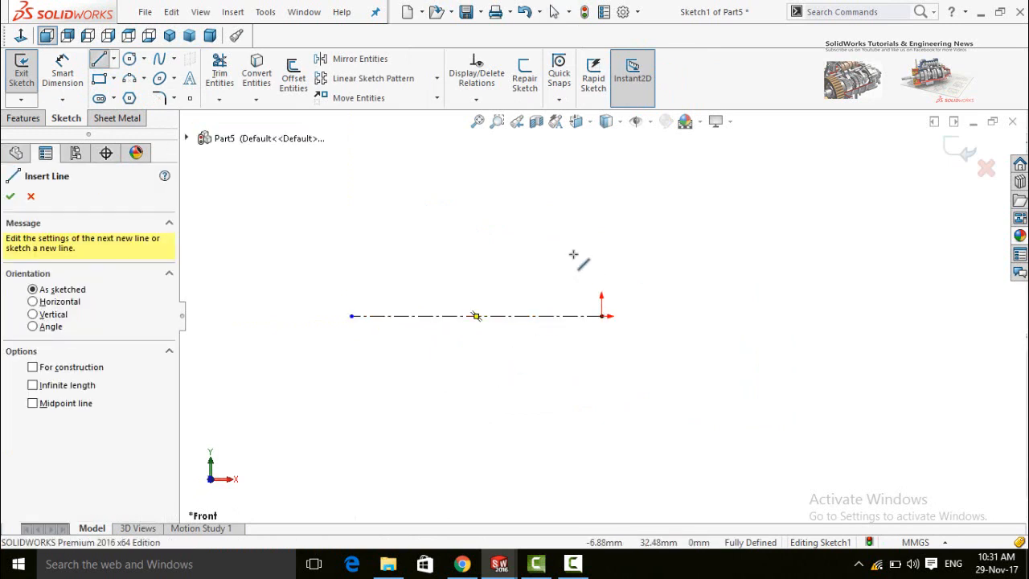
{"action": "left_click_drag", "start_coordinate": [602, 261], "coordinate": [378, 260]}
{"action": "left_click", "coordinate": [446, 259]}
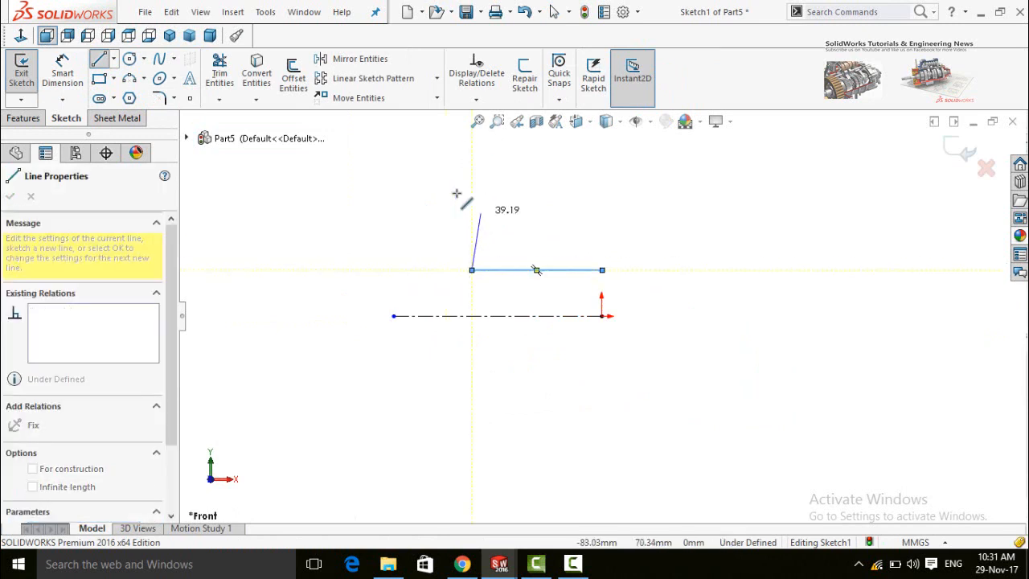
{"action": "left_click", "coordinate": [494, 165]}
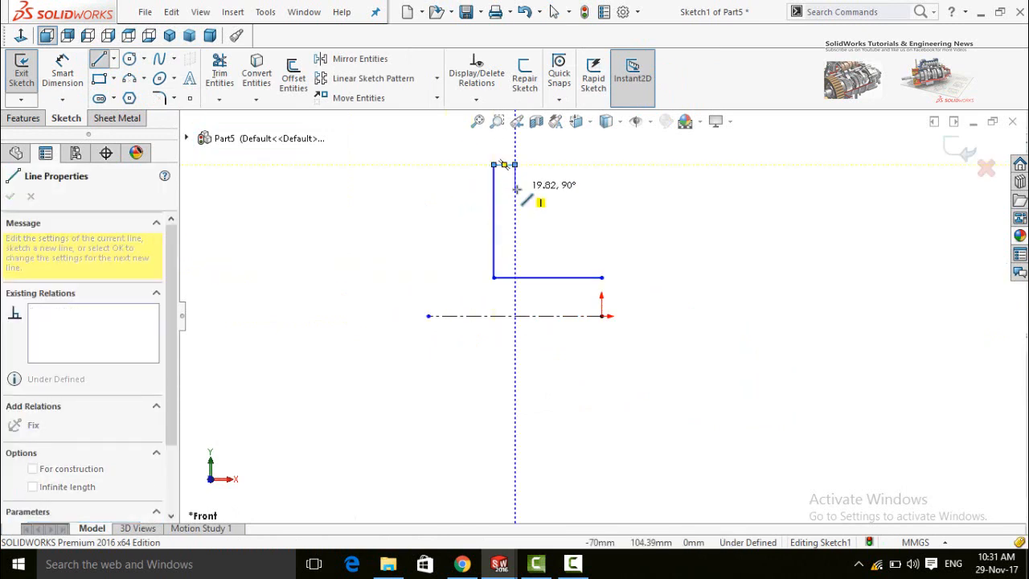
{"action": "left_click", "coordinate": [515, 164]}
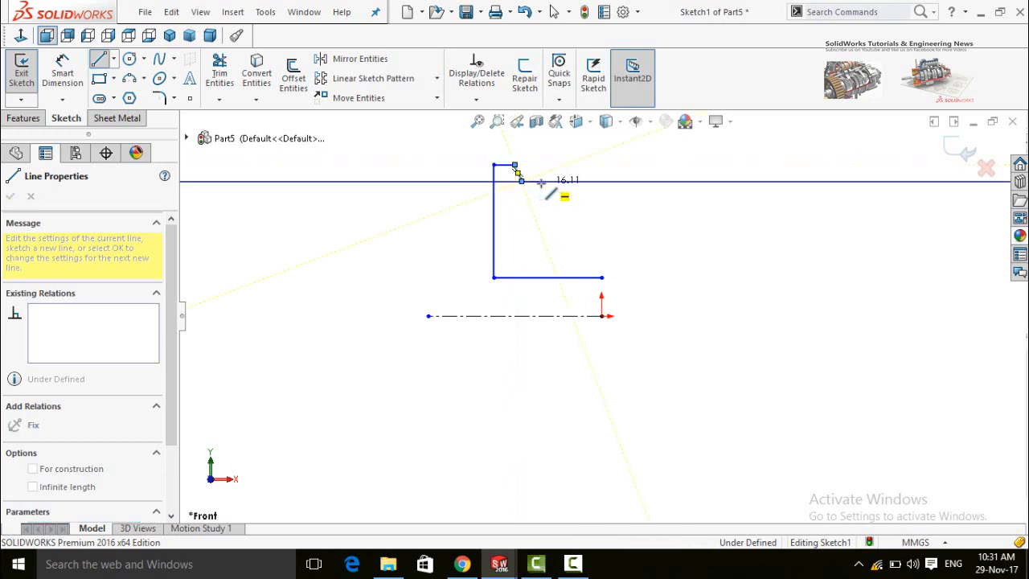
{"action": "left_click", "coordinate": [530, 181]}
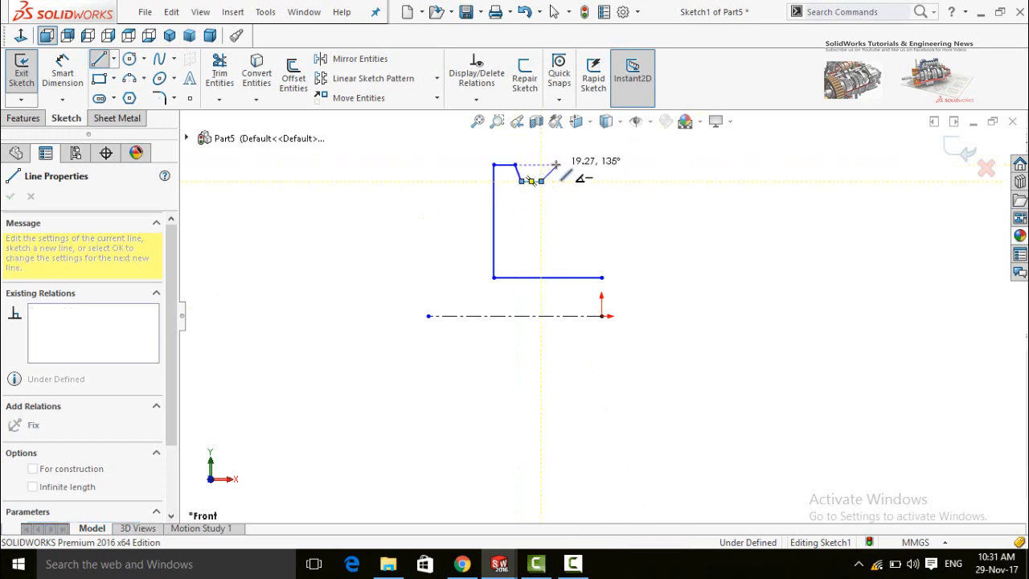
{"action": "left_click", "coordinate": [556, 165]}
{"action": "left_click", "coordinate": [603, 165]}
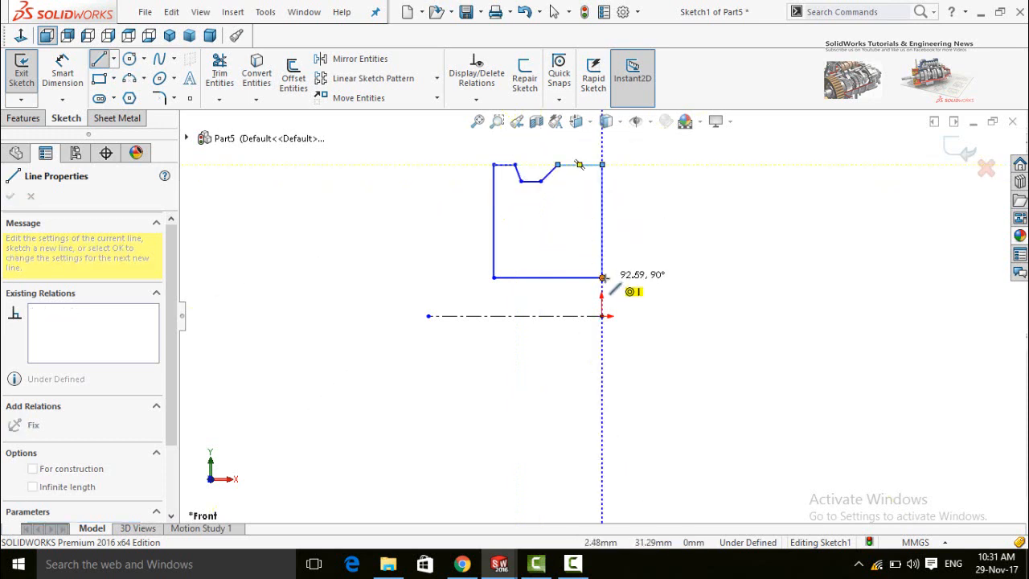
{"action": "left_click", "coordinate": [603, 278]}
{"action": "key", "text": "Escape"}
{"action": "key", "text": "Escape"}
{"action": "scroll", "coordinate": [579, 185], "scroll_direction": "down", "scroll_amount": 2}
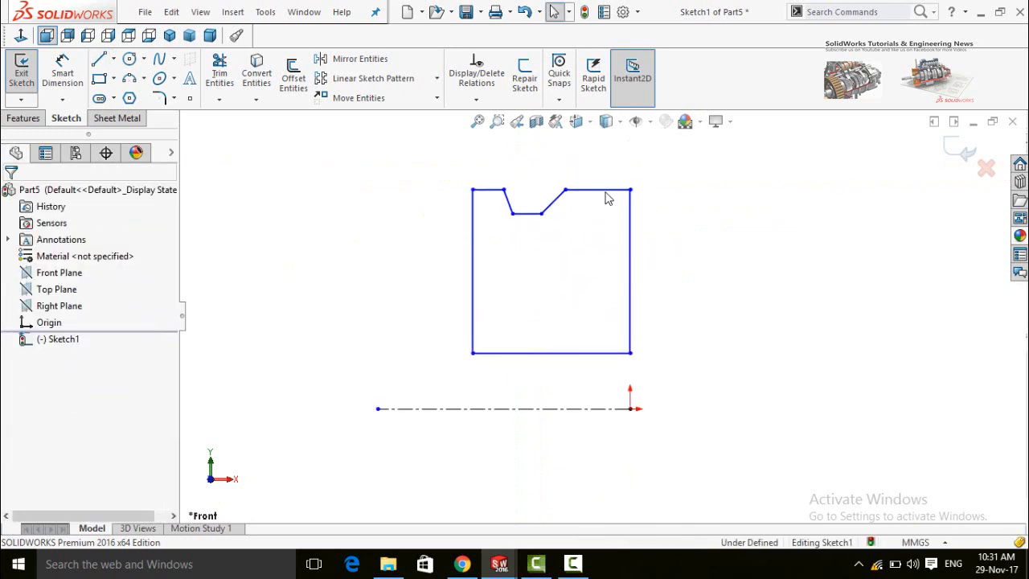
Add an Equal relation between the two upper edge segments beside the notch
{"action": "left_click", "coordinate": [608, 197]}
{"action": "left_click", "coordinate": [480, 192], "text": "ctrl"}
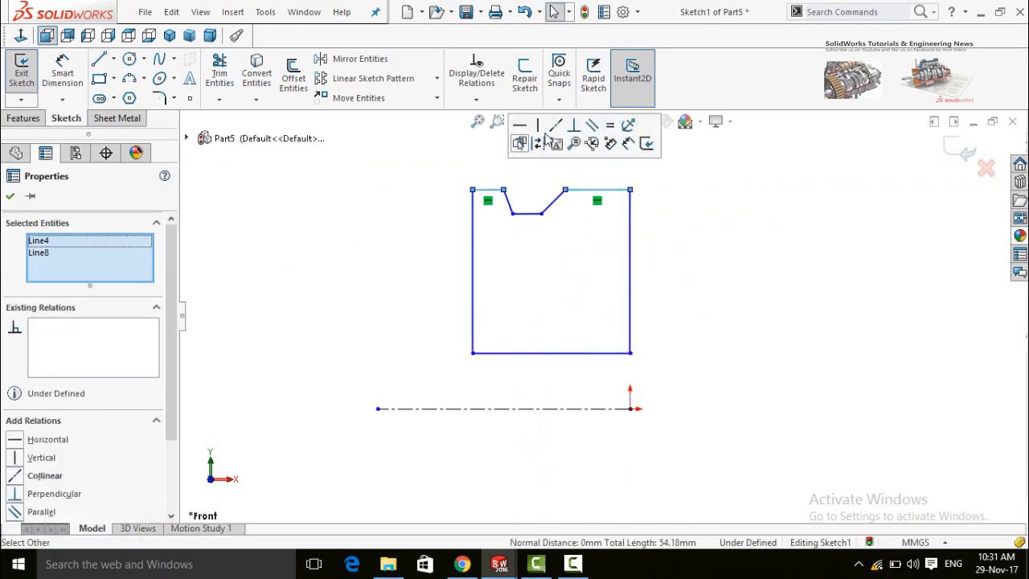
{"action": "left_click", "coordinate": [611, 127]}
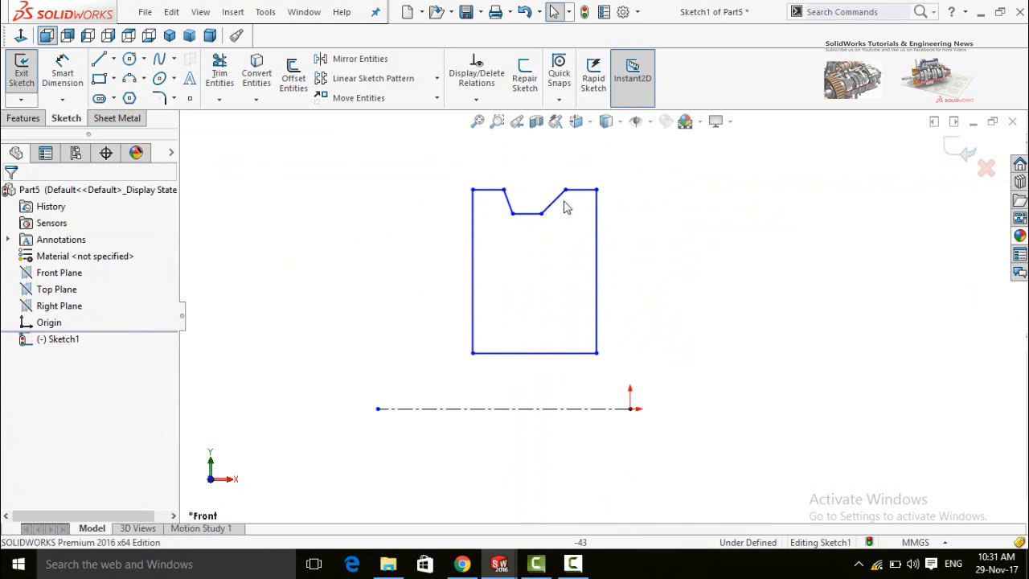
Add an Equal relation between the notch's two sloping sides
{"action": "mouse_move", "coordinate": [568, 196]}
{"action": "left_mouse_down"}
{"action": "mouse_move", "coordinate": [495, 215]}
{"action": "mouse_move", "coordinate": [490, 205]}
{"action": "left_mouse_up"}
{"action": "left_click", "coordinate": [626, 144]}
{"action": "left_click", "coordinate": [690, 318]}
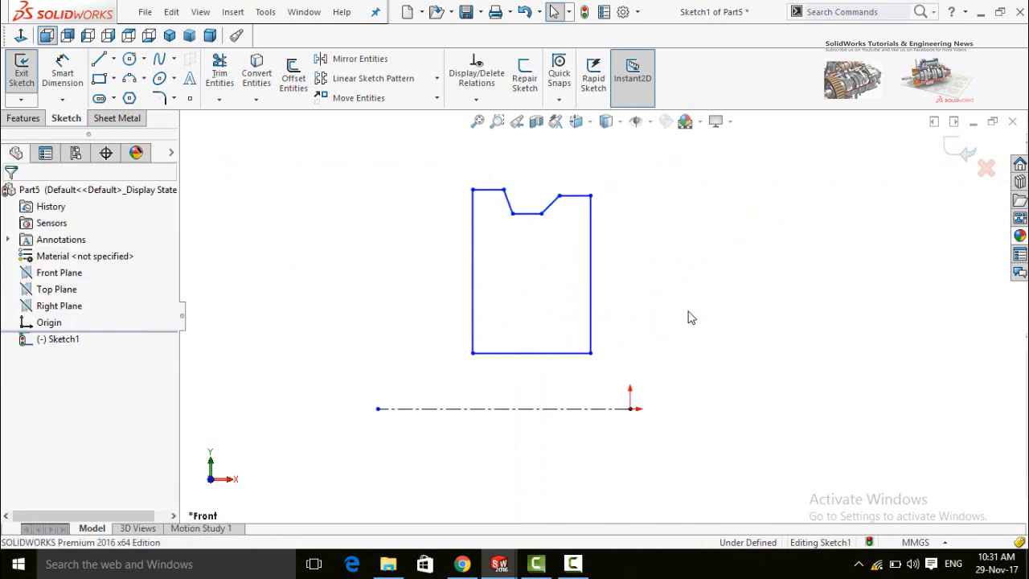
Align the profile's two upper outer corner points with a Horizontal relation
{"action": "left_click", "coordinate": [593, 199]}
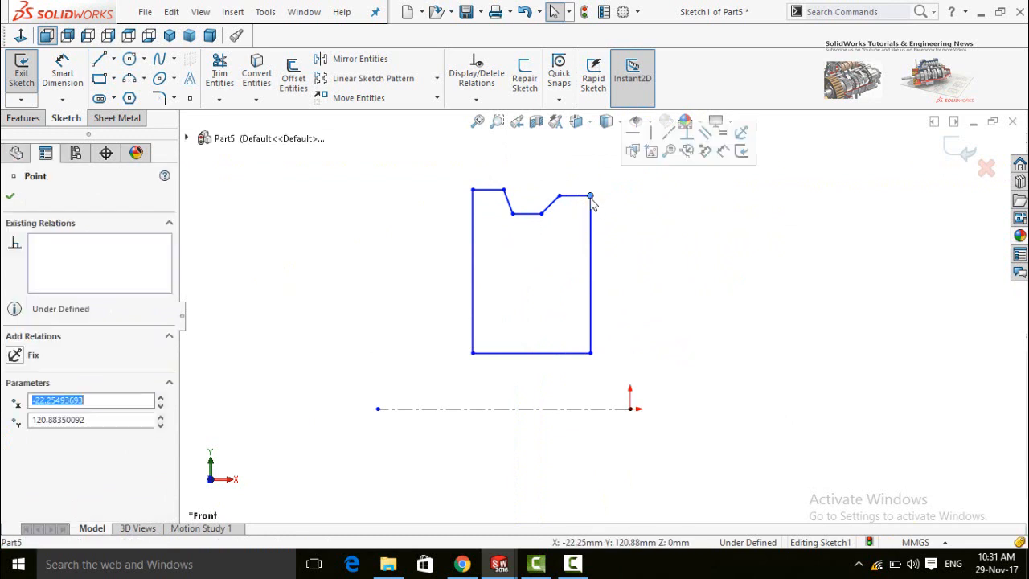
{"action": "left_click", "coordinate": [473, 191], "text": "ctrl"}
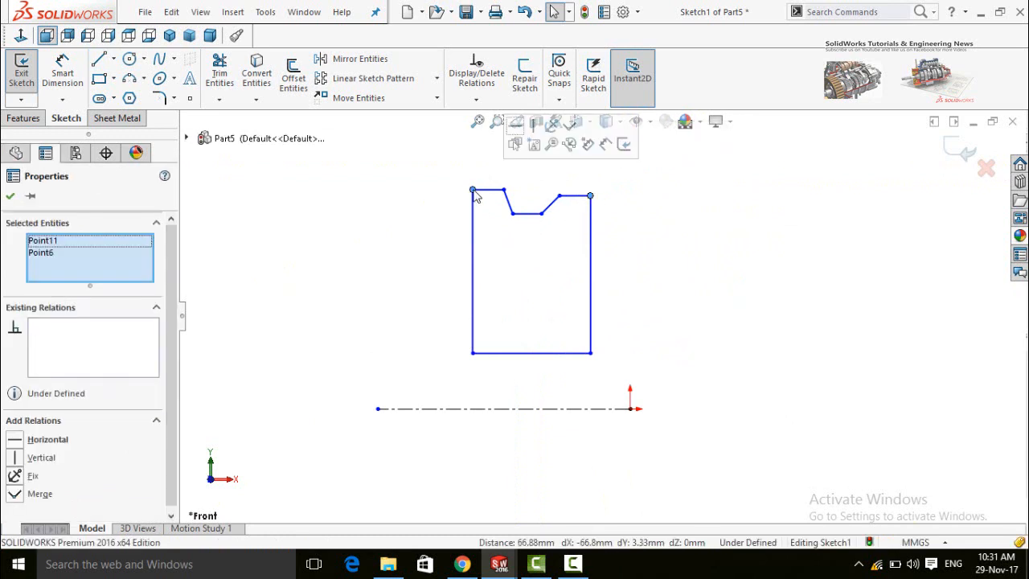
{"action": "left_click", "coordinate": [519, 131]}
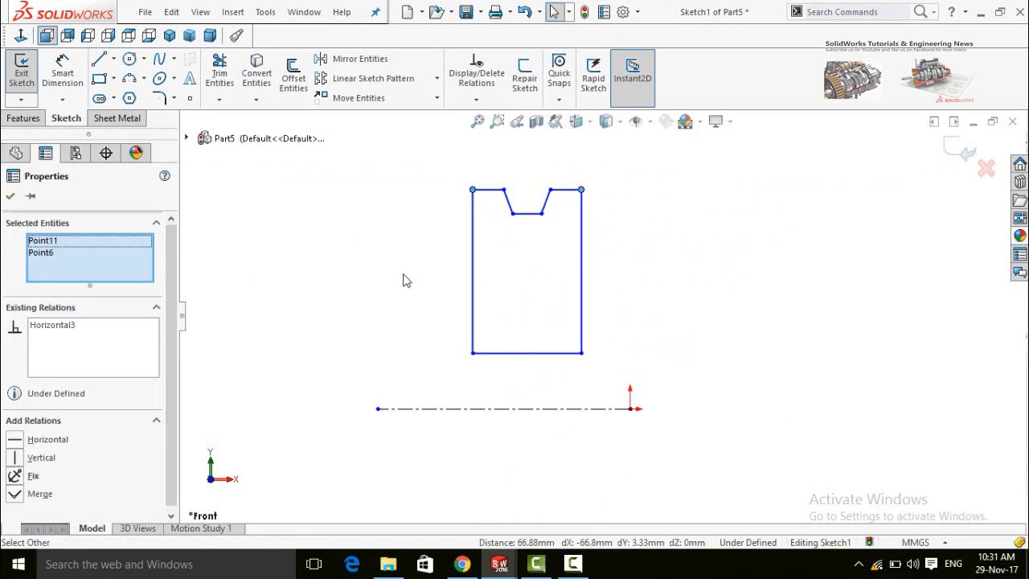
{"action": "left_click", "coordinate": [395, 298]}
Dimension the profile's lower edge about the centerline as a 24 mm diameter
{"action": "scroll", "coordinate": [463, 396], "scroll_direction": "up", "scroll_amount": 1}
{"action": "right_click_drag", "start_coordinate": [589, 432], "coordinate": [593, 361]}
{"action": "left_click", "coordinate": [563, 347]}
{"action": "left_click", "coordinate": [573, 393]}
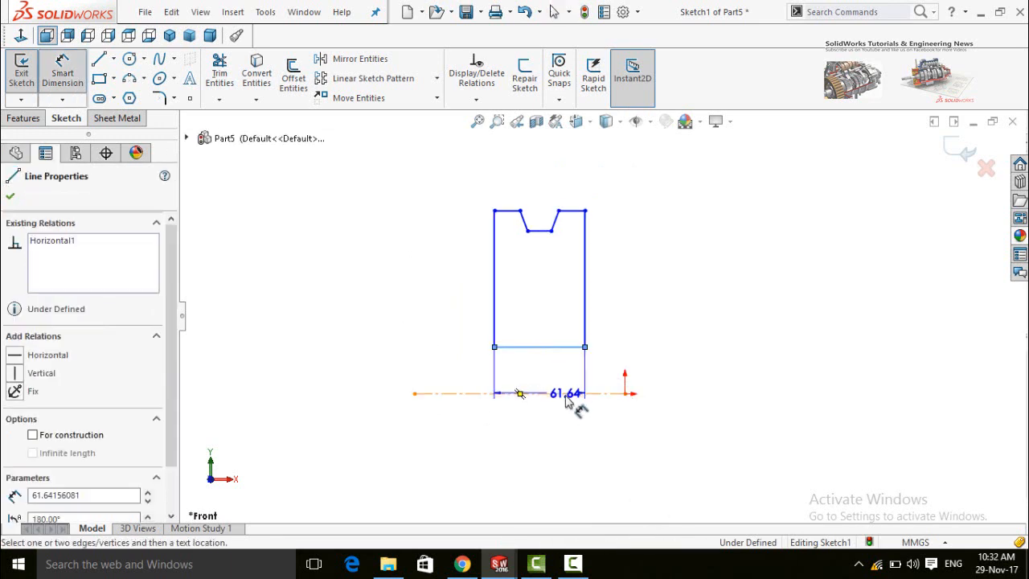
{"action": "left_click", "coordinate": [576, 450]}
{"action": "type", "text": "24"}
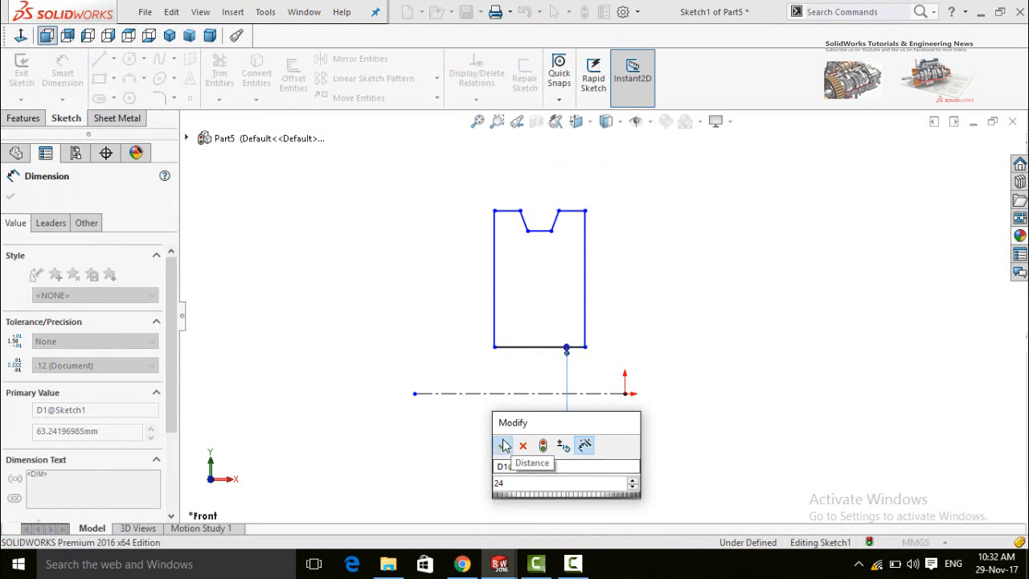
{"action": "left_click", "coordinate": [502, 445]}
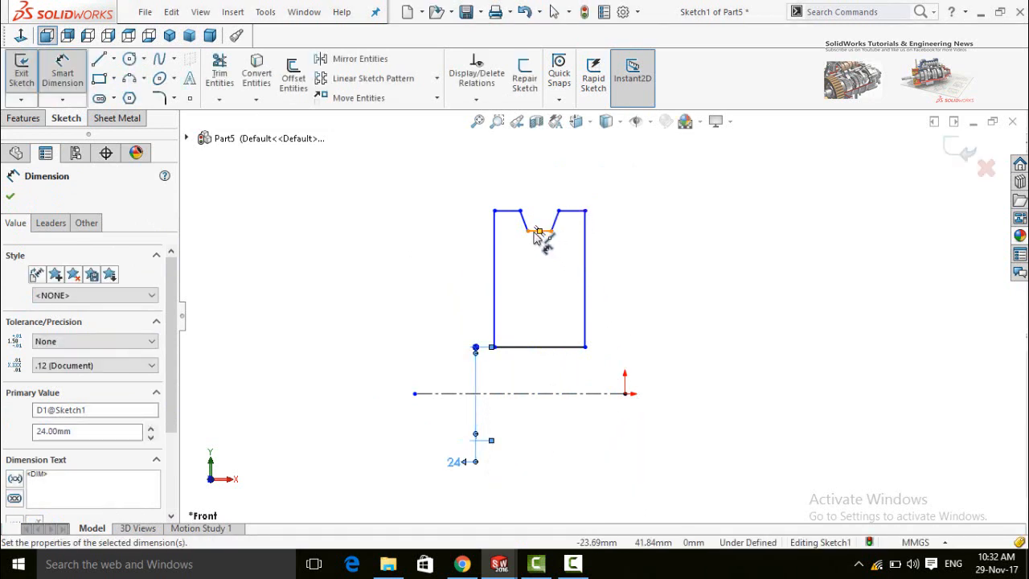
Dimension the width of the notch's flat bottom as 5 mm
{"action": "left_click", "coordinate": [538, 231]}
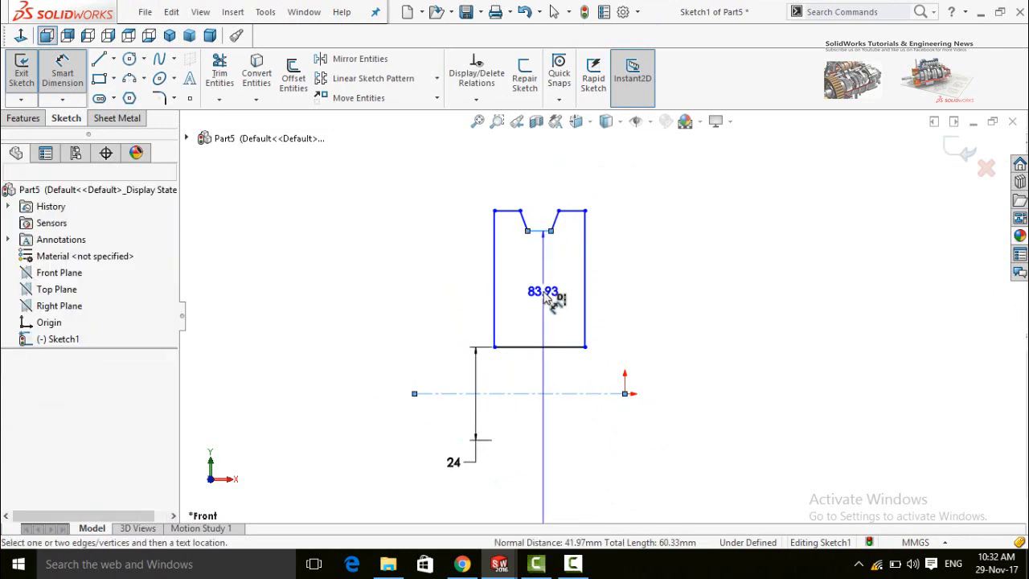
{"action": "left_click", "coordinate": [569, 278]}
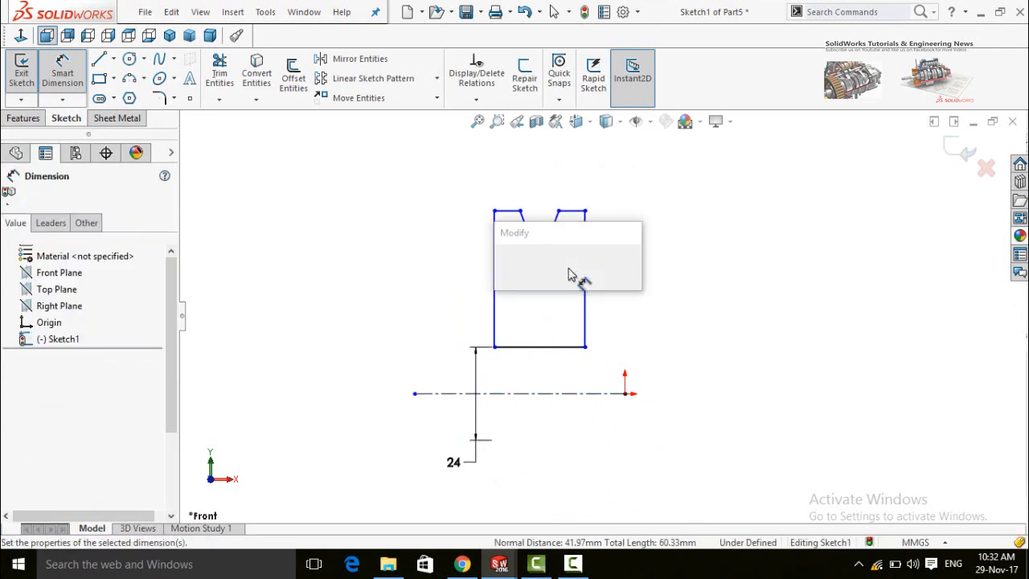
{"action": "type", "text": "5"}
{"action": "left_click", "coordinate": [503, 269]}
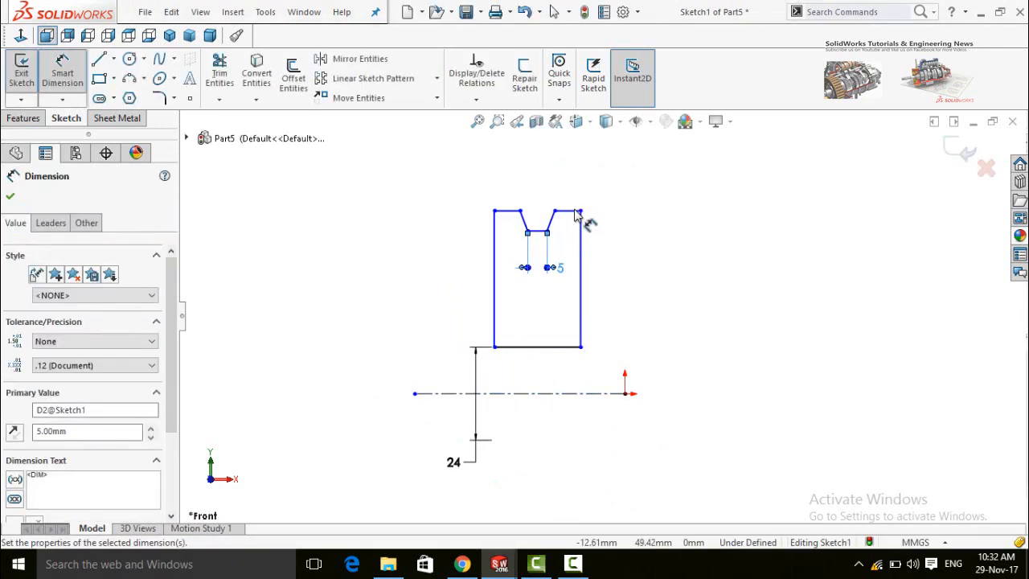
Dimension the width of the profile's upper right flat beside the notch as 8 mm
{"action": "left_click", "coordinate": [567, 211]}
{"action": "left_click", "coordinate": [631, 181]}
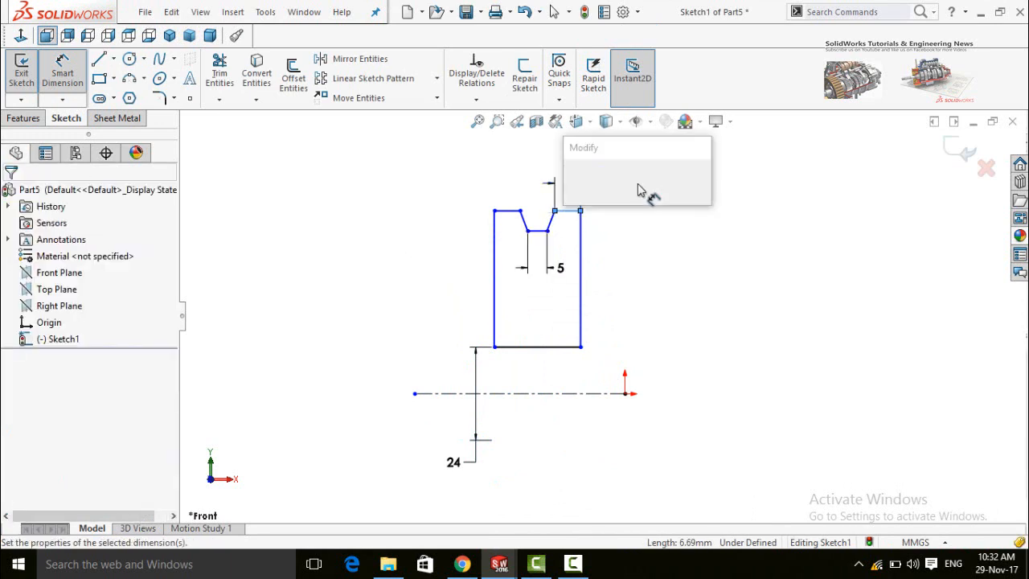
{"action": "type", "text": "8"}
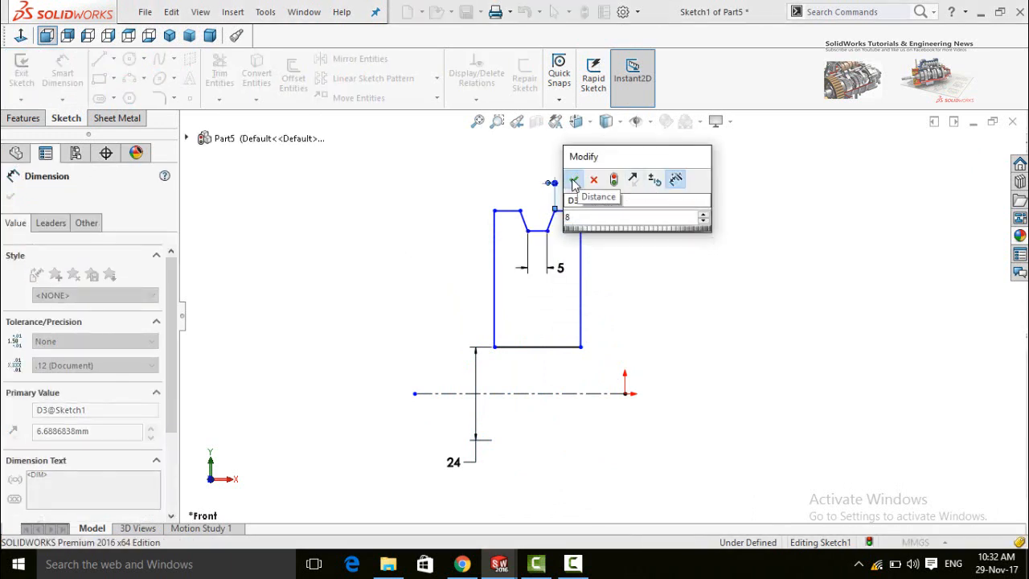
{"action": "left_click", "coordinate": [572, 178]}
Dimension the profile's upper edge about the centerline as a 200 mm outer diameter
{"action": "scroll", "coordinate": [599, 313], "scroll_direction": "up", "scroll_amount": 3}
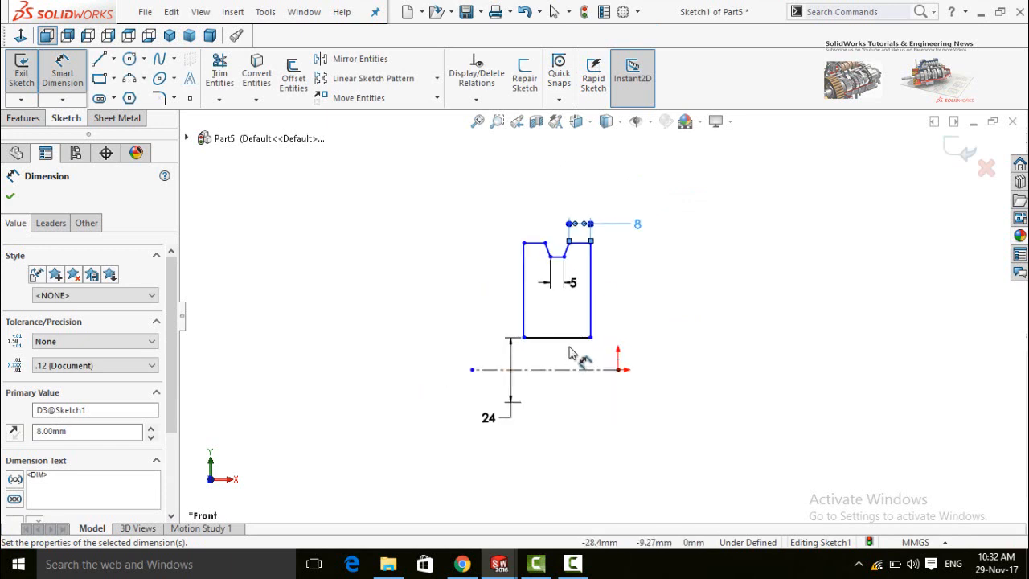
{"action": "left_click", "coordinate": [583, 243]}
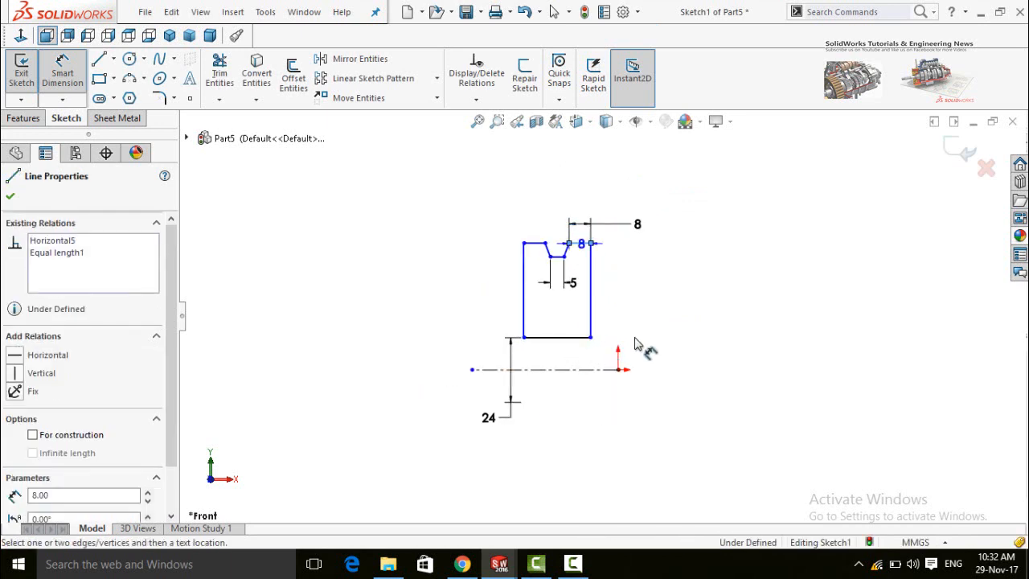
{"action": "left_click", "coordinate": [609, 370]}
{"action": "left_click", "coordinate": [731, 432]}
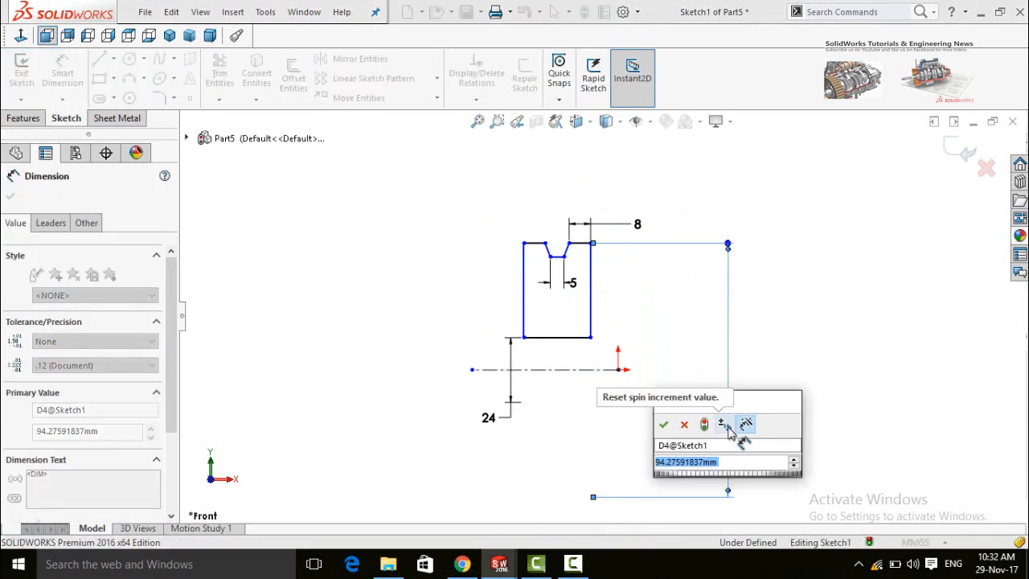
{"action": "type", "text": "200"}
{"action": "key", "text": "Return"}
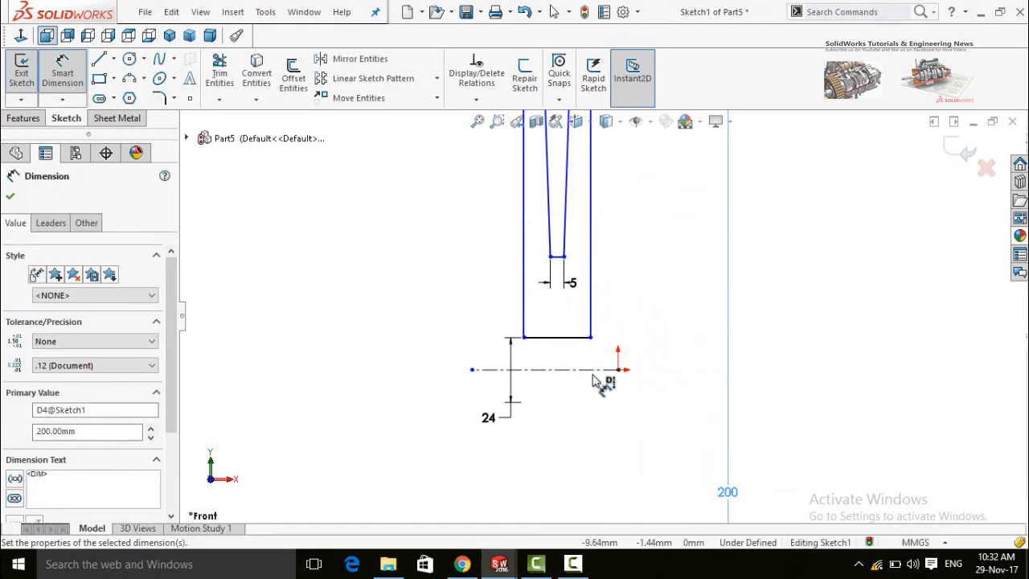
Dimension the notch's depth from the profile's upper edge to the notch bottom as 10 mm
{"action": "scroll", "coordinate": [598, 338], "scroll_direction": "up", "scroll_amount": 3}
{"action": "scroll", "coordinate": [594, 236], "scroll_direction": "down", "scroll_amount": 2}
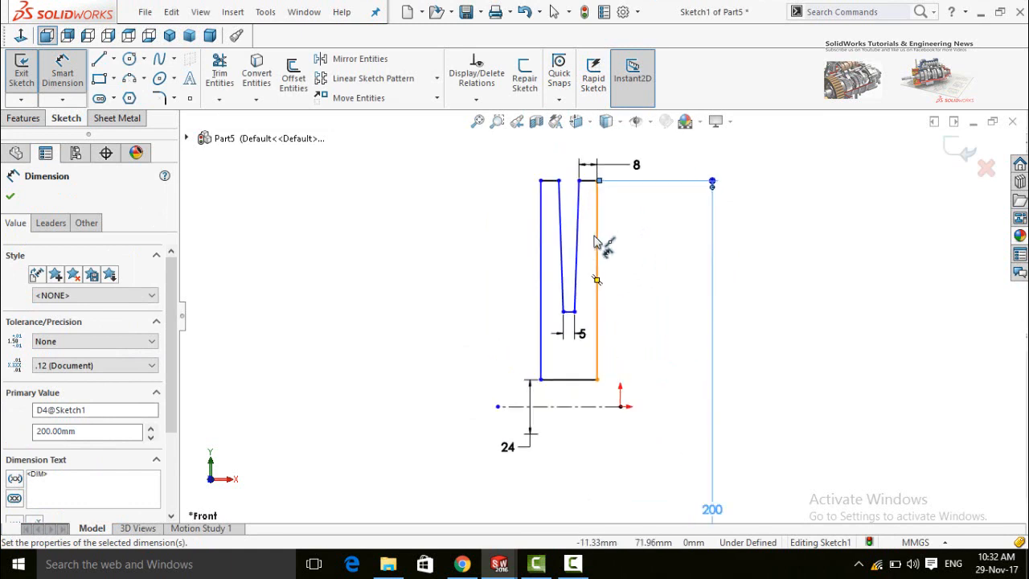
{"action": "left_click", "coordinate": [590, 192]}
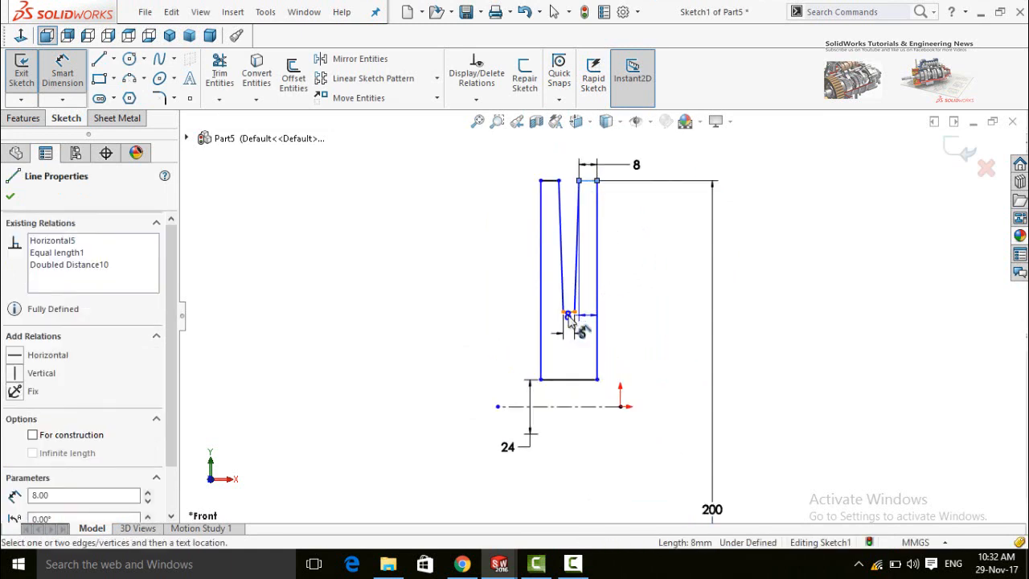
{"action": "left_click", "coordinate": [568, 316]}
{"action": "left_click", "coordinate": [395, 247]}
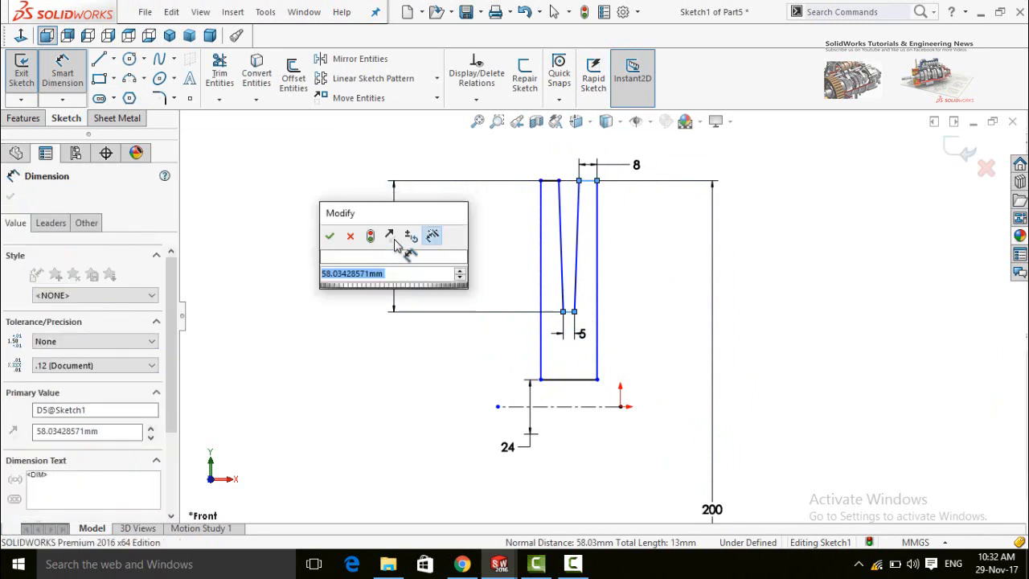
{"action": "type", "text": "10"}
{"action": "key", "text": "Return"}
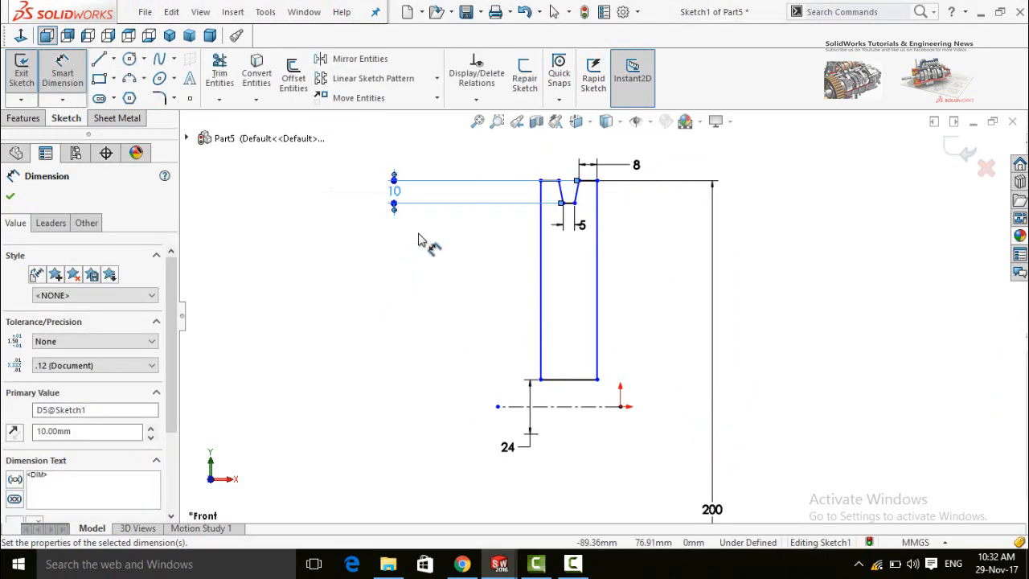
{"action": "left_click", "coordinate": [9, 197]}
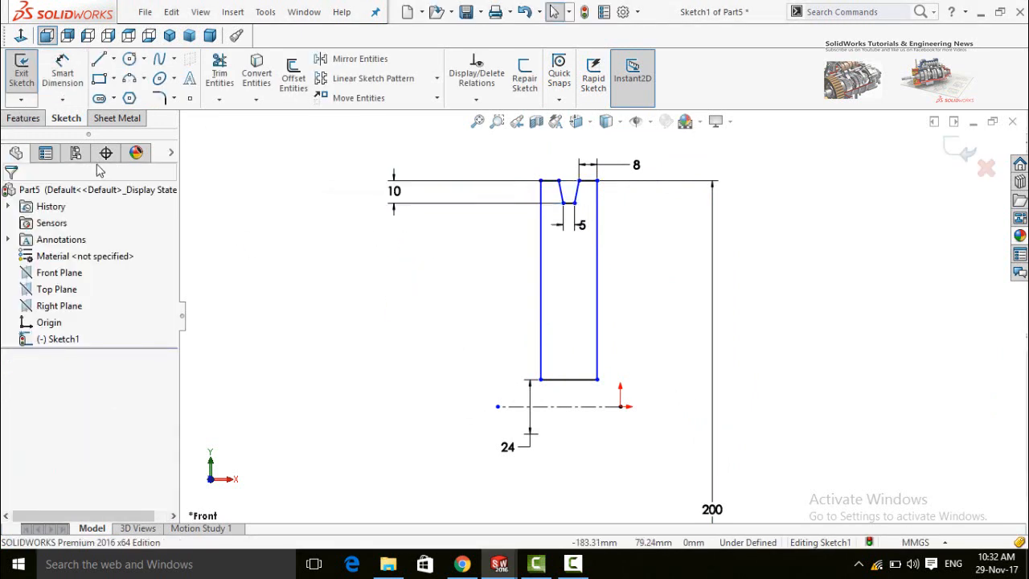
Copy the whole profile sketch, including its centerline and dimensions
{"action": "key", "text": "f"}
{"action": "mouse_move", "coordinate": [712, 202]}
{"action": "left_mouse_down"}
{"action": "mouse_move", "coordinate": [648, 285]}
{"action": "mouse_move", "coordinate": [473, 415]}
{"action": "mouse_move", "coordinate": [421, 438]}
{"action": "mouse_move", "coordinate": [415, 426]}
{"action": "left_mouse_up"}
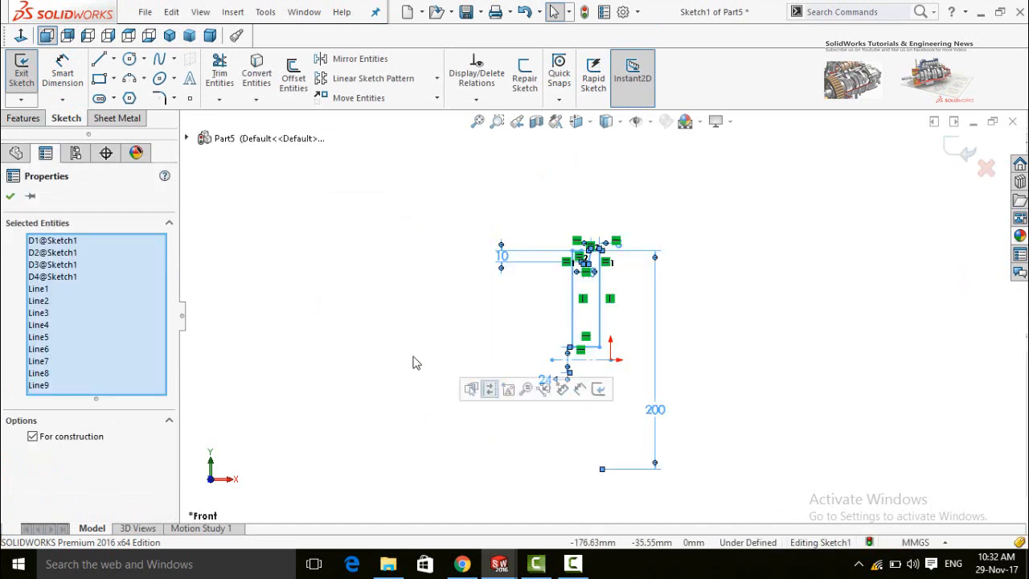
{"action": "left_click", "coordinate": [374, 334]}
Revolve the notched profile 360 degrees about the centerline into a solid wheel
{"action": "left_click", "coordinate": [24, 118]}
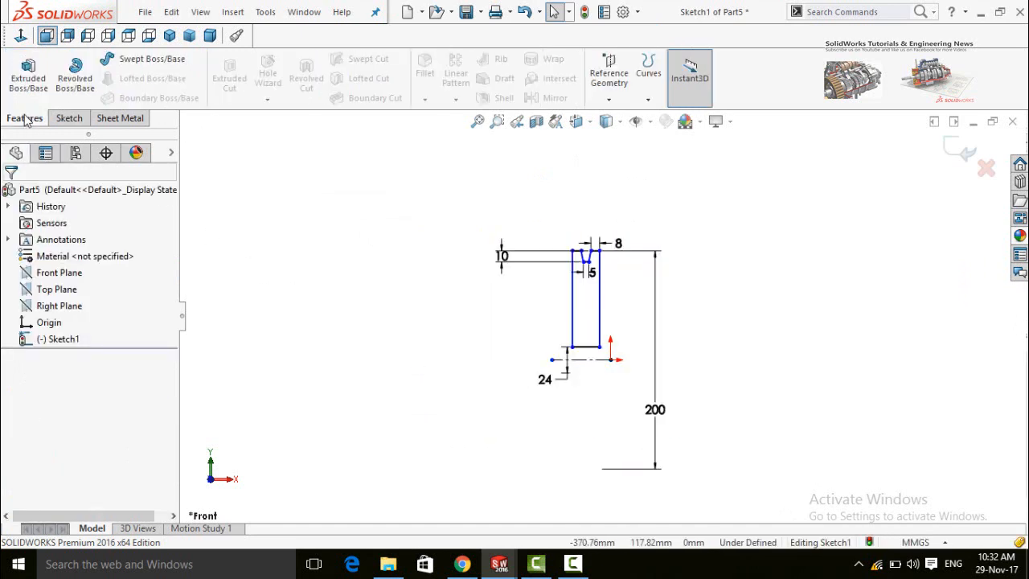
{"action": "left_click", "coordinate": [77, 79]}
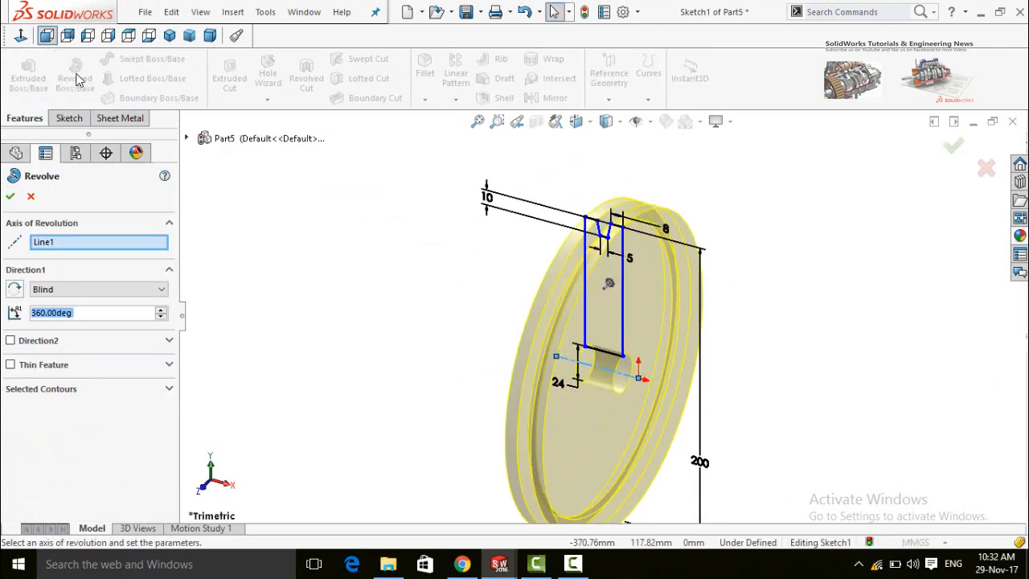
{"action": "left_click", "coordinate": [11, 197]}
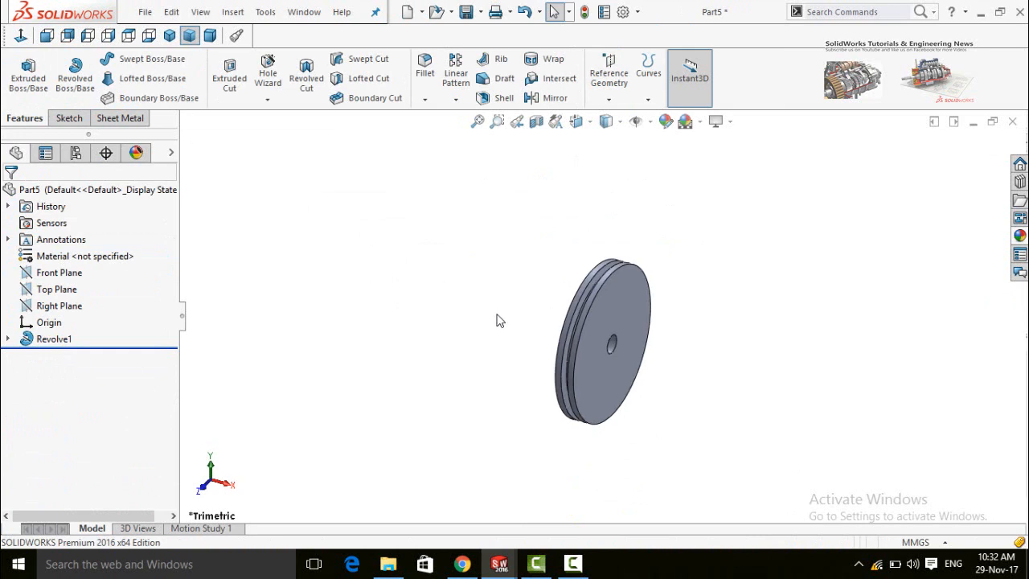
Sketch a circle of about 23 mm radius on the wheel's flat face, vertically above the center hole
{"action": "middle_click_drag", "start_coordinate": [496, 320], "coordinate": [626, 318]}
{"action": "left_click", "coordinate": [608, 303]}
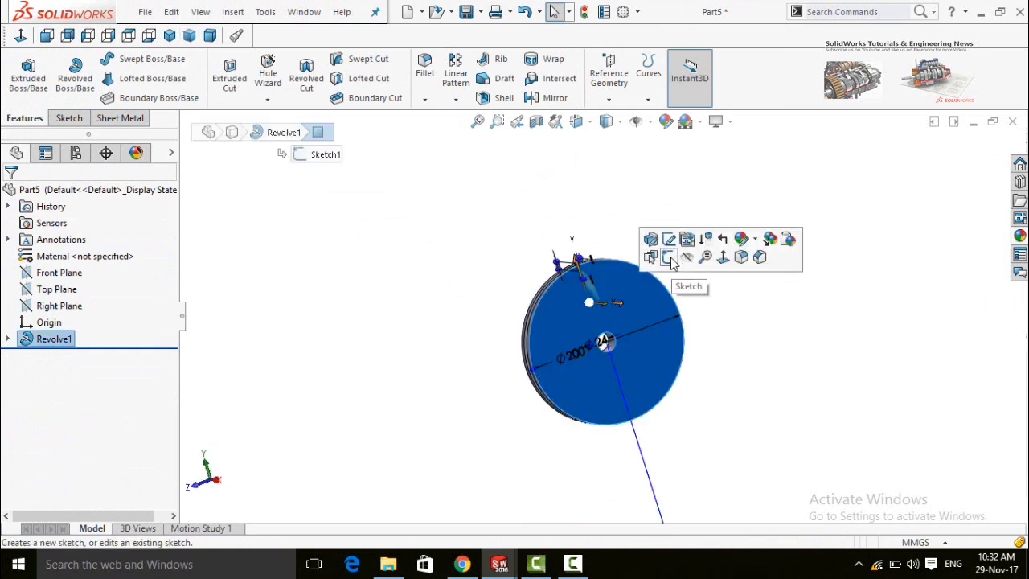
{"action": "left_click", "coordinate": [668, 257]}
{"action": "left_click", "coordinate": [21, 36]}
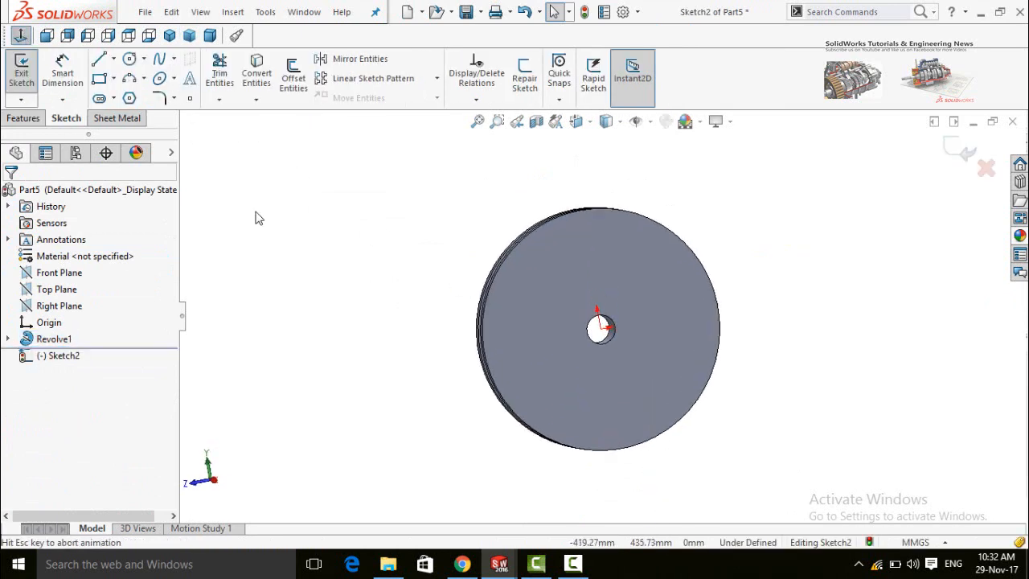
{"action": "left_click", "coordinate": [129, 58]}
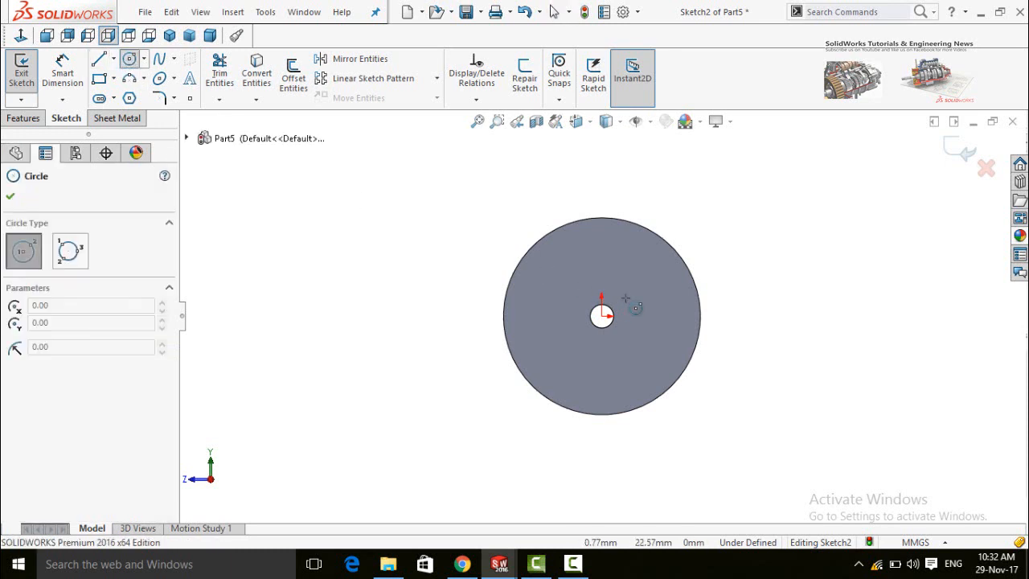
{"action": "left_click", "coordinate": [604, 263]}
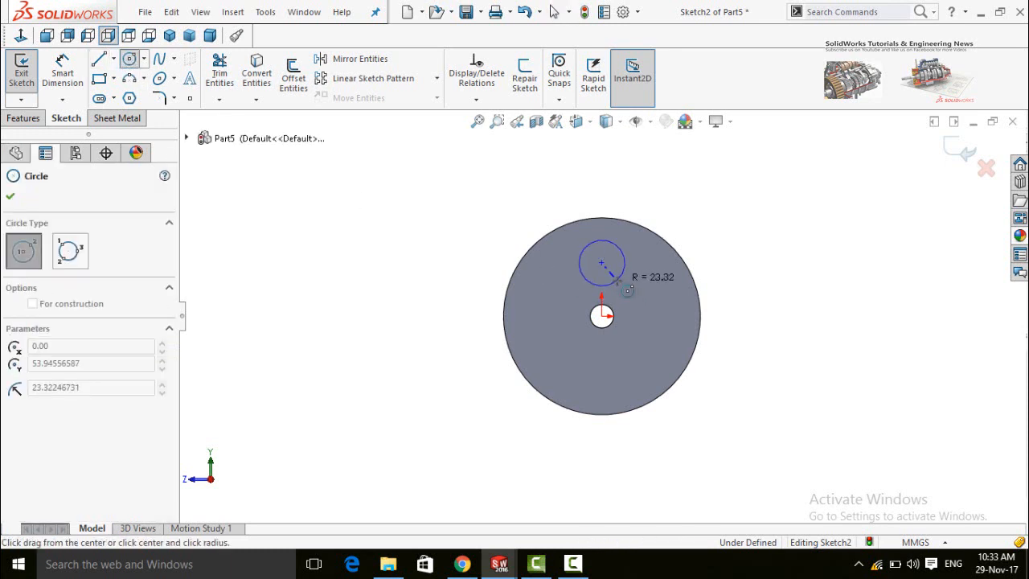
{"action": "left_click", "coordinate": [625, 272]}
Cut-extrude the circle through the wheel's full thickness
{"action": "left_click", "coordinate": [23, 118]}
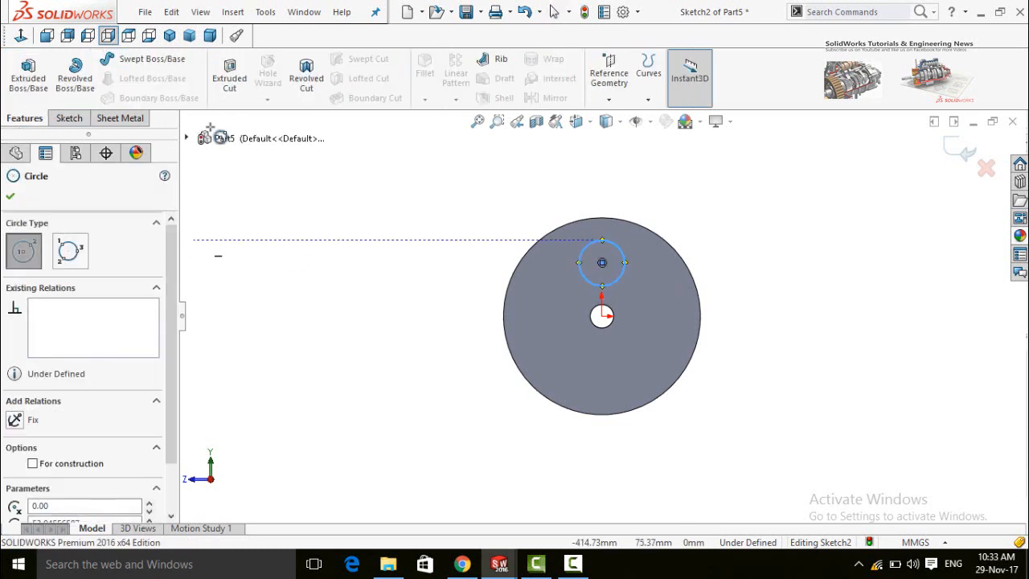
{"action": "left_click", "coordinate": [225, 84]}
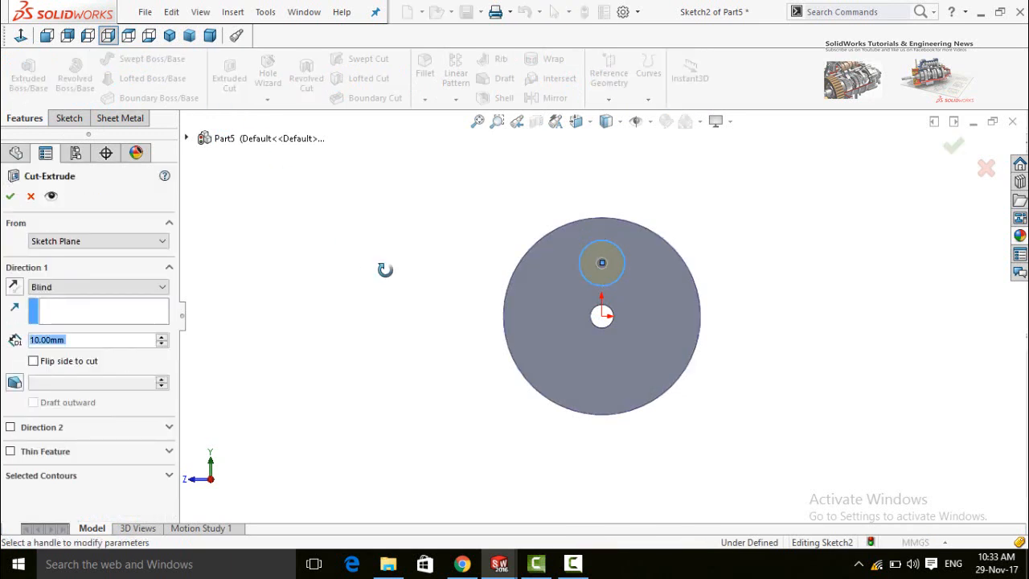
{"action": "left_click_drag", "start_coordinate": [585, 267], "coordinate": [545, 264]}
{"action": "left_click", "coordinate": [9, 197]}
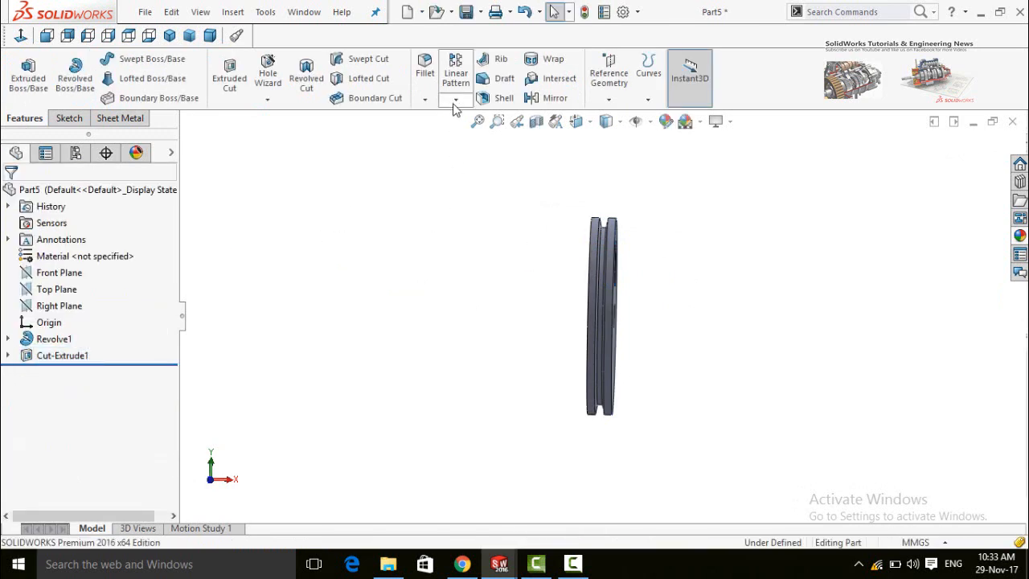
Circular-pattern the round cut about the wheel's outer edge with 4 equally spaced instances over 360 degrees
{"action": "left_click", "coordinate": [455, 101]}
{"action": "left_click", "coordinate": [483, 136]}
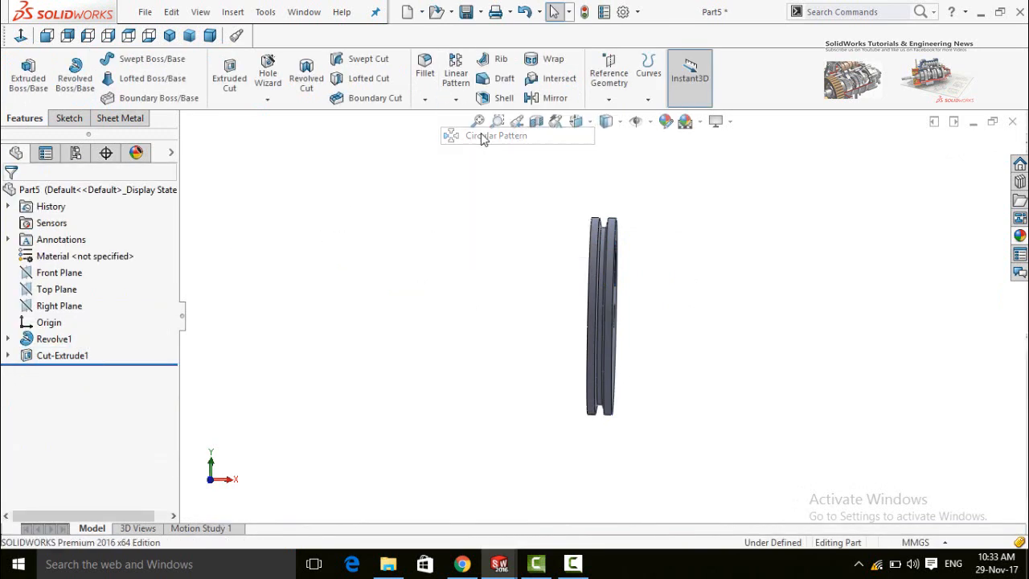
{"action": "left_click", "coordinate": [72, 241]}
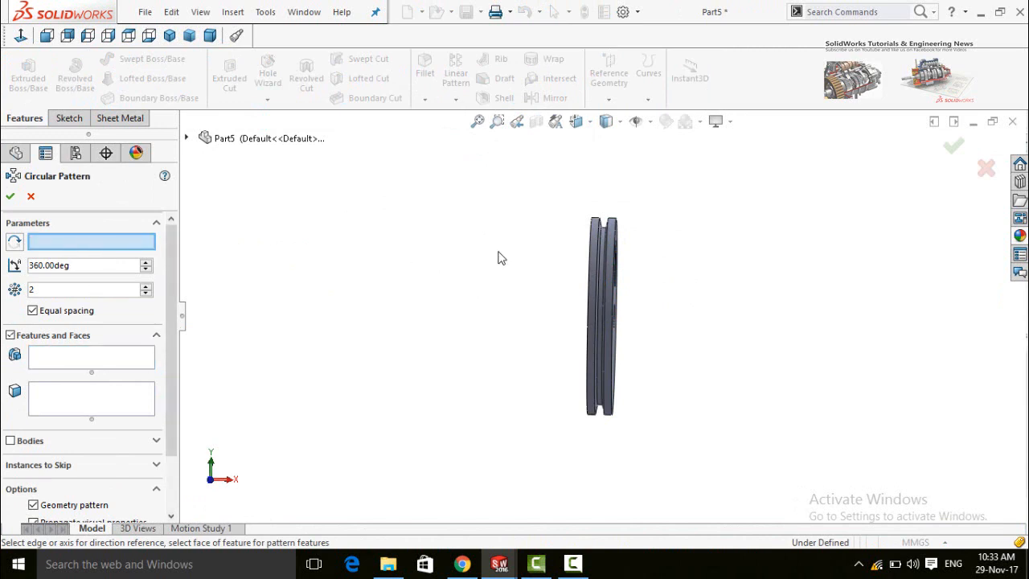
{"action": "middle_click_drag", "start_coordinate": [499, 258], "coordinate": [453, 253]}
{"action": "left_click", "coordinate": [561, 235]}
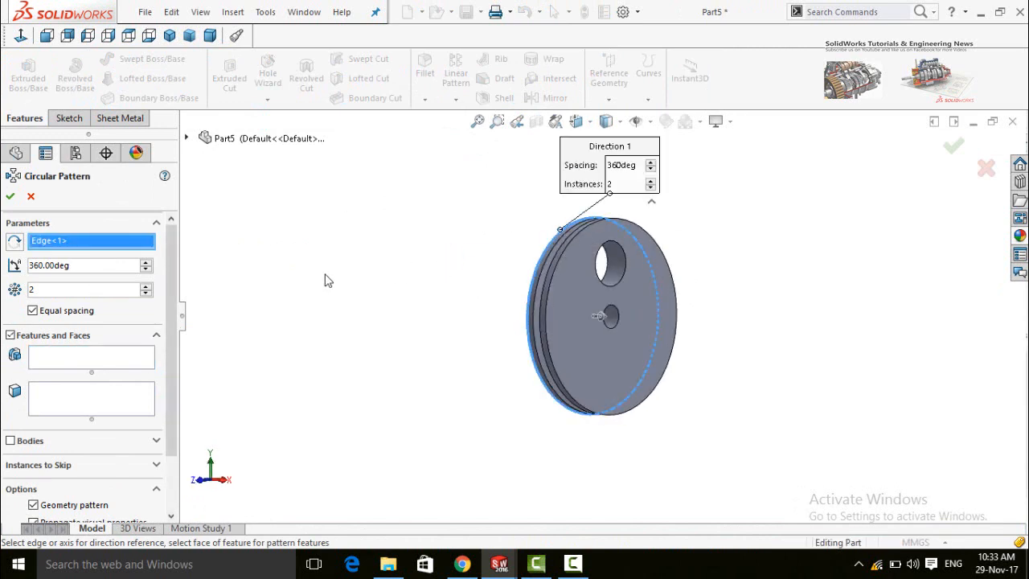
{"action": "left_click", "coordinate": [86, 359]}
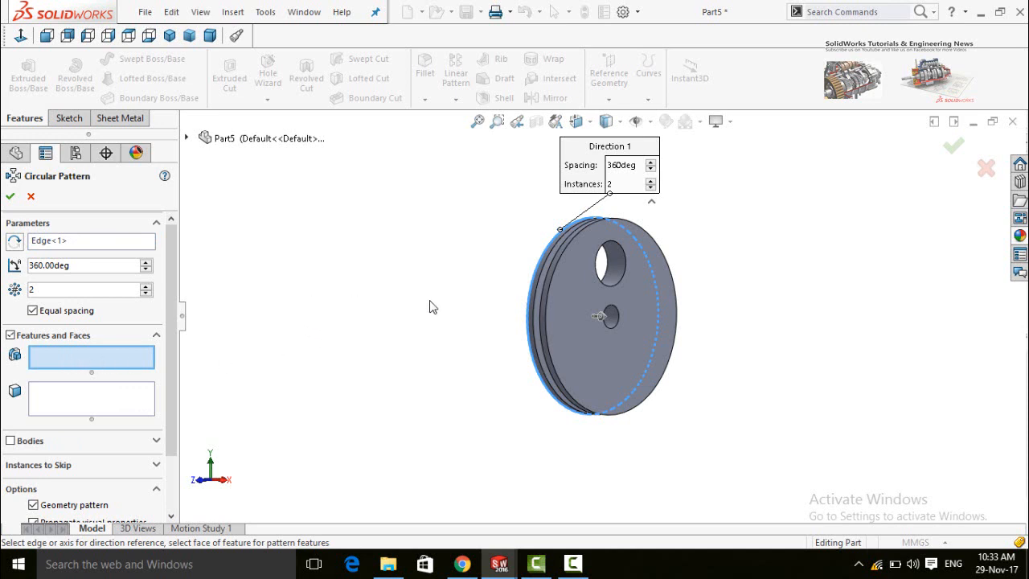
{"action": "left_click", "coordinate": [617, 271]}
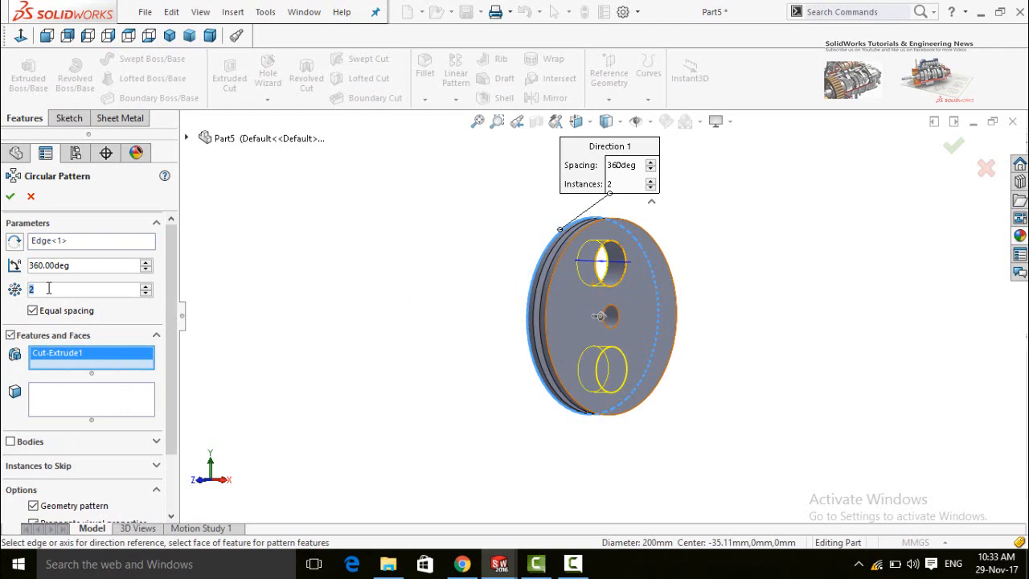
{"action": "type", "text": "4"}
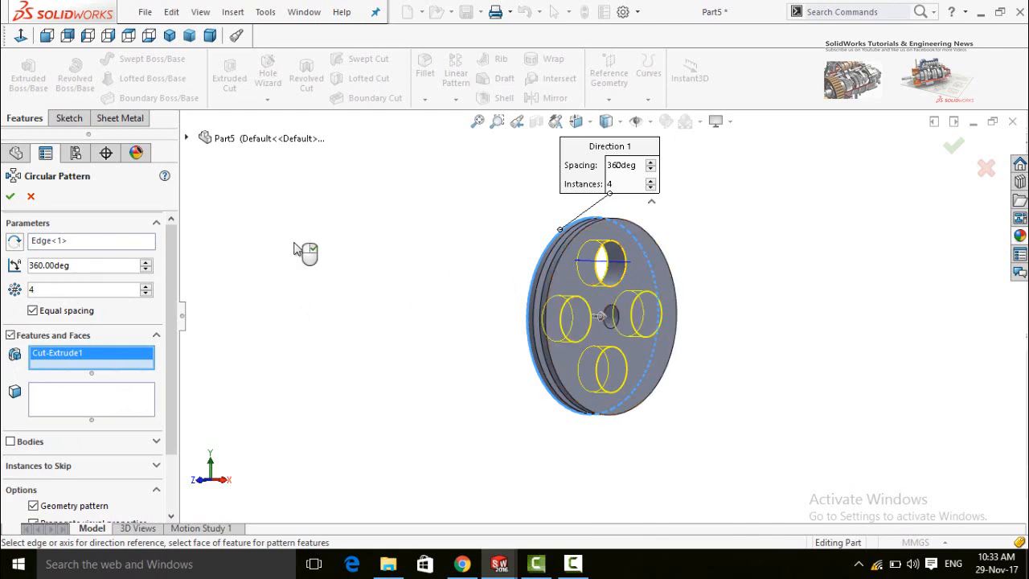
{"action": "left_click", "coordinate": [10, 197]}
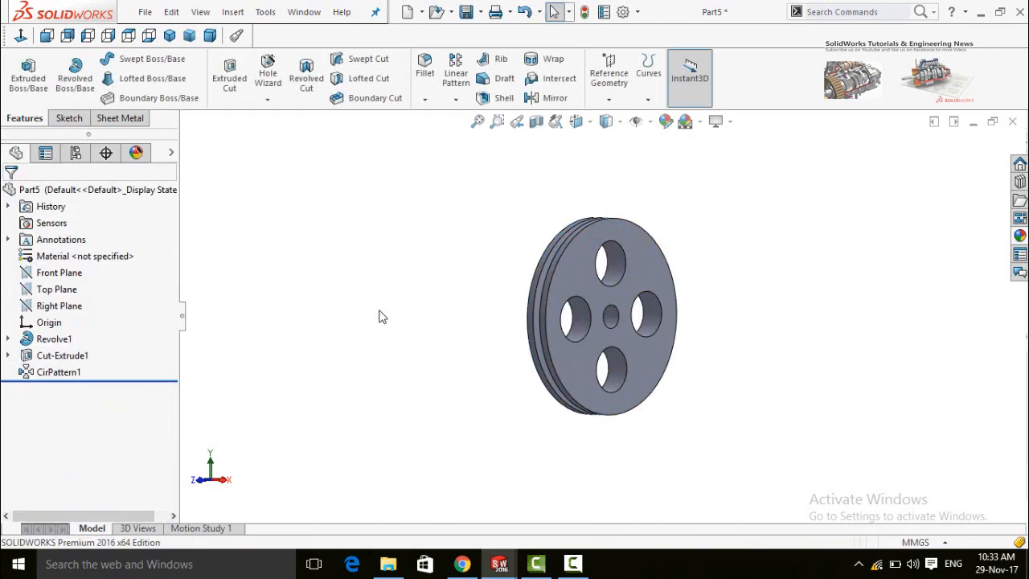
Save the part as Main Pulley in the Screw Turbine folder and create a new part document
{"action": "key", "text": "ctrl+s"}
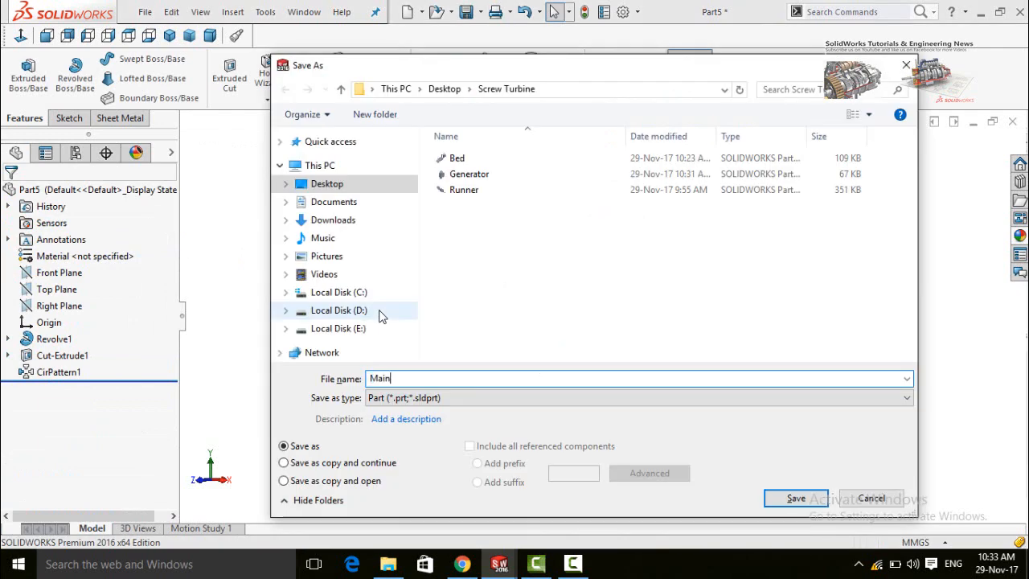
{"action": "key", "text": "Return"}
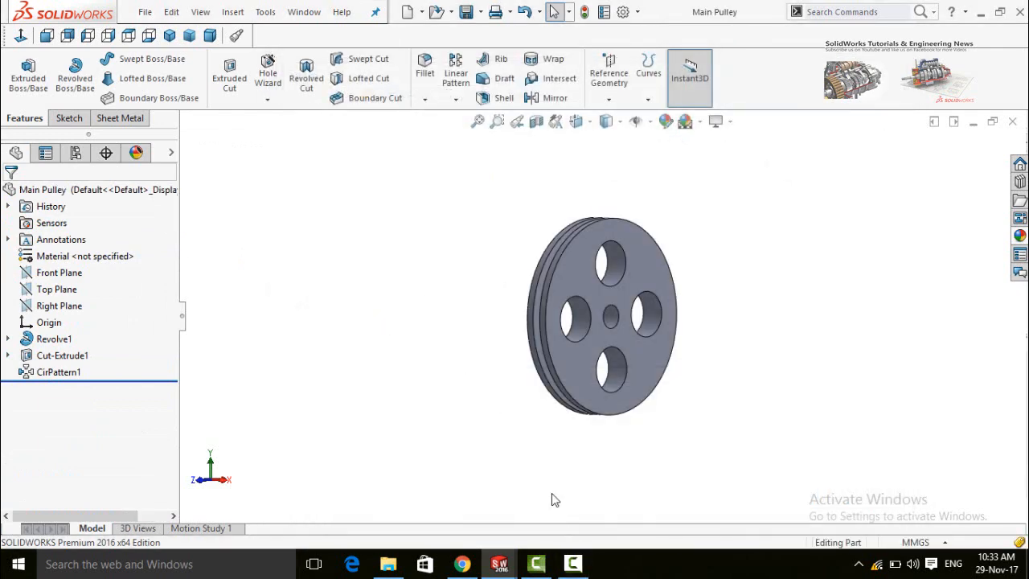
{"action": "key", "text": "ctrl+n"}
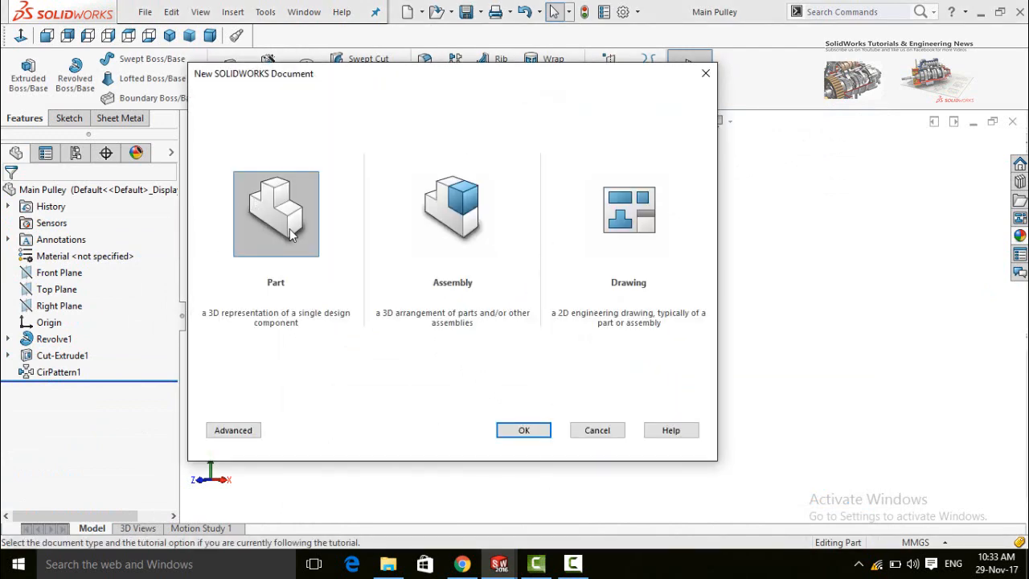
{"action": "double_click", "coordinate": [281, 230]}
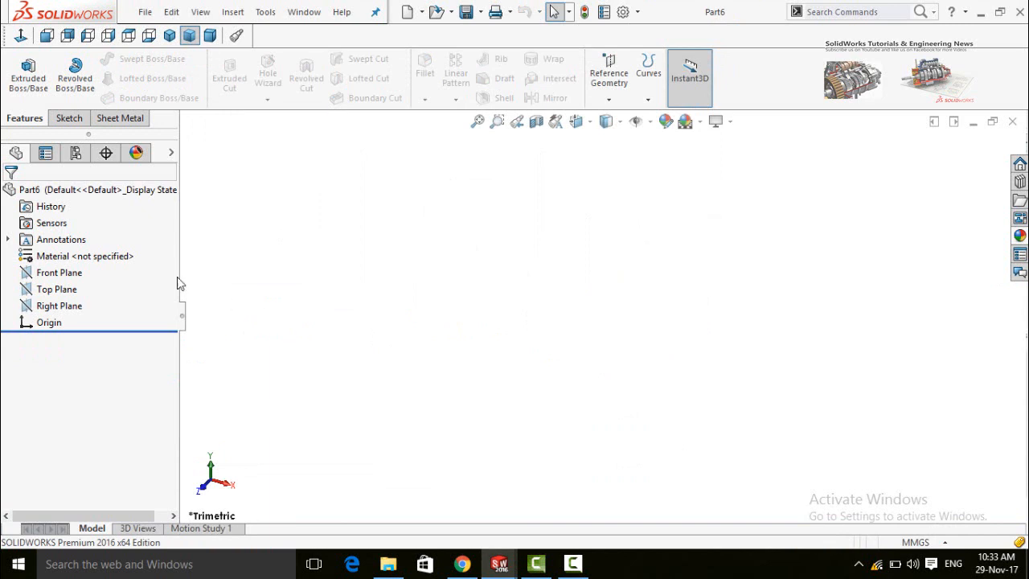
Paste the copied pulley profile onto the Front Plane and move the sketch so its centerline's endpoint lands on the origin
{"action": "left_click", "coordinate": [58, 274]}
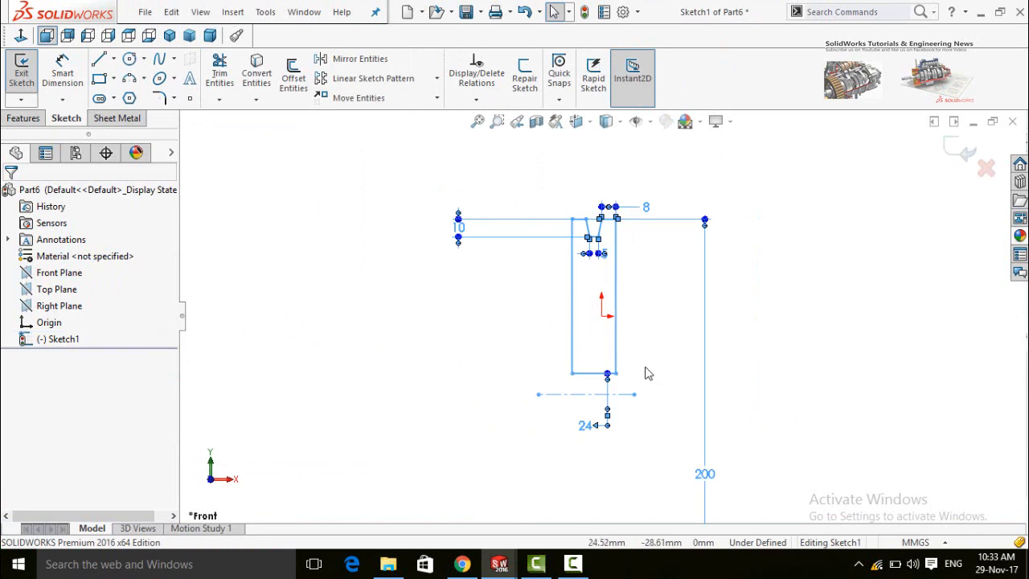
{"action": "left_click", "coordinate": [362, 98]}
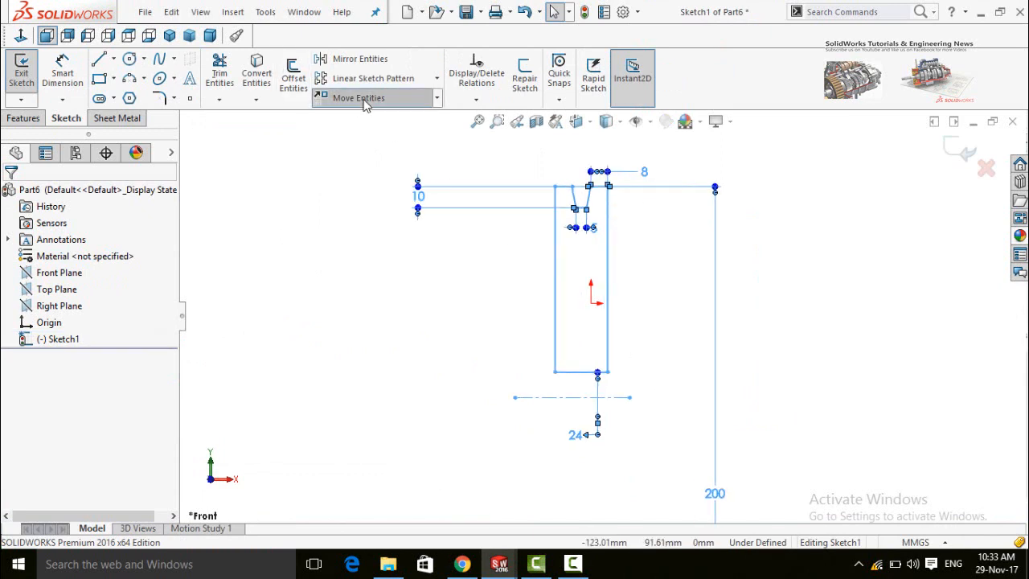
{"action": "left_click", "coordinate": [629, 398]}
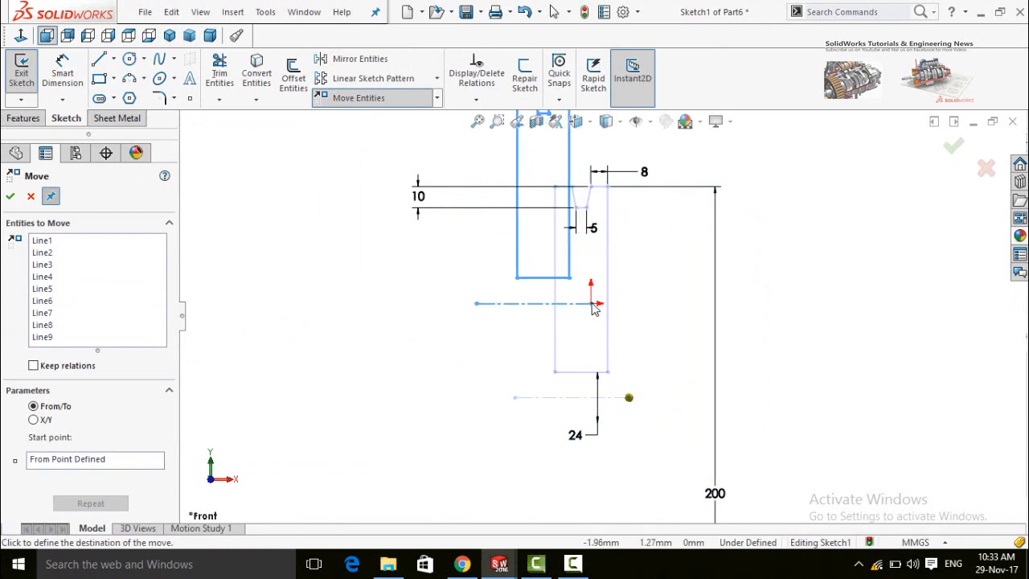
{"action": "scroll", "coordinate": [596, 310], "scroll_direction": "up", "scroll_amount": 3}
{"action": "left_click", "coordinate": [596, 309]}
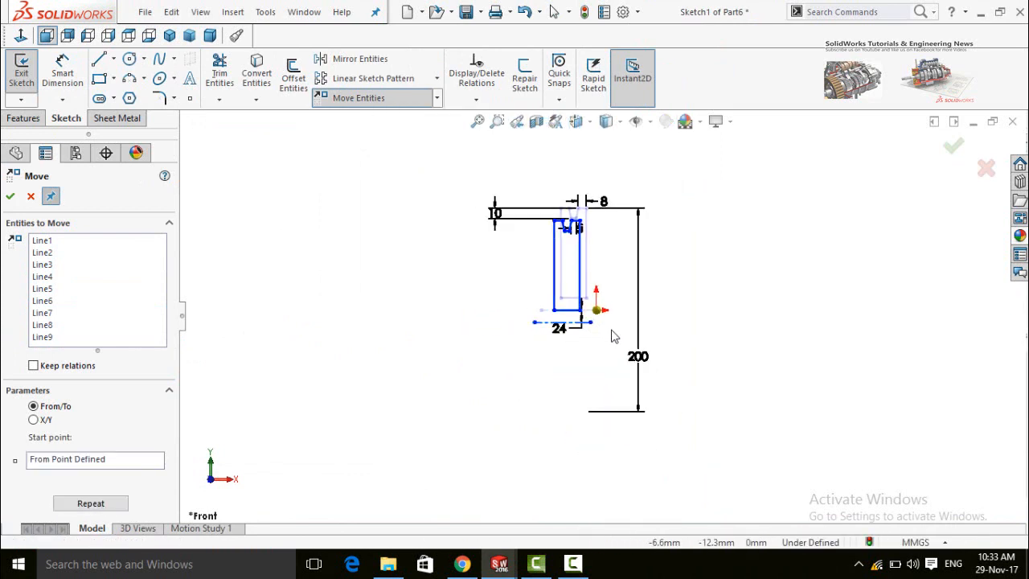
{"action": "key", "text": "Escape"}
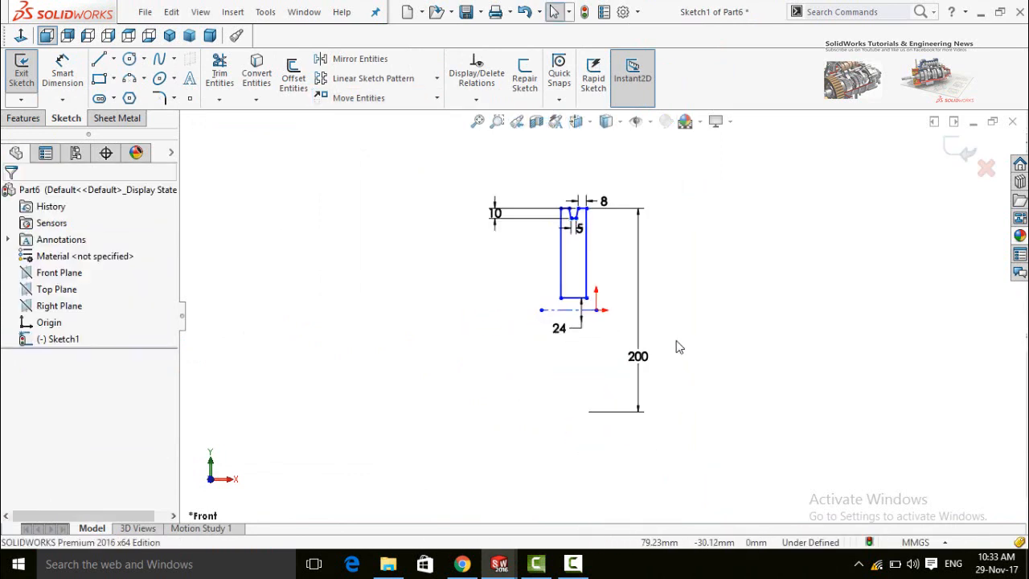
Set the pulley profile's outer diameter to 80 mm and make the centerline's endpoint coincident with the origin
{"action": "left_click", "coordinate": [640, 360]}
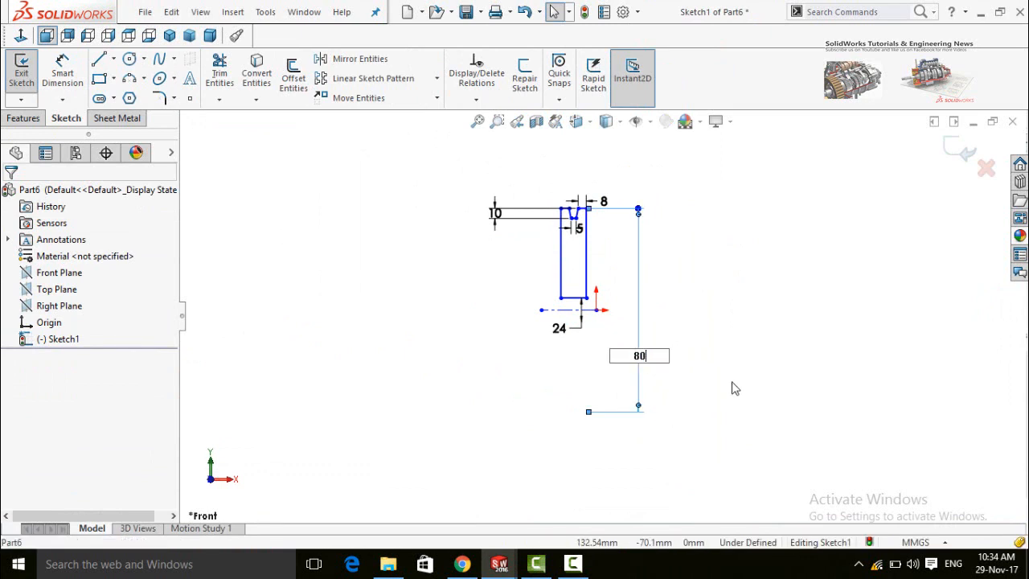
{"action": "key", "text": "Return"}
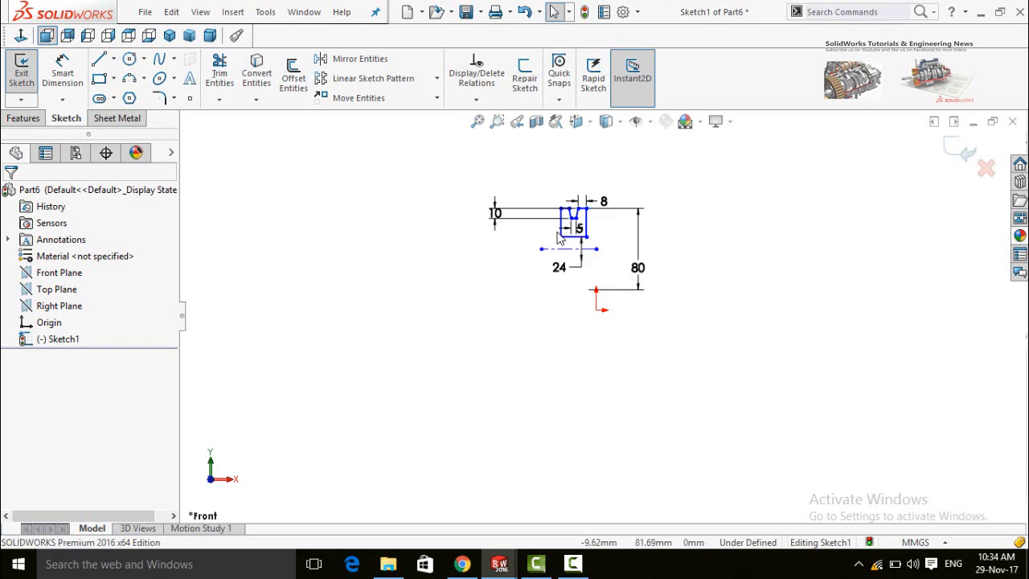
{"action": "scroll", "coordinate": [561, 237], "scroll_direction": "down", "scroll_amount": 1}
{"action": "left_click", "coordinate": [608, 257]}
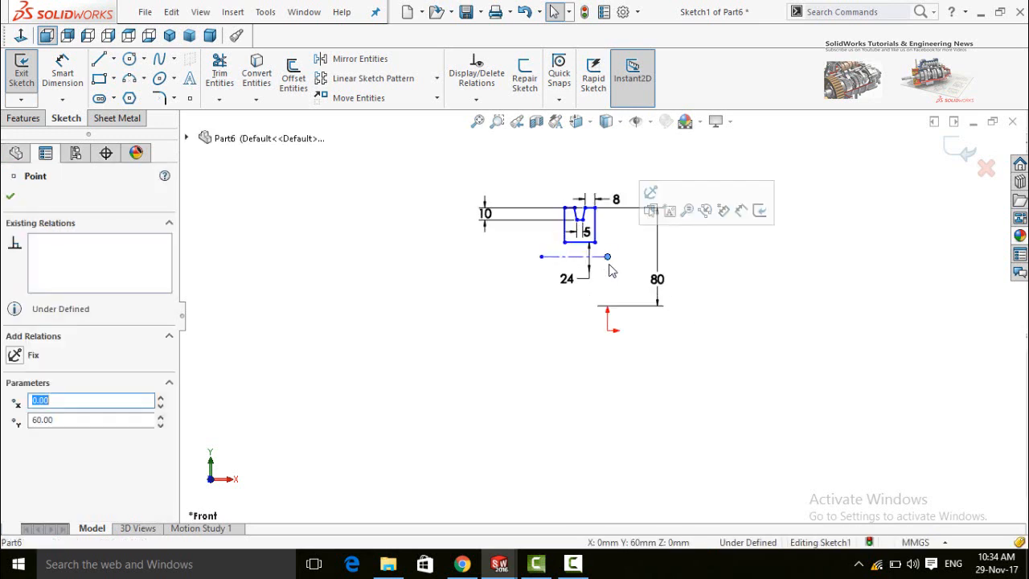
{"action": "left_click", "coordinate": [609, 331], "text": "ctrl"}
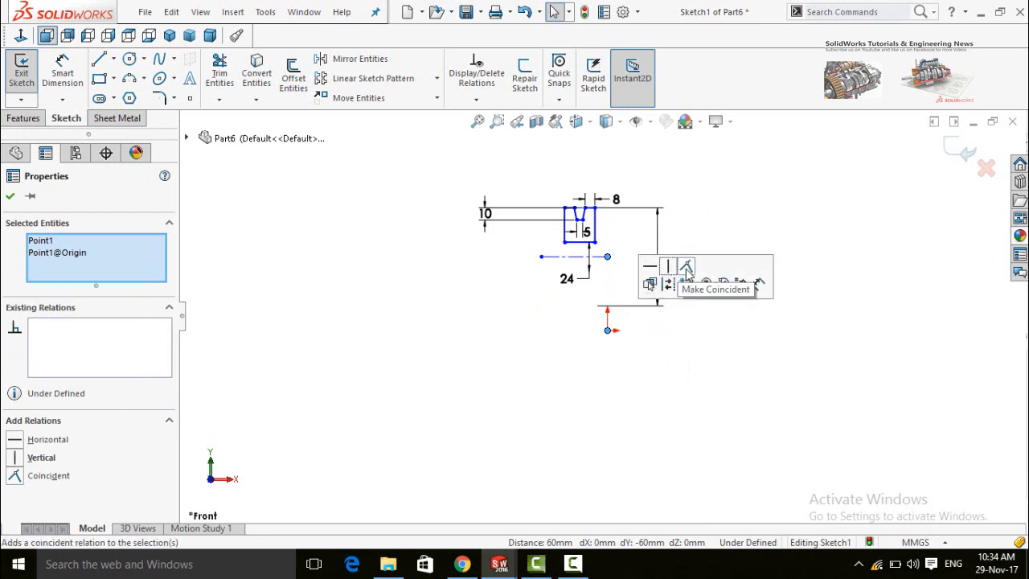
{"action": "left_click", "coordinate": [687, 271]}
{"action": "left_click", "coordinate": [463, 357]}
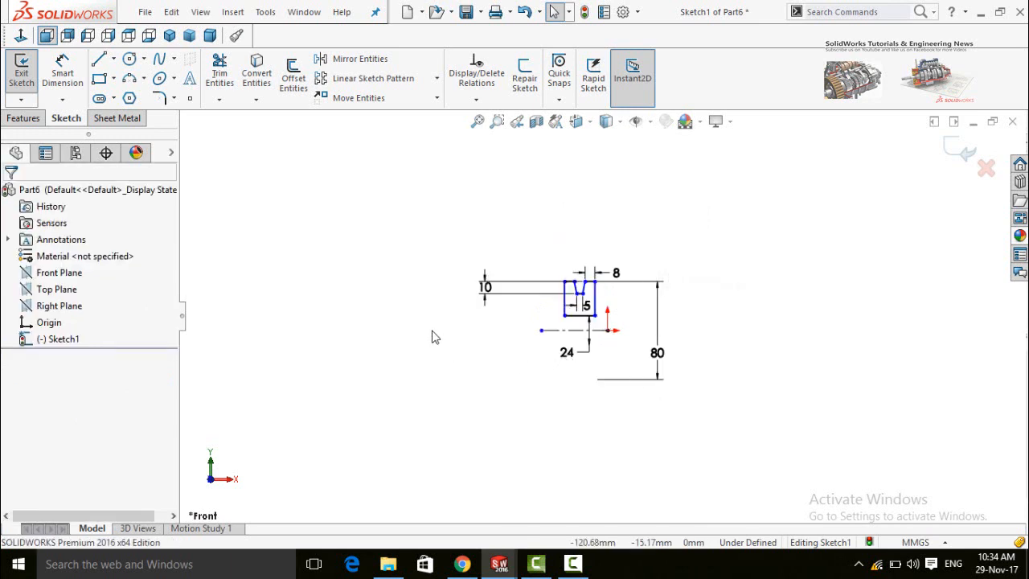
Revolve the pulley profile 360 degrees about its centerline
{"action": "left_click", "coordinate": [22, 118]}
{"action": "left_click", "coordinate": [71, 82]}
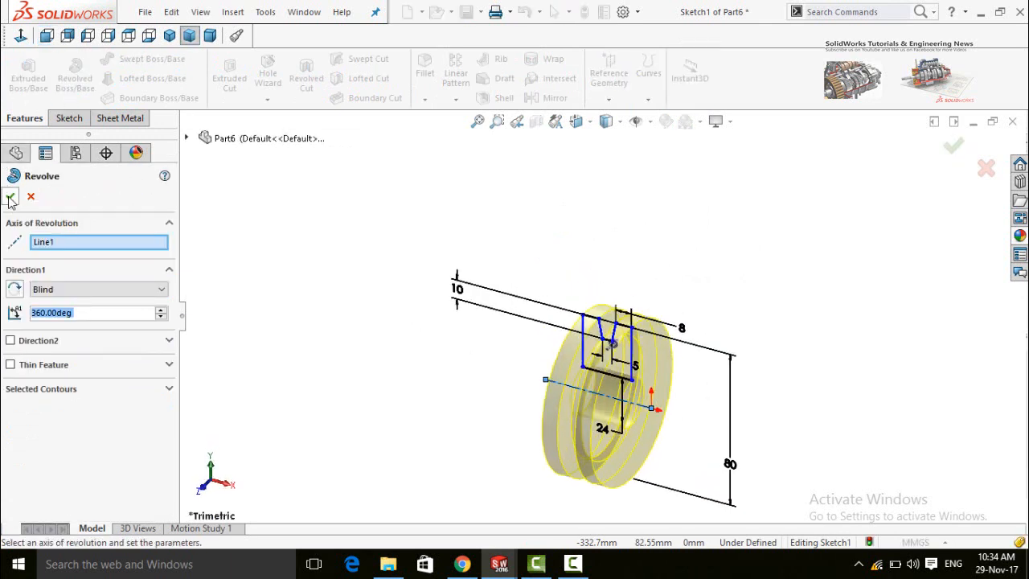
{"action": "left_click", "coordinate": [10, 197]}
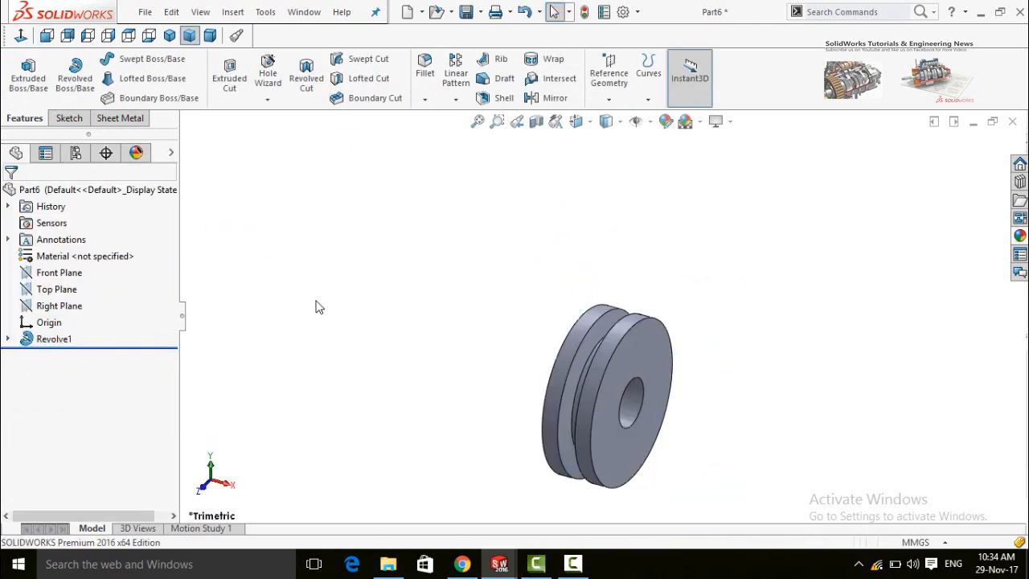
Save the part as Generator Pulley in the Screw Turbine folder
{"action": "middle_click_drag", "start_coordinate": [402, 332], "coordinate": [480, 415]}
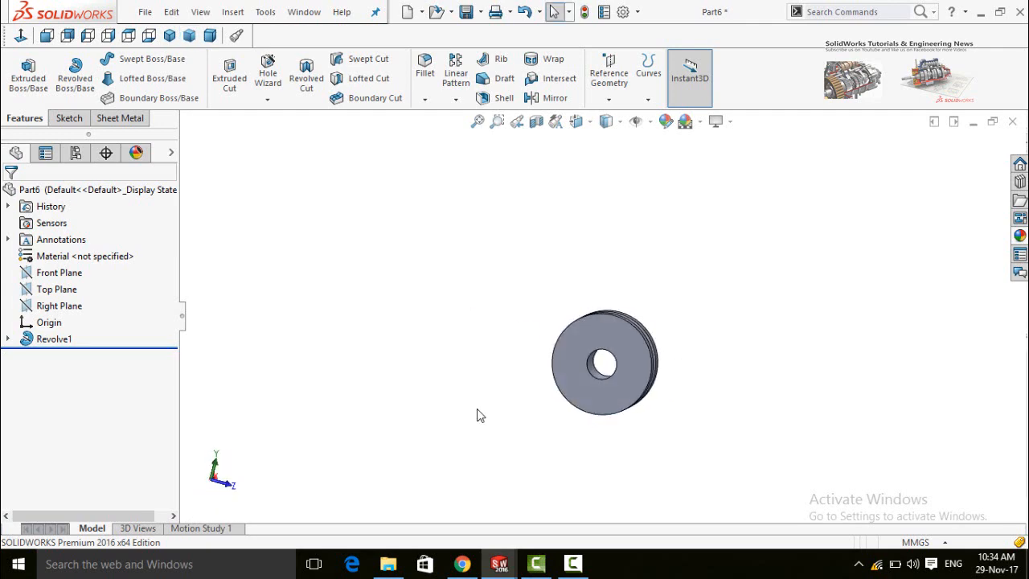
{"action": "key", "text": "ctrl+s"}
{"action": "type", "text": "G"}
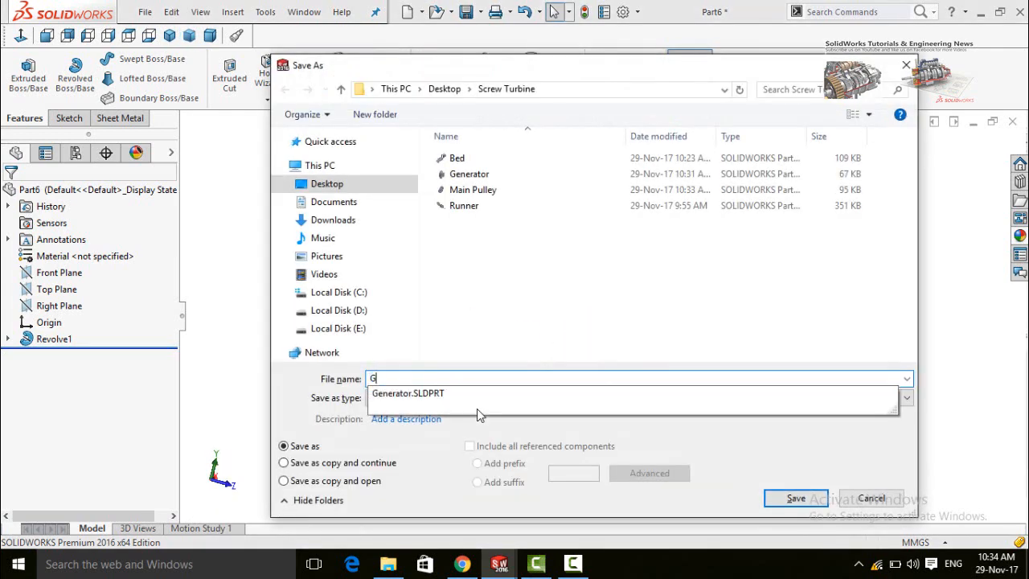
{"action": "type", "text": "enerator Pulley"}
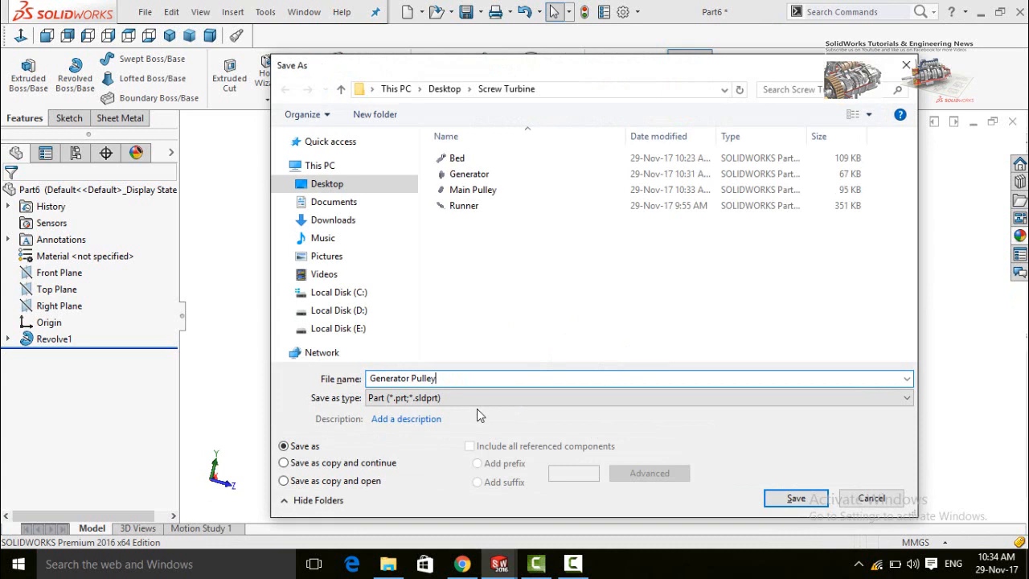
{"action": "key", "text": "Return"}
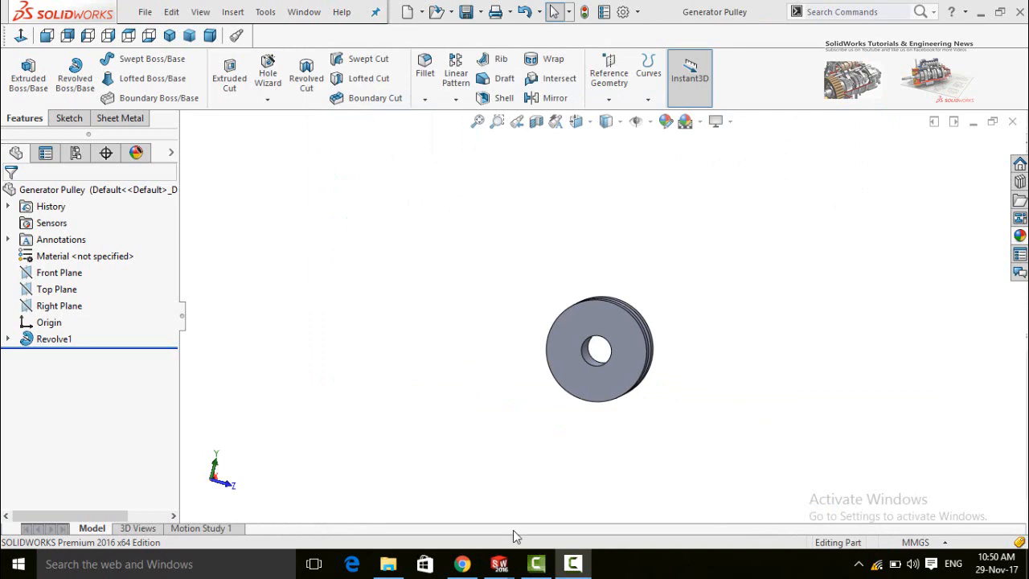
Switch to the turbine assembly and insert the Generator part in free space above the bed's shaft-support end
{"action": "mouse_move", "coordinate": [496, 573]}
{"action": "left_click", "coordinate": [408, 498]}
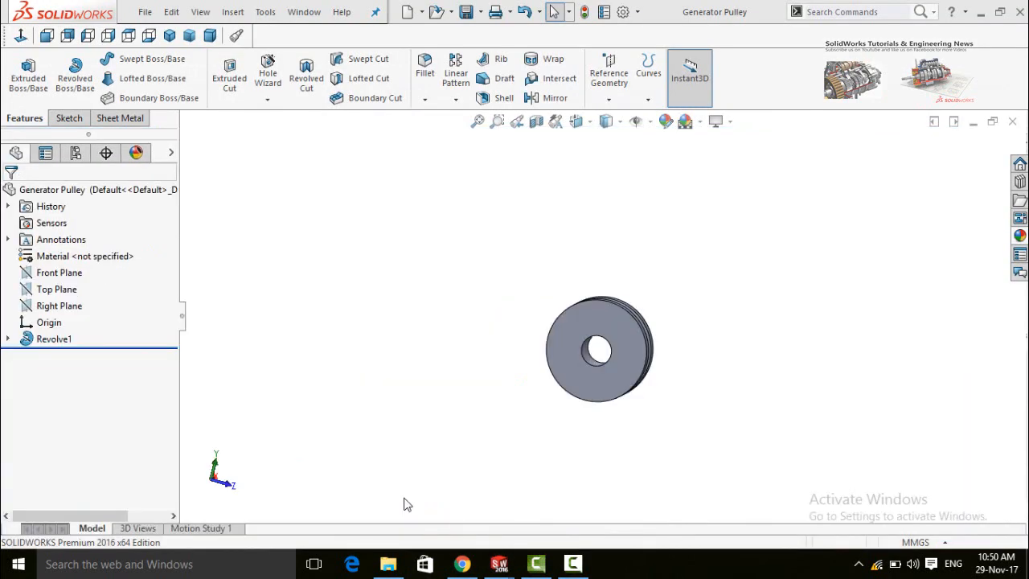
{"action": "scroll", "coordinate": [494, 444], "scroll_direction": "up", "scroll_amount": 2}
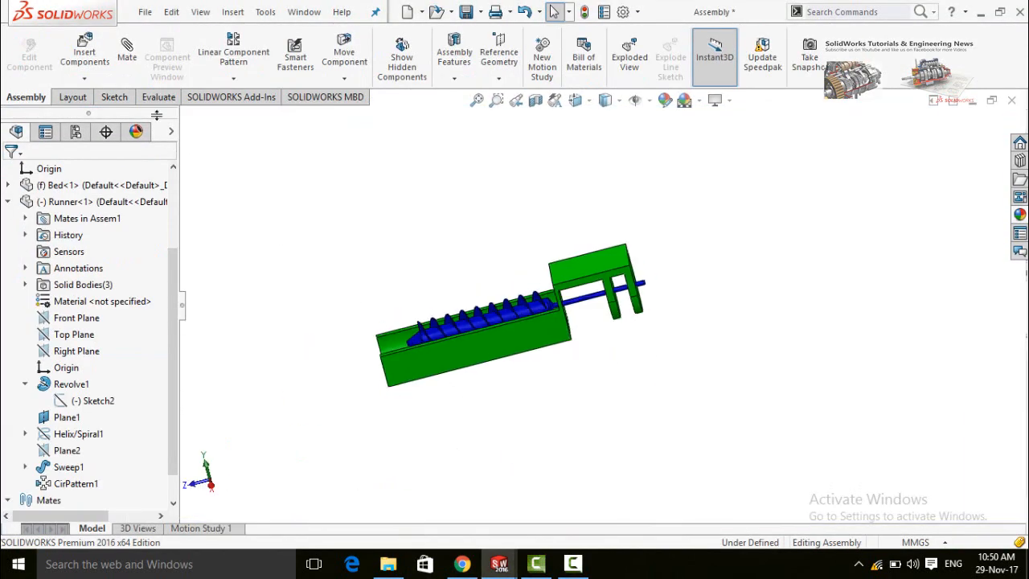
{"action": "left_click", "coordinate": [85, 57]}
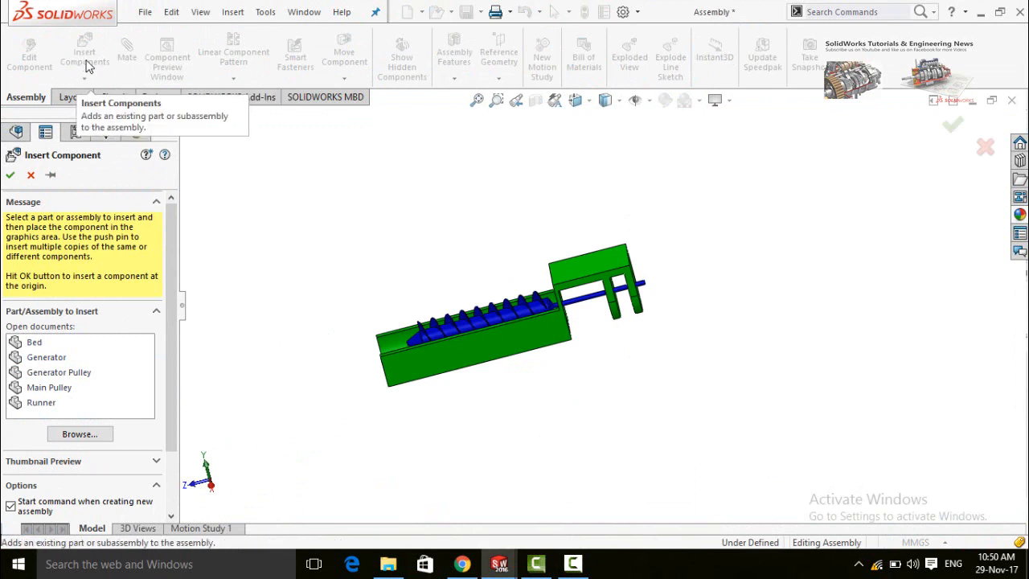
{"action": "left_click", "coordinate": [63, 359]}
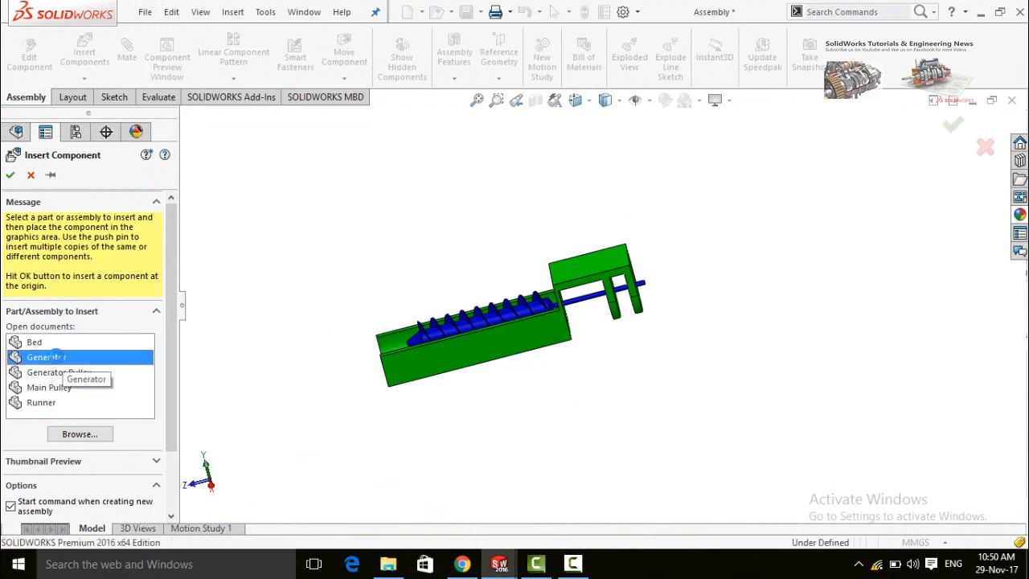
{"action": "left_click", "coordinate": [410, 251]}
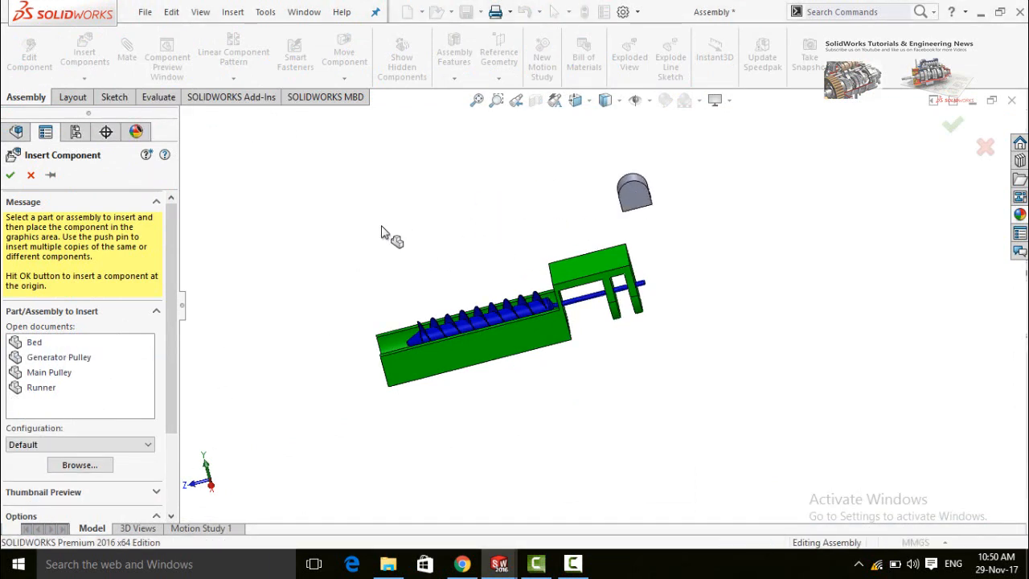
Insert the Generator Pulley and the Main Pulley into the assembly, one on either side of the generator
{"action": "left_click", "coordinate": [94, 48]}
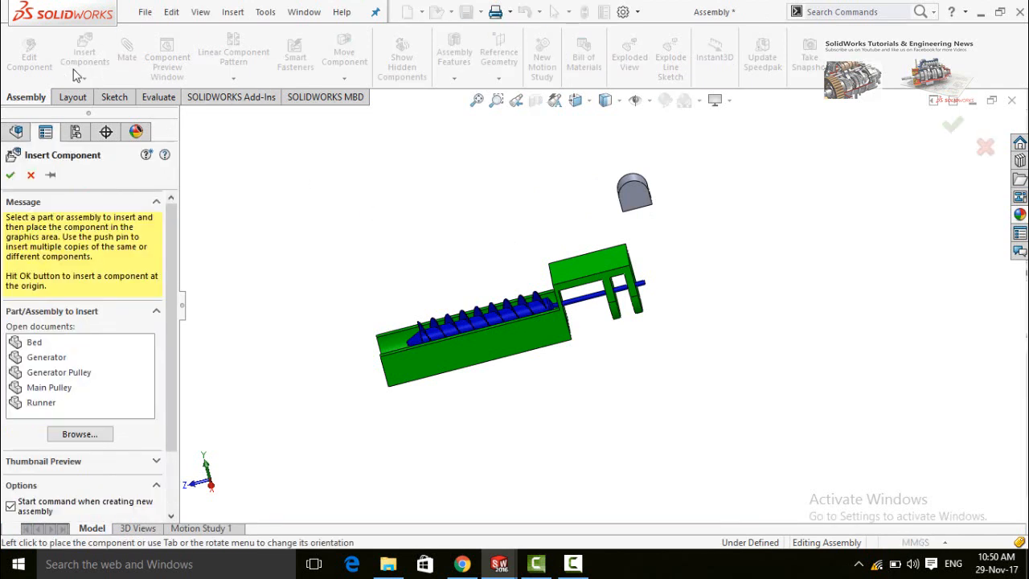
{"action": "left_click", "coordinate": [59, 372]}
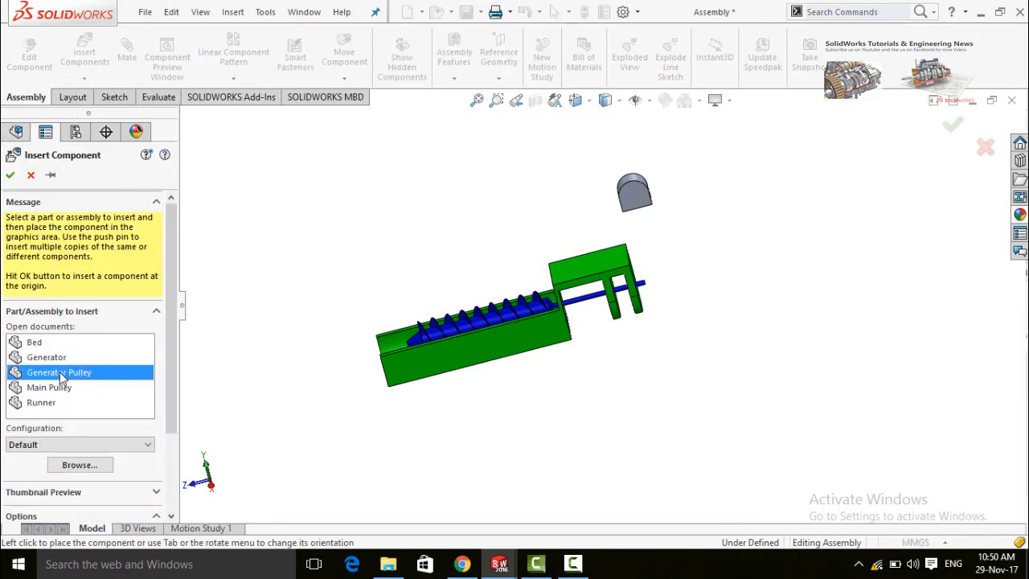
{"action": "left_click", "coordinate": [555, 202]}
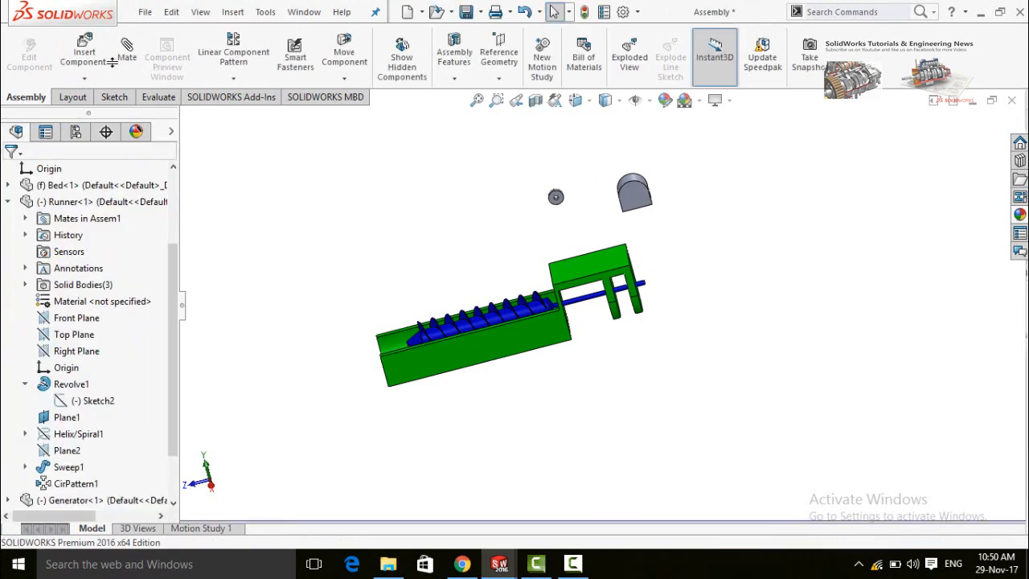
{"action": "left_click", "coordinate": [84, 54]}
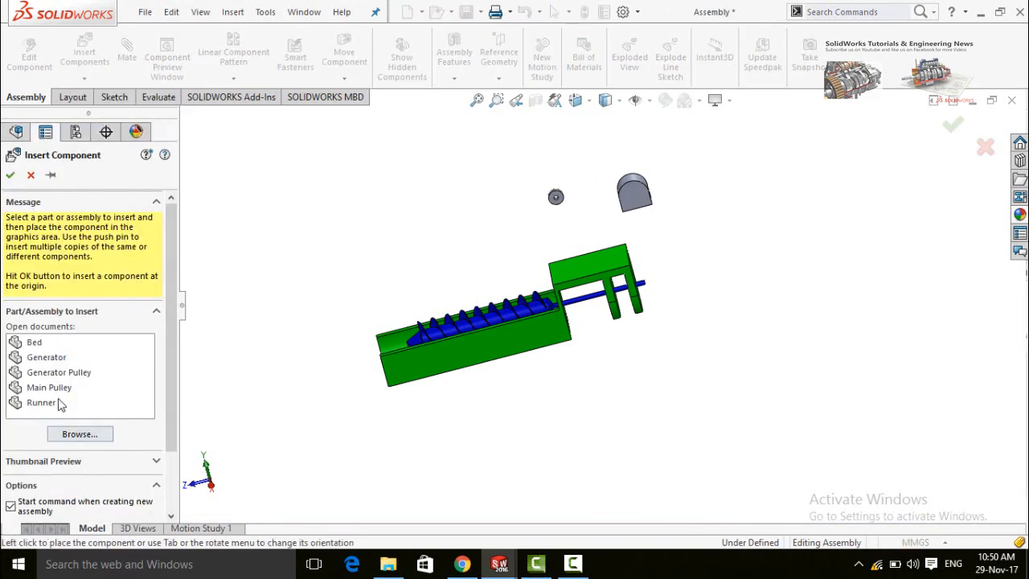
{"action": "left_click", "coordinate": [57, 388]}
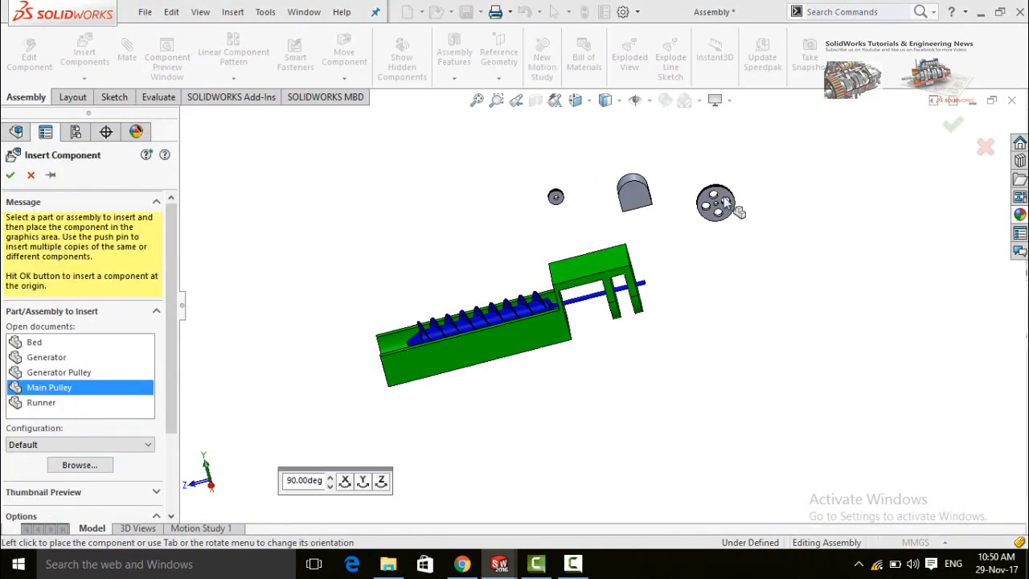
{"action": "left_click", "coordinate": [716, 277]}
Mate the Main Pulley's center hole concentric with the runner shaft, with rotation locked
{"action": "scroll", "coordinate": [682, 249], "scroll_direction": "down", "scroll_amount": 3}
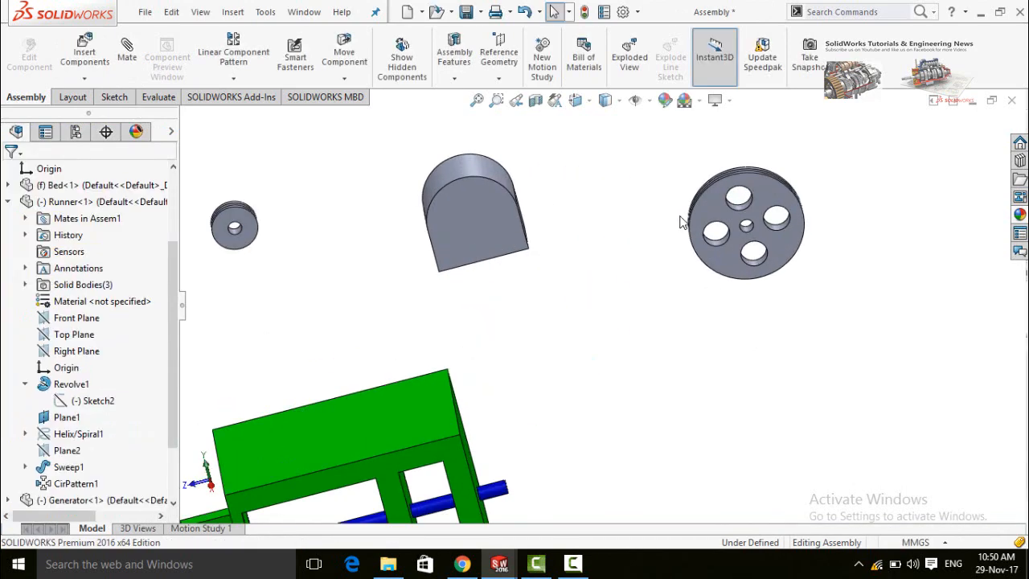
{"action": "scroll", "coordinate": [681, 251], "scroll_direction": "down", "scroll_amount": 5}
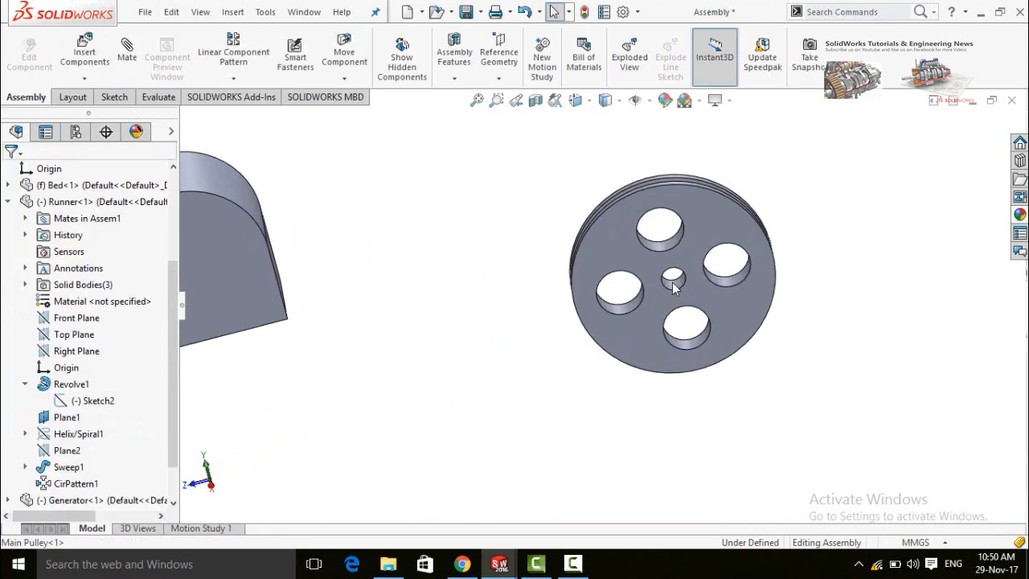
{"action": "left_click", "coordinate": [673, 279]}
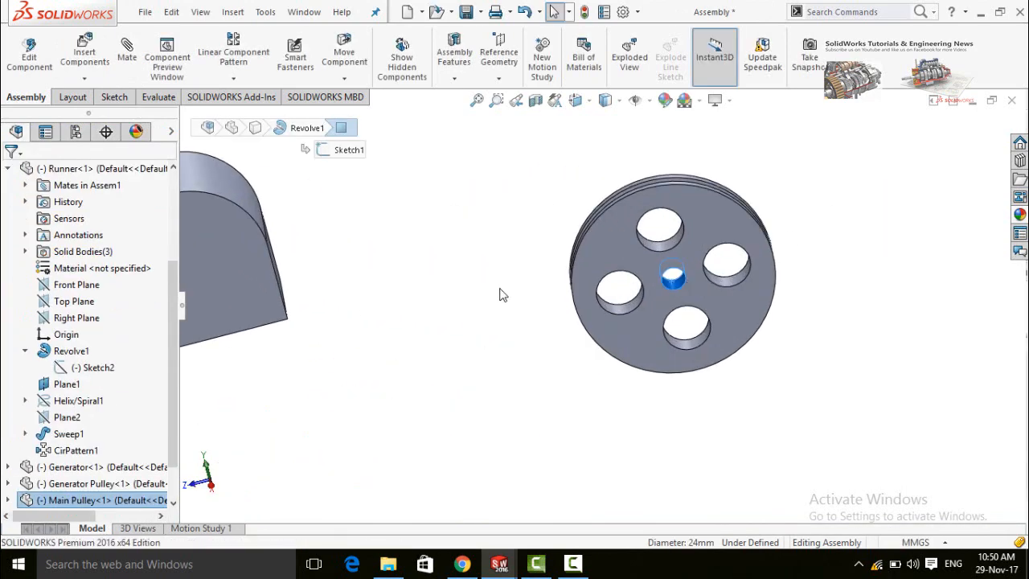
{"action": "scroll", "coordinate": [500, 295], "scroll_direction": "up", "scroll_amount": 5}
{"action": "scroll", "coordinate": [481, 435], "scroll_direction": "down", "scroll_amount": 4}
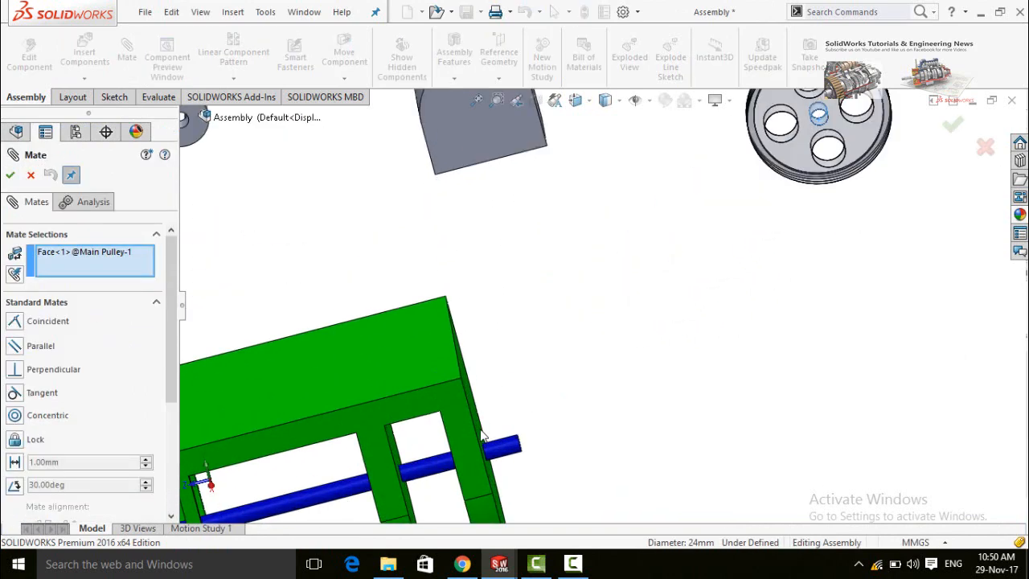
{"action": "left_click", "coordinate": [508, 456]}
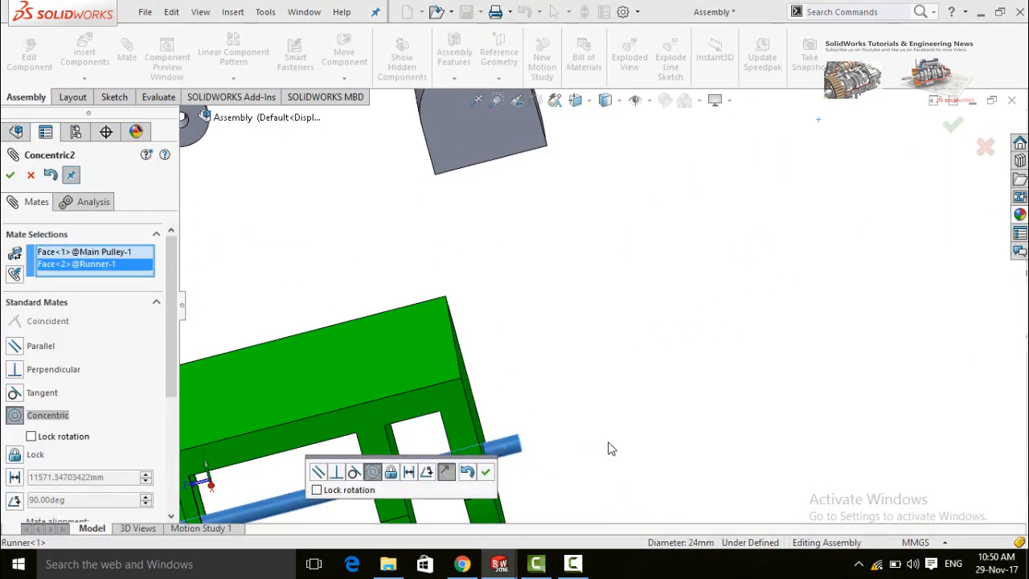
{"action": "scroll", "coordinate": [609, 443], "scroll_direction": "up", "scroll_amount": 2}
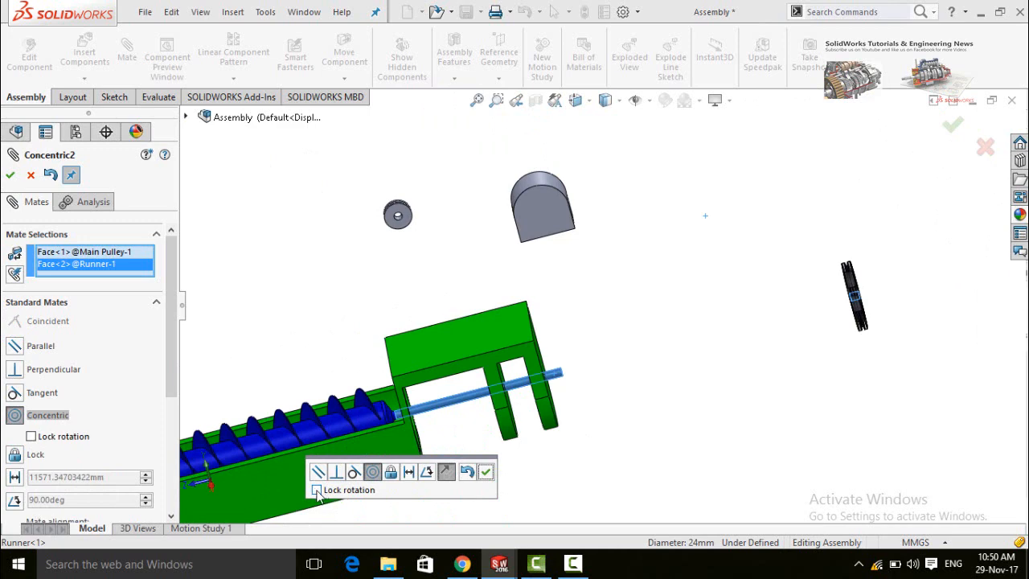
{"action": "left_click", "coordinate": [345, 492]}
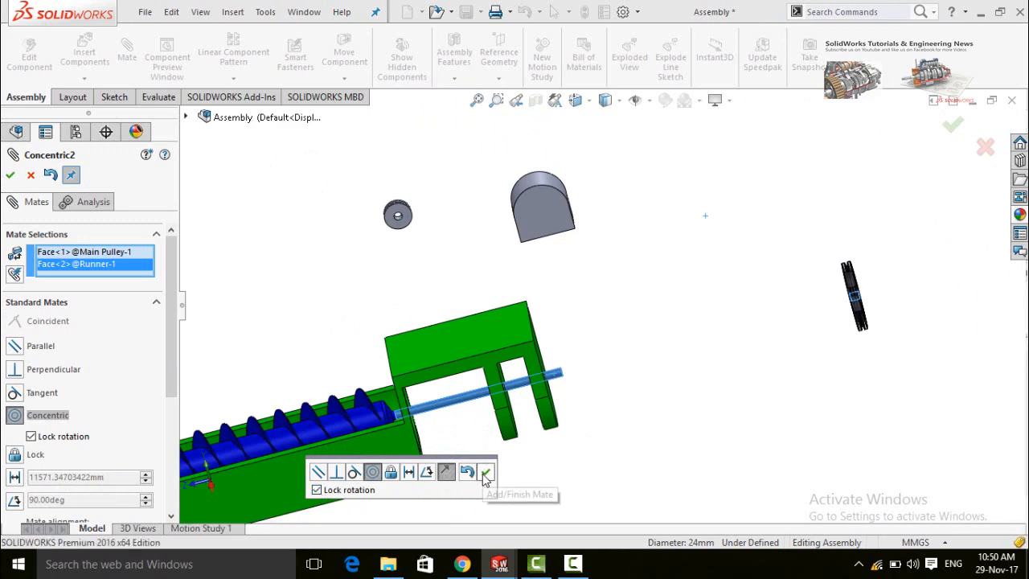
{"action": "left_click", "coordinate": [485, 473]}
Mate the runner shaft's free end face coincident with the Main Pulley's outer face
{"action": "middle_click_drag", "start_coordinate": [777, 357], "coordinate": [735, 377]}
{"action": "scroll", "coordinate": [945, 313], "scroll_direction": "up", "scroll_amount": 3}
{"action": "scroll", "coordinate": [822, 291], "scroll_direction": "down", "scroll_amount": 7}
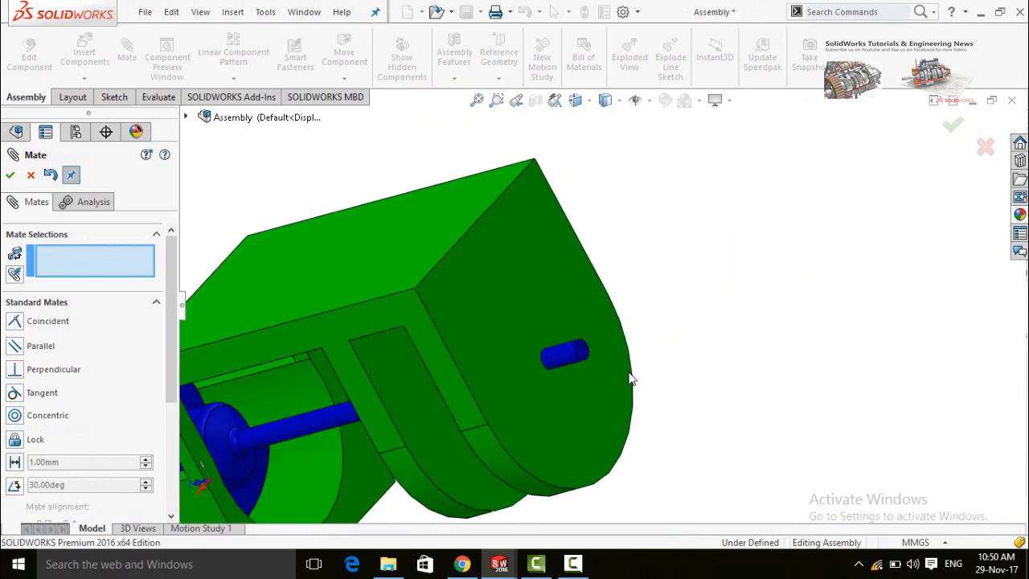
{"action": "scroll", "coordinate": [632, 361], "scroll_direction": "down", "scroll_amount": 5}
{"action": "scroll", "coordinate": [753, 369], "scroll_direction": "up", "scroll_amount": 5}
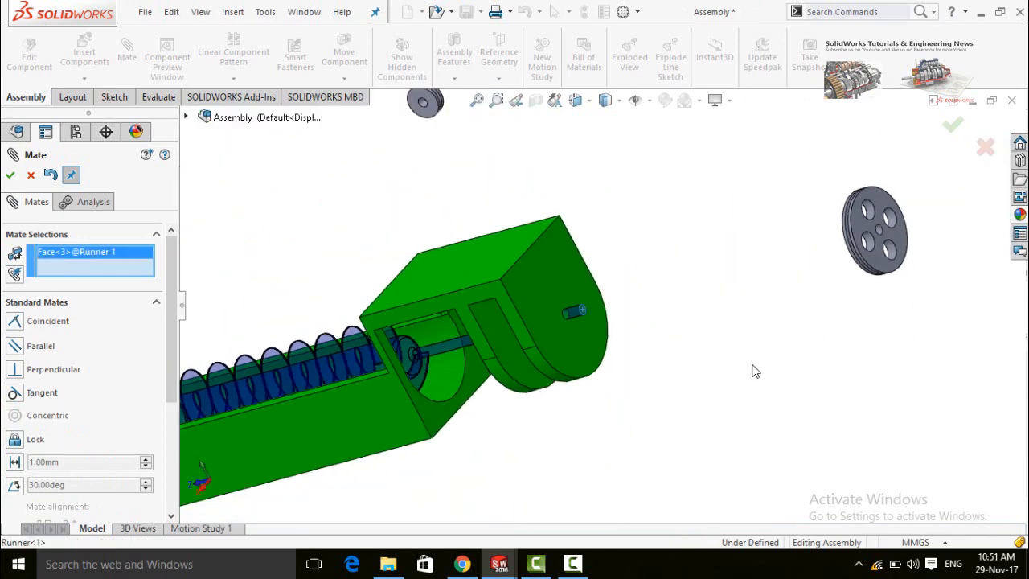
{"action": "scroll", "coordinate": [783, 249], "scroll_direction": "down", "scroll_amount": 5}
{"action": "left_click", "coordinate": [782, 294]}
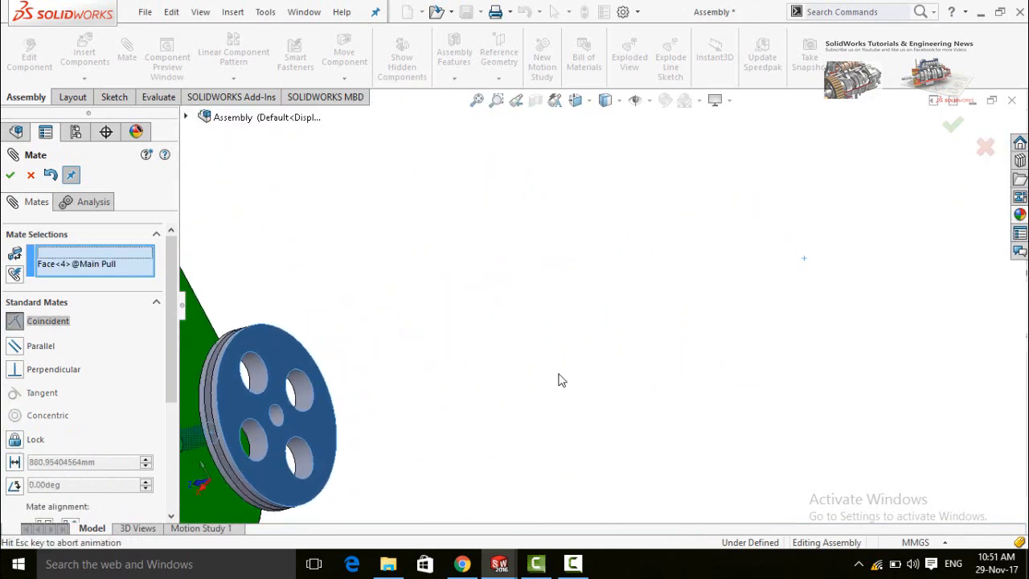
{"action": "scroll", "coordinate": [558, 379], "scroll_direction": "up", "scroll_amount": 5}
{"action": "middle_click_drag", "start_coordinate": [467, 431], "coordinate": [501, 399]}
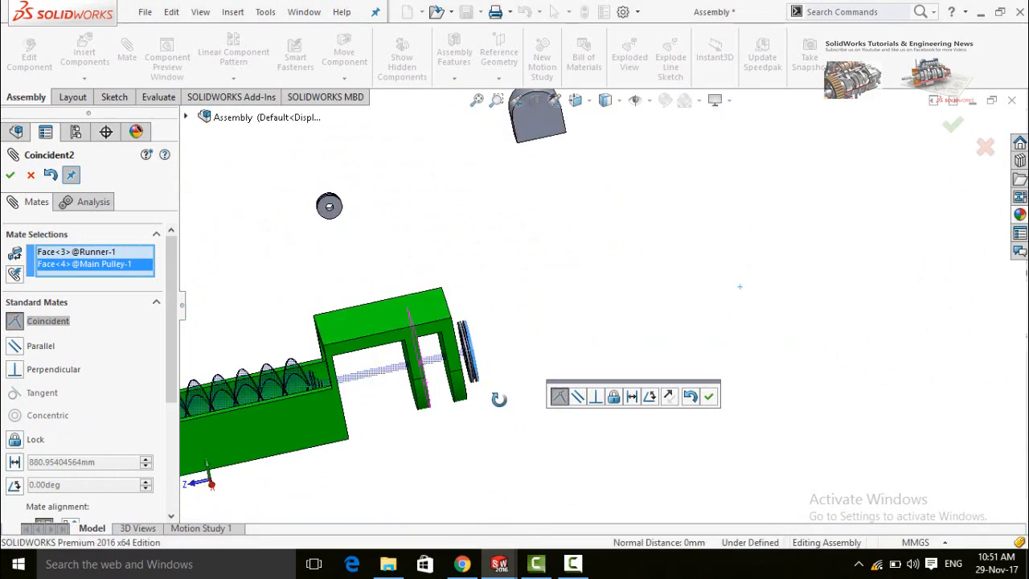
{"action": "left_click", "coordinate": [709, 396]}
Mate the generator's bottom face coincident with the top face of the bed's shaft-support block
{"action": "scroll", "coordinate": [544, 314], "scroll_direction": "up", "scroll_amount": 2}
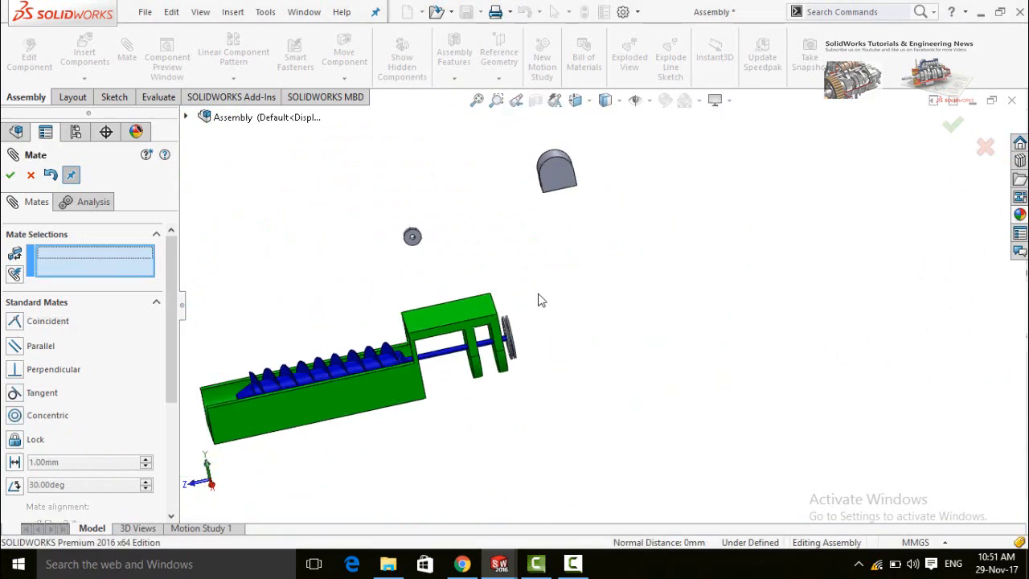
{"action": "middle_click_drag", "start_coordinate": [553, 203], "coordinate": [551, 131]}
{"action": "scroll", "coordinate": [584, 251], "scroll_direction": "down", "scroll_amount": 3}
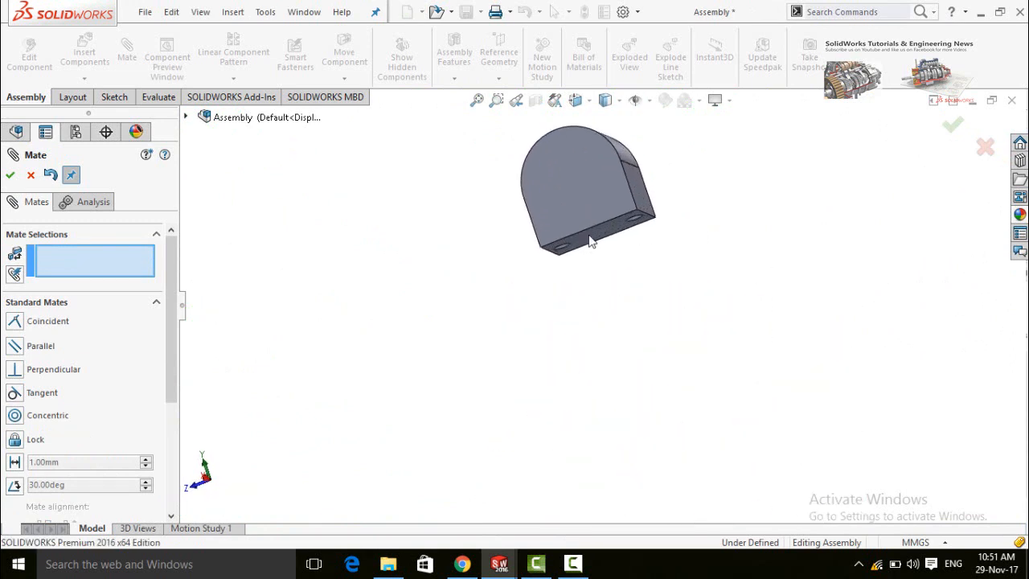
{"action": "left_click", "coordinate": [590, 241]}
{"action": "scroll", "coordinate": [627, 335], "scroll_direction": "up", "scroll_amount": 5}
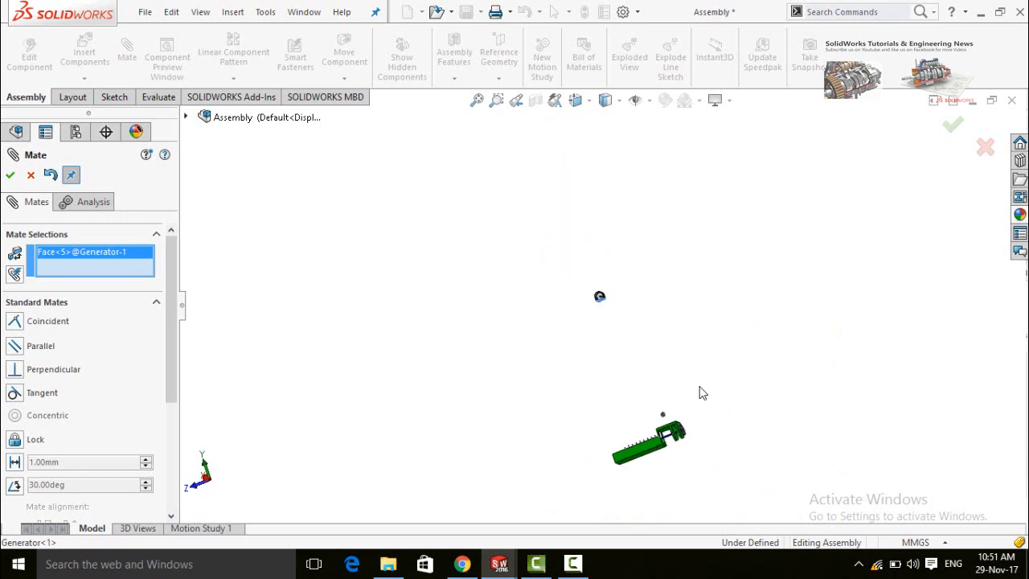
{"action": "scroll", "coordinate": [663, 427], "scroll_direction": "down", "scroll_amount": 1}
{"action": "middle_click_drag", "start_coordinate": [663, 427], "coordinate": [689, 475]}
{"action": "scroll", "coordinate": [620, 361], "scroll_direction": "down", "scroll_amount": 7}
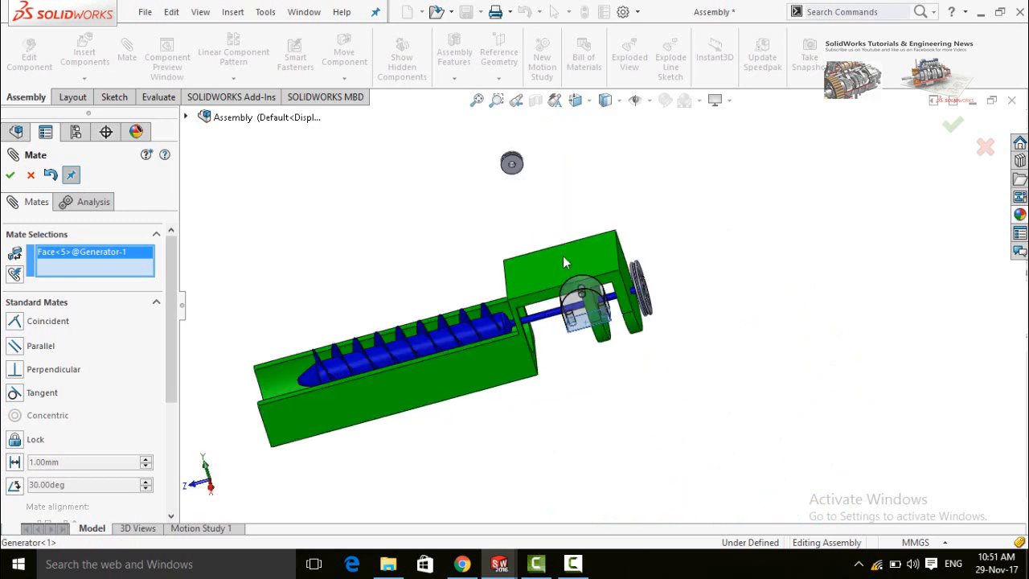
{"action": "left_click", "coordinate": [564, 258]}
{"action": "scroll", "coordinate": [603, 306], "scroll_direction": "up", "scroll_amount": 2}
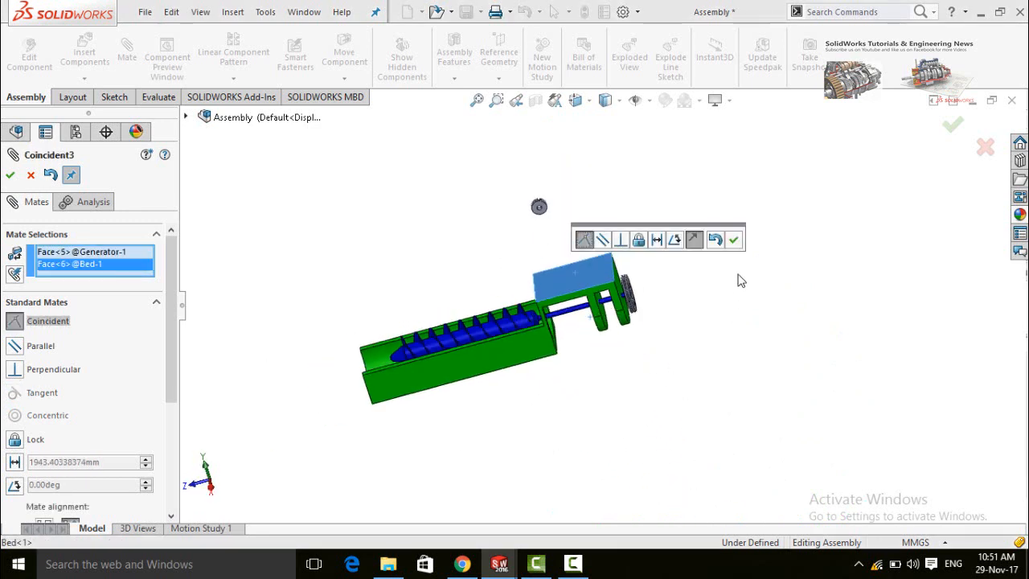
{"action": "left_click", "coordinate": [734, 242]}
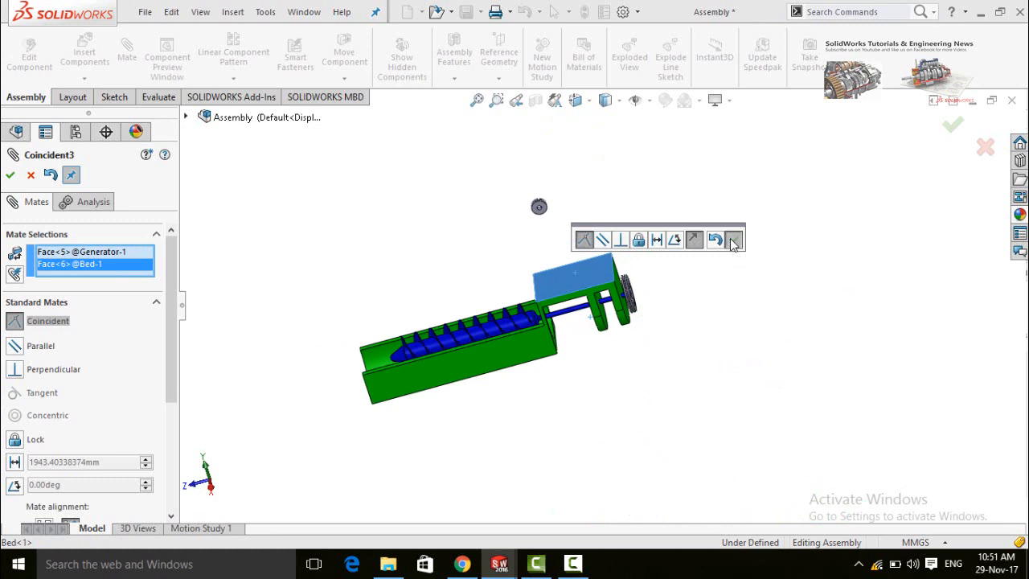
Mate the generator's shaft concentric with the Generator Pulley's center hole, leaving rotation unlocked
{"action": "scroll", "coordinate": [655, 350], "scroll_direction": "up", "scroll_amount": 6}
{"action": "scroll", "coordinate": [599, 442], "scroll_direction": "down", "scroll_amount": 7}
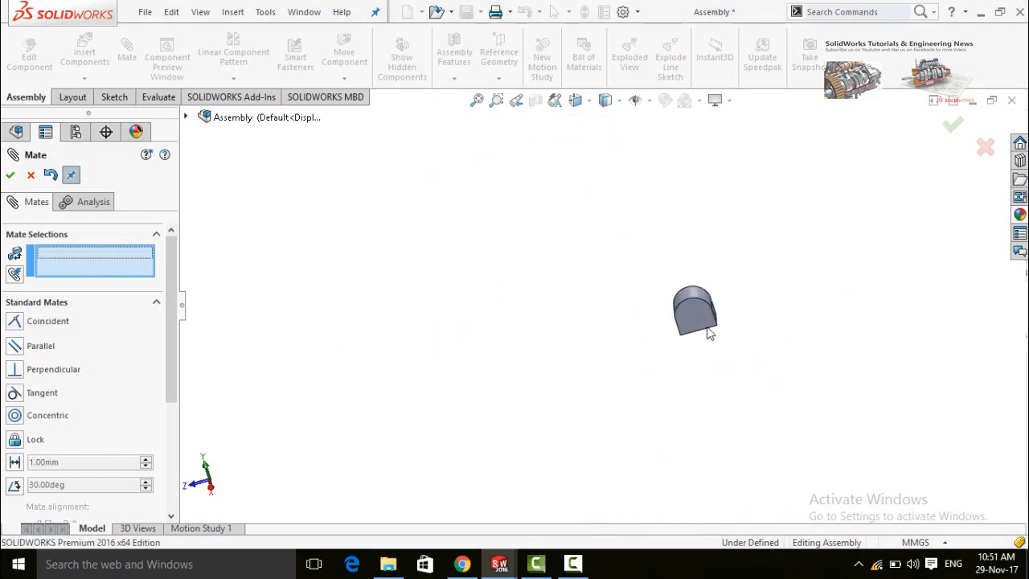
{"action": "middle_click_drag", "start_coordinate": [709, 333], "coordinate": [677, 361]}
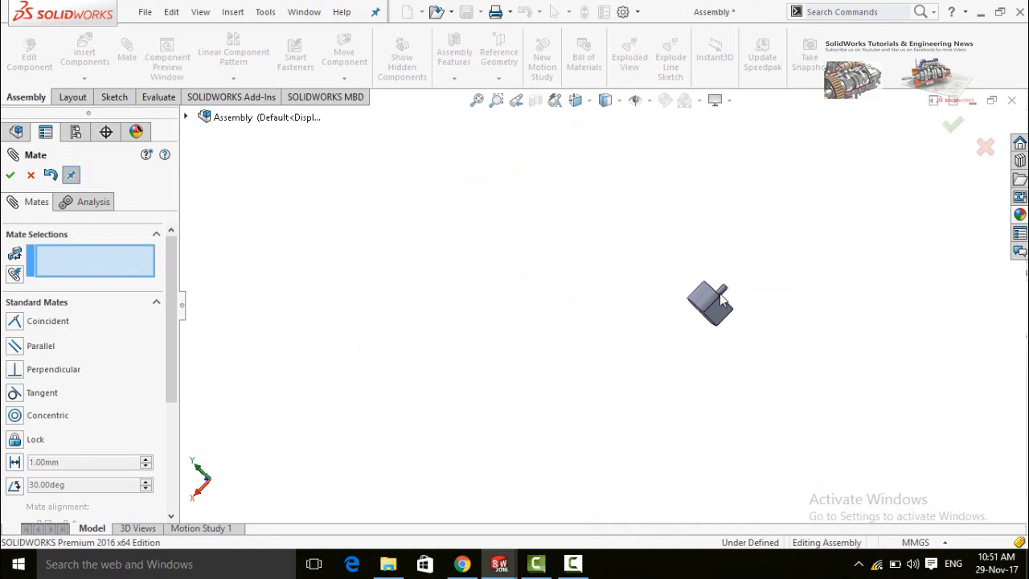
{"action": "scroll", "coordinate": [721, 299], "scroll_direction": "down", "scroll_amount": 3}
{"action": "left_click", "coordinate": [667, 291]}
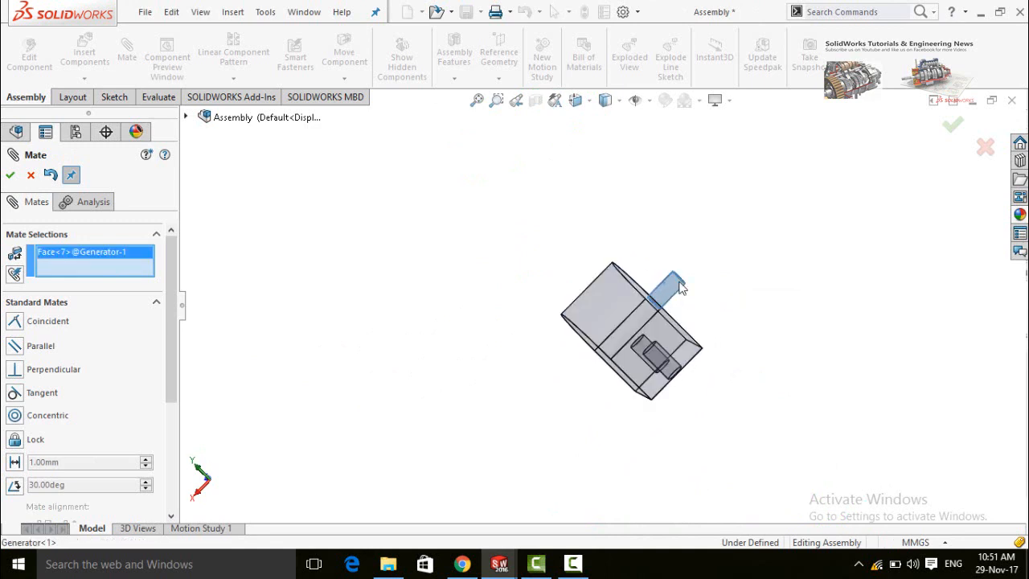
{"action": "scroll", "coordinate": [717, 297], "scroll_direction": "up", "scroll_amount": 10}
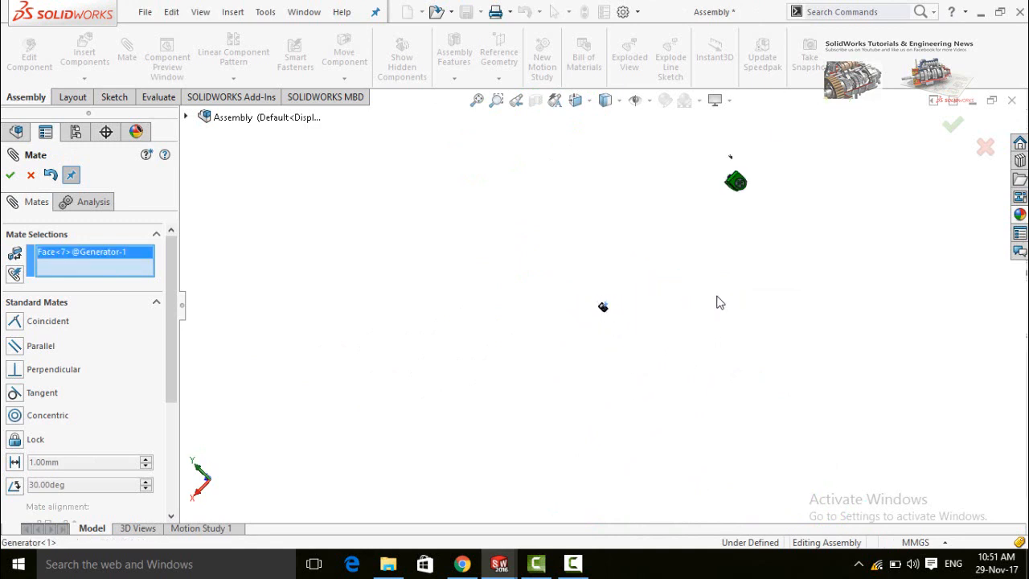
{"action": "scroll", "coordinate": [682, 214], "scroll_direction": "down", "scroll_amount": 4}
{"action": "scroll", "coordinate": [670, 292], "scroll_direction": "down", "scroll_amount": 6}
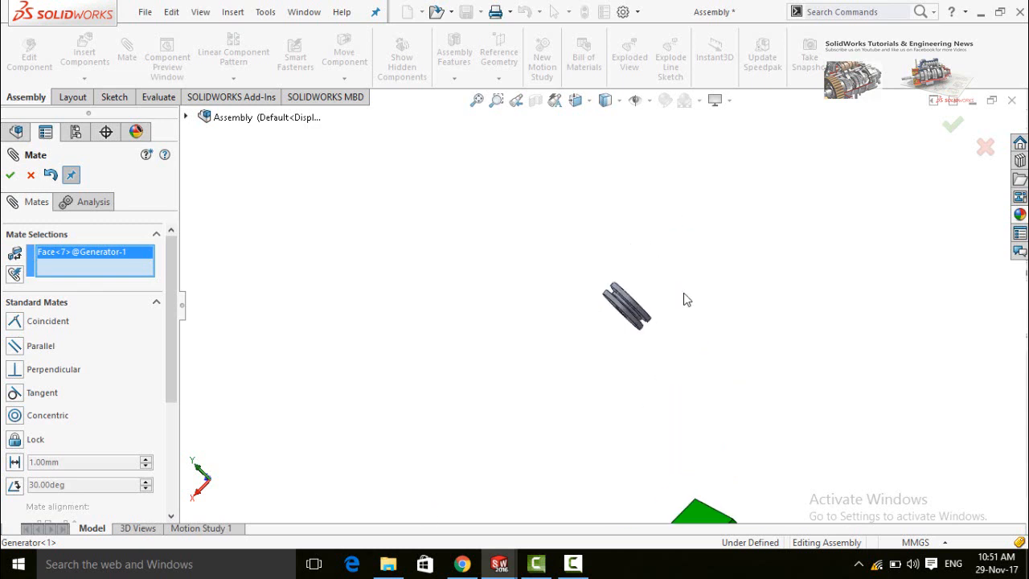
{"action": "left_click", "coordinate": [675, 267]}
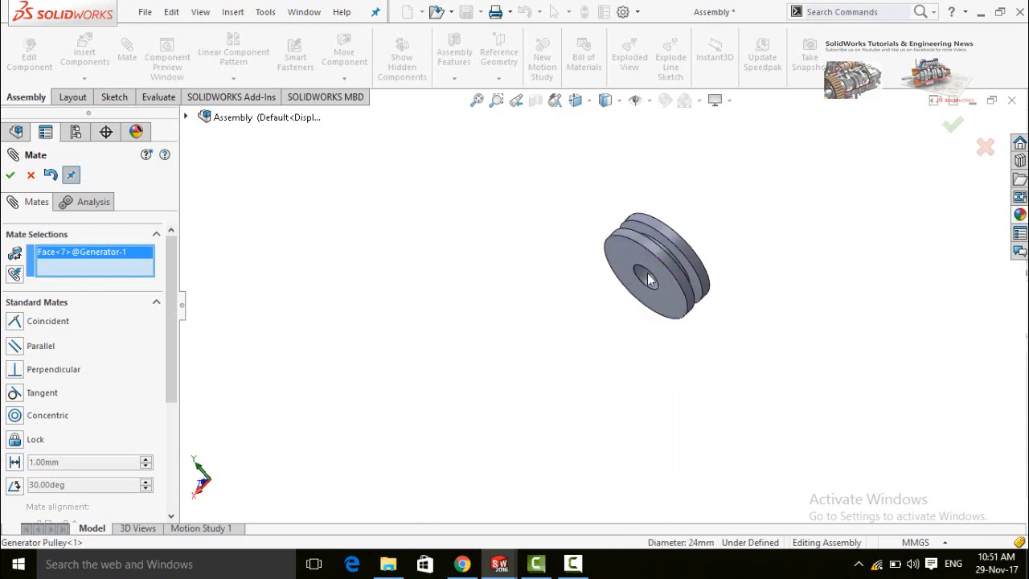
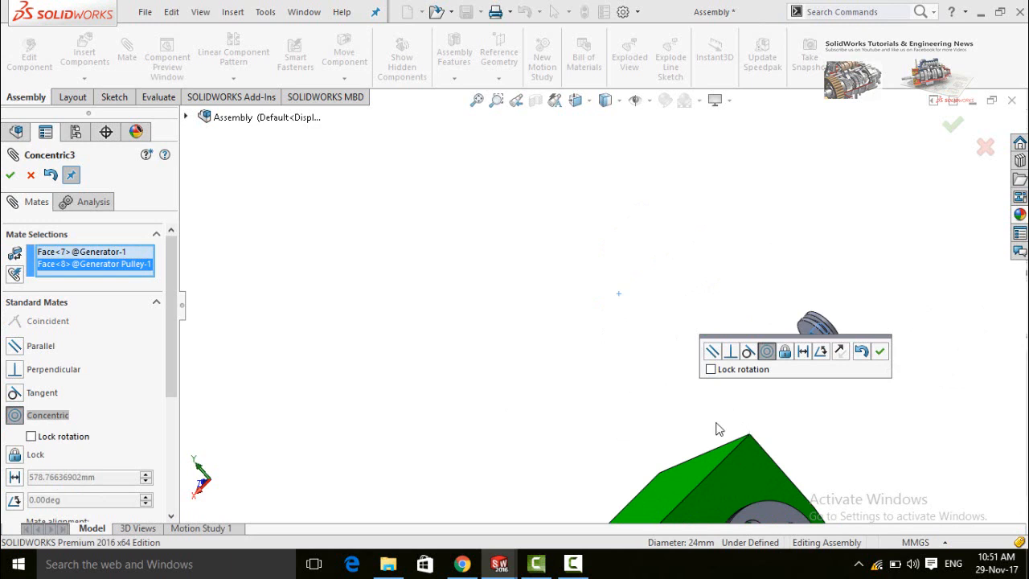
{"action": "left_click", "coordinate": [879, 352]}
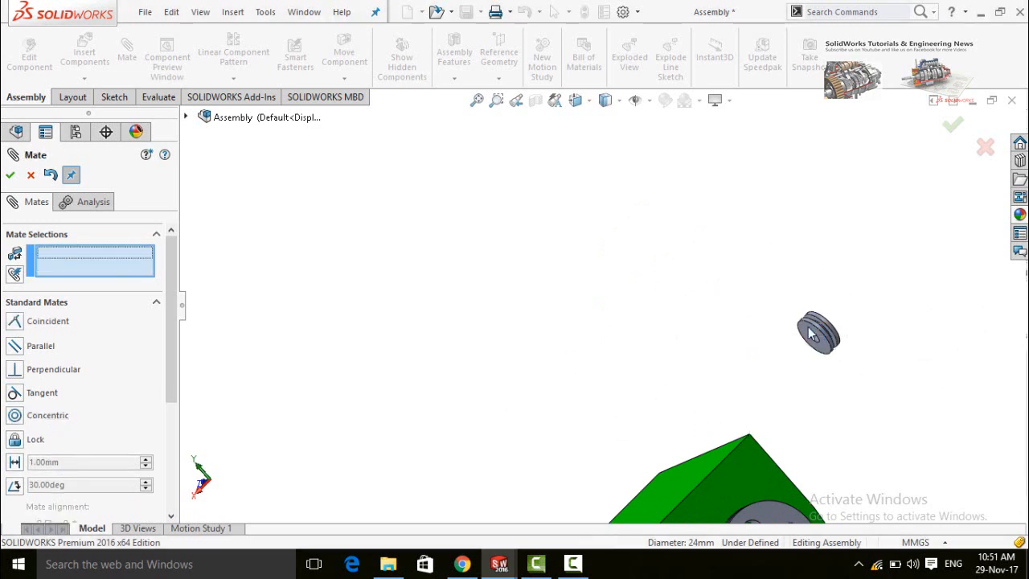
Mate the Generator Pulley's flat face coincident with the Main Pulley's outer face, with the mate alignment flipped
{"action": "scroll", "coordinate": [811, 334], "scroll_direction": "down", "scroll_amount": 5}
{"action": "middle_click_drag", "start_coordinate": [796, 339], "coordinate": [713, 402]}
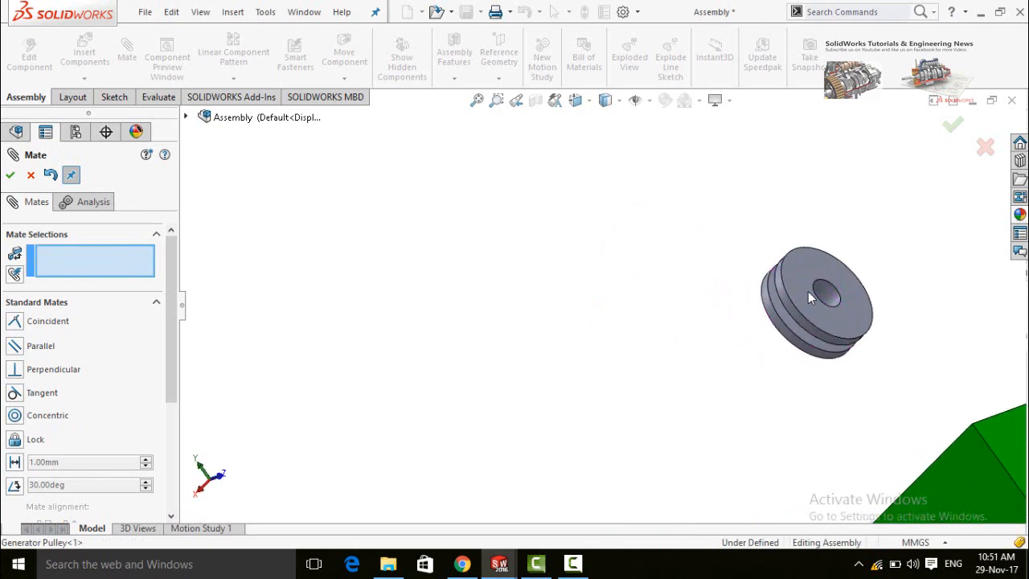
{"action": "left_click", "coordinate": [811, 298]}
{"action": "scroll", "coordinate": [717, 372], "scroll_direction": "up", "scroll_amount": 8}
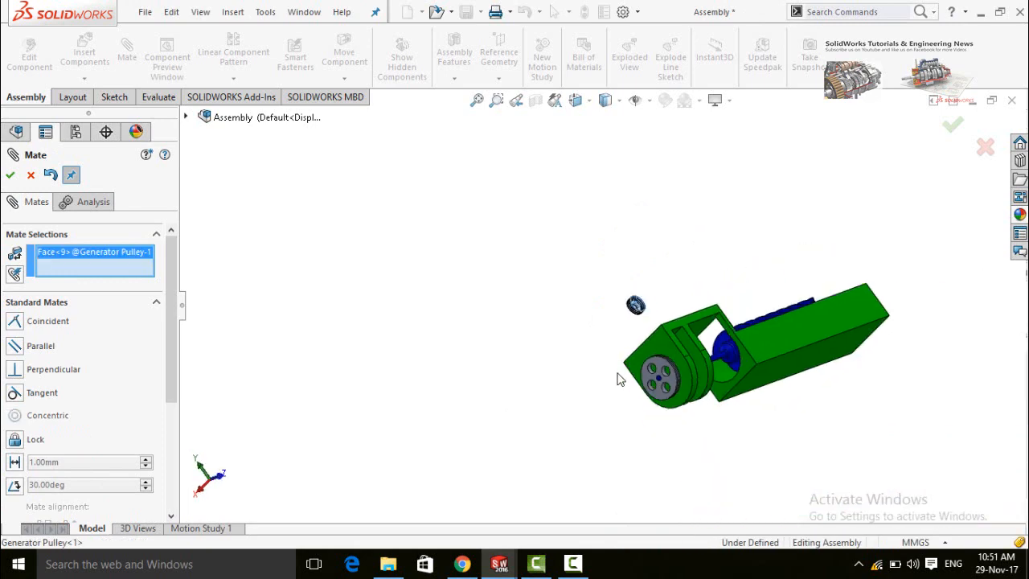
{"action": "middle_click_drag", "start_coordinate": [618, 373], "coordinate": [693, 310]}
{"action": "scroll", "coordinate": [651, 366], "scroll_direction": "down", "scroll_amount": 6}
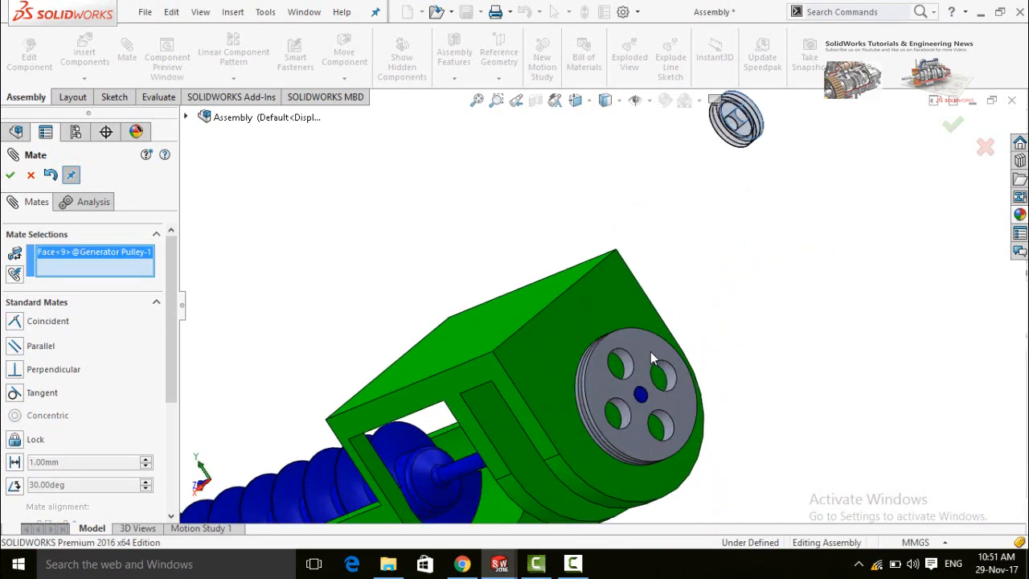
{"action": "left_click", "coordinate": [648, 349]}
{"action": "scroll", "coordinate": [584, 391], "scroll_direction": "up", "scroll_amount": 8}
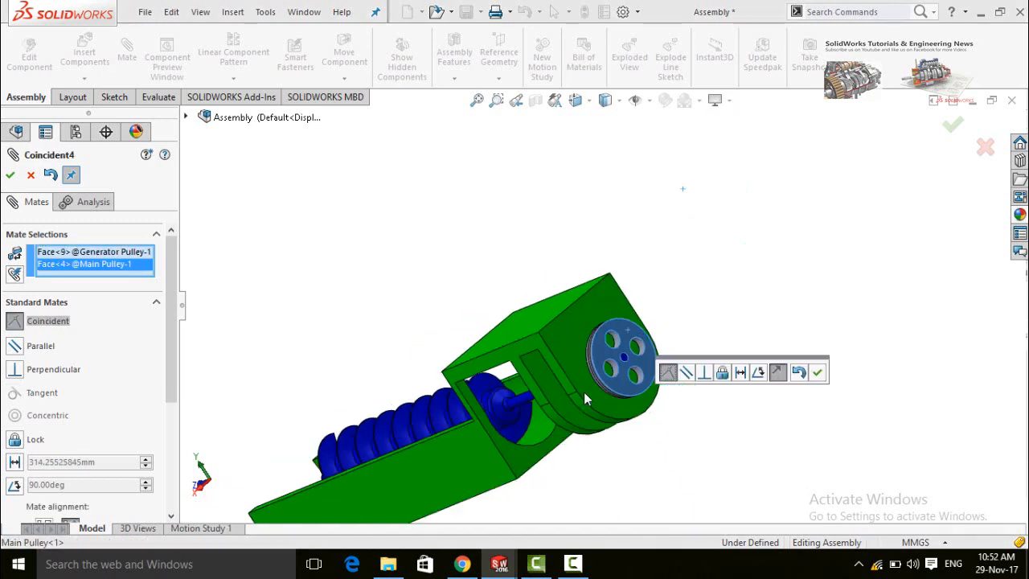
{"action": "middle_click_drag", "start_coordinate": [536, 422], "coordinate": [581, 395]}
{"action": "scroll", "coordinate": [552, 384], "scroll_direction": "down", "scroll_amount": 6}
{"action": "scroll", "coordinate": [554, 378], "scroll_direction": "down", "scroll_amount": 5}
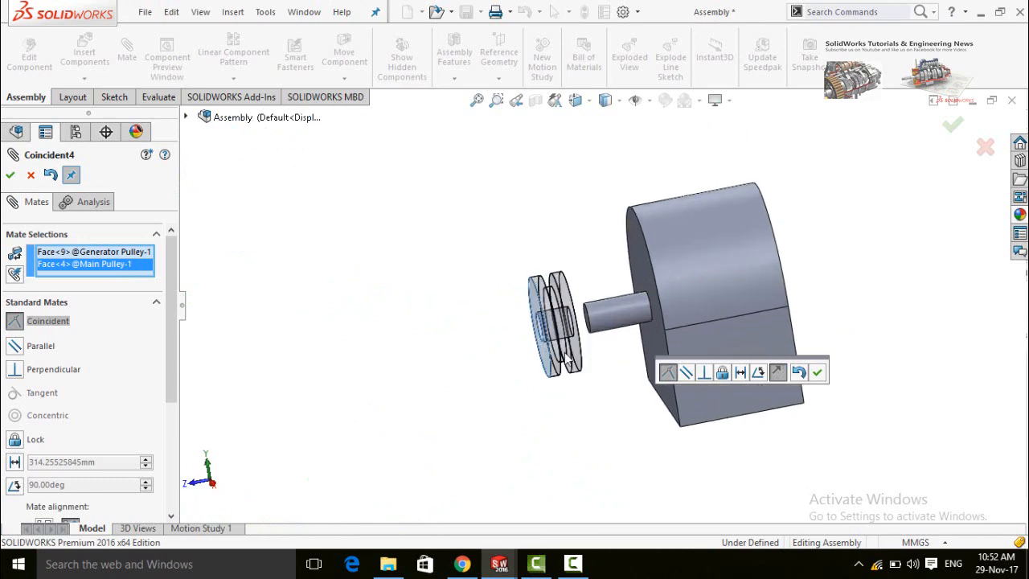
{"action": "left_click", "coordinate": [778, 372]}
{"action": "scroll", "coordinate": [778, 438], "scroll_direction": "up", "scroll_amount": 2}
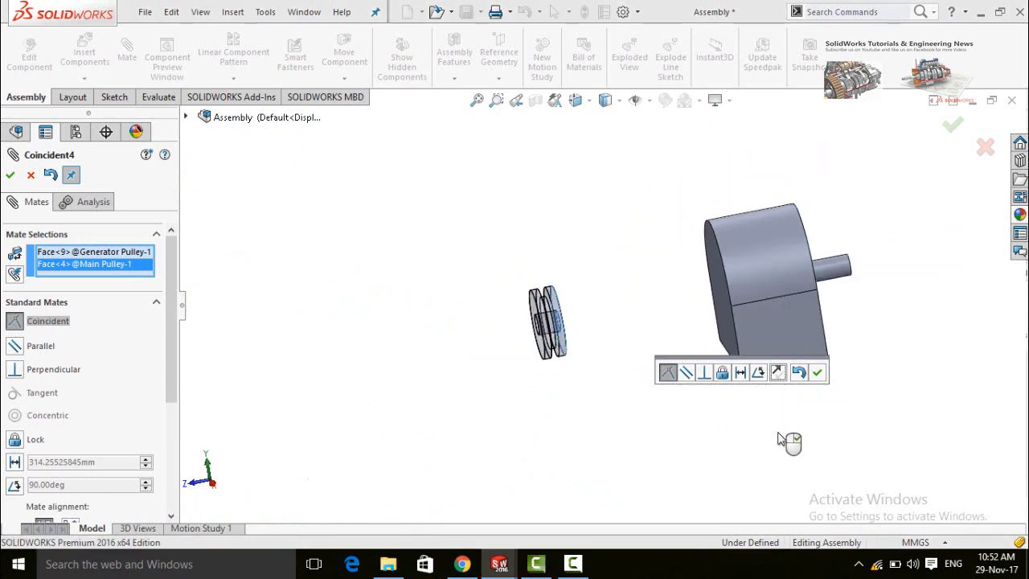
{"action": "left_click", "coordinate": [817, 373]}
Mate the end face of the generator's shaft coincident with the Generator Pulley's outer face
{"action": "middle_click_drag", "start_coordinate": [799, 307], "coordinate": [859, 272]}
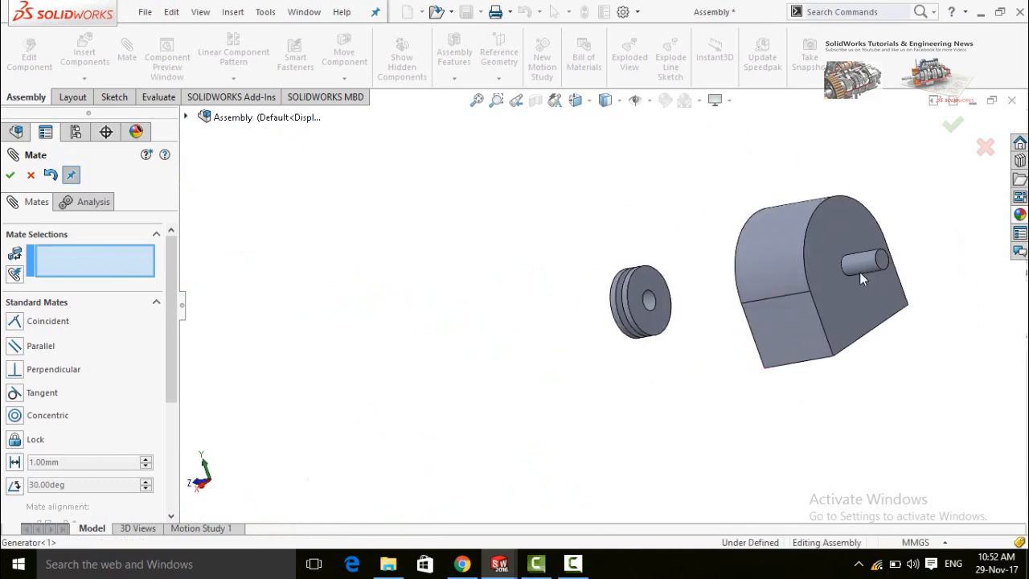
{"action": "scroll", "coordinate": [859, 272], "scroll_direction": "down", "scroll_amount": 3}
{"action": "left_click", "coordinate": [831, 271]}
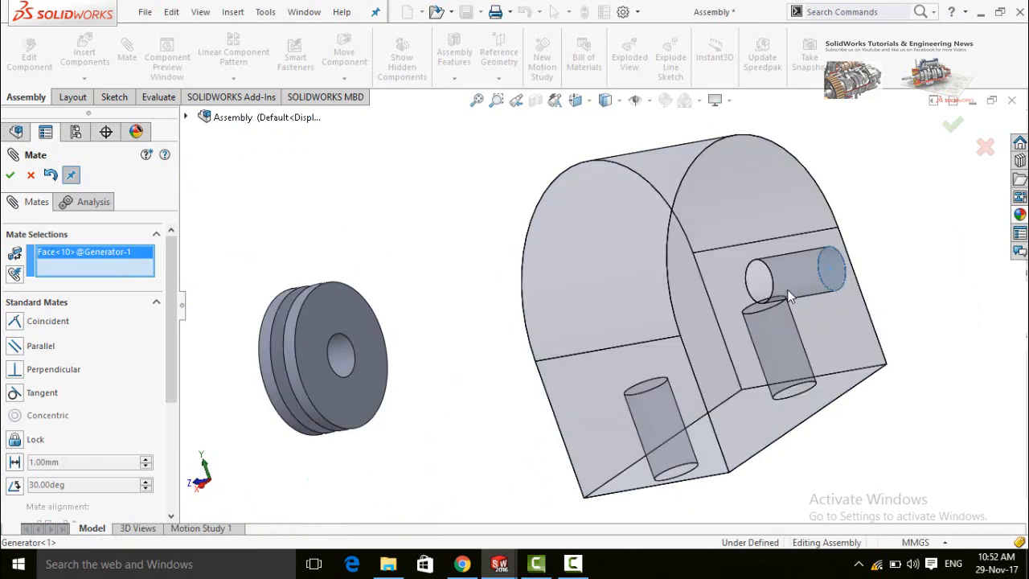
{"action": "left_click", "coordinate": [337, 318]}
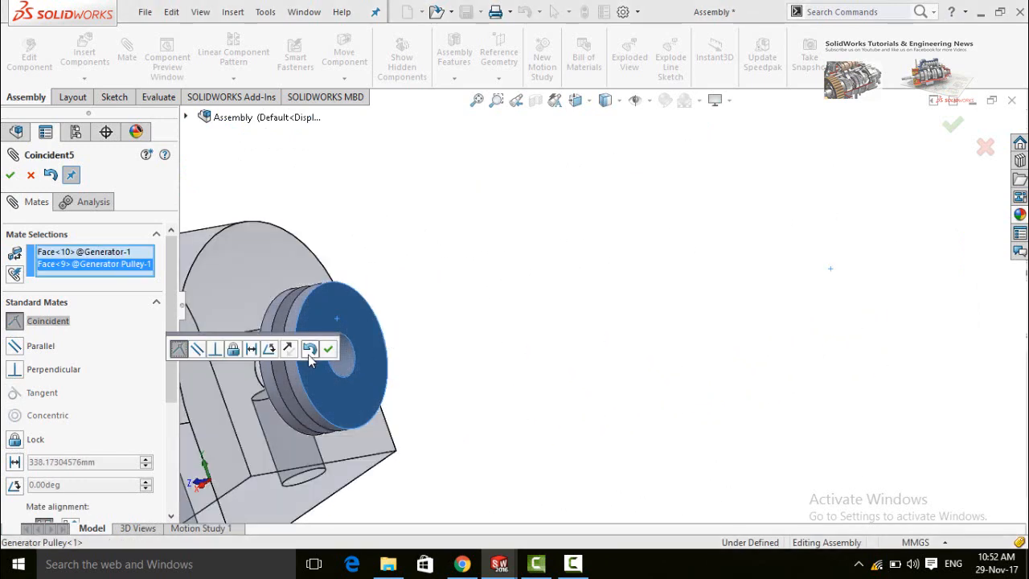
{"action": "scroll", "coordinate": [388, 378], "scroll_direction": "up", "scroll_amount": 3}
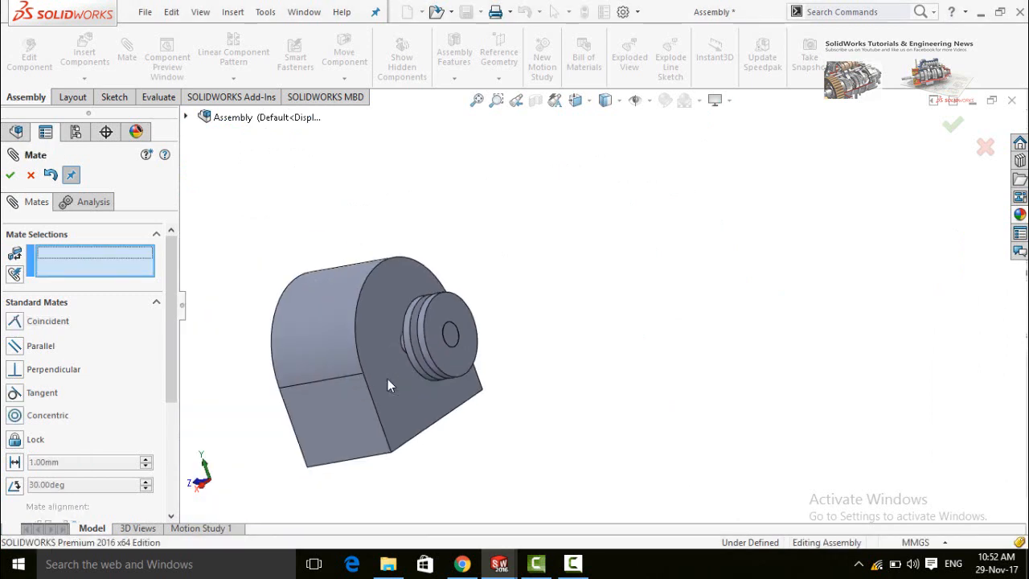
{"action": "scroll", "coordinate": [470, 416], "scroll_direction": "up", "scroll_amount": 5}
{"action": "scroll", "coordinate": [521, 321], "scroll_direction": "down", "scroll_amount": 4}
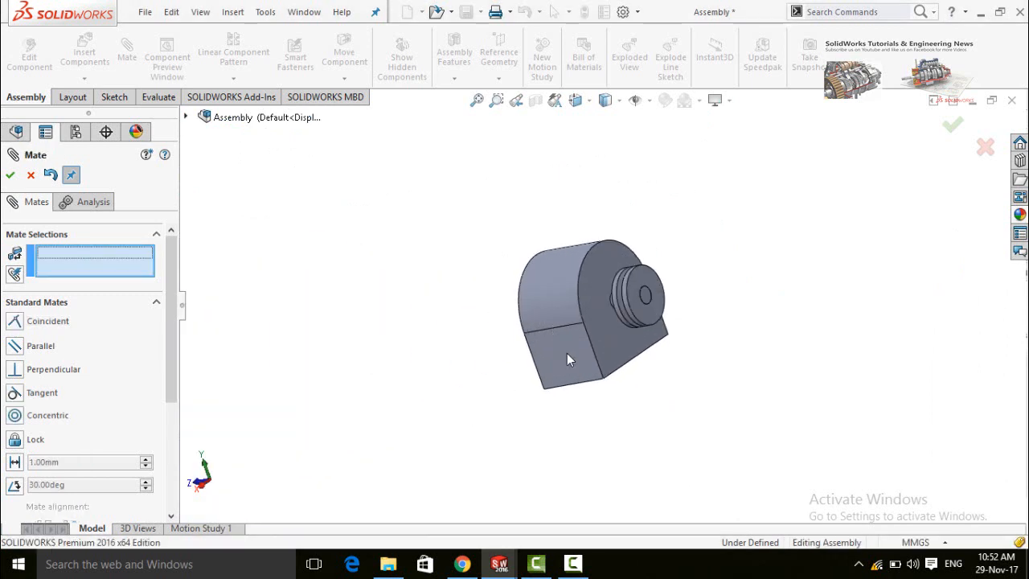
{"action": "left_click", "coordinate": [563, 367]}
{"action": "scroll", "coordinate": [569, 362], "scroll_direction": "up", "scroll_amount": 2}
{"action": "scroll", "coordinate": [751, 292], "scroll_direction": "up", "scroll_amount": 3}
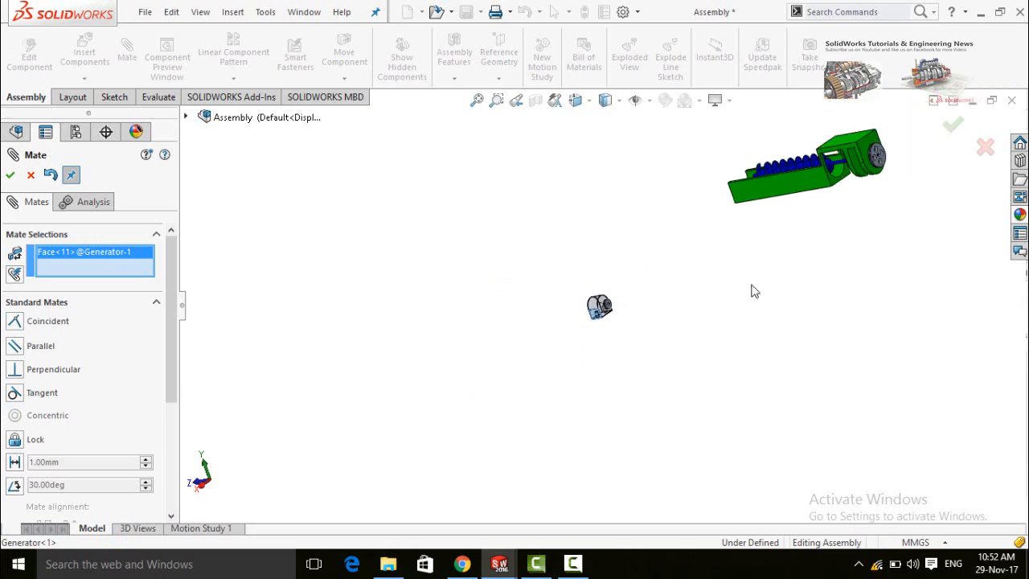
{"action": "scroll", "coordinate": [816, 145], "scroll_direction": "down", "scroll_amount": 2}
{"action": "scroll", "coordinate": [793, 288], "scroll_direction": "down", "scroll_amount": 5}
{"action": "left_click", "coordinate": [792, 320]}
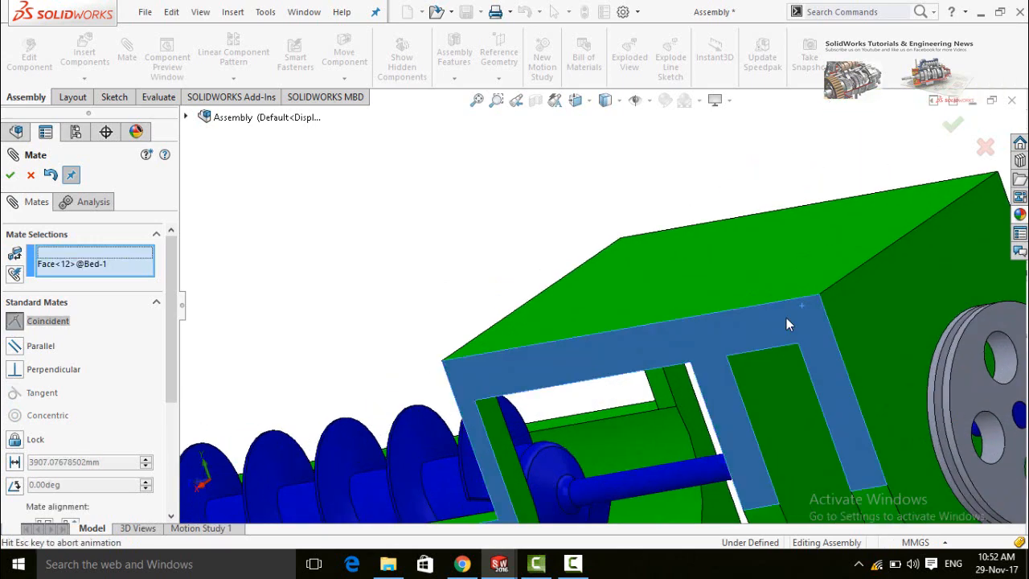
{"action": "scroll", "coordinate": [794, 324], "scroll_direction": "up", "scroll_amount": 4}
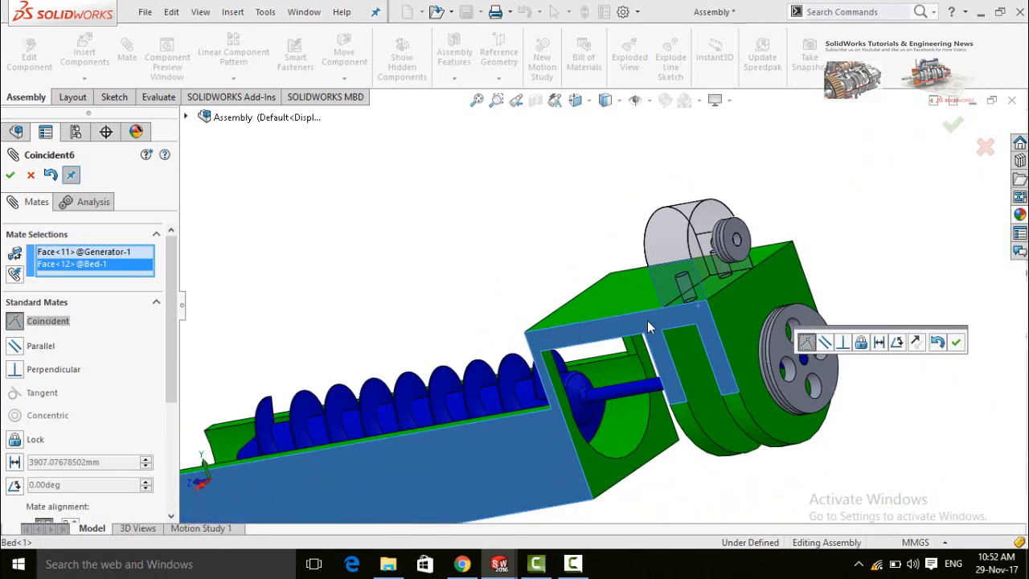
{"action": "scroll", "coordinate": [588, 314], "scroll_direction": "up", "scroll_amount": 2}
{"action": "middle_click_drag", "start_coordinate": [768, 257], "coordinate": [678, 316]}
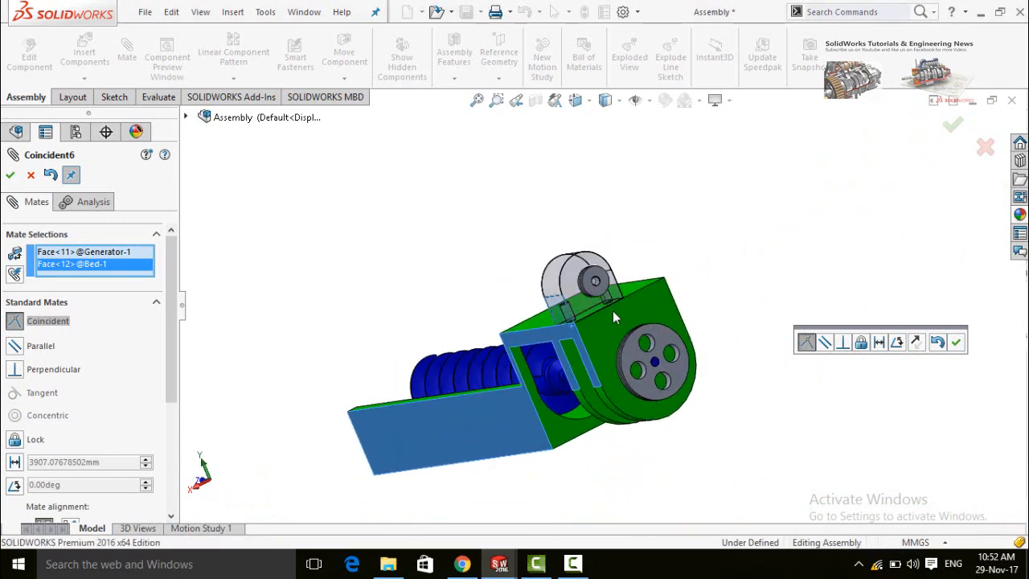
{"action": "middle_click_drag", "start_coordinate": [613, 311], "coordinate": [542, 332]}
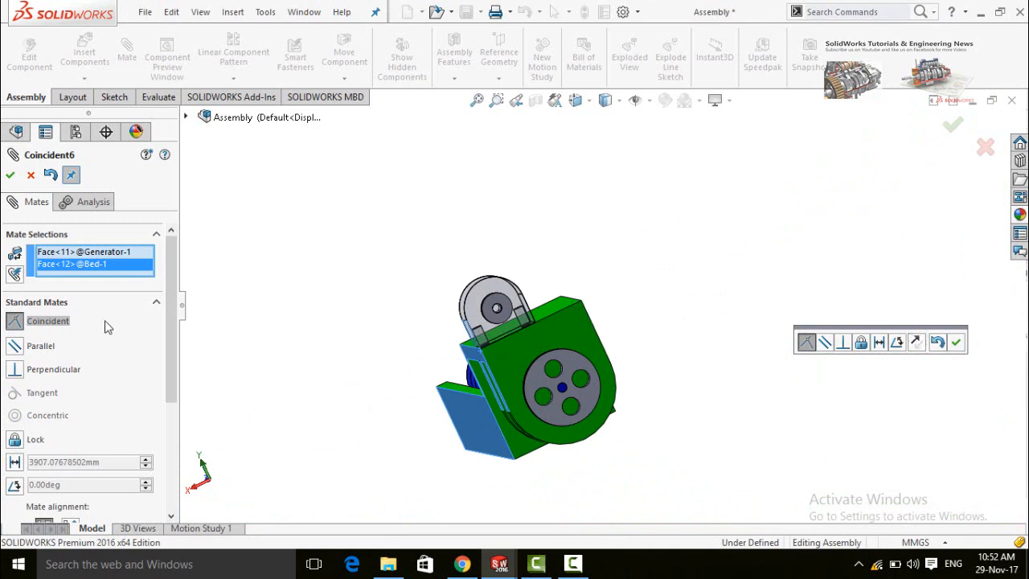
{"action": "left_click", "coordinate": [61, 254]}
{"action": "right_click", "coordinate": [64, 267]}
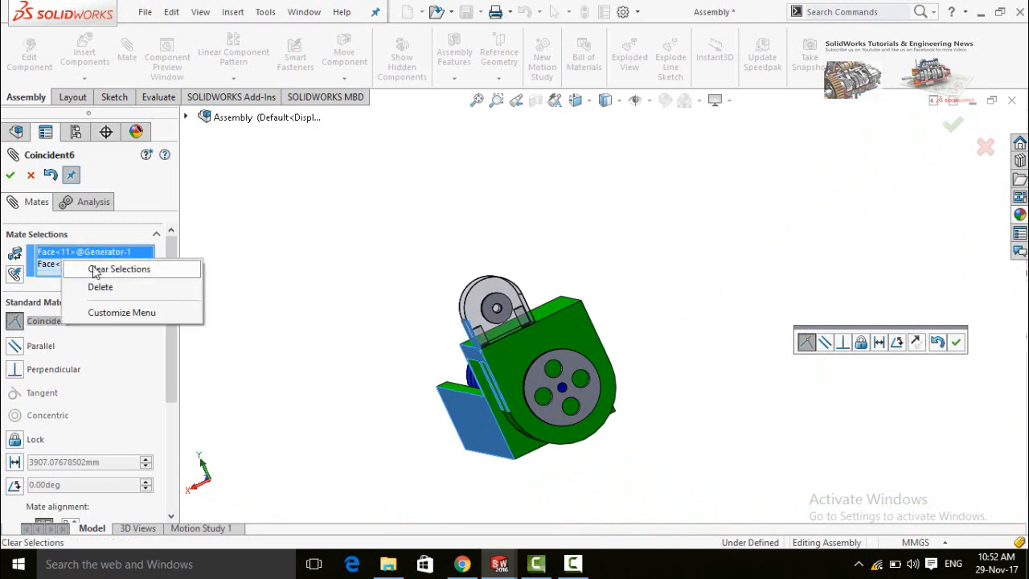
{"action": "left_click", "coordinate": [95, 270]}
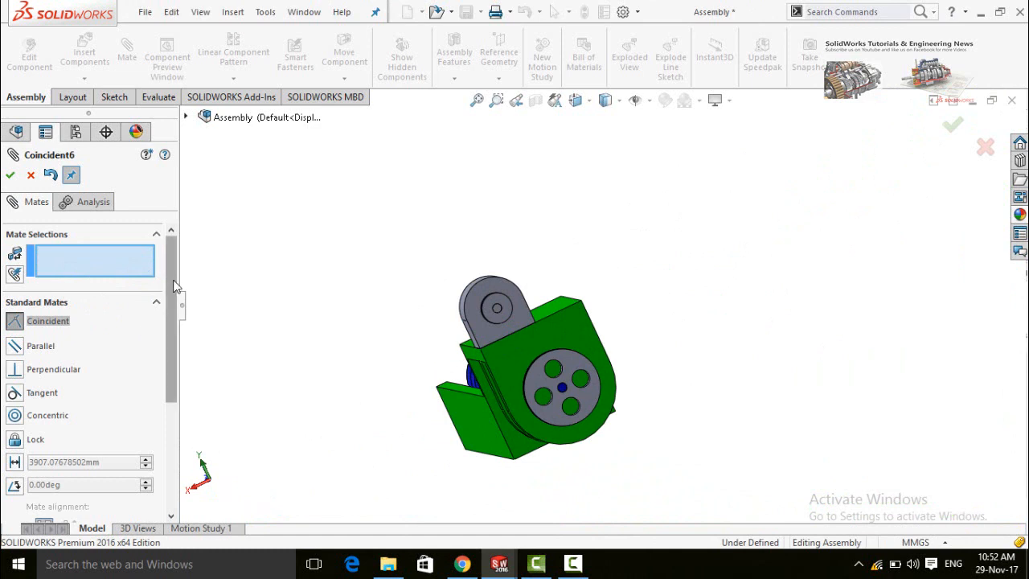
Add a centered Width mate between the generator's two opposite side faces and the bed's two side faces, then leave the Mate command
{"action": "left_click_drag", "start_coordinate": [171, 290], "coordinate": [168, 348]}
{"action": "left_click", "coordinate": [59, 417]}
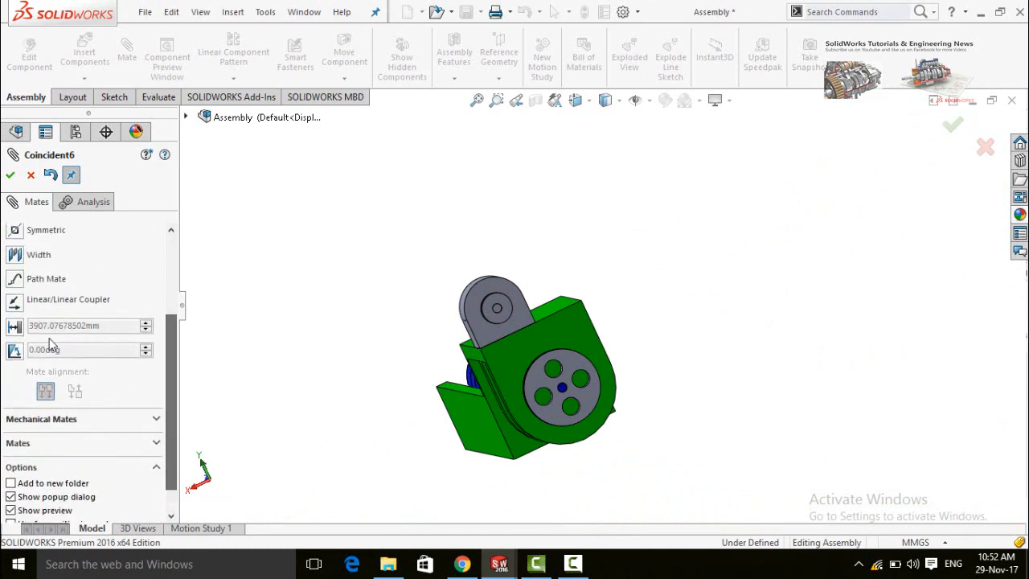
{"action": "left_click", "coordinate": [16, 255]}
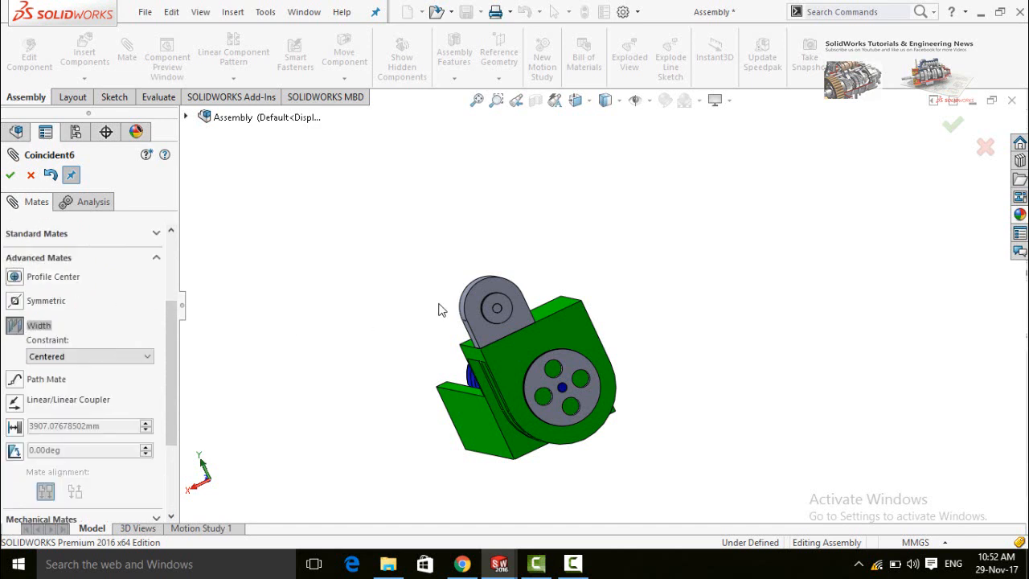
{"action": "middle_click_drag", "start_coordinate": [439, 311], "coordinate": [537, 299]}
{"action": "left_click", "coordinate": [585, 288]}
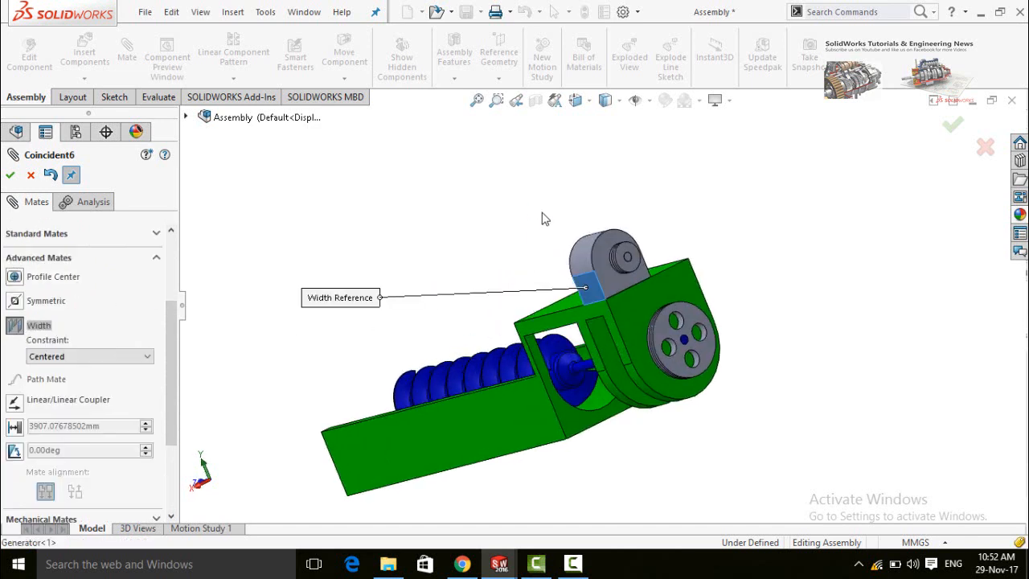
{"action": "middle_click_drag", "start_coordinate": [543, 218], "coordinate": [400, 310]}
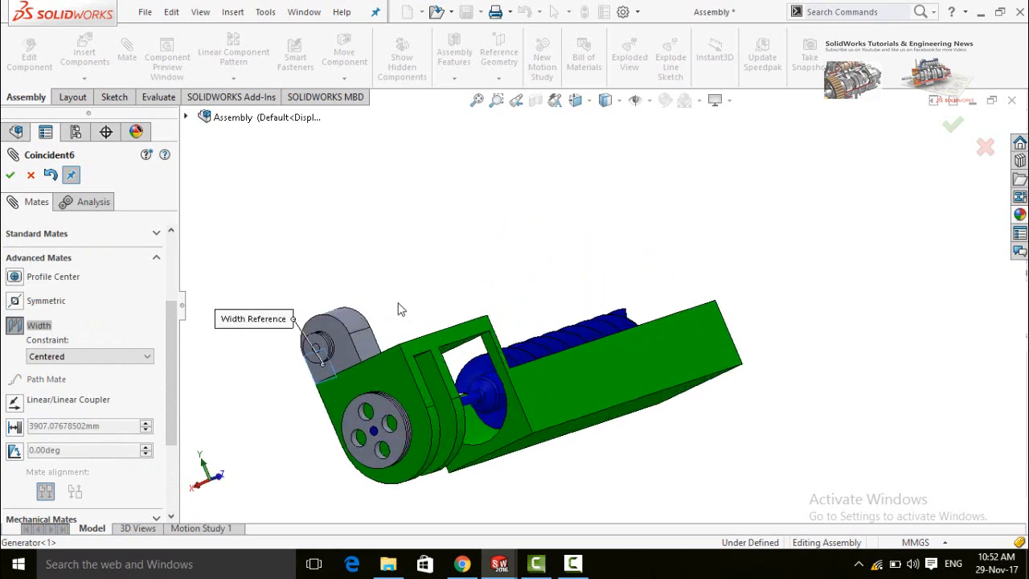
{"action": "left_click", "coordinate": [363, 343]}
{"action": "scroll", "coordinate": [453, 352], "scroll_direction": "down", "scroll_amount": 1}
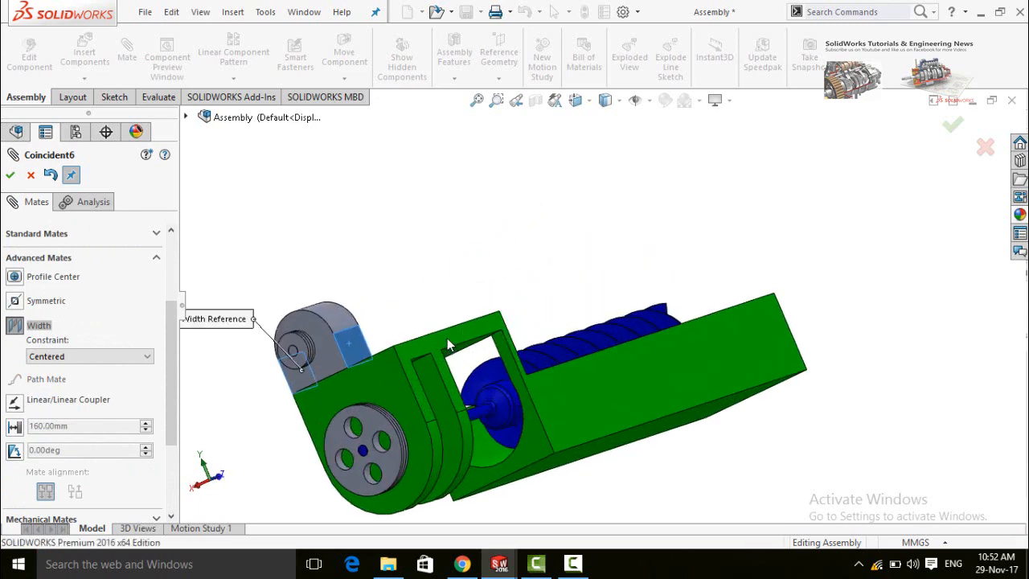
{"action": "left_click", "coordinate": [448, 346]}
{"action": "middle_click_drag", "start_coordinate": [413, 292], "coordinate": [674, 353]}
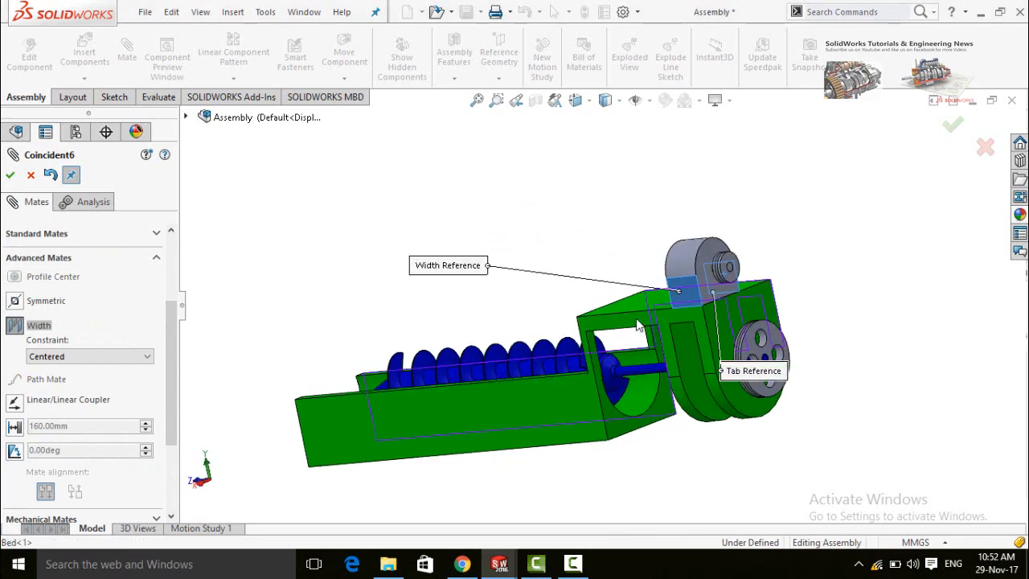
{"action": "left_click", "coordinate": [638, 325]}
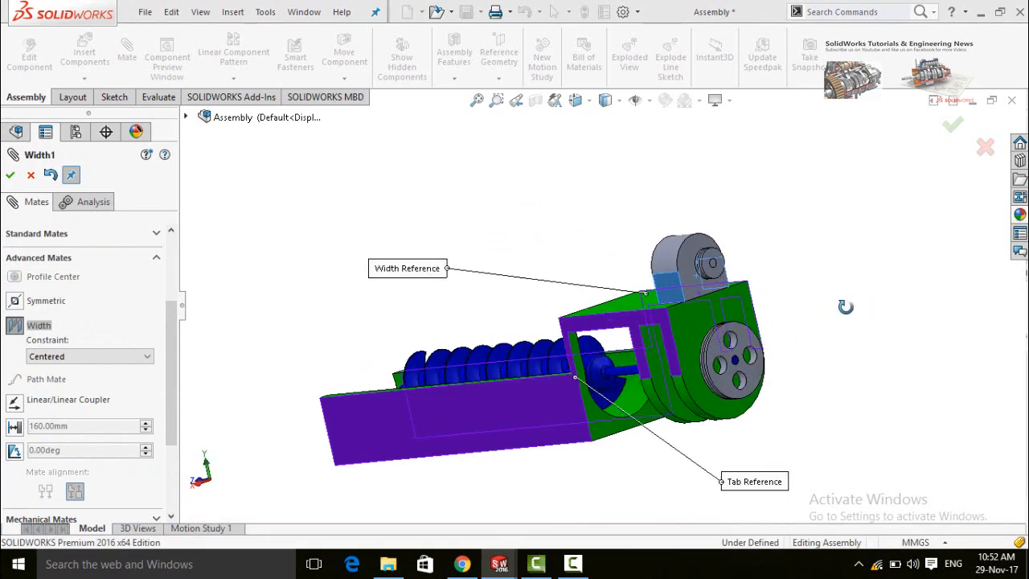
{"action": "middle_click_drag", "start_coordinate": [845, 307], "coordinate": [822, 312]}
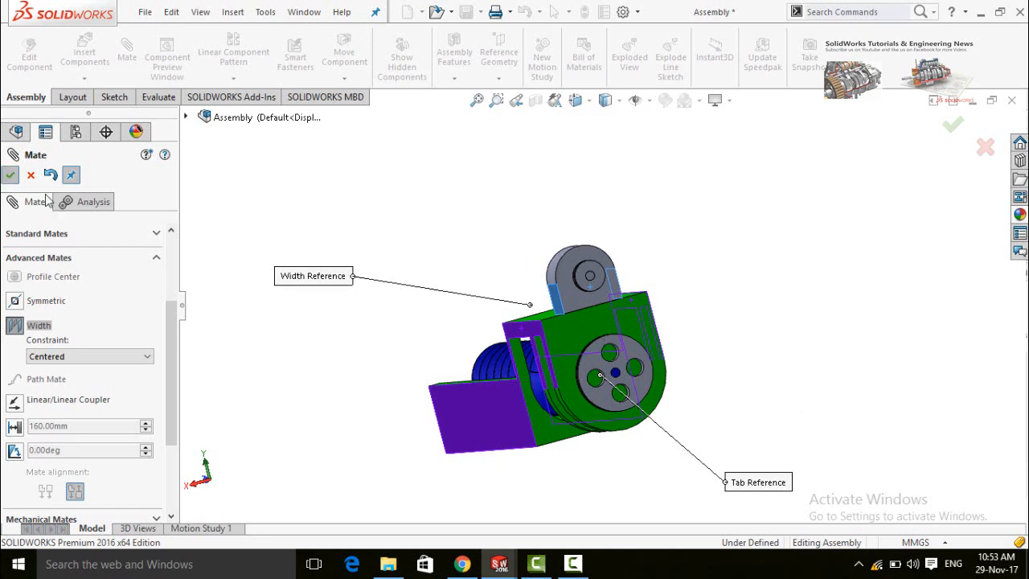
{"action": "left_click", "coordinate": [11, 176]}
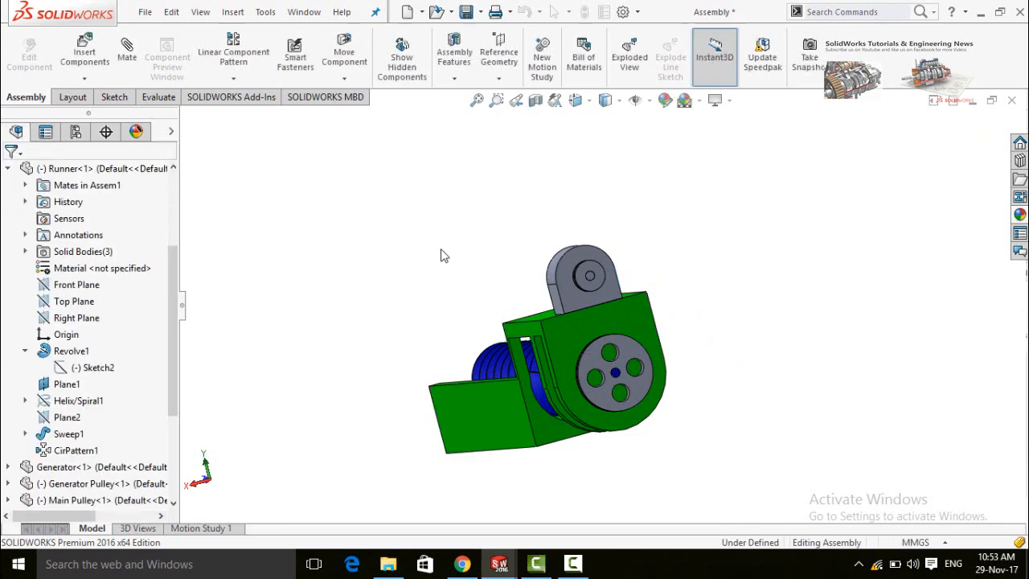
Edit the Bed part in place within the assembly
{"action": "mouse_move", "coordinate": [450, 255]}
{"action": "middle_mouse_down"}
{"action": "mouse_move", "coordinate": [528, 207]}
{"action": "mouse_move", "coordinate": [535, 225]}
{"action": "mouse_move", "coordinate": [517, 135]}
{"action": "mouse_move", "coordinate": [531, 149]}
{"action": "middle_mouse_up"}
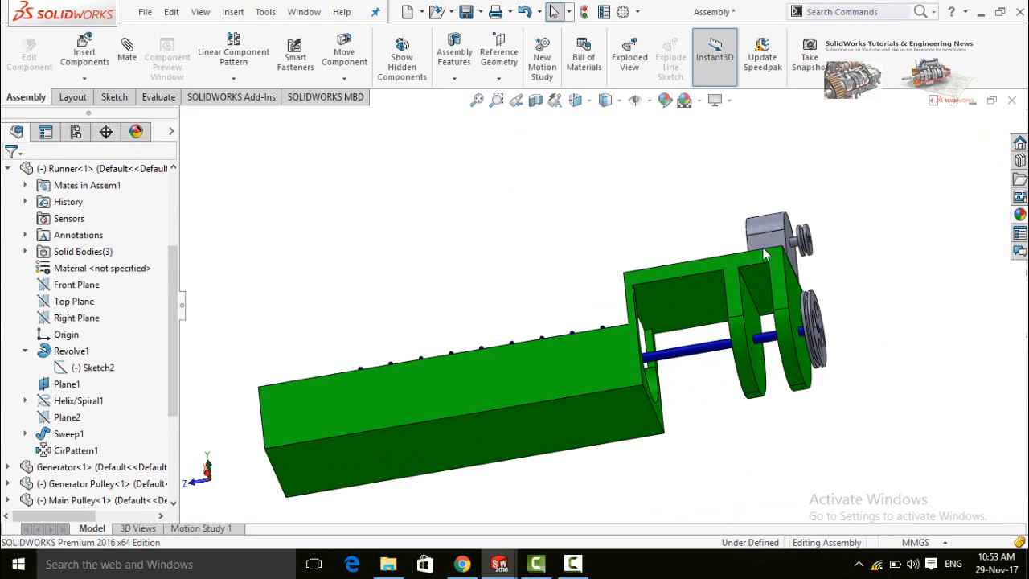
{"action": "middle_click_drag", "start_coordinate": [675, 231], "coordinate": [671, 288]}
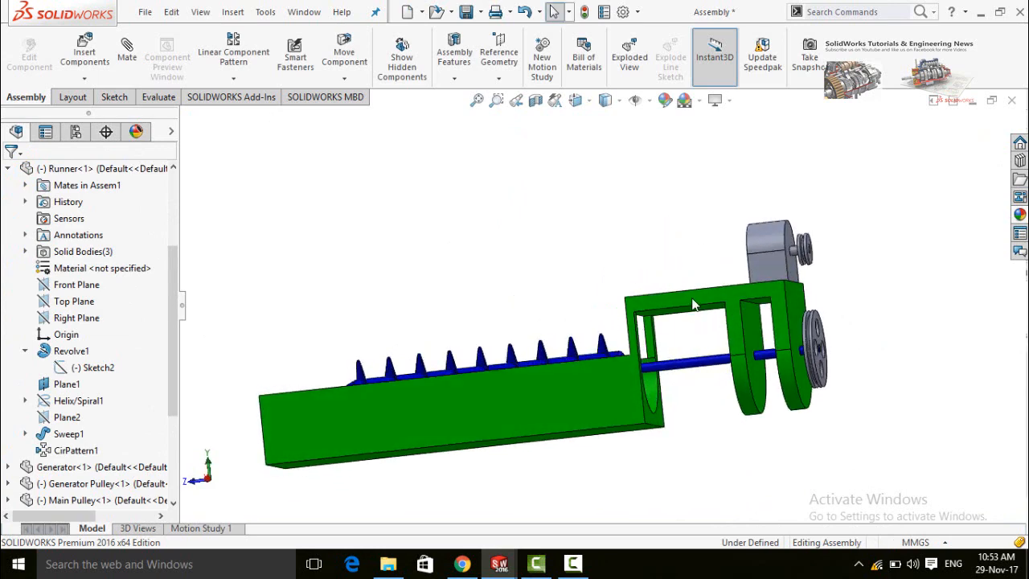
{"action": "left_click", "coordinate": [697, 303]}
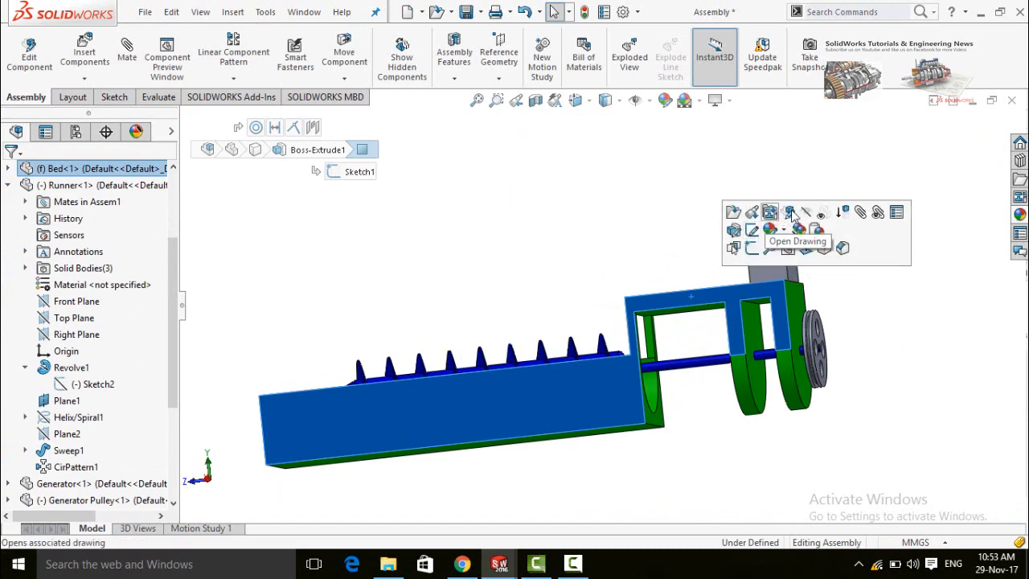
{"action": "left_click", "coordinate": [770, 212]}
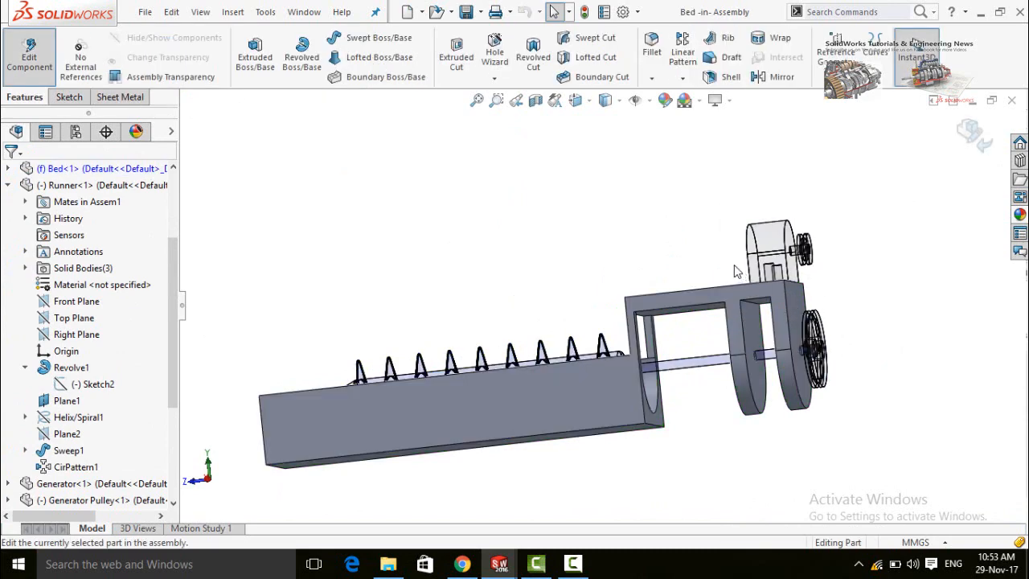
Sketch two circles on the top face of the bed's support block, centred on the generator's mounting holes, the second about 17 mm in radius
{"action": "middle_click_drag", "start_coordinate": [718, 280], "coordinate": [778, 317]}
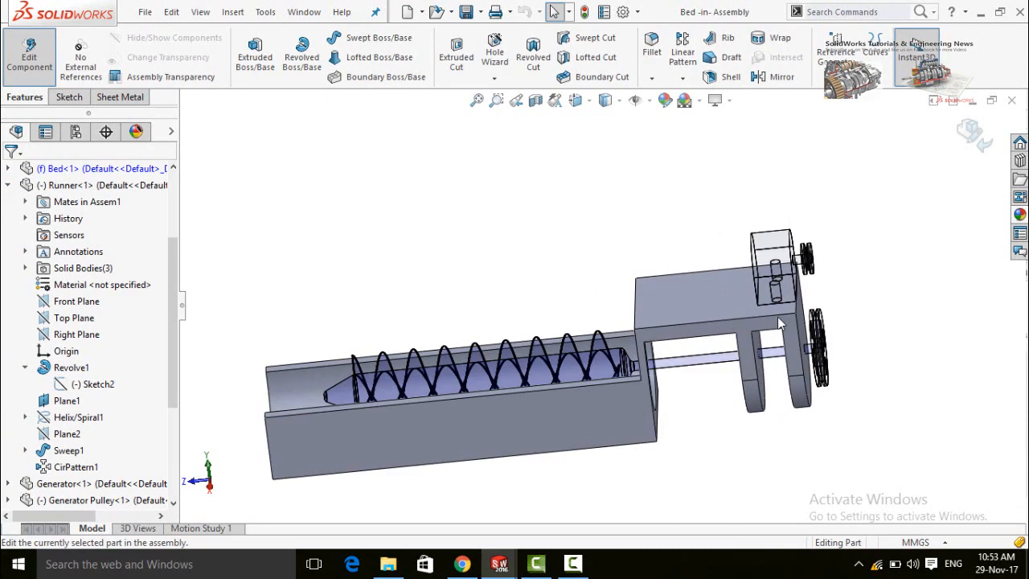
{"action": "scroll", "coordinate": [770, 301], "scroll_direction": "down", "scroll_amount": 2}
{"action": "left_click", "coordinate": [661, 300]}
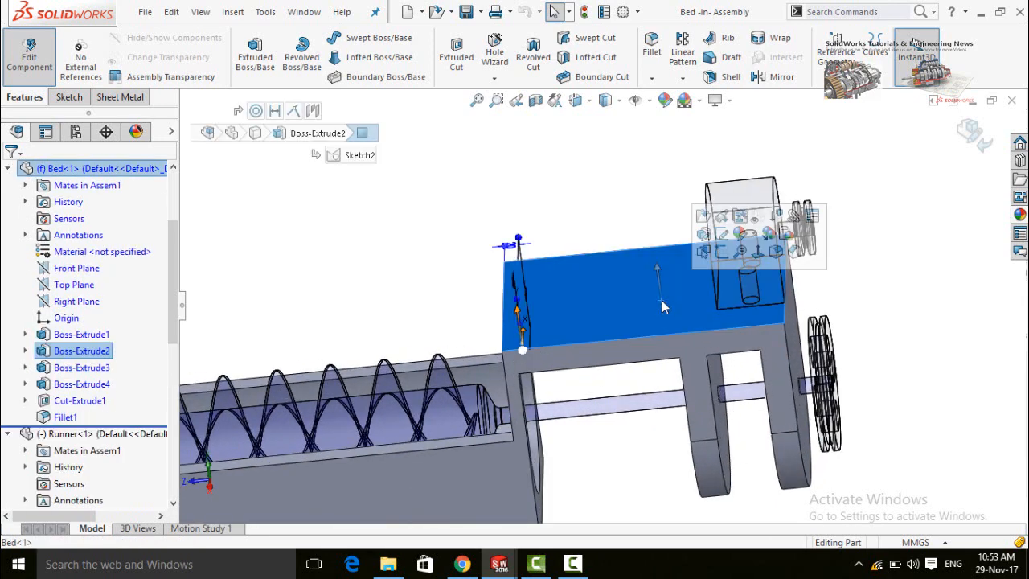
{"action": "left_click", "coordinate": [720, 253]}
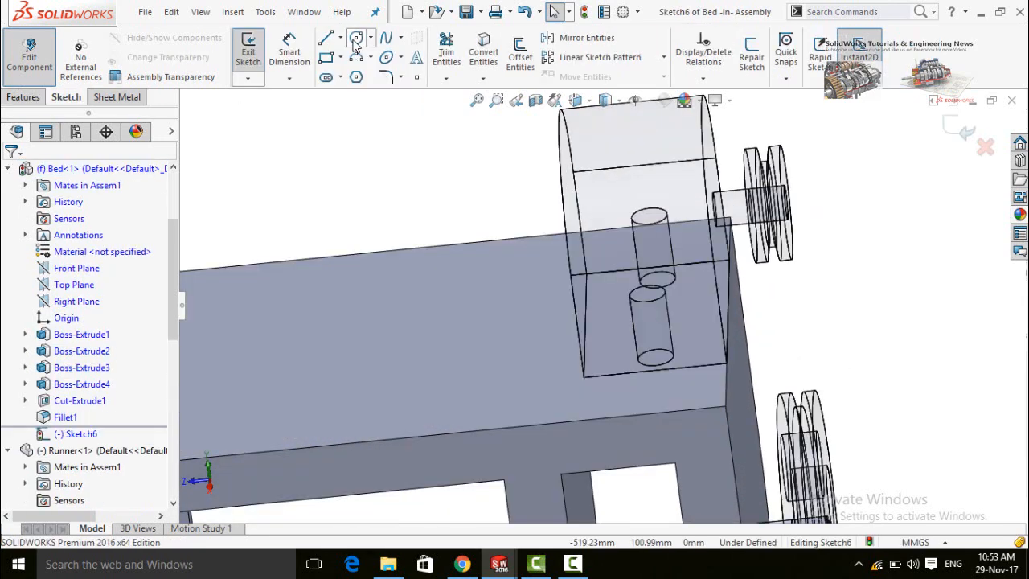
{"action": "left_click", "coordinate": [356, 40]}
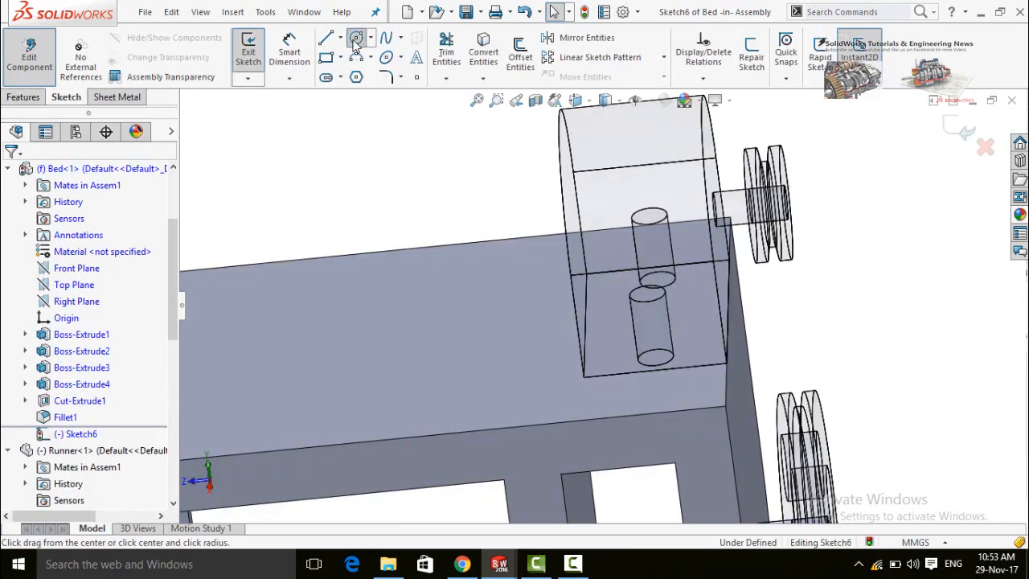
{"action": "left_click", "coordinate": [659, 282]}
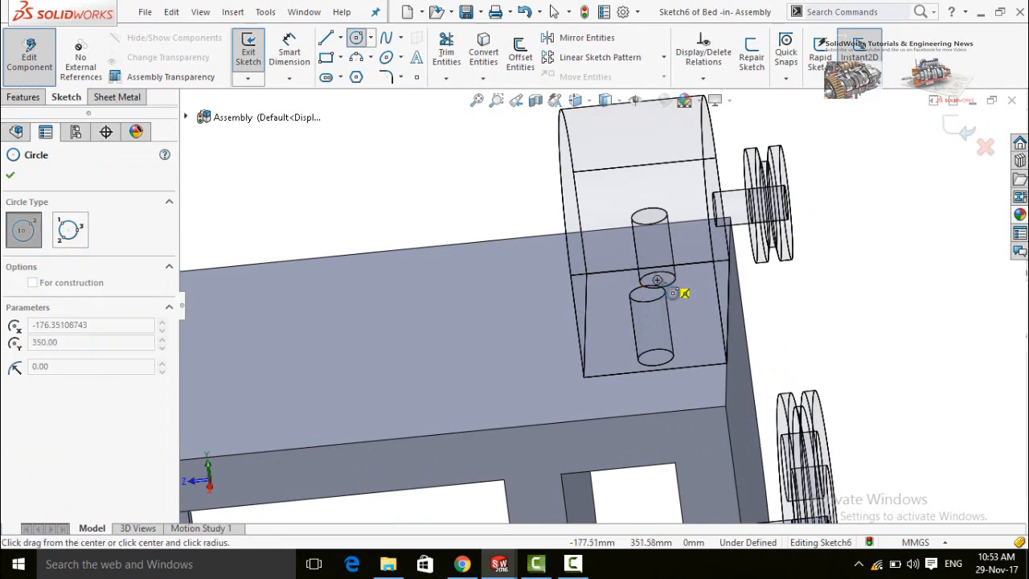
{"action": "left_click", "coordinate": [694, 298]}
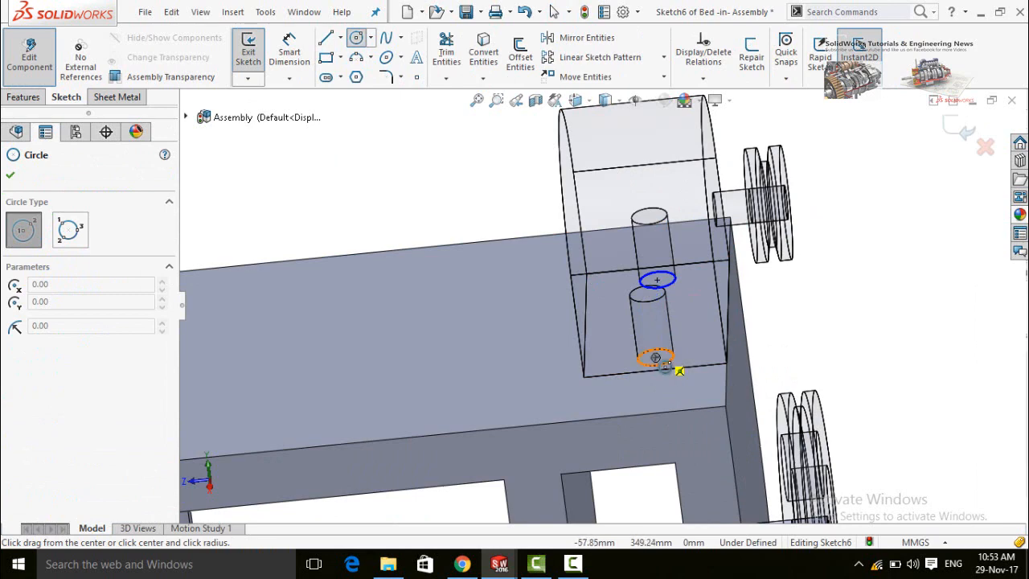
{"action": "left_click", "coordinate": [660, 362]}
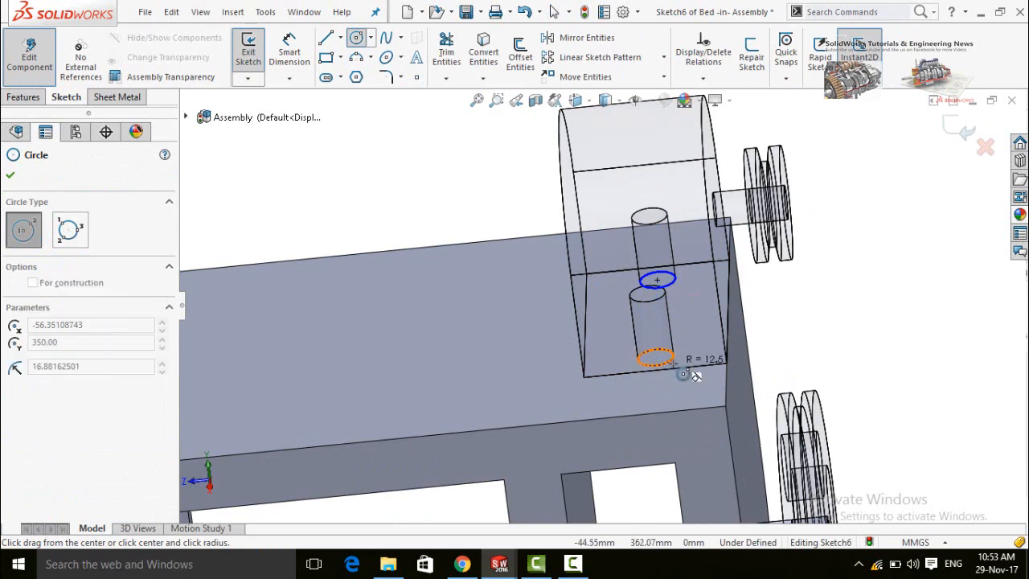
{"action": "left_click", "coordinate": [683, 373]}
{"action": "scroll", "coordinate": [677, 372], "scroll_direction": "down", "scroll_amount": 2}
{"action": "key", "text": "Escape"}
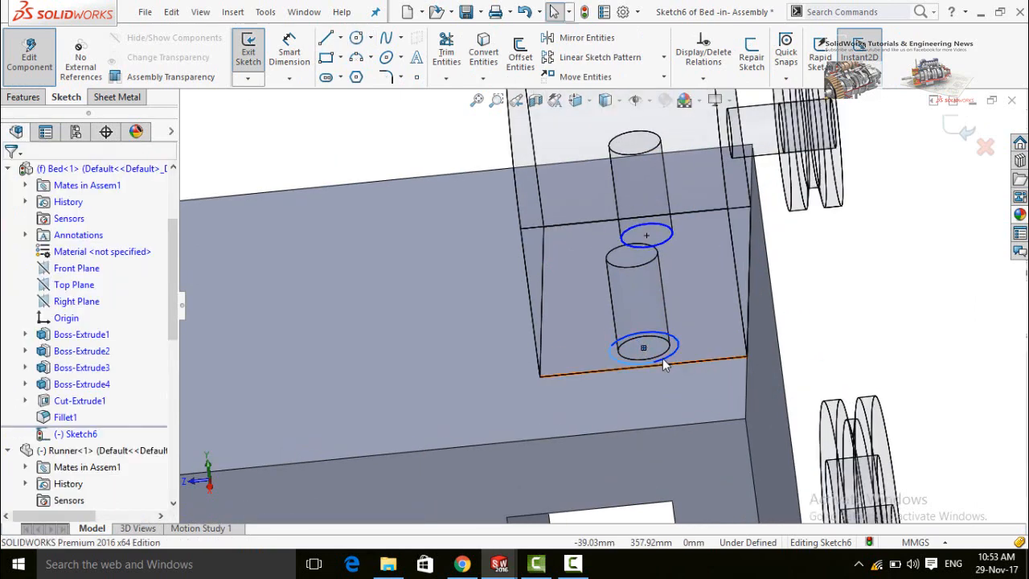
Add an Equal relation between the two sketched circles
{"action": "left_click", "coordinate": [664, 354]}
{"action": "left_click", "coordinate": [841, 346]}
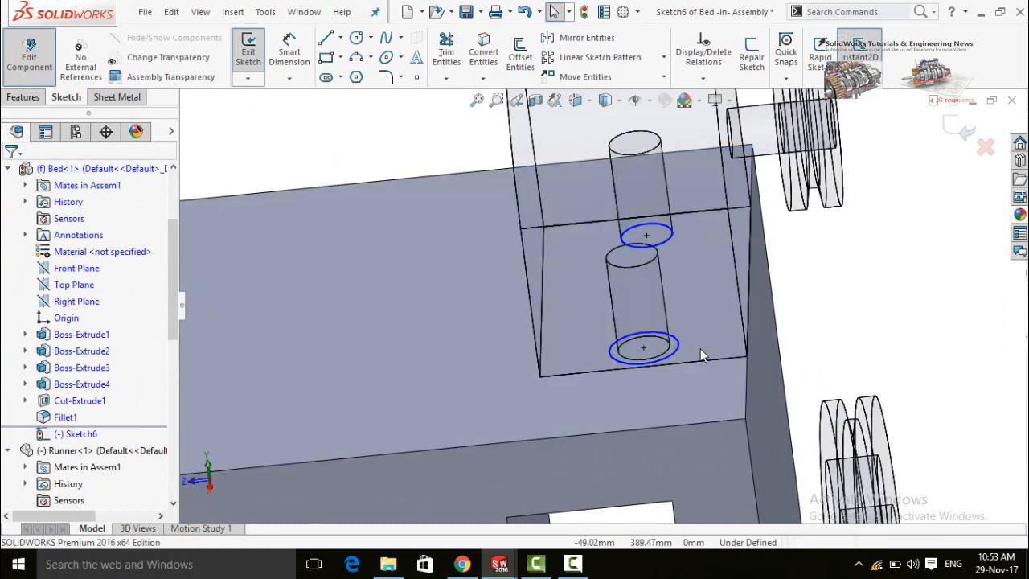
{"action": "left_click", "coordinate": [665, 241]}
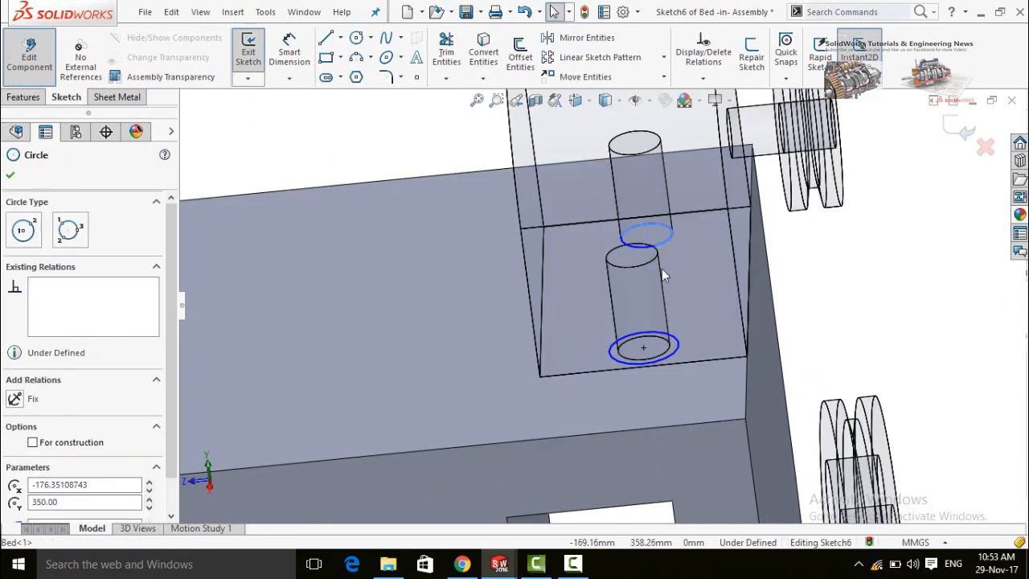
{"action": "left_click", "coordinate": [672, 362], "text": "ctrl"}
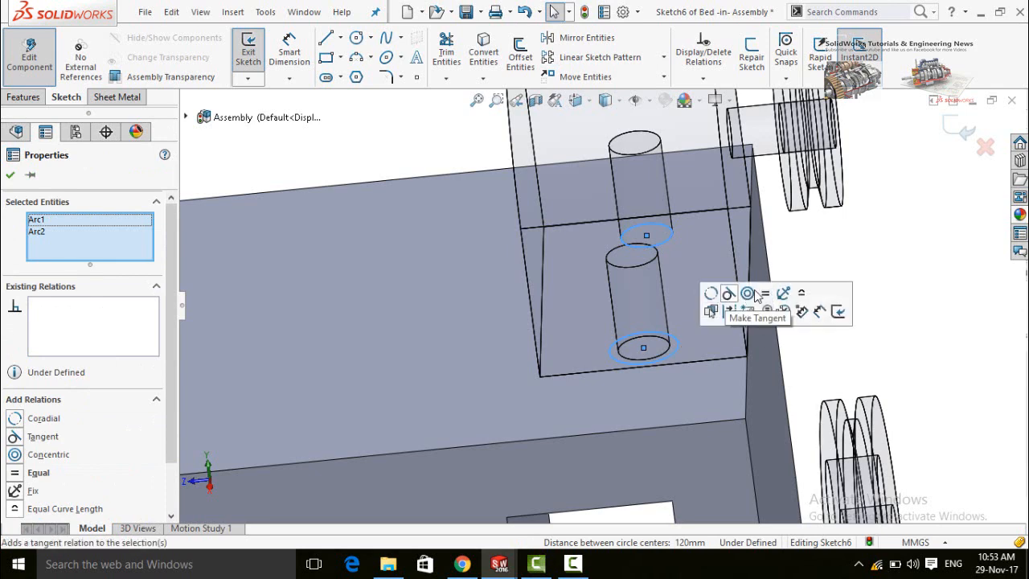
{"action": "left_click", "coordinate": [899, 275]}
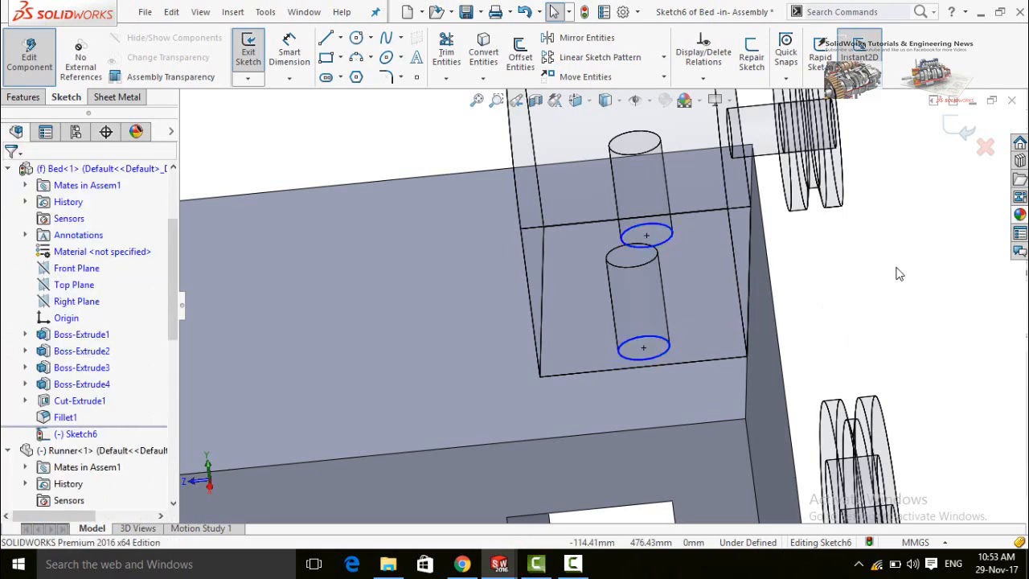
Cut the two sketched circles 61 mm deep into the bed as a blind Extruded Cut, and return to the assembly
{"action": "middle_click_drag", "start_coordinate": [890, 269], "coordinate": [740, 268]}
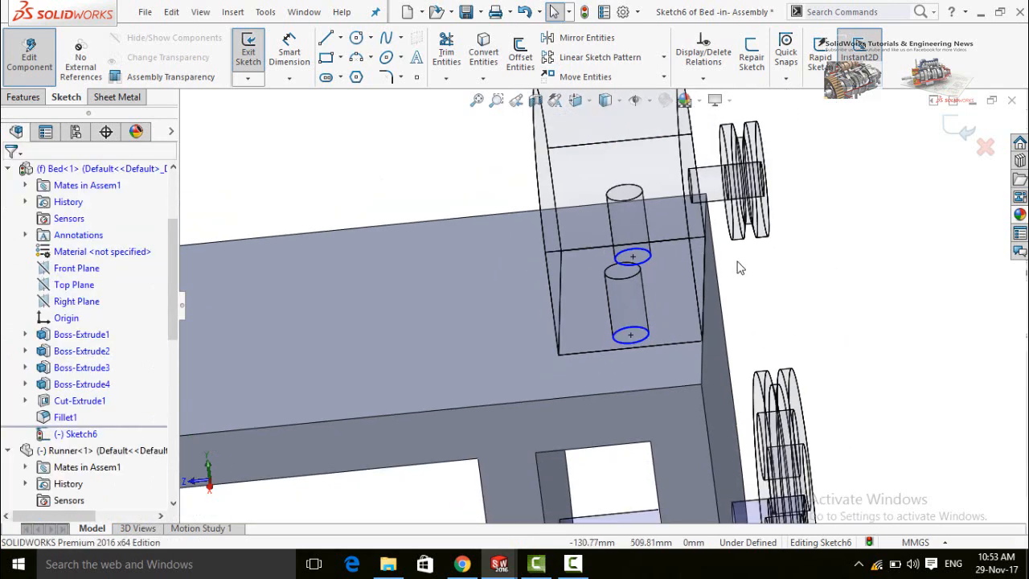
{"action": "left_click", "coordinate": [29, 98]}
{"action": "left_click", "coordinate": [457, 62]}
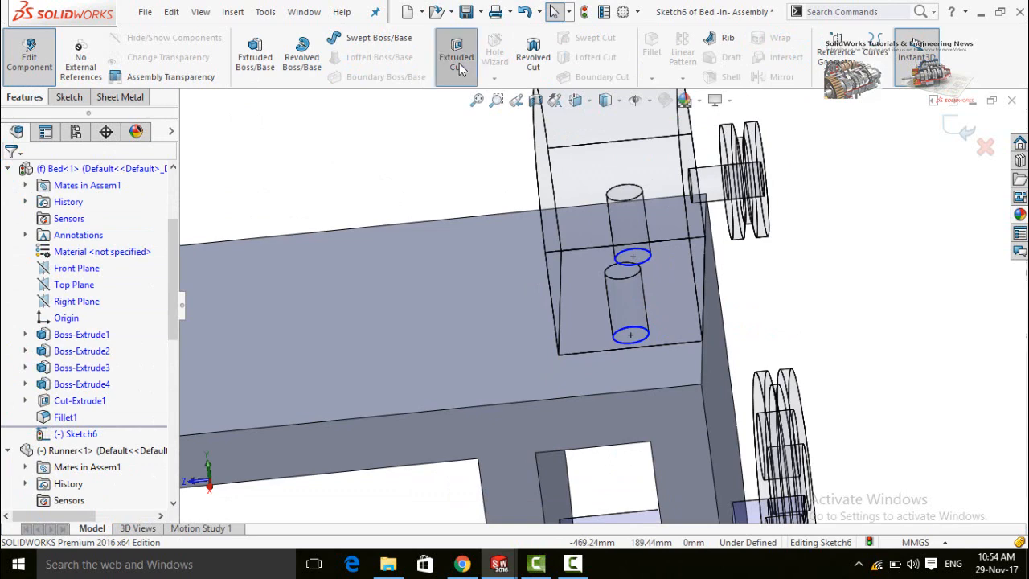
{"action": "scroll", "coordinate": [631, 276], "scroll_direction": "up", "scroll_amount": 3}
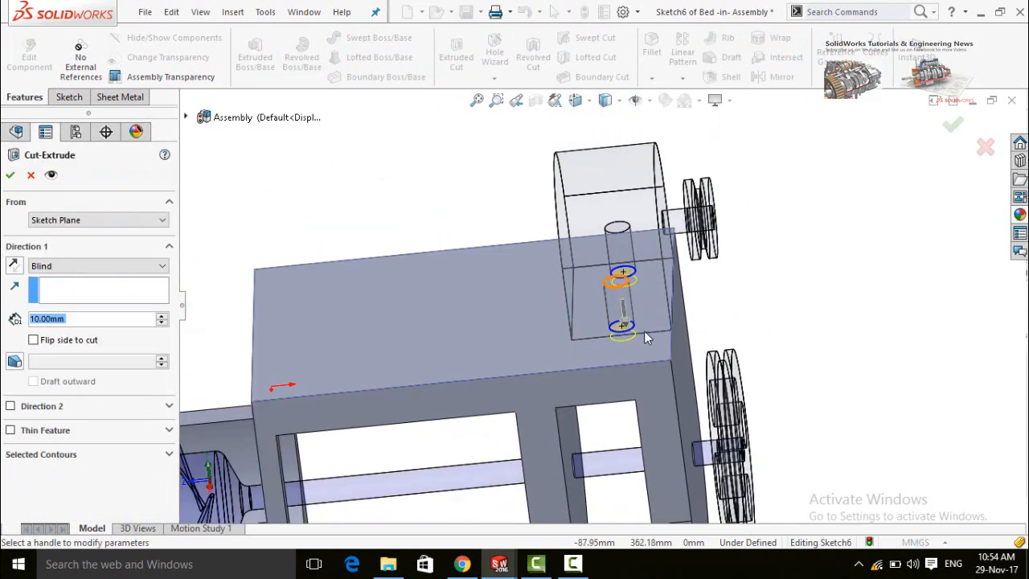
{"action": "left_click_drag", "start_coordinate": [626, 342], "coordinate": [632, 376]}
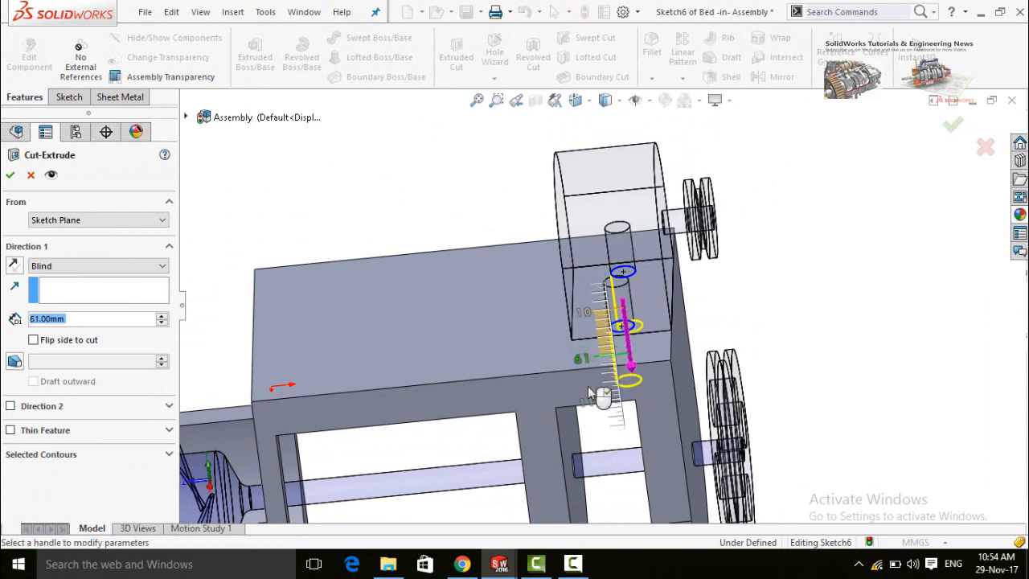
{"action": "mouse_move", "coordinate": [407, 310]}
{"action": "middle_mouse_down"}
{"action": "mouse_move", "coordinate": [459, 292]}
{"action": "mouse_move", "coordinate": [459, 253]}
{"action": "mouse_move", "coordinate": [425, 265]}
{"action": "middle_mouse_up"}
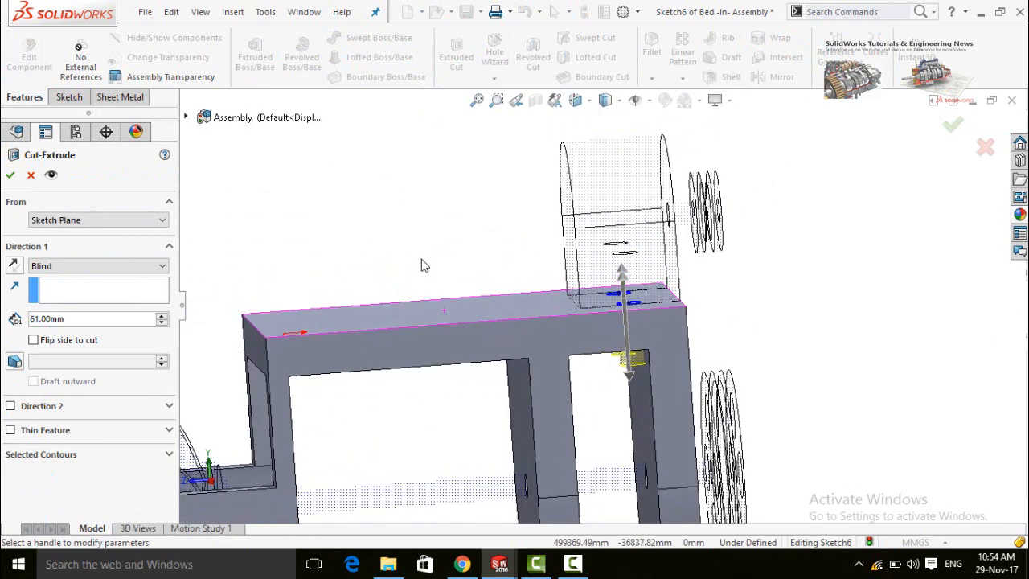
{"action": "left_click", "coordinate": [10, 176]}
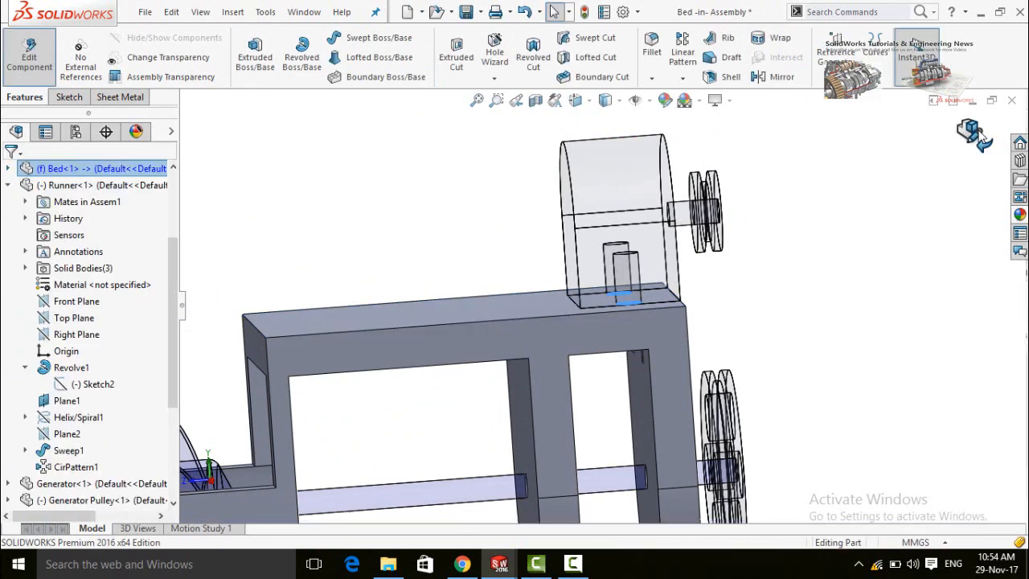
{"action": "left_click", "coordinate": [975, 134]}
Start a Belt/Chain assembly feature
{"action": "middle_click_drag", "start_coordinate": [831, 249], "coordinate": [707, 342]}
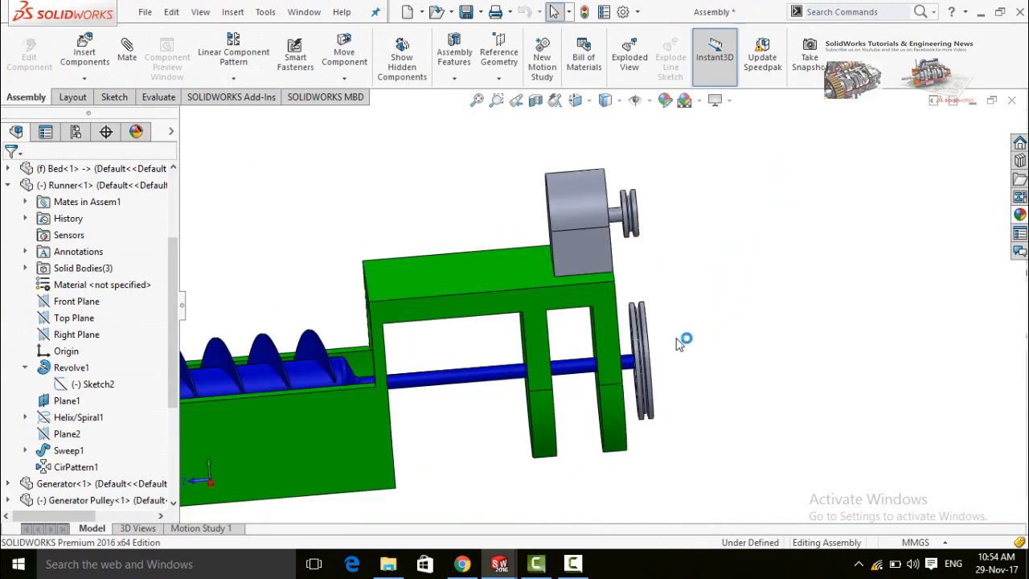
{"action": "middle_click_drag", "start_coordinate": [675, 352], "coordinate": [630, 279]}
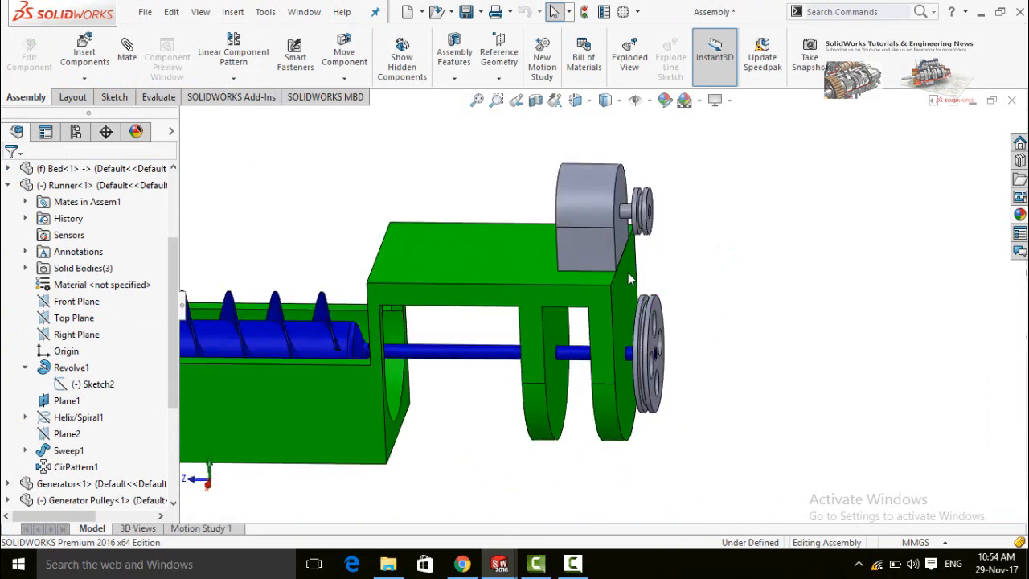
{"action": "left_click", "coordinate": [455, 81]}
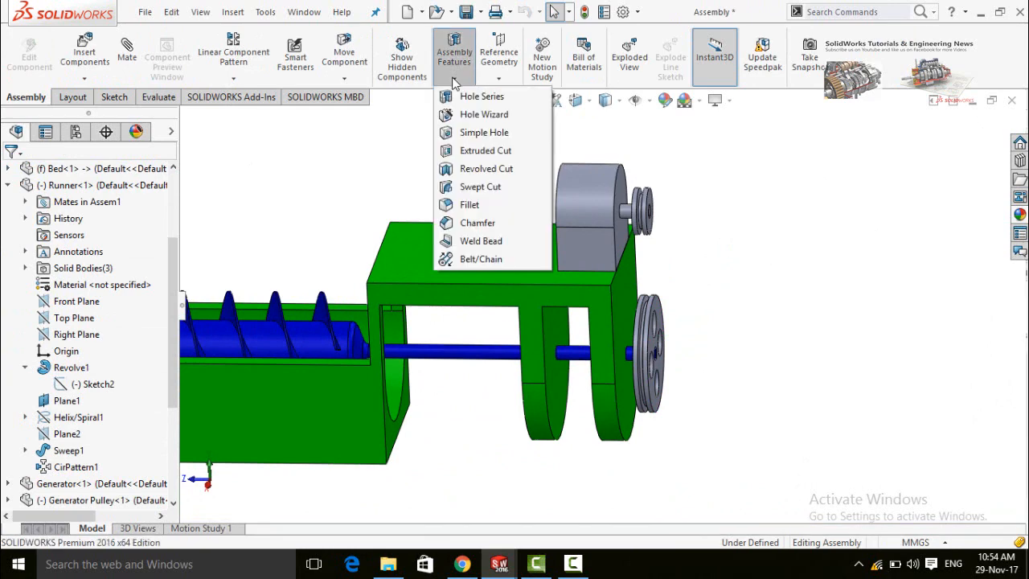
{"action": "left_click", "coordinate": [475, 262]}
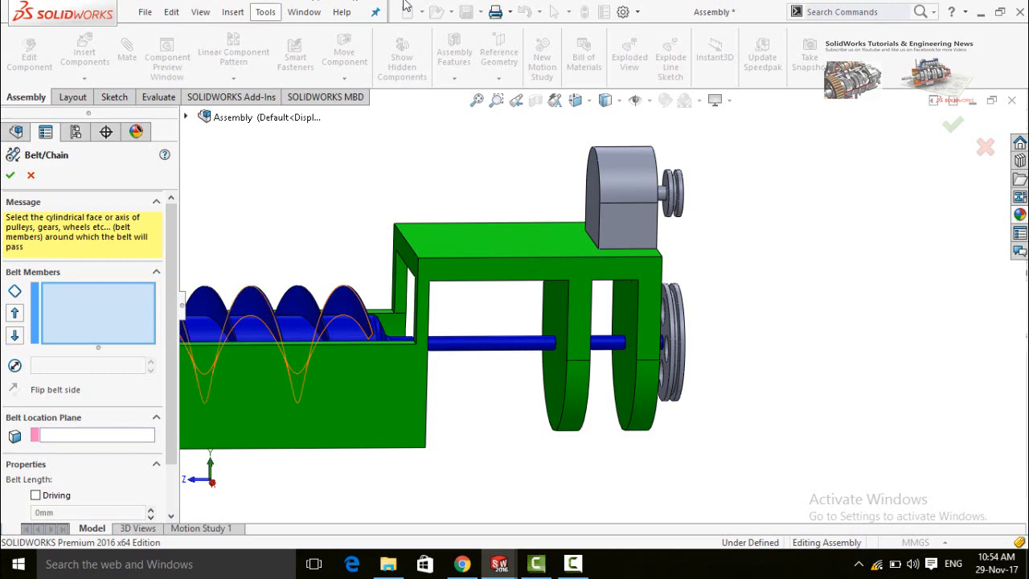
{"action": "scroll", "coordinate": [716, 269], "scroll_direction": "down", "scroll_amount": 4}
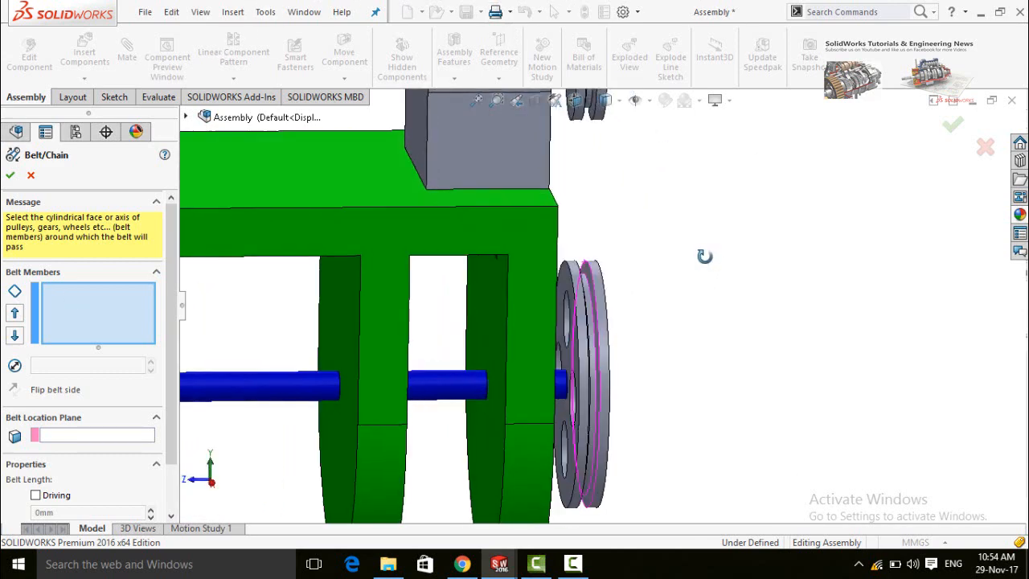
{"action": "left_click", "coordinate": [581, 302]}
{"action": "right_click", "coordinate": [97, 304]}
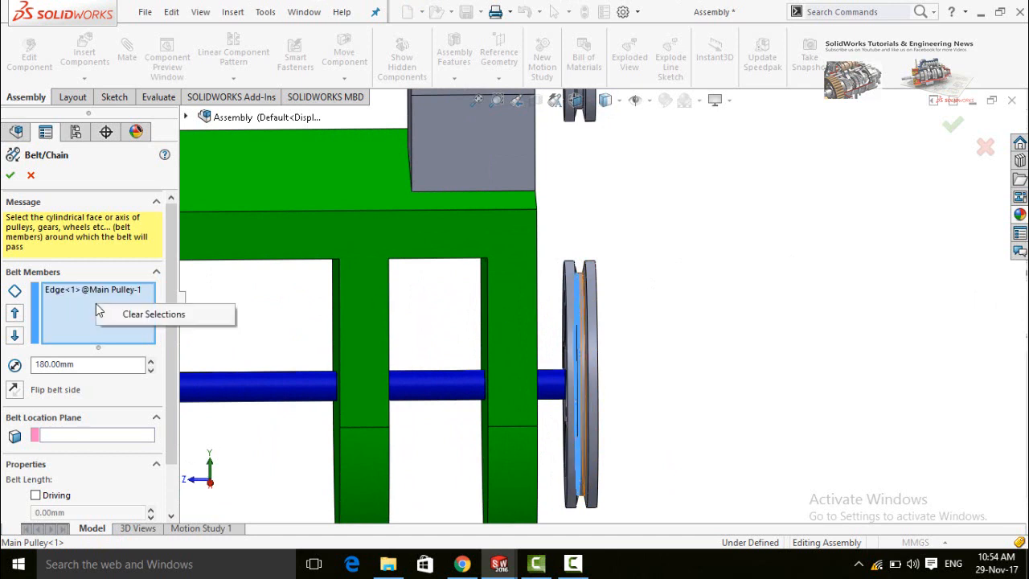
{"action": "left_click", "coordinate": [208, 320]}
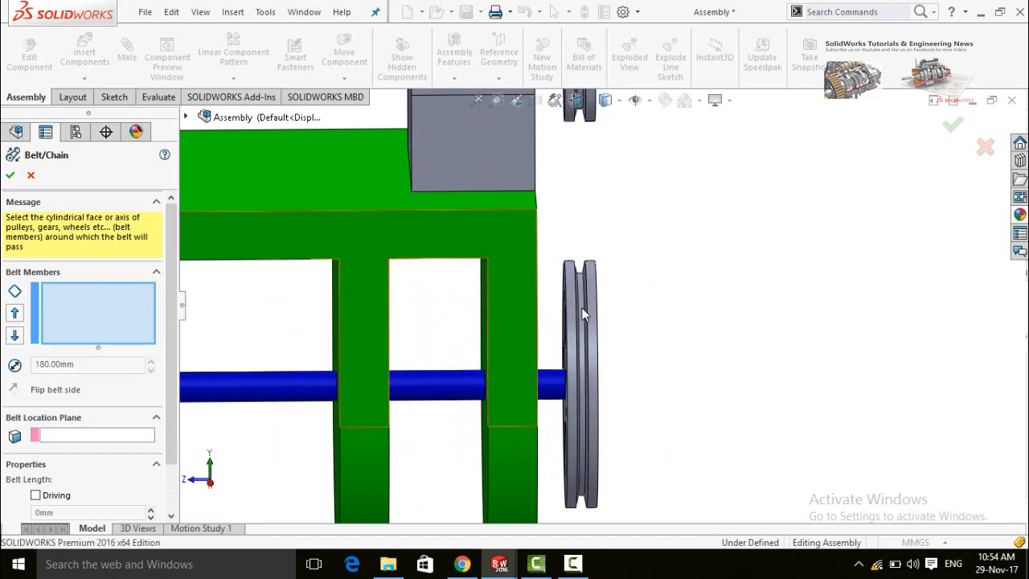
Create an engaged belt around the groove faces of the main pulley and the generator pulley, with Create belt part enabled
{"action": "scroll", "coordinate": [581, 307], "scroll_direction": "down", "scroll_amount": 2}
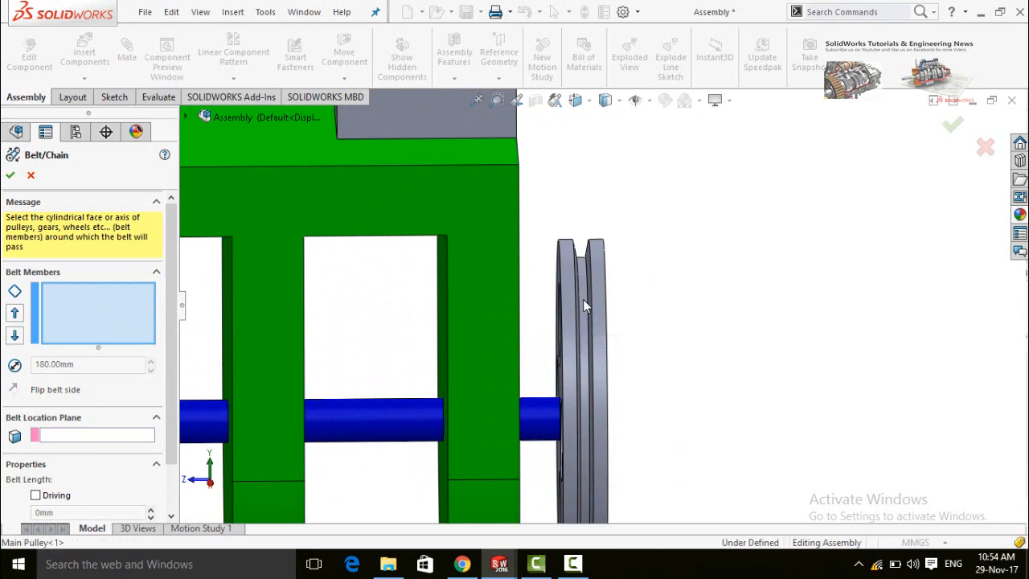
{"action": "left_click", "coordinate": [584, 302]}
{"action": "scroll", "coordinate": [584, 302], "scroll_direction": "up", "scroll_amount": 2}
{"action": "scroll", "coordinate": [588, 201], "scroll_direction": "down", "scroll_amount": 5}
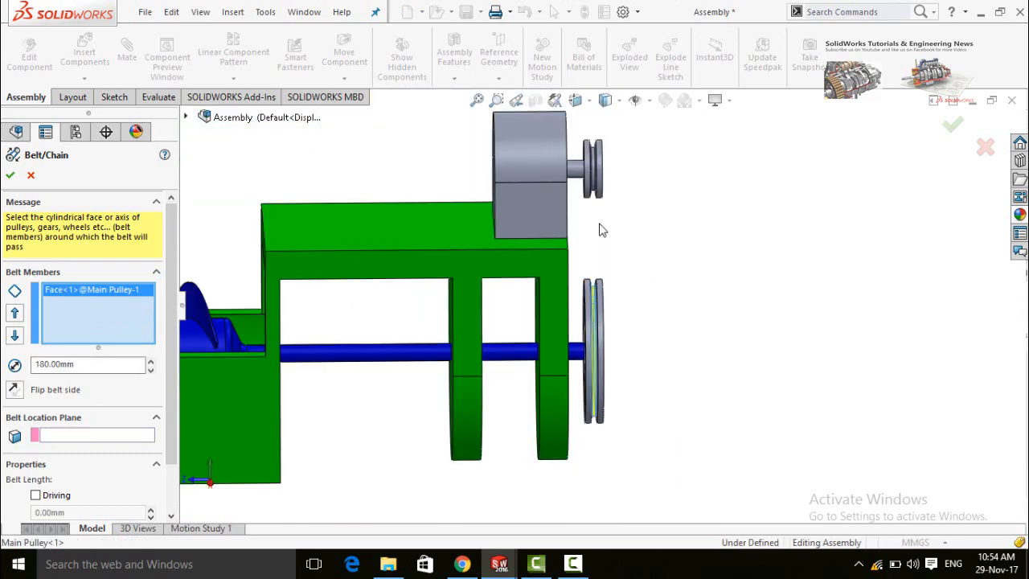
{"action": "left_click", "coordinate": [588, 208]}
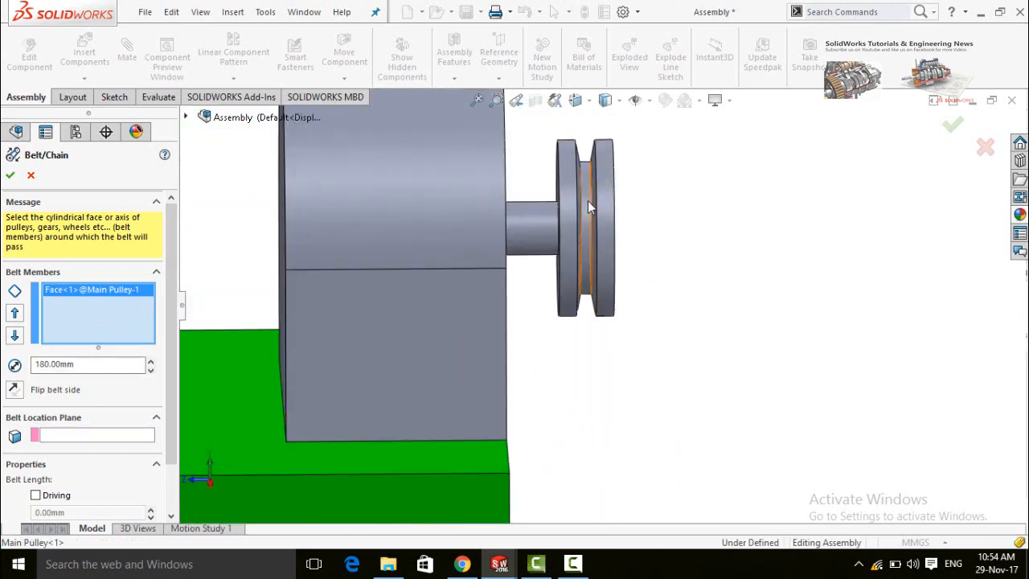
{"action": "scroll", "coordinate": [618, 353], "scroll_direction": "up", "scroll_amount": 3}
{"action": "scroll", "coordinate": [618, 352], "scroll_direction": "up", "scroll_amount": 3}
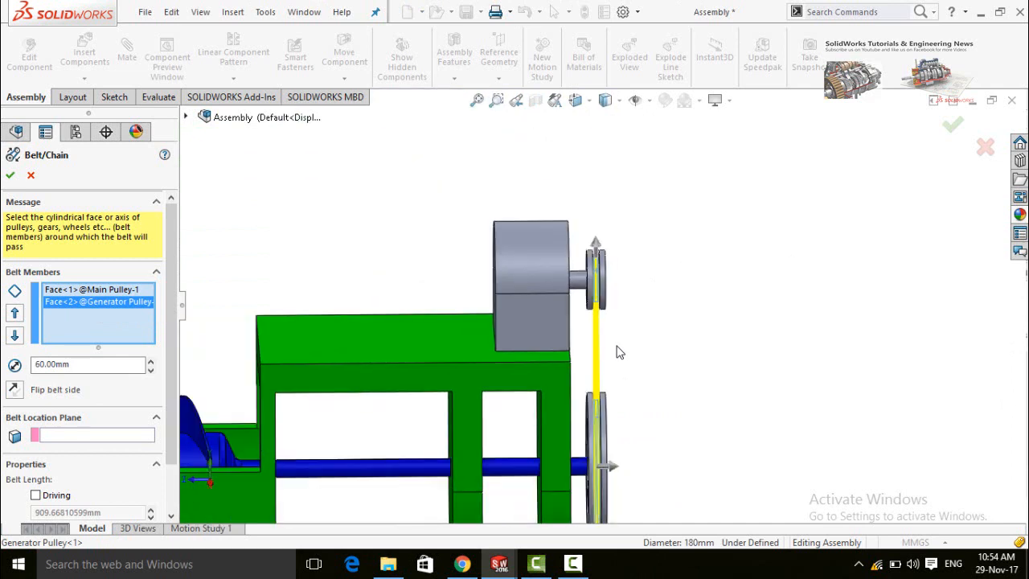
{"action": "left_click_drag", "start_coordinate": [172, 263], "coordinate": [172, 340]}
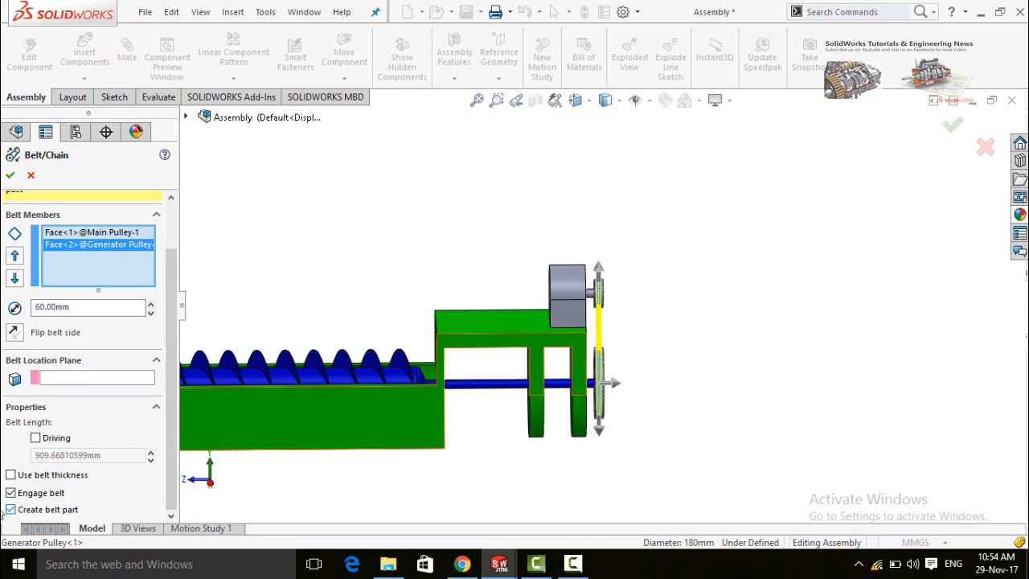
{"action": "left_click", "coordinate": [9, 178]}
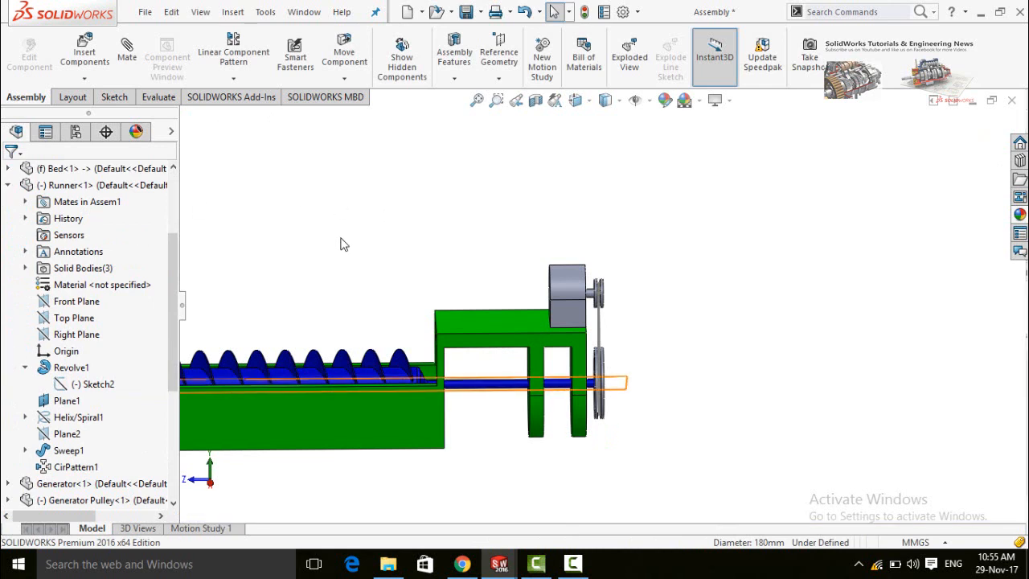
Edit the belt part under the belt feature in place within the assembly
{"action": "scroll", "coordinate": [2, 386], "scroll_direction": "down", "scroll_amount": 5}
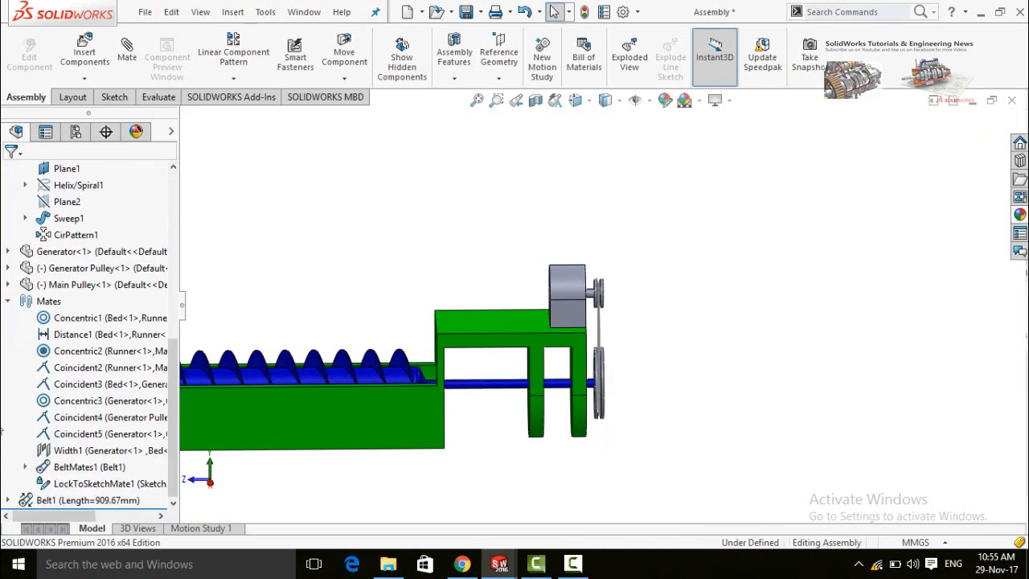
{"action": "left_click", "coordinate": [7, 500]}
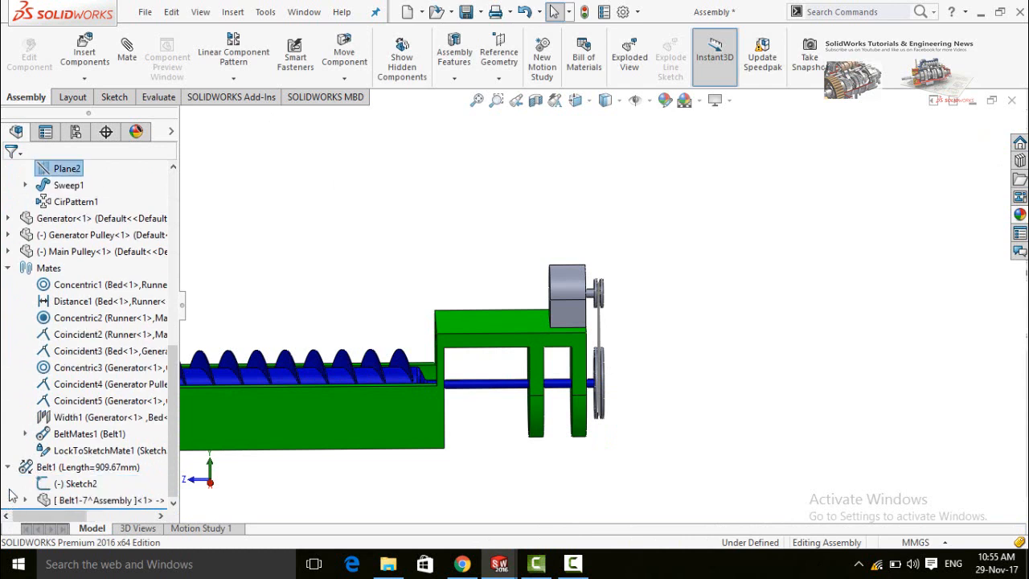
{"action": "left_click", "coordinate": [96, 500]}
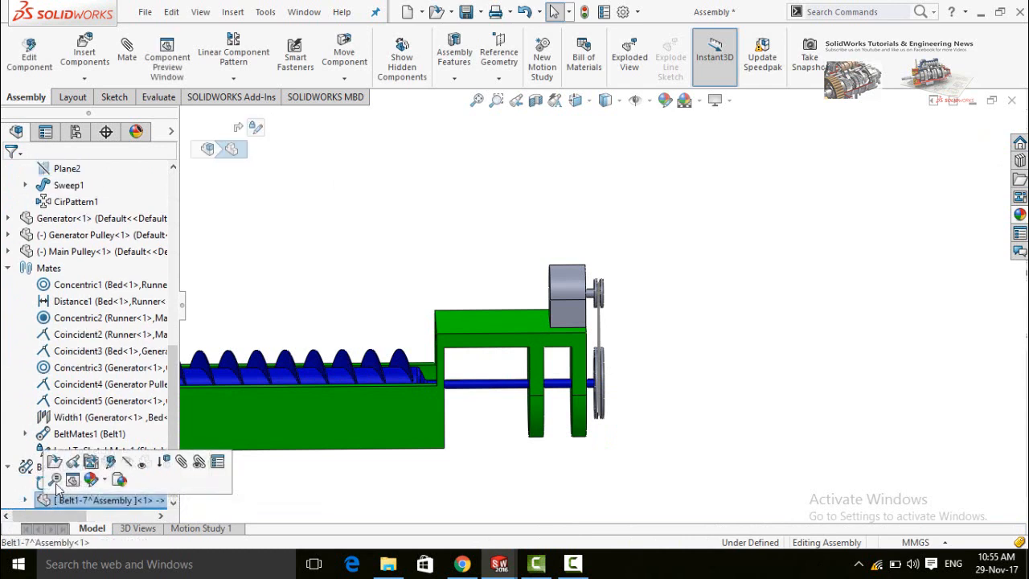
{"action": "left_click", "coordinate": [72, 461]}
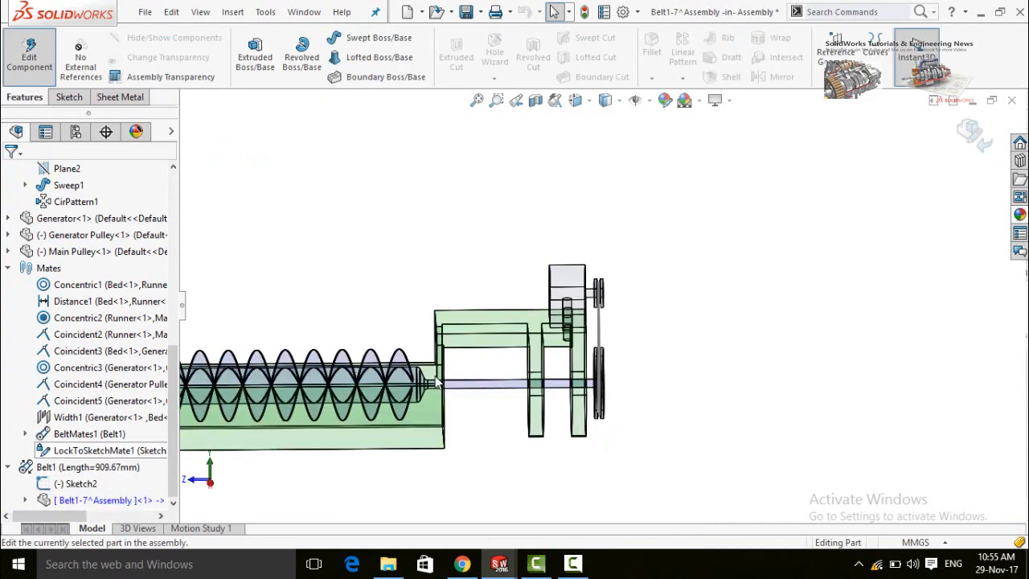
Create a reference plane perpendicular to the belt sketch's straight line, coincident with that line's endpoint at the main pulley
{"action": "scroll", "coordinate": [632, 338], "scroll_direction": "down", "scroll_amount": 3}
{"action": "scroll", "coordinate": [607, 321], "scroll_direction": "up", "scroll_amount": 1}
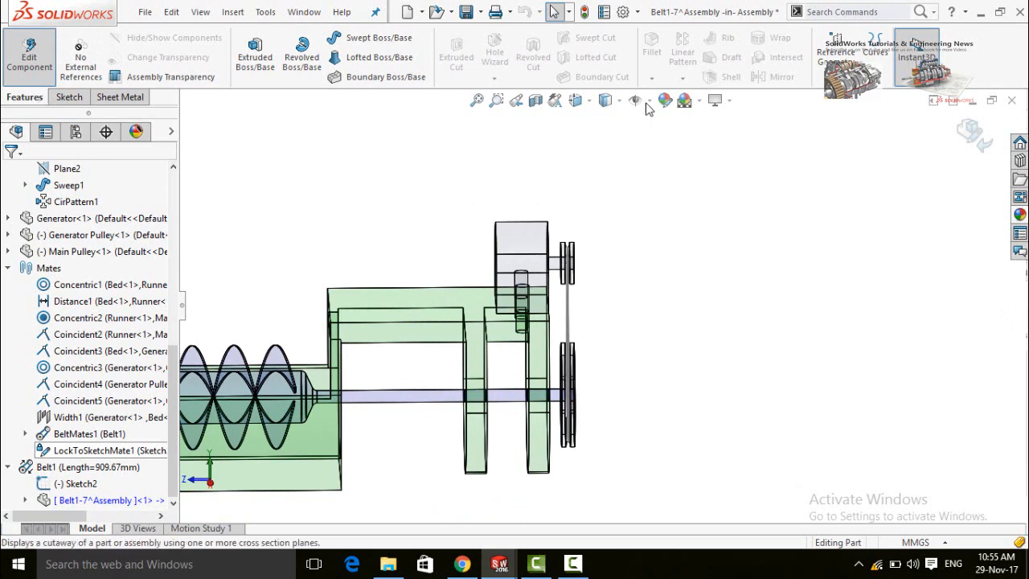
{"action": "left_click", "coordinate": [837, 44]}
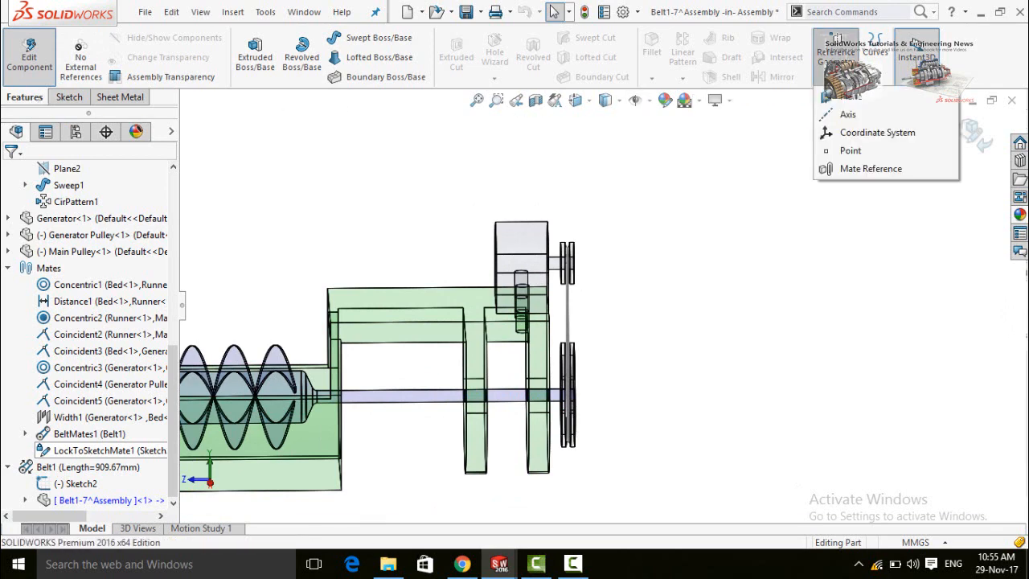
{"action": "left_click", "coordinate": [841, 98]}
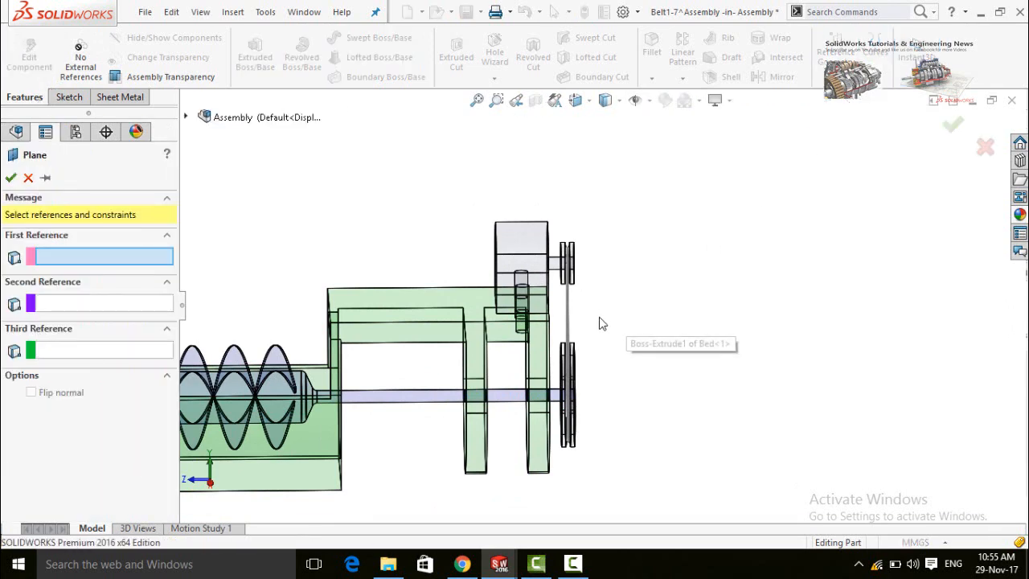
{"action": "scroll", "coordinate": [594, 334], "scroll_direction": "down", "scroll_amount": 2}
{"action": "mouse_move", "coordinate": [602, 414]}
{"action": "middle_mouse_down"}
{"action": "mouse_move", "coordinate": [597, 398]}
{"action": "mouse_move", "coordinate": [518, 381]}
{"action": "middle_mouse_up"}
{"action": "scroll", "coordinate": [522, 340], "scroll_direction": "down", "scroll_amount": 5}
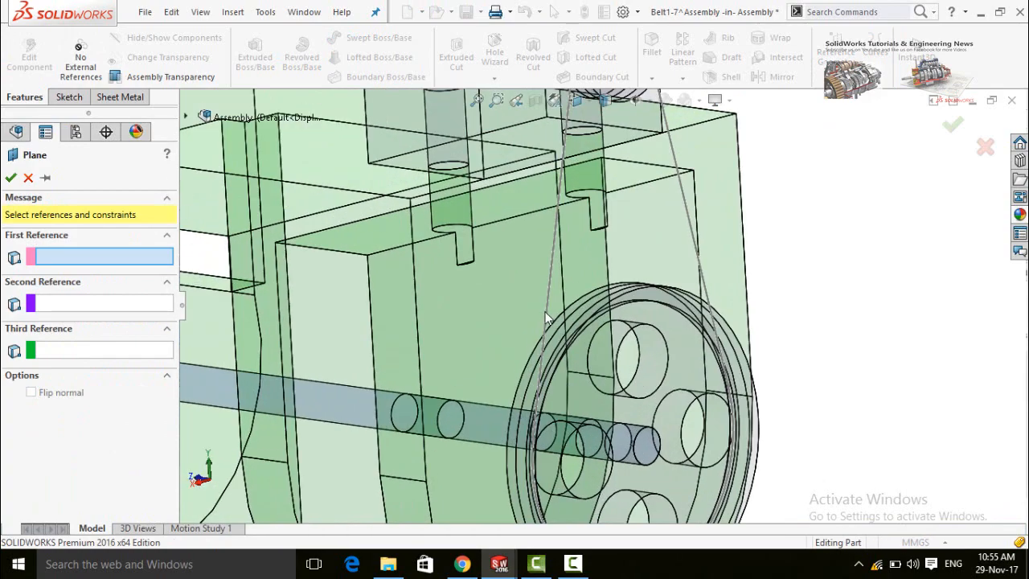
{"action": "left_click", "coordinate": [548, 294]}
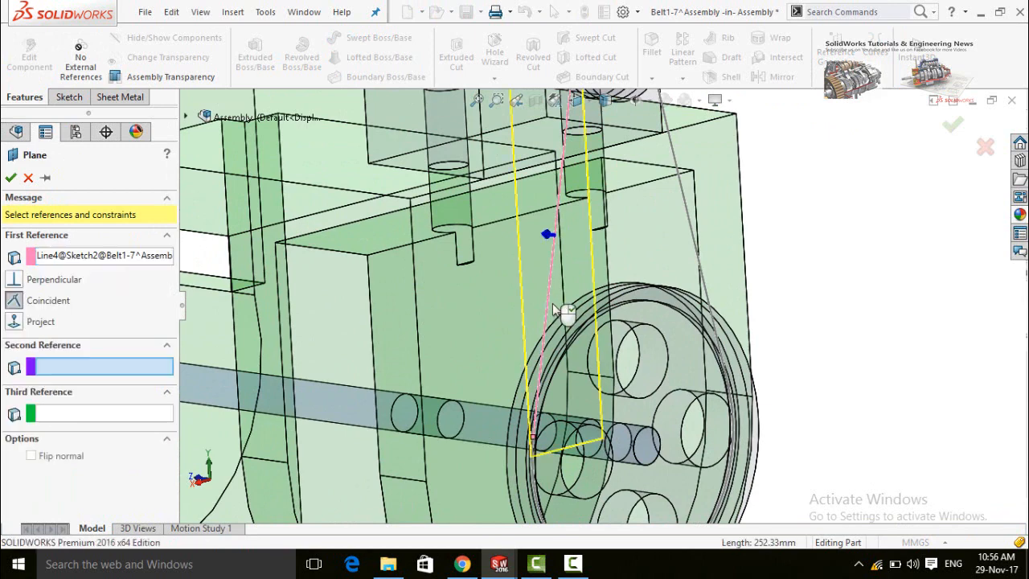
{"action": "left_click", "coordinate": [532, 437]}
{"action": "scroll", "coordinate": [533, 438], "scroll_direction": "up", "scroll_amount": 3}
{"action": "scroll", "coordinate": [478, 392], "scroll_direction": "up", "scroll_amount": 2}
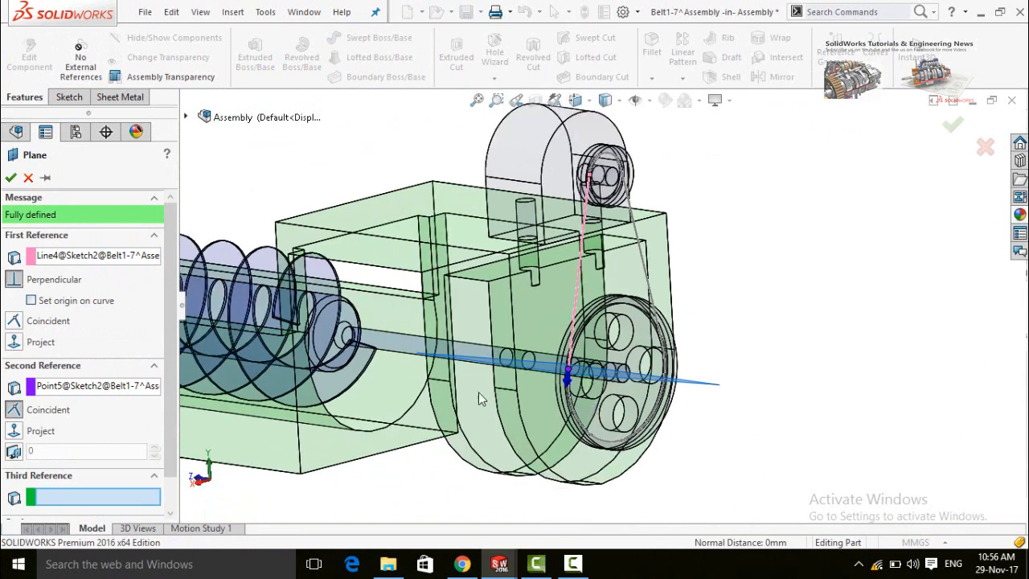
{"action": "left_click", "coordinate": [10, 177]}
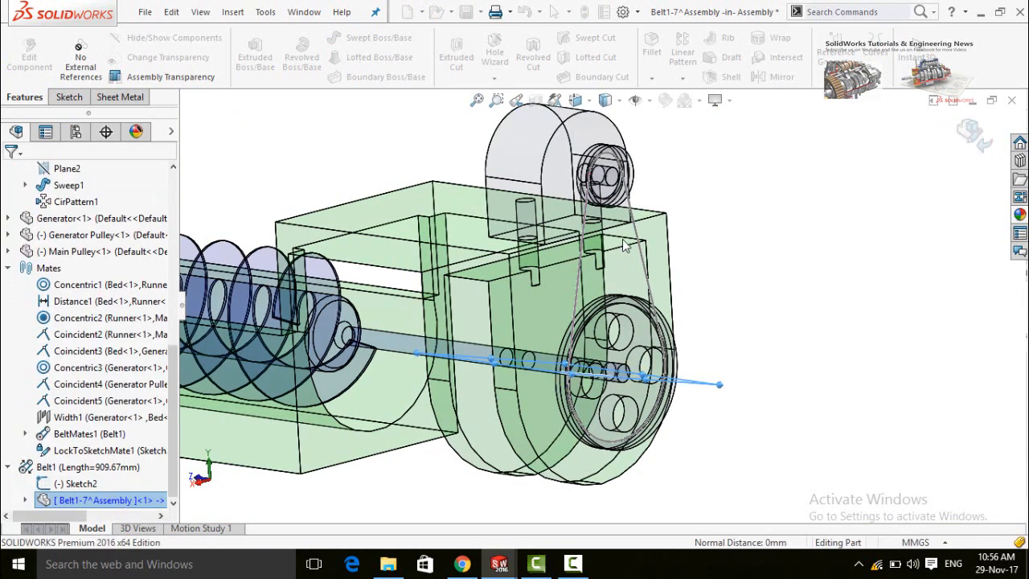
Start a new sketch on the reference plane Plane1 in the belt part
{"action": "middle_click_drag", "start_coordinate": [738, 345], "coordinate": [750, 312]}
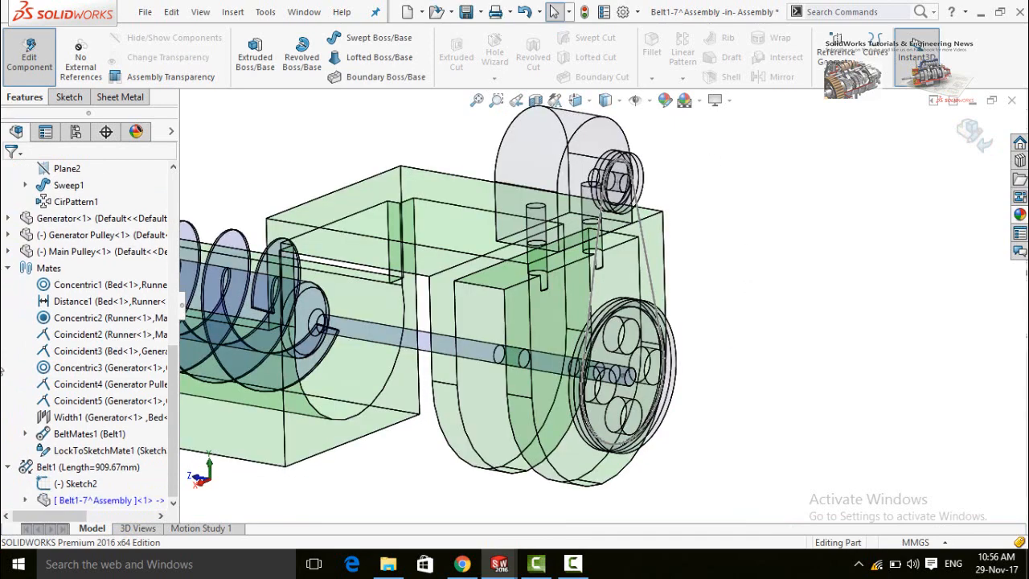
{"action": "left_click", "coordinate": [25, 500]}
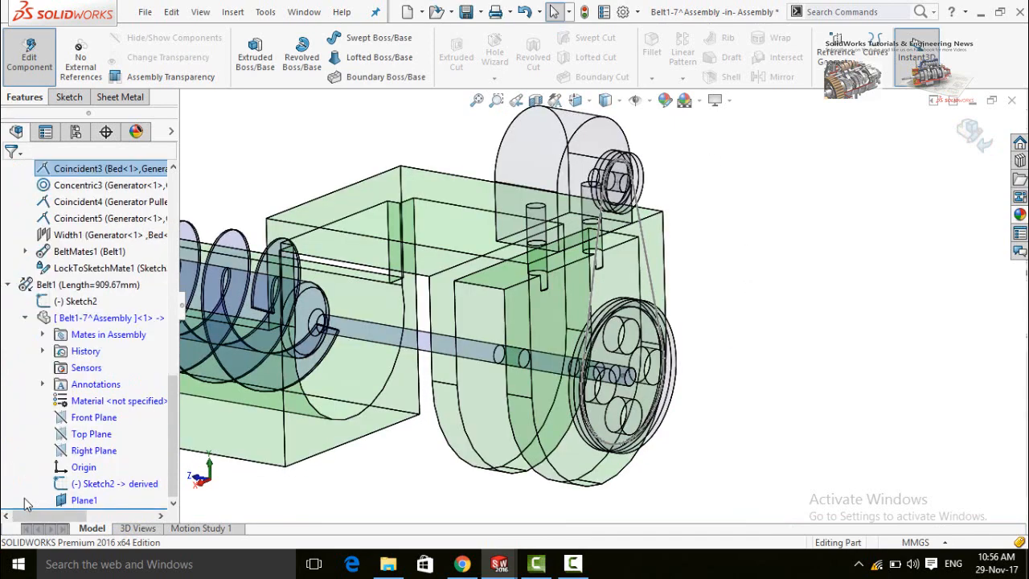
{"action": "left_click", "coordinate": [67, 500]}
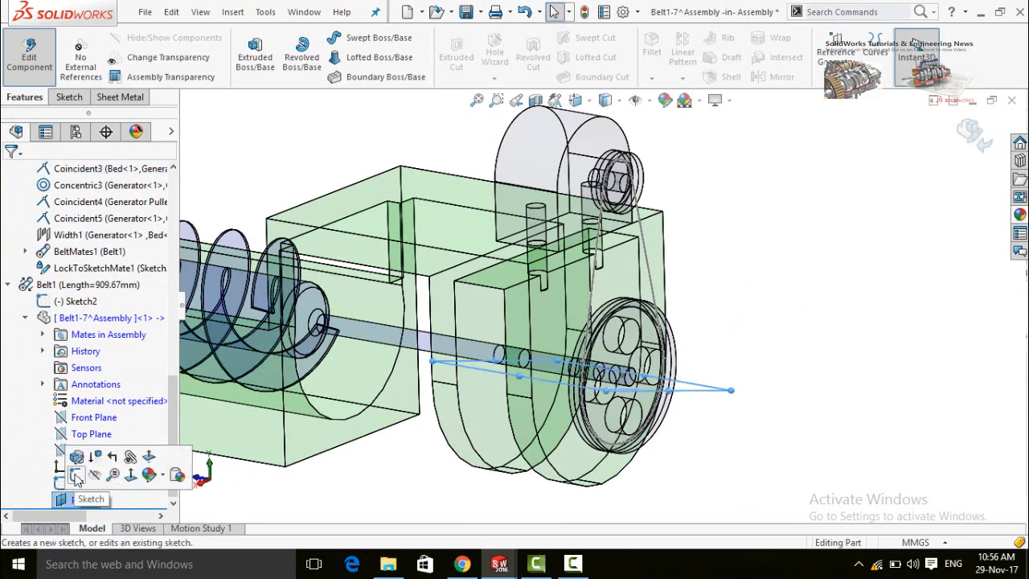
{"action": "left_click", "coordinate": [77, 477]}
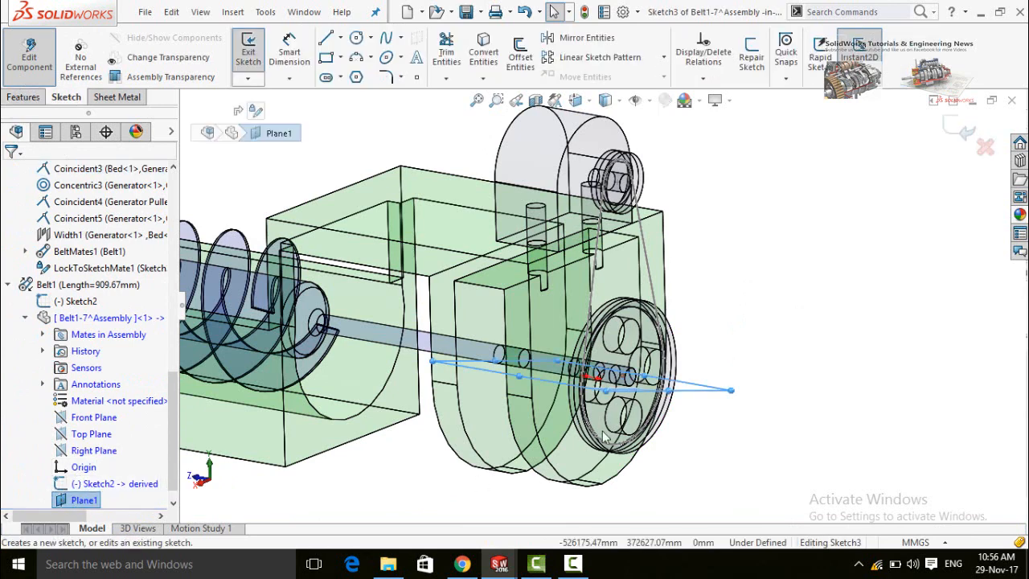
{"action": "left_click", "coordinate": [745, 293]}
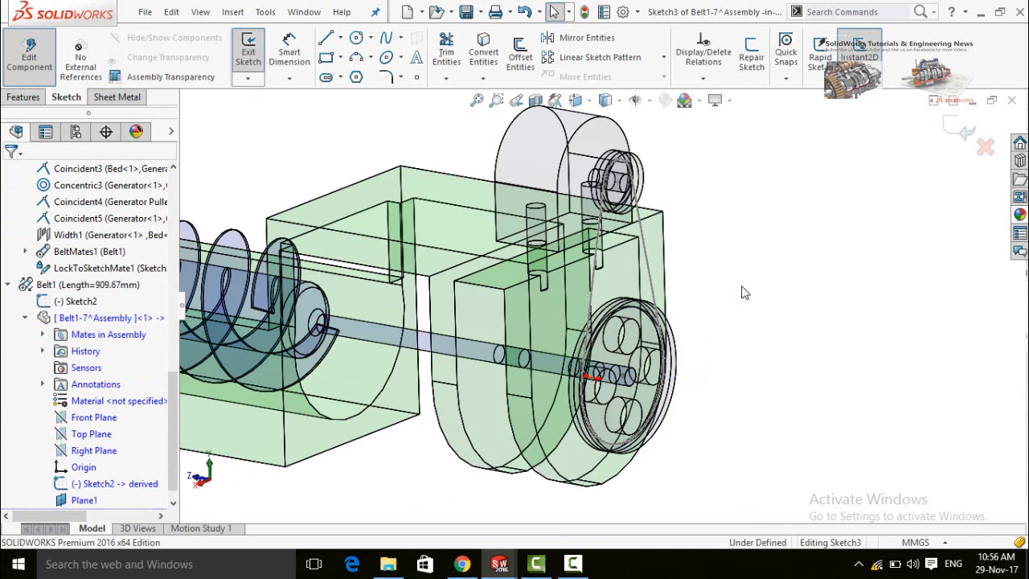
Sketch a closed four-line trapezoid through the corners of the main pulley's groove as the belt's cross-section
{"action": "key", "text": "ctrl+8"}
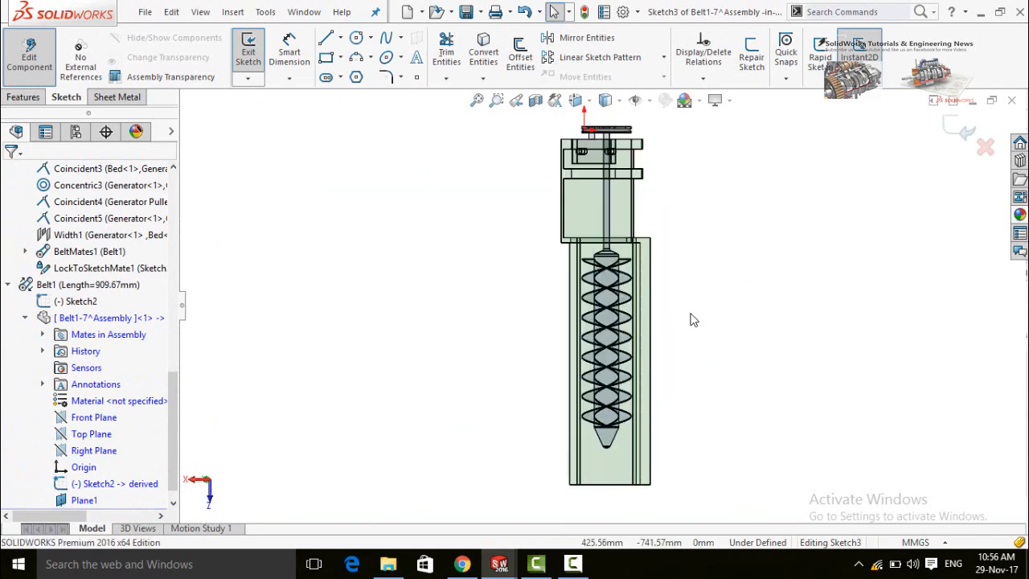
{"action": "scroll", "coordinate": [553, 249], "scroll_direction": "down", "scroll_amount": 5}
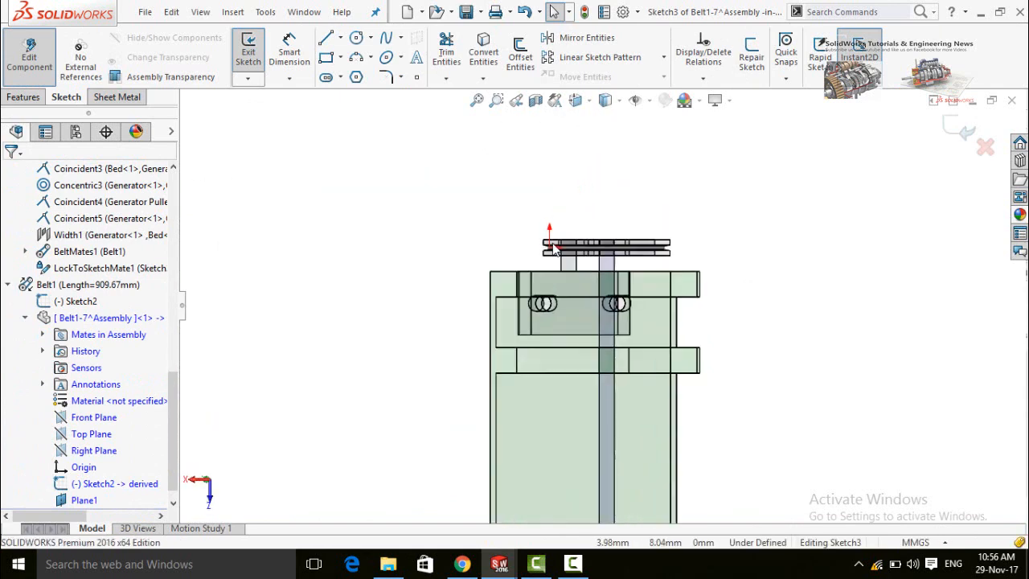
{"action": "scroll", "coordinate": [563, 273], "scroll_direction": "down", "scroll_amount": 4}
{"action": "scroll", "coordinate": [573, 292], "scroll_direction": "down", "scroll_amount": 5}
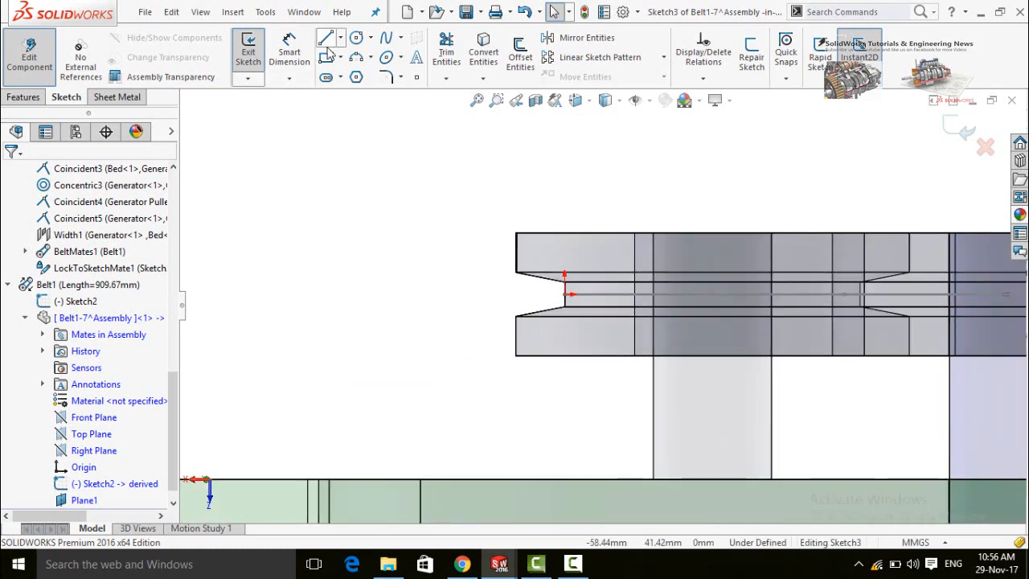
{"action": "left_click", "coordinate": [326, 41]}
{"action": "left_click", "coordinate": [565, 305]}
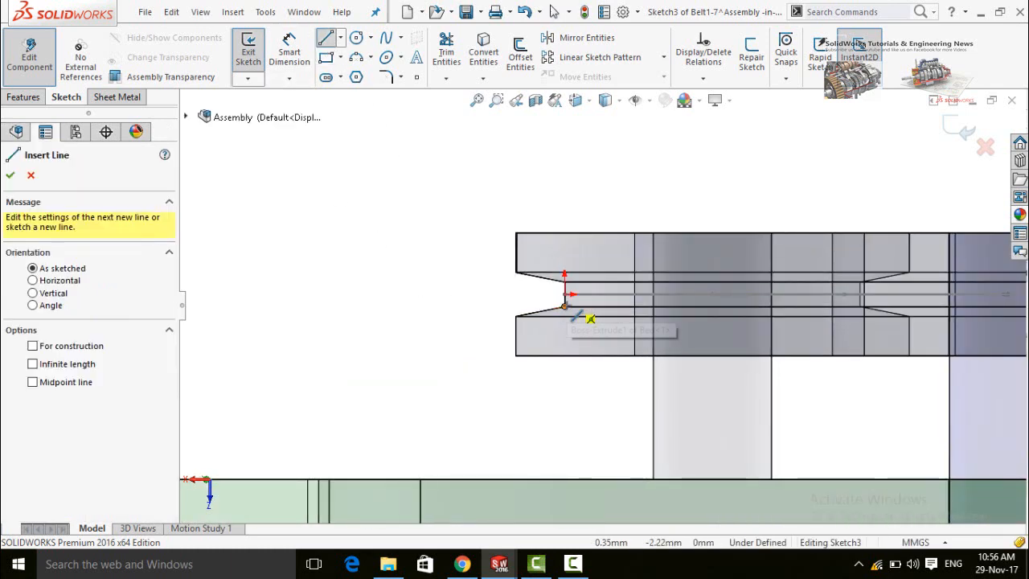
{"action": "left_click", "coordinate": [564, 282]}
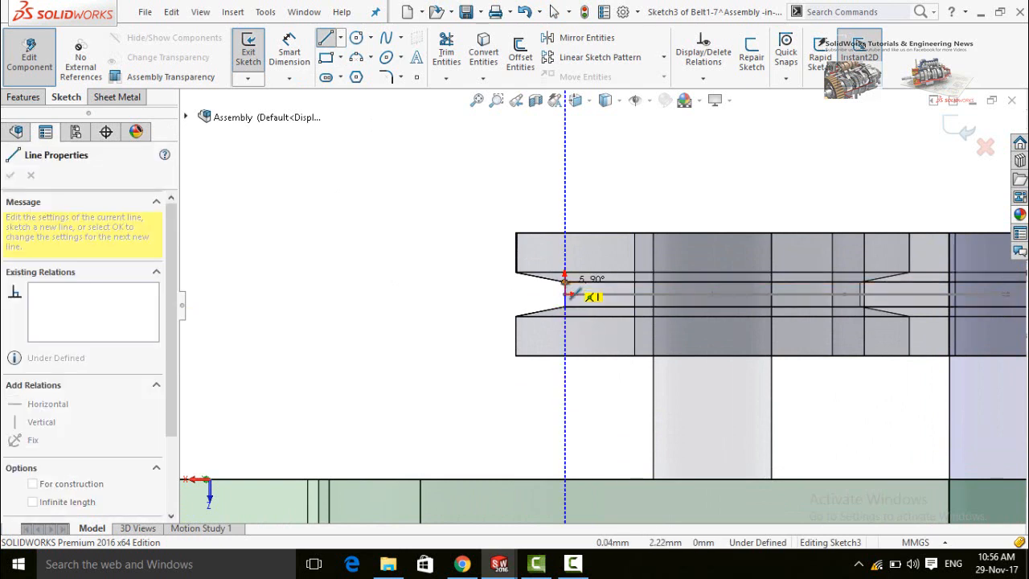
{"action": "left_click", "coordinate": [515, 272]}
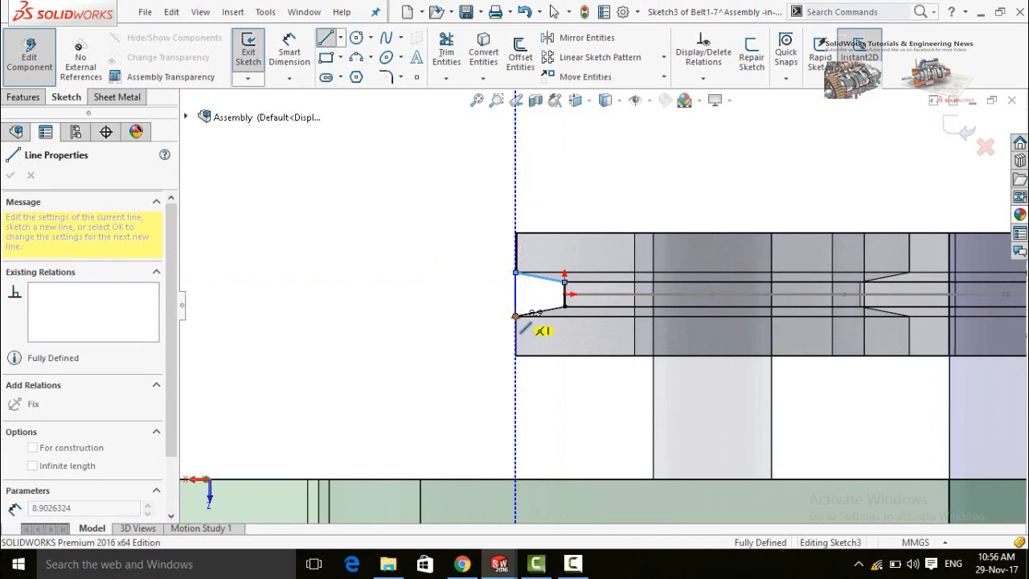
{"action": "left_click", "coordinate": [516, 316]}
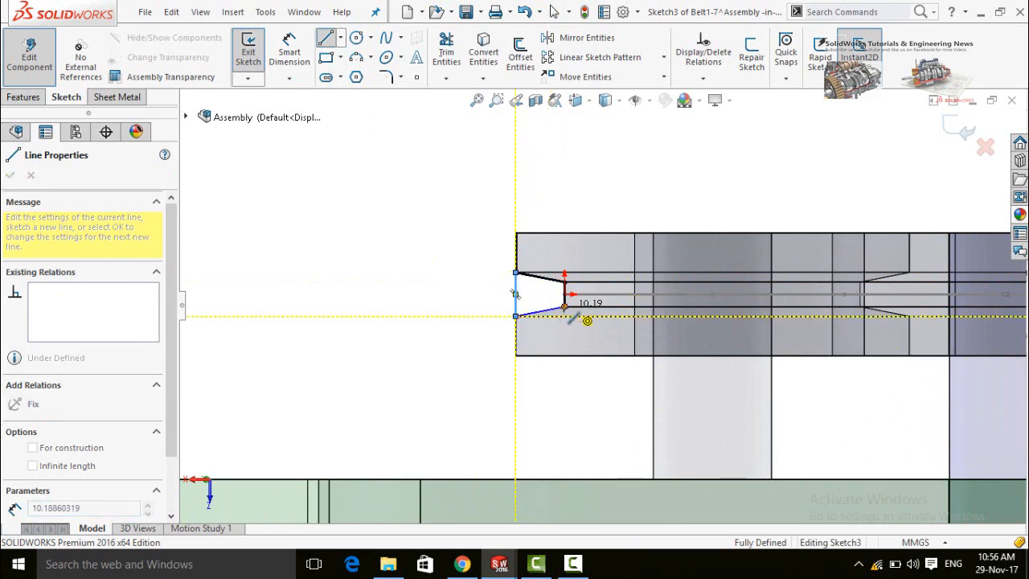
{"action": "left_click", "coordinate": [564, 306]}
{"action": "left_click", "coordinate": [10, 175]}
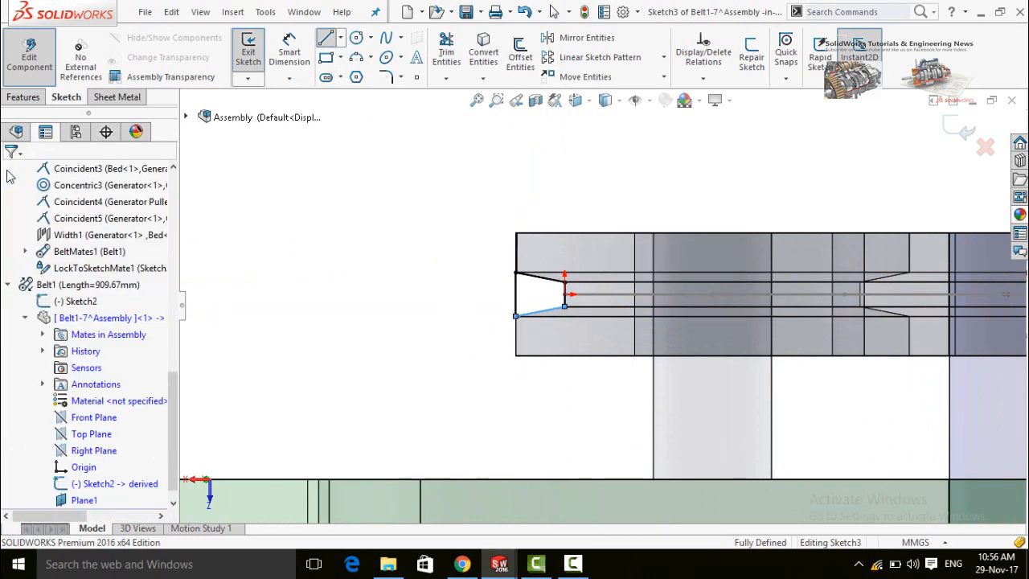
{"action": "scroll", "coordinate": [425, 211], "scroll_direction": "up", "scroll_amount": 2}
{"action": "left_click", "coordinate": [10, 175]}
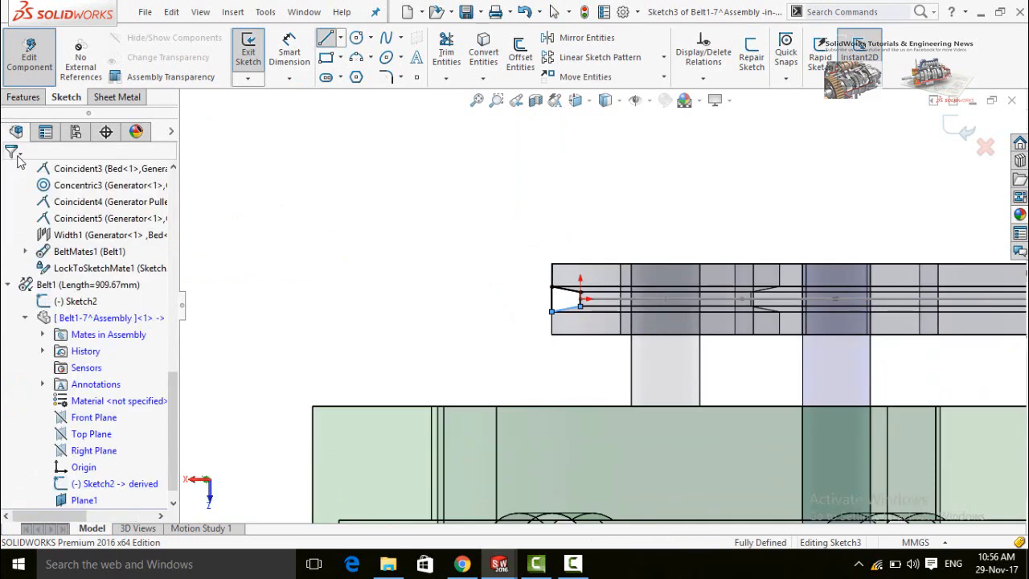
Sweep the trapezoidal profile along the belt sketch Sketch2 to form the solid belt, and return to editing the assembly
{"action": "left_click", "coordinate": [18, 100]}
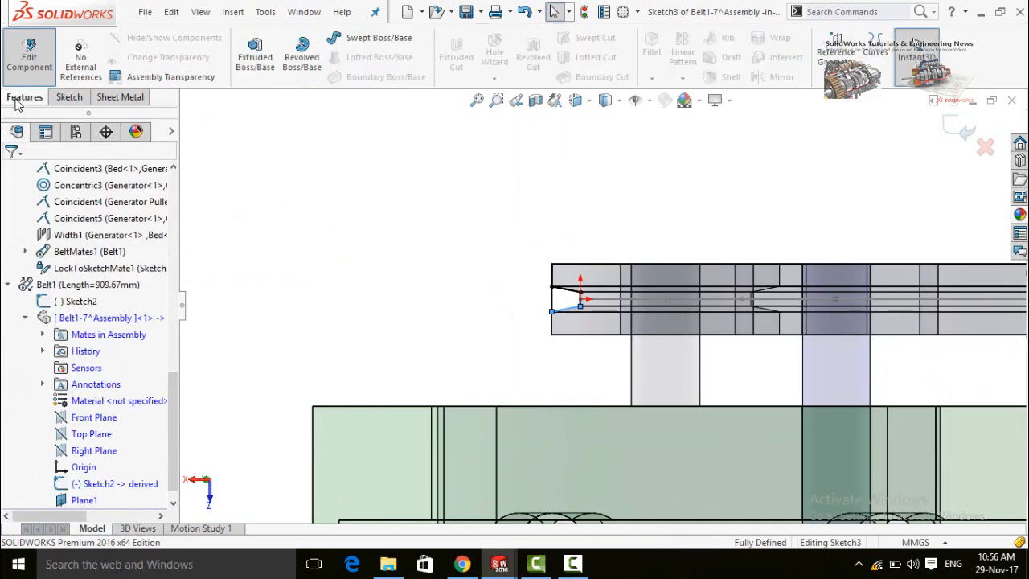
{"action": "left_click", "coordinate": [359, 41]}
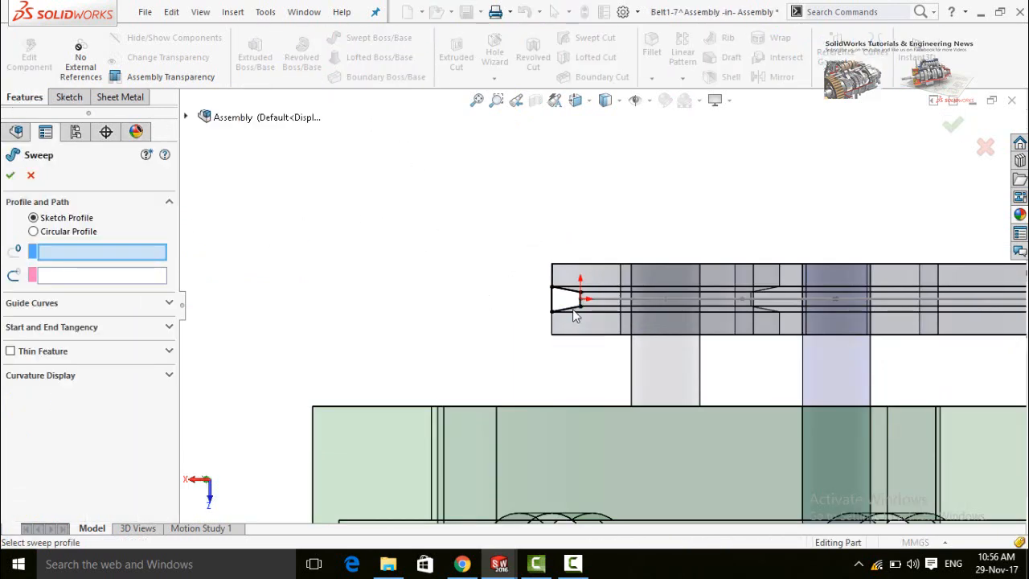
{"action": "scroll", "coordinate": [575, 315], "scroll_direction": "down", "scroll_amount": 3}
{"action": "left_click", "coordinate": [561, 313]}
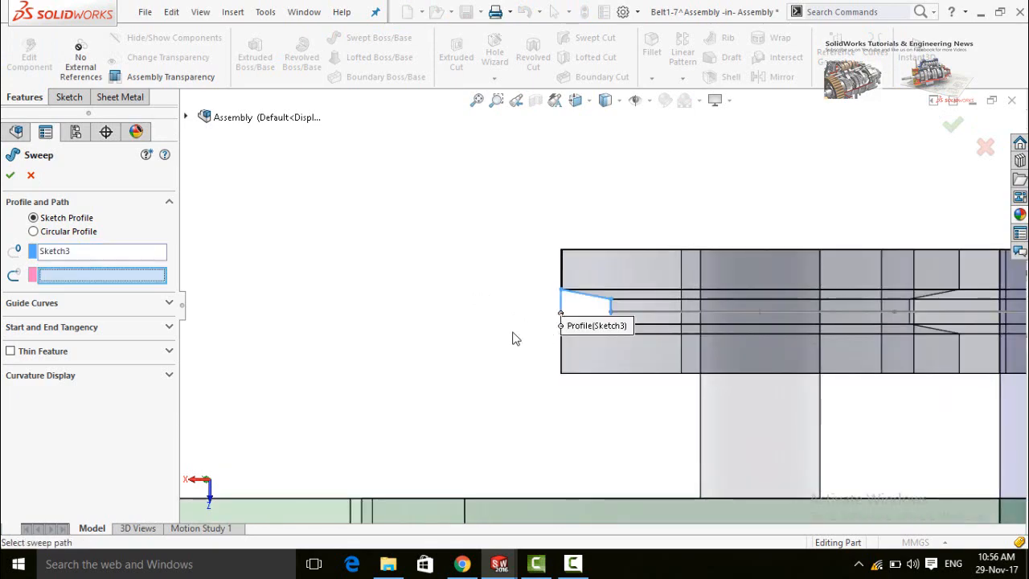
{"action": "scroll", "coordinate": [514, 338], "scroll_direction": "up", "scroll_amount": 5}
{"action": "middle_click_drag", "start_coordinate": [517, 260], "coordinate": [531, 215]}
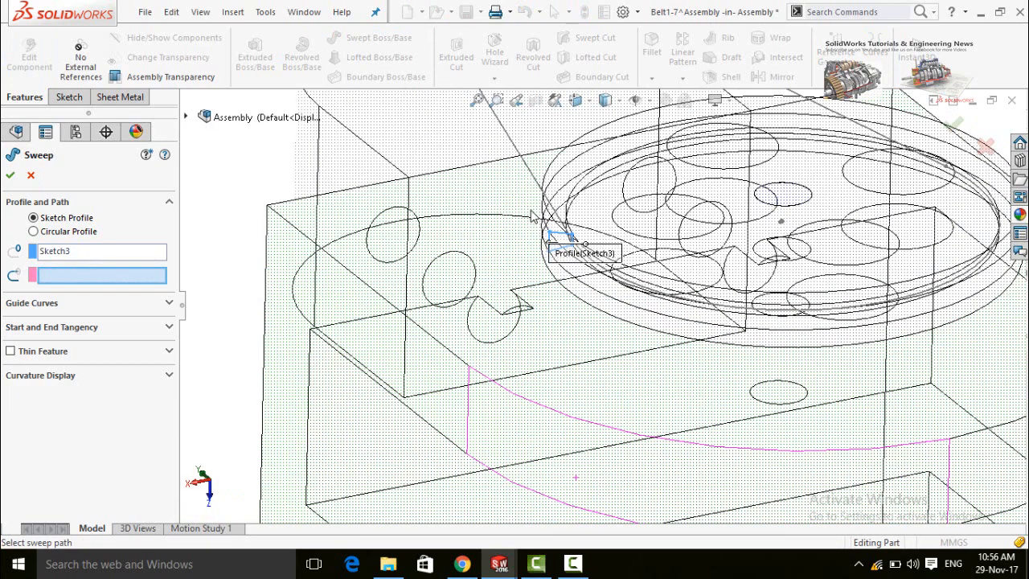
{"action": "left_click", "coordinate": [531, 174]}
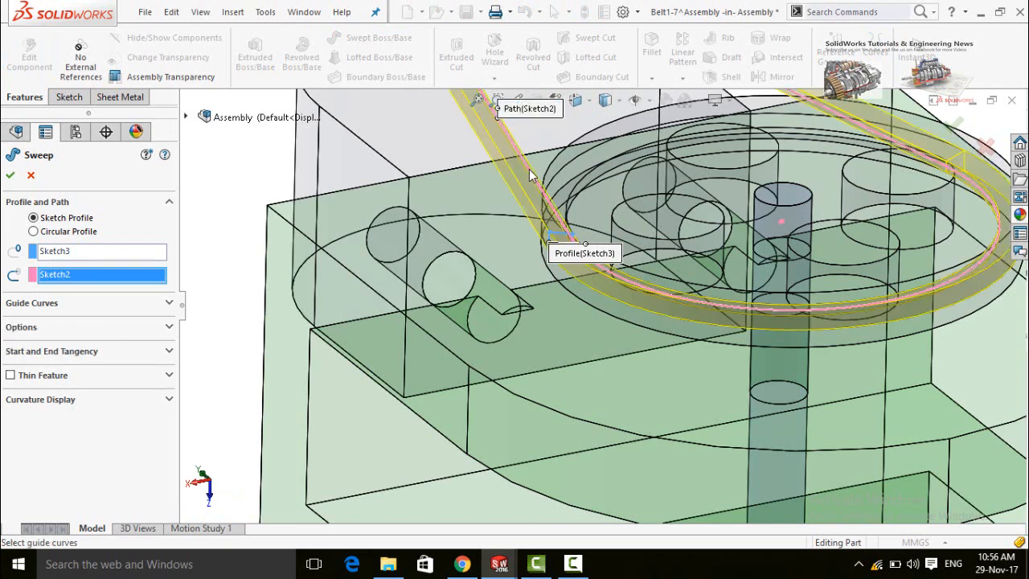
{"action": "scroll", "coordinate": [559, 193], "scroll_direction": "up", "scroll_amount": 3}
{"action": "scroll", "coordinate": [560, 195], "scroll_direction": "up", "scroll_amount": 3}
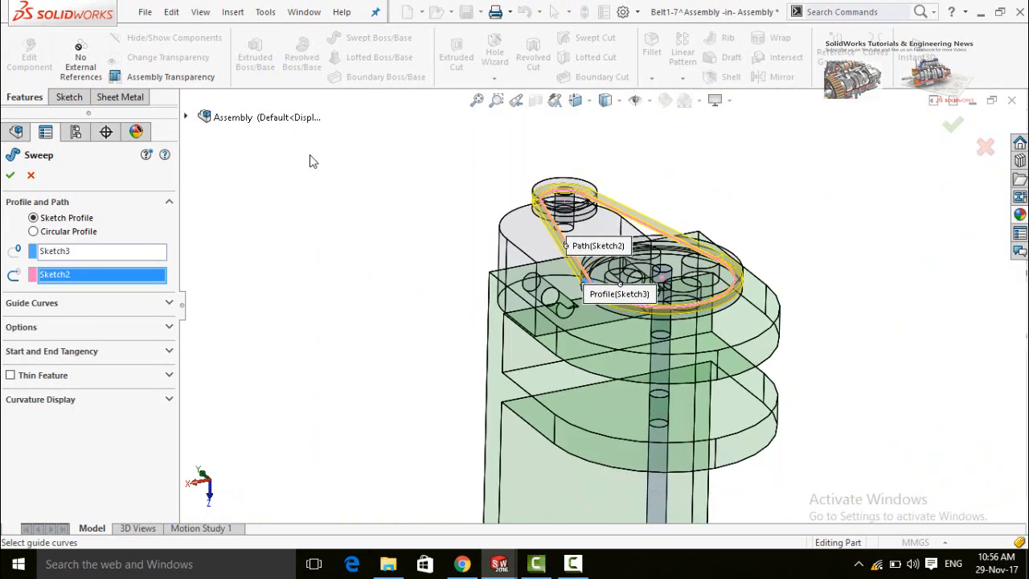
{"action": "left_click", "coordinate": [11, 177]}
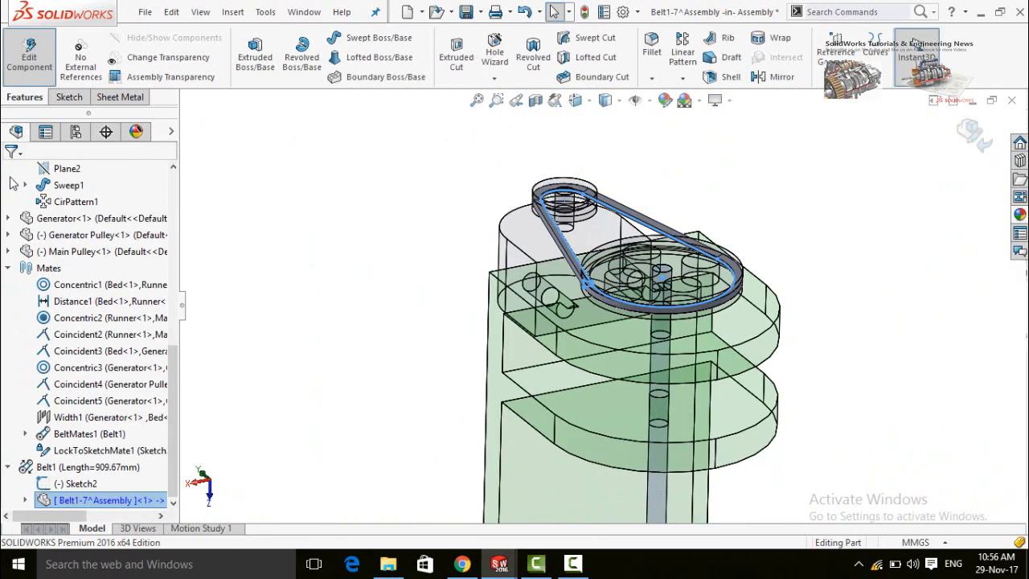
{"action": "left_click", "coordinate": [381, 223]}
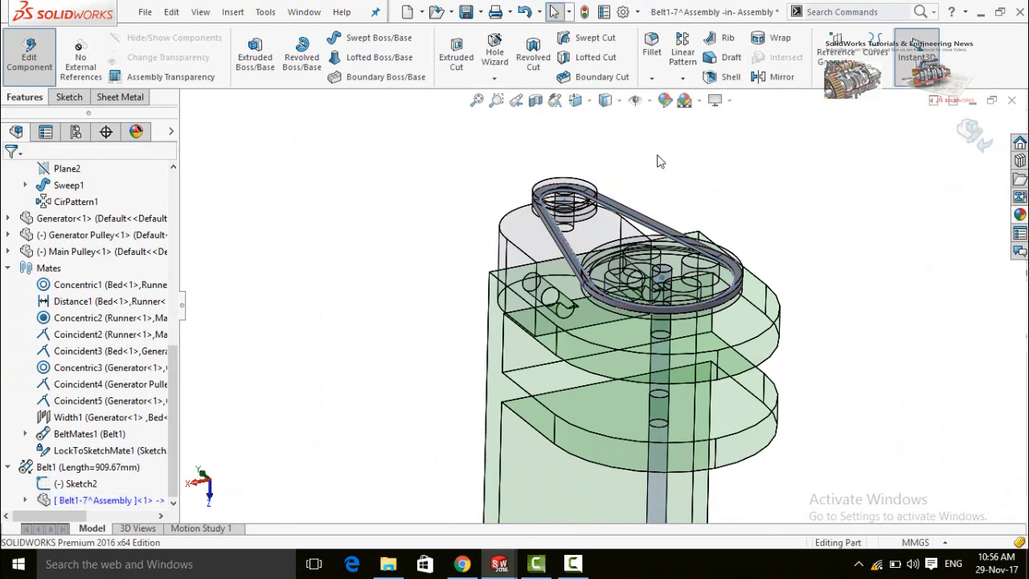
{"action": "left_click", "coordinate": [973, 134]}
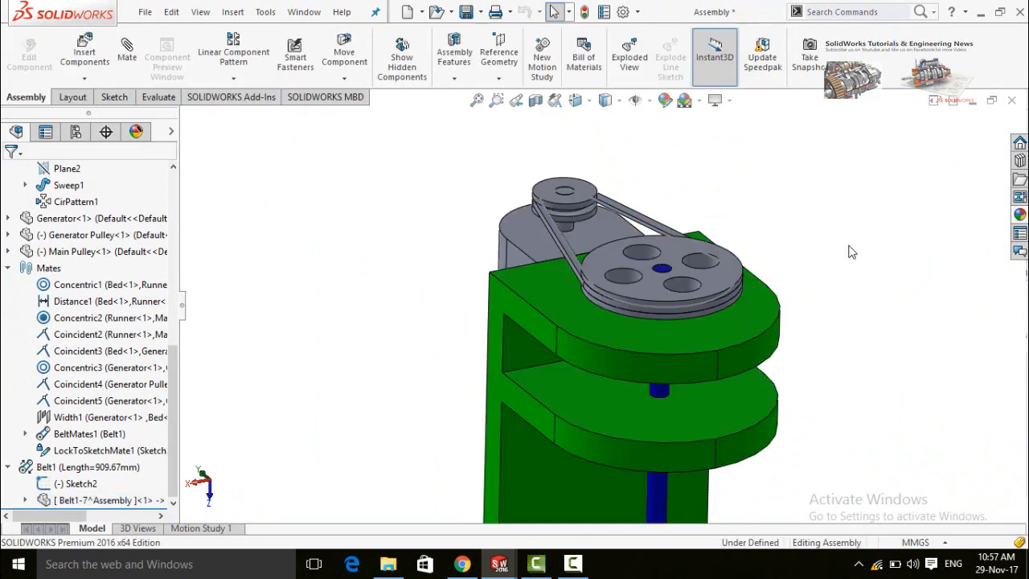
Hide the belt feature's path sketch, Sketch2, in the assembly
{"action": "middle_click_drag", "start_coordinate": [756, 215], "coordinate": [614, 334]}
{"action": "scroll", "coordinate": [609, 306], "scroll_direction": "down", "scroll_amount": 6}
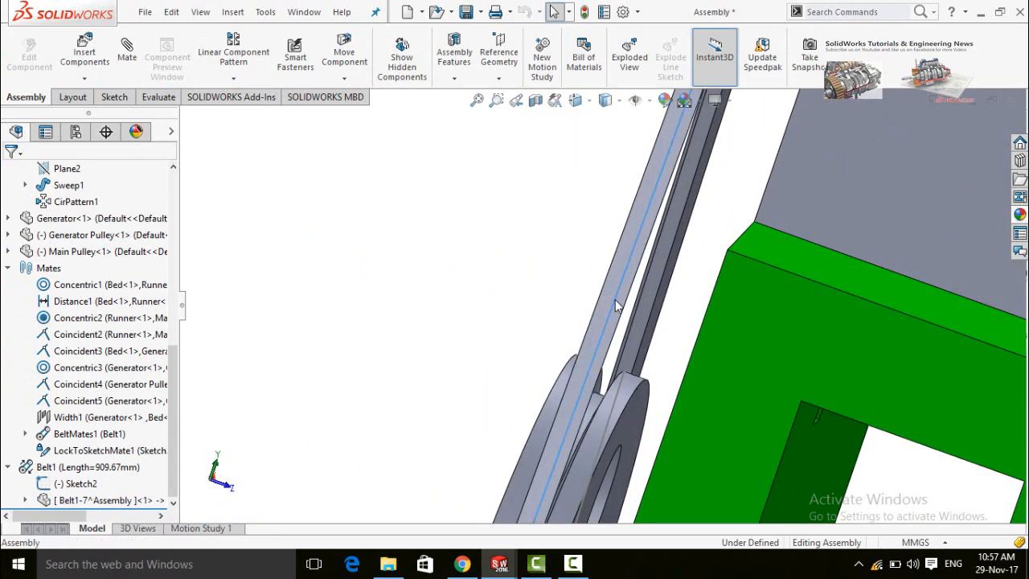
{"action": "left_click", "coordinate": [615, 299]}
{"action": "left_click", "coordinate": [680, 254]}
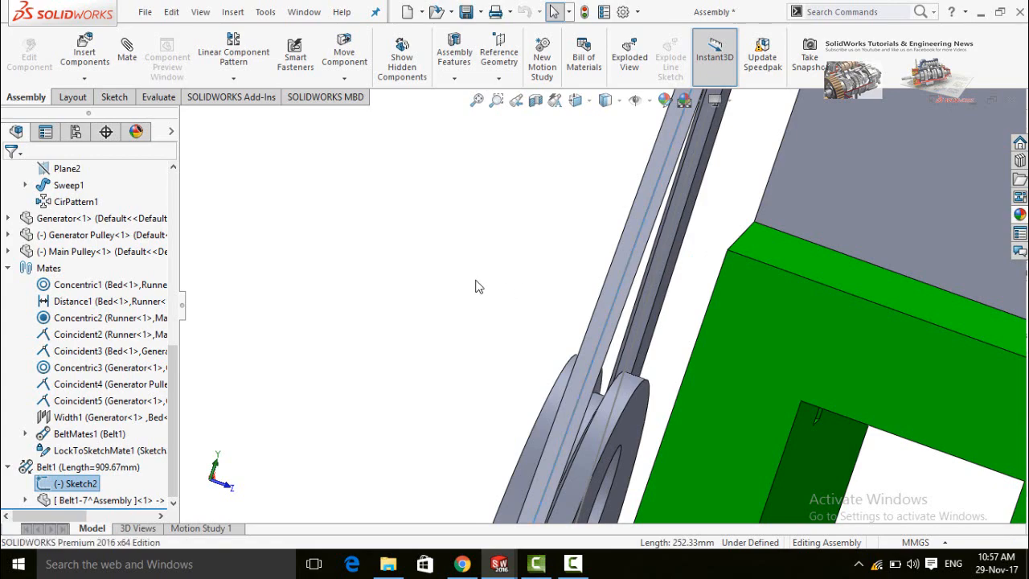
Colour the generator component red from the standard swatches, applied at component level
{"action": "scroll", "coordinate": [449, 310], "scroll_direction": "up", "scroll_amount": 5}
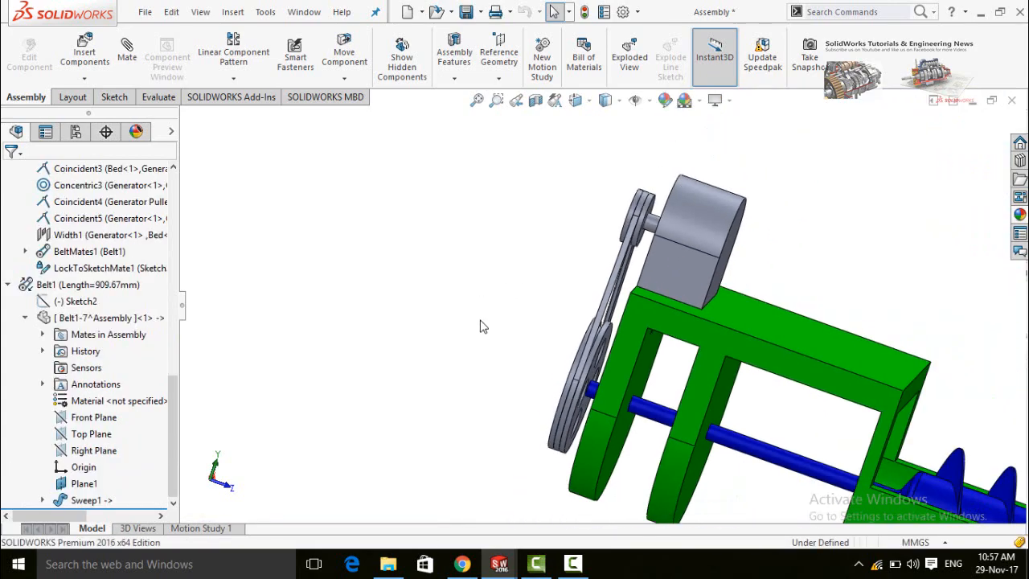
{"action": "middle_click_drag", "start_coordinate": [480, 326], "coordinate": [570, 358]}
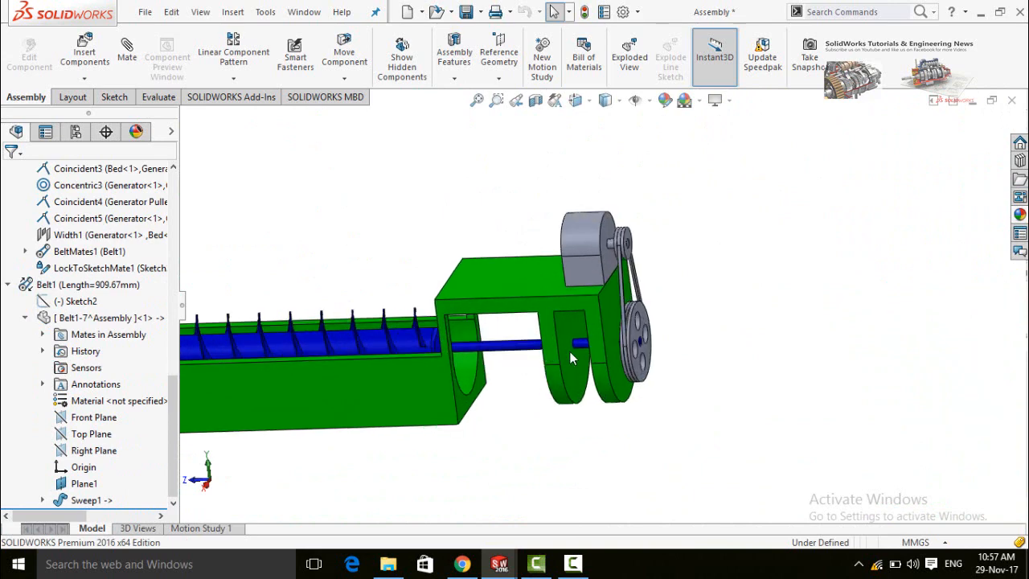
{"action": "scroll", "coordinate": [602, 240], "scroll_direction": "down", "scroll_amount": 2}
{"action": "left_click", "coordinate": [571, 278]}
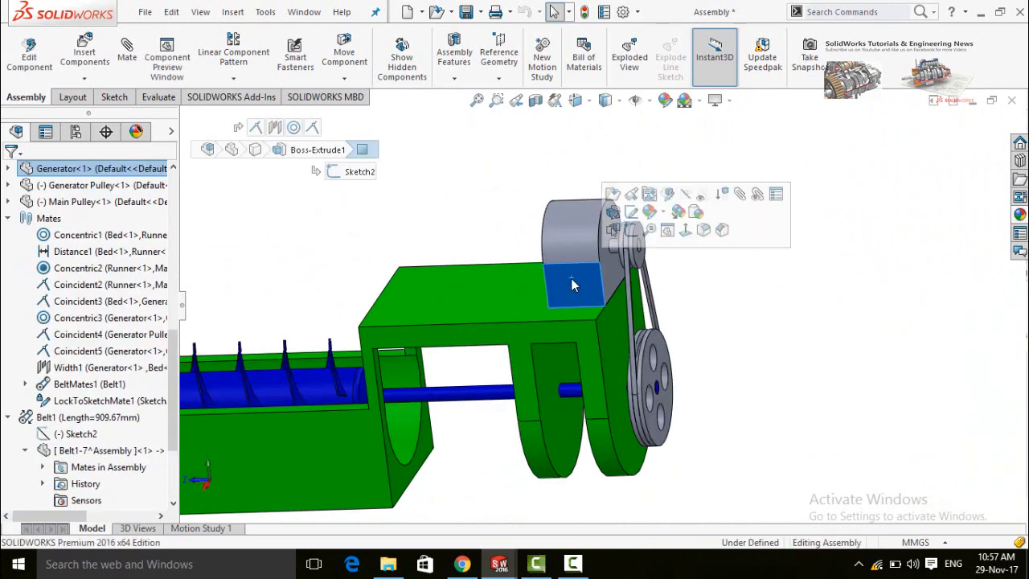
{"action": "left_click", "coordinate": [650, 212]}
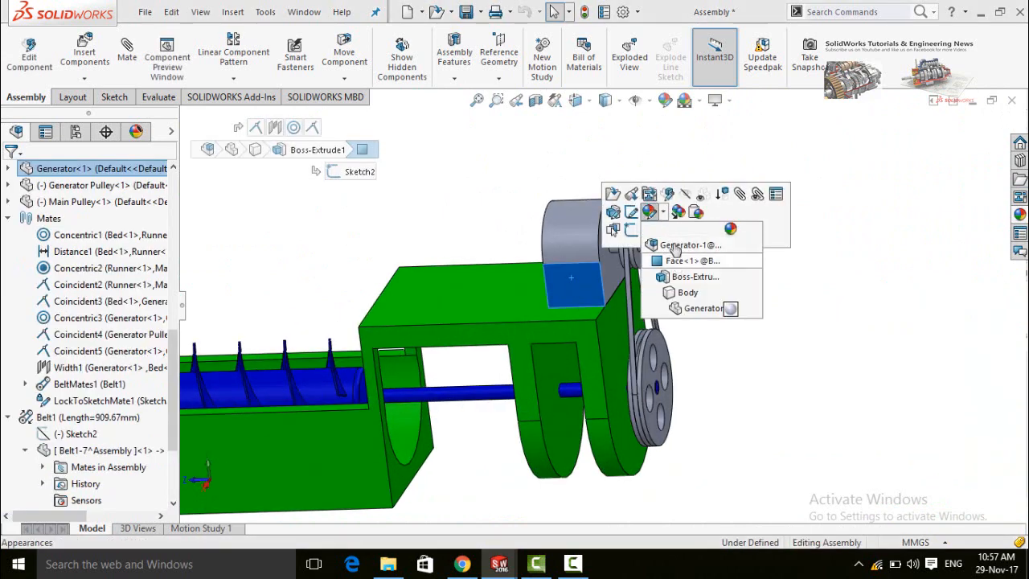
{"action": "left_click", "coordinate": [670, 246]}
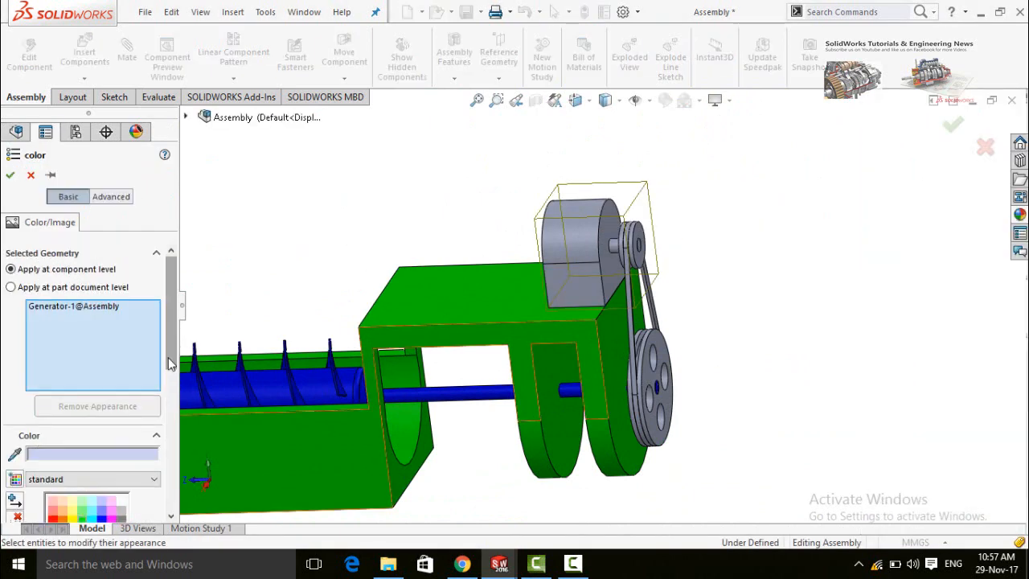
{"action": "scroll", "coordinate": [95, 418], "scroll_direction": "down", "scroll_amount": 3}
{"action": "left_click", "coordinate": [52, 398]}
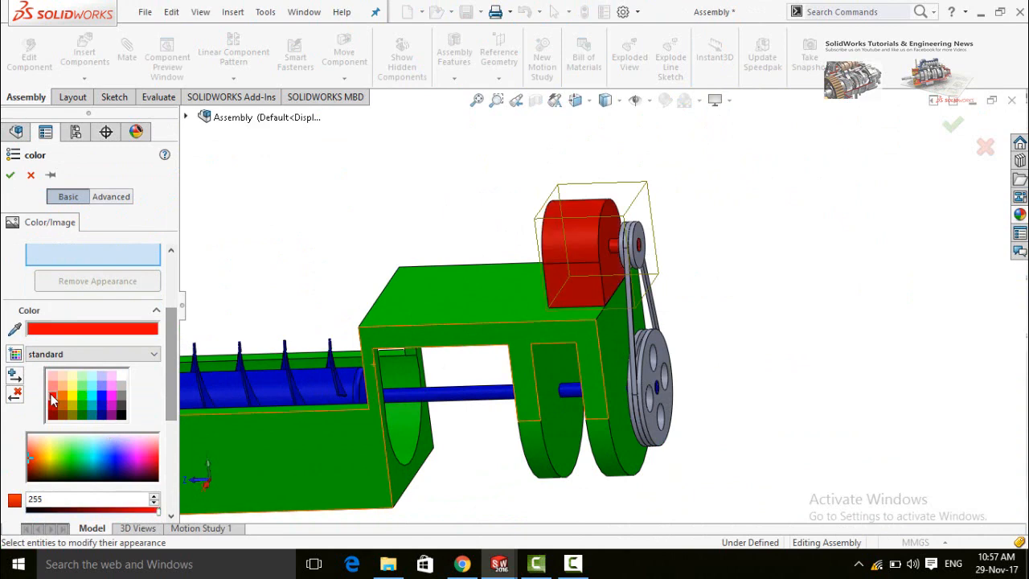
{"action": "left_click", "coordinate": [10, 175]}
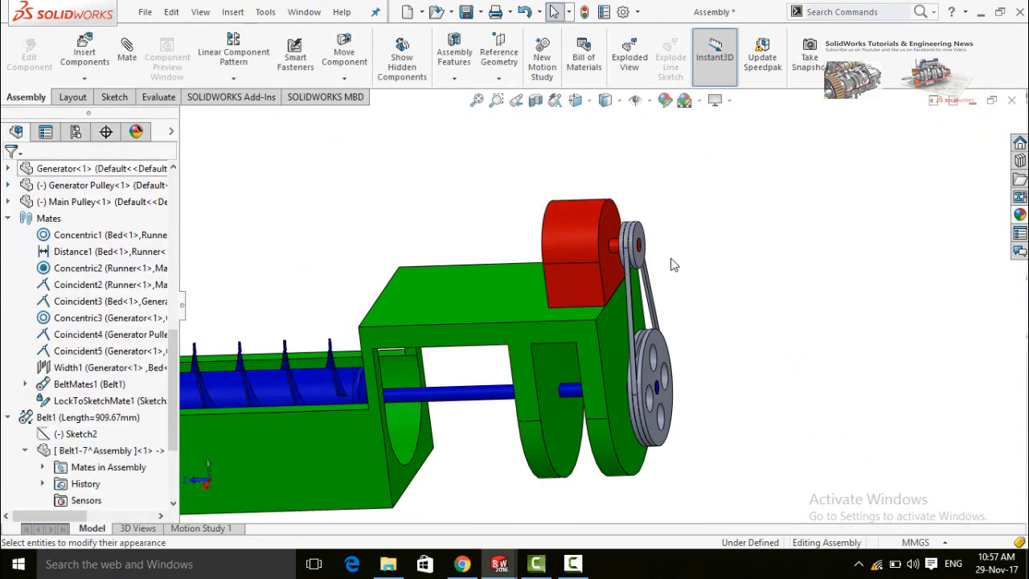
Colour the generator pulley and the main pulley yellow (255, 255, 0), applied at component level
{"action": "left_click", "coordinate": [641, 240]}
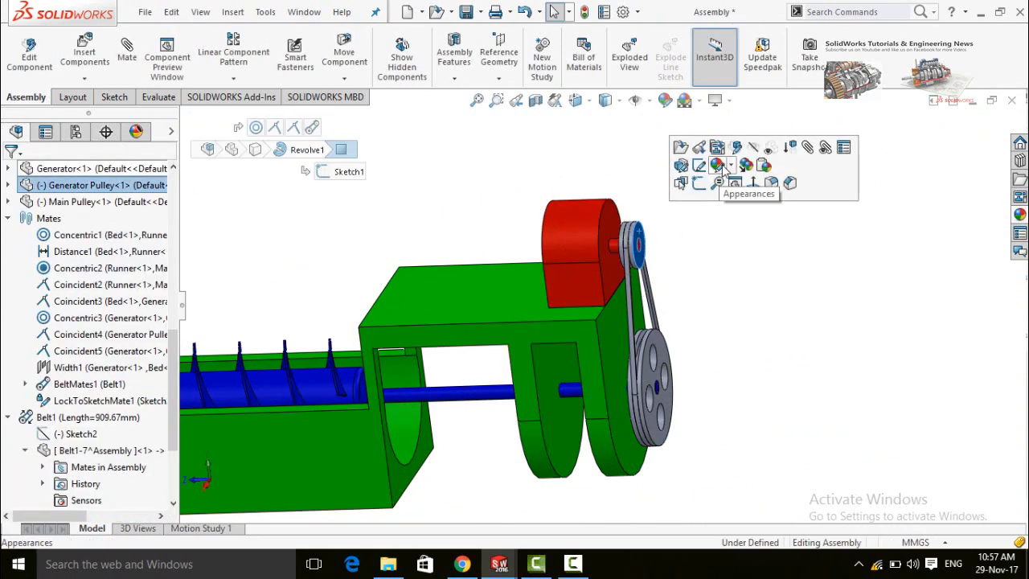
{"action": "left_click", "coordinate": [731, 168]}
{"action": "left_click", "coordinate": [732, 203]}
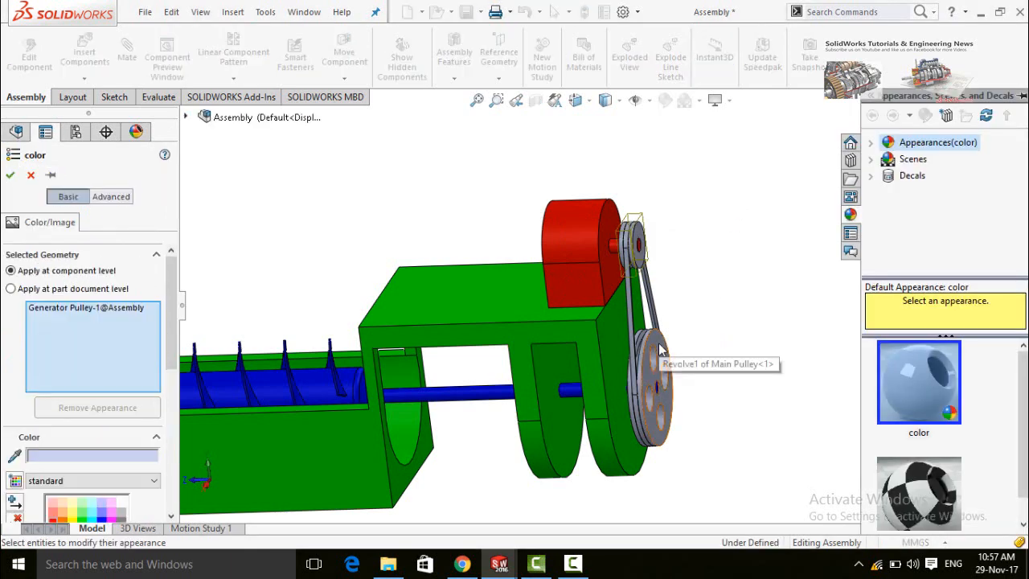
{"action": "left_click", "coordinate": [659, 349]}
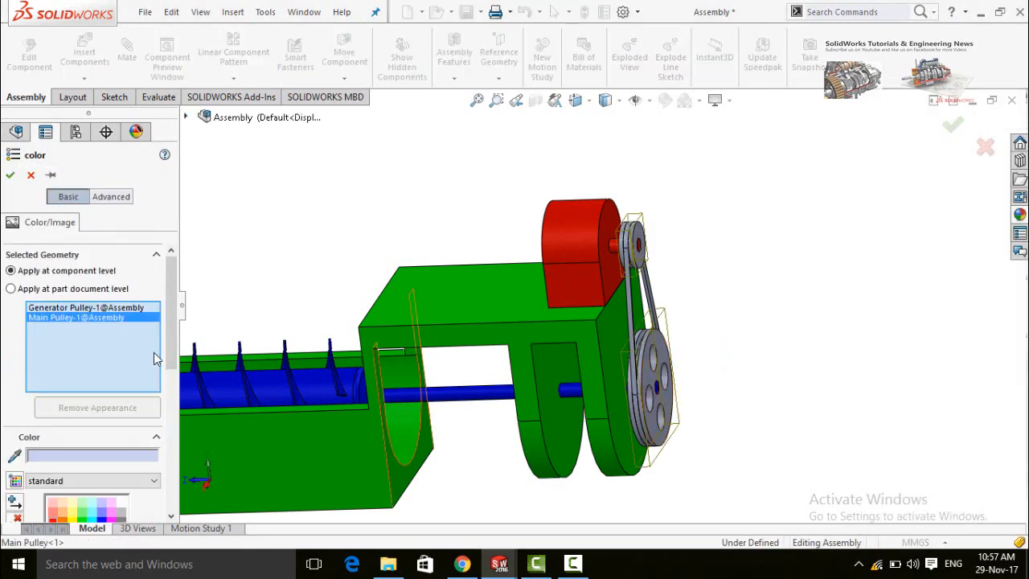
{"action": "left_click_drag", "start_coordinate": [171, 329], "coordinate": [169, 398]}
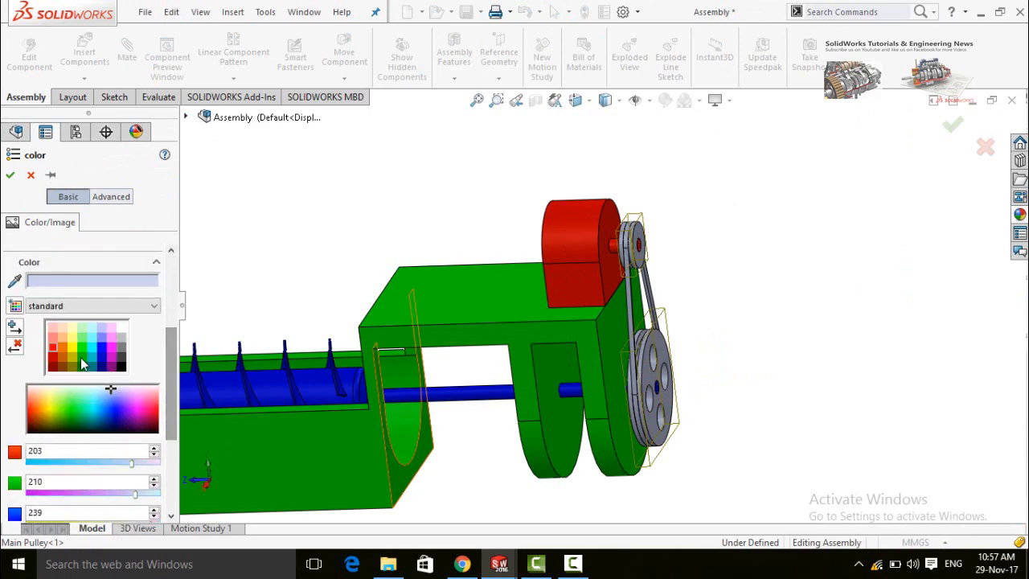
{"action": "left_click", "coordinate": [76, 345]}
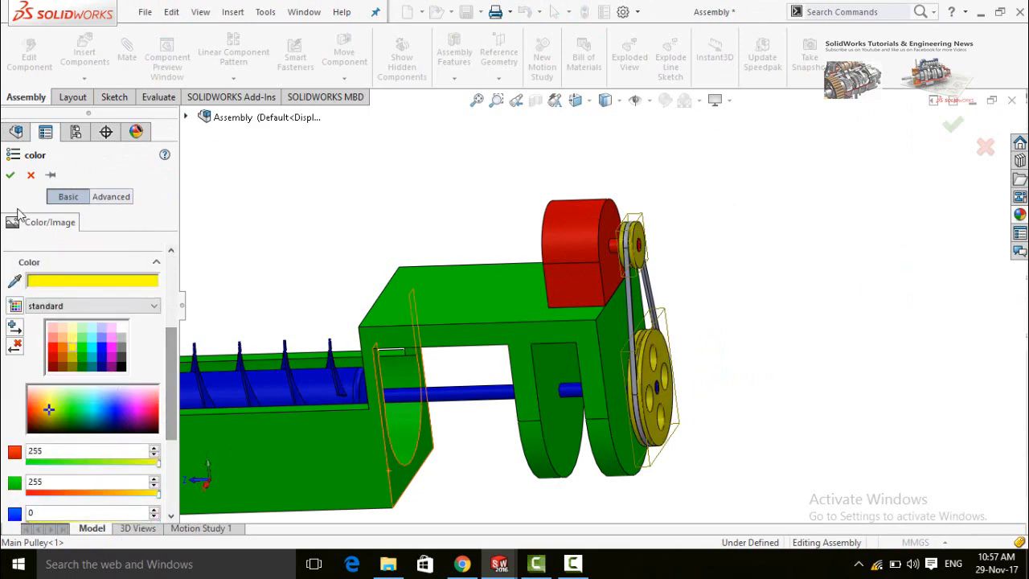
{"action": "left_click", "coordinate": [11, 175]}
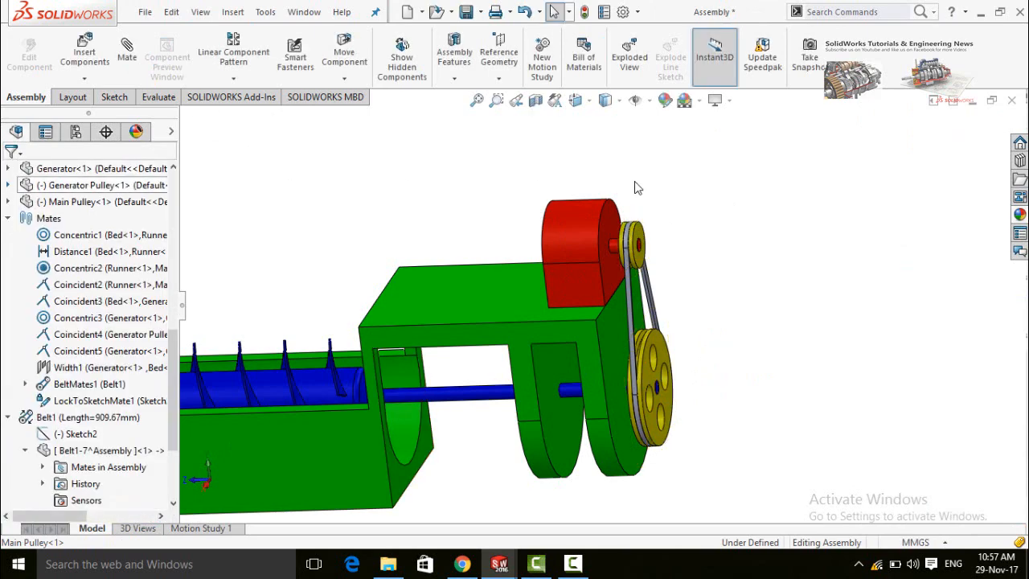
Colour the belt grey from the standard swatches, applied at component level in the assembly
{"action": "left_click", "coordinate": [628, 290]}
{"action": "left_click", "coordinate": [669, 218]}
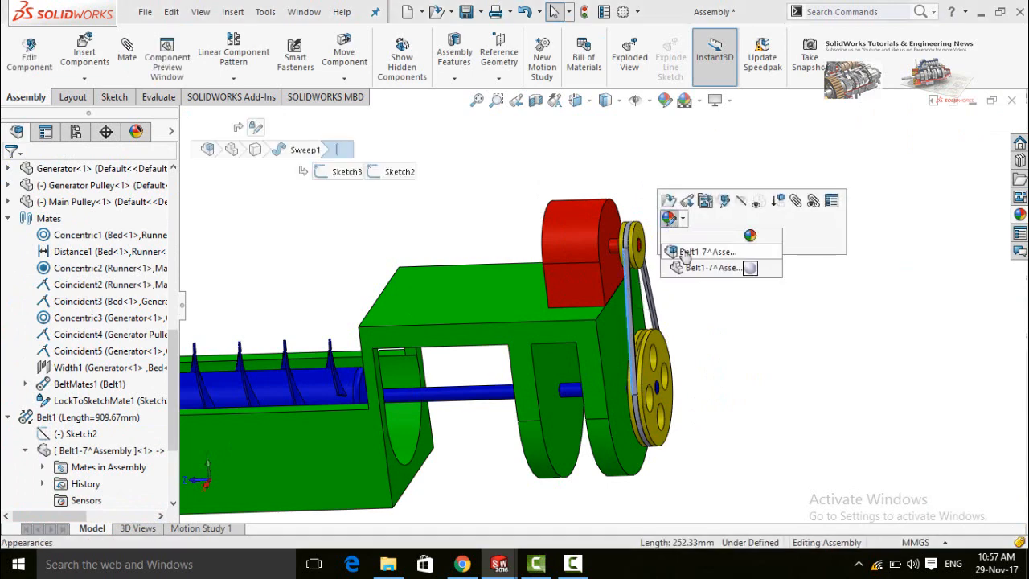
{"action": "left_click", "coordinate": [695, 252]}
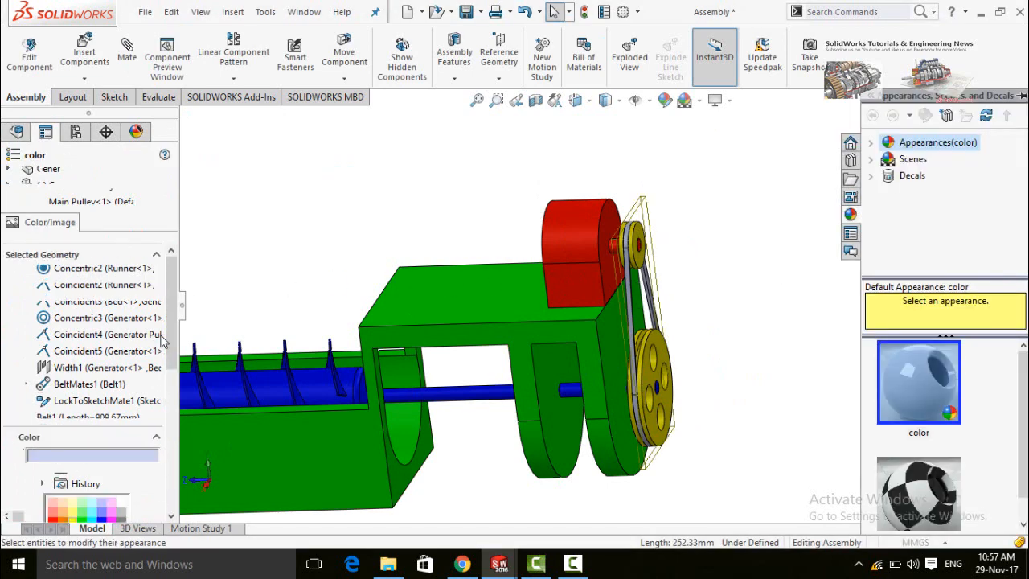
{"action": "left_click_drag", "start_coordinate": [172, 362], "coordinate": [172, 392]}
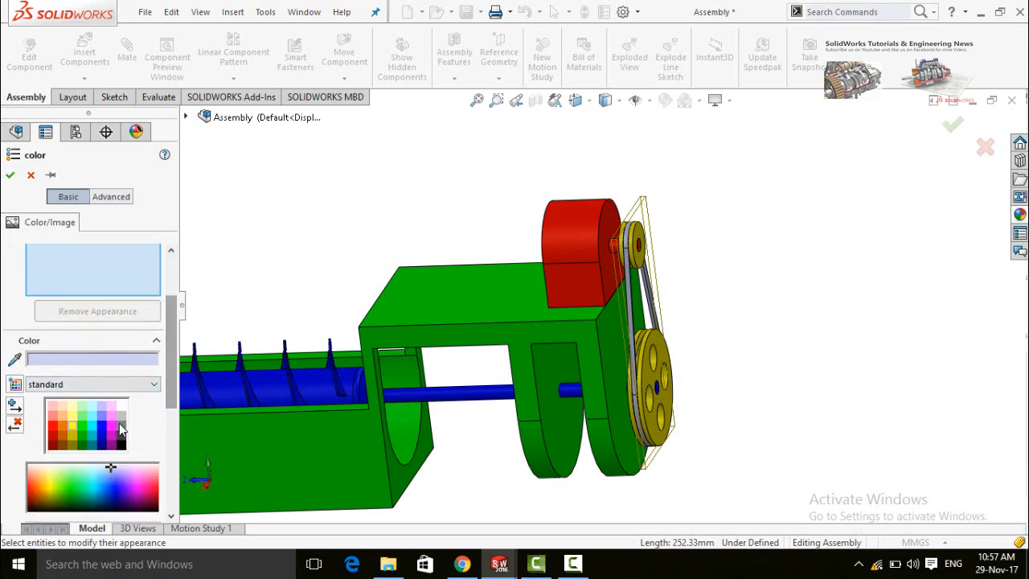
{"action": "left_click", "coordinate": [119, 423]}
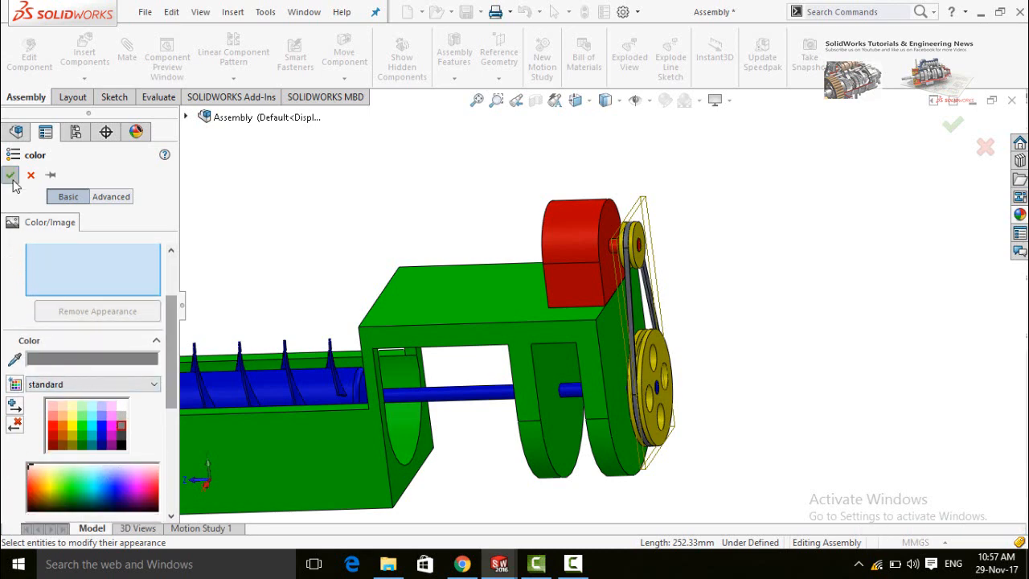
{"action": "left_click", "coordinate": [10, 176]}
Turn the main pulley by hand to check how the pulleys, belt and runner move together
{"action": "scroll", "coordinate": [625, 282], "scroll_direction": "up", "scroll_amount": 3}
{"action": "left_click_drag", "start_coordinate": [653, 331], "coordinate": [667, 255]}
{"action": "scroll", "coordinate": [667, 256], "scroll_direction": "down", "scroll_amount": 2}
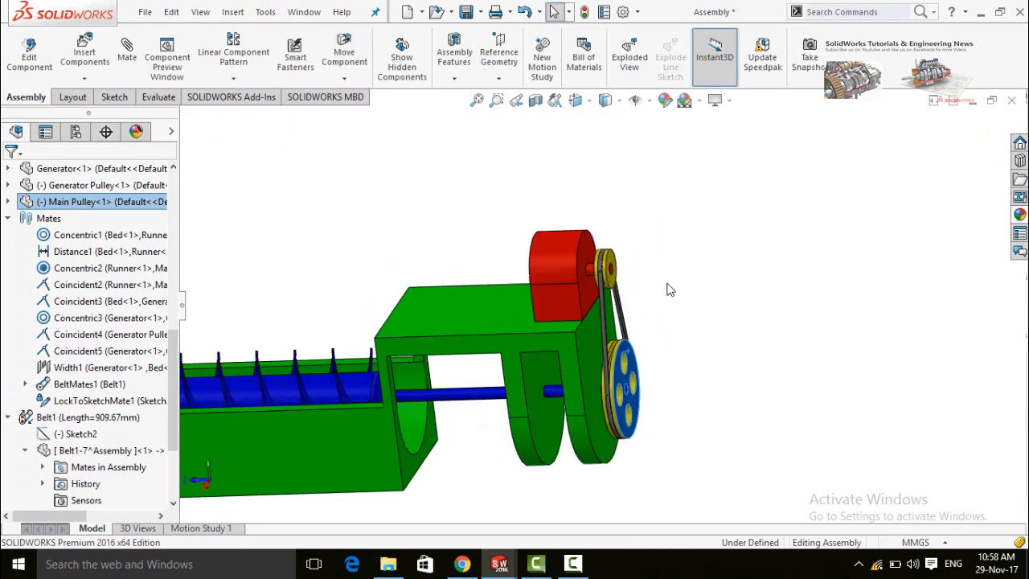
{"action": "left_click", "coordinate": [667, 283]}
{"action": "scroll", "coordinate": [667, 286], "scroll_direction": "up", "scroll_amount": 4}
{"action": "scroll", "coordinate": [605, 286], "scroll_direction": "down", "scroll_amount": 3}
{"action": "left_click_drag", "start_coordinate": [609, 294], "coordinate": [599, 260]}
{"action": "left_click", "coordinate": [494, 234]}
{"action": "scroll", "coordinate": [463, 245], "scroll_direction": "up", "scroll_amount": 3}
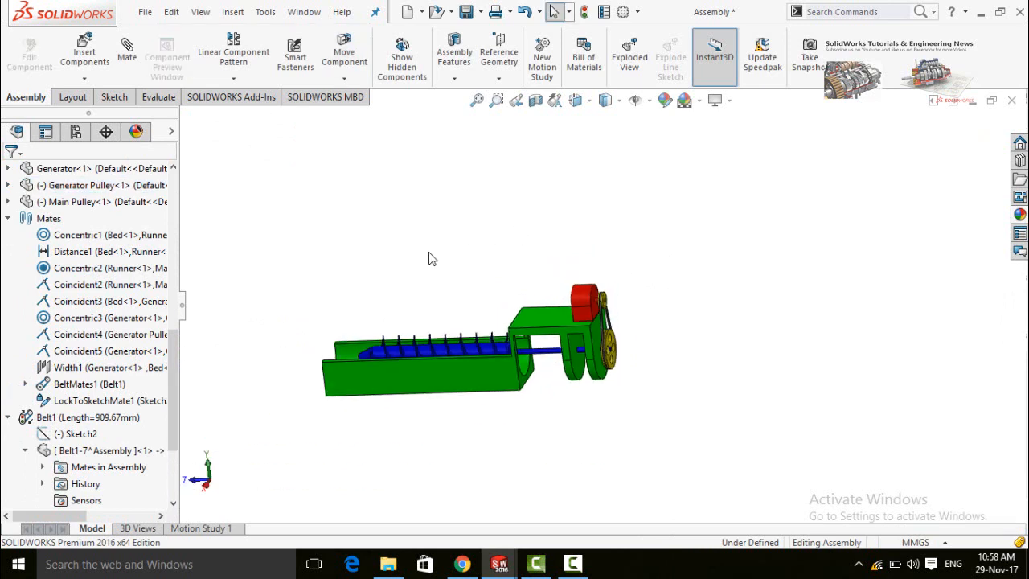
{"action": "middle_click_drag", "start_coordinate": [434, 259], "coordinate": [558, 266]}
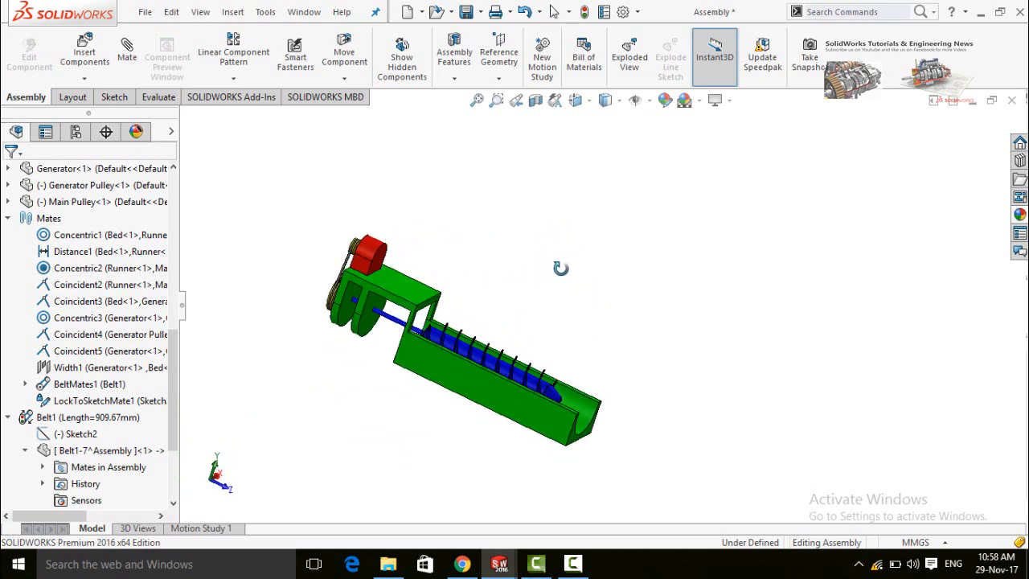
{"action": "left_click", "coordinate": [202, 529]}
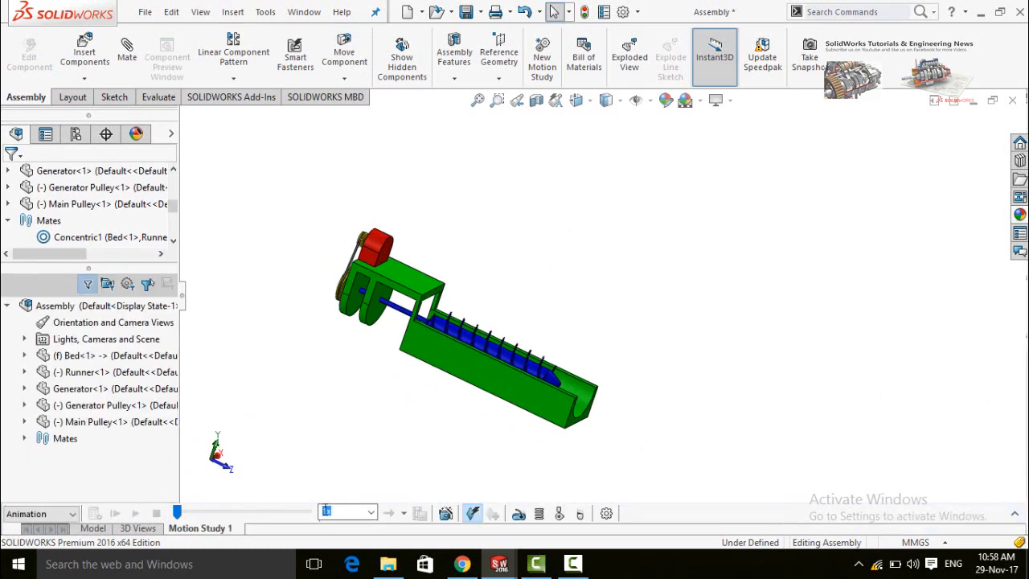
{"action": "left_click", "coordinate": [117, 513]}
{"action": "left_click", "coordinate": [92, 528]}
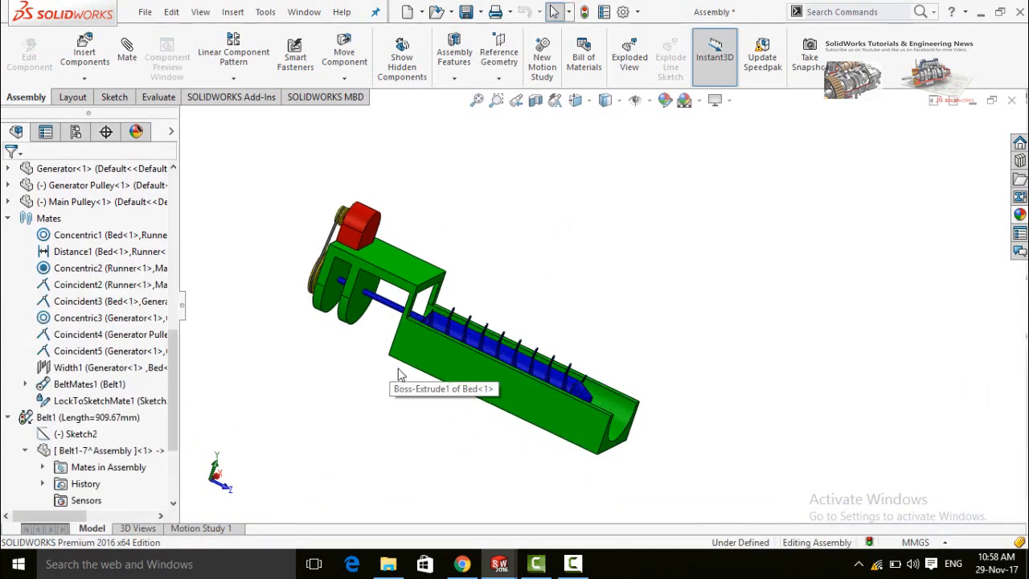
Create a new motion study for the assembly, starting from a view into the runner trough, and expand its timeline
{"action": "middle_click_drag", "start_coordinate": [457, 423], "coordinate": [391, 402]}
{"action": "middle_click_drag", "start_coordinate": [424, 310], "coordinate": [413, 412]}
{"action": "scroll", "coordinate": [312, 383], "scroll_direction": "down", "scroll_amount": 1}
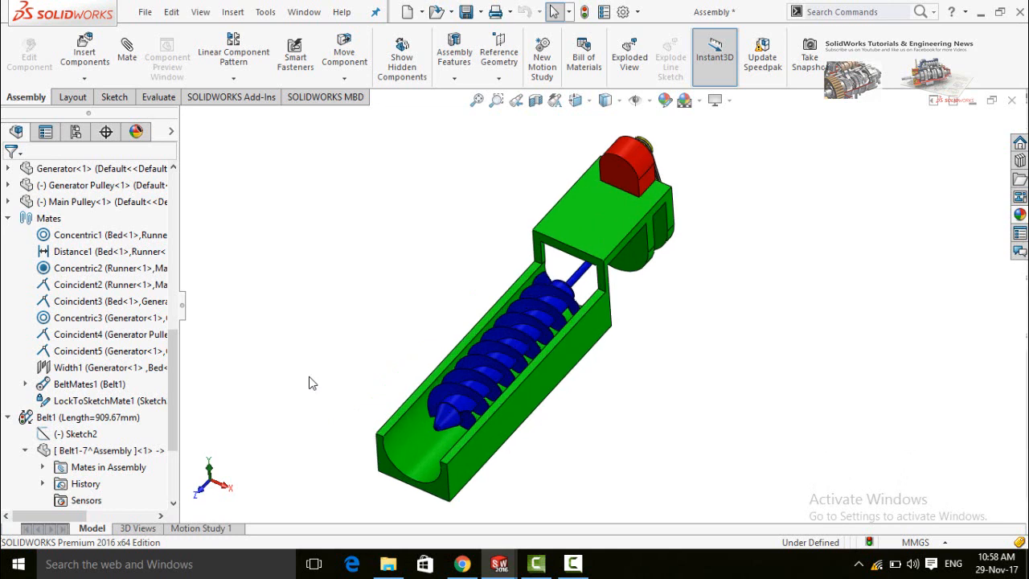
{"action": "scroll", "coordinate": [312, 384], "scroll_direction": "up", "scroll_amount": 1}
{"action": "scroll", "coordinate": [505, 374], "scroll_direction": "down", "scroll_amount": 1}
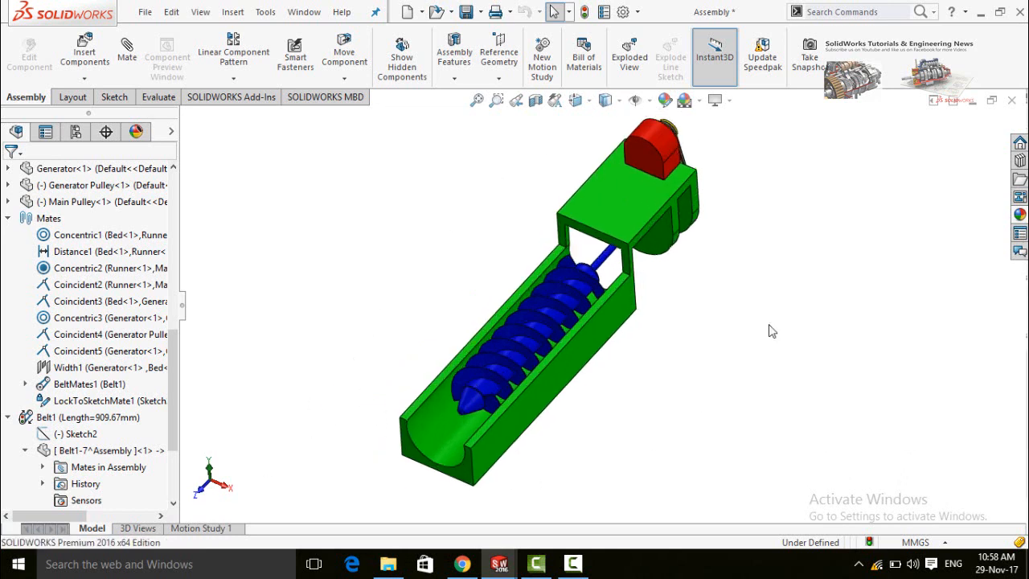
{"action": "left_click", "coordinate": [201, 531]}
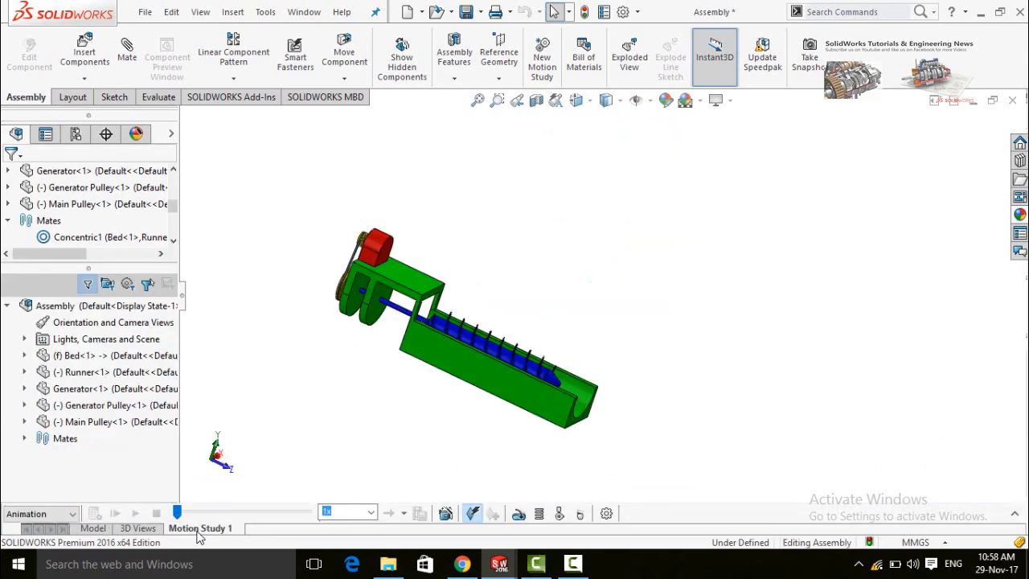
{"action": "right_click", "coordinate": [266, 536]}
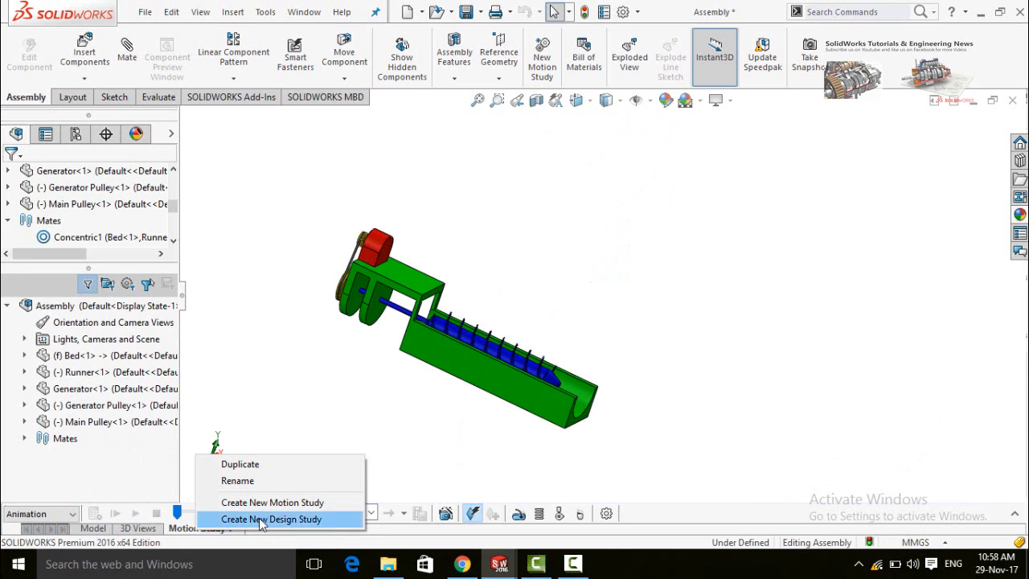
{"action": "left_click", "coordinate": [276, 503]}
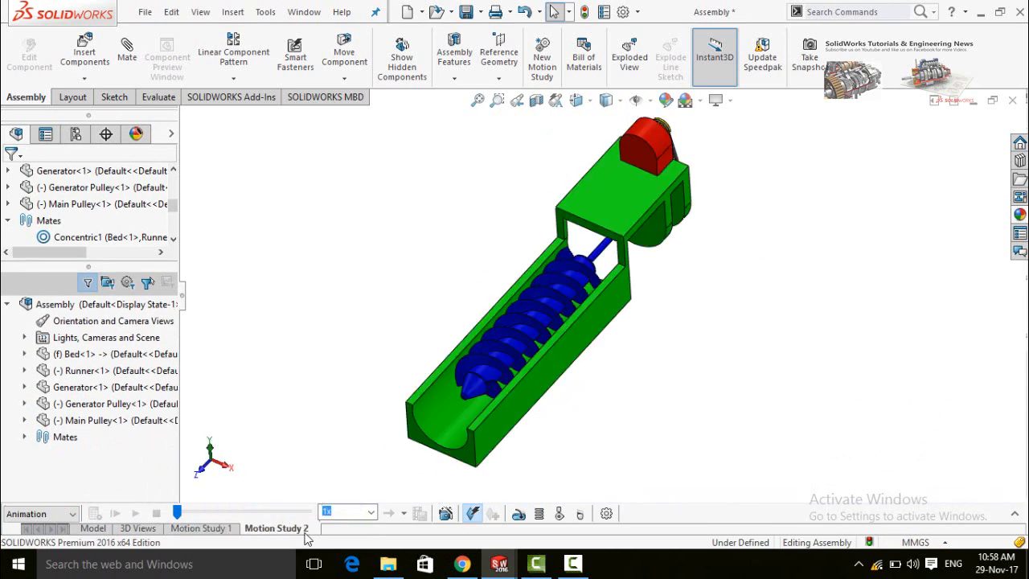
{"action": "left_click", "coordinate": [1016, 516]}
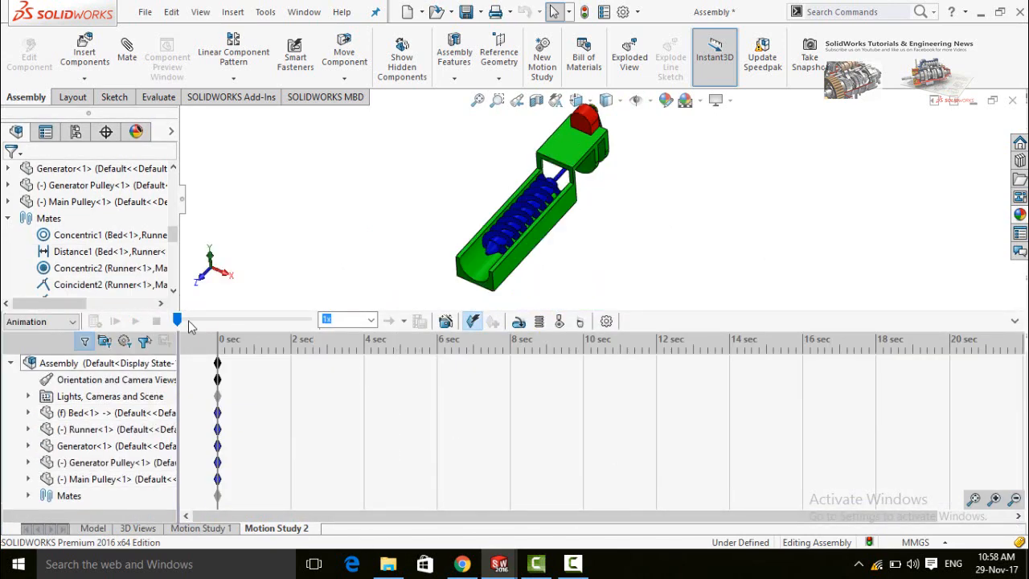
Start a rotary motor in the motion study and assign it to the cylindrical face of the runner's shaft
{"action": "left_click", "coordinate": [518, 323]}
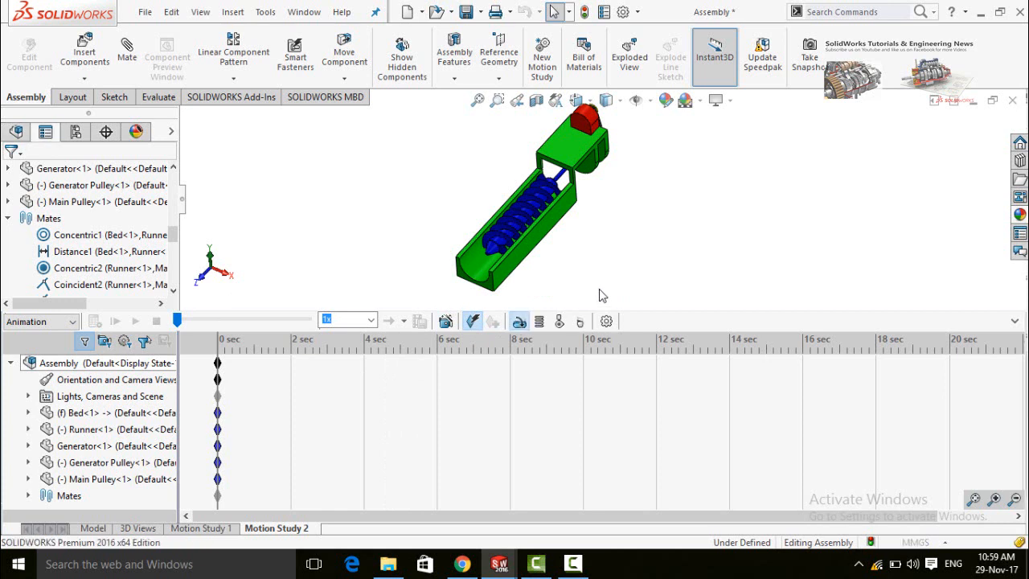
{"action": "scroll", "coordinate": [600, 187], "scroll_direction": "down", "scroll_amount": 4}
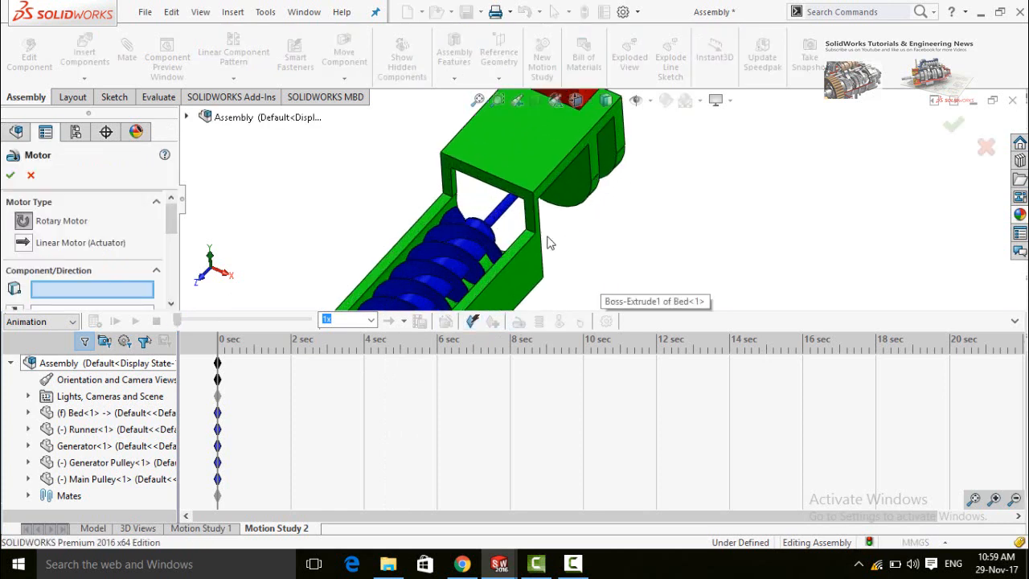
{"action": "left_click", "coordinate": [499, 220]}
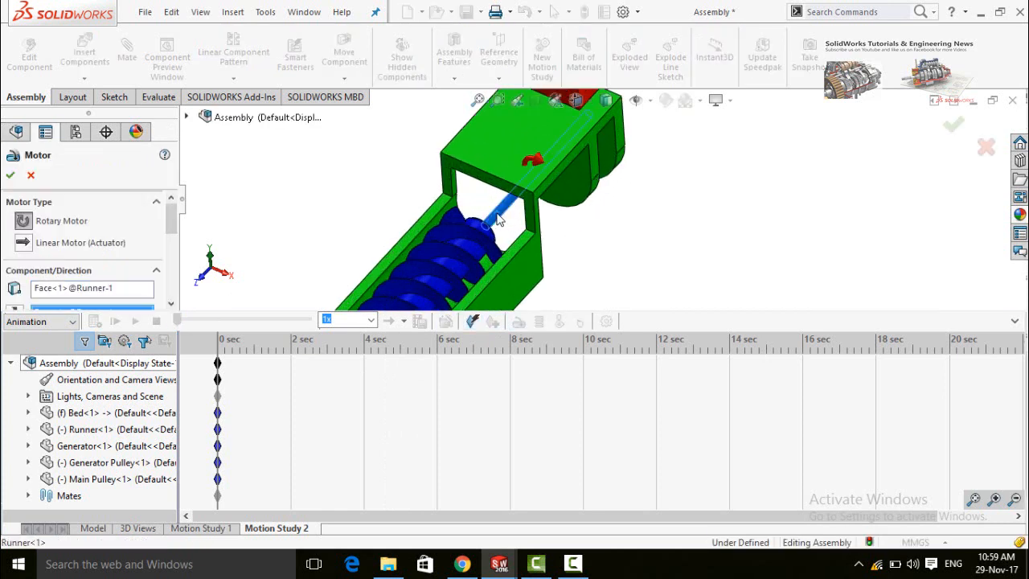
{"action": "scroll", "coordinate": [678, 247], "scroll_direction": "up", "scroll_amount": 1}
{"action": "scroll", "coordinate": [678, 247], "scroll_direction": "up", "scroll_amount": 2}
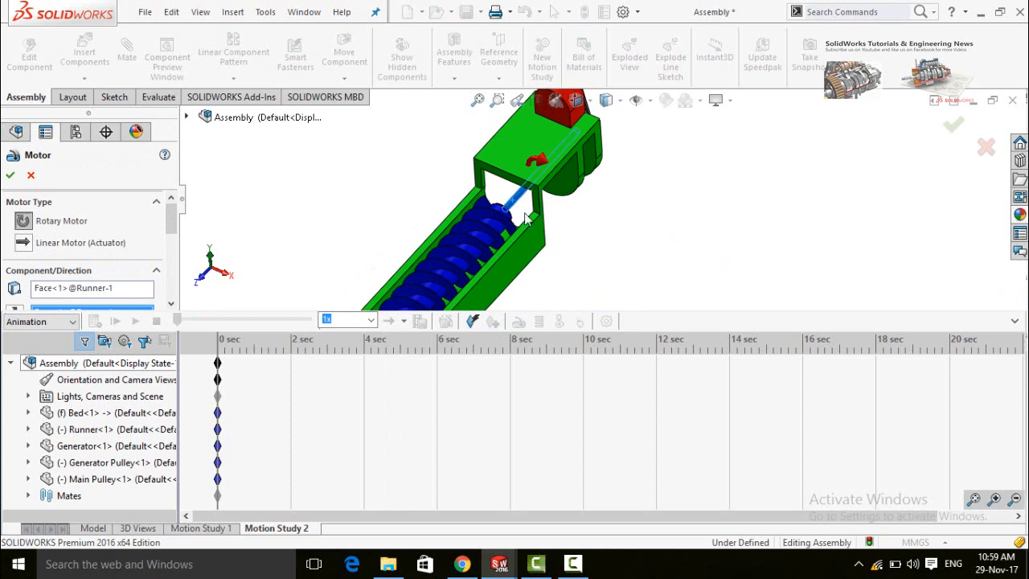
{"action": "scroll", "coordinate": [568, 208], "scroll_direction": "up", "scroll_amount": 2}
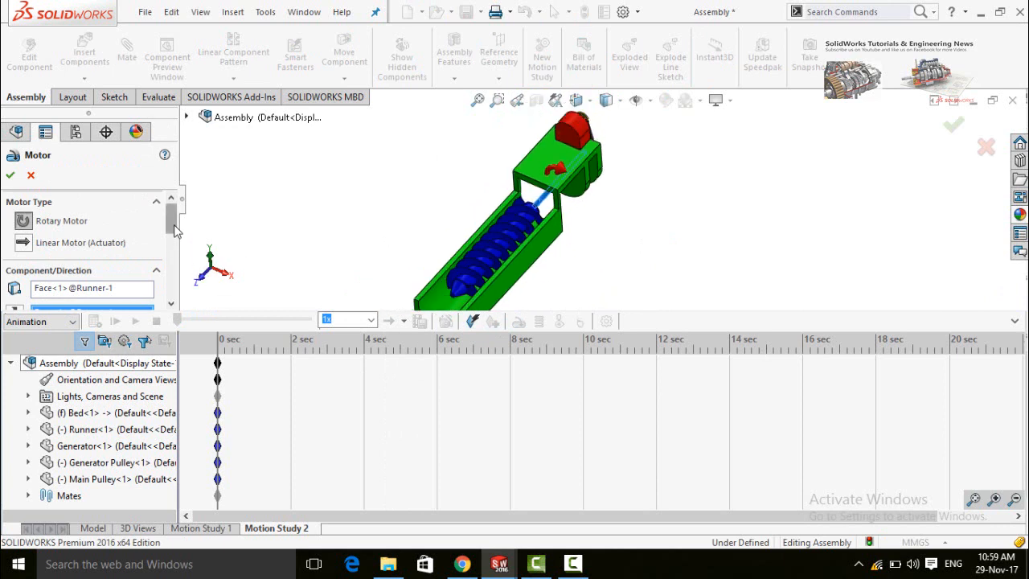
Reverse the rotary motor's direction and apply it with a constant speed of 50 RPM
{"action": "scroll", "coordinate": [176, 231], "scroll_direction": "down", "scroll_amount": 1}
{"action": "scroll", "coordinate": [176, 233], "scroll_direction": "down", "scroll_amount": 3}
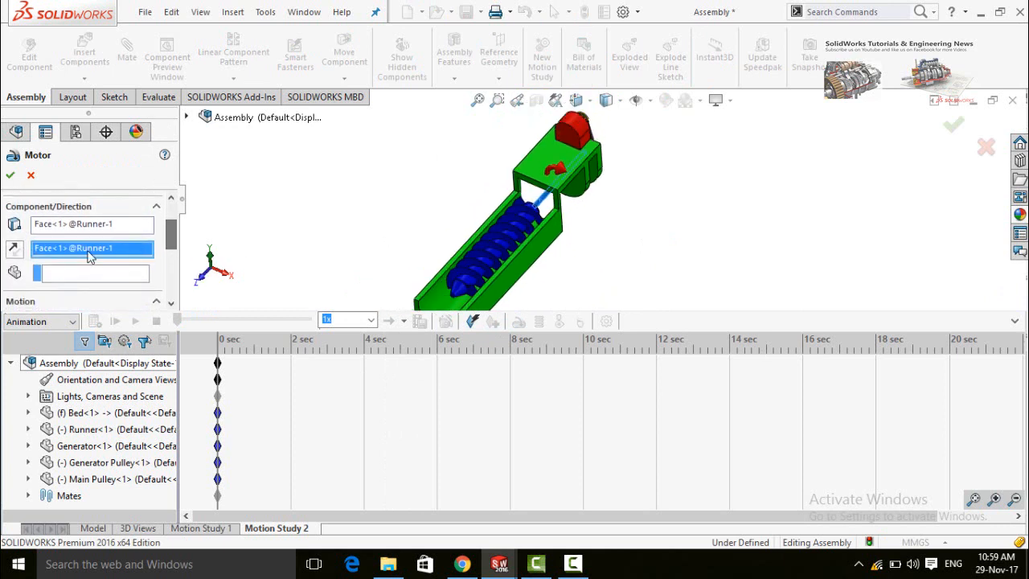
{"action": "left_click", "coordinate": [14, 256]}
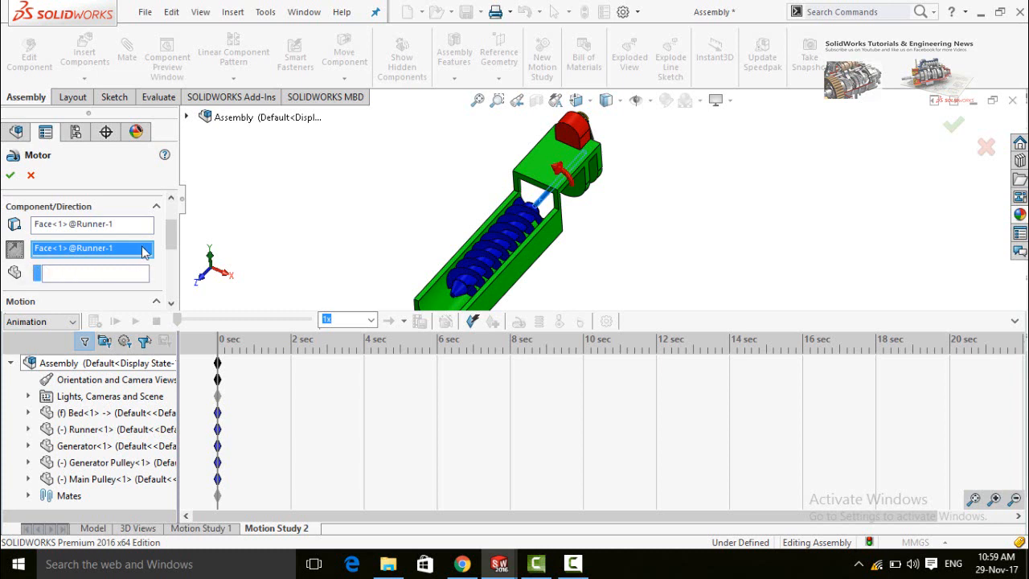
{"action": "scroll", "coordinate": [173, 234], "scroll_direction": "down", "scroll_amount": 3}
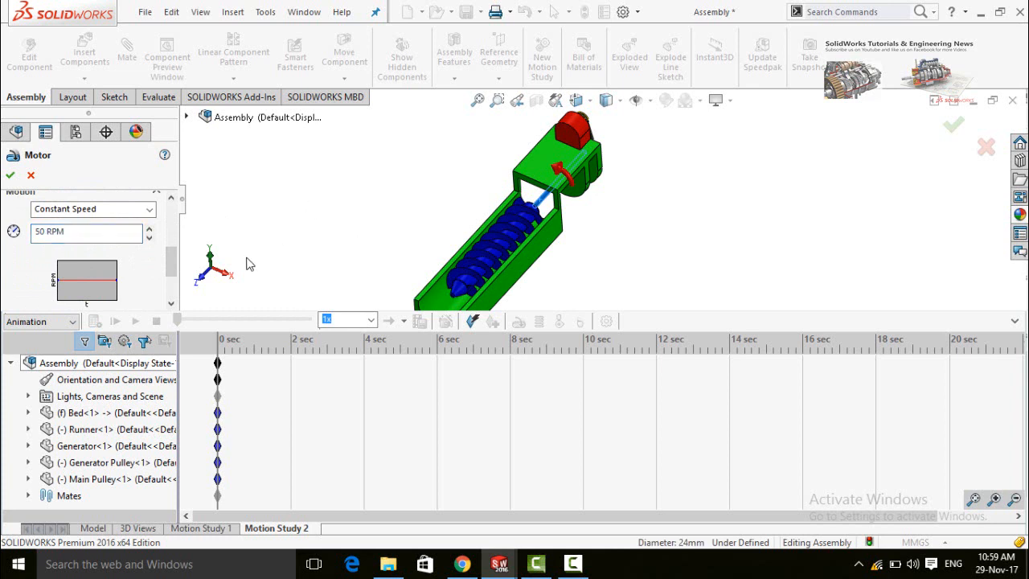
{"action": "scroll", "coordinate": [176, 280], "scroll_direction": "down", "scroll_amount": 3}
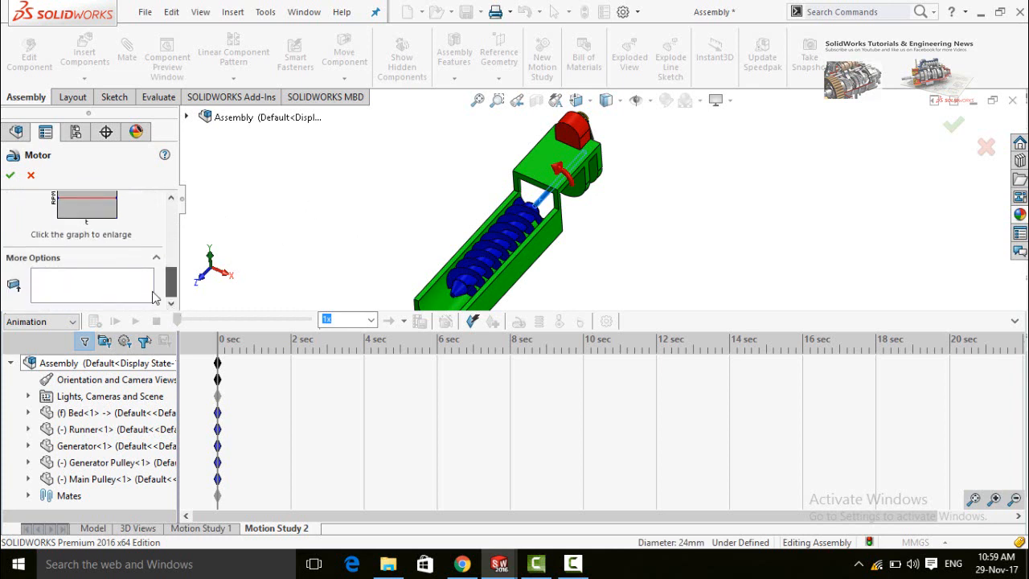
{"action": "left_click", "coordinate": [10, 175]}
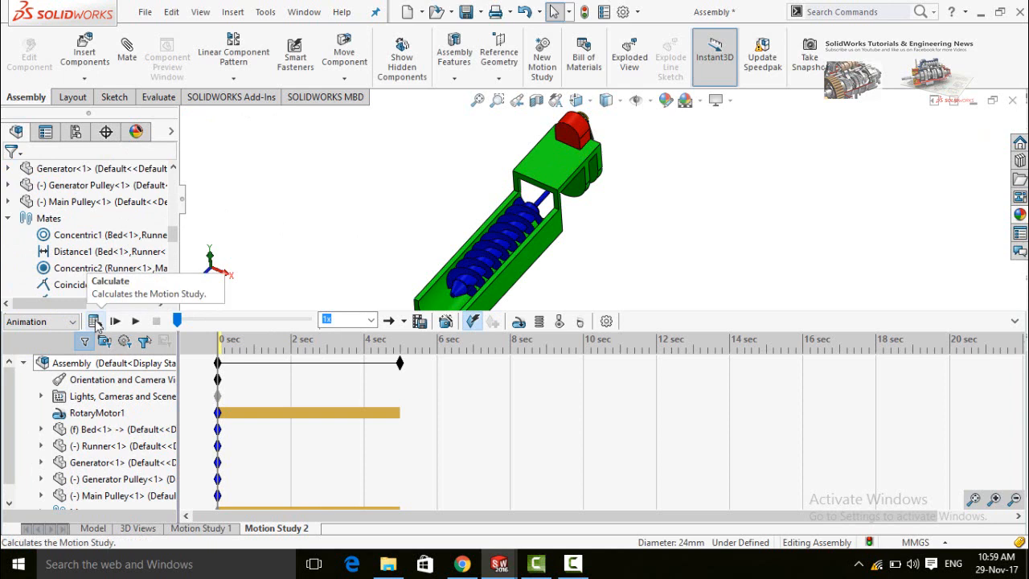
Calculate the motion study and play back the resulting animation
{"action": "left_click", "coordinate": [95, 322]}
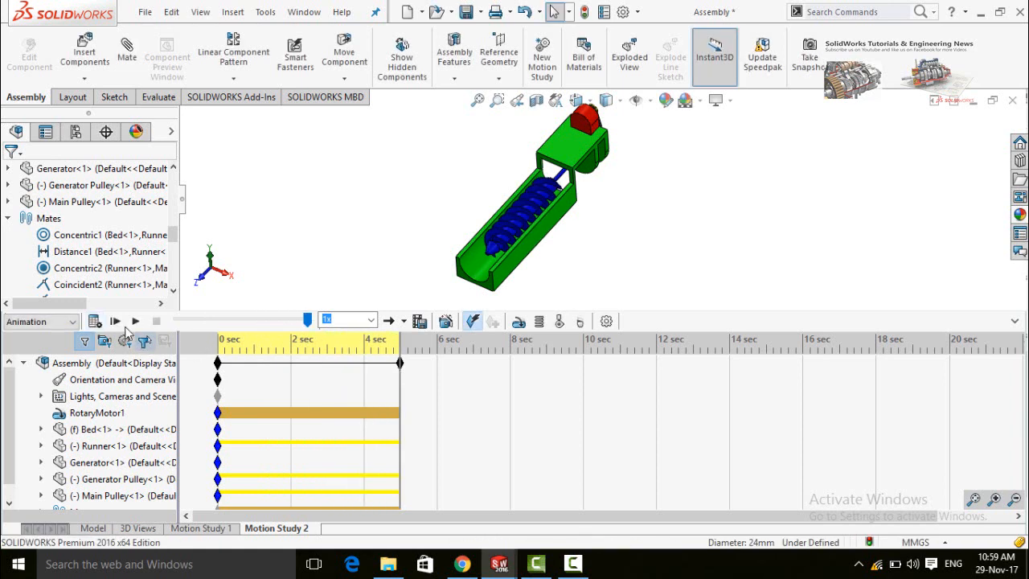
{"action": "left_click", "coordinate": [134, 322]}
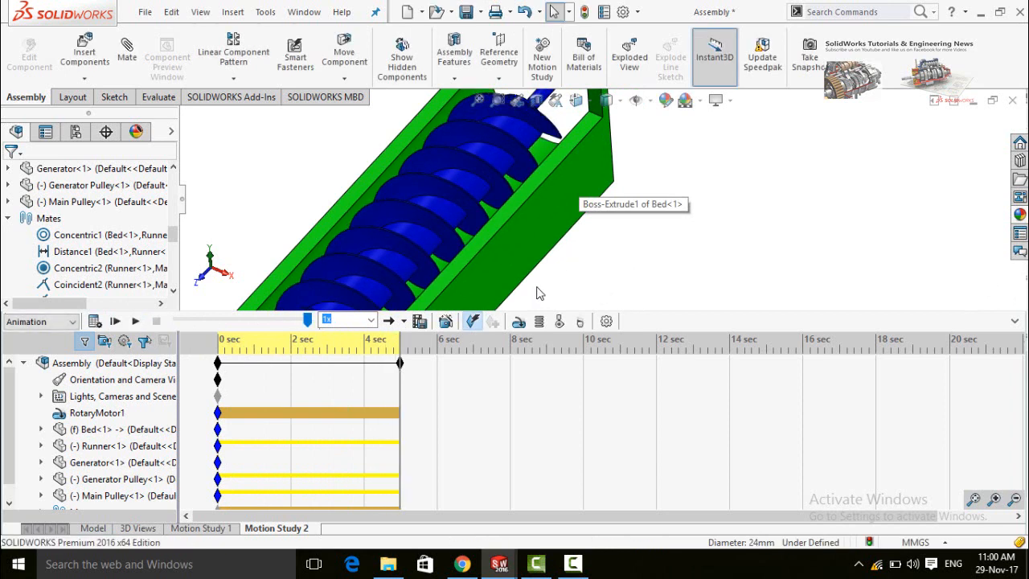
Set the animation's playback speed to 0.25x and recalculate the motion study
{"action": "left_click", "coordinate": [371, 320]}
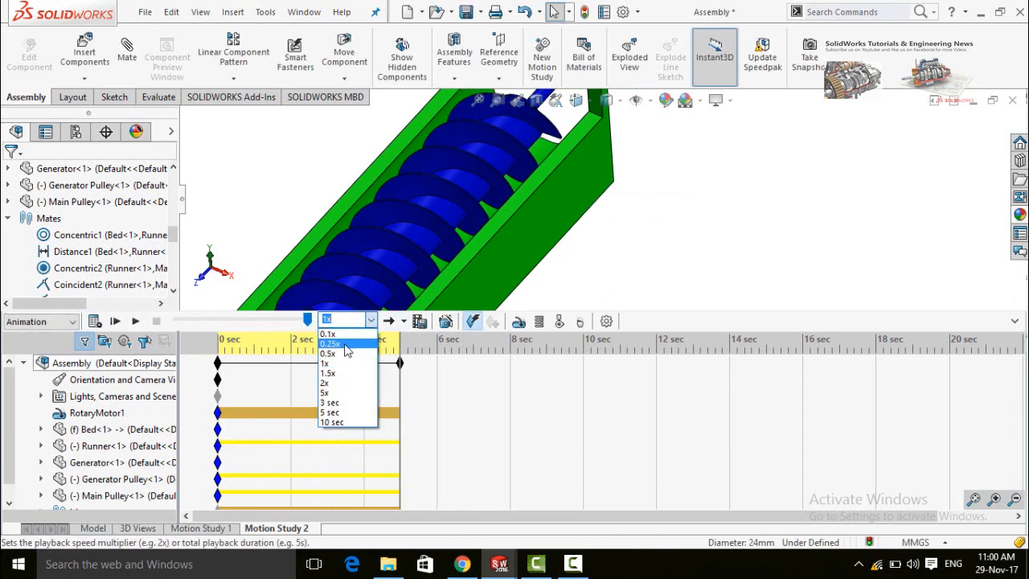
{"action": "left_click", "coordinate": [344, 344]}
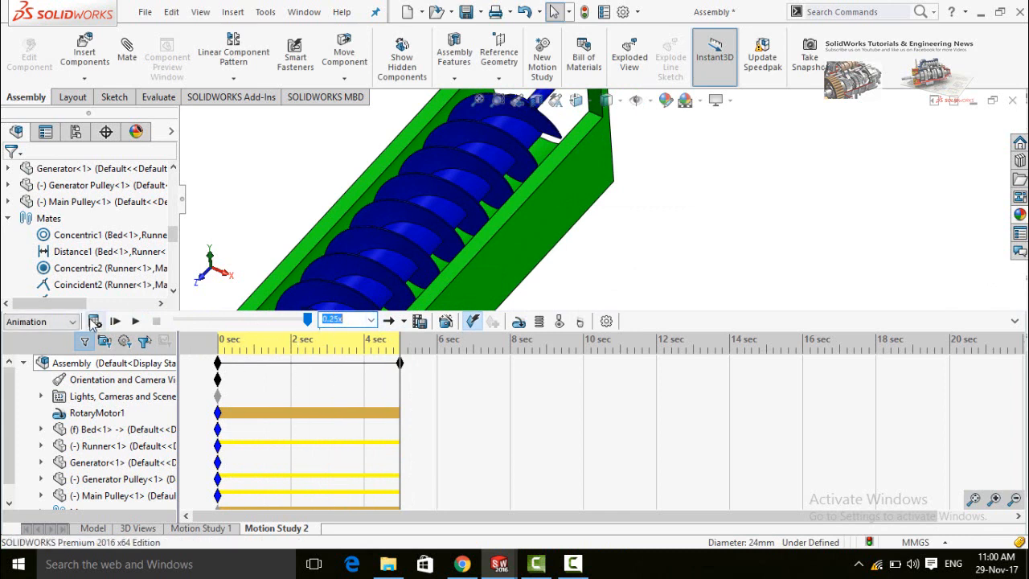
{"action": "left_click", "coordinate": [94, 321]}
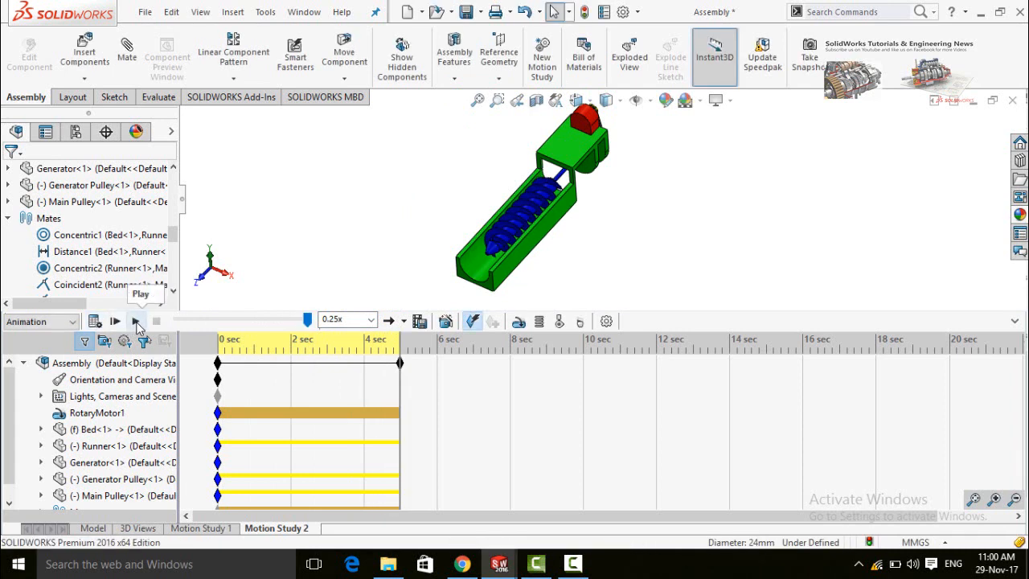
Play the slowed animation, examine the turning runner and the belt-driven pulleys from both ends, and stop playback
{"action": "left_click", "coordinate": [135, 321]}
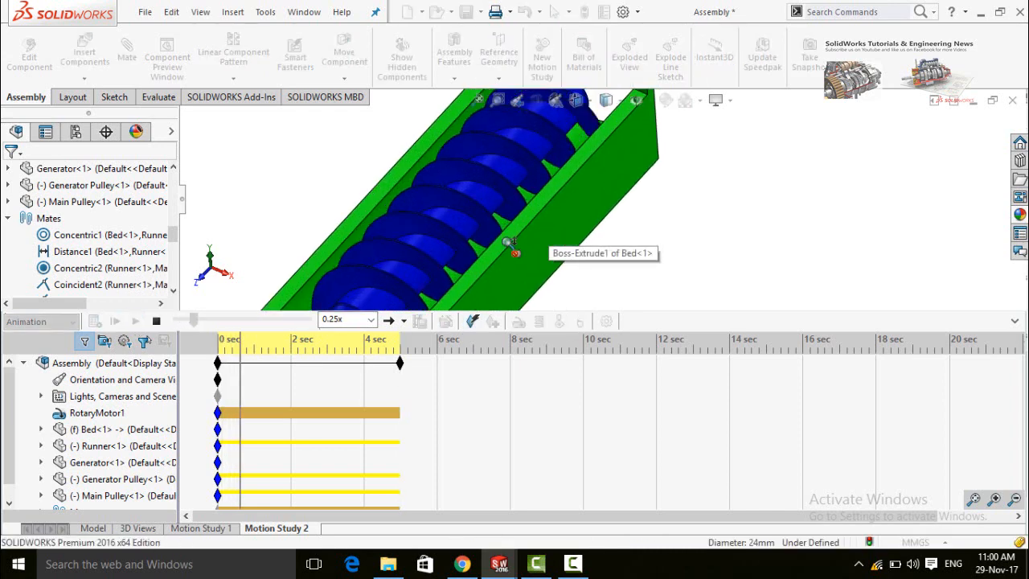
{"action": "scroll", "coordinate": [722, 192], "scroll_direction": "up", "scroll_amount": 3}
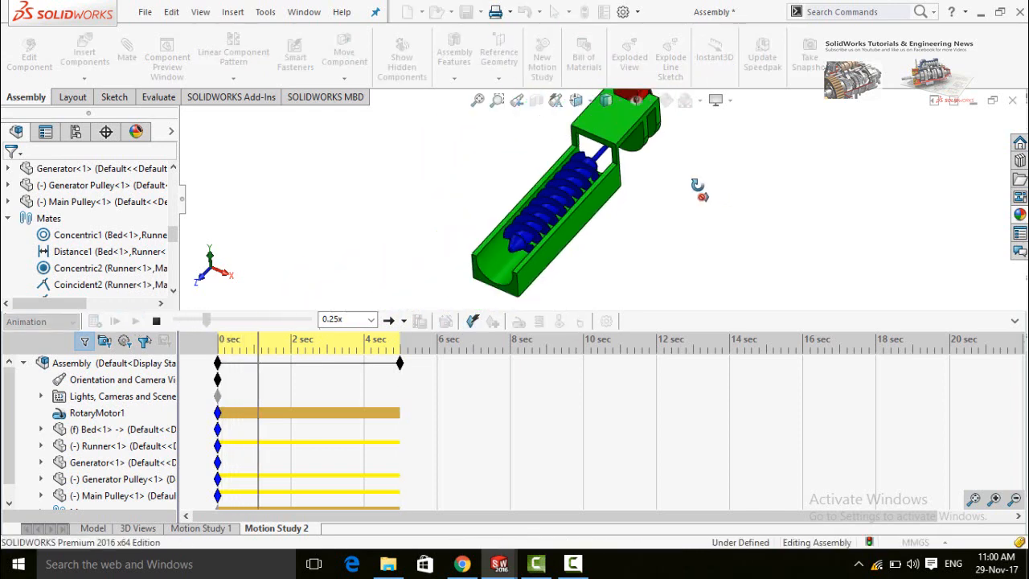
{"action": "middle_click_drag", "start_coordinate": [699, 187], "coordinate": [662, 305]}
{"action": "scroll", "coordinate": [690, 139], "scroll_direction": "down", "scroll_amount": 5}
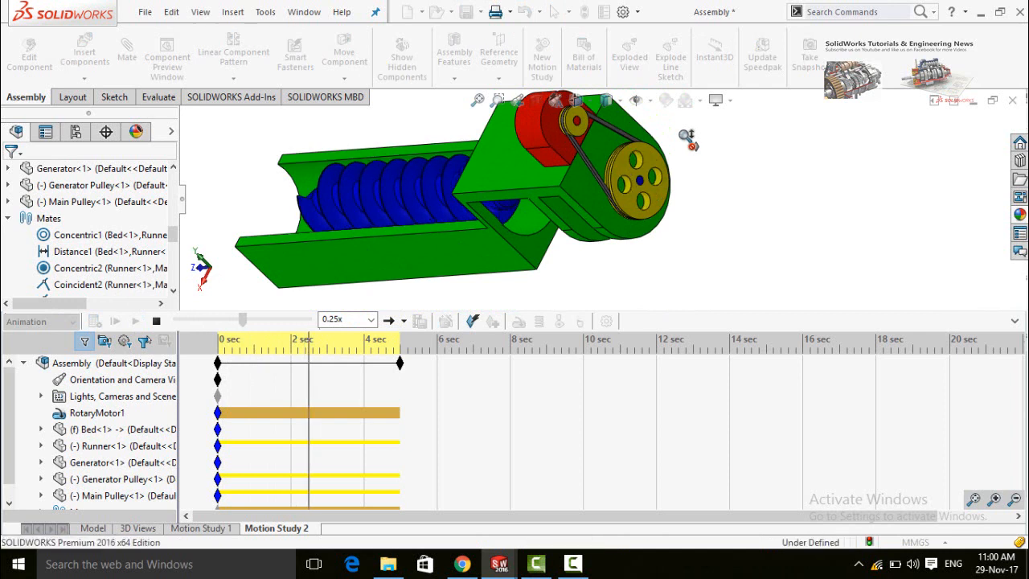
{"action": "scroll", "coordinate": [693, 183], "scroll_direction": "up", "scroll_amount": 3}
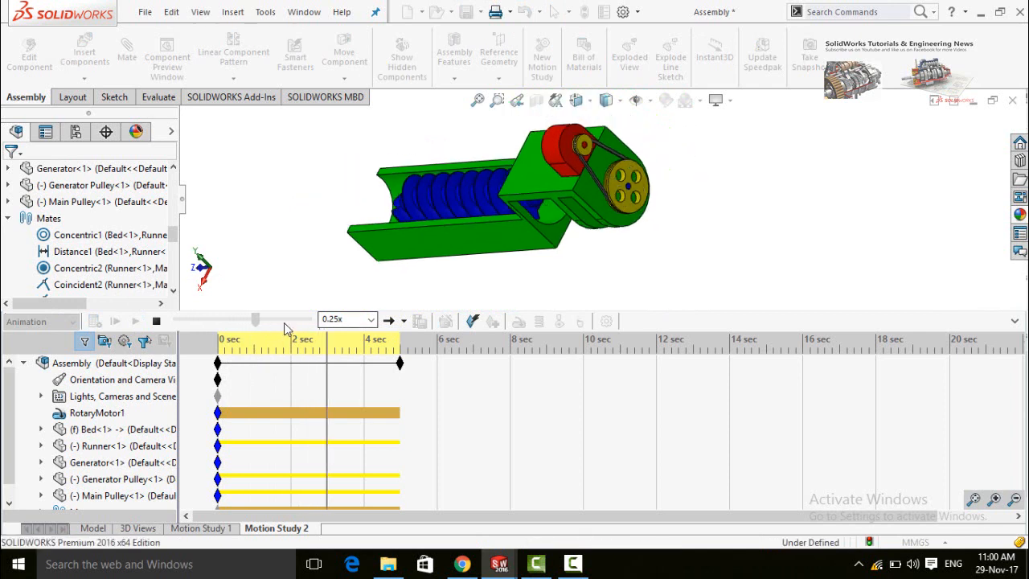
{"action": "left_click", "coordinate": [157, 322]}
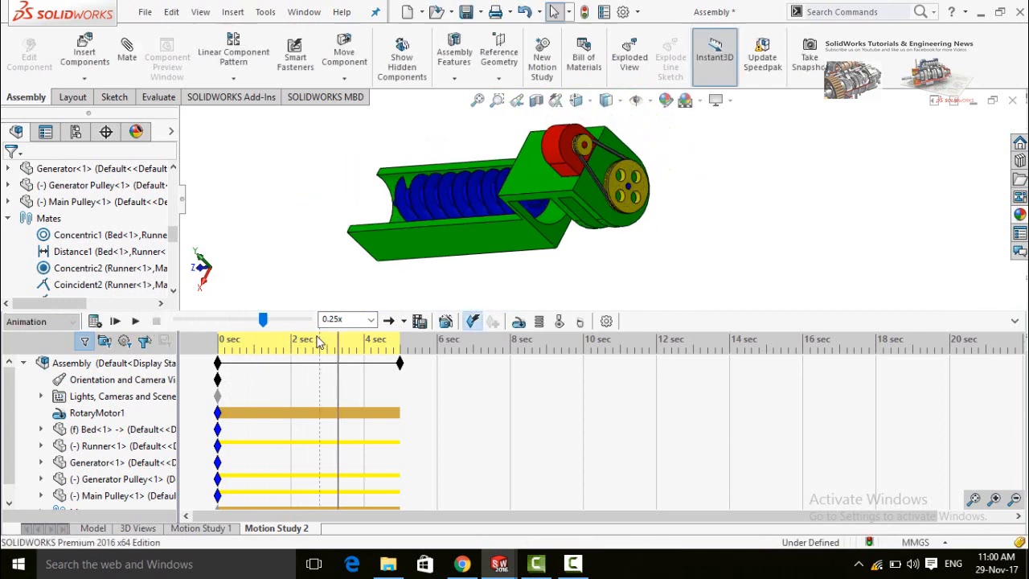
Save the entire animation as an AVI file named Animation with a 16:9 aspect ratio and default compression, recalculating the motion study before saving
{"action": "left_click", "coordinate": [419, 321]}
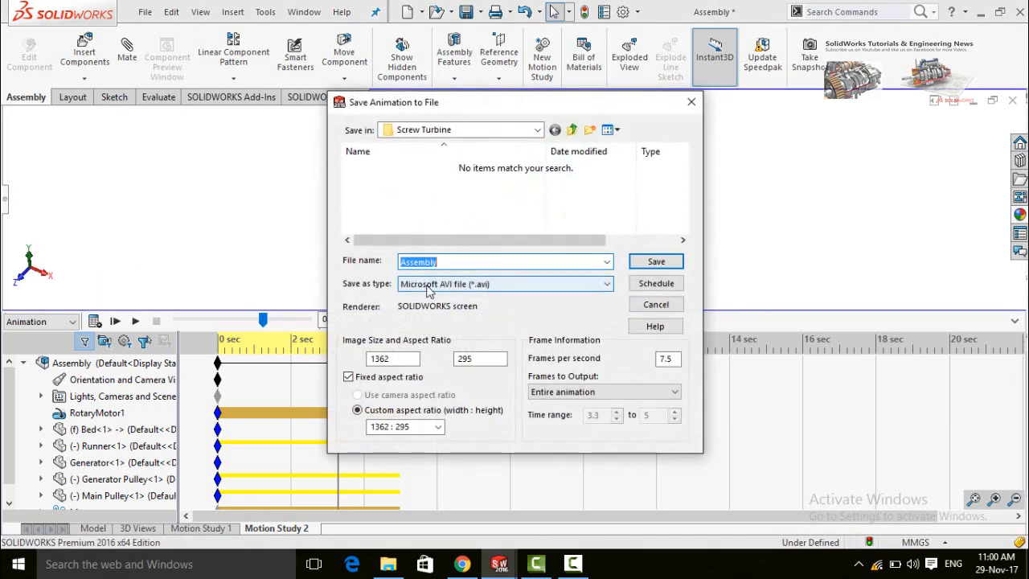
{"action": "left_click", "coordinate": [438, 428]}
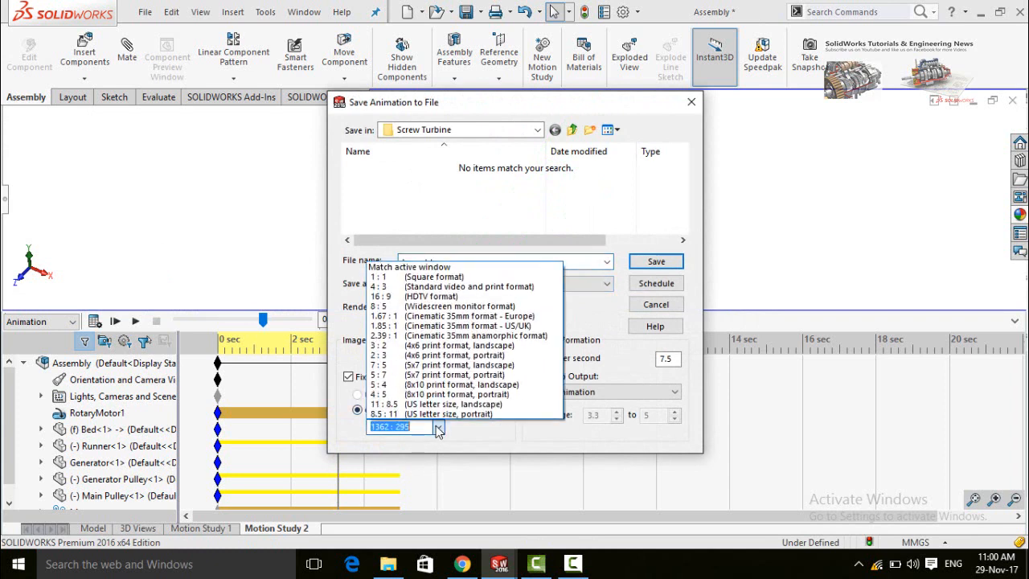
{"action": "left_click", "coordinate": [417, 297]}
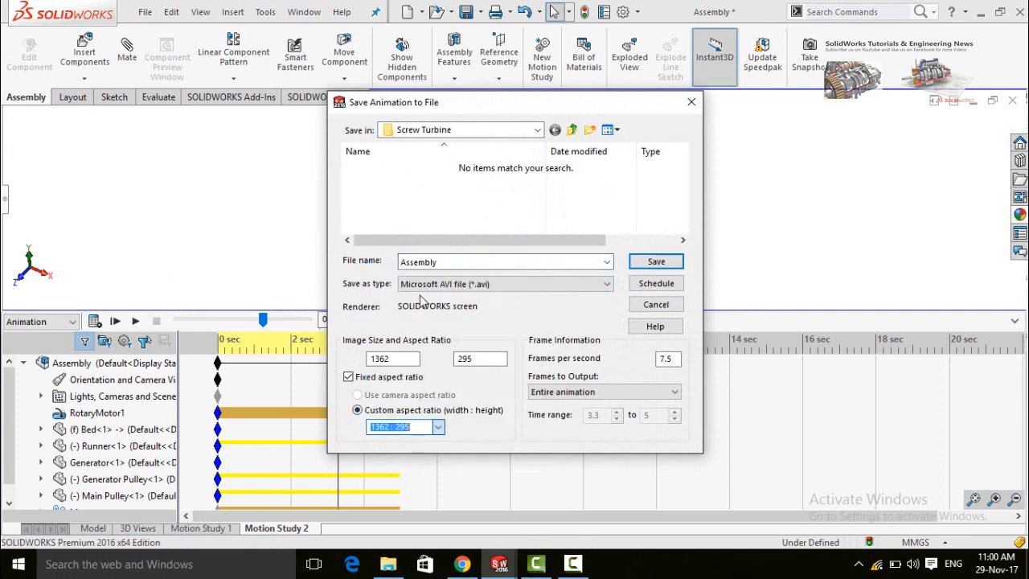
{"action": "double_click", "coordinate": [444, 262]}
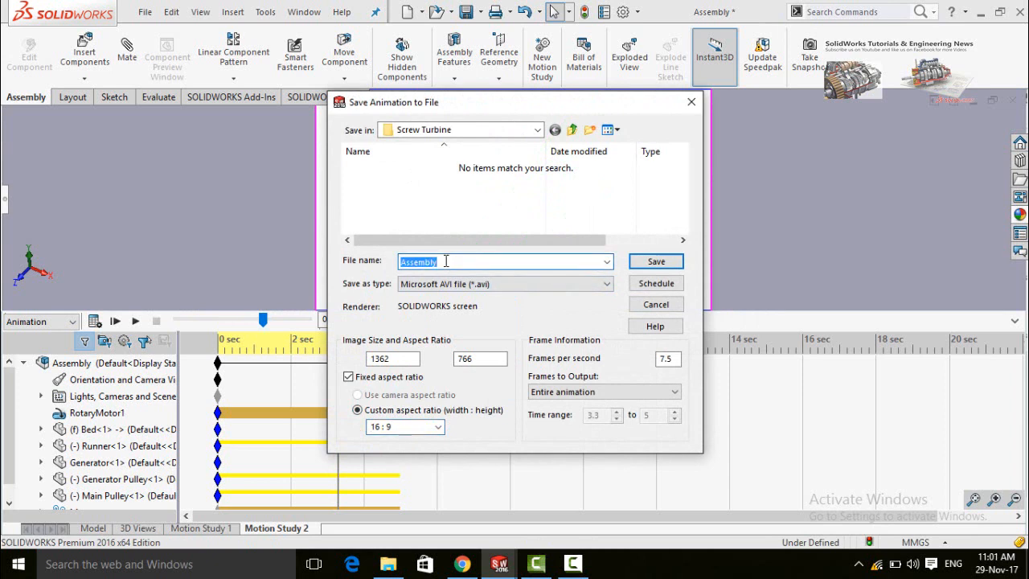
{"action": "type", "text": "Animation"}
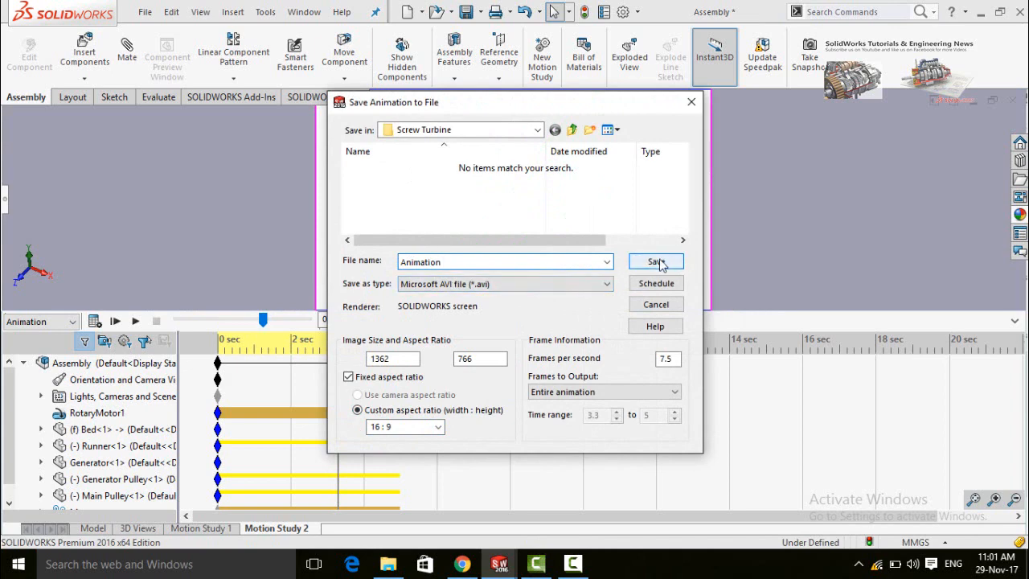
{"action": "key", "text": "Return"}
{"action": "left_click", "coordinate": [584, 246]}
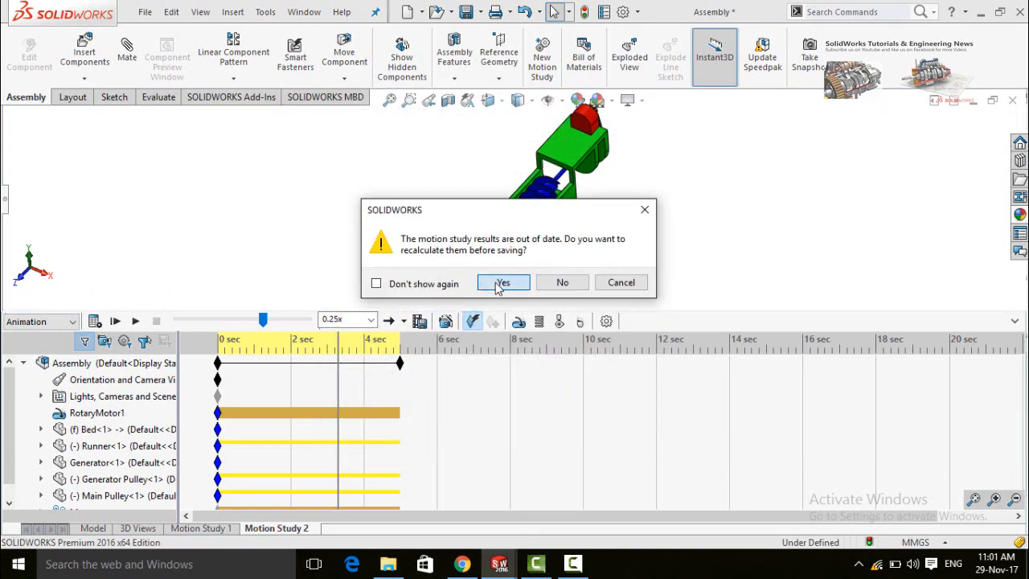
{"action": "left_click", "coordinate": [502, 284]}
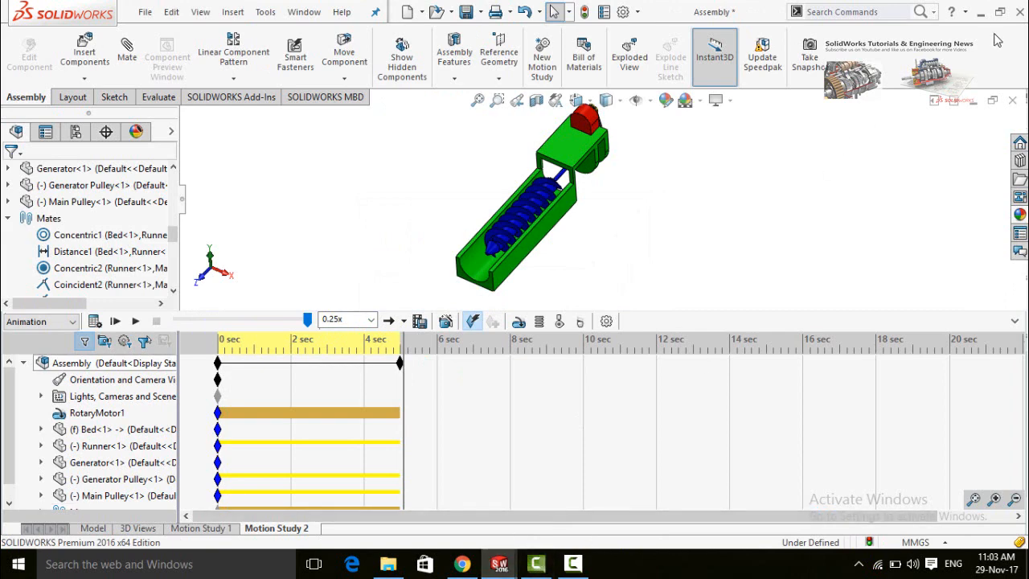
Switch to the Screw Turbine folder in File Explorer, watch the saved Animation video in Windows Media Player, and pause playback
{"action": "left_click", "coordinate": [978, 15]}
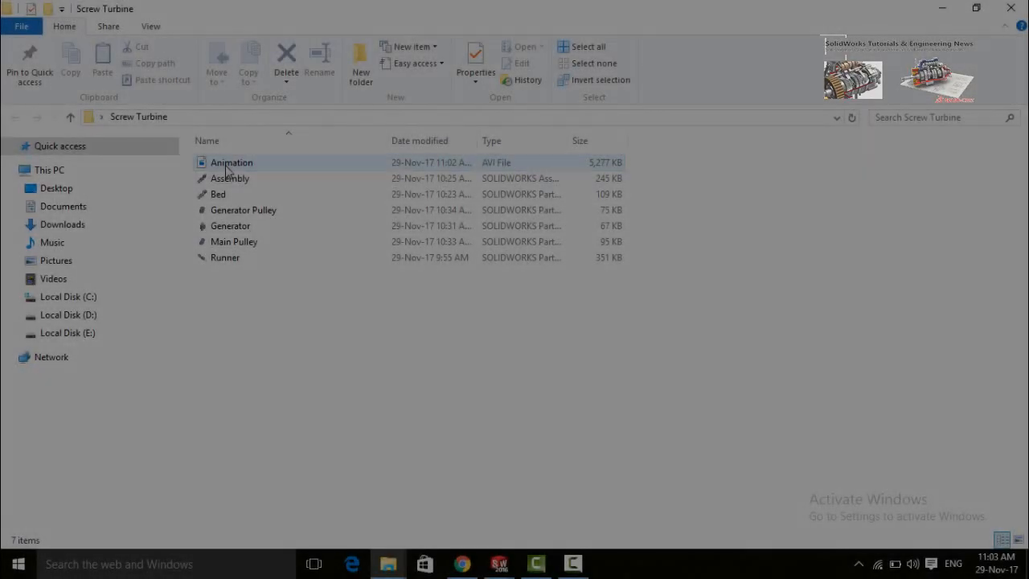
{"action": "left_click", "coordinate": [226, 166]}
{"action": "right_click", "coordinate": [225, 165]}
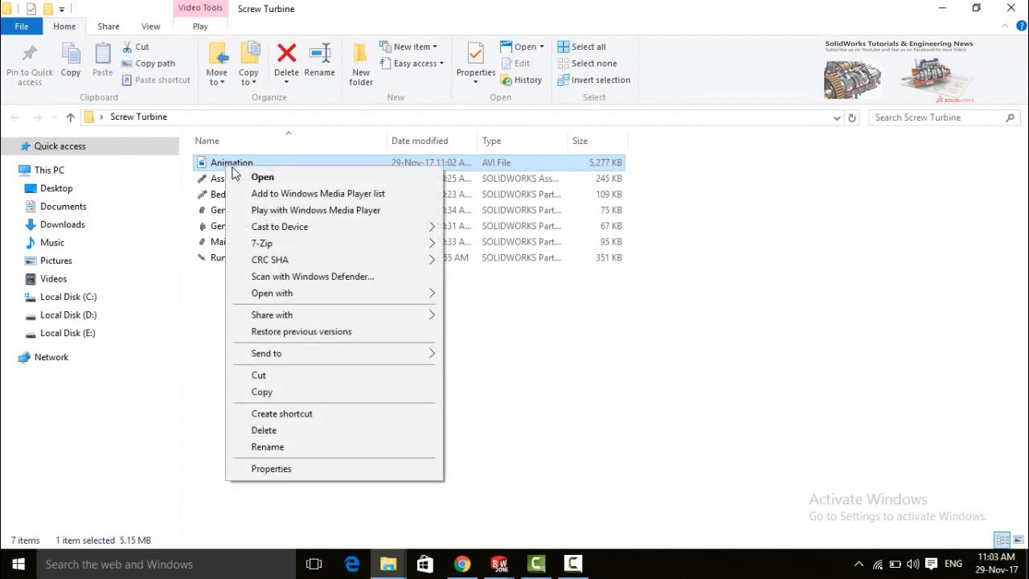
{"action": "mouse_move", "coordinate": [386, 295]}
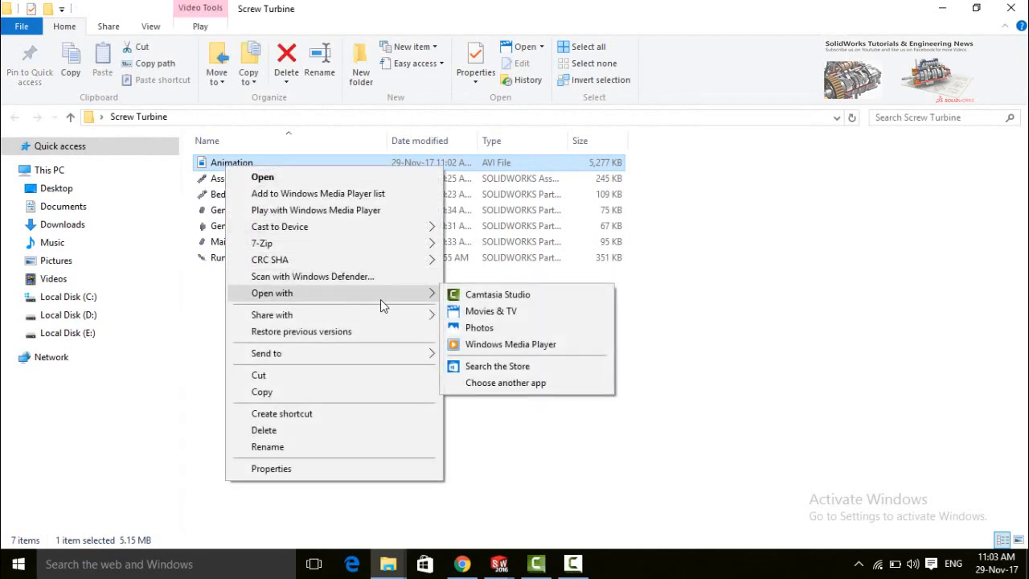
{"action": "left_click", "coordinate": [491, 344]}
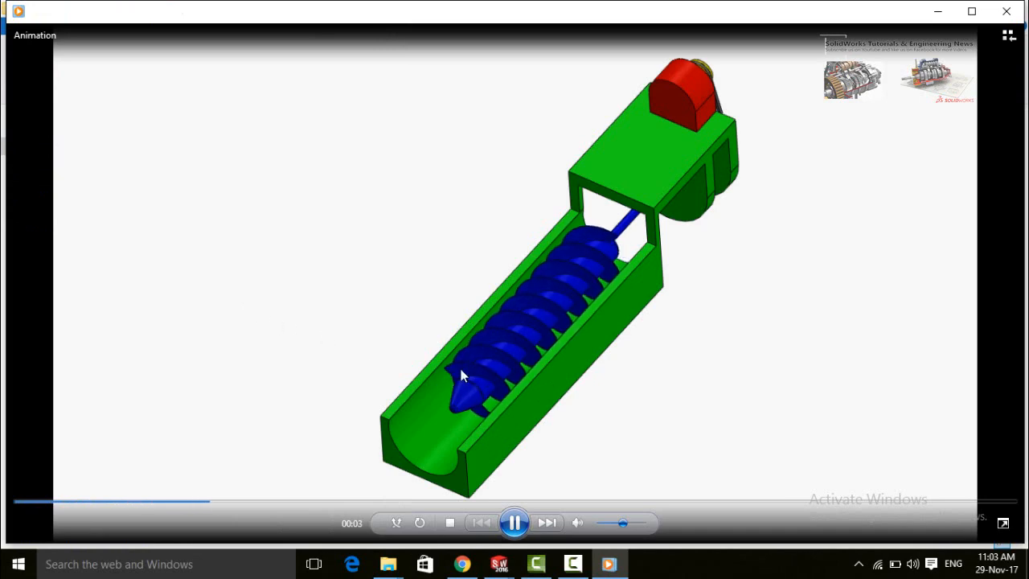
{"action": "left_click", "coordinate": [515, 524]}
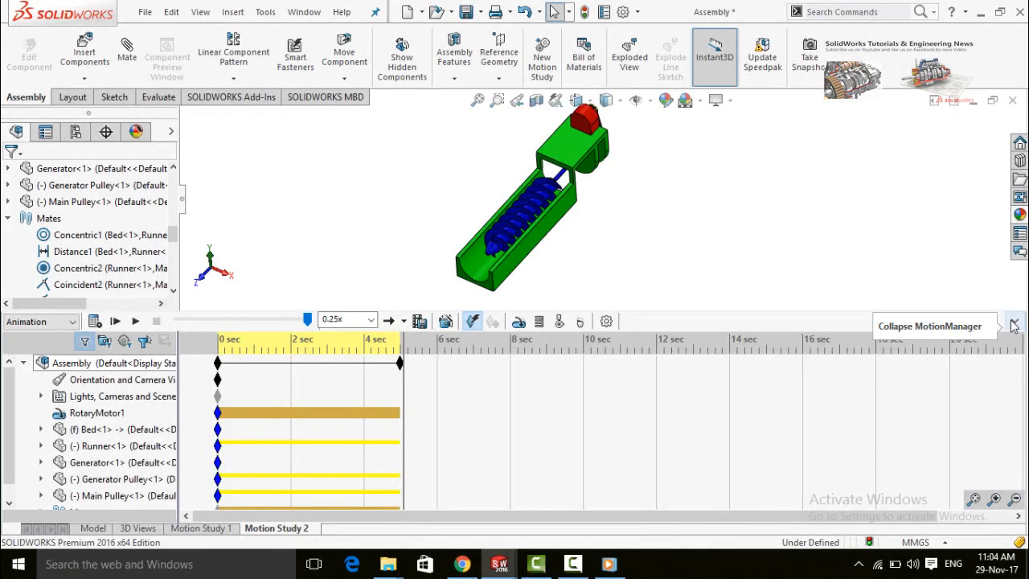